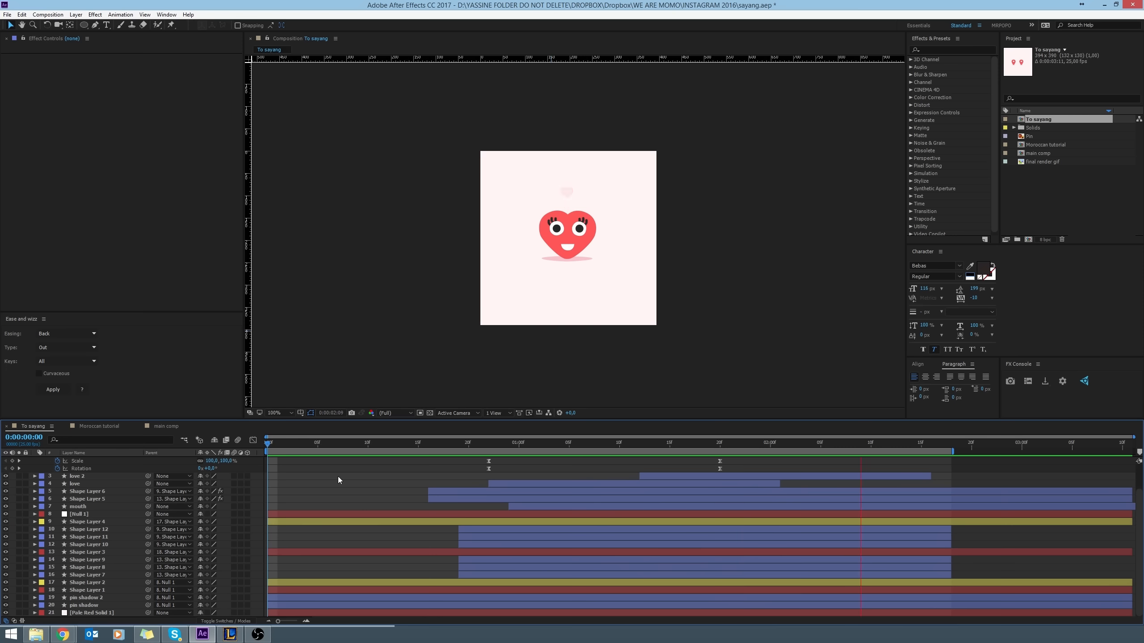
Create a new composition named tutorial, 1000 × 1000 px at 60 frames per second.
key(space)
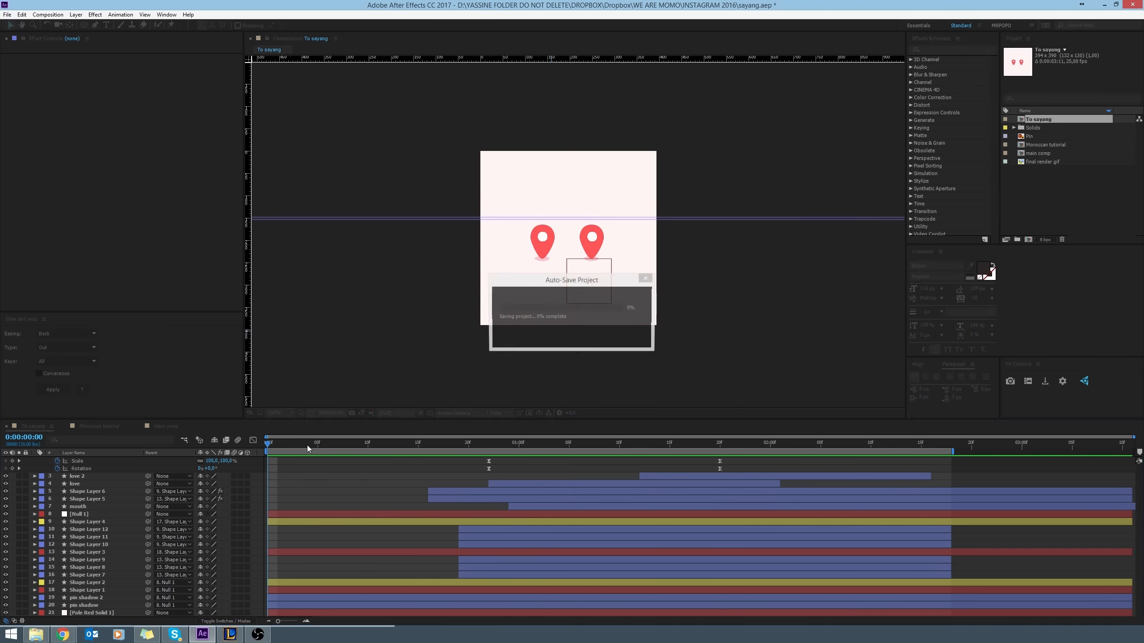
click(1013, 203)
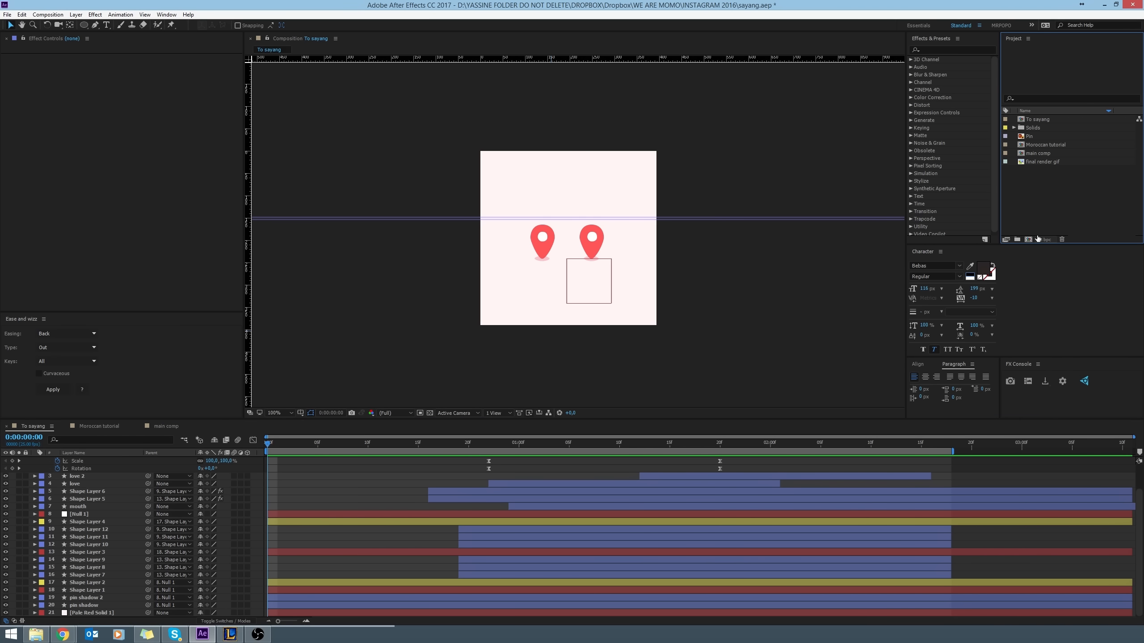
key(ctrl+n)
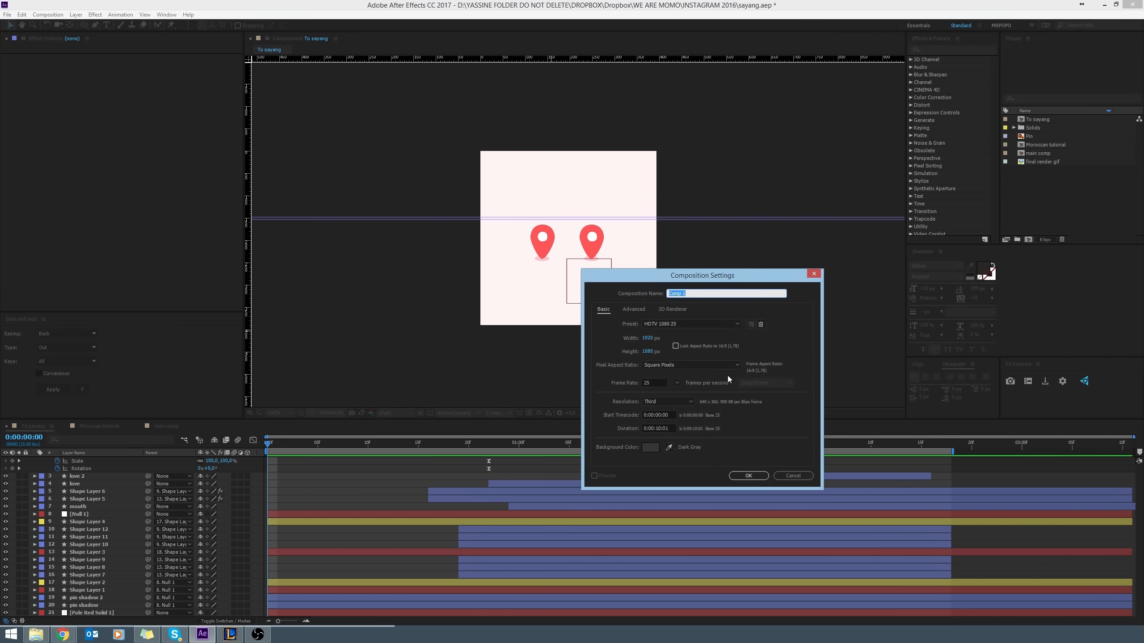
text(tutorial)
click(644, 335)
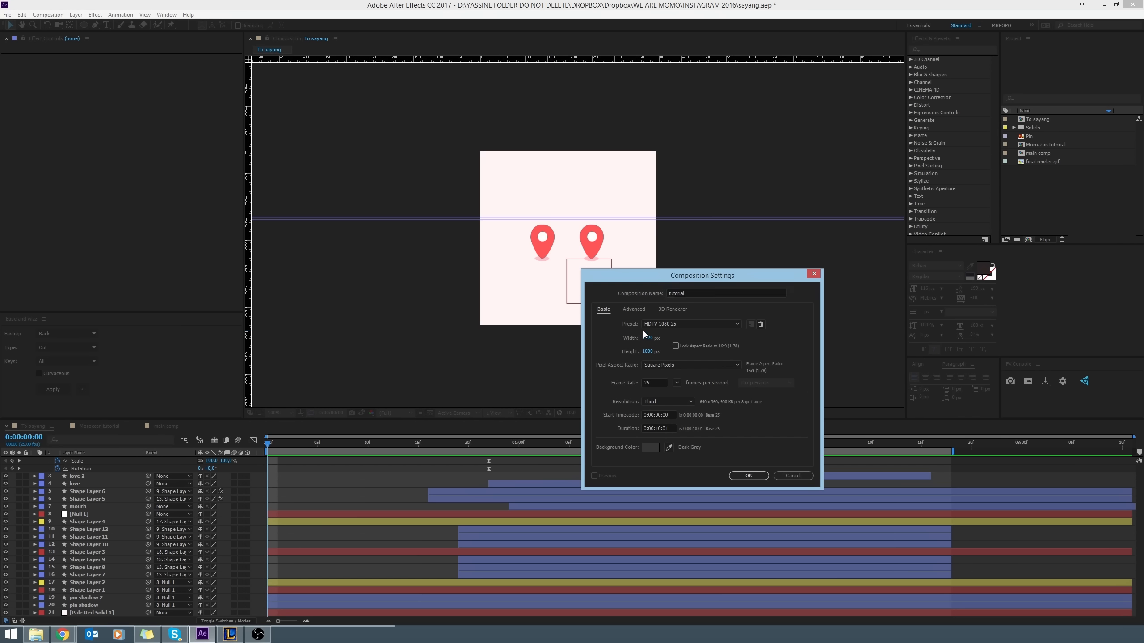
click(643, 337)
text(1000)
key(Tab)
text(1000)
click(677, 383)
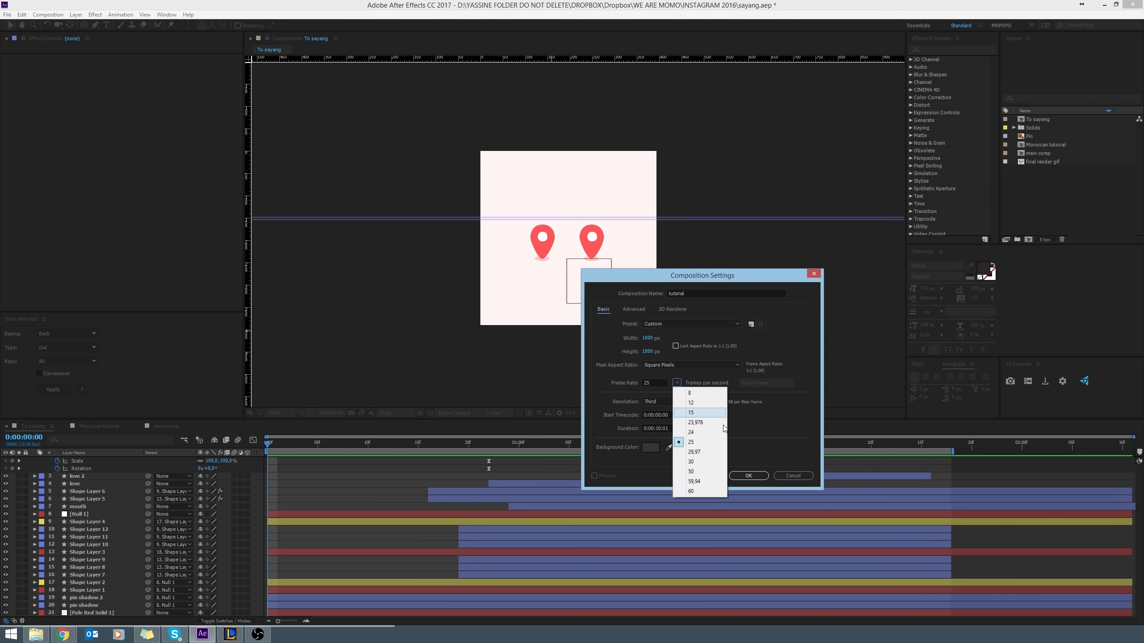
click(696, 486)
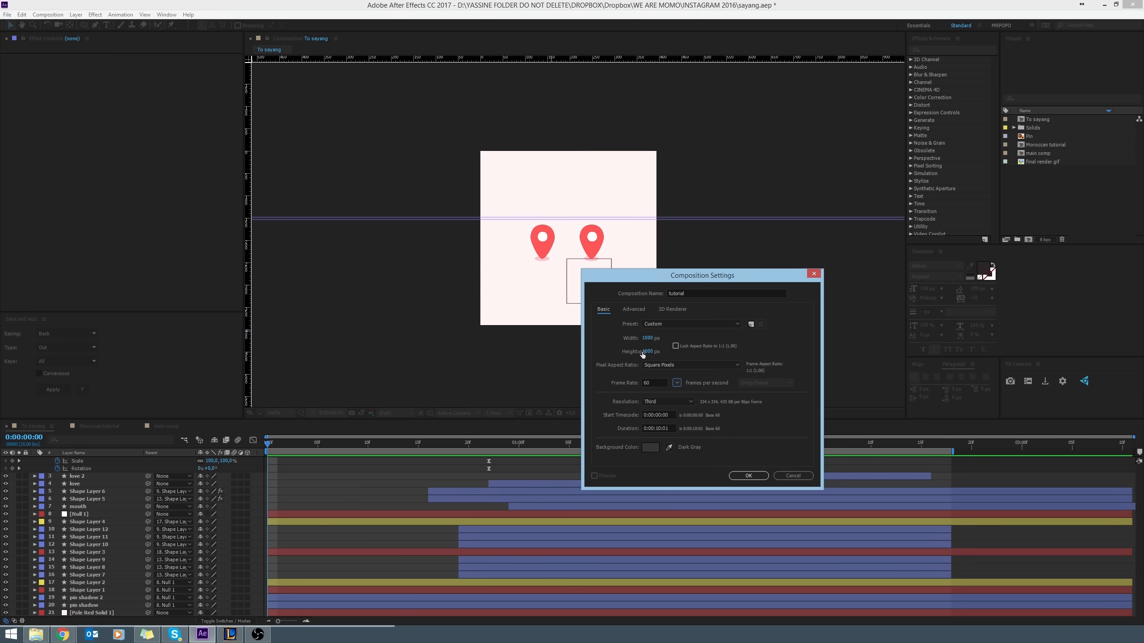
click(748, 475)
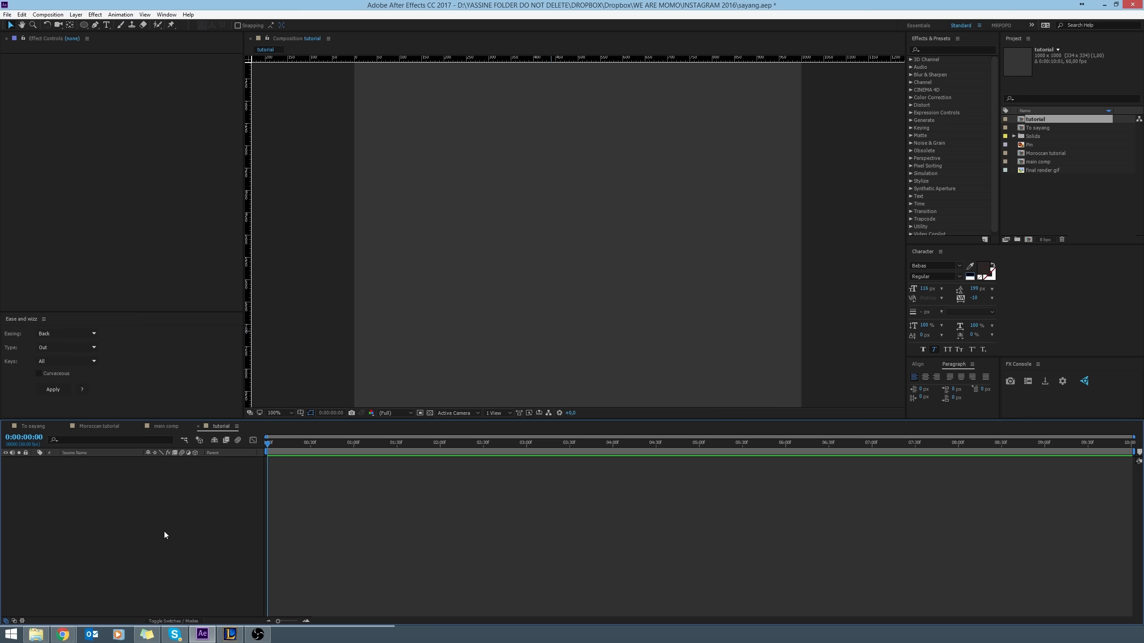
Add a composition-sized solid named Bg in pale pink (RGB 255, 244, 244) and lock its layer.
right_click(237, 512)
click(156, 522)
right_click(285, 264)
mouse_move(346, 273)
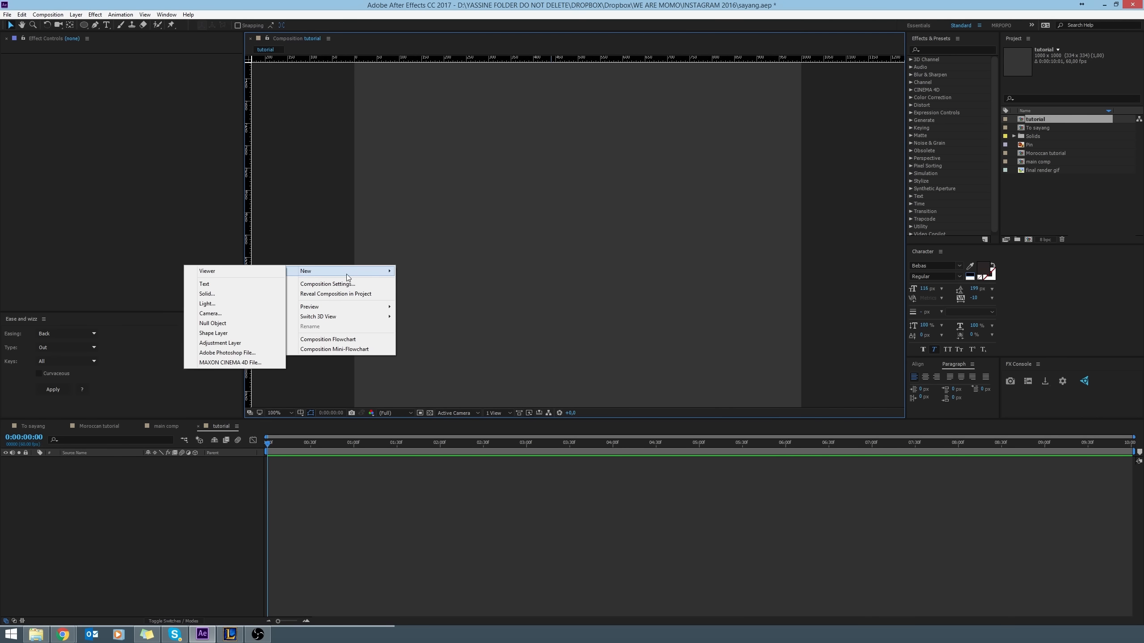
click(238, 293)
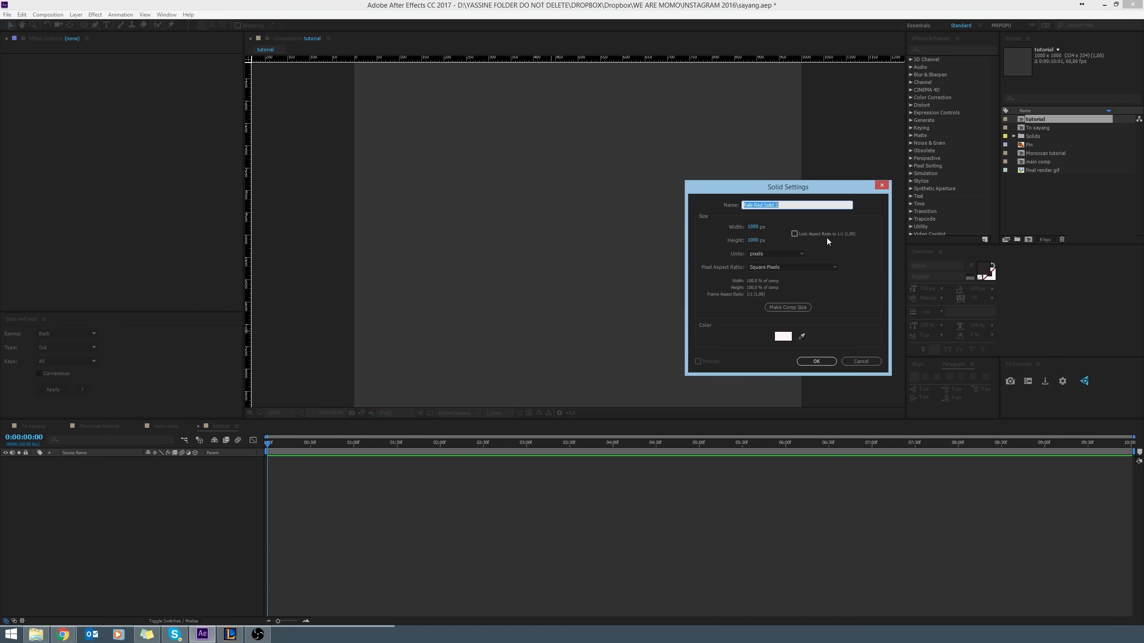
text(Bg)
click(783, 336)
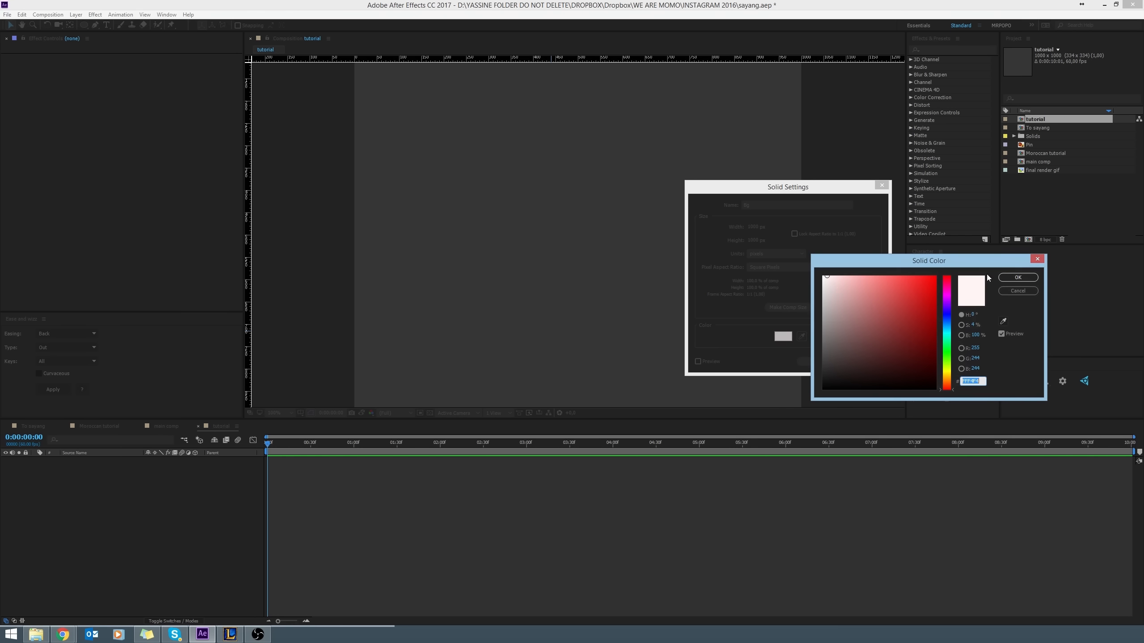
click(1018, 277)
click(817, 361)
click(45, 559)
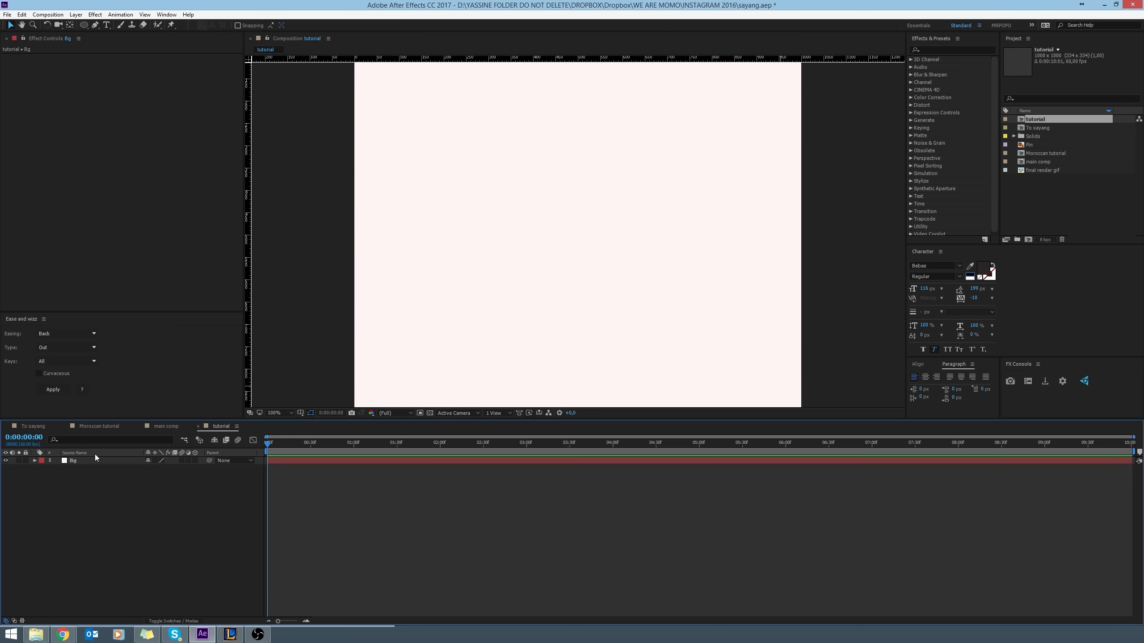
click(25, 460)
Place the Pin image near the middle of the tutorial composition and activate the Pen tool with no layer selected.
click(1044, 144)
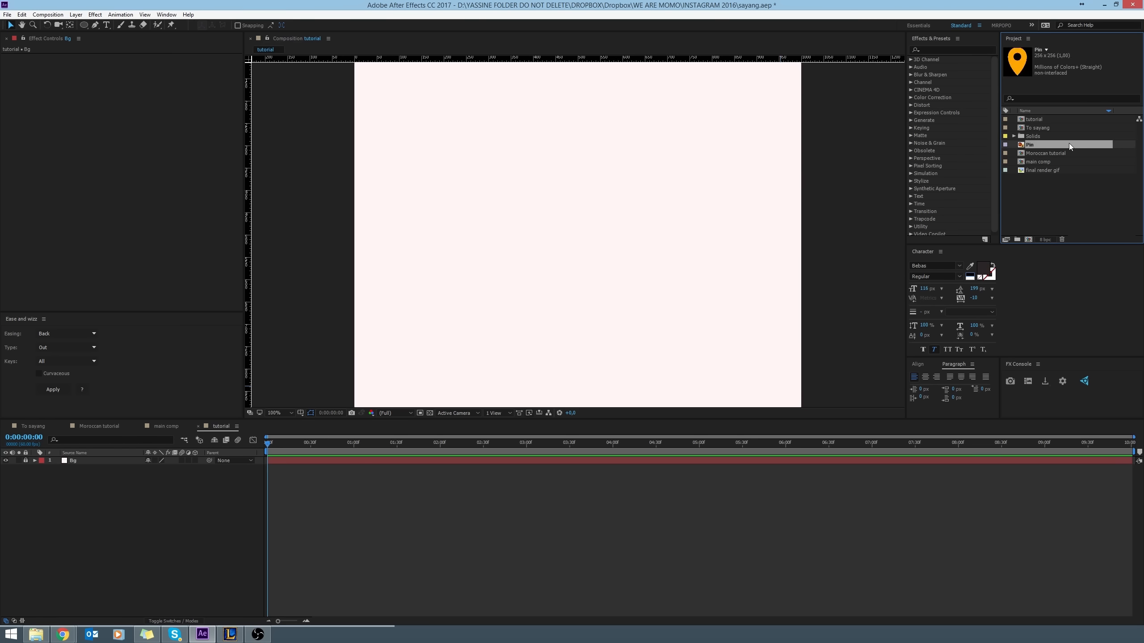
drag(1069, 143, 570, 224)
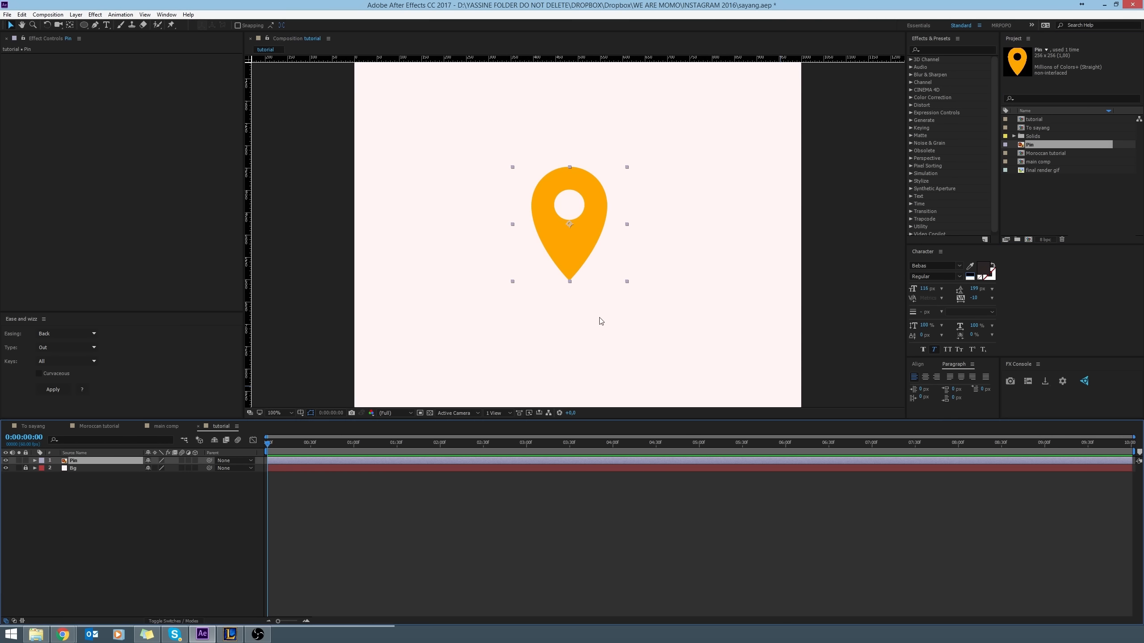
click(188, 537)
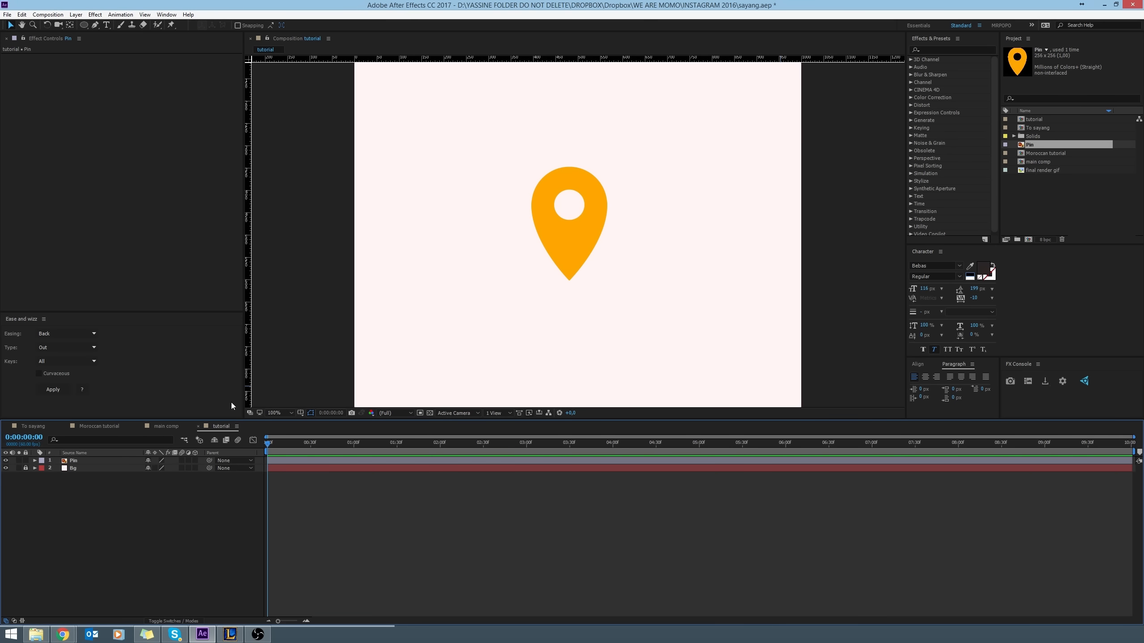
click(94, 25)
scroll(552, 253, up, 2)
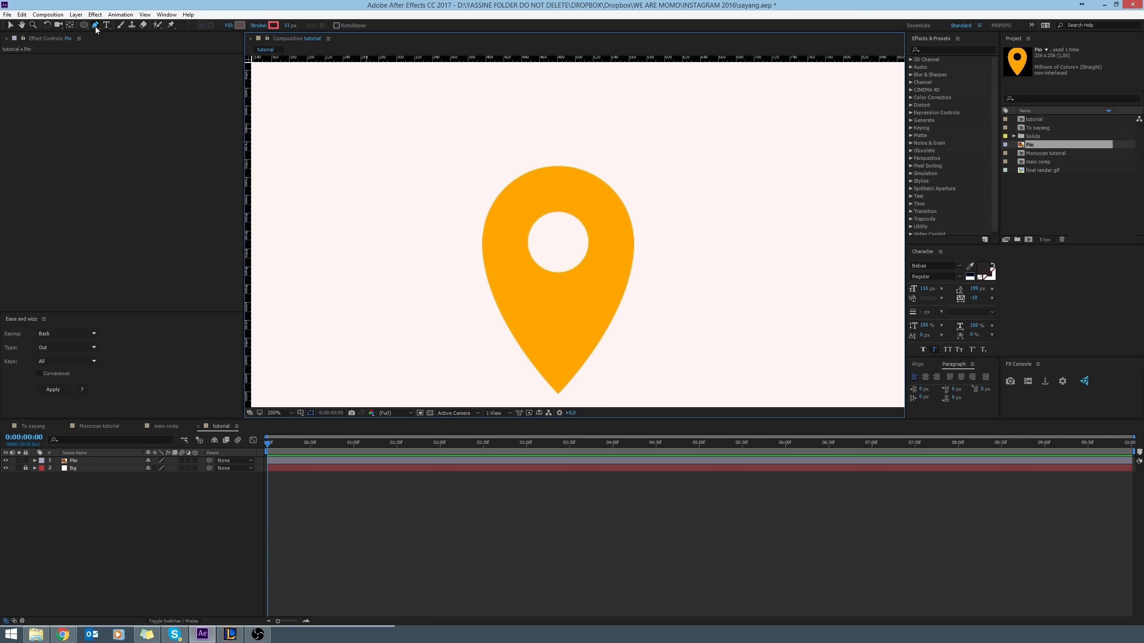
click(559, 167)
drag(558, 167, 505, 168)
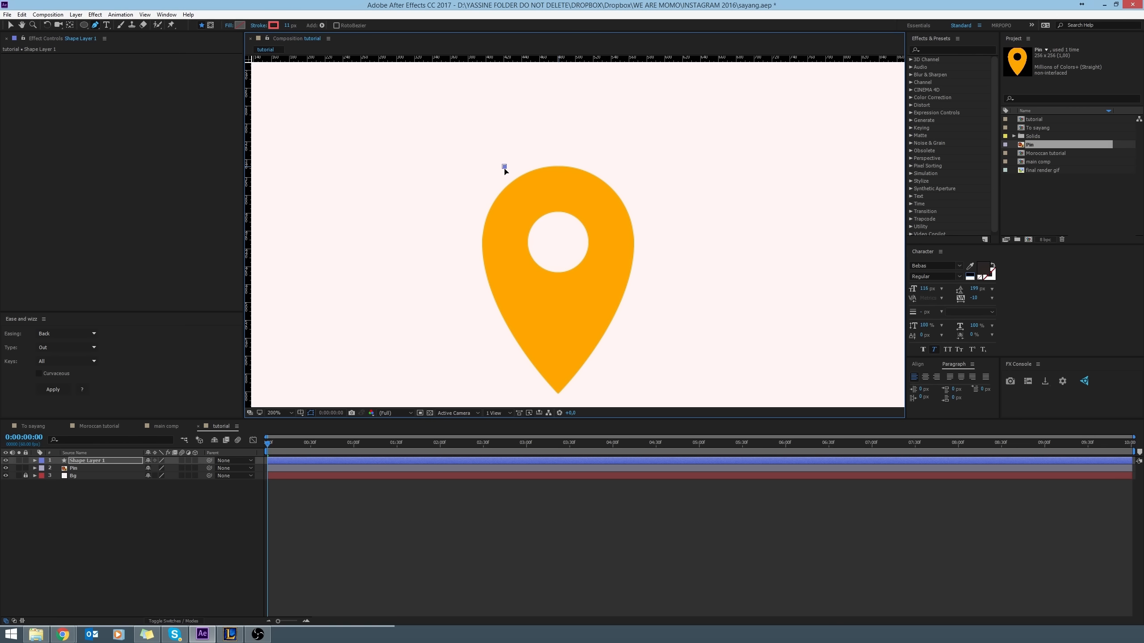
key(ctrl+z)
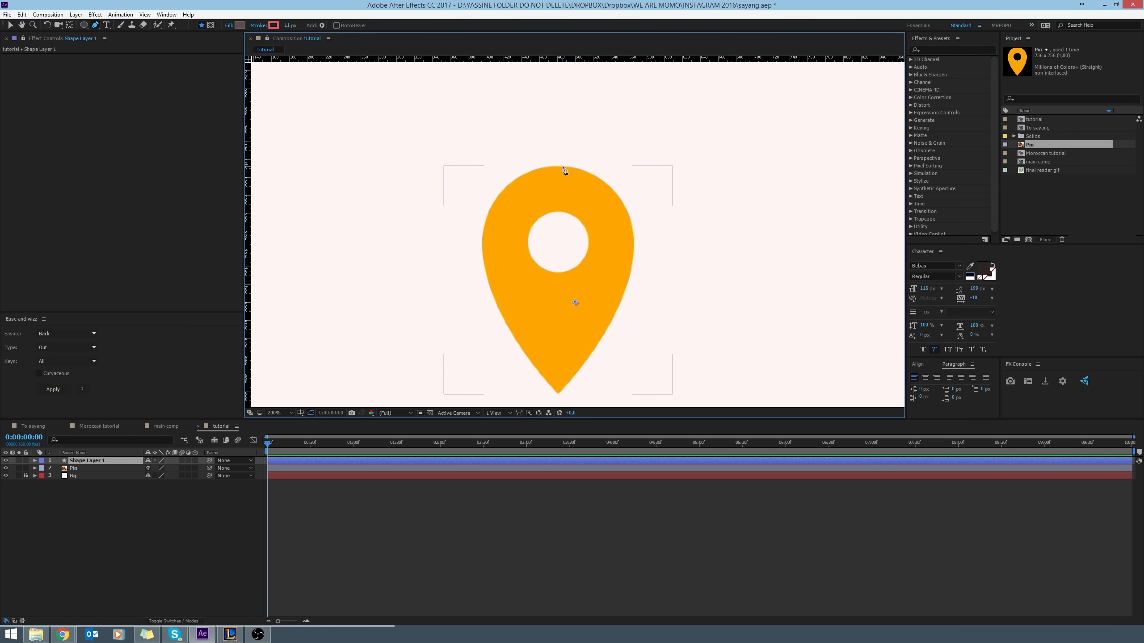
key(ctrl+z)
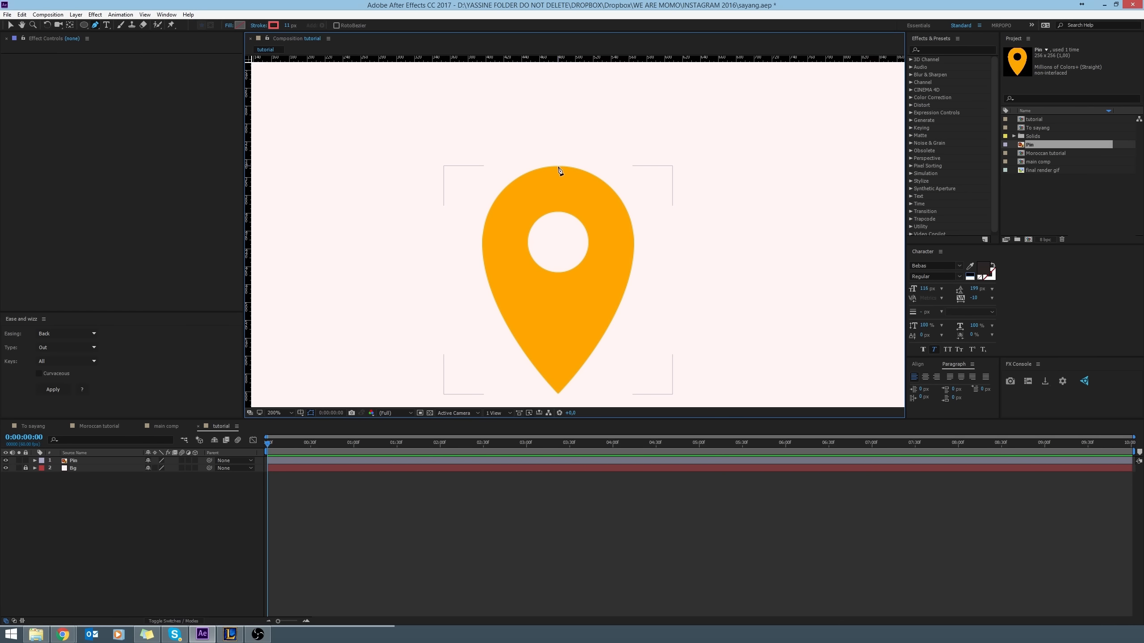
Lock the Pin image layer and trace the first curved outline segment from the pin's top to its left edge.
click(76, 440)
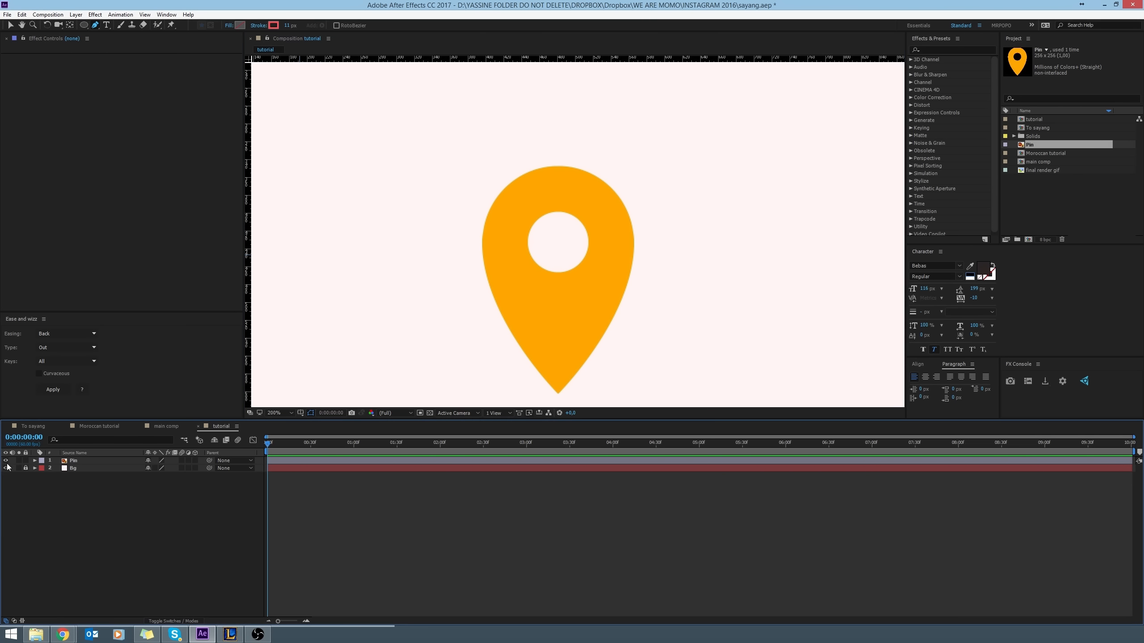
click(25, 461)
drag(558, 166, 492, 167)
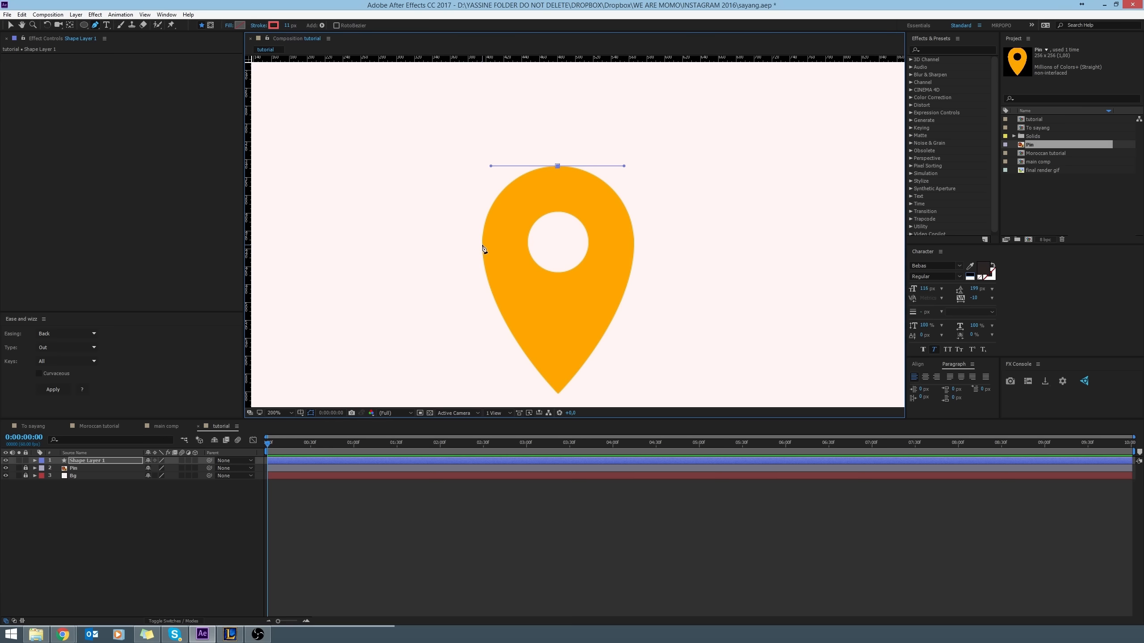
drag(482, 235, 481, 251)
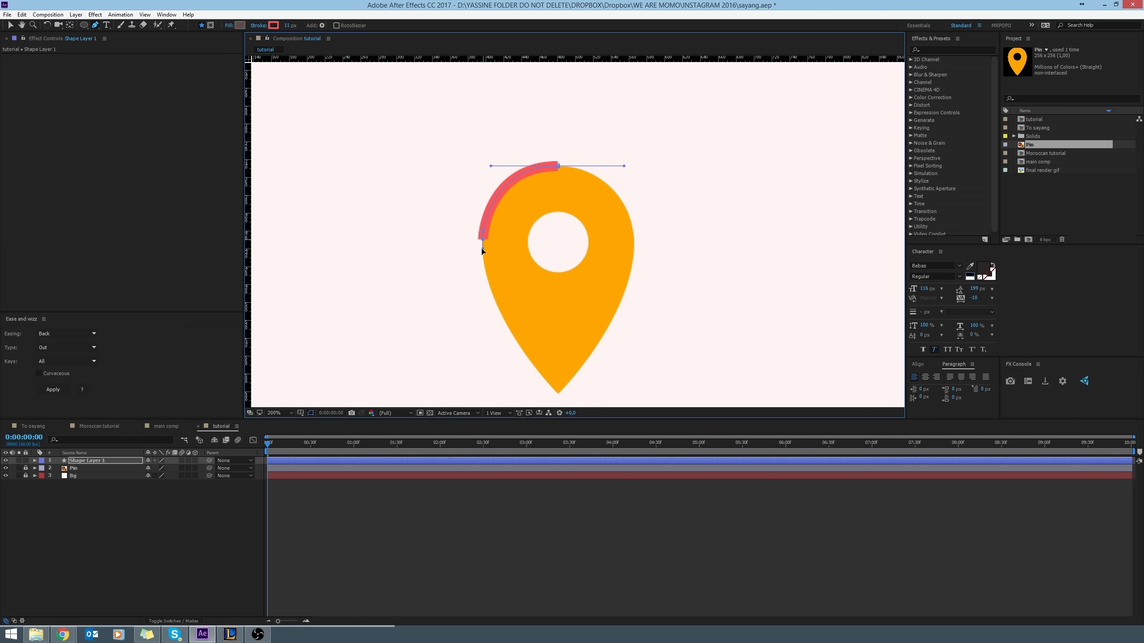
Set the stroke width to 0 px and close the traced outline through the pin's bottom tip and right edge.
drag(288, 26, 274, 26)
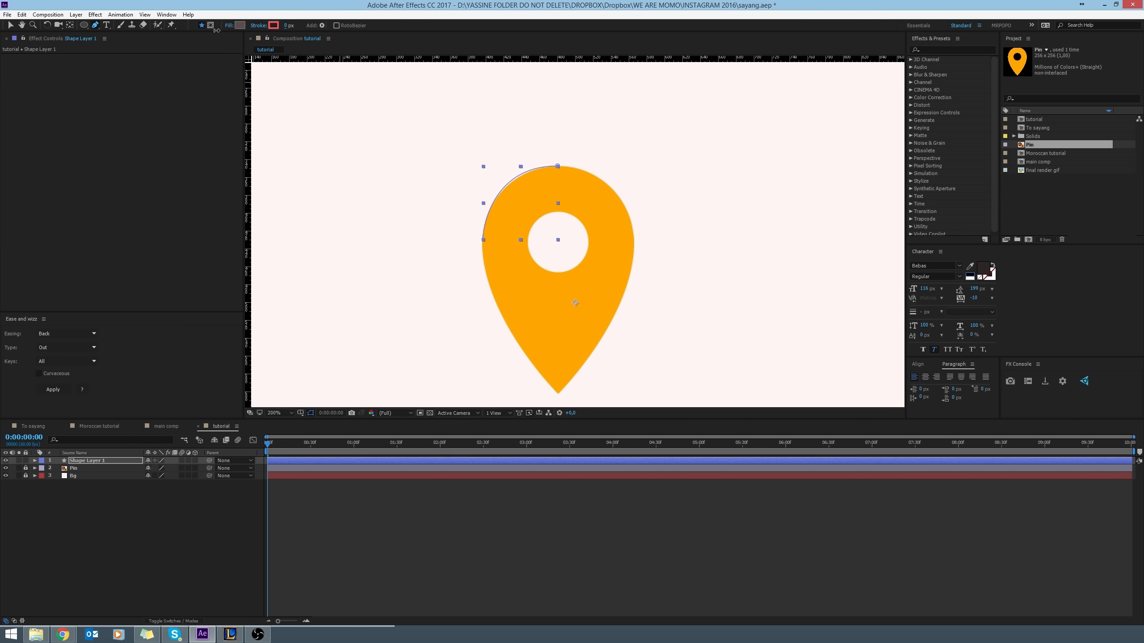
click(557, 395)
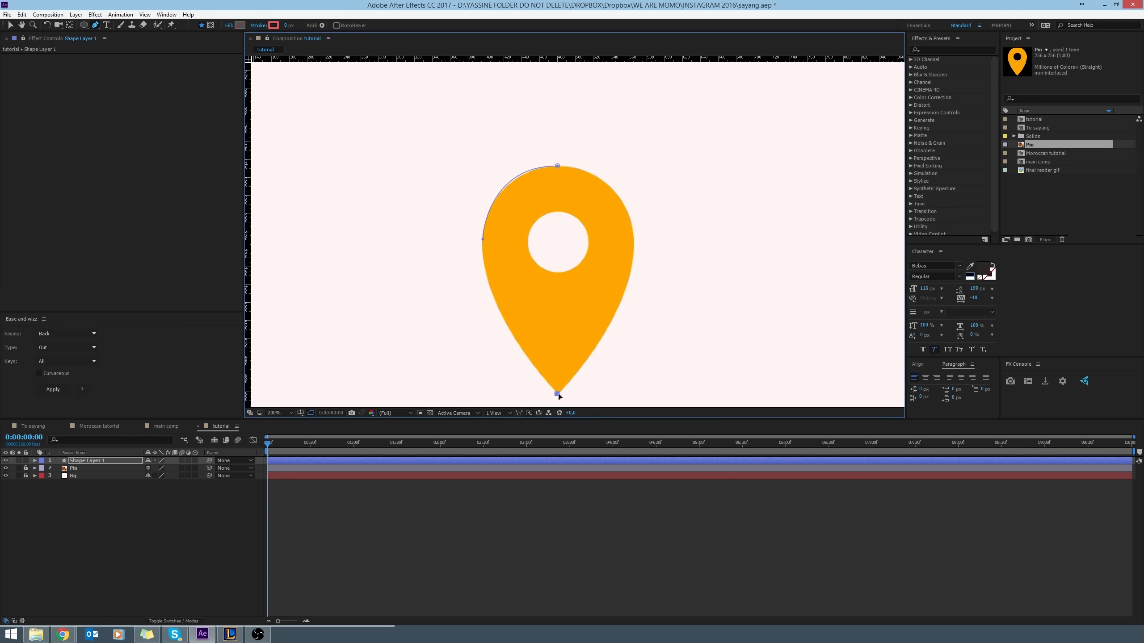
key(ctrl+z)
click(482, 248)
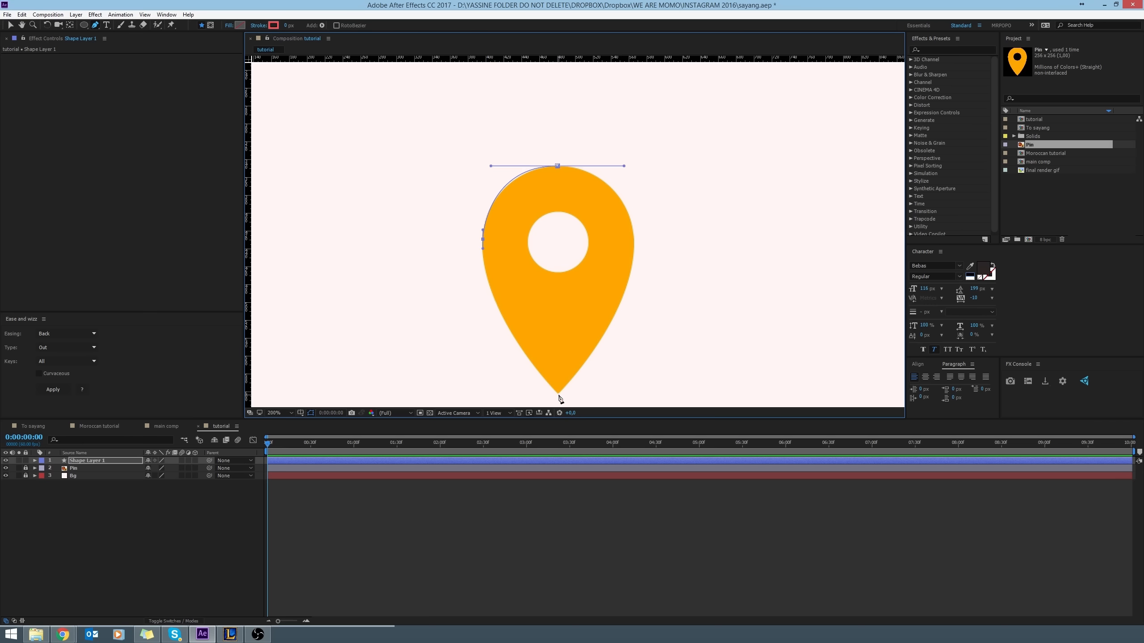
click(559, 393)
drag(634, 318, 631, 179)
key(ctrl+z)
click(558, 167)
drag(623, 166, 631, 188)
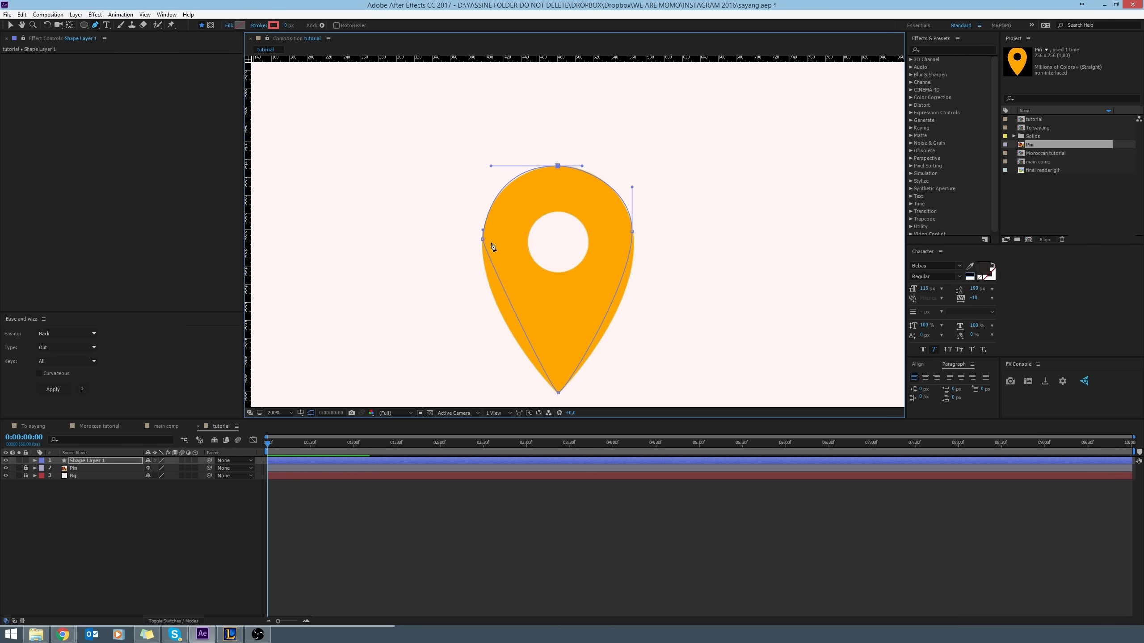
Adjust the Bezier handles of the left, right and bottom vertices so the outline's lower sides follow the pin image.
click(483, 239)
drag(483, 255, 479, 312)
click(632, 232)
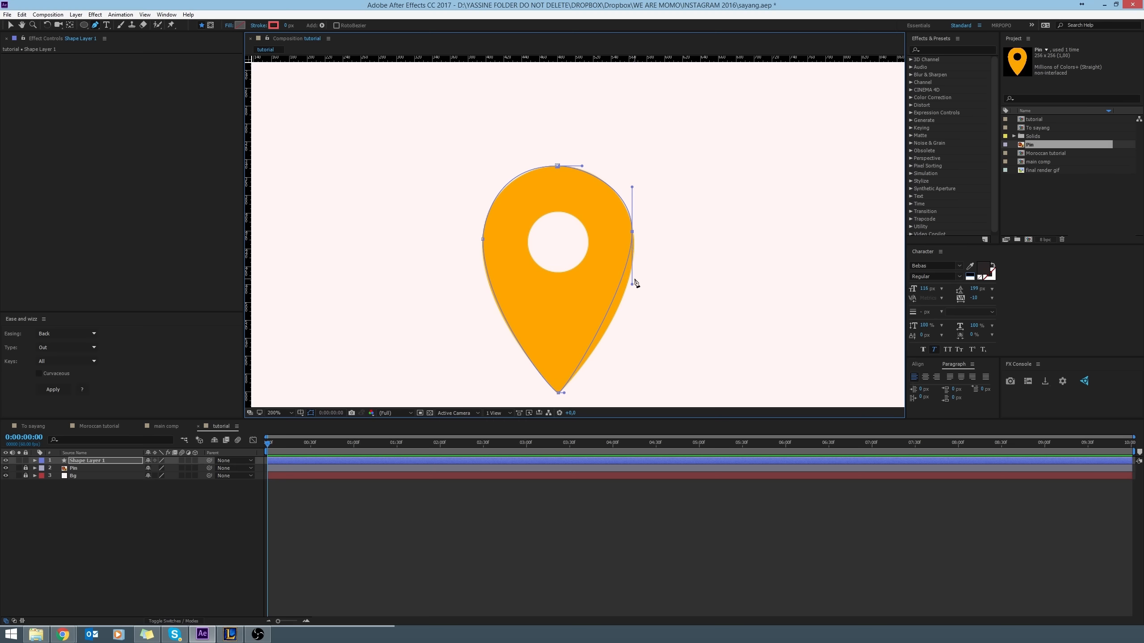
drag(632, 287, 632, 317)
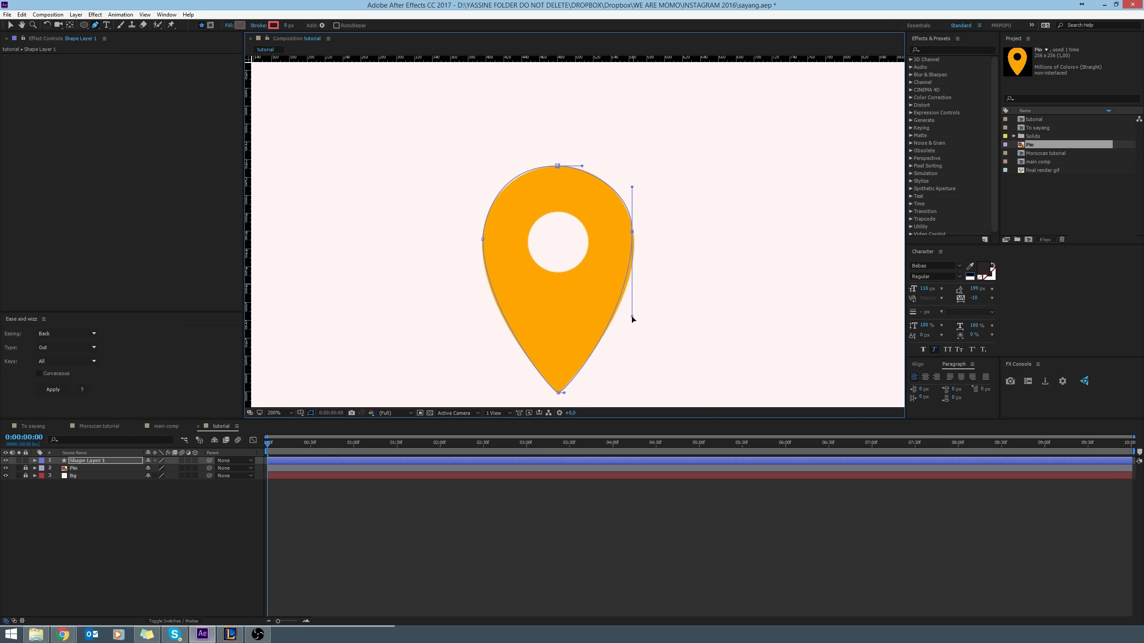
drag(564, 393, 568, 392)
click(557, 393)
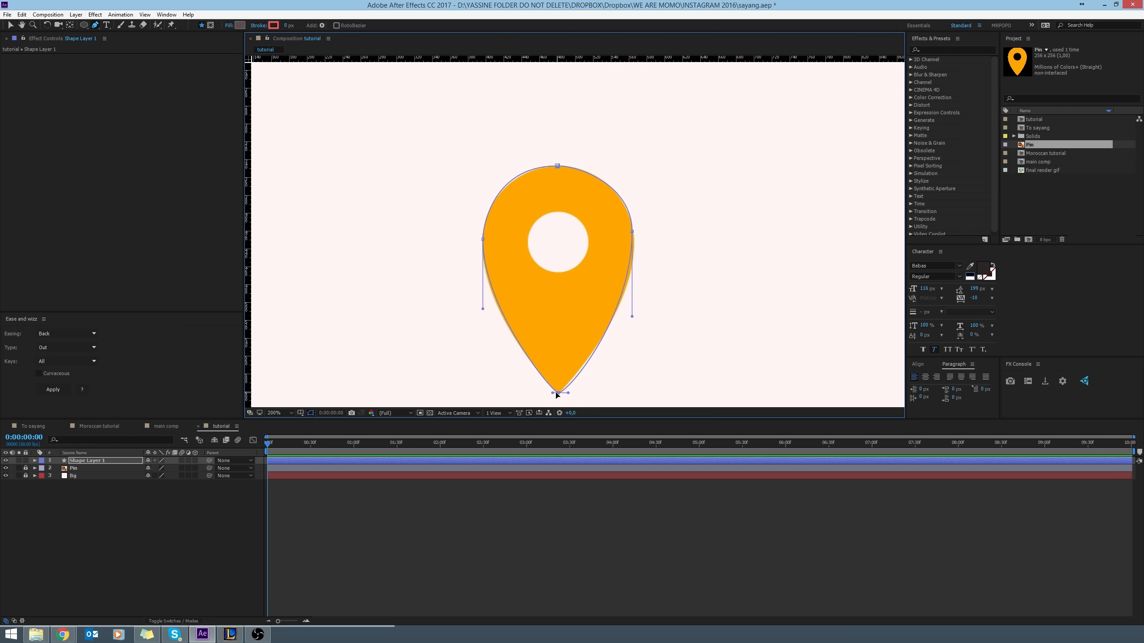
drag(554, 395, 566, 393)
Refine the top vertex's handle and the right vertex's position and handles to match the pin's upper curve and right side.
drag(557, 165, 496, 165)
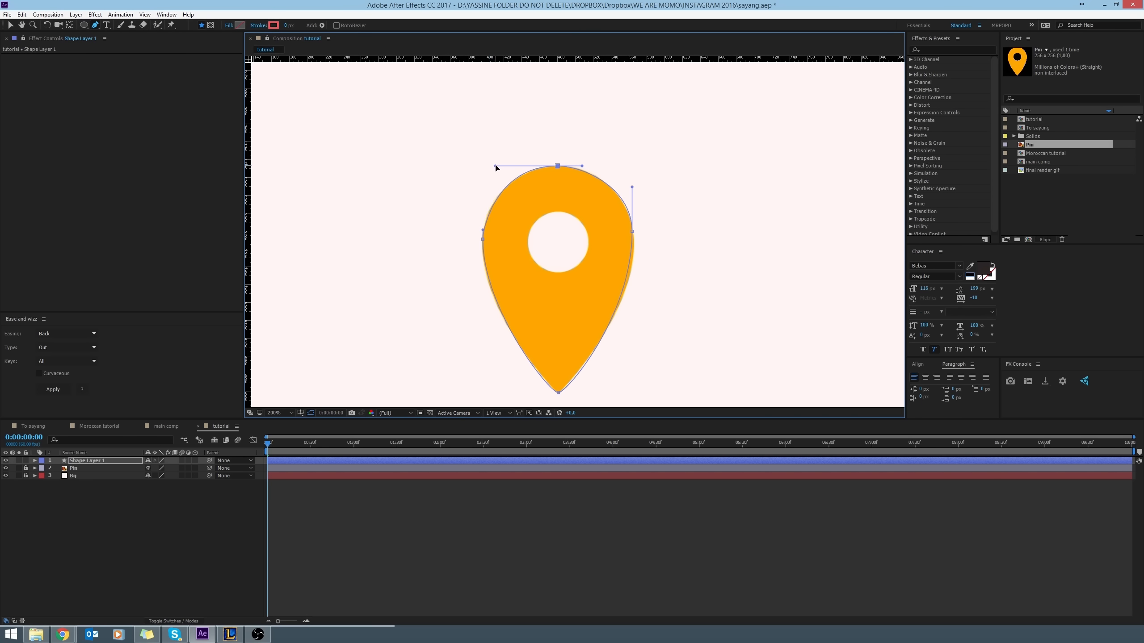
click(632, 232)
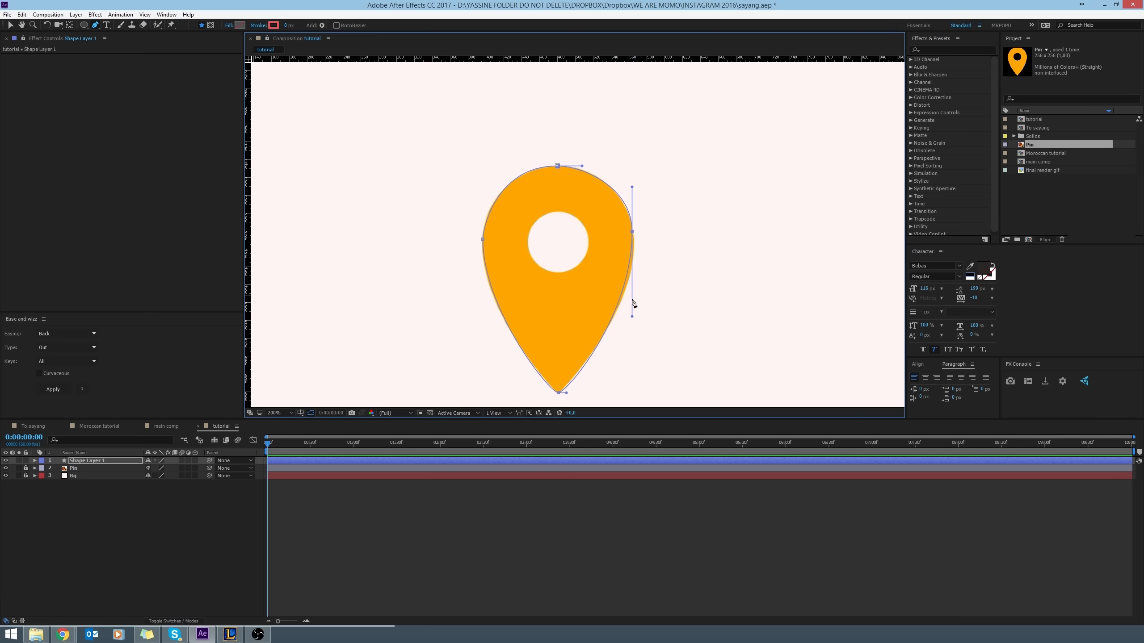
drag(633, 318, 632, 318)
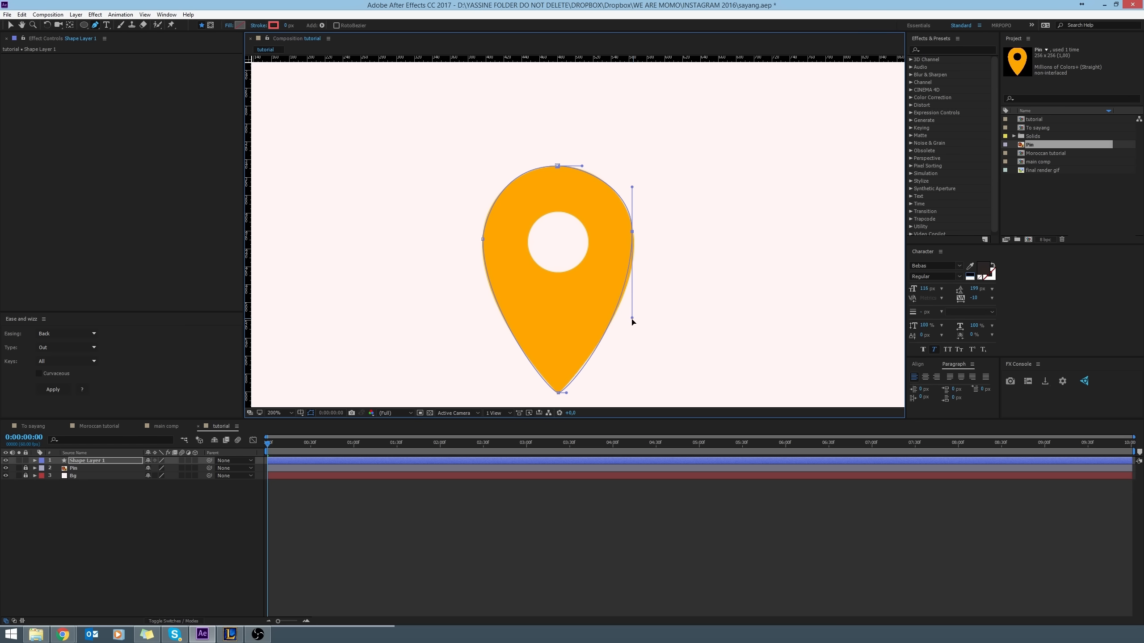
drag(631, 232, 633, 236)
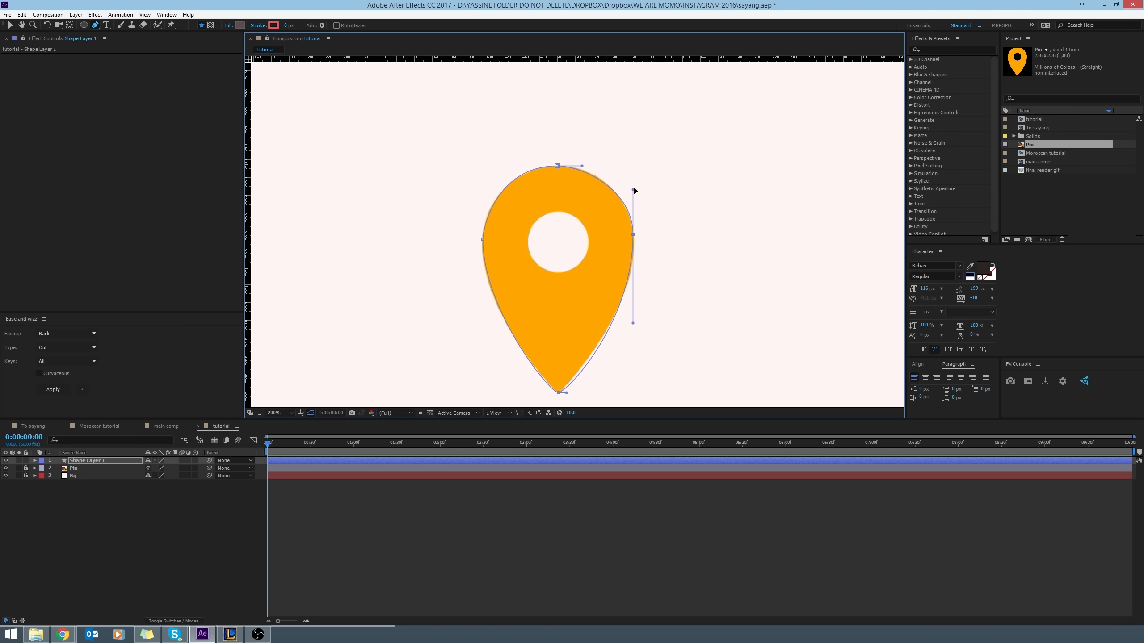
drag(633, 194, 591, 165)
drag(633, 323, 632, 318)
click(122, 537)
Rename the traced shape layer to pin.
click(109, 460)
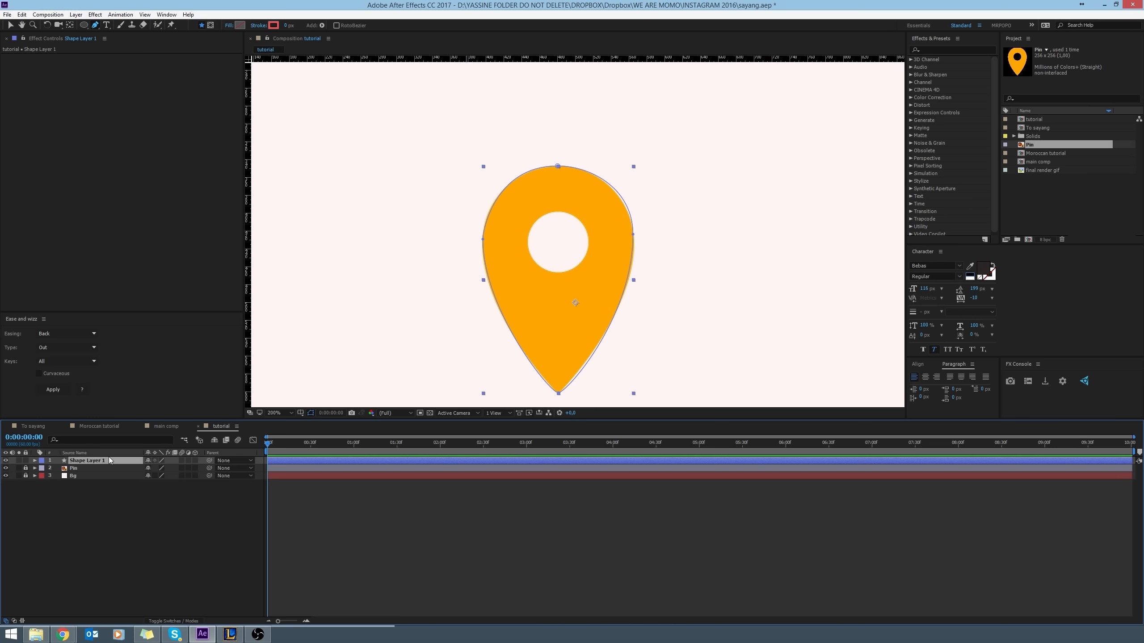
key(Return)
text(pin)
key(Return)
click(209, 482)
Fill the pin shape with coral red (RGB 255, 85, 85).
click(70, 463)
click(238, 25)
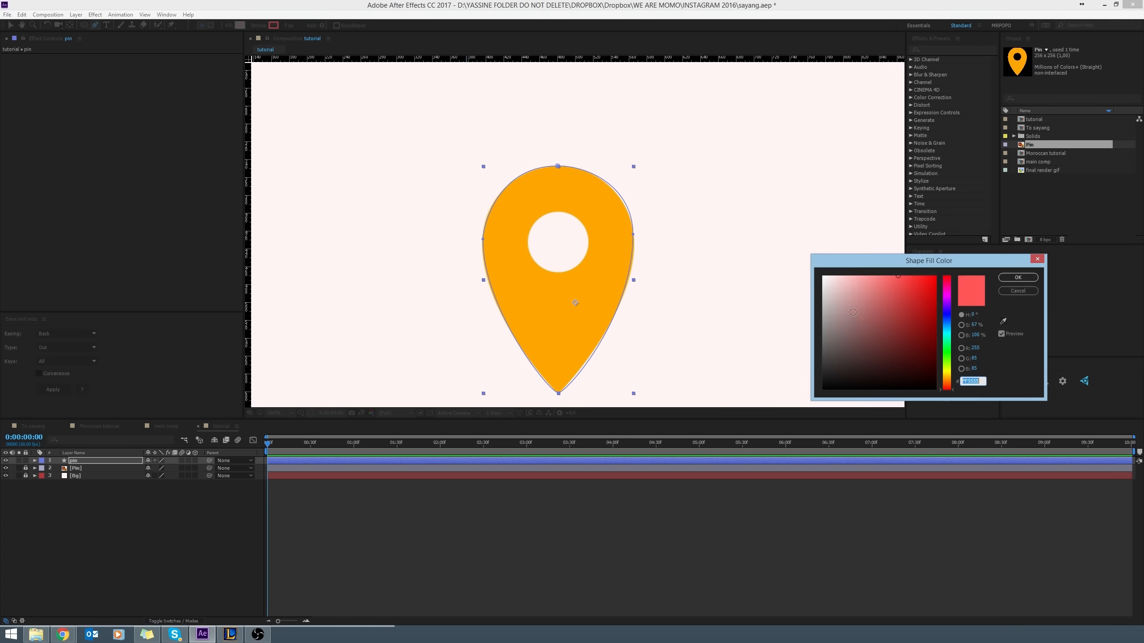
click(1011, 278)
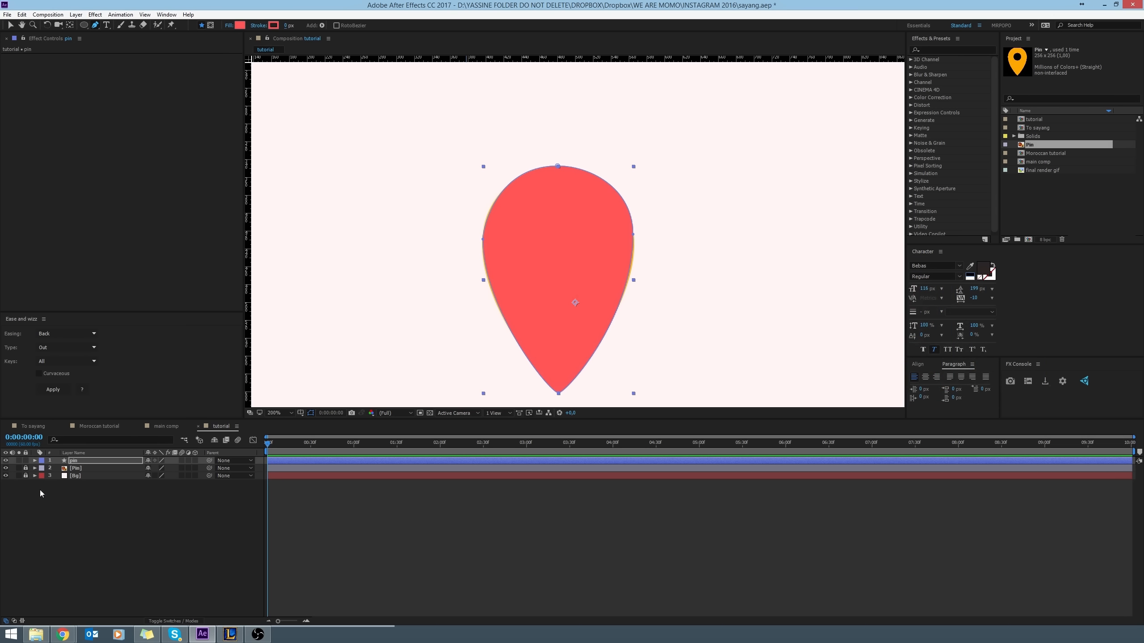
Compare the red pin shape with the orange pin image by toggling the two layers' visibility.
click(50, 495)
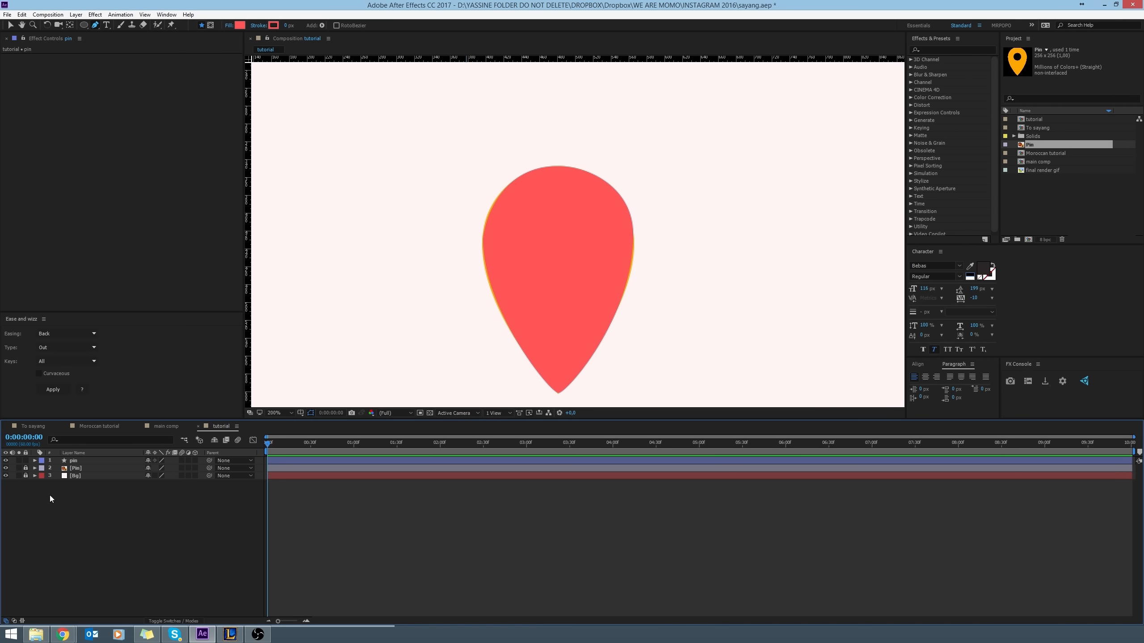
click(6, 468)
click(6, 468)
click(97, 460)
click(42, 513)
click(6, 460)
click(76, 461)
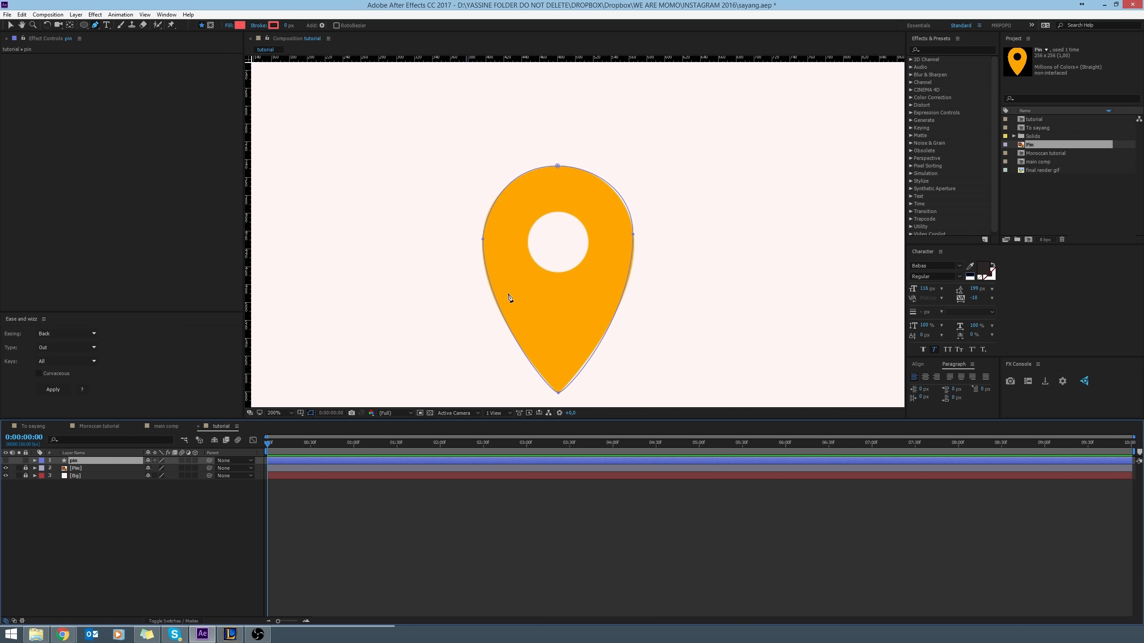
click(50, 490)
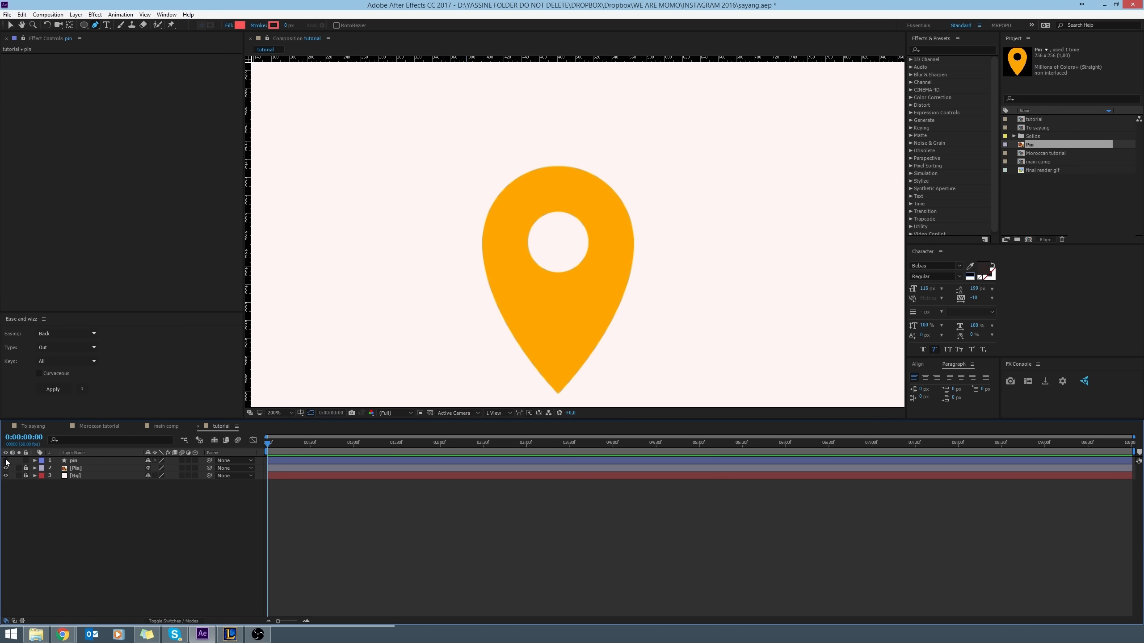
click(6, 460)
click(64, 471)
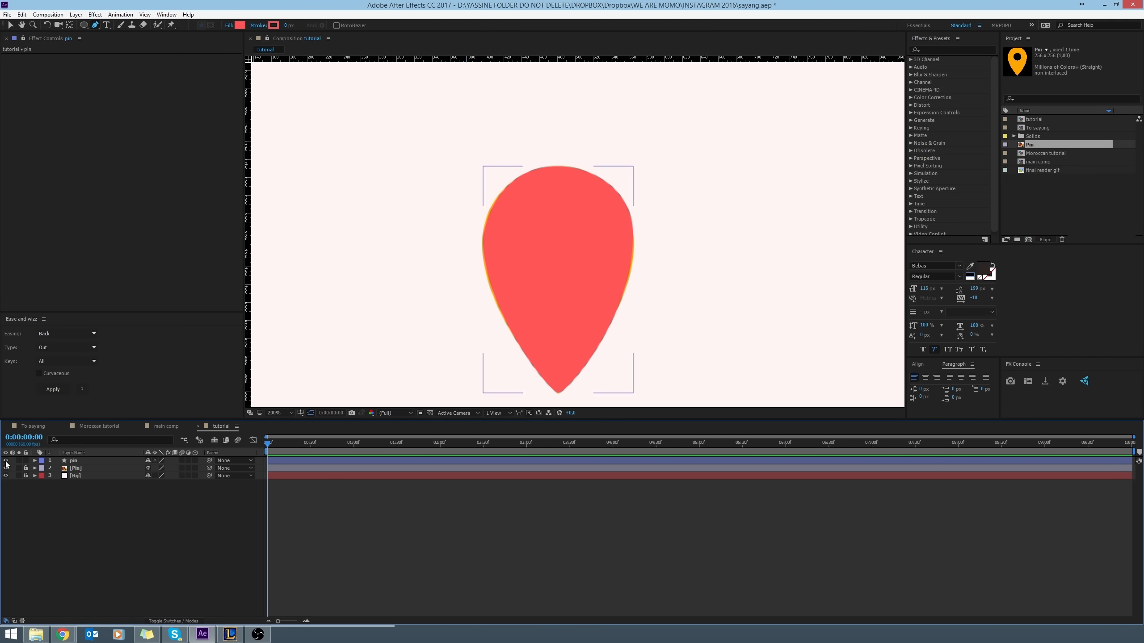
Hide the red pin shape, then unlock the pin image layer and draw a small freeform mask on its lower part.
click(6, 461)
click(26, 469)
click(78, 470)
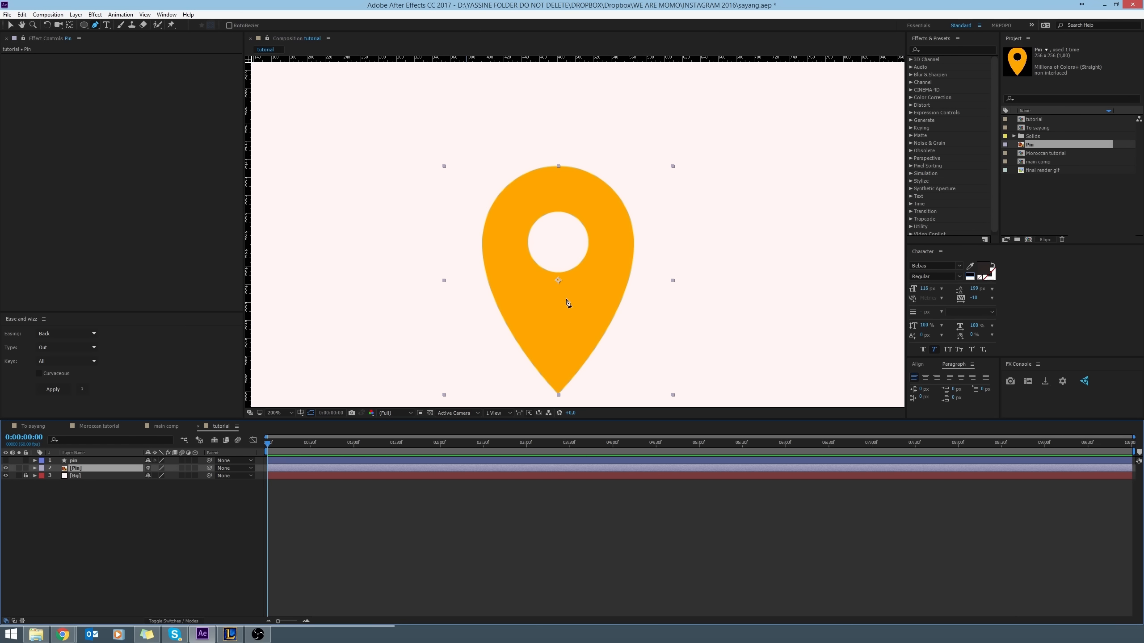
mouse_move(567, 298)
mouse_down()
mouse_move(538, 297)
mouse_move(550, 351)
mouse_move(584, 309)
mouse_move(560, 298)
mouse_up()
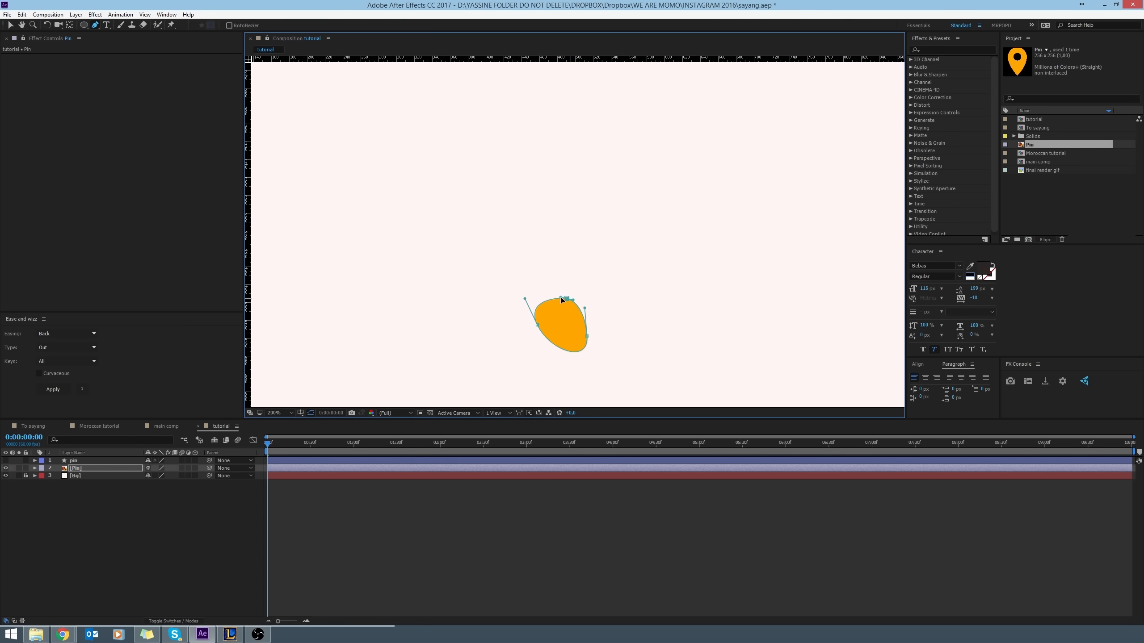
Reveal the pin image layer's mask and set its mode to Subtract.
click(116, 468)
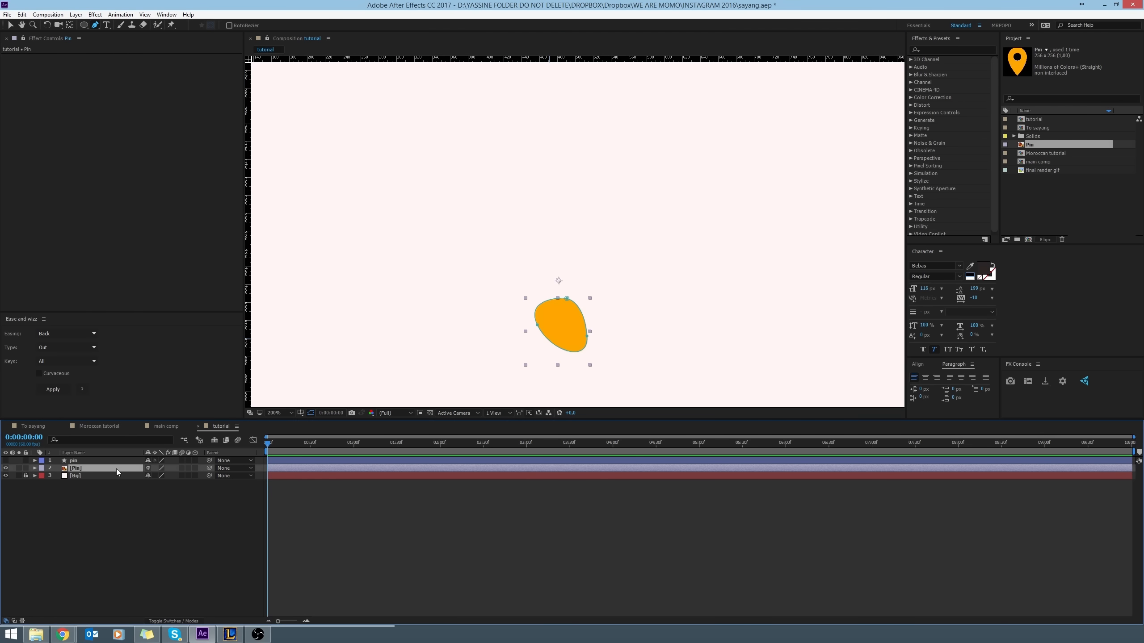
key(m)
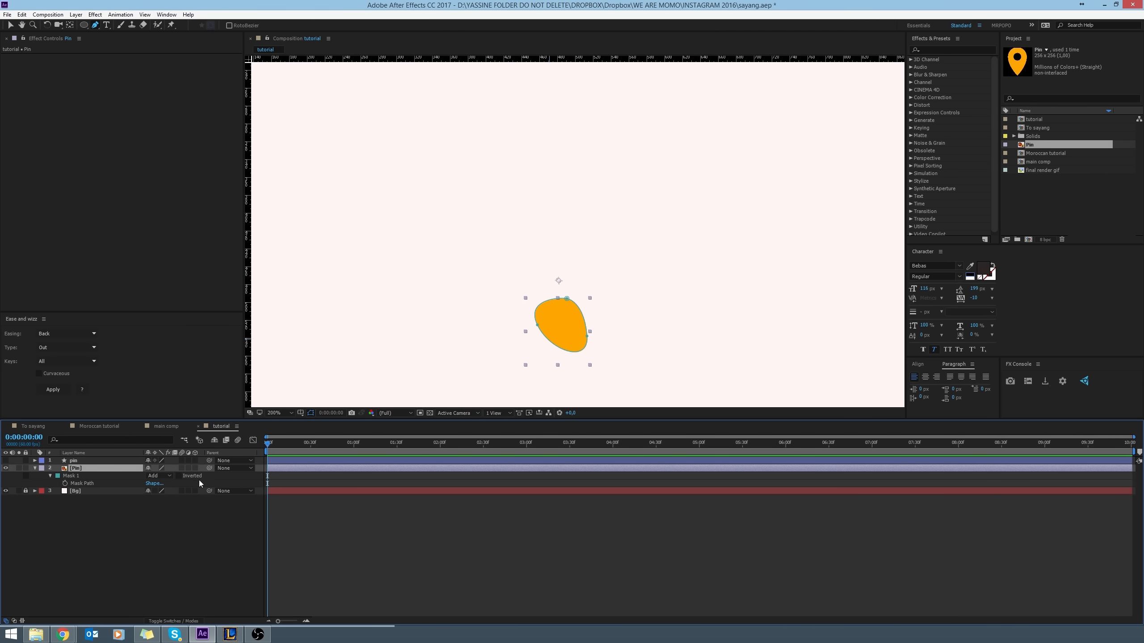
click(160, 476)
click(168, 506)
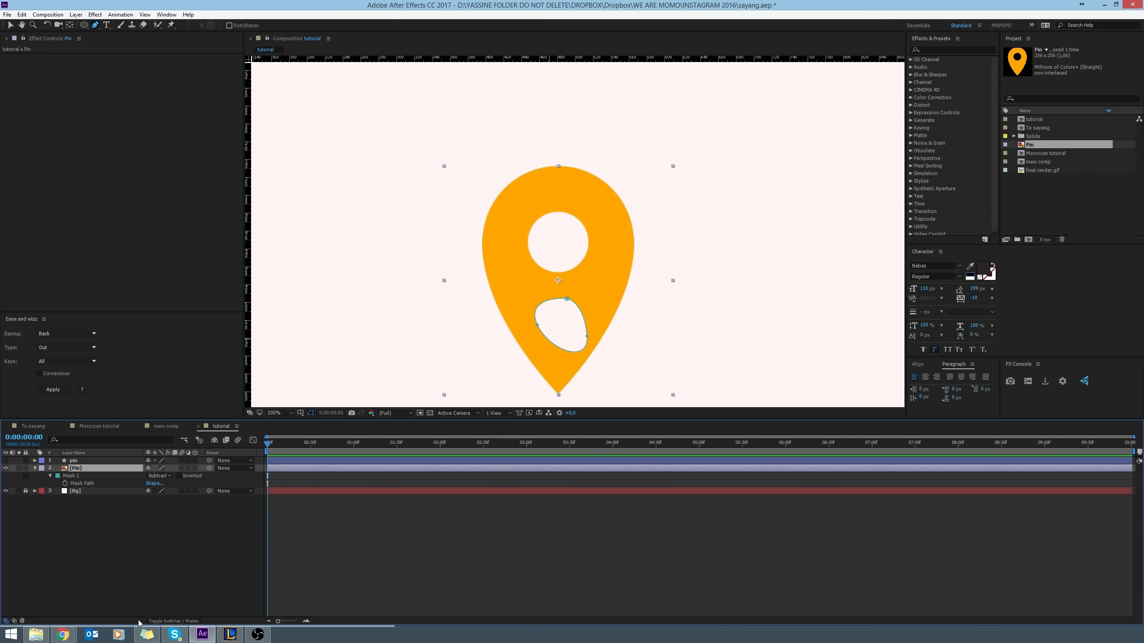
Delete the freeform mask from the pin image layer.
click(97, 536)
click(75, 470)
click(72, 476)
key(Delete)
Show the red pin shape layer and try drawing an irregular closed path over it with the Pen tool.
click(82, 462)
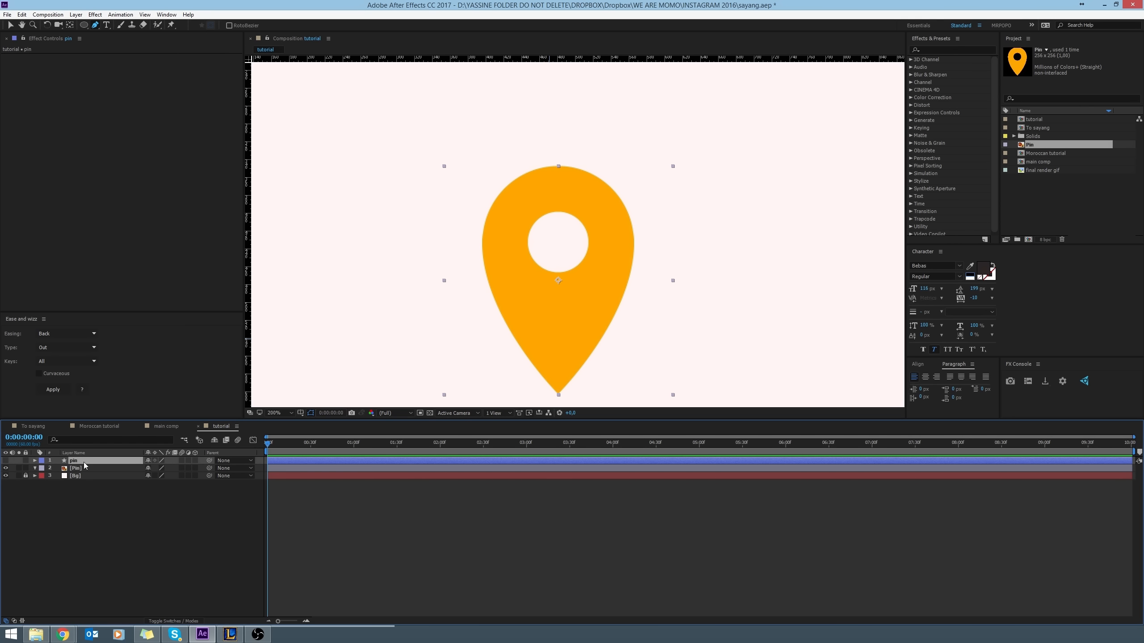
click(5, 461)
click(81, 468)
click(84, 461)
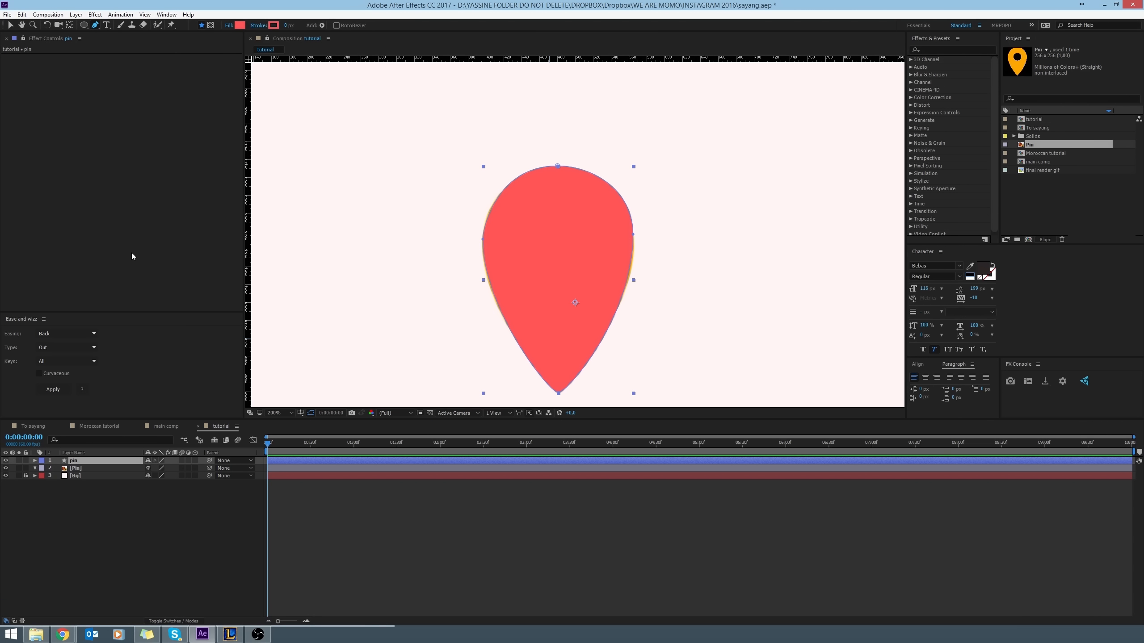
drag(547, 206, 565, 189)
drag(530, 271, 591, 263)
mouse_move(604, 226)
mouse_down()
mouse_move(627, 133)
mouse_move(560, 163)
mouse_up()
click(546, 206)
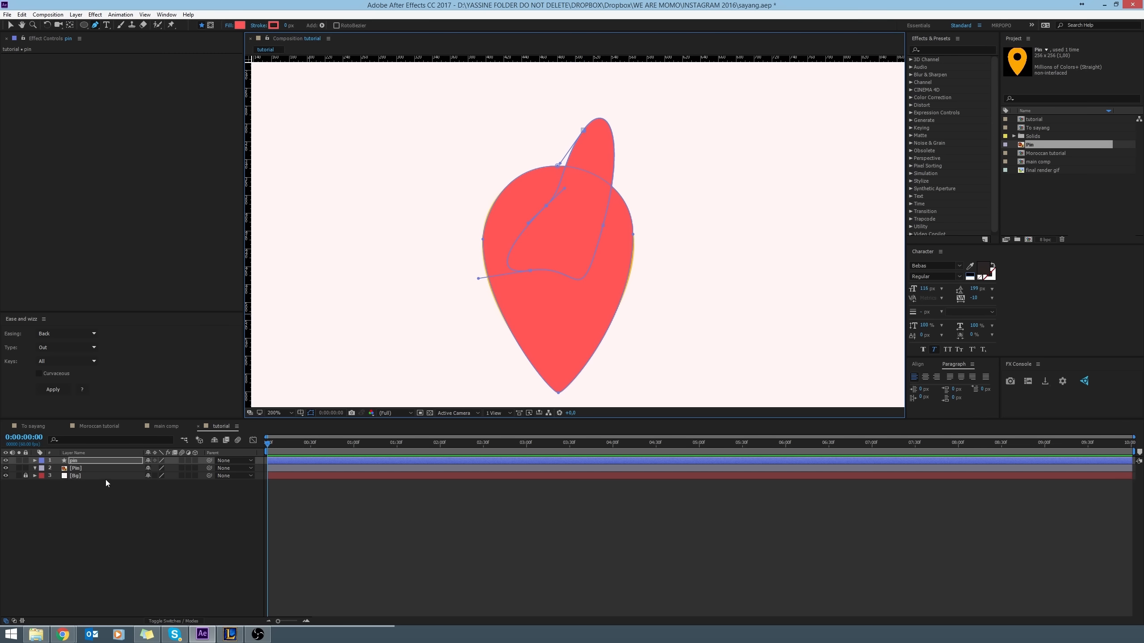
Undo the irregular path drawn on the red pin shape layer.
key(ctrl+z)
key(ctrl+z)
key(ctrl+z)
key(ctrl+z)
key(ctrl+z)
click(63, 551)
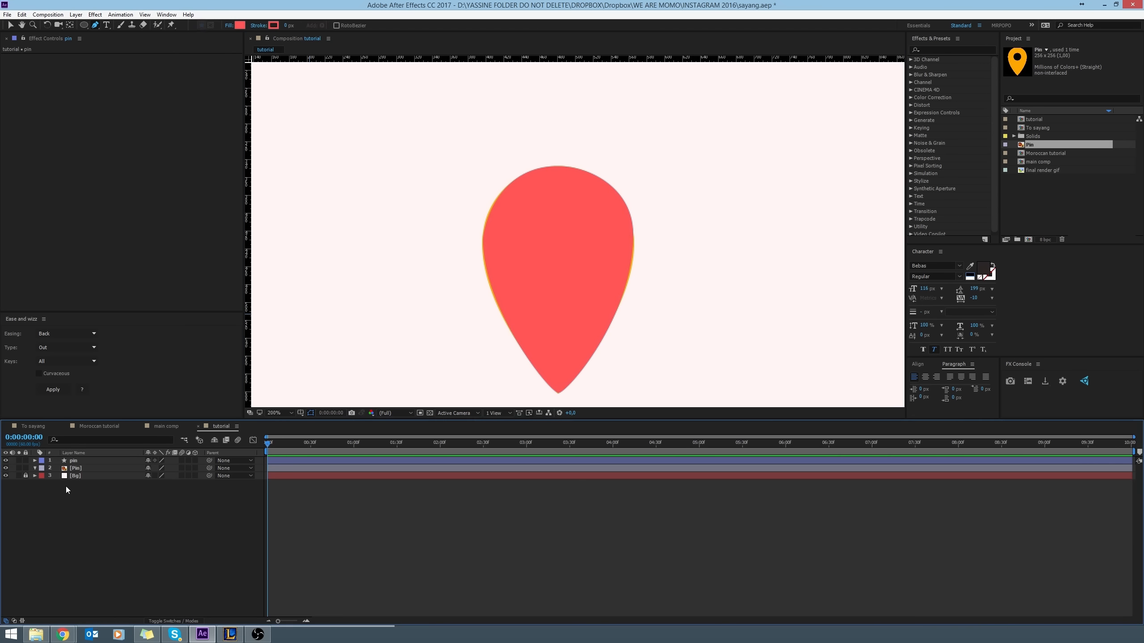
With the Pen tool set to create masks, hide the pin shape and trace a circular mask on it around the image's hole.
click(84, 460)
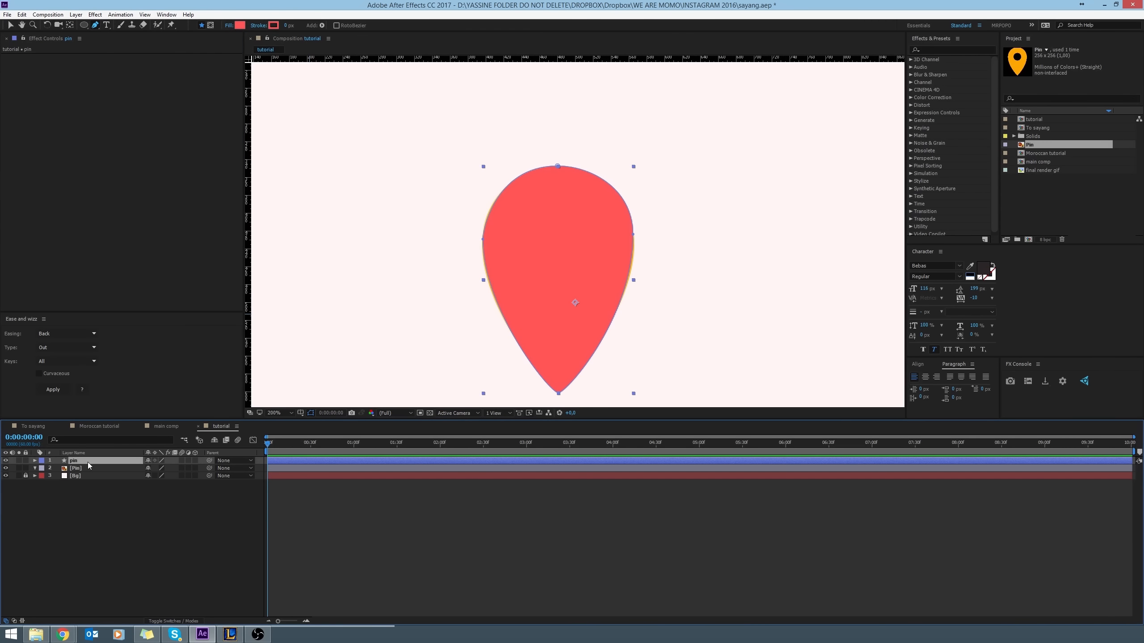
click(96, 26)
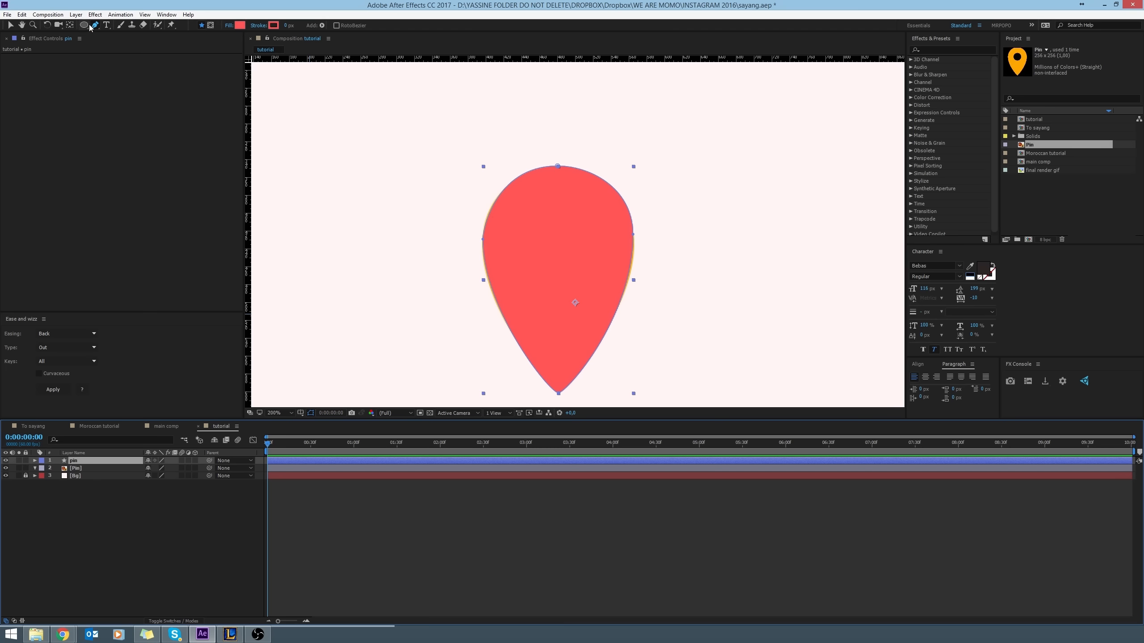
click(212, 26)
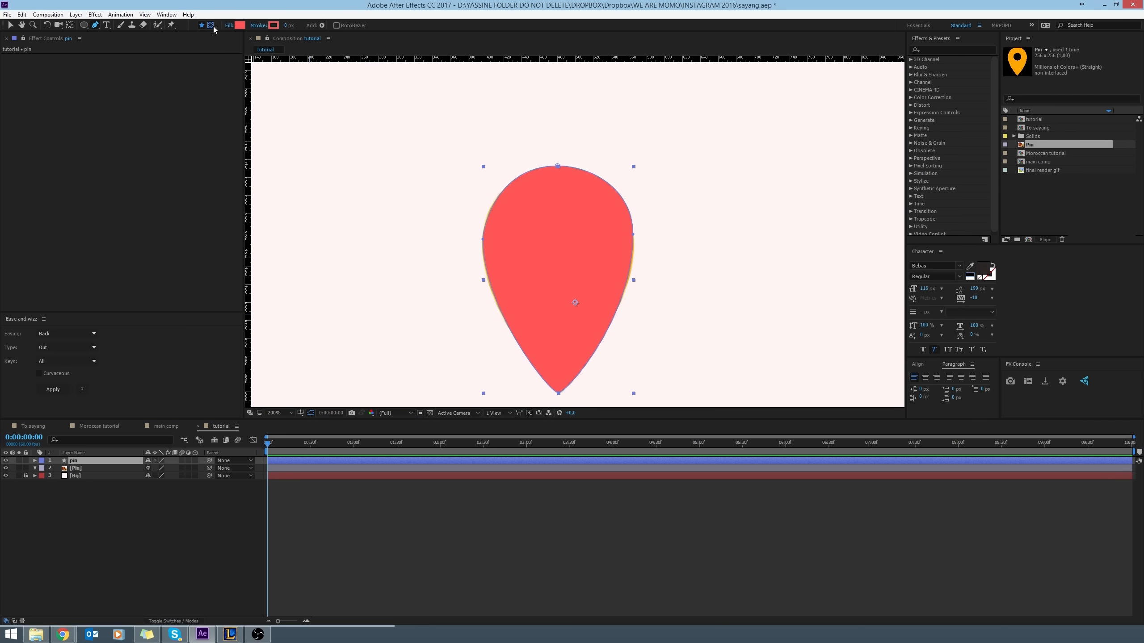
click(6, 461)
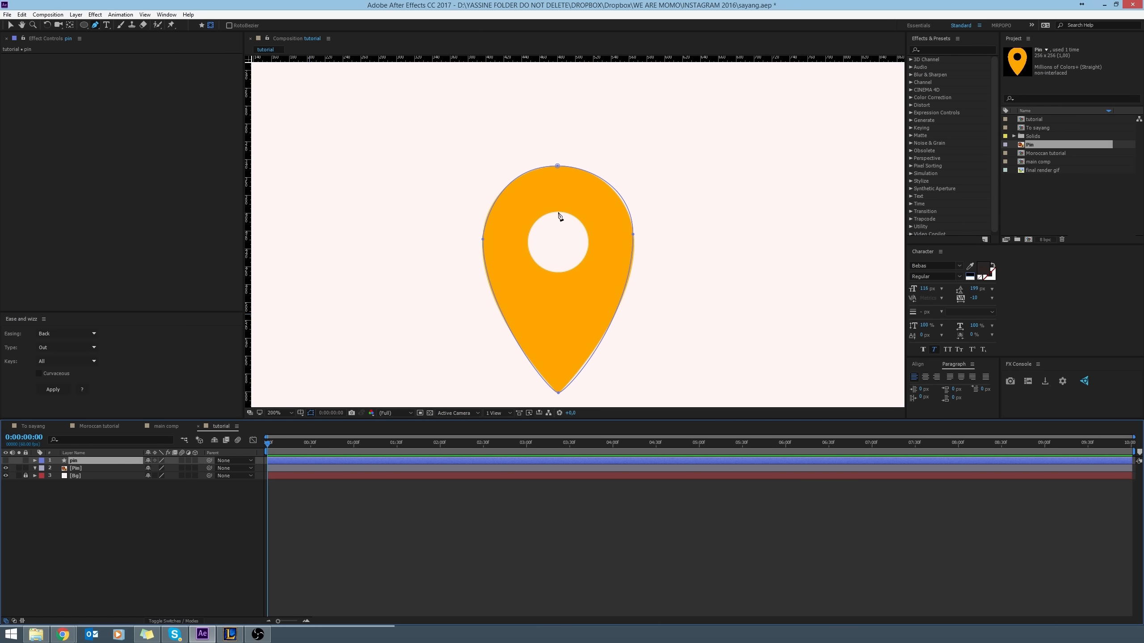
drag(558, 213, 587, 222)
click(557, 272)
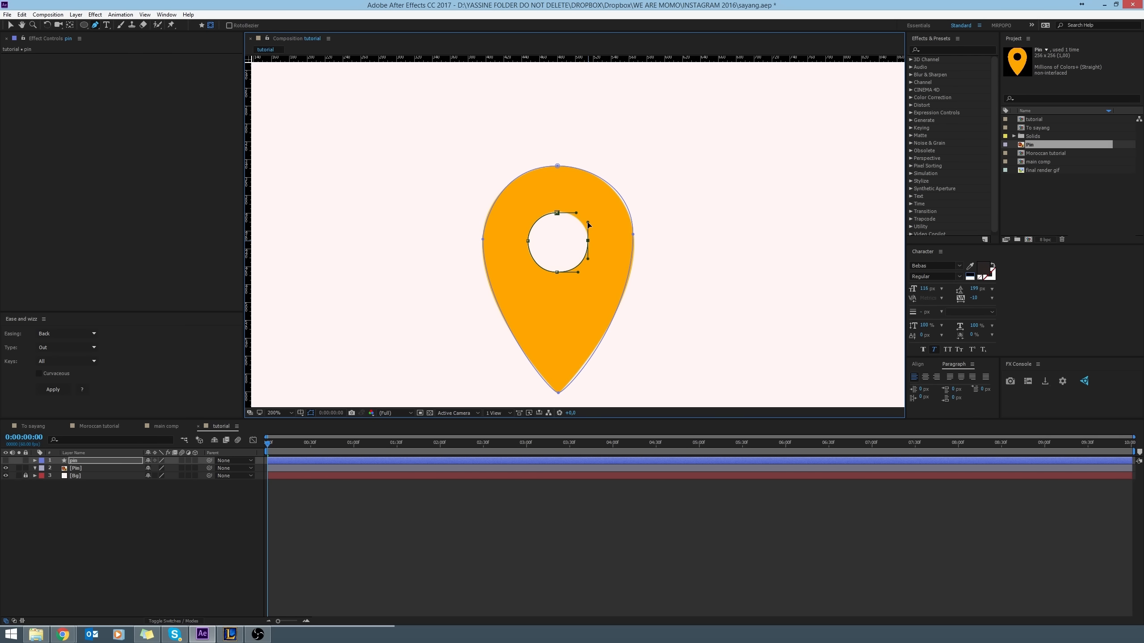
click(558, 212)
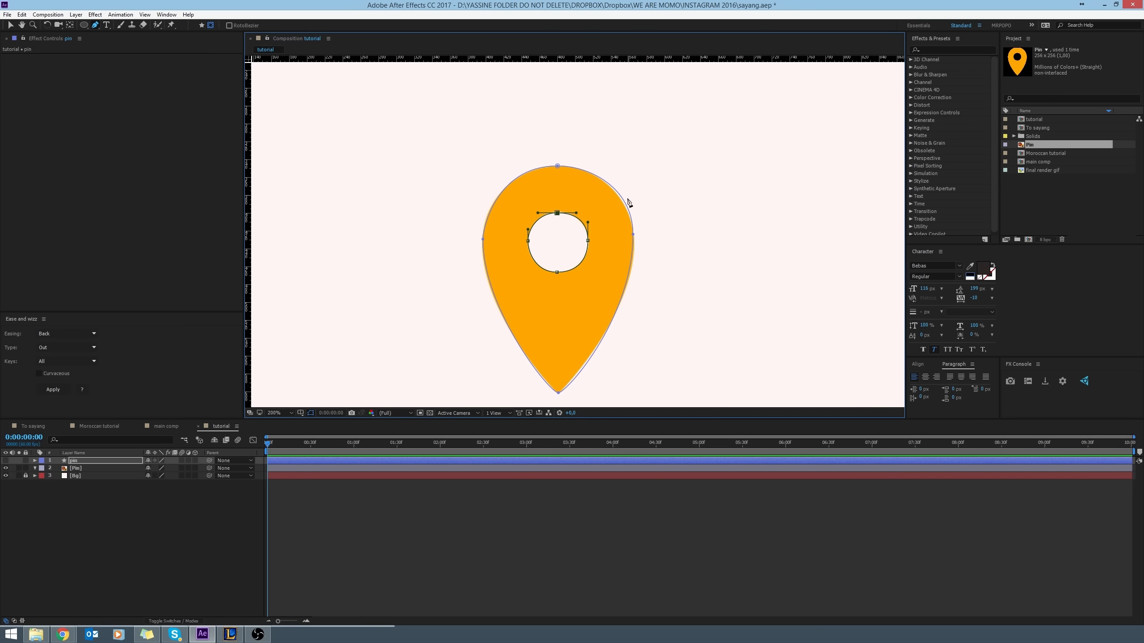
Fine-tune the Bezier handles of the pin outline's right and bottom vertices to follow the image's right side.
drag(633, 234, 633, 318)
drag(633, 192, 633, 194)
drag(566, 394, 564, 393)
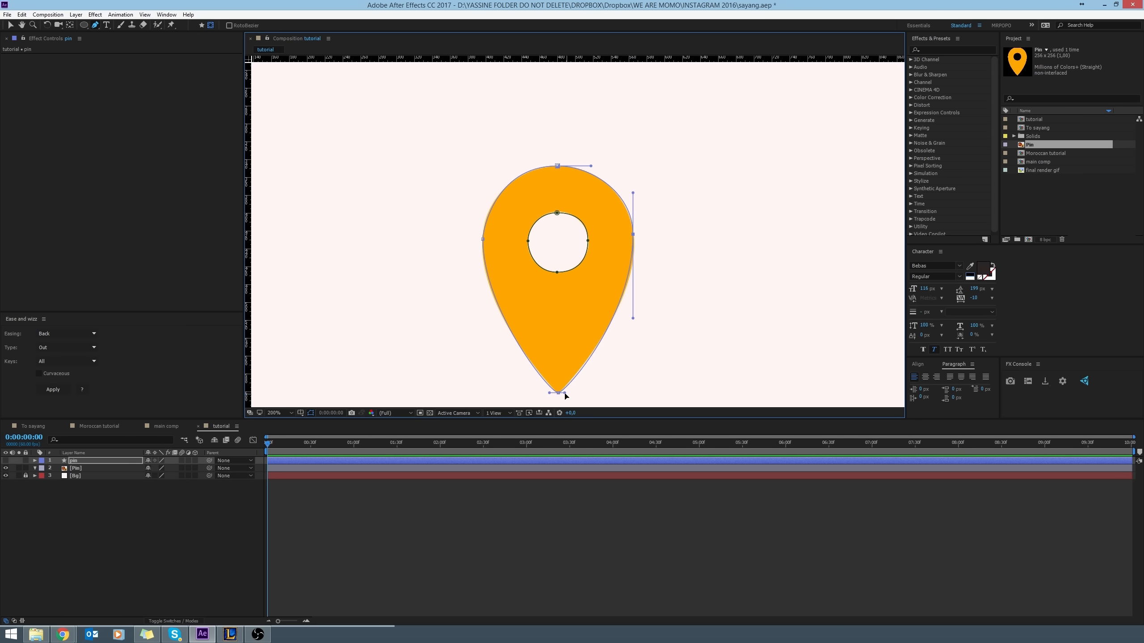
Hide the pin image layer and make the red pin shape layer visible again.
click(4, 500)
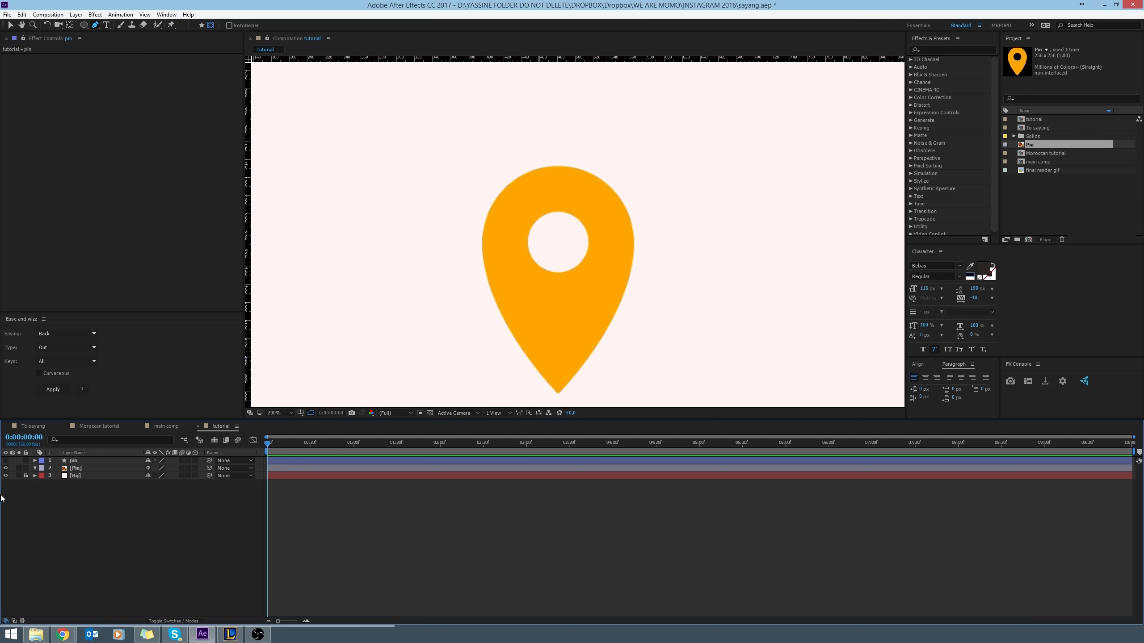
click(6, 469)
click(6, 461)
click(95, 461)
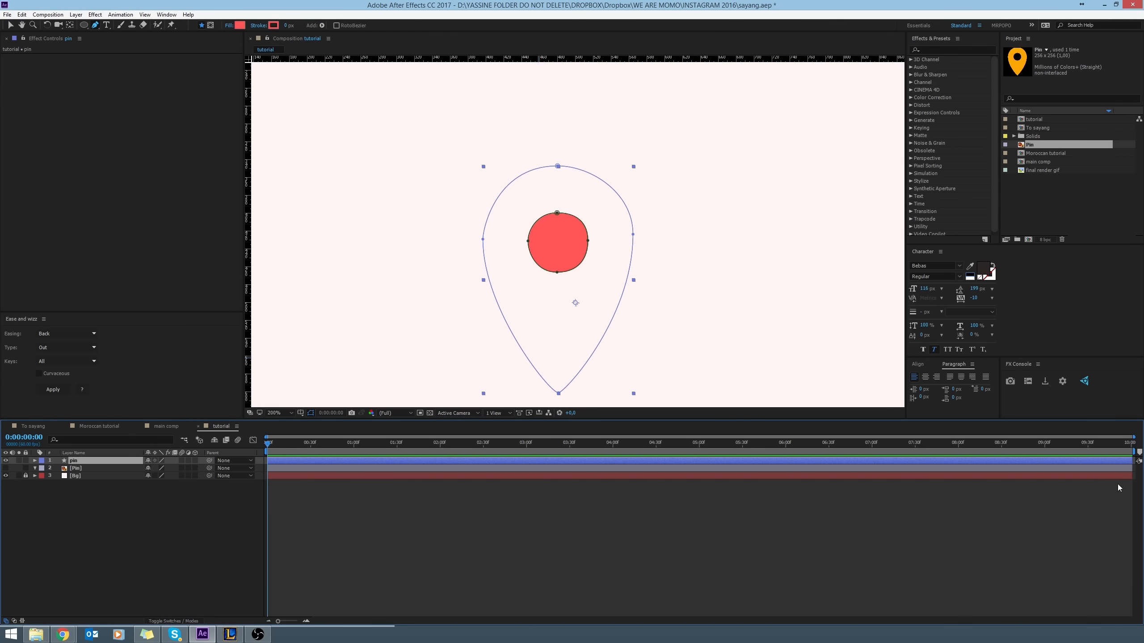
Set the pin shape layer's circular mask to Subtract to cut the hole out of the pin.
key(alt+Tab)
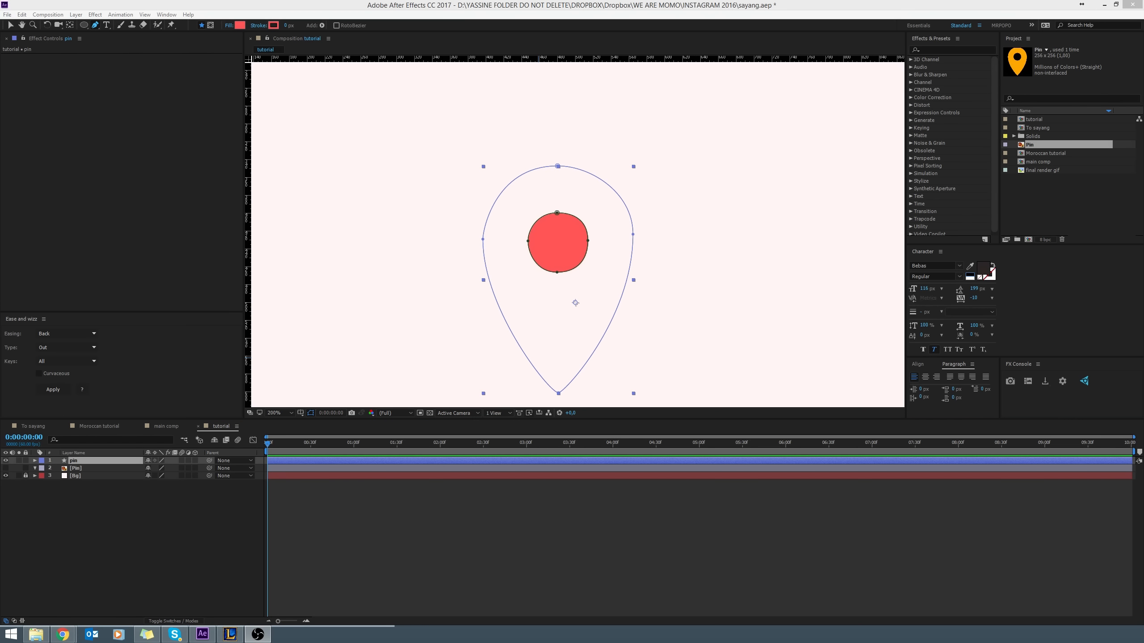
click(214, 515)
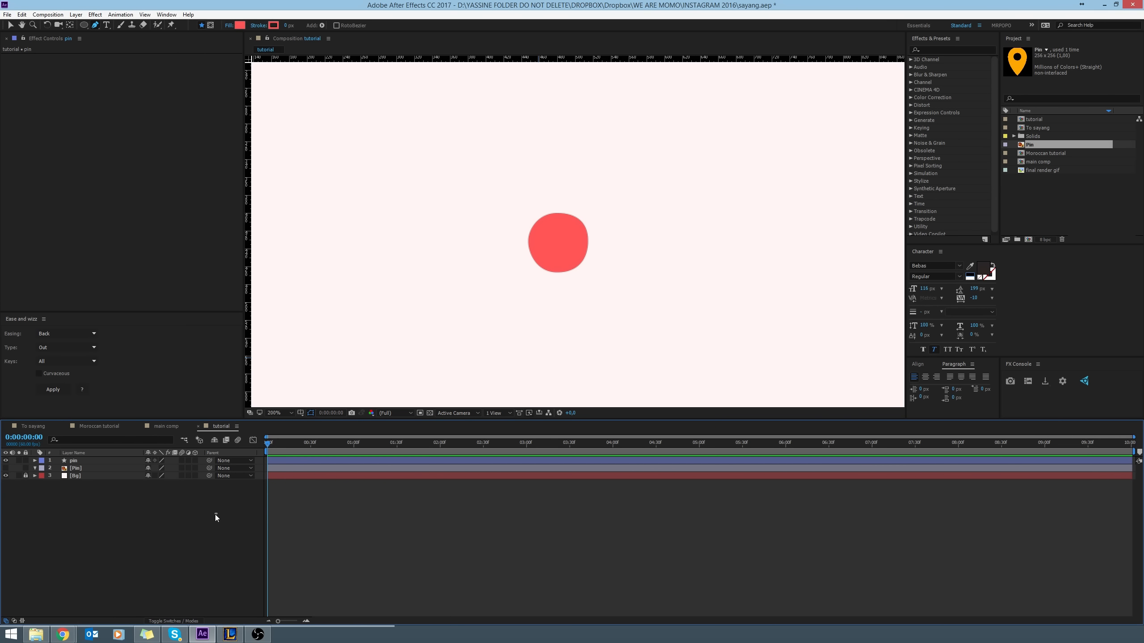
click(93, 461)
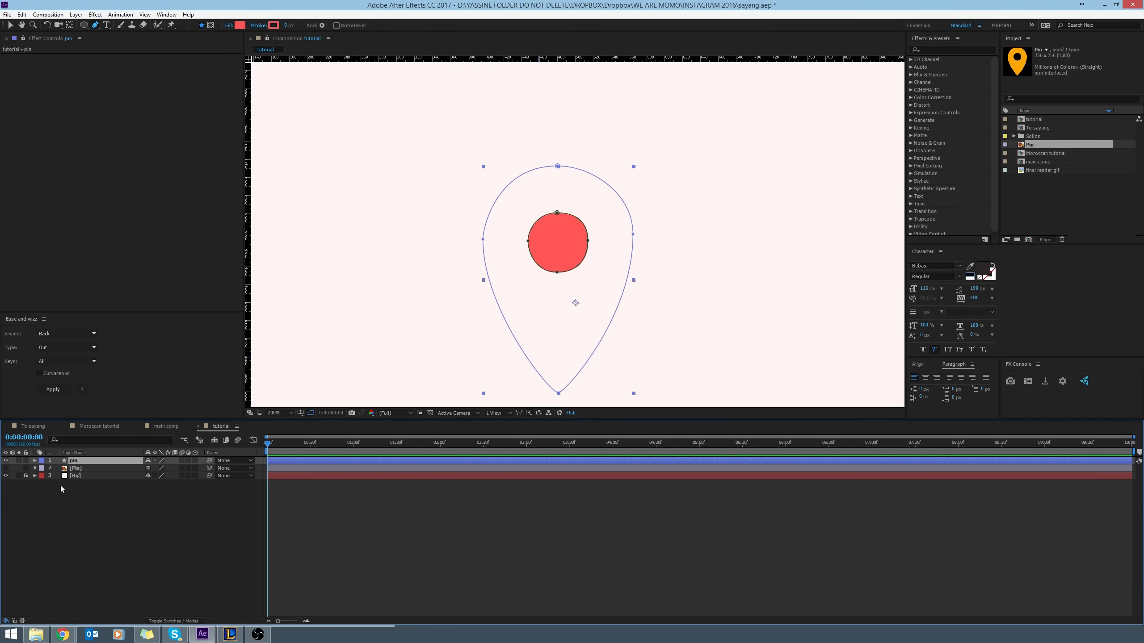
key(m)
click(160, 469)
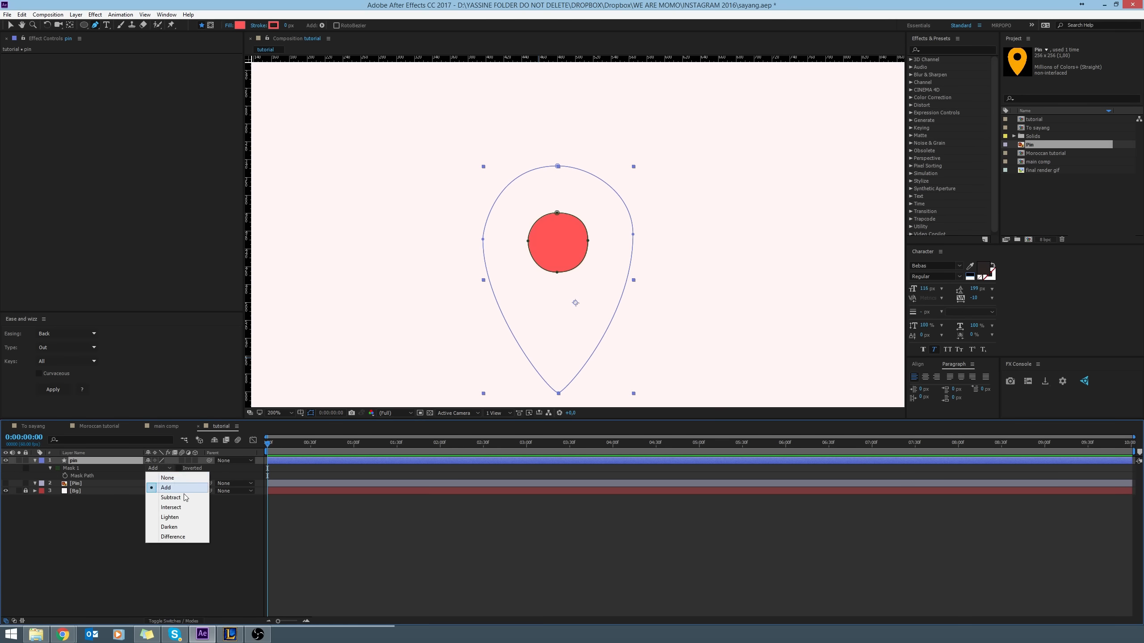
click(171, 497)
click(43, 553)
Move the pin straight sideways from the centre into the left part of the composition.
drag(712, 255, 517, 270)
scroll(614, 275, down, 2)
key(v)
click(569, 260)
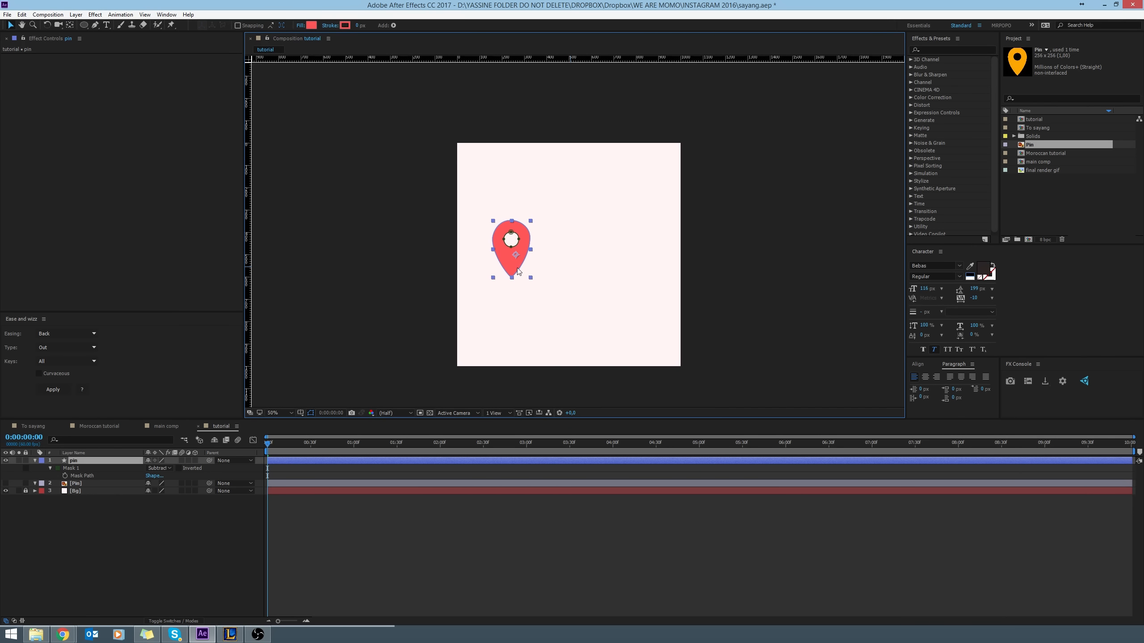
Try duplicating the pin layer and placing the copy on the right side of the composition.
click(108, 461)
key(ctrl+d)
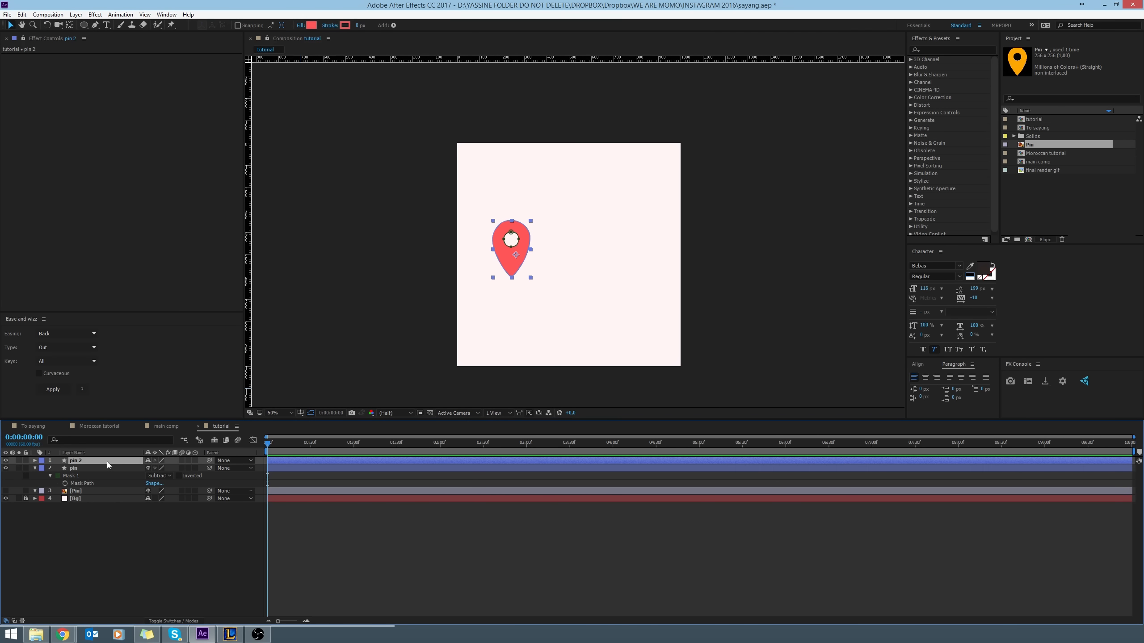
drag(509, 263, 640, 256)
key(ctrl+z)
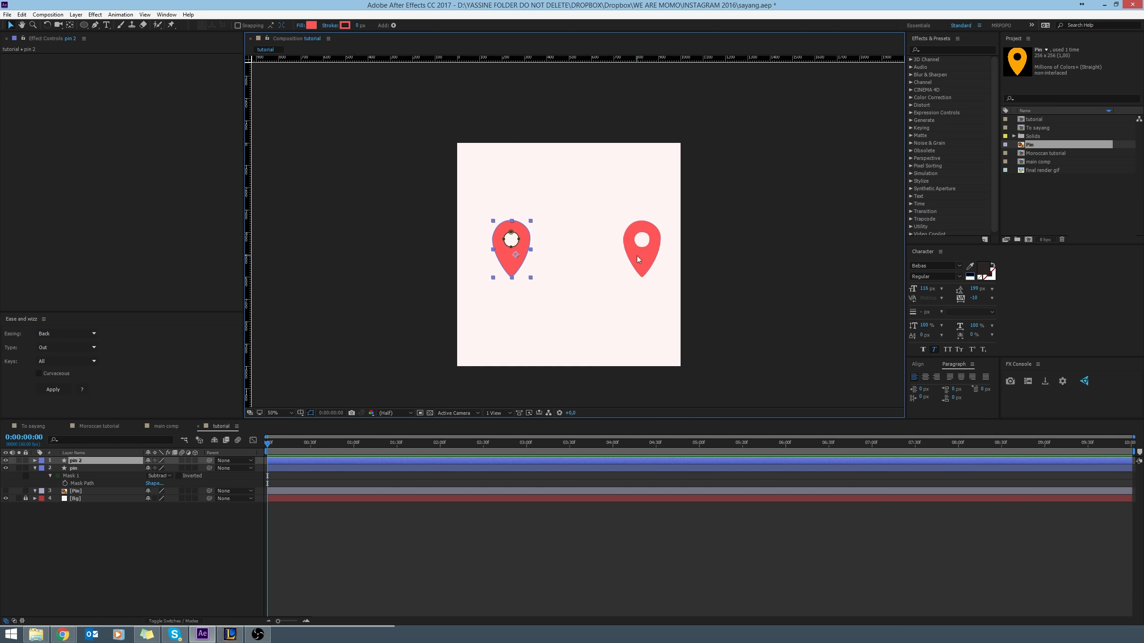
key(ctrl+z)
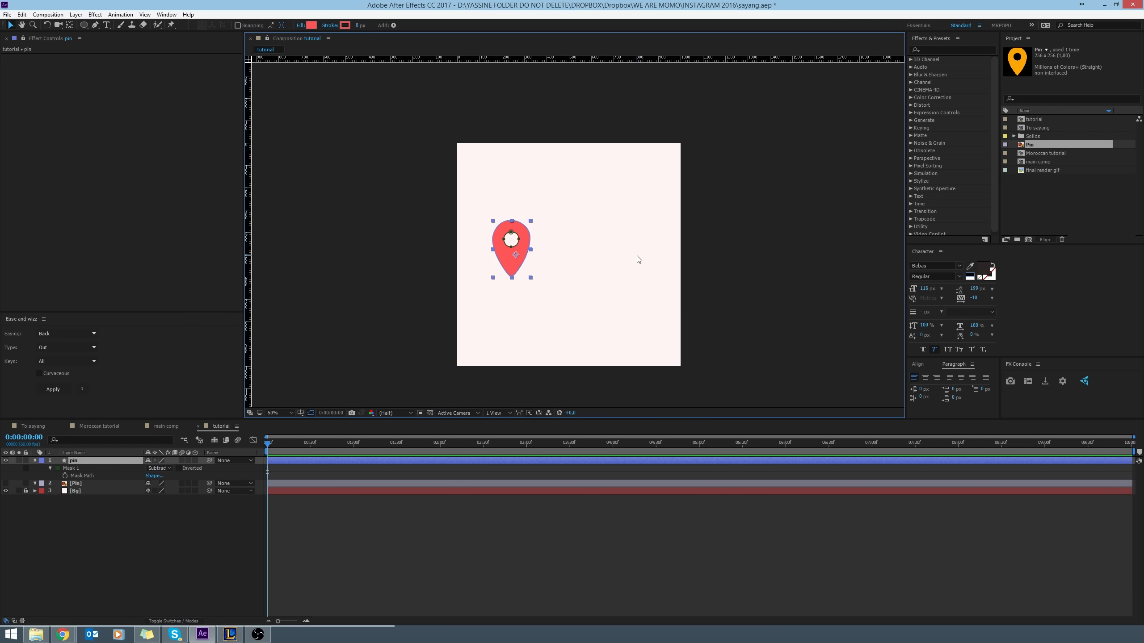
click(46, 525)
click(103, 462)
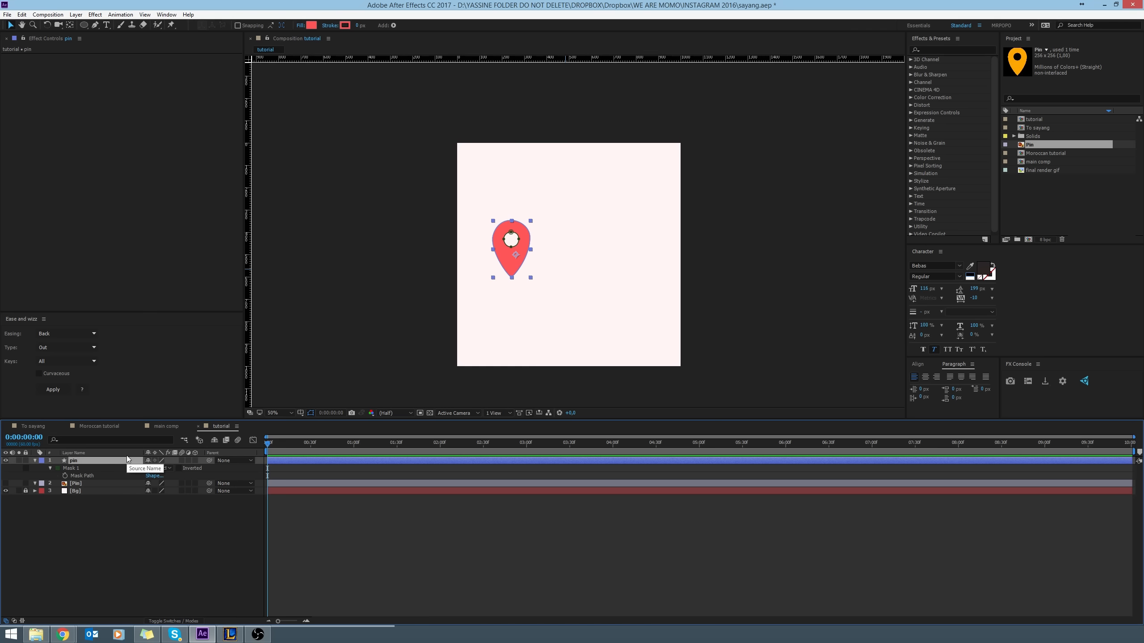
scroll(467, 288, up, 2)
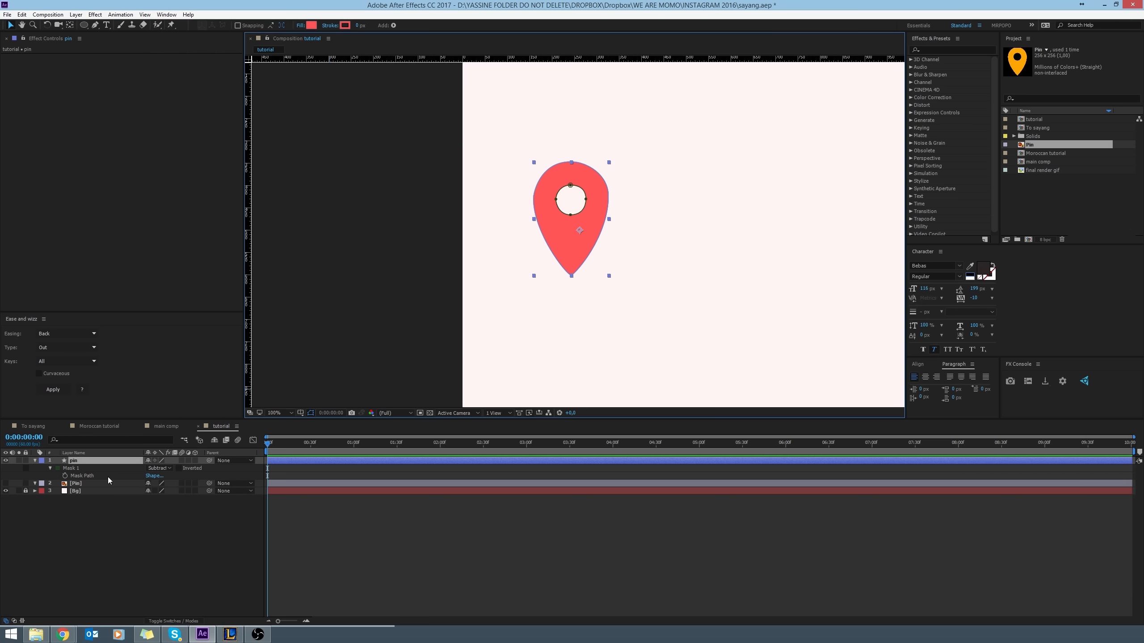
scroll(602, 239, up, 2)
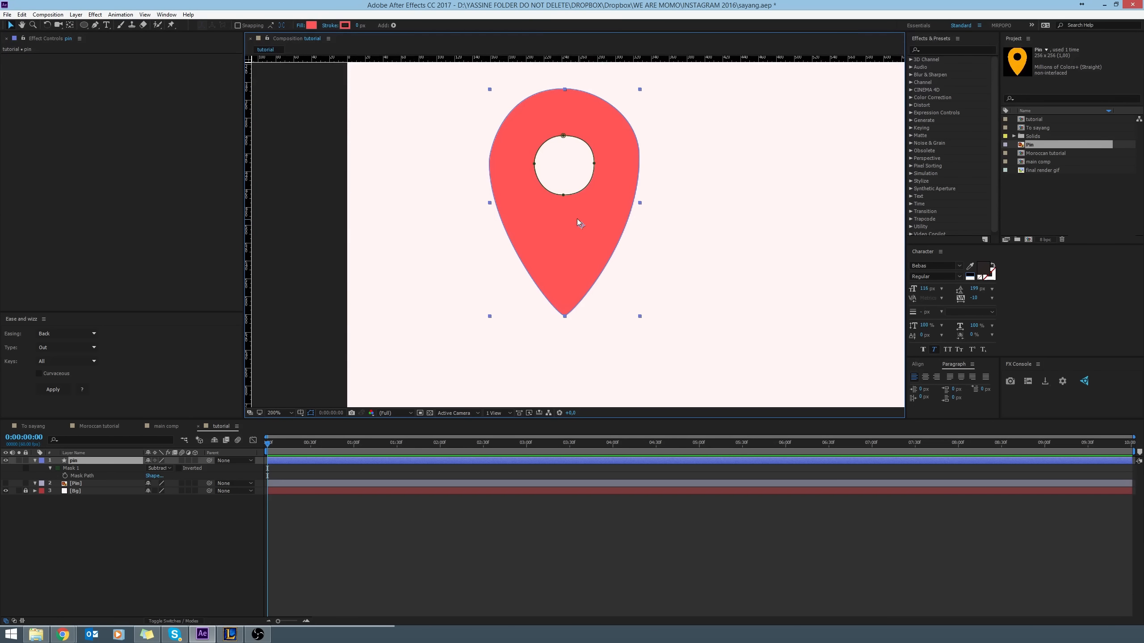
click(88, 463)
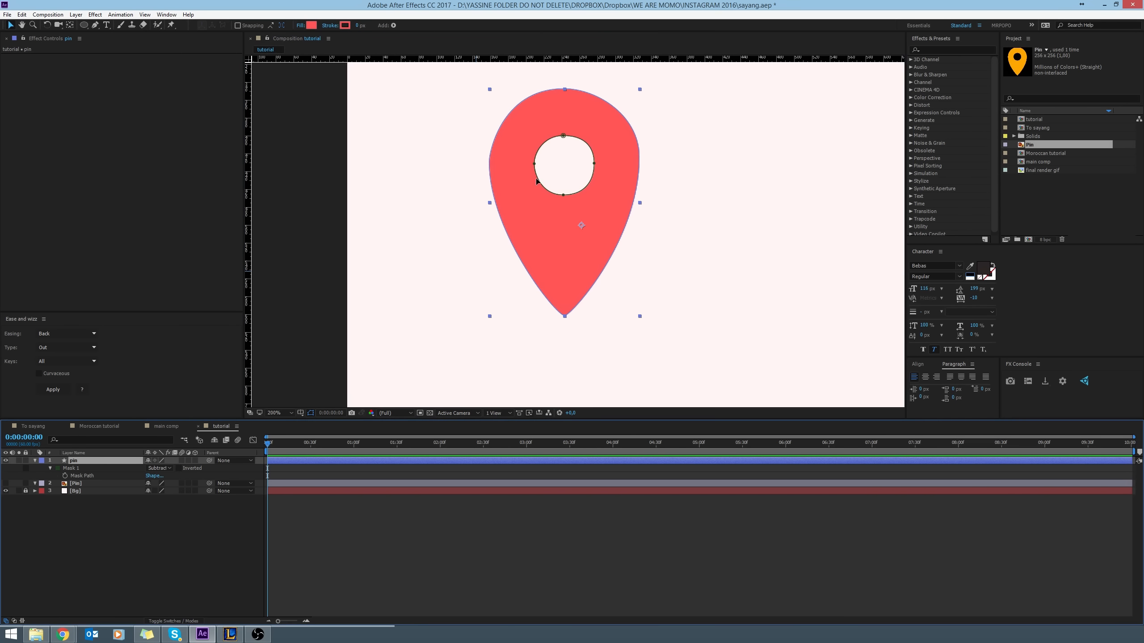
drag(580, 176, 563, 225)
scroll(592, 219, down, 1)
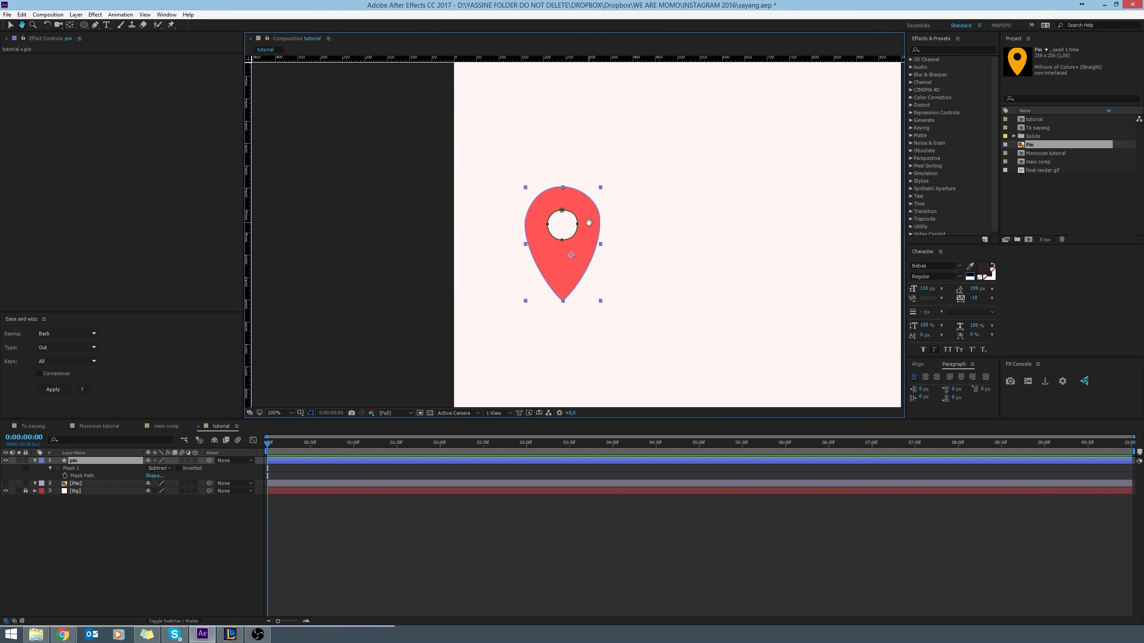
Try scaling and rotating the pin around its off-centre anchor point, and undo both changes.
key(s)
key(v)
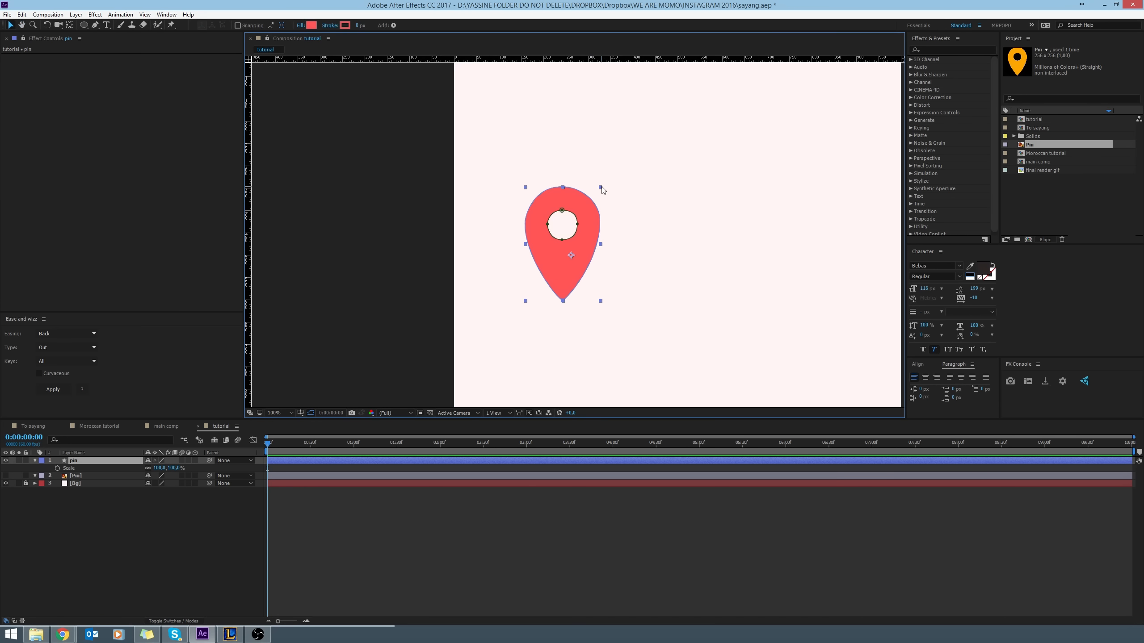
drag(603, 190, 571, 232)
key(ctrl+z)
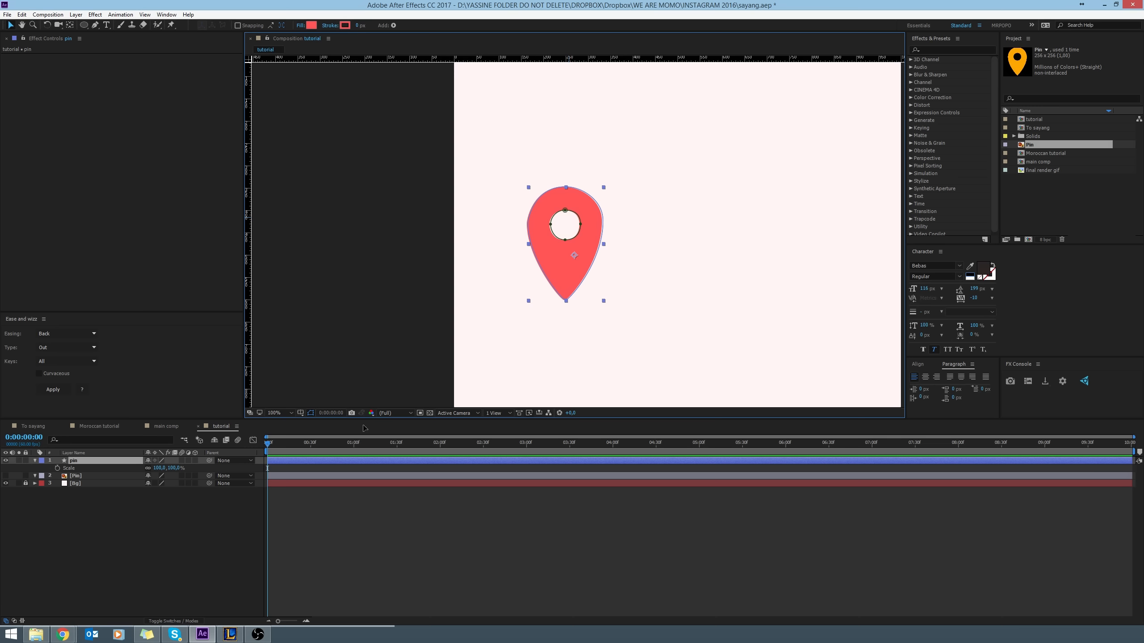
key(ctrl+z)
click(106, 570)
click(591, 218)
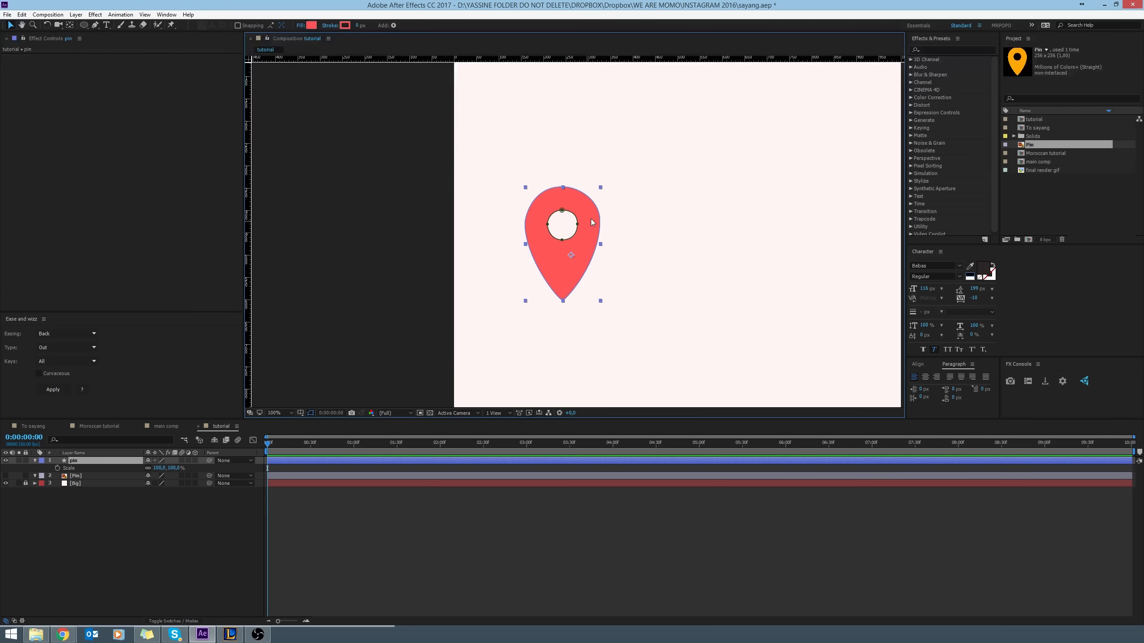
key(w)
drag(588, 220, 607, 193)
key(ctrl+z)
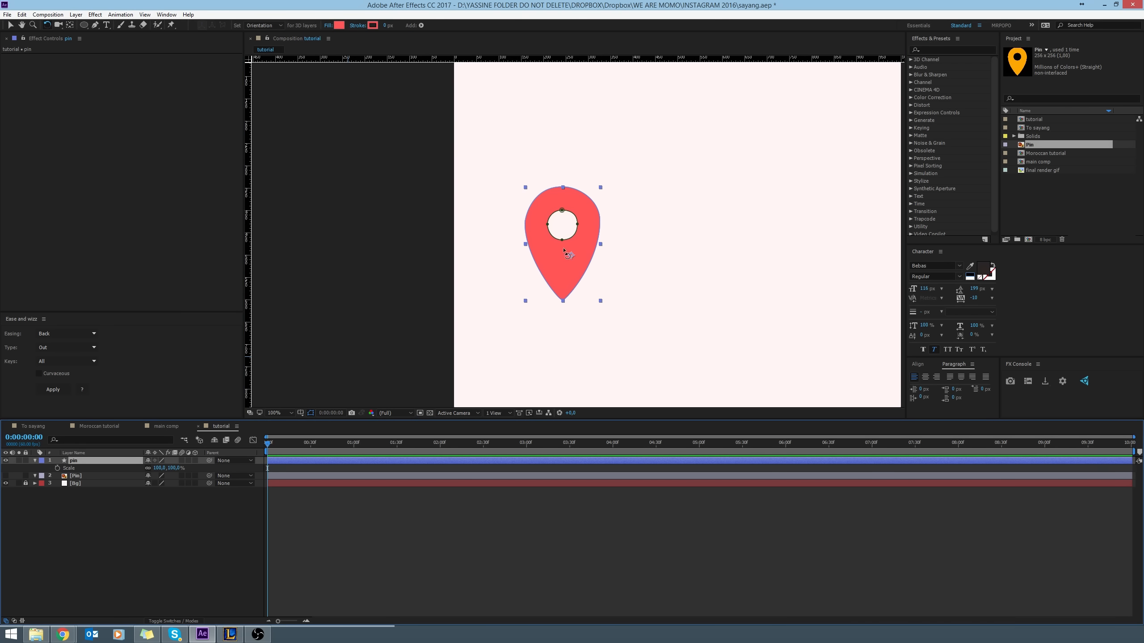
Move the pin's anchor point to its bottom tip and test rotating the pin around it.
click(70, 25)
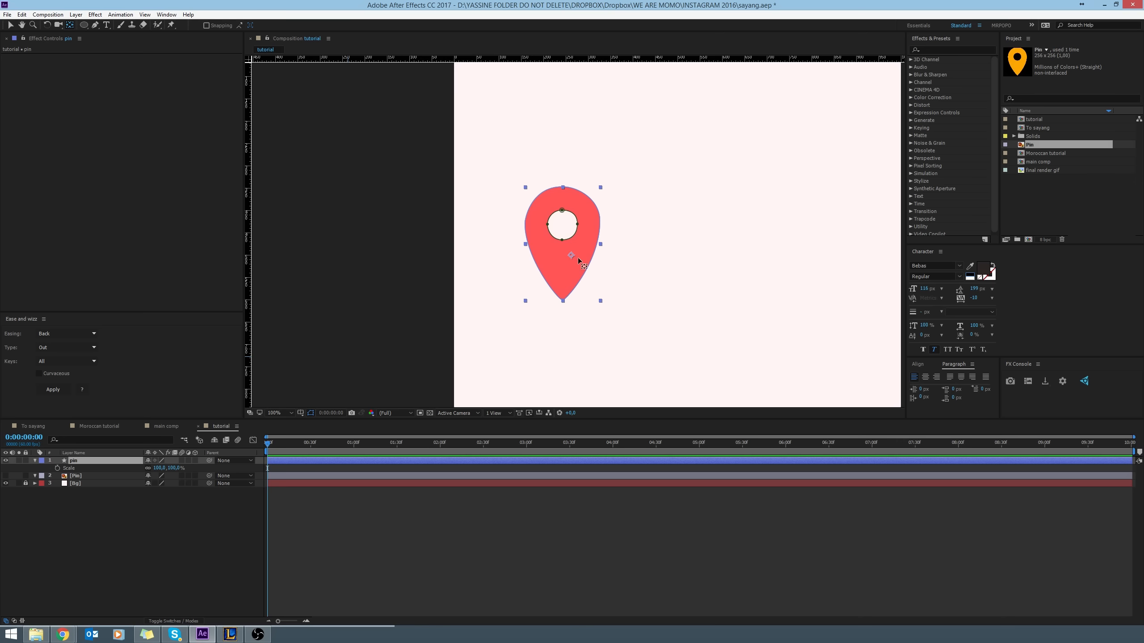
drag(570, 260, 562, 299)
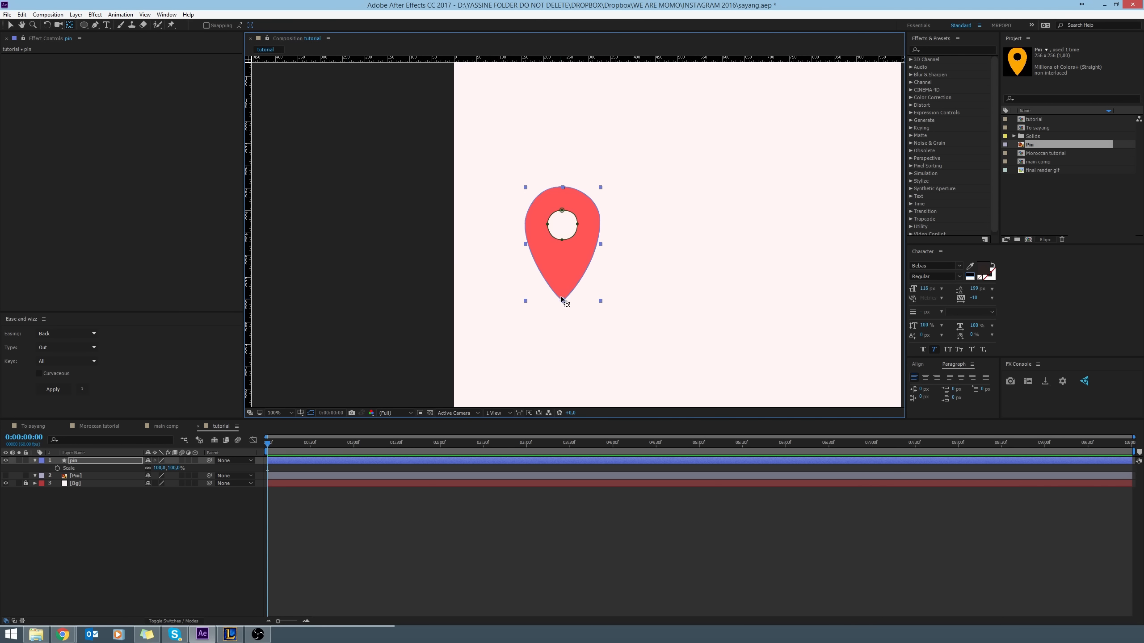
key(w)
drag(568, 205, 608, 288)
key(ctrl+z)
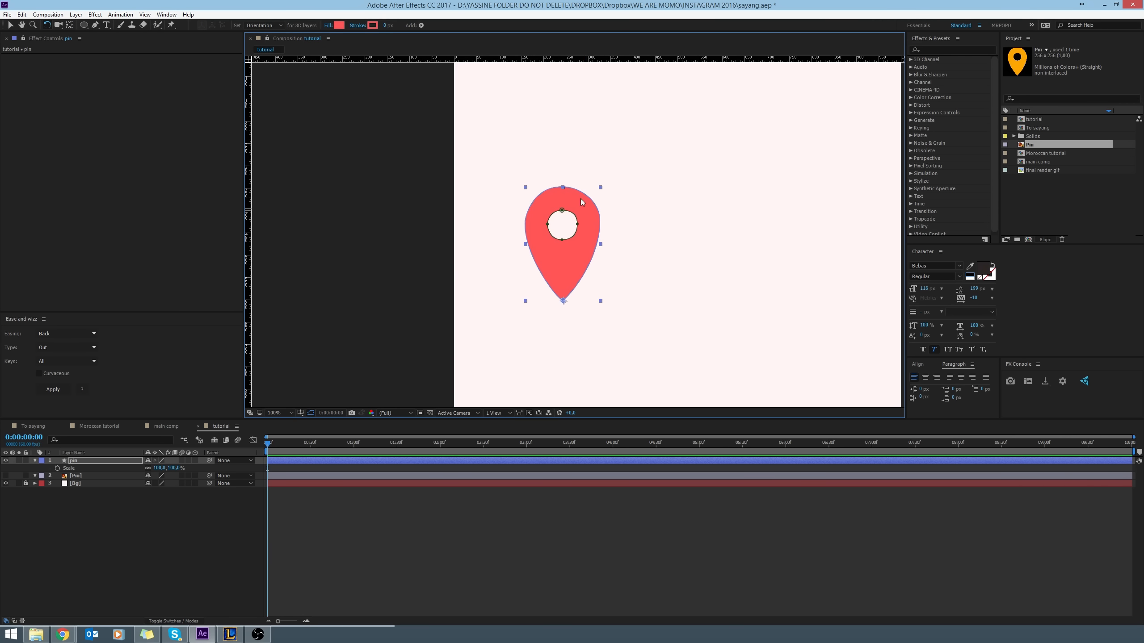
Enlarge the pin slightly and proportionally around its bottom-tip anchor point.
key(v)
drag(602, 189, 602, 148)
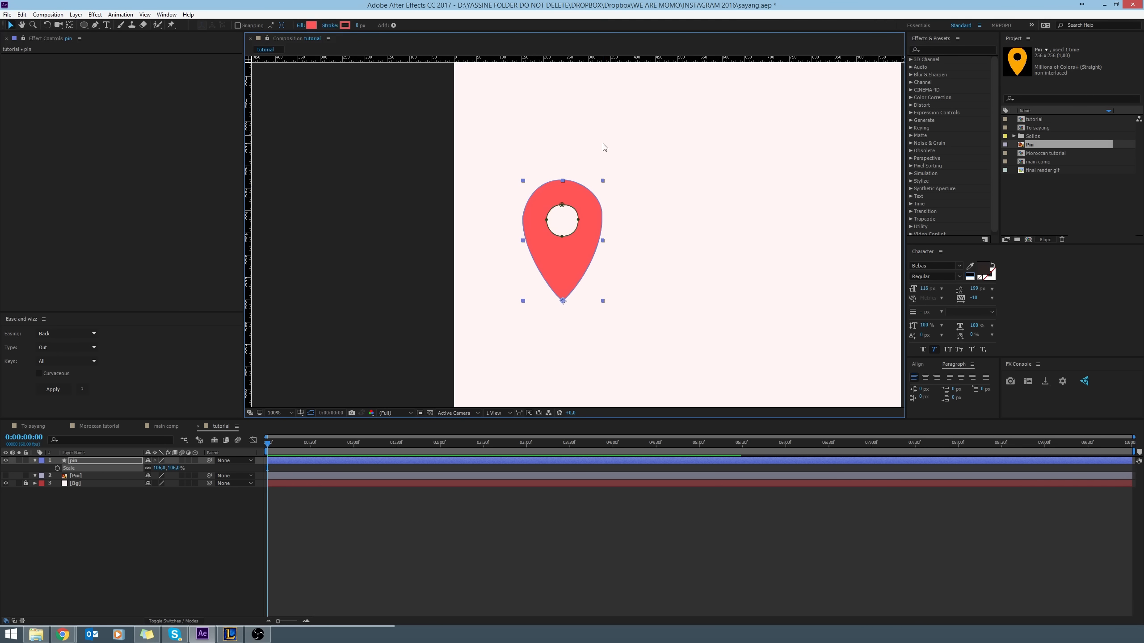
click(220, 542)
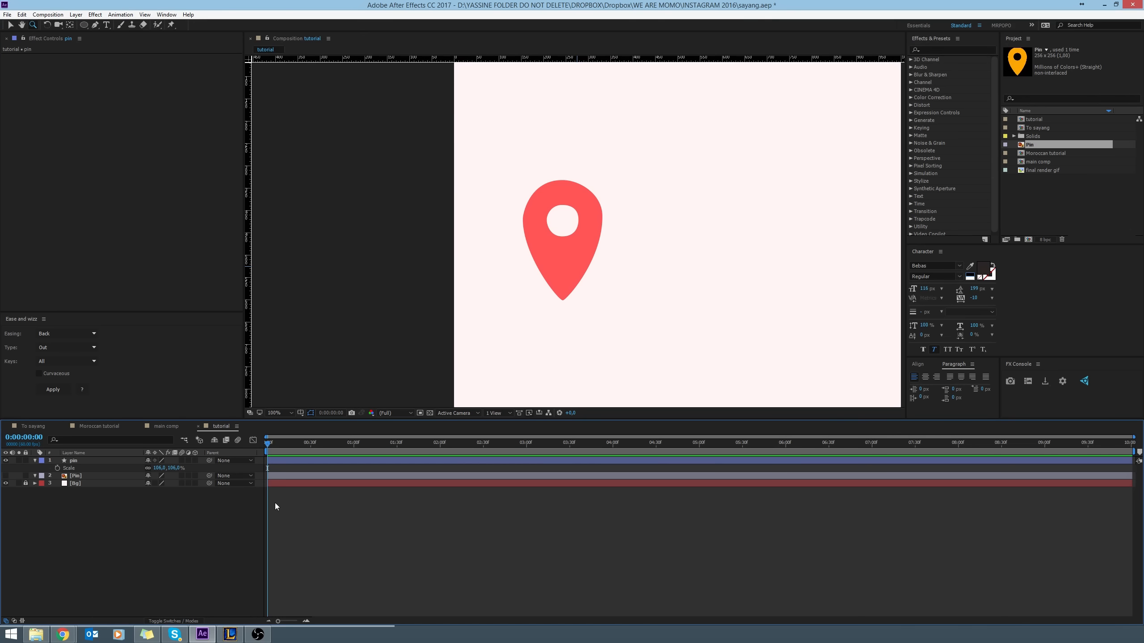
Duplicate the pin layer and move the copy straight sideways into the right part of the composition.
click(129, 460)
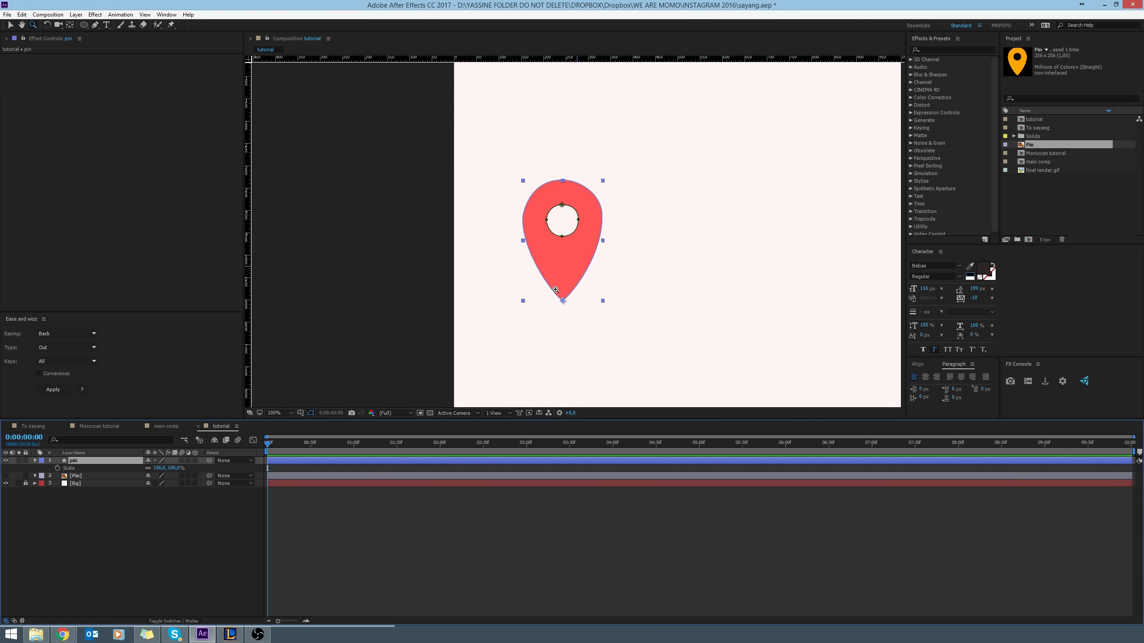
click(70, 25)
click(9, 25)
click(565, 259)
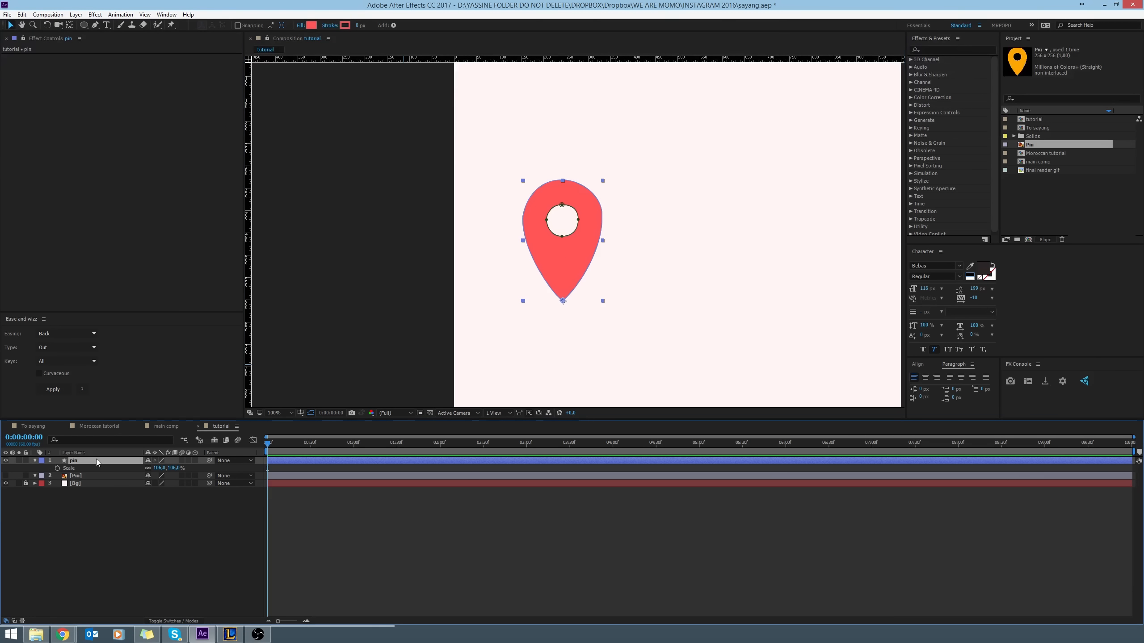
key(ctrl+d)
scroll(594, 276, right, 5)
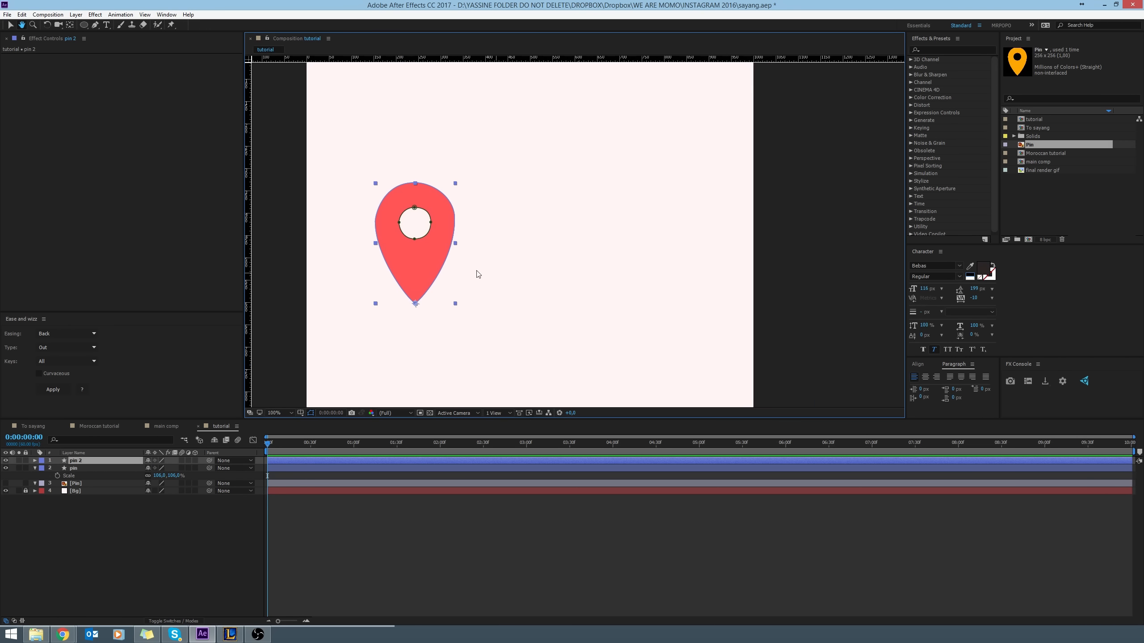
drag(413, 251, 654, 252)
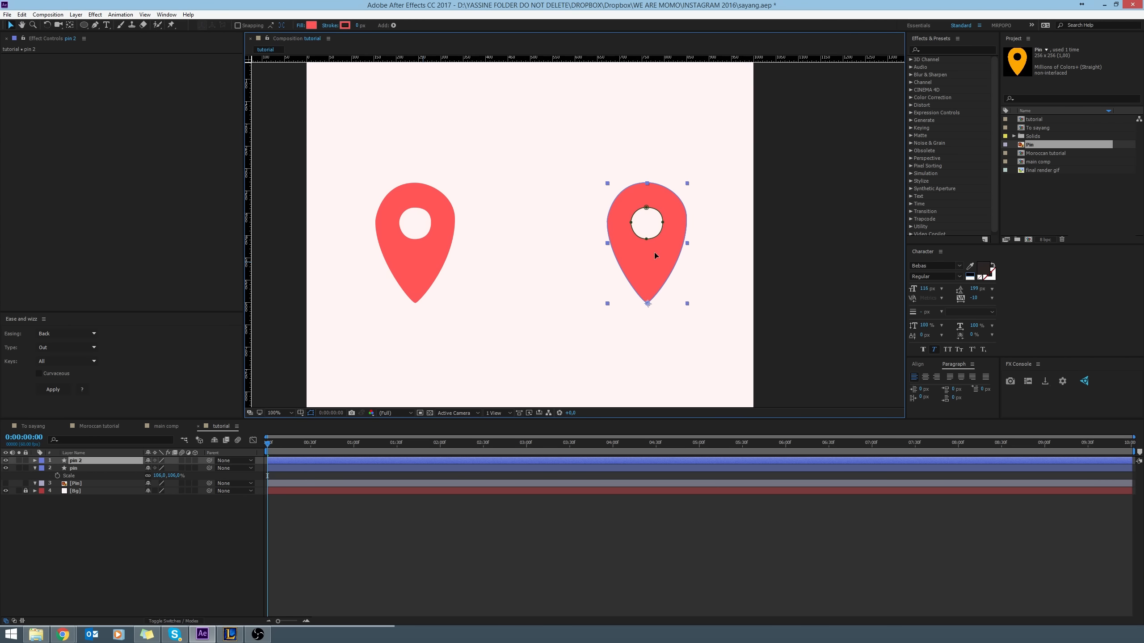
click(140, 521)
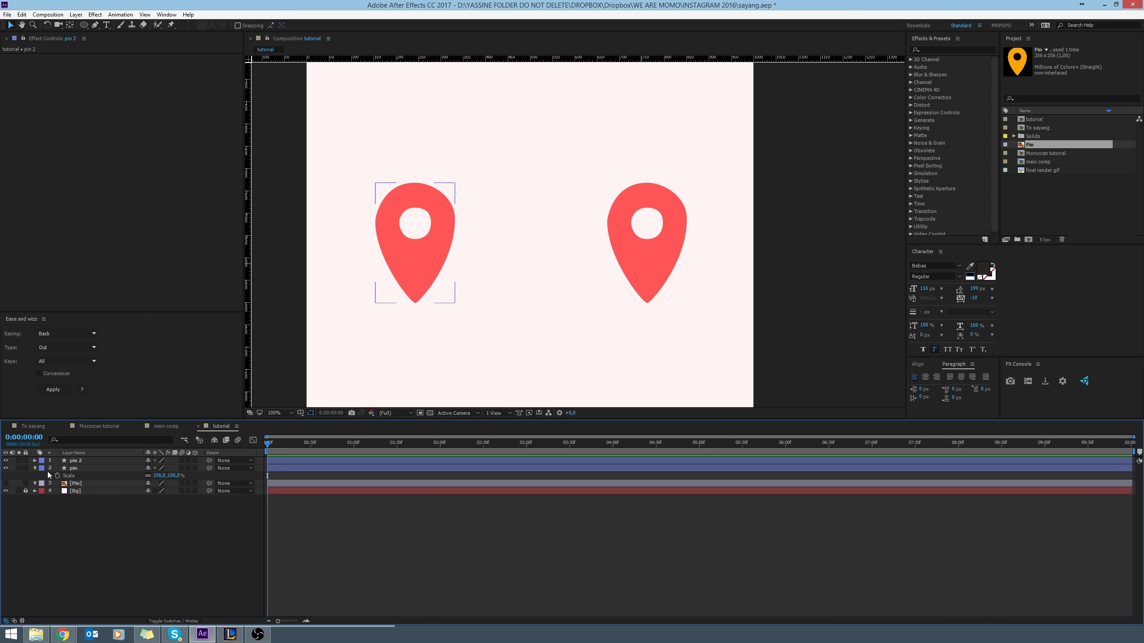
Delete the hidden pin image layer from the composition.
click(72, 484)
key(Delete)
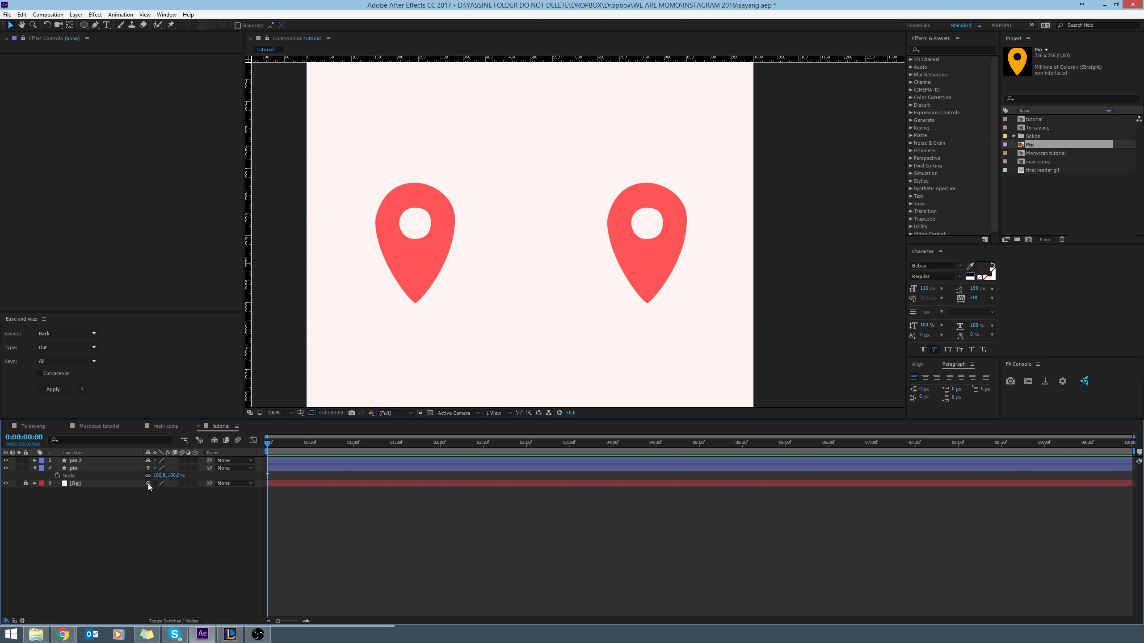
click(104, 469)
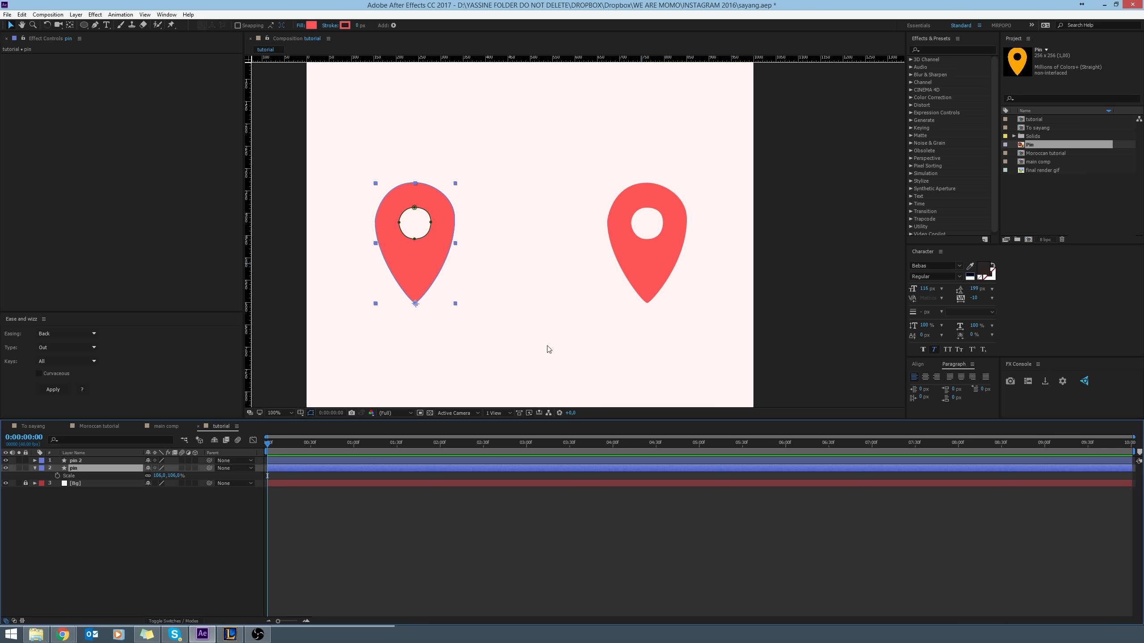
click(104, 537)
Set the scale of the original pin on the left to 50%.
click(99, 470)
click(175, 476)
text(80)
key(Return)
click(172, 476)
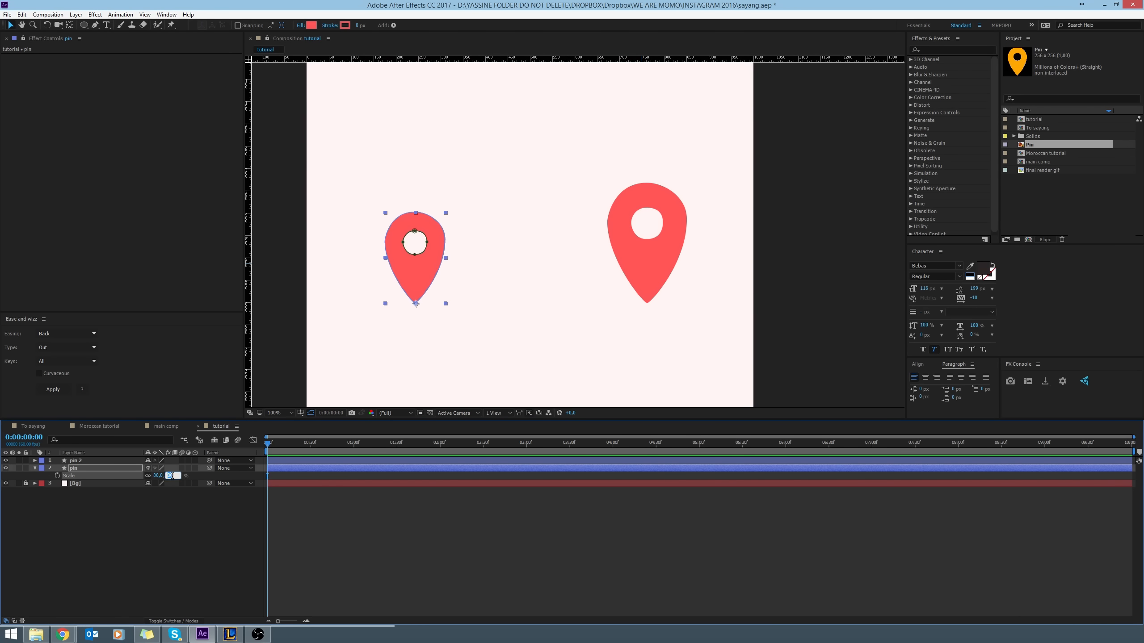
text(50)
key(Return)
Reveal the scale of the duplicated pin layer, pin 2, and set it to 50%.
click(116, 460)
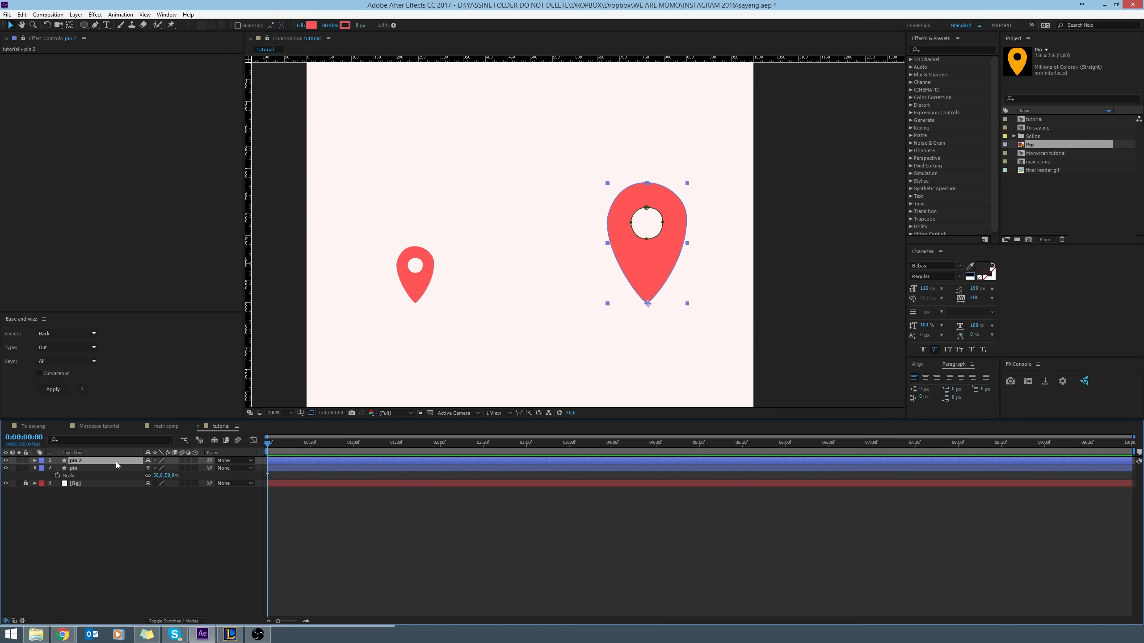
key(s)
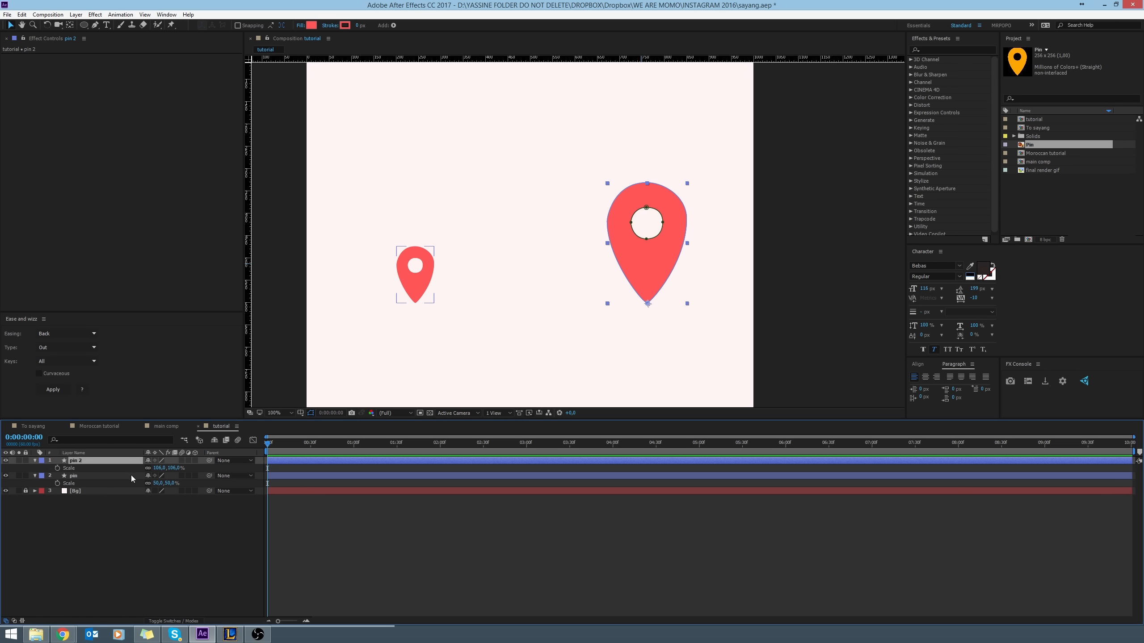
click(162, 468)
text(50)
key(Return)
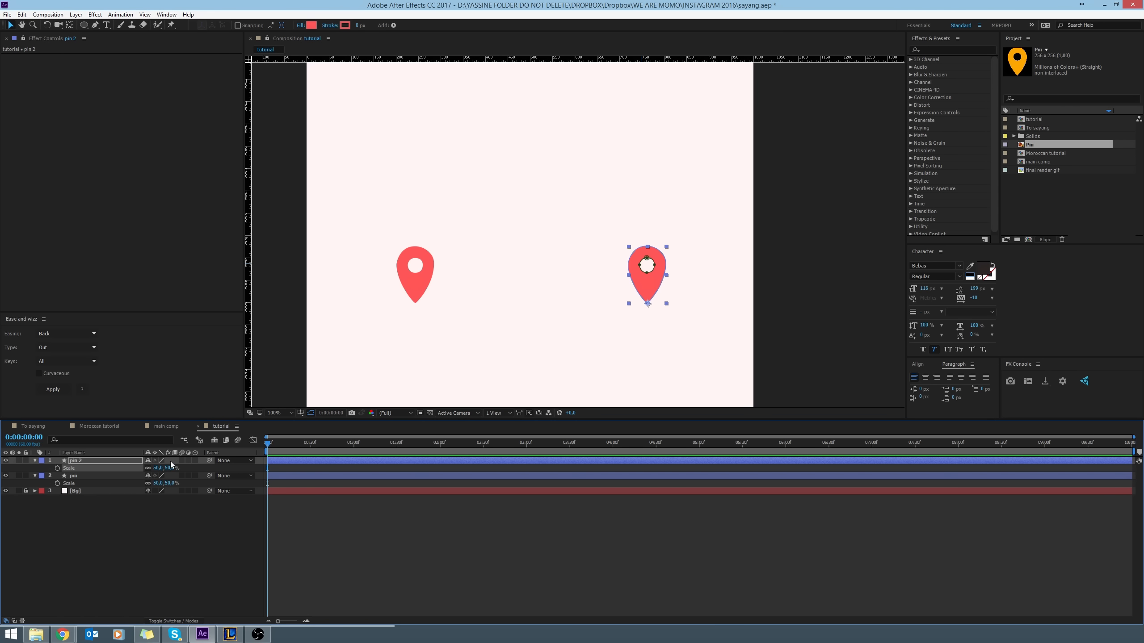
click(250, 556)
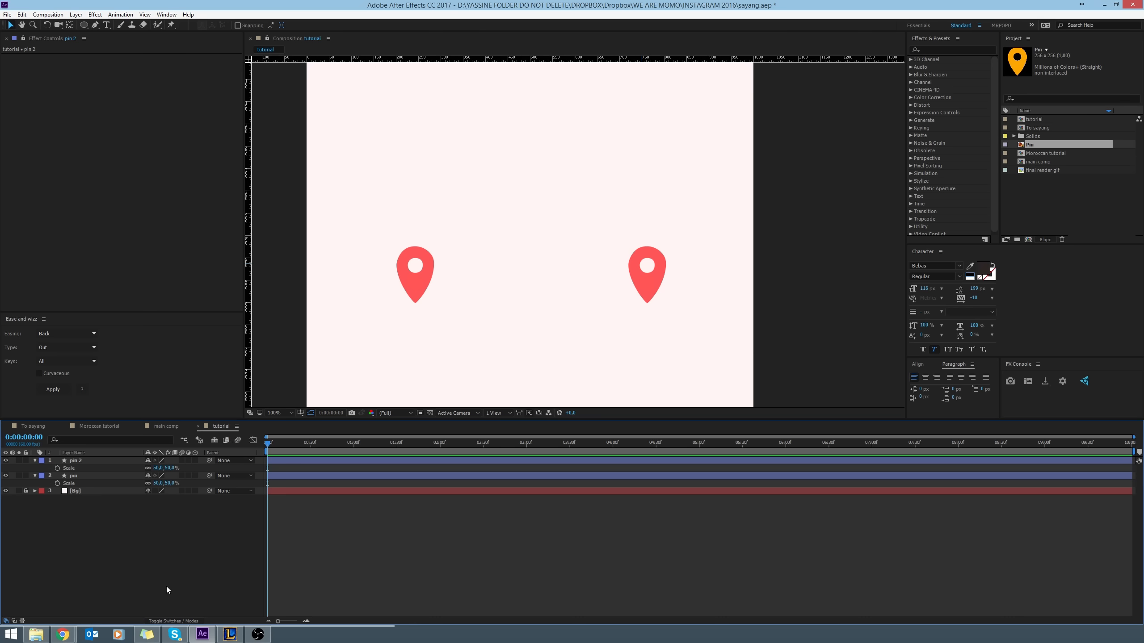
Add starting Scale and Position keyframes to both pin layers at the beginning of the timeline.
click(71, 461)
ctrl+click(79, 474)
click(107, 523)
drag(309, 446, 267, 444)
click(59, 468)
click(58, 468)
click(57, 483)
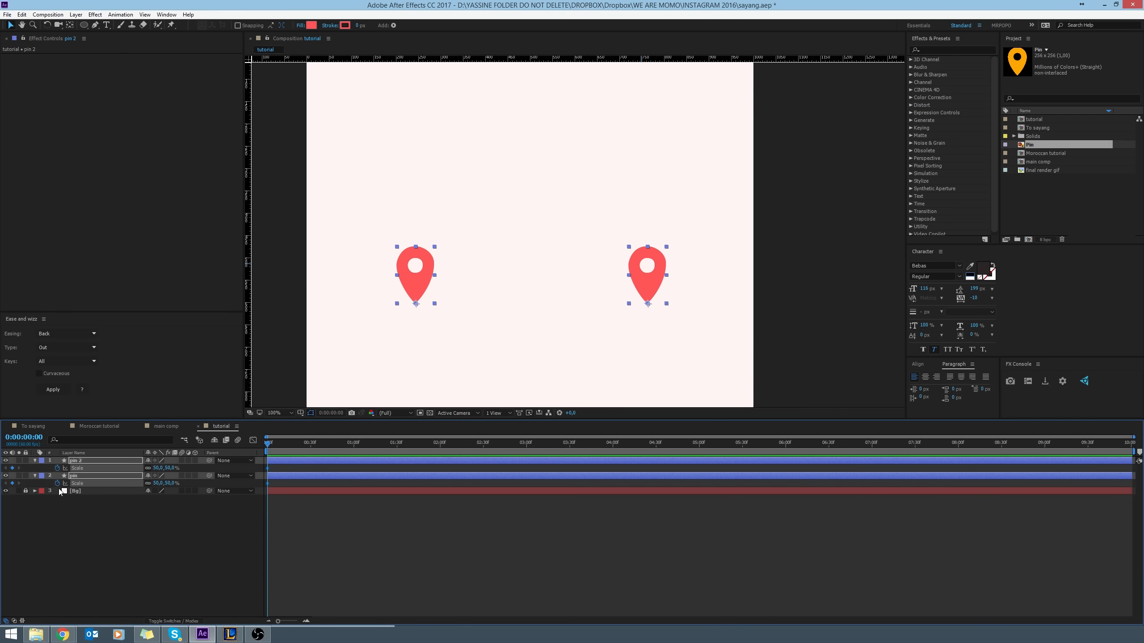
key(shift+p)
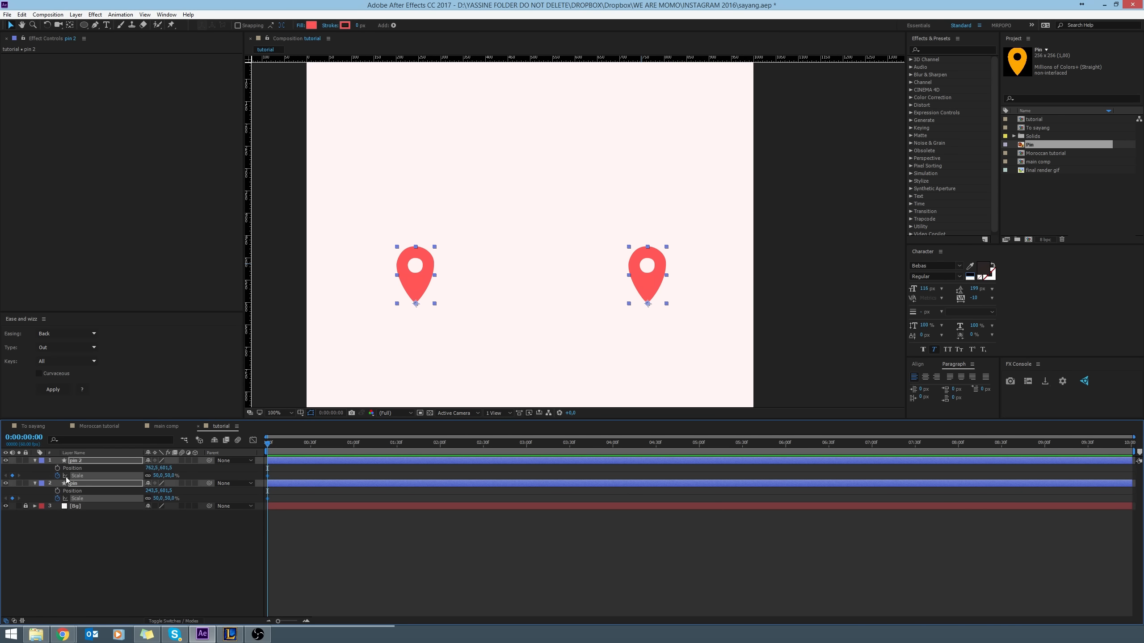
click(58, 468)
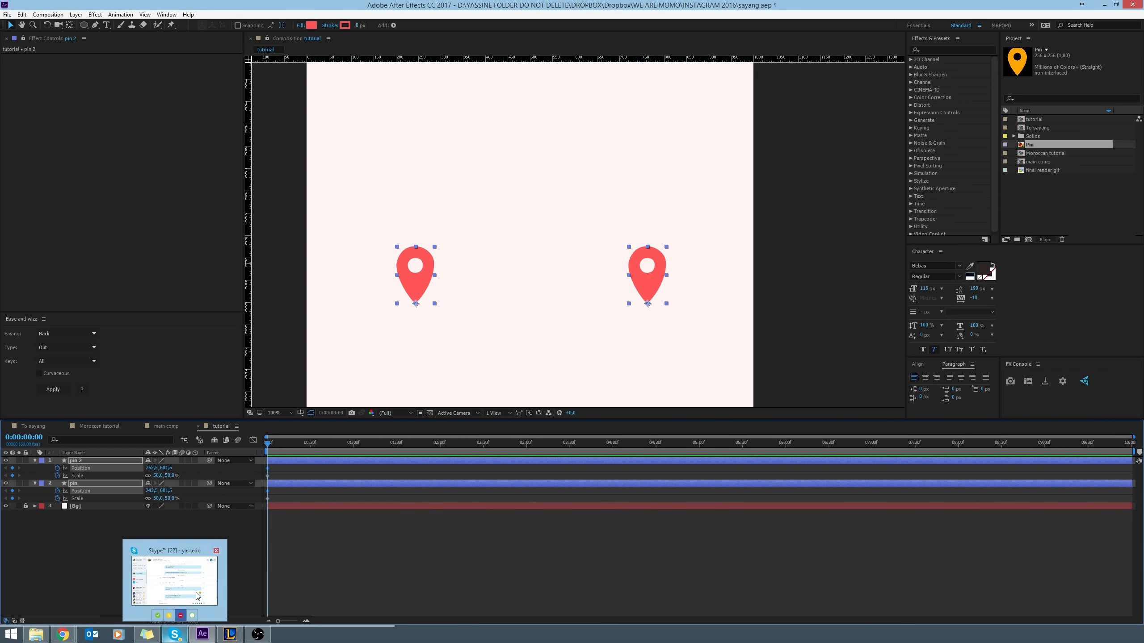
At 1 second, move the right pin straight sideways to about the centre of the composition.
drag(273, 445, 353, 450)
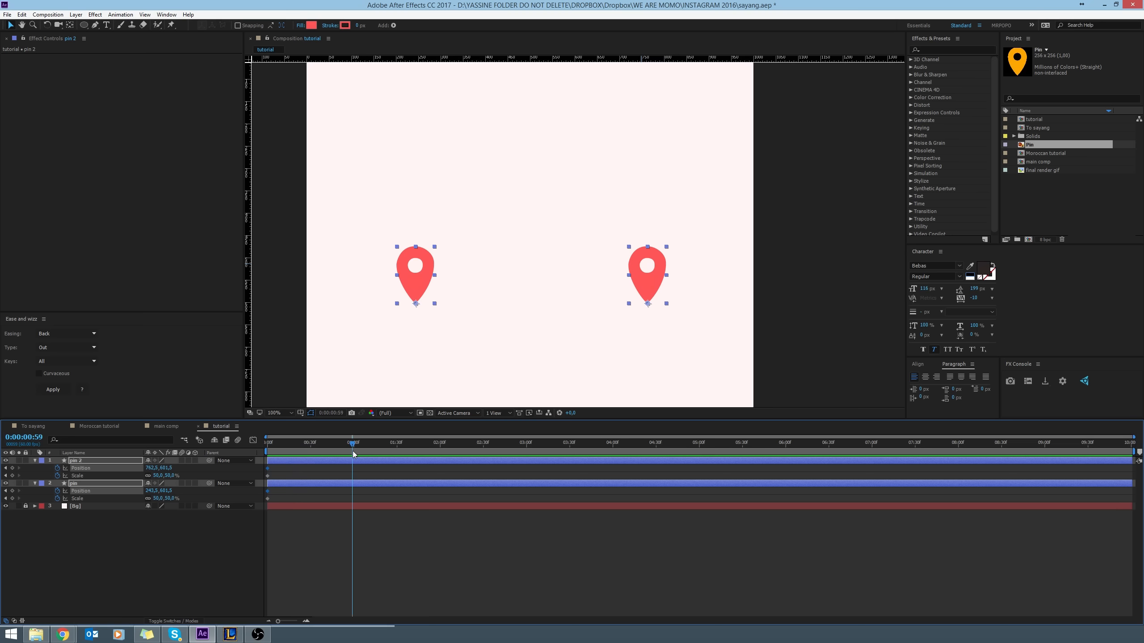
click(499, 566)
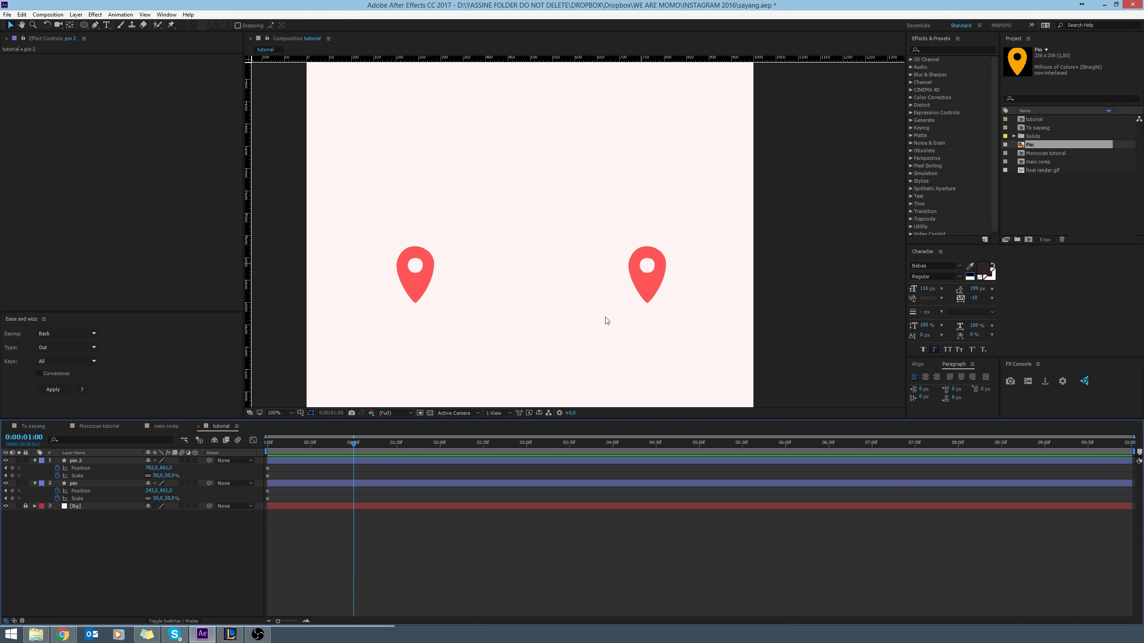
click(648, 258)
drag(651, 263, 546, 294)
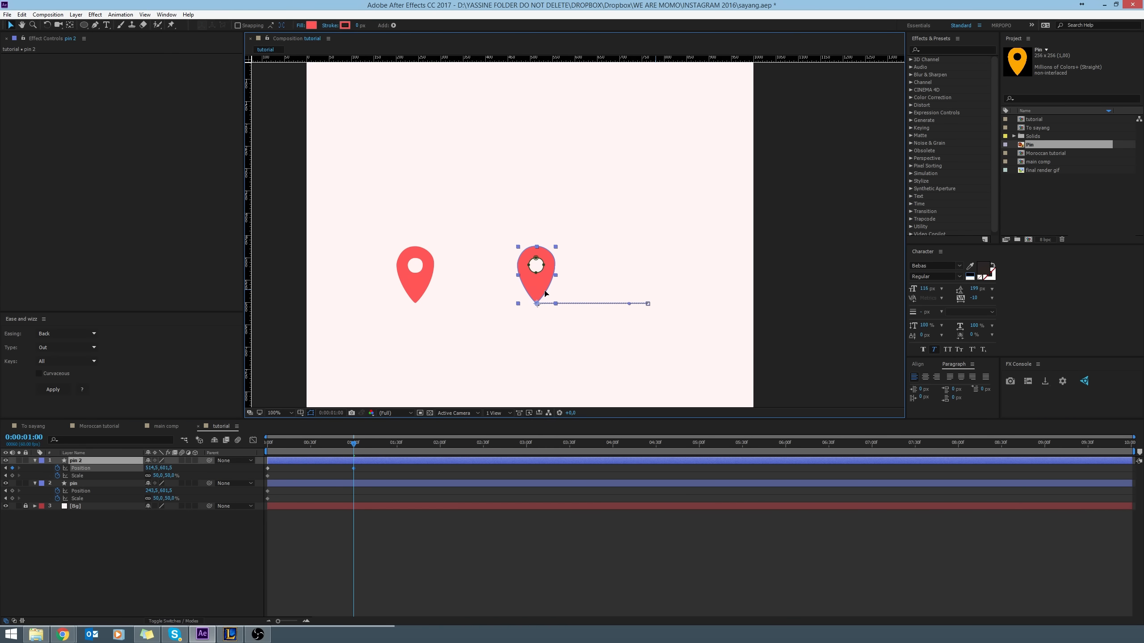
Move the left pin sideways to horizontal position 502.5 and align pin 2 exactly over it, using the title/action-safe guides.
drag(434, 287, 534, 292)
key(apostrophe)
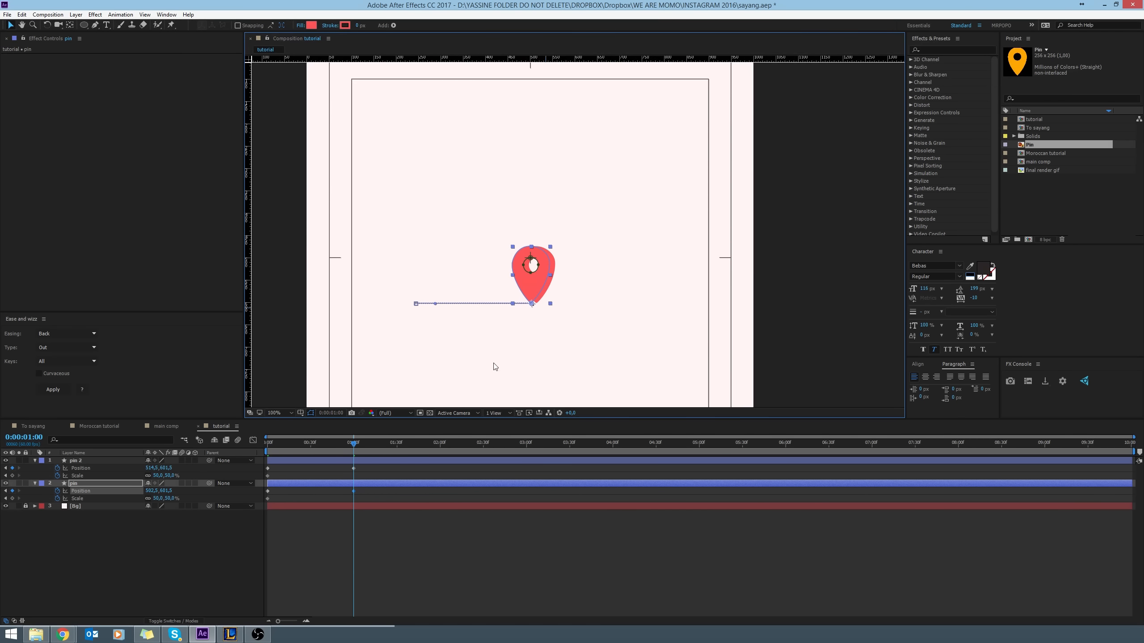
click(389, 461)
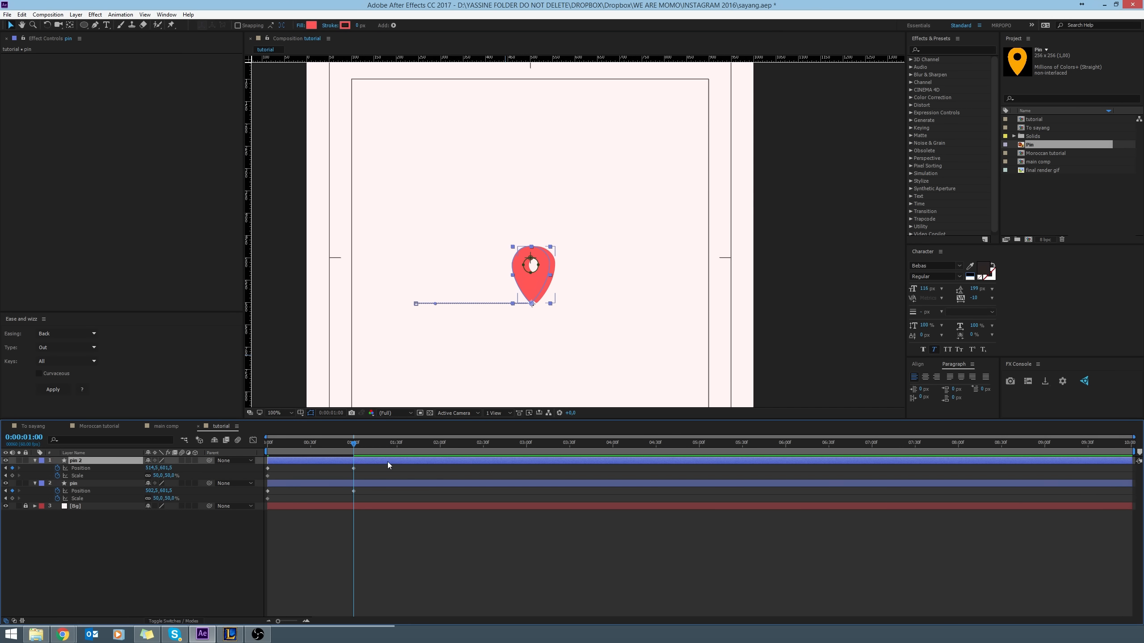
drag(539, 293, 534, 294)
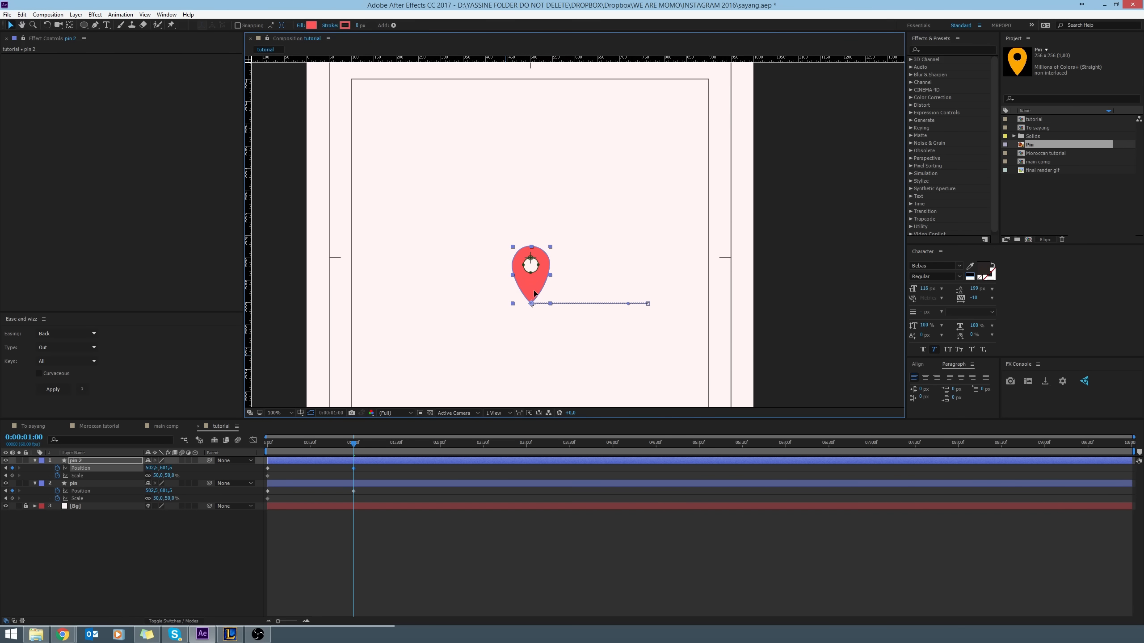
click(334, 602)
Set the scale of pin 2 at 1 second to 100%.
click(160, 475)
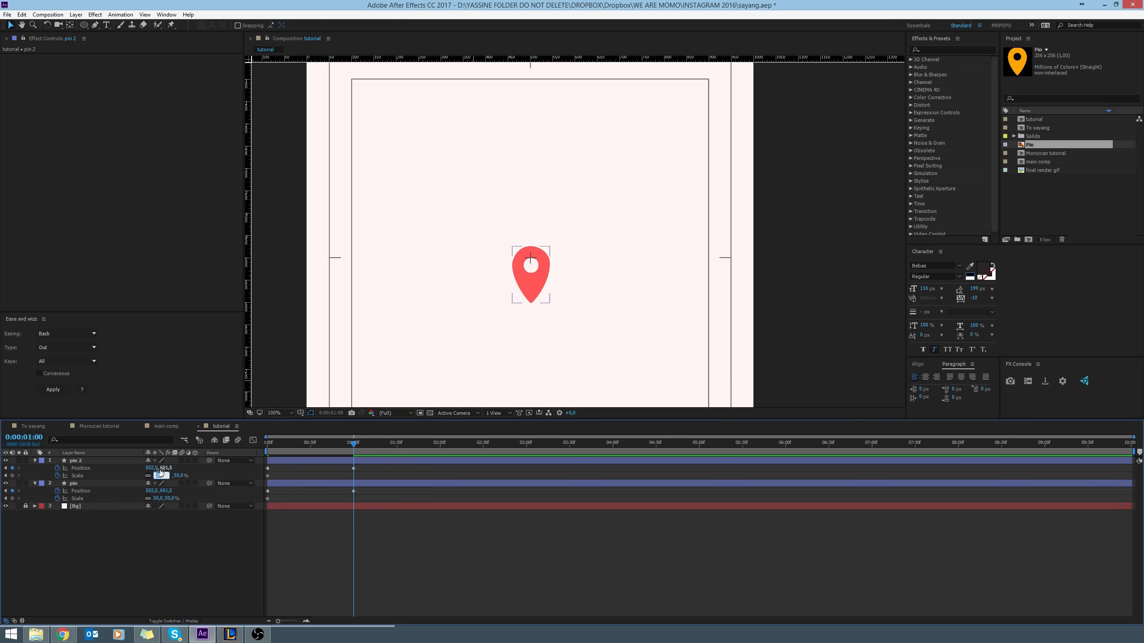
text(150)
key(Return)
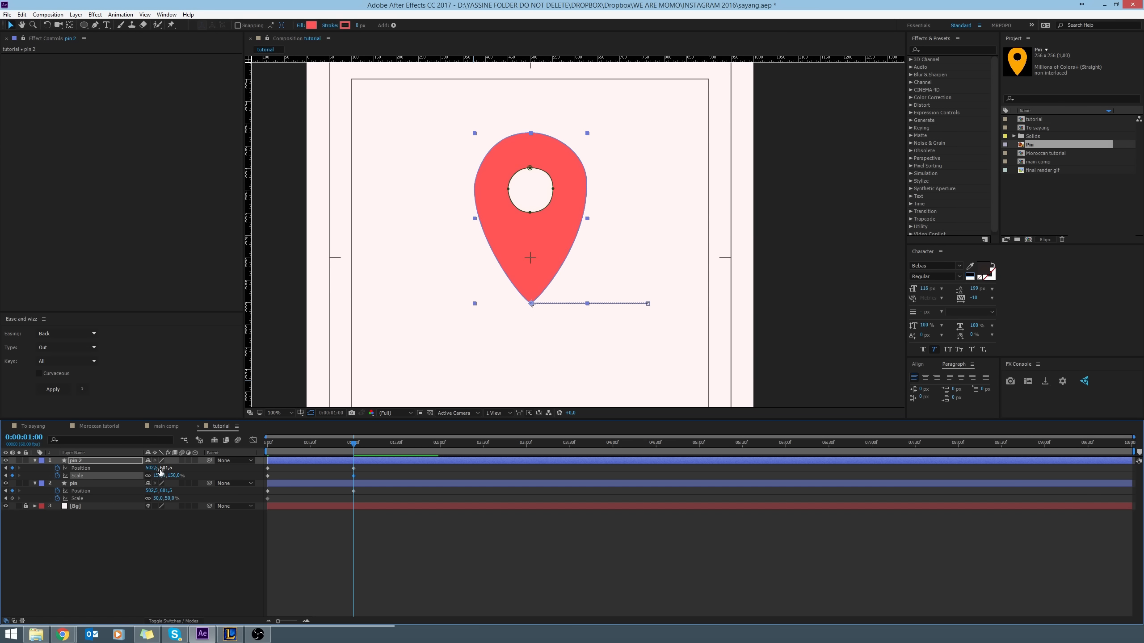
click(174, 475)
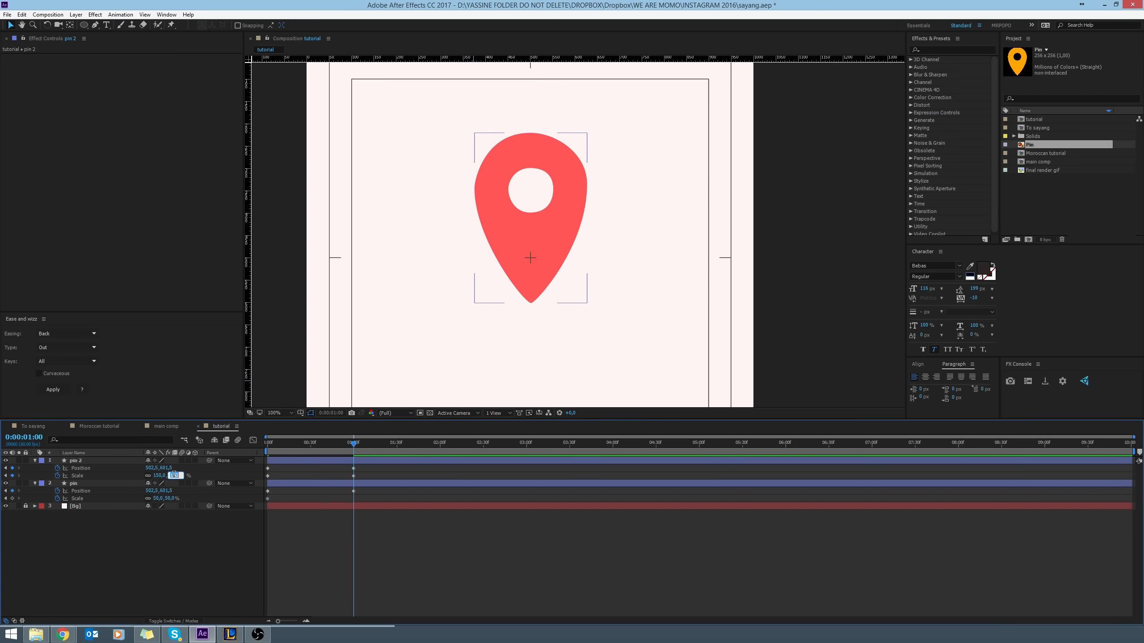
text(100)
key(Return)
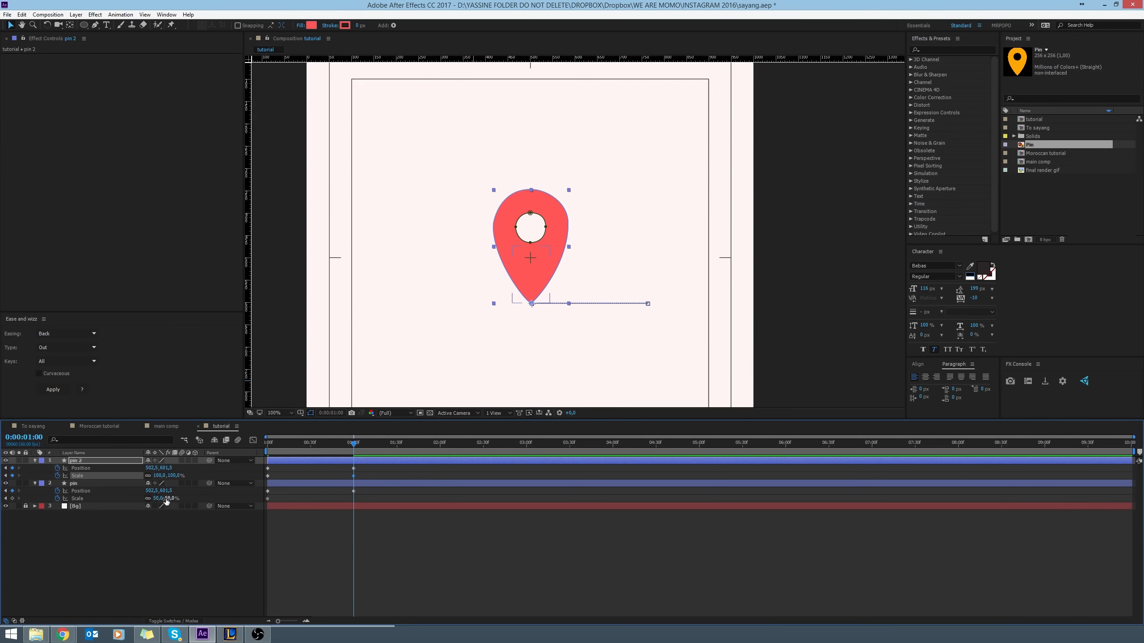
Set the scale of the original pin layer at 1 second to 100%.
click(168, 498)
text(100)
key(Return)
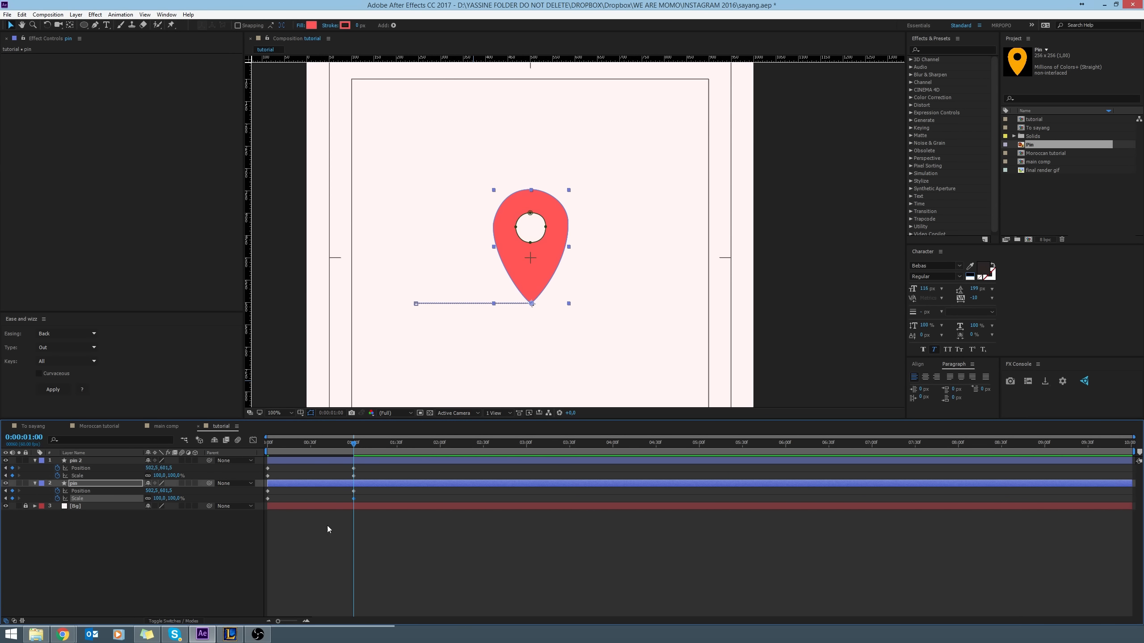
Play back the animation from the start to check how the two pins move together and merge.
click(327, 531)
drag(351, 444, 269, 443)
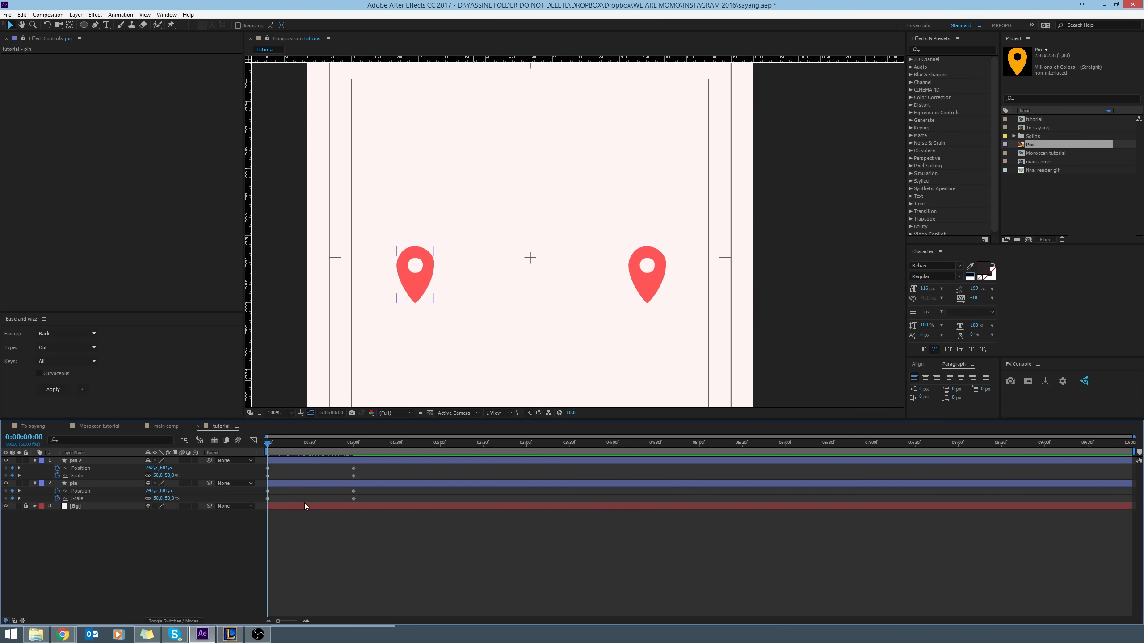
key(apostrophe)
key(space)
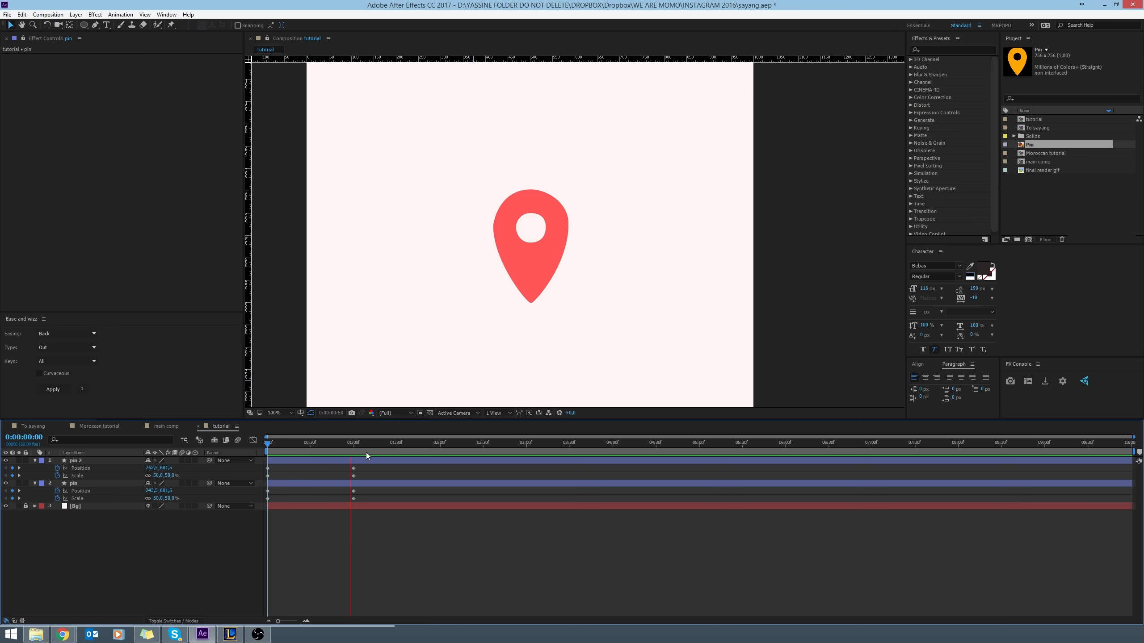
key(apostrophe)
key(space)
key(space)
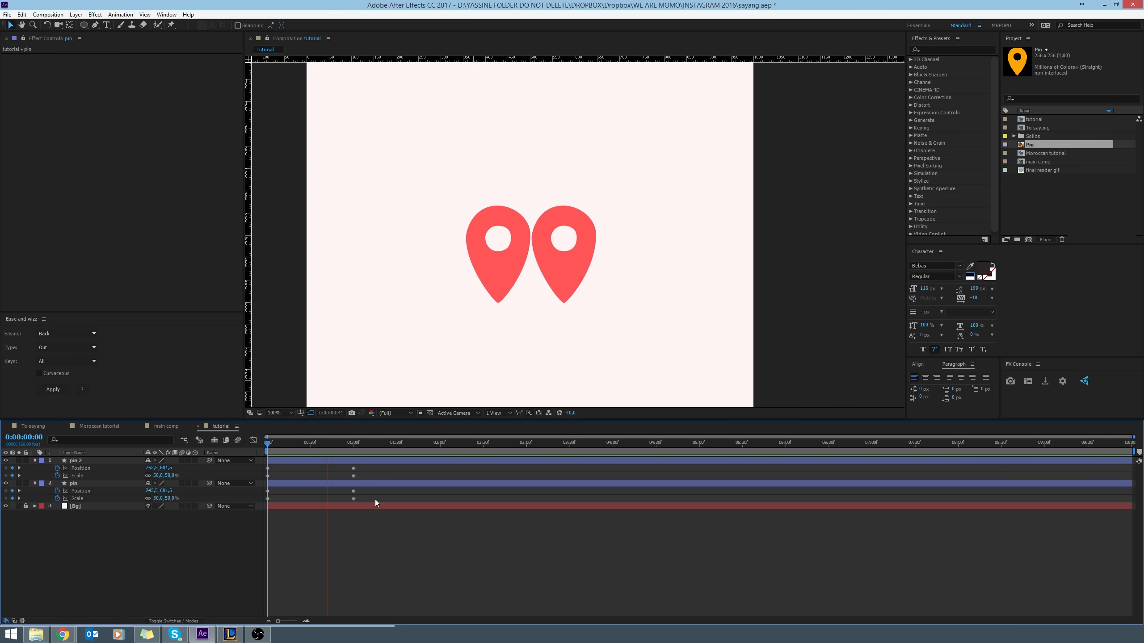
key(space)
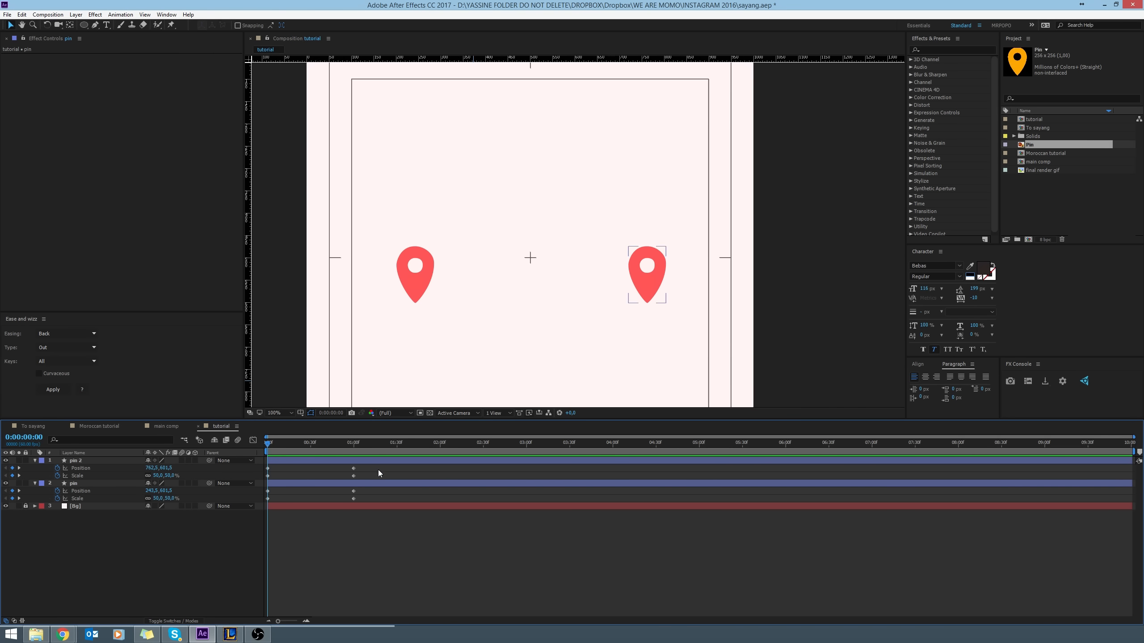
Apply Easy Ease to all position and scale keyframes of both pins and preview the motion.
drag(377, 469, 225, 553)
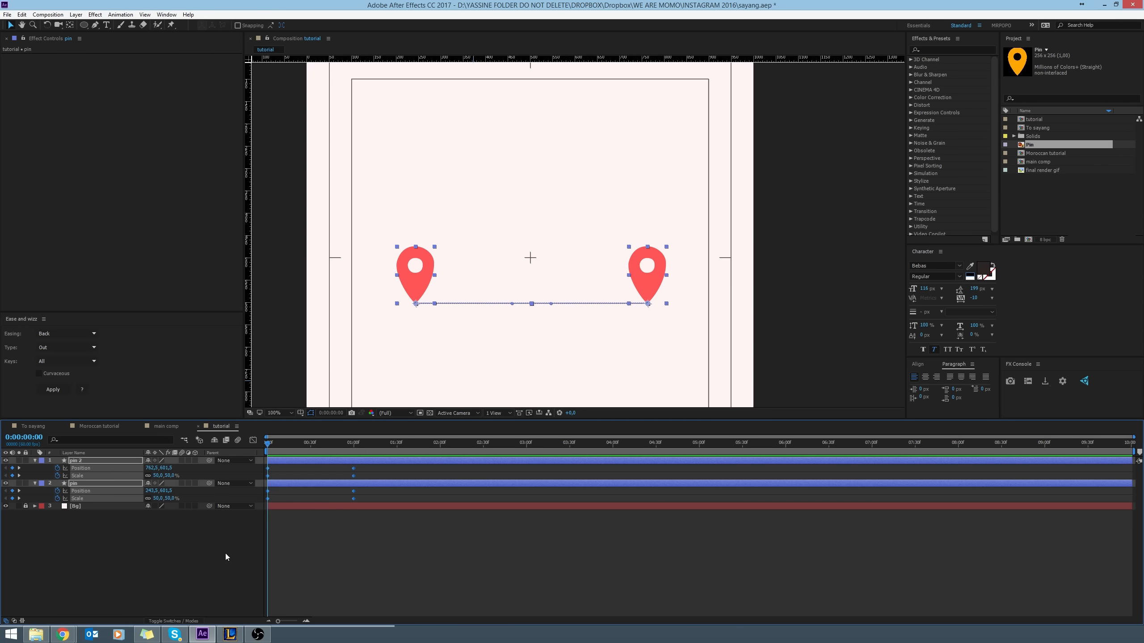
right_click(354, 470)
mouse_move(397, 584)
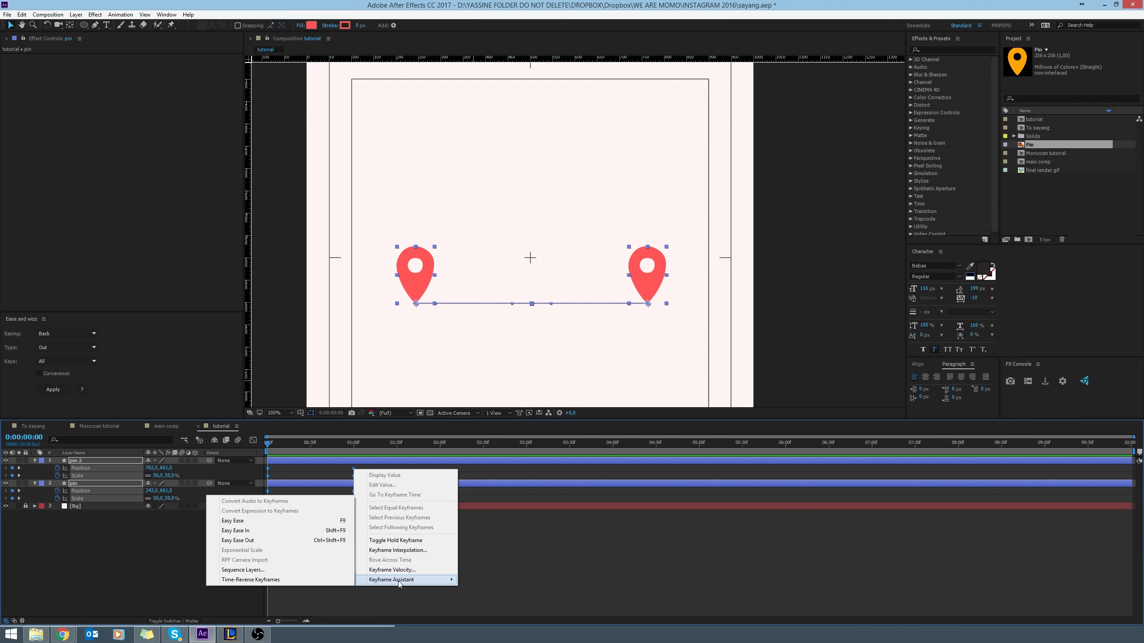
click(273, 520)
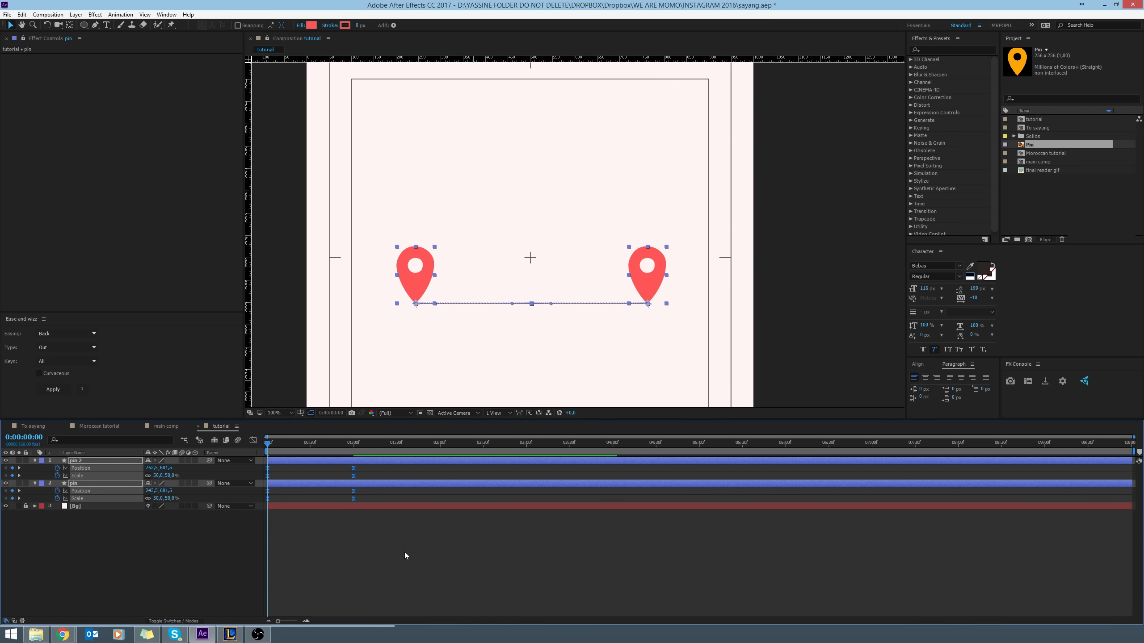
click(325, 469)
key(space)
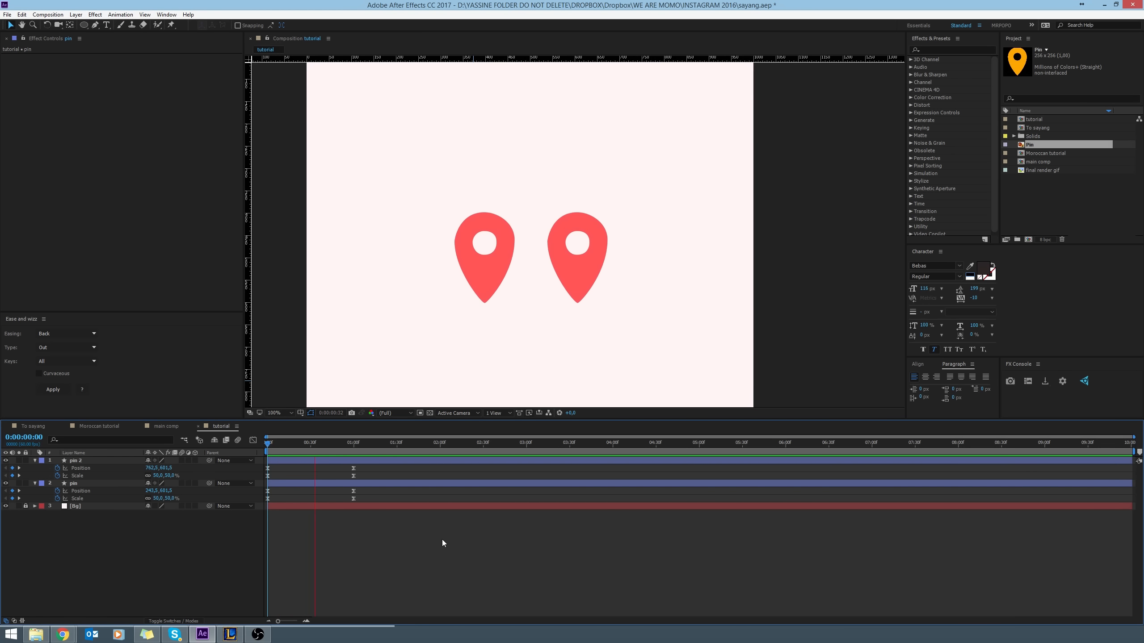
key(space)
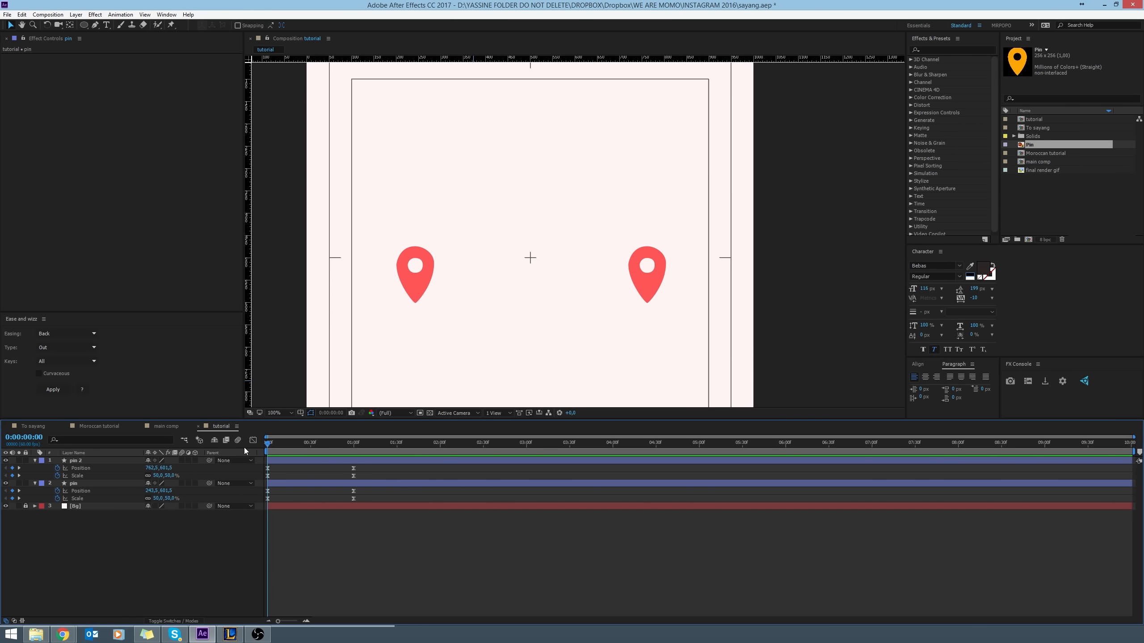
Show the position speed curve of pin 2 in the Graph Editor.
drag(273, 445, 349, 451)
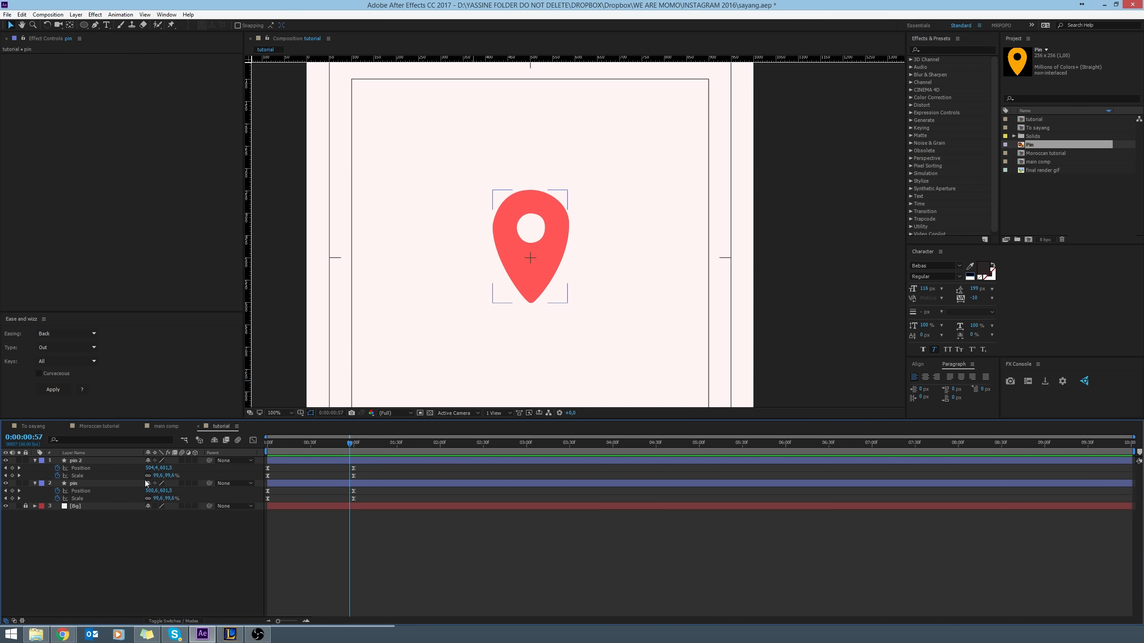
click(93, 469)
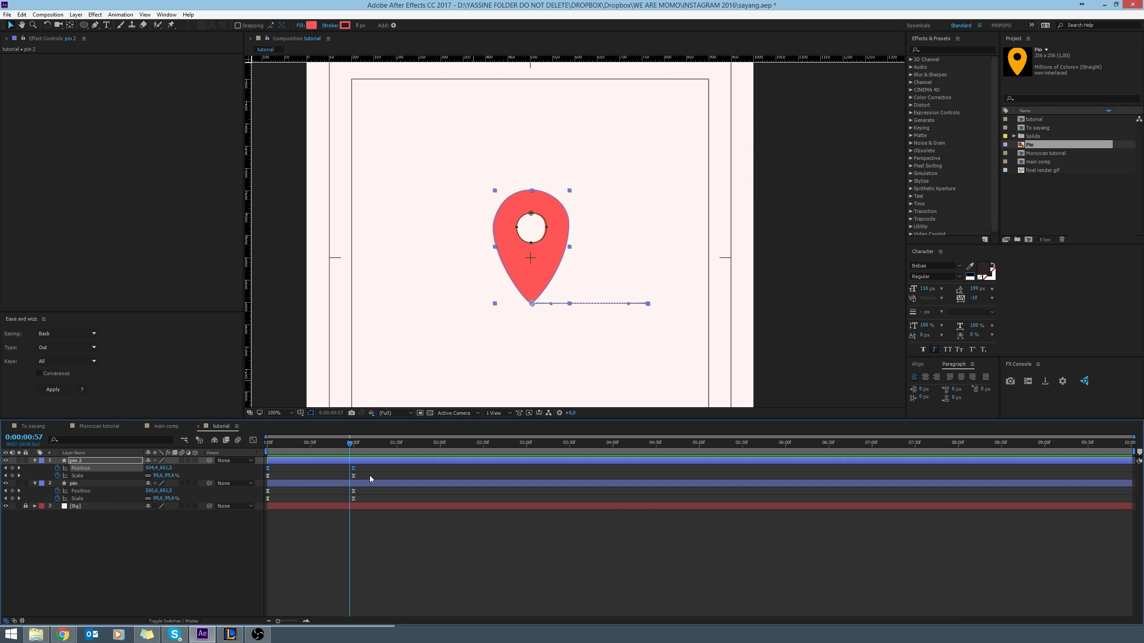
drag(369, 465, 341, 531)
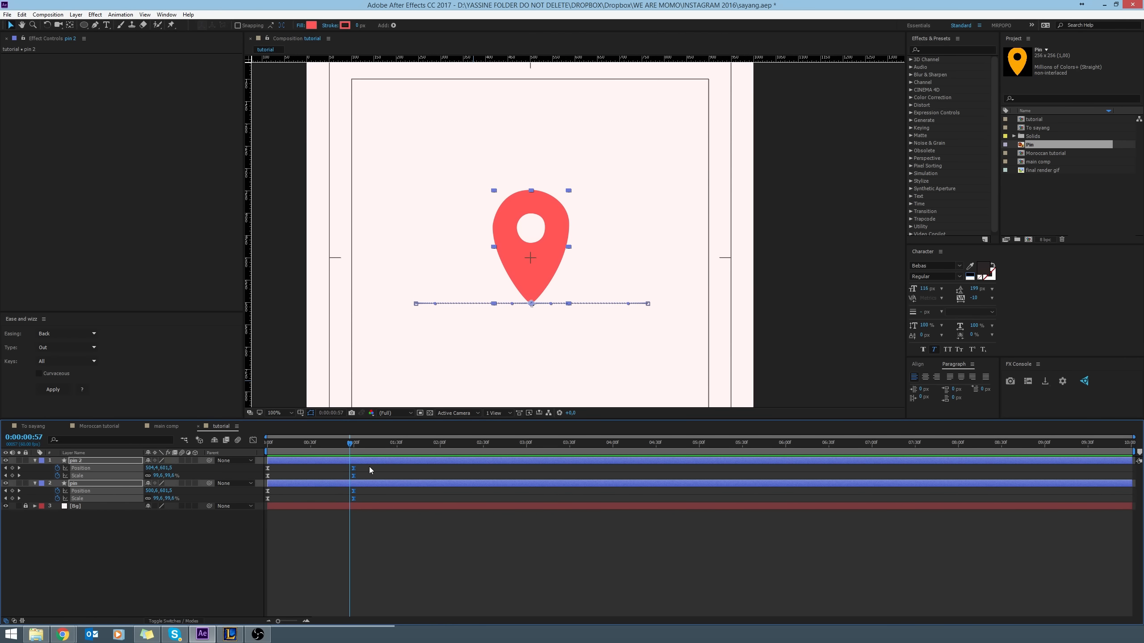
click(354, 469)
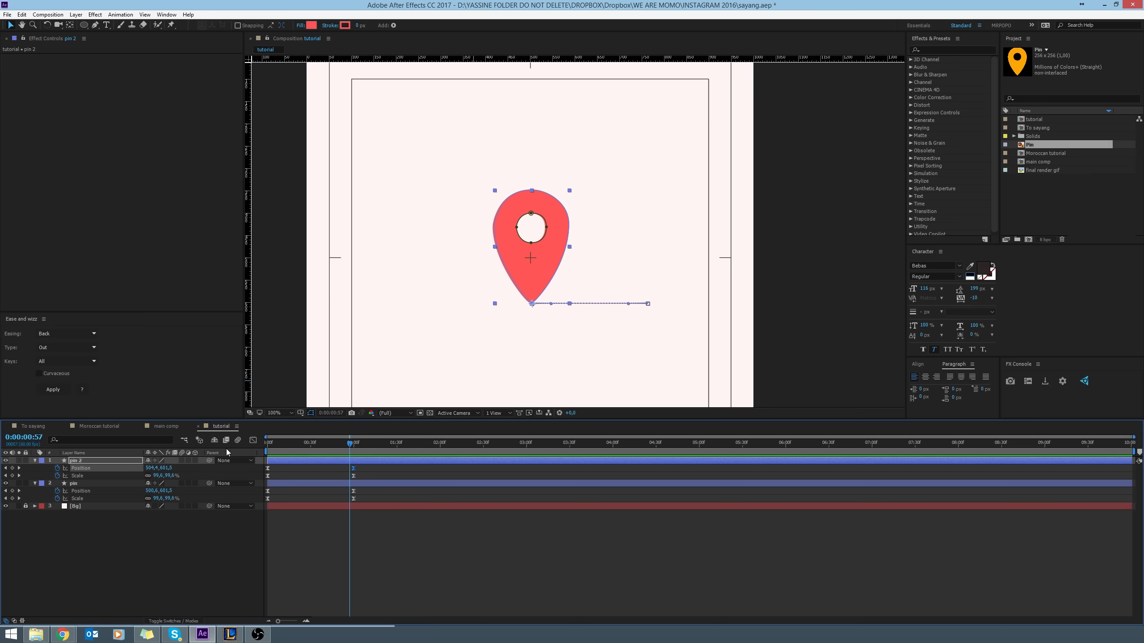
click(253, 440)
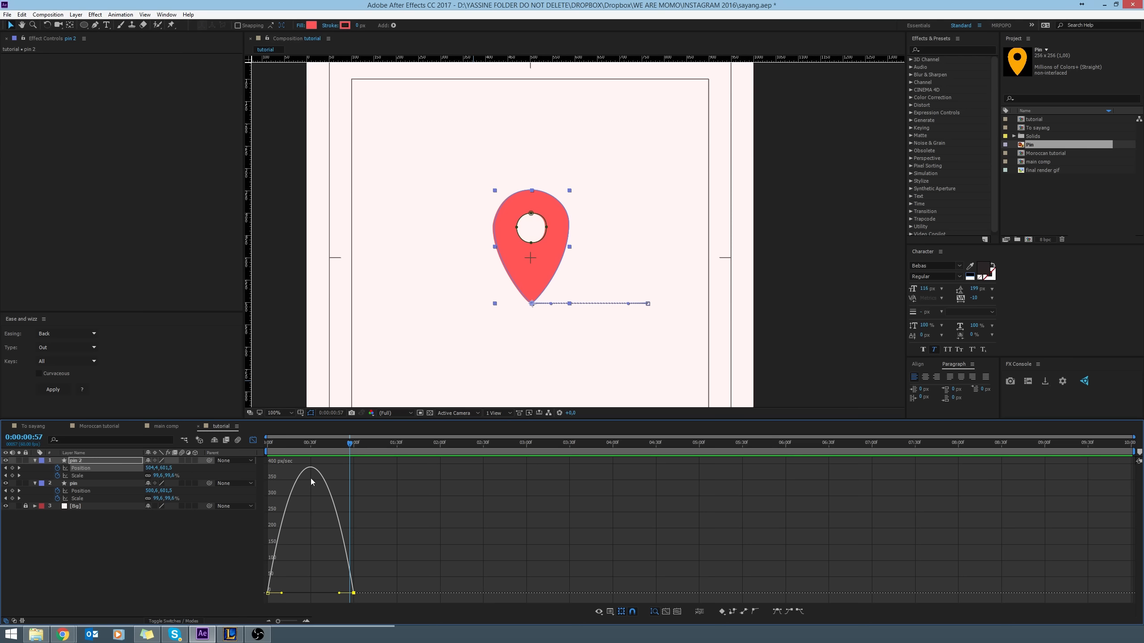
Extend the first position keyframe's ease handle of pin 2 to about half a second for a late speed peak, and preview it.
drag(340, 445, 270, 452)
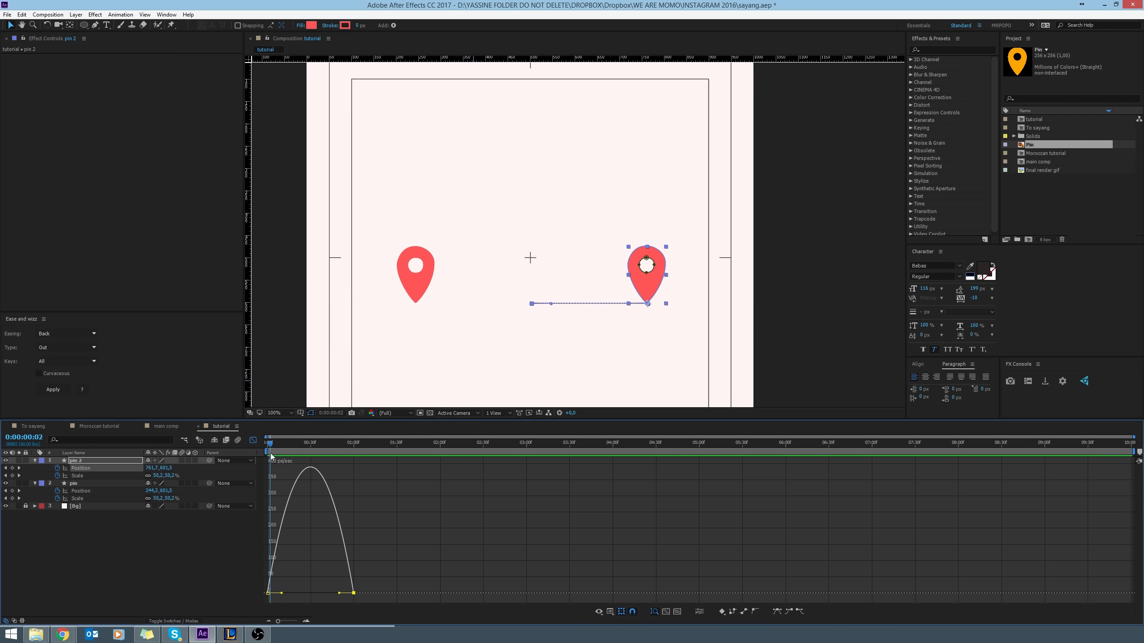
key(space)
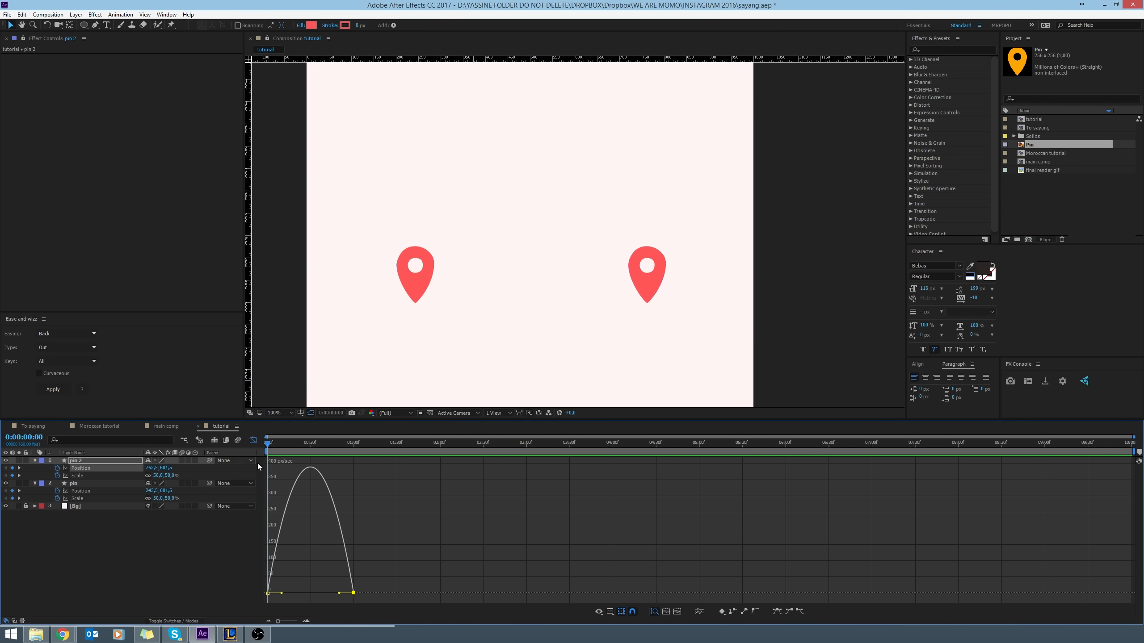
key(space)
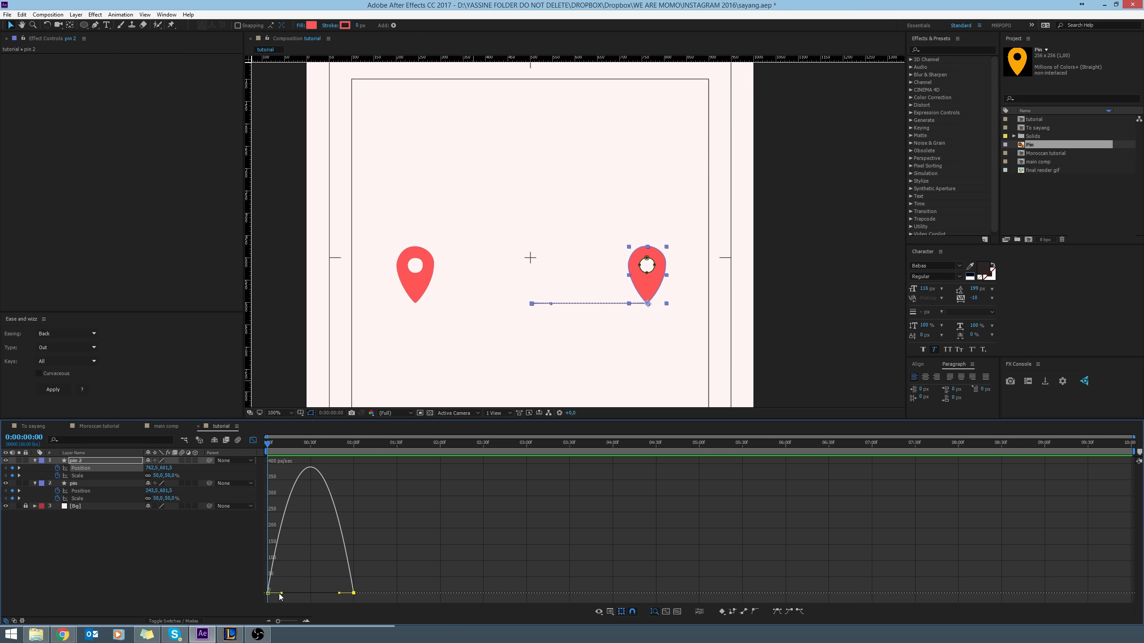
drag(281, 593, 310, 593)
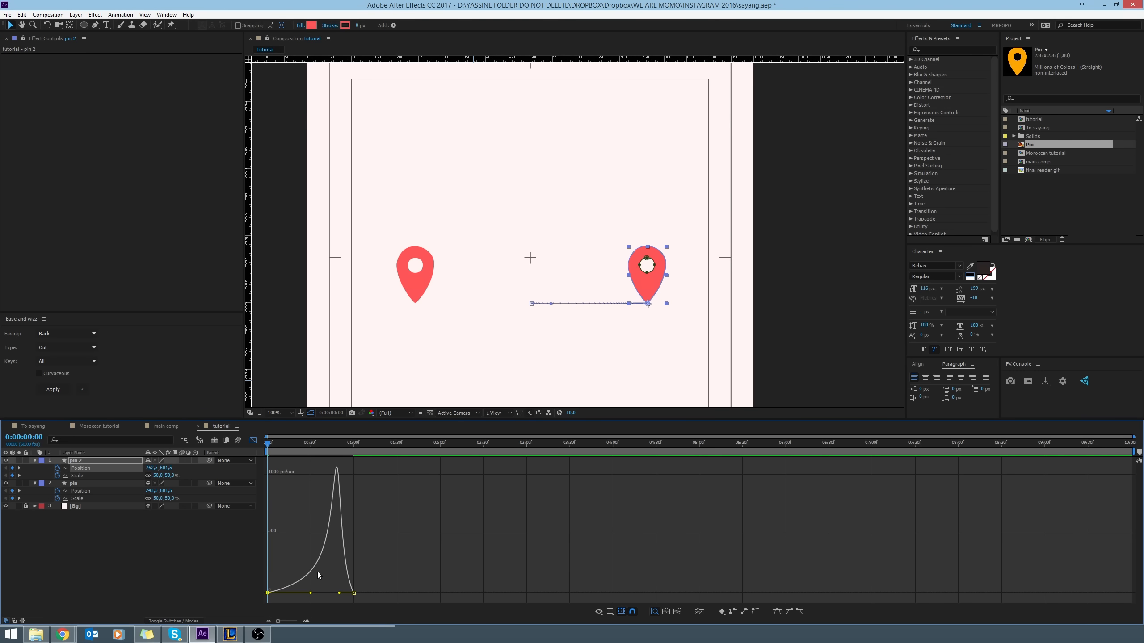
key(space)
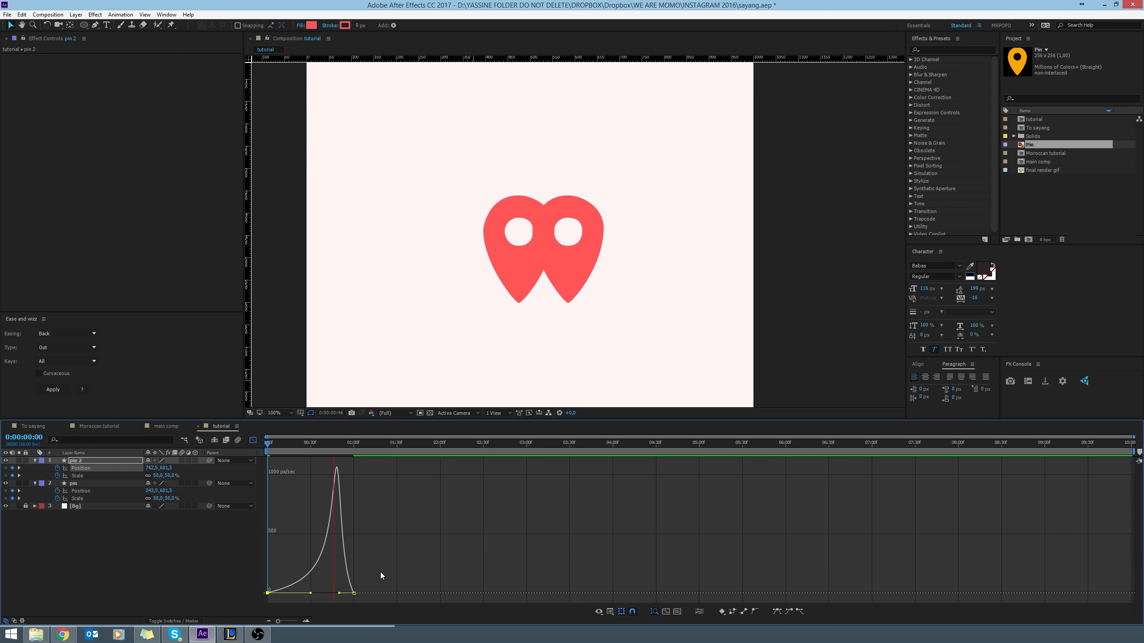
drag(324, 444, 311, 450)
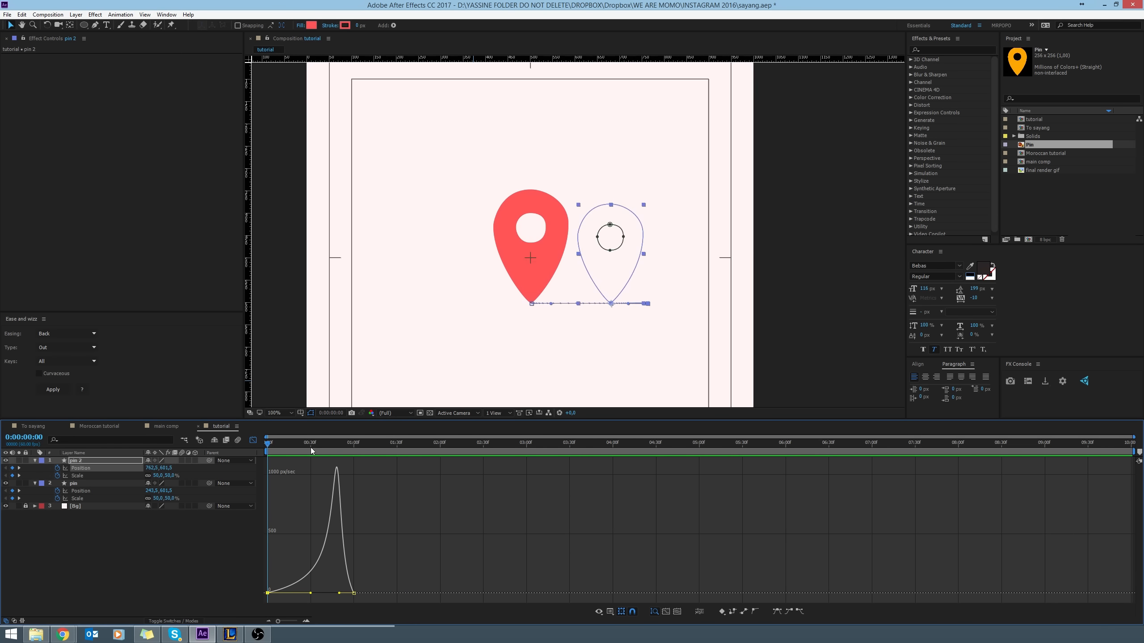
Extend the first position keyframe's ease handle of the original pin to about half a second, then preview outside the Graph Editor.
click(78, 491)
click(266, 595)
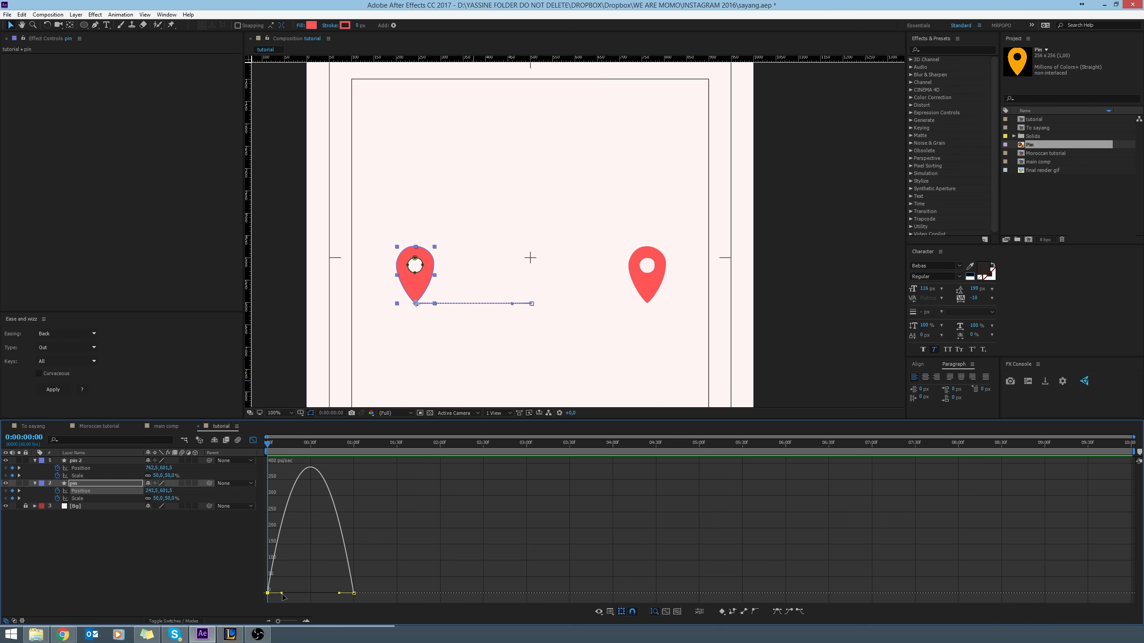
drag(282, 593, 310, 593)
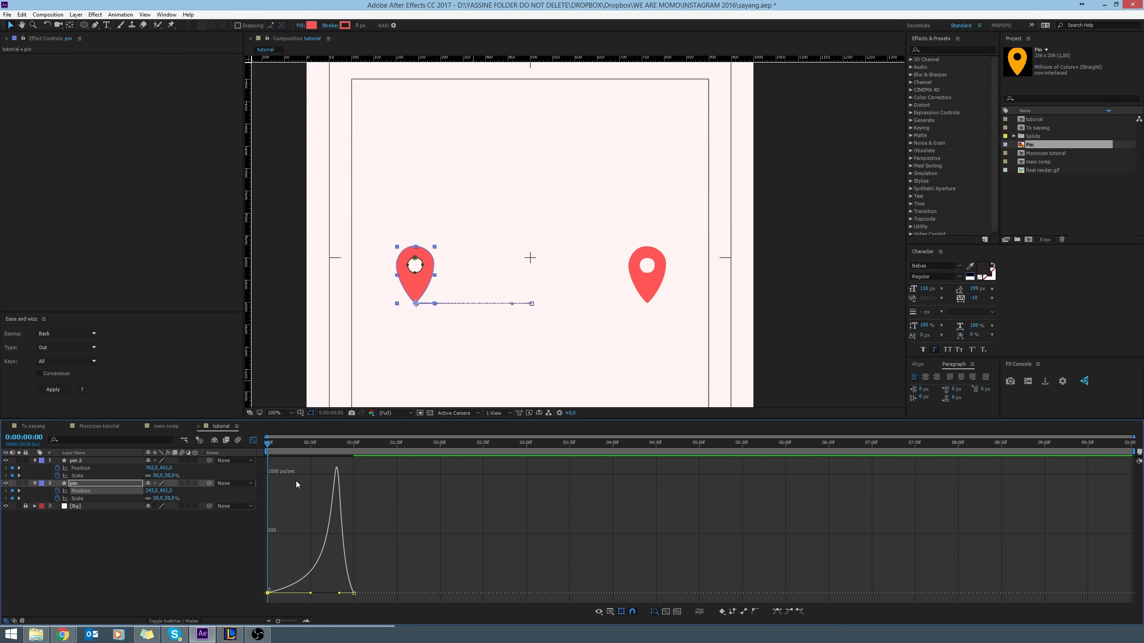
click(250, 440)
key(space)
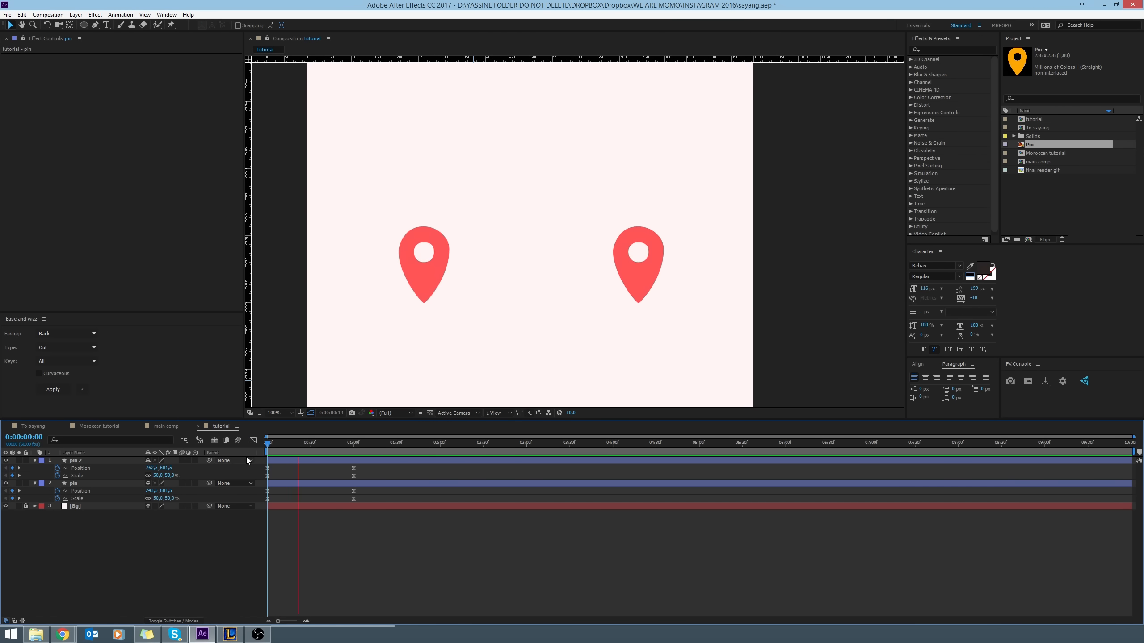
click(346, 443)
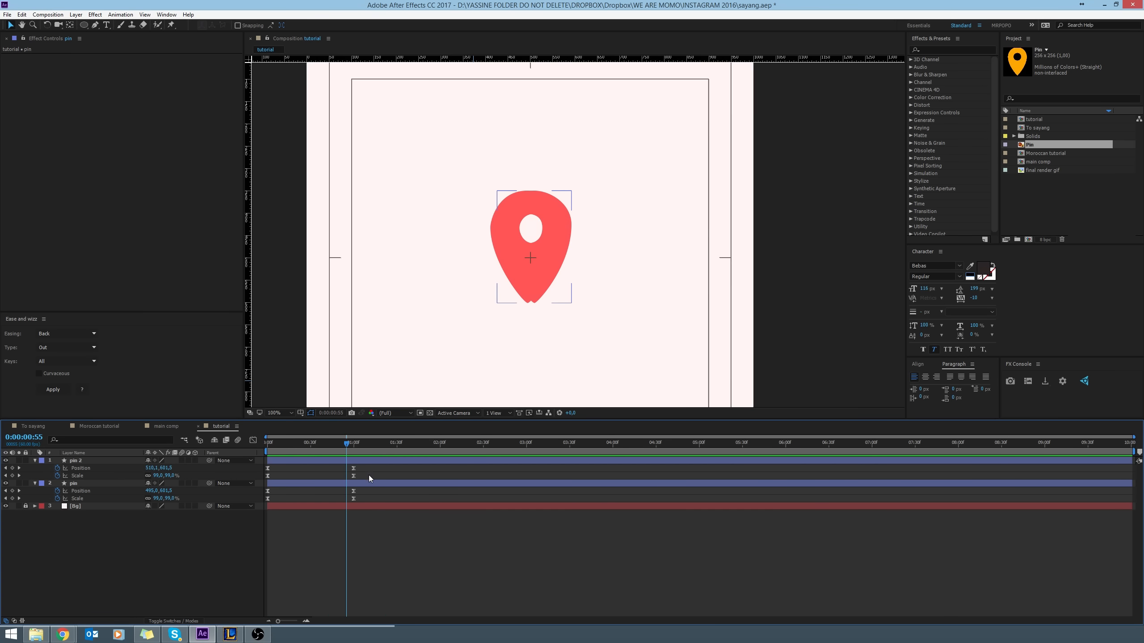
In the Graph Editor, reshape both pins' scale speed curves with the first ease handle reaching about half a second.
drag(368, 474, 342, 494)
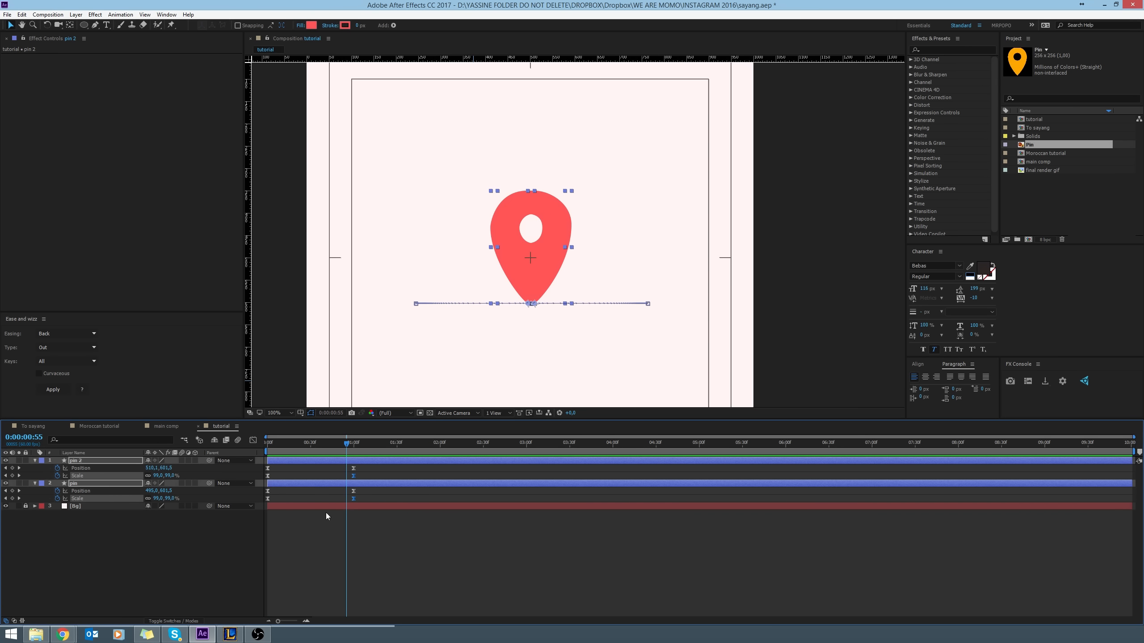
click(252, 440)
click(170, 529)
click(90, 499)
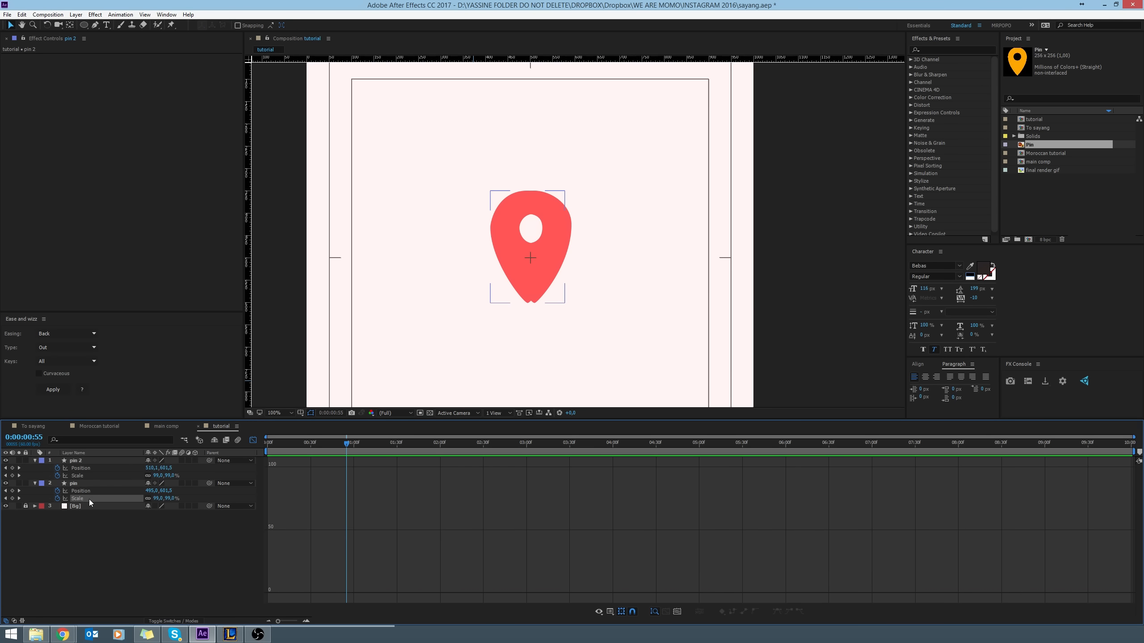
ctrl+click(85, 476)
drag(370, 574, 334, 593)
key(ctrl+z)
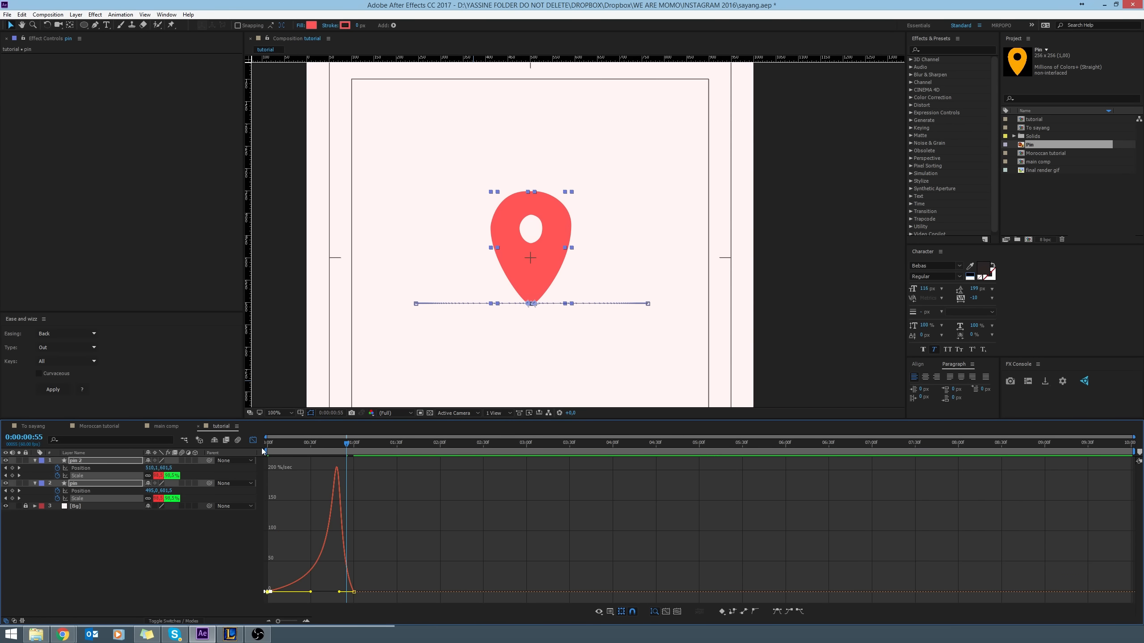
click(253, 440)
Play back the animation from the start to check the eased position and scale.
click(395, 585)
drag(331, 443, 265, 446)
key(space)
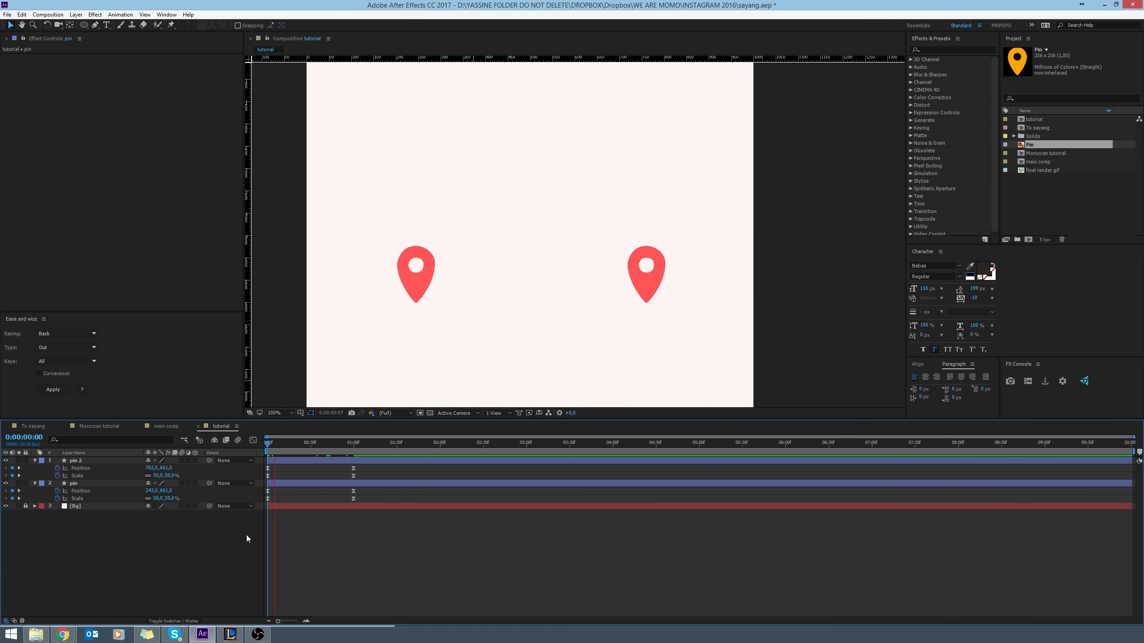
key(space)
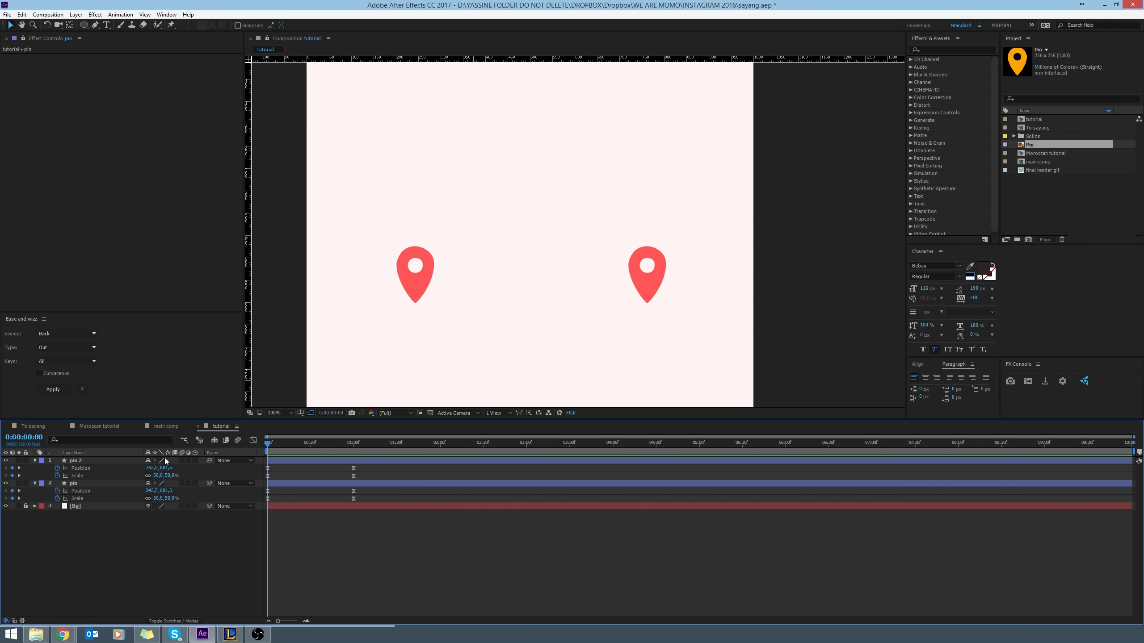
key(space)
key(space)
key(apostrophe)
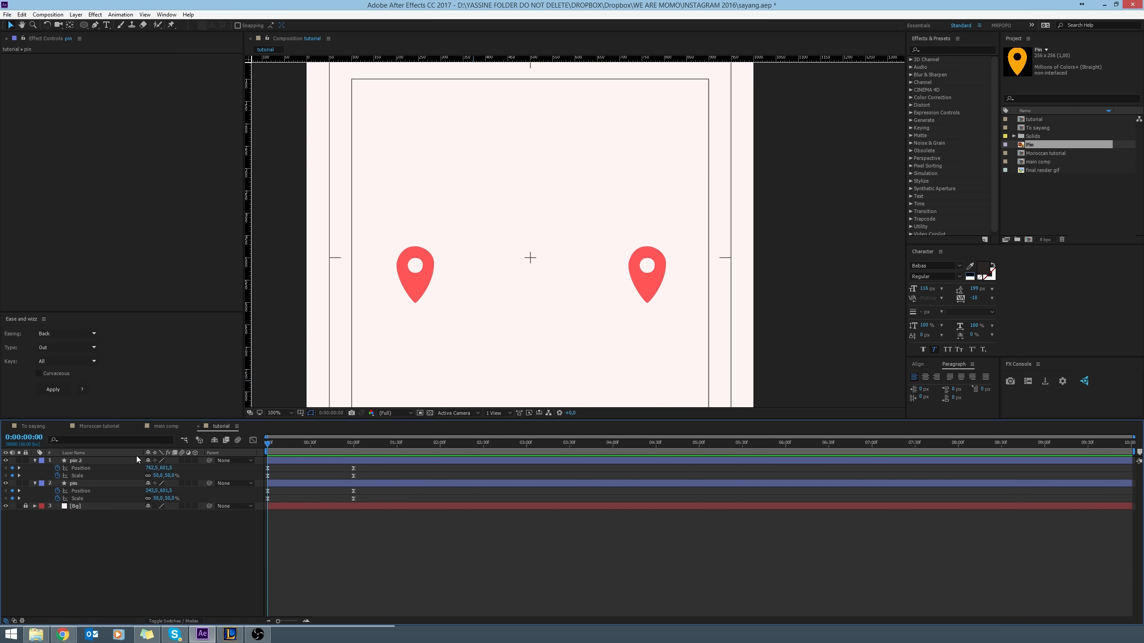
key(space)
Go to 1 second and reveal the Rotation property of both pin layers alongside position and scale.
click(354, 445)
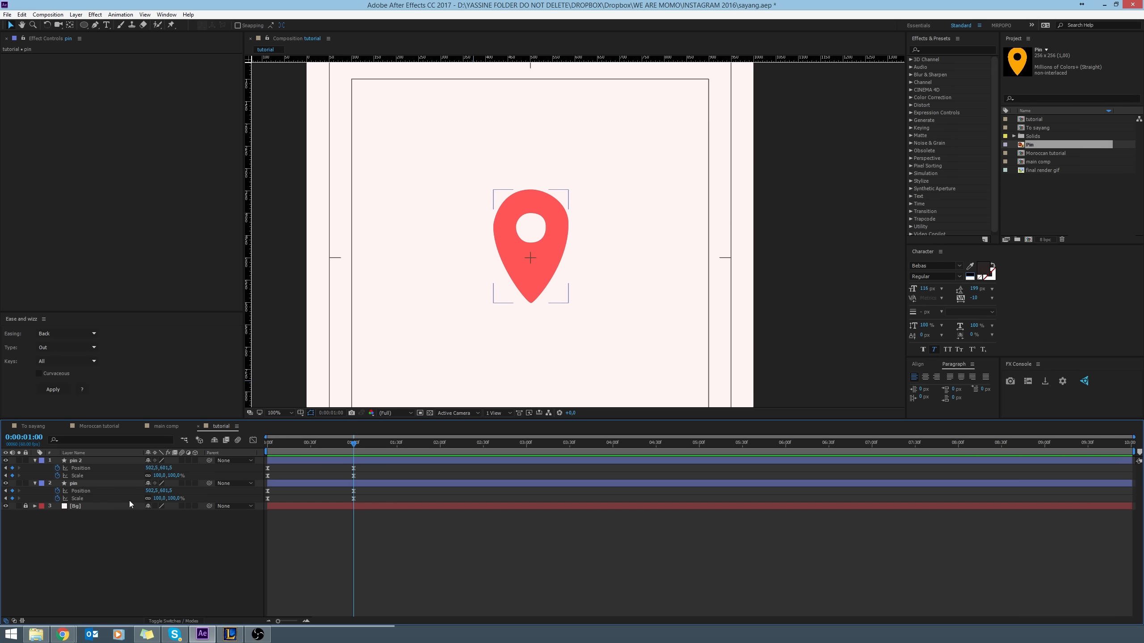
click(110, 483)
key(shift+r)
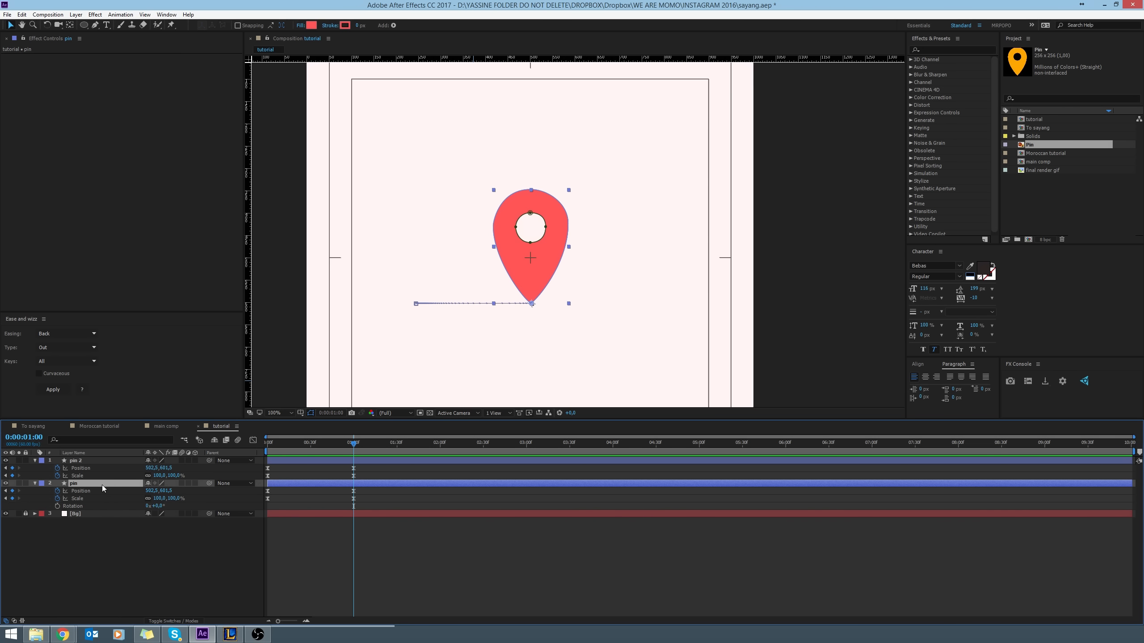
click(114, 459)
key(shift+r)
click(242, 603)
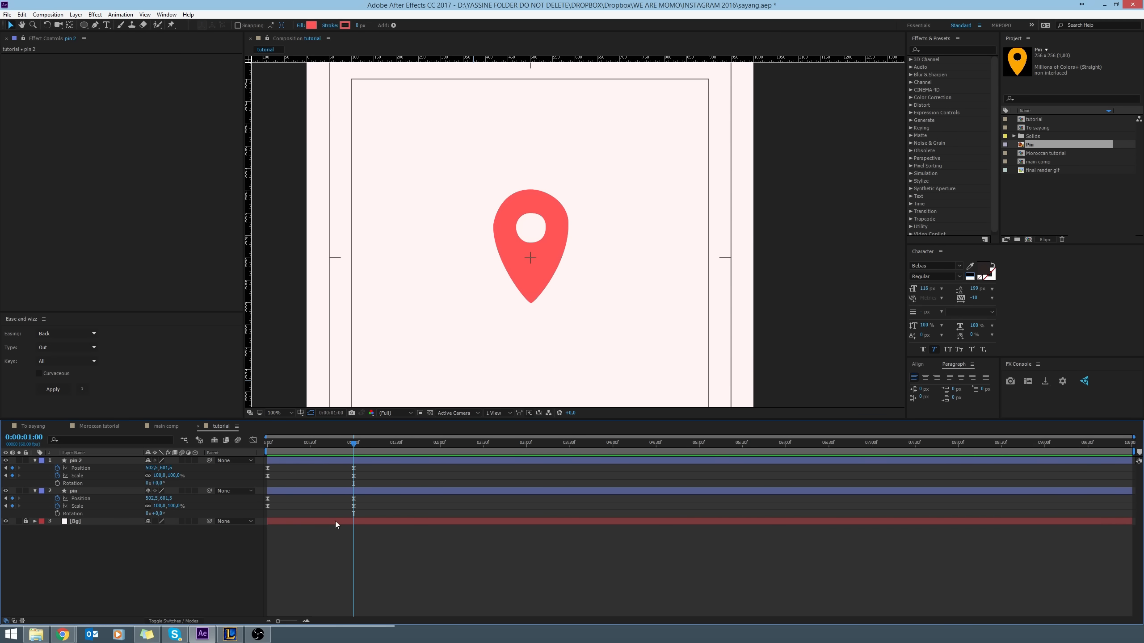
Create starting rotation keyframes of 0° at the beginning of the timeline for both pins.
drag(352, 434, 311, 449)
click(57, 482)
click(57, 514)
At frame 30, set the rotation of pin 2 to 25°.
click(152, 523)
click(173, 482)
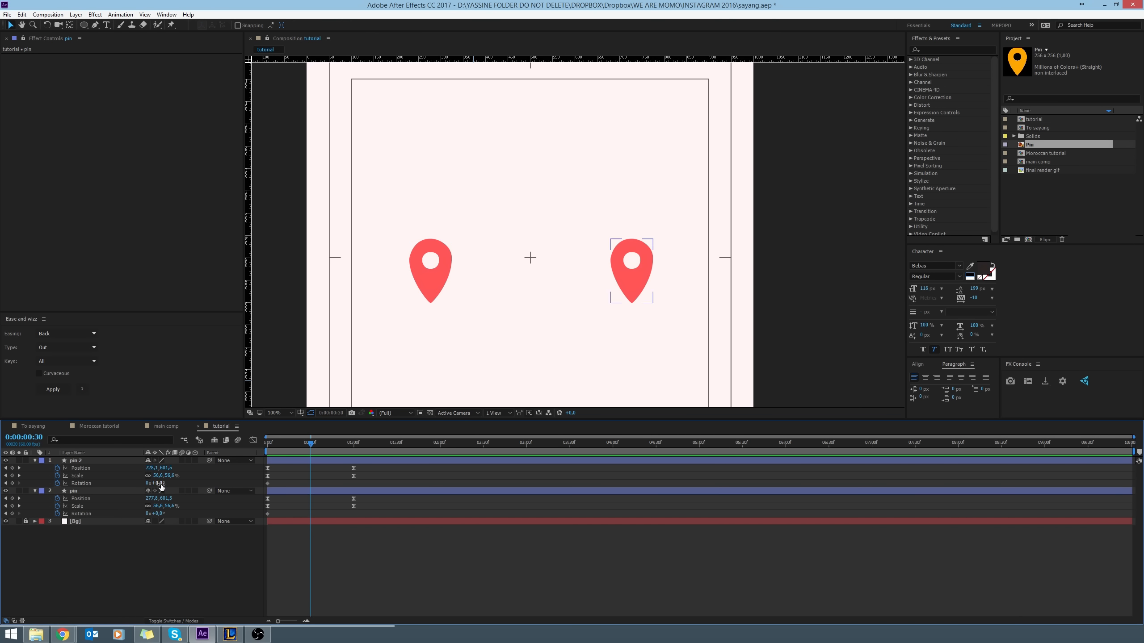
mouse_move(163, 483)
mouse_down()
mouse_move(174, 497)
mouse_move(165, 483)
mouse_up()
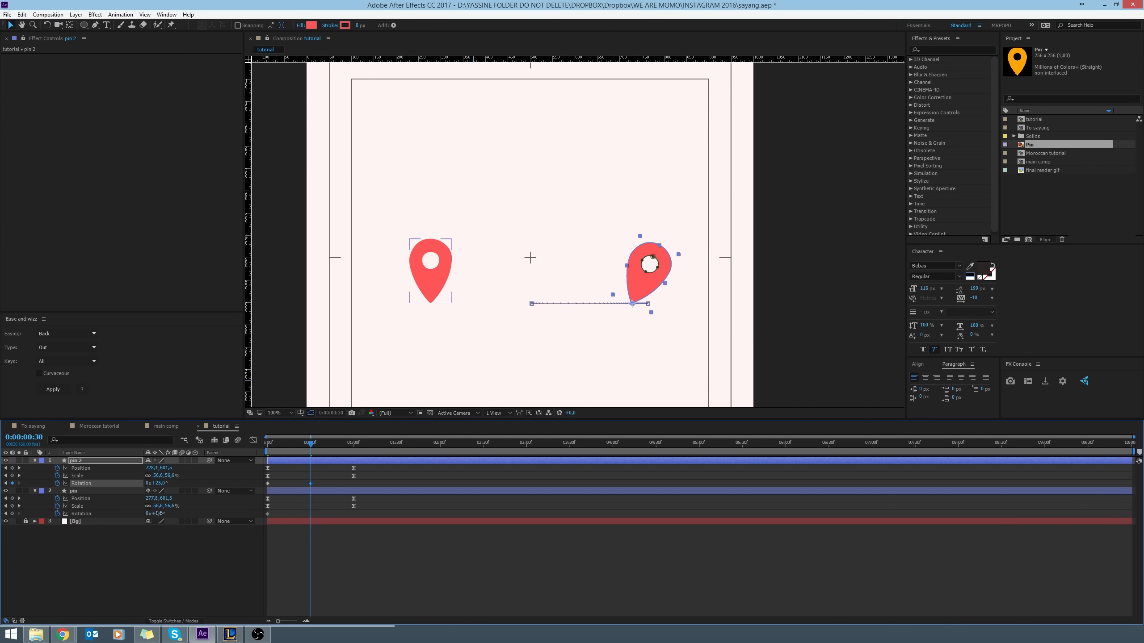
At frame 30, set the rotation of the first pin layer to -25°, mirroring pin 2.
click(158, 513)
text(-25)
key(Return)
click(350, 541)
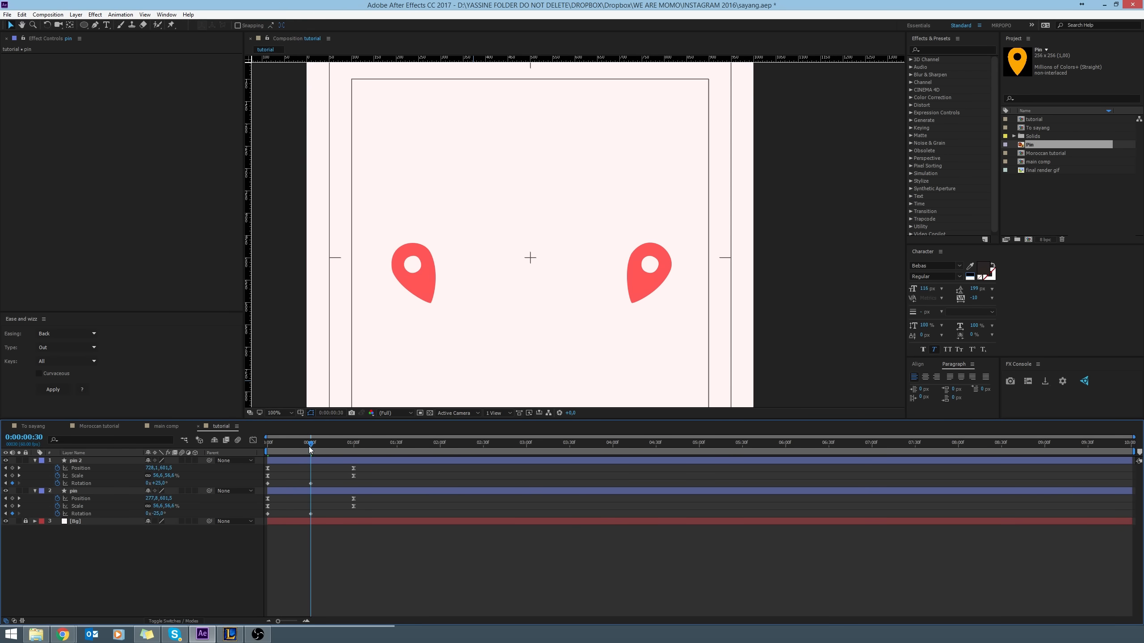
At 1 second, set the rotation of both pin layers to 0°.
drag(310, 446, 354, 446)
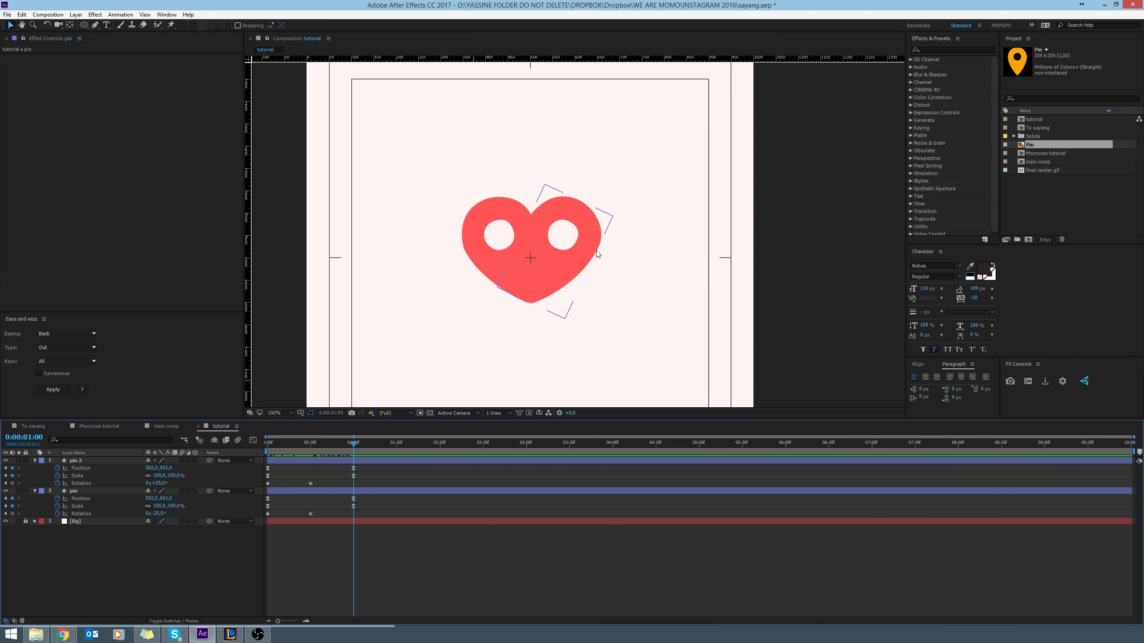
click(165, 483)
text(0)
key(Return)
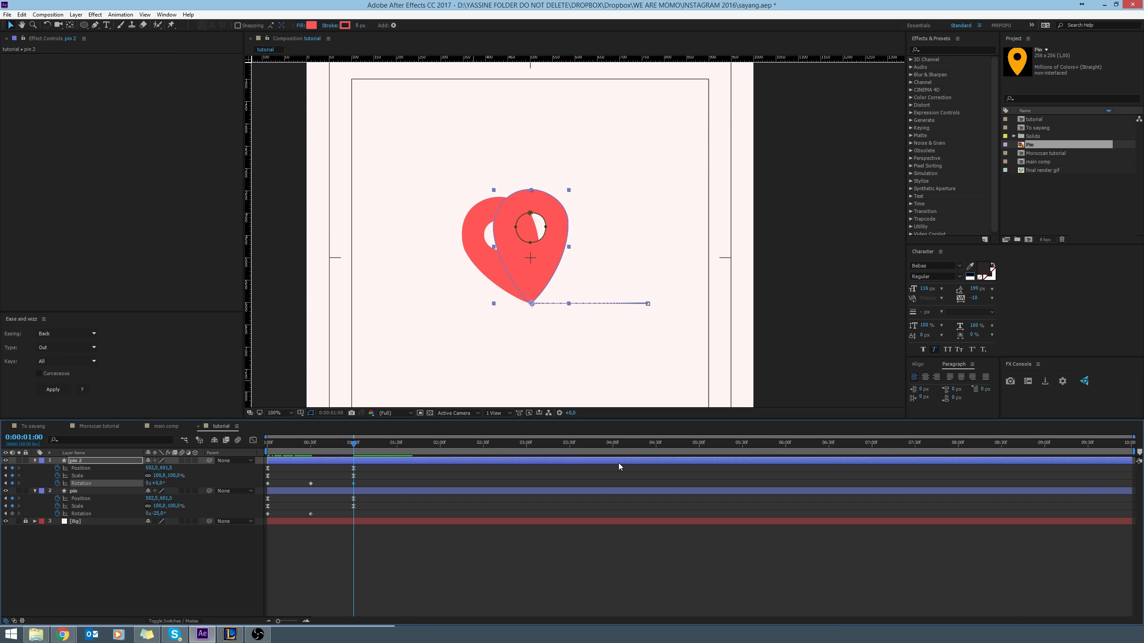
click(158, 514)
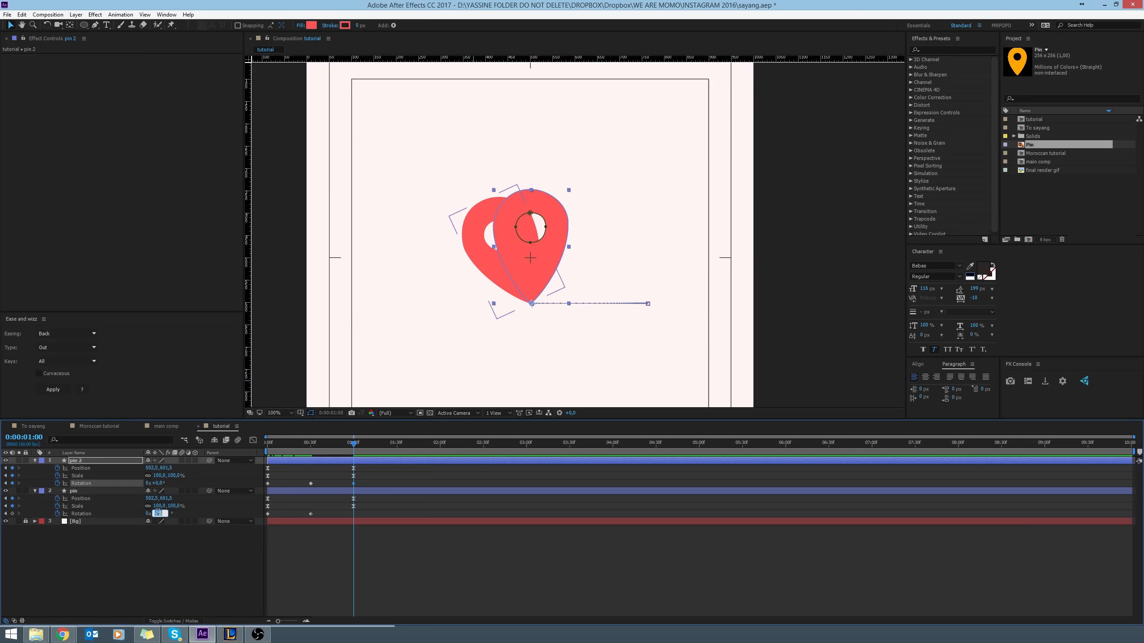
text(0)
key(Return)
At 1 second, set the rotation to 5° for pin 2 and -5° for the first pin.
click(158, 483)
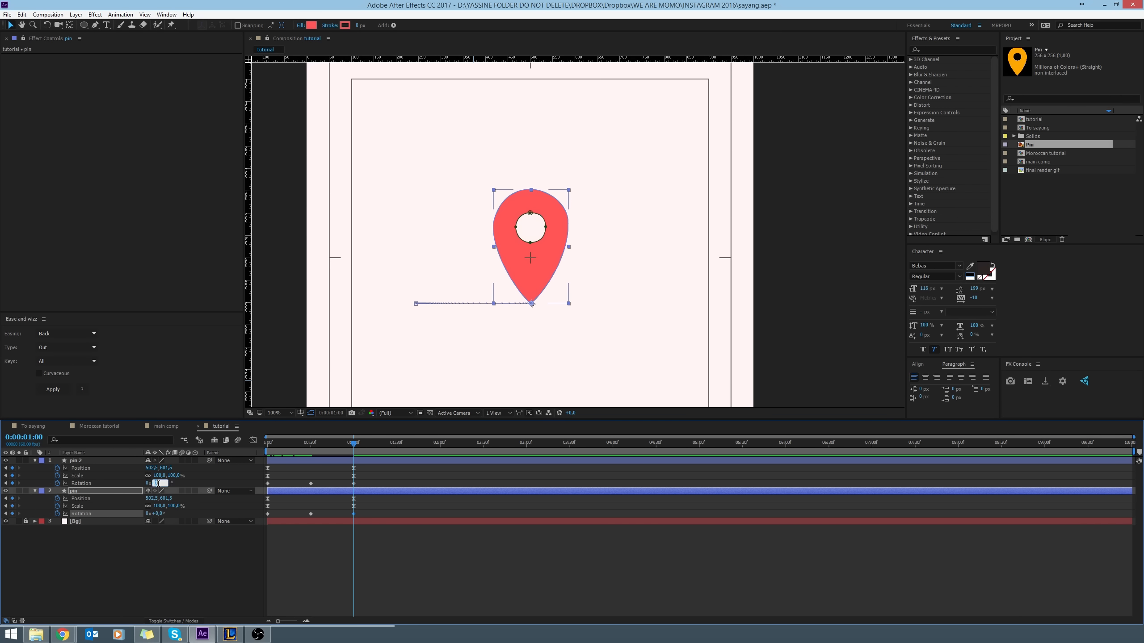
text(5)
key(Return)
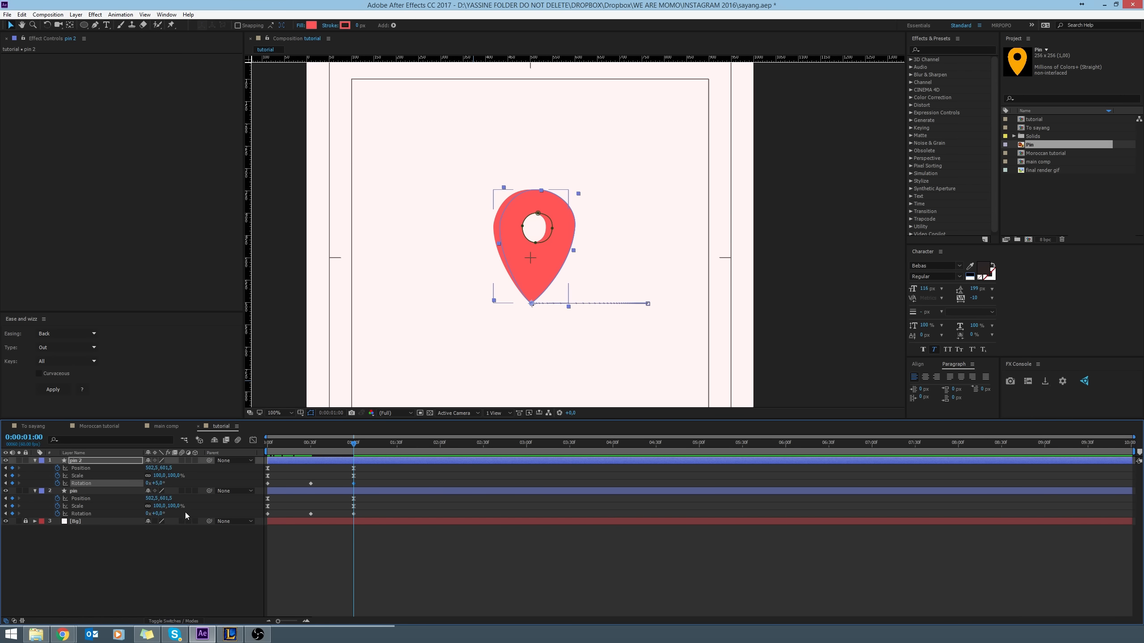
click(155, 513)
text(-5)
key(Return)
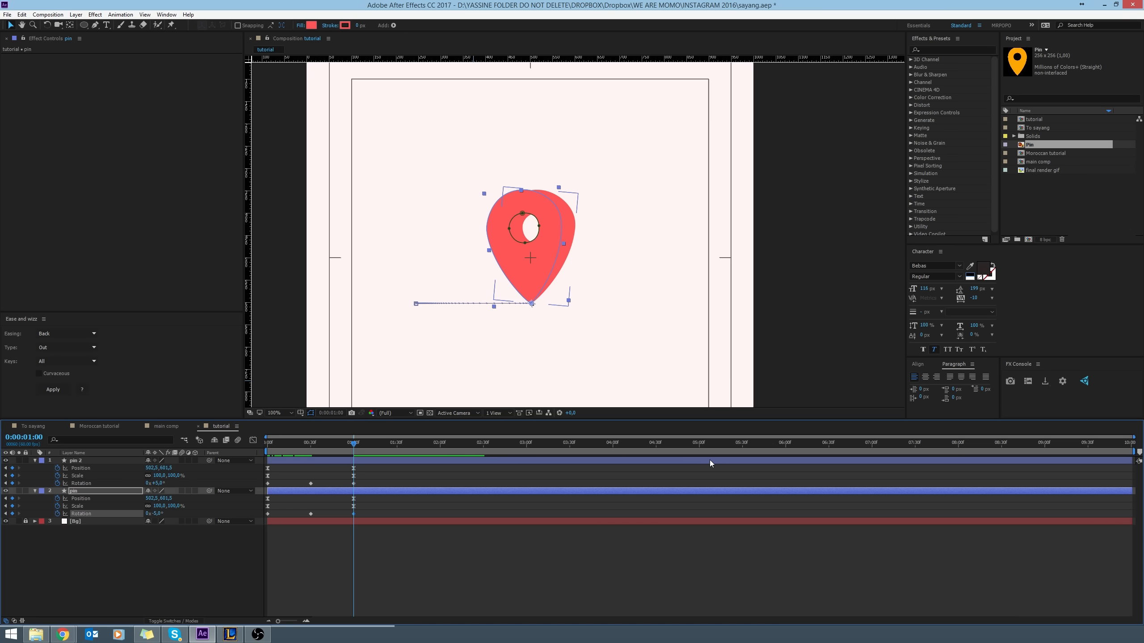
At 0:00:01:24, set the rotation to 30° for pin 2 and -30° for the first pin.
drag(353, 443, 390, 446)
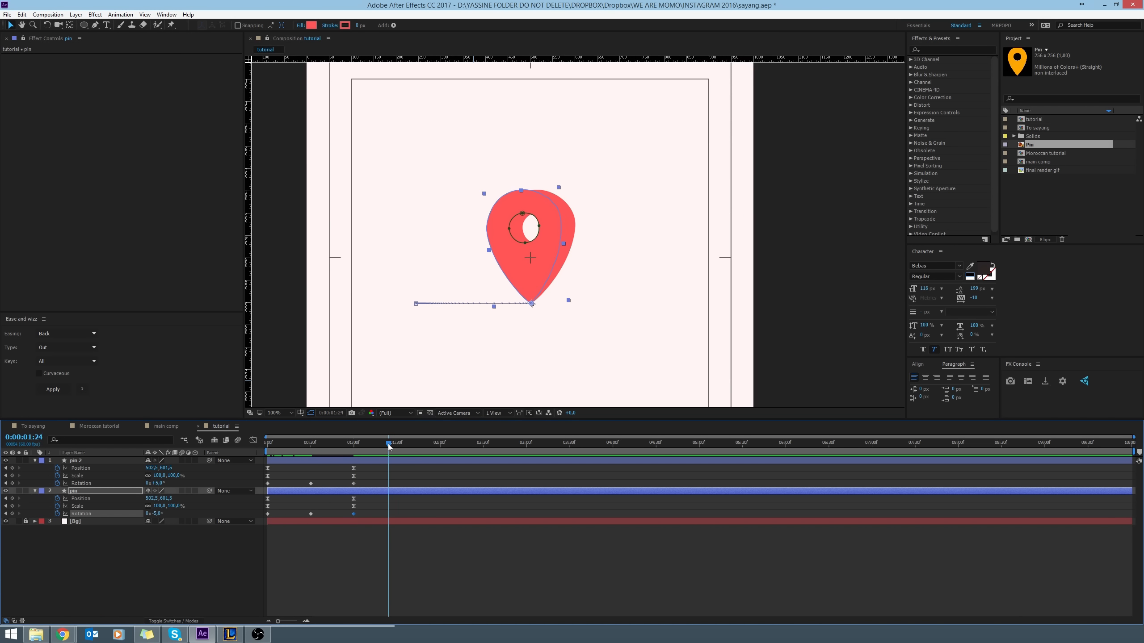
click(157, 483)
key(Return)
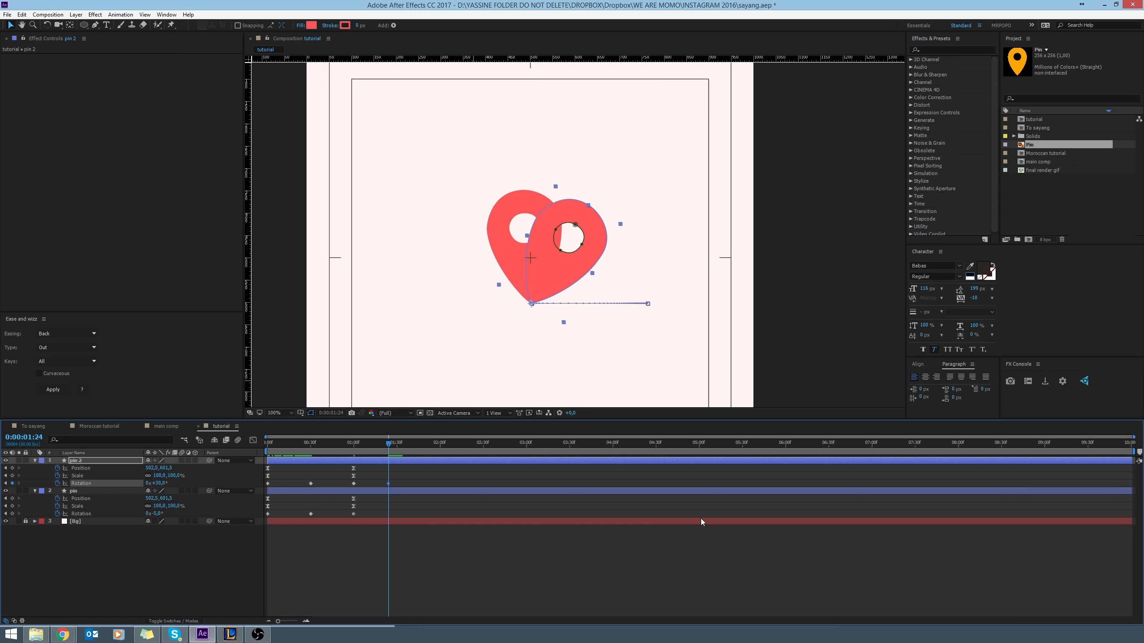
click(159, 513)
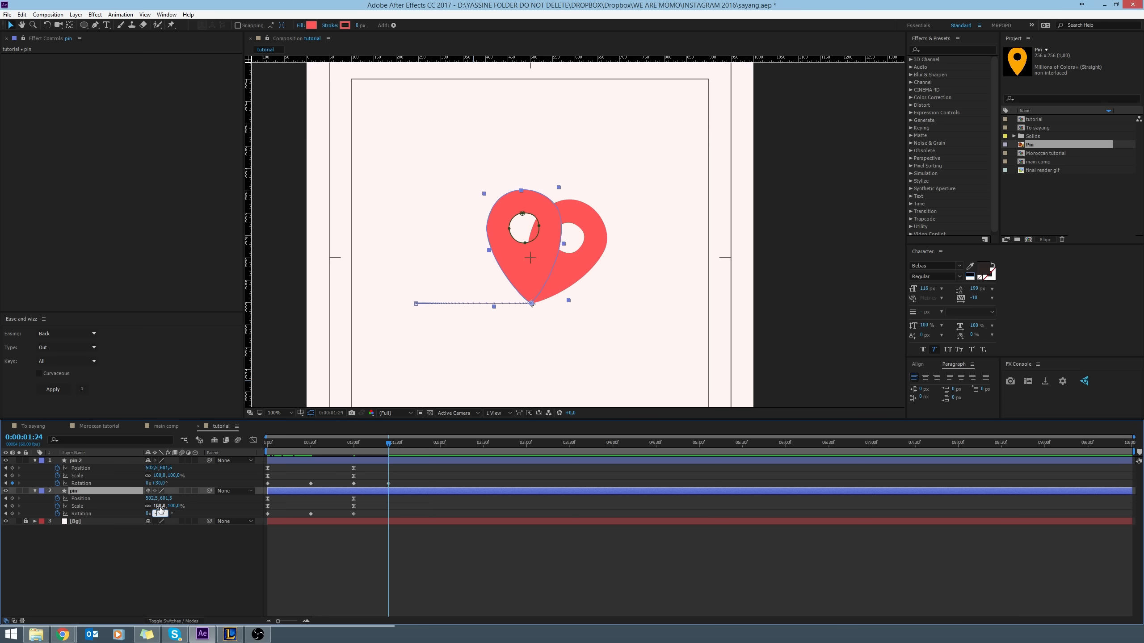
text(-30)
key(Return)
Reset the 1-second rotation keyframes of both pins to 0°.
mouse_move(357, 450)
mouse_down()
mouse_move(274, 447)
mouse_move(377, 465)
mouse_move(354, 446)
mouse_up()
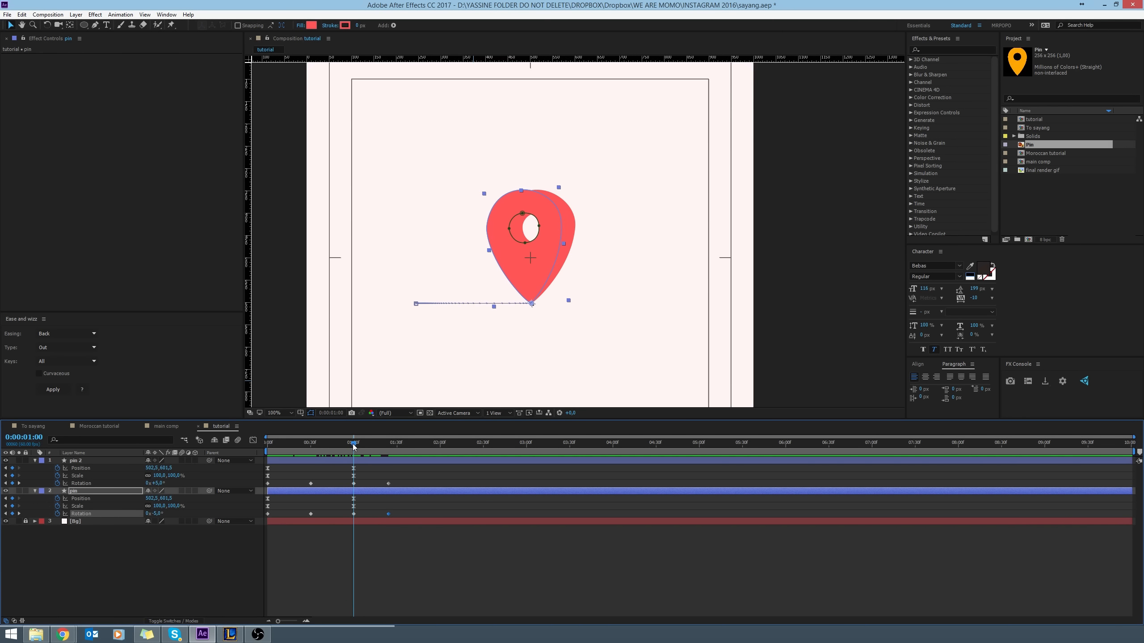
click(159, 483)
text(0)
key(Return)
click(157, 514)
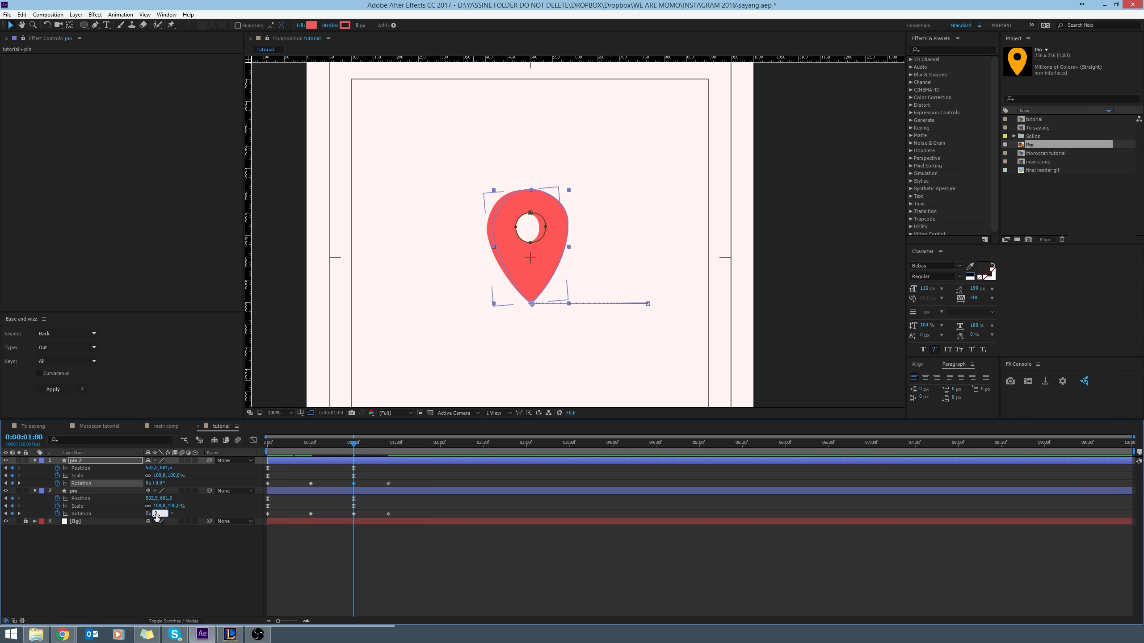
text(0)
key(Return)
At 0:00:01:47, set the rotation to 10° for pin 2 and -10° for the first pin.
drag(357, 445, 421, 452)
click(178, 483)
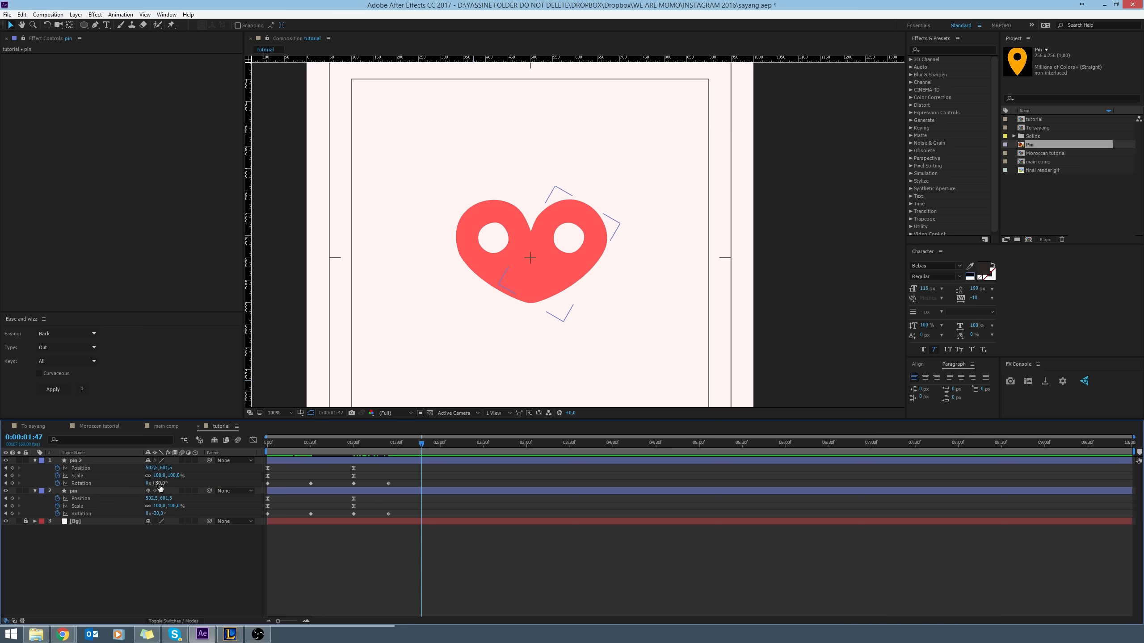
click(158, 484)
text(10)
key(Return)
click(160, 515)
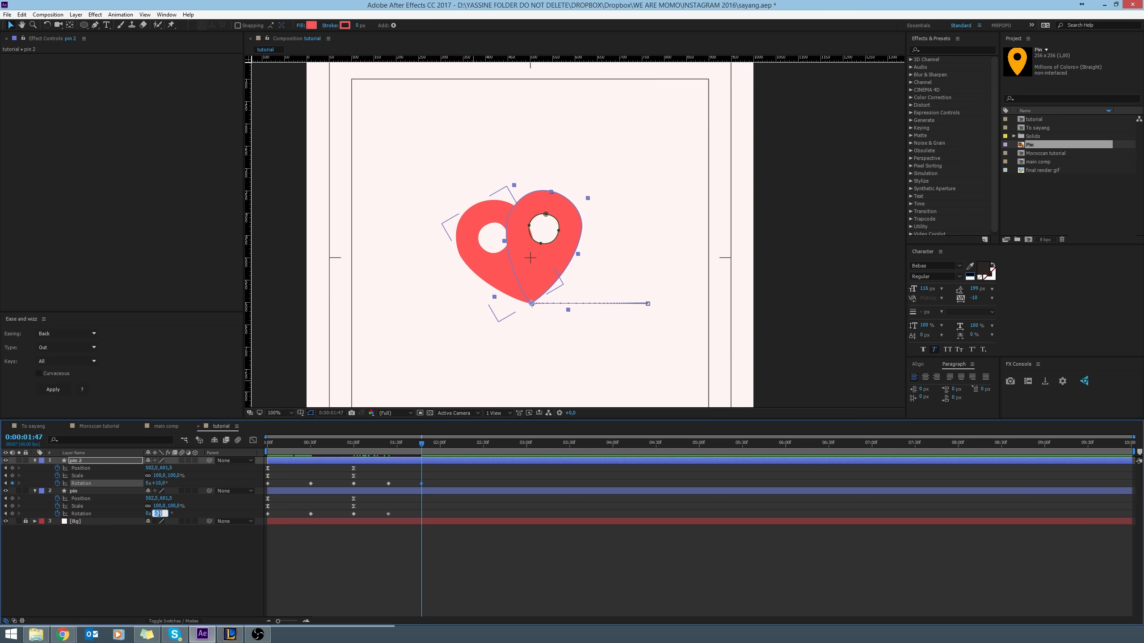
text(-10)
key(Return)
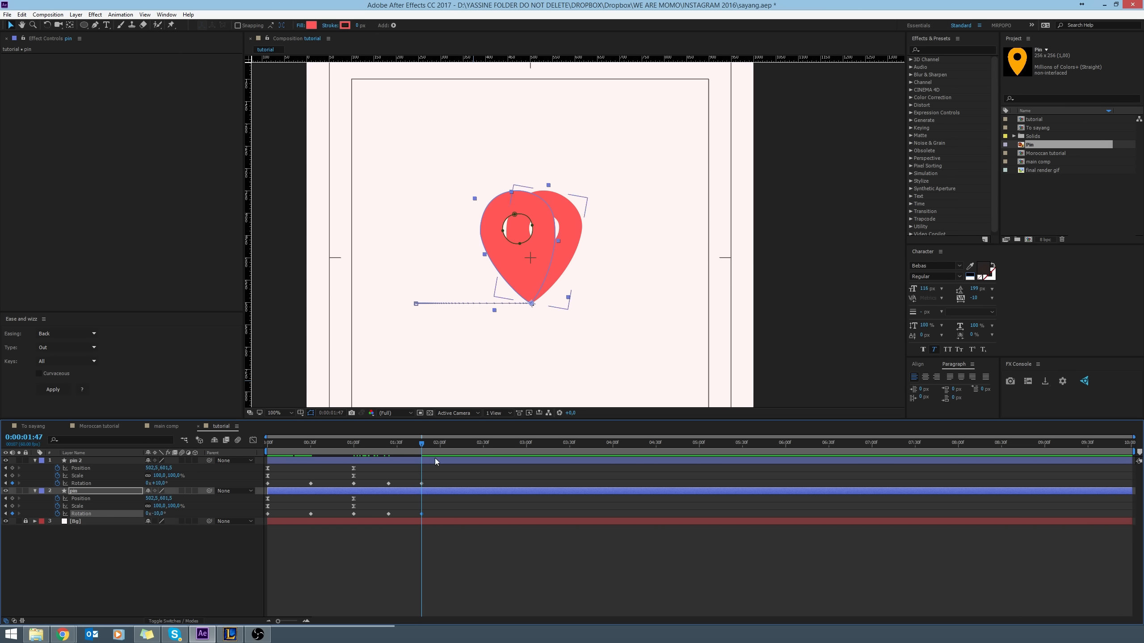
At 0:00:02:09, set the rotation to 25° for pin 2 and -25° for the first pin.
drag(422, 446, 453, 445)
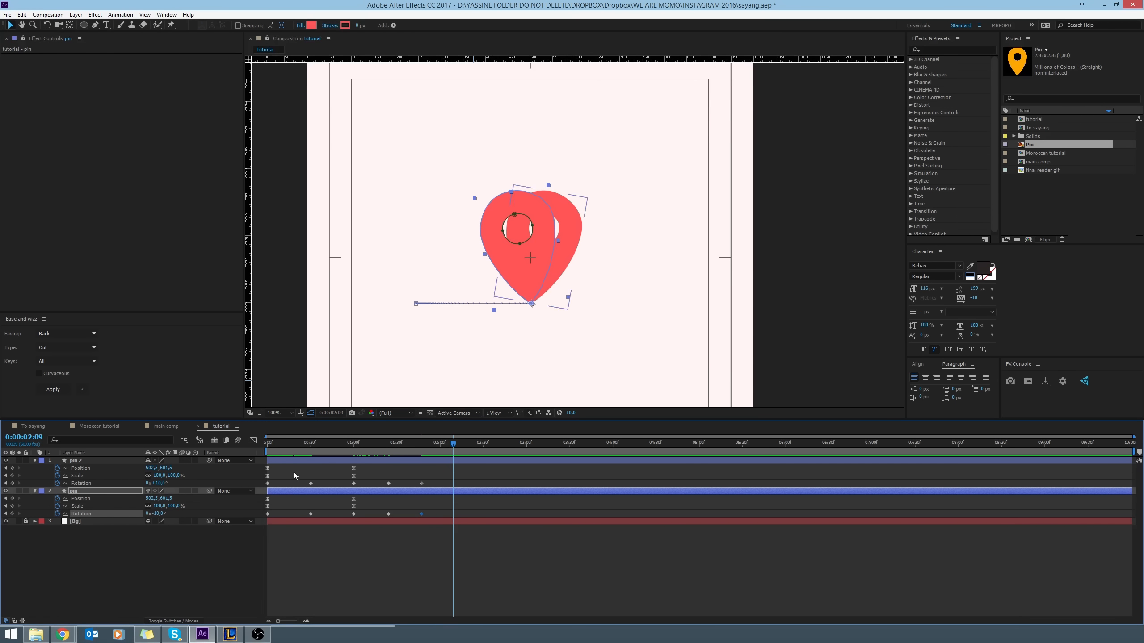
click(157, 483)
text(25)
key(Return)
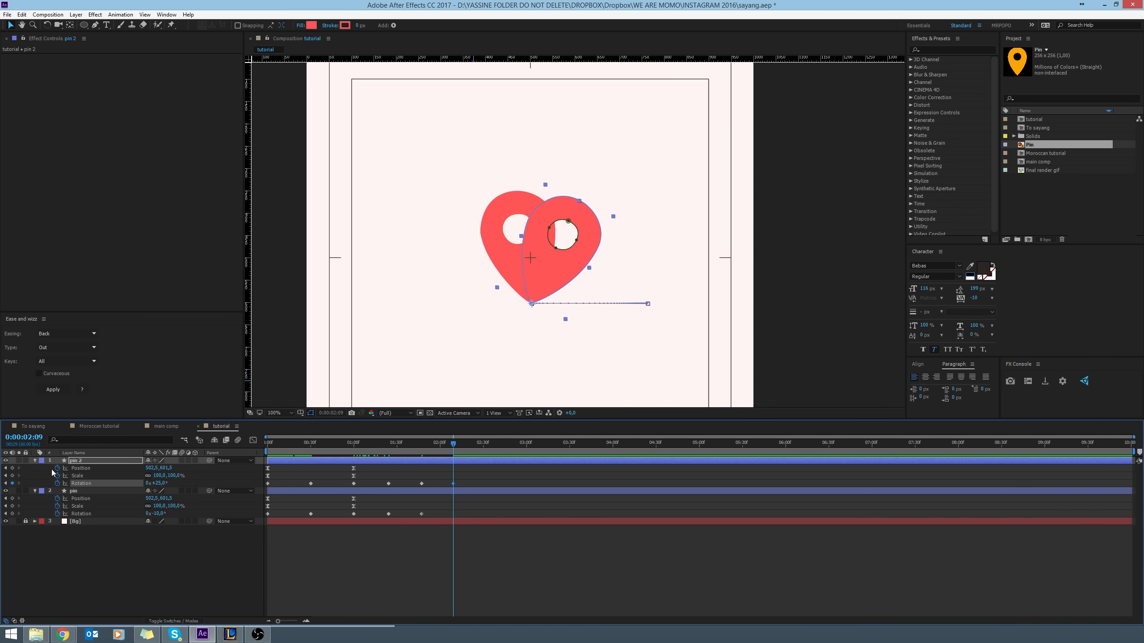
click(160, 514)
text(-25)
key(Return)
Apply Easy Ease to all rotation keyframes of both pins and play the animation from the start.
drag(473, 476, 215, 532)
key(F9)
key(Home)
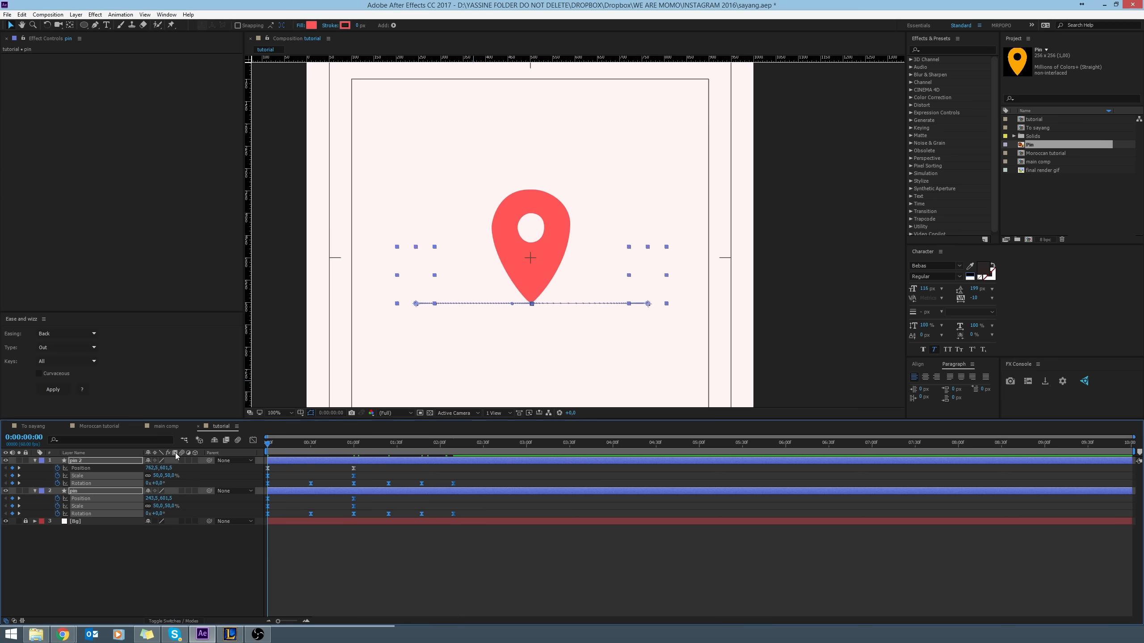
key(space)
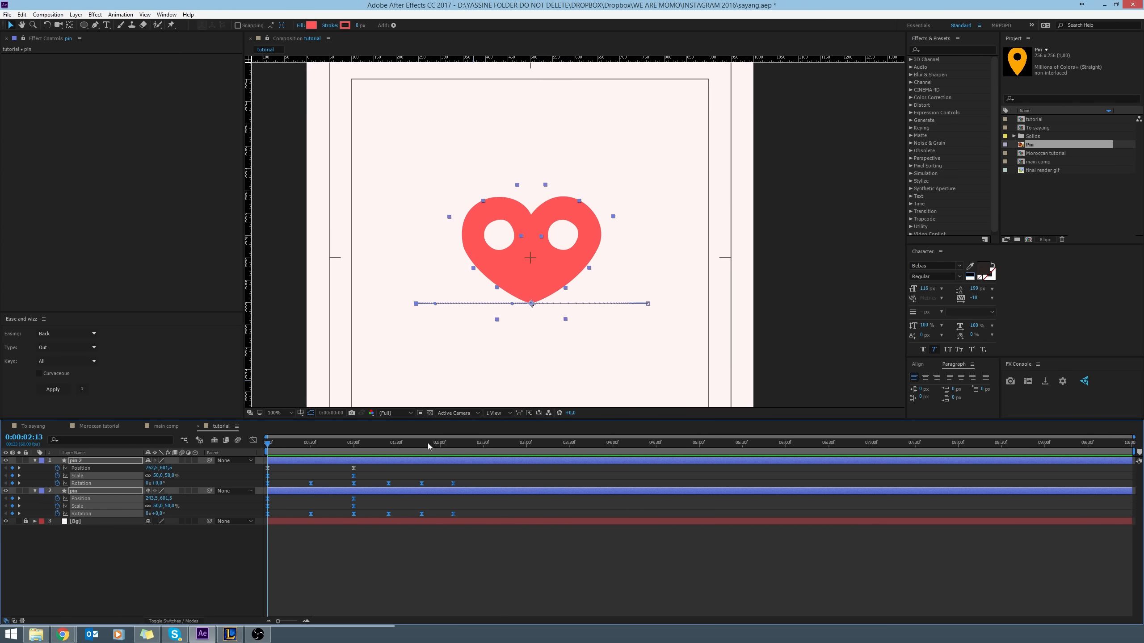
In the speed graph, lengthen the incoming ease of both pins' rotation keyframes at frame 30 so the first tilt starts fast.
click(361, 445)
click(320, 468)
mouse_move(311, 444)
mouse_down()
mouse_move(264, 445)
mouse_move(338, 452)
mouse_move(308, 456)
mouse_up()
click(311, 483)
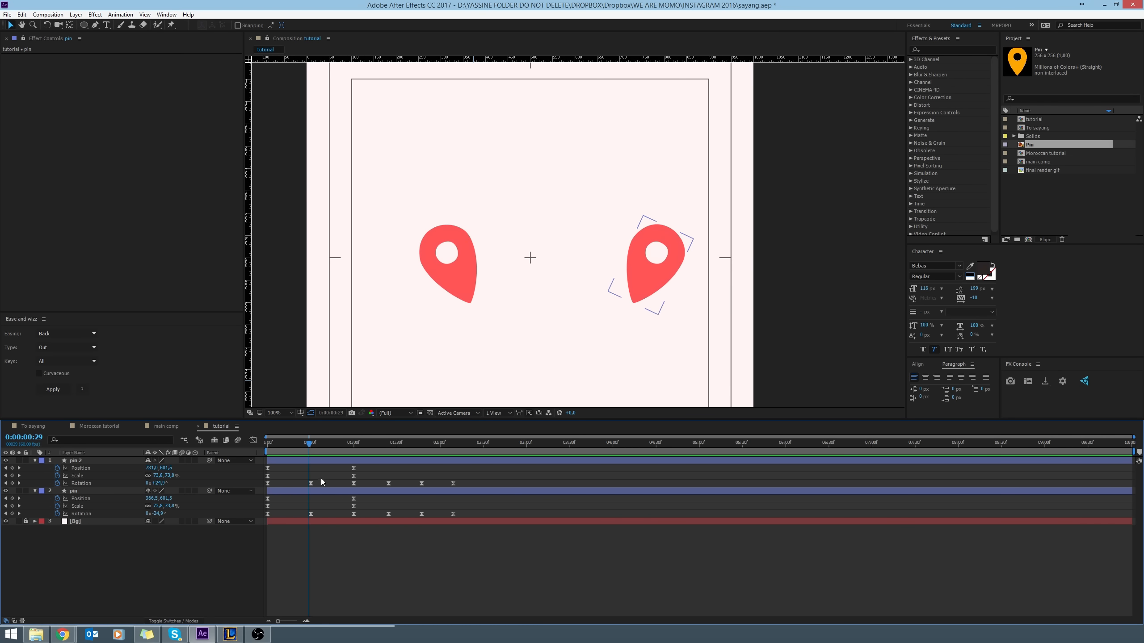
drag(328, 500, 238, 526)
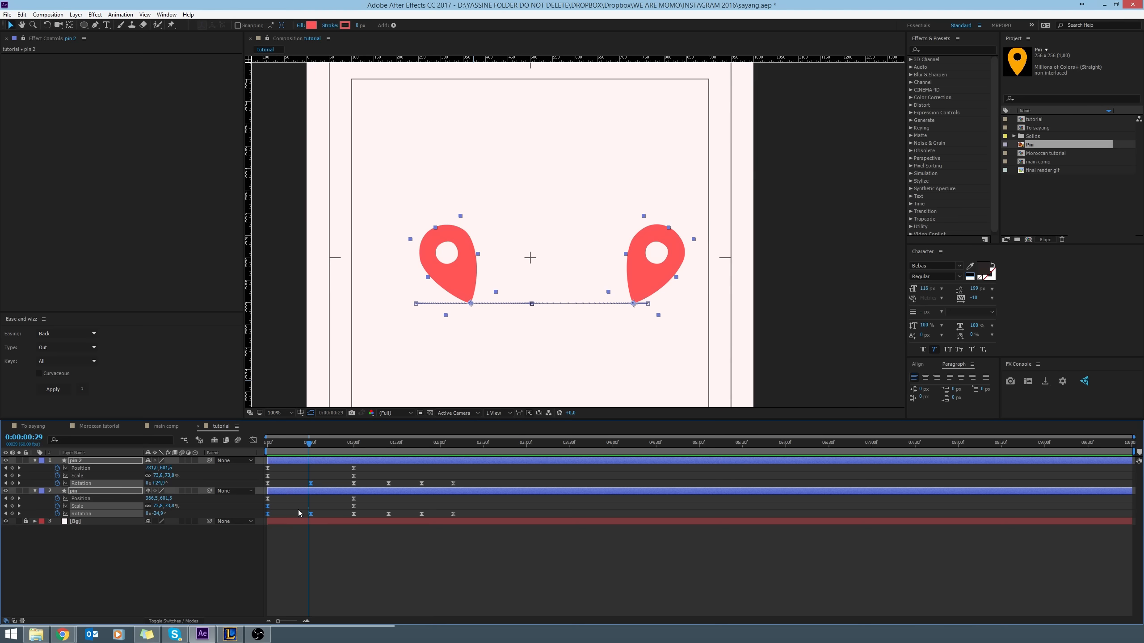
drag(324, 480, 291, 549)
key(shift+F3)
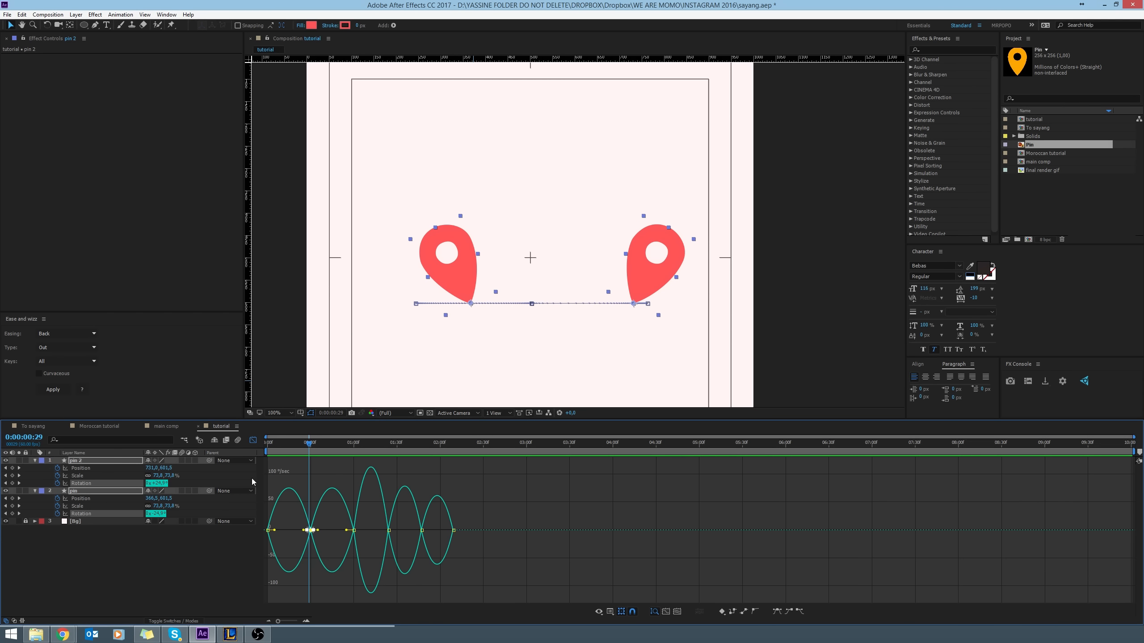
drag(487, 527, 193, 567)
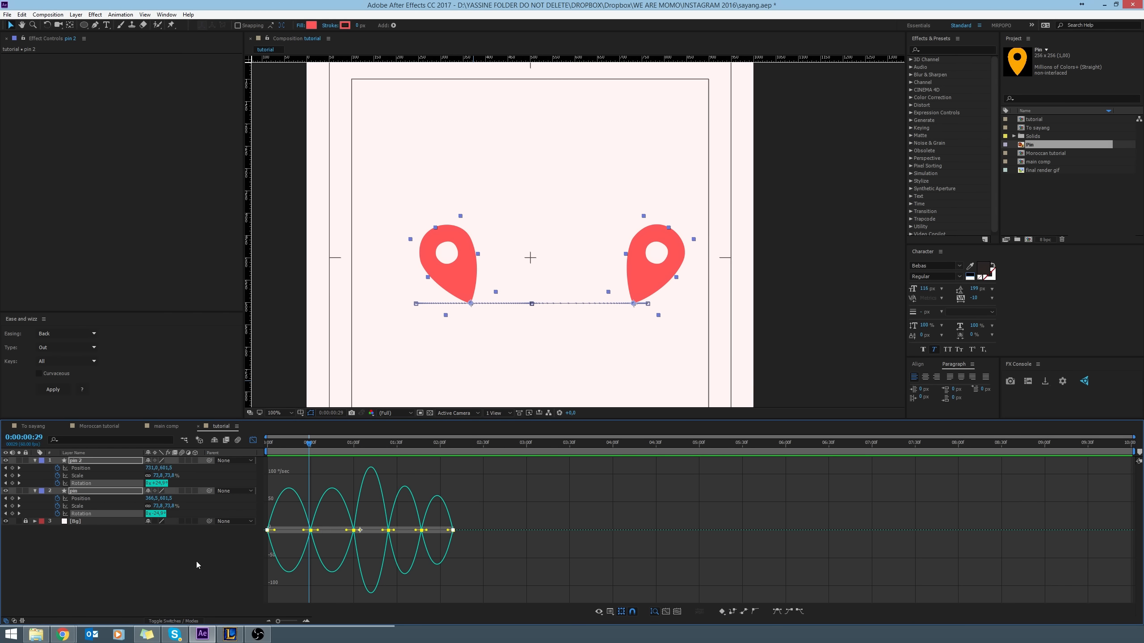
mouse_move(291, 521)
mouse_down()
mouse_move(322, 540)
mouse_move(288, 531)
mouse_up()
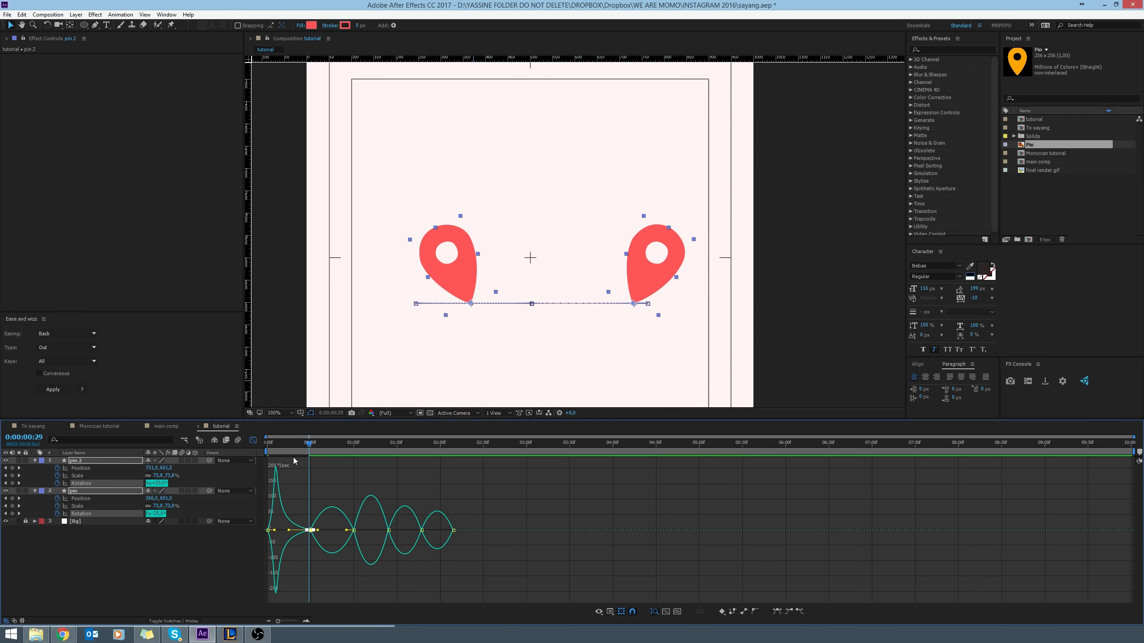
Play back the first tilt's new easing, leave the graph view and review the rotation up to 0:00:01:24.
key(space)
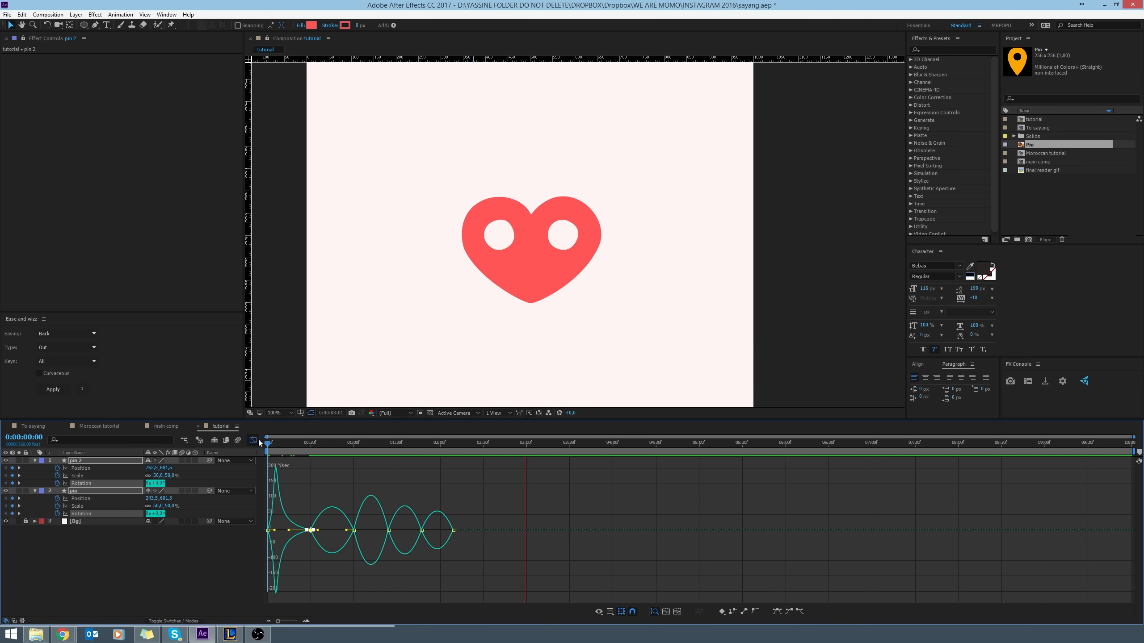
key(space)
key(space)
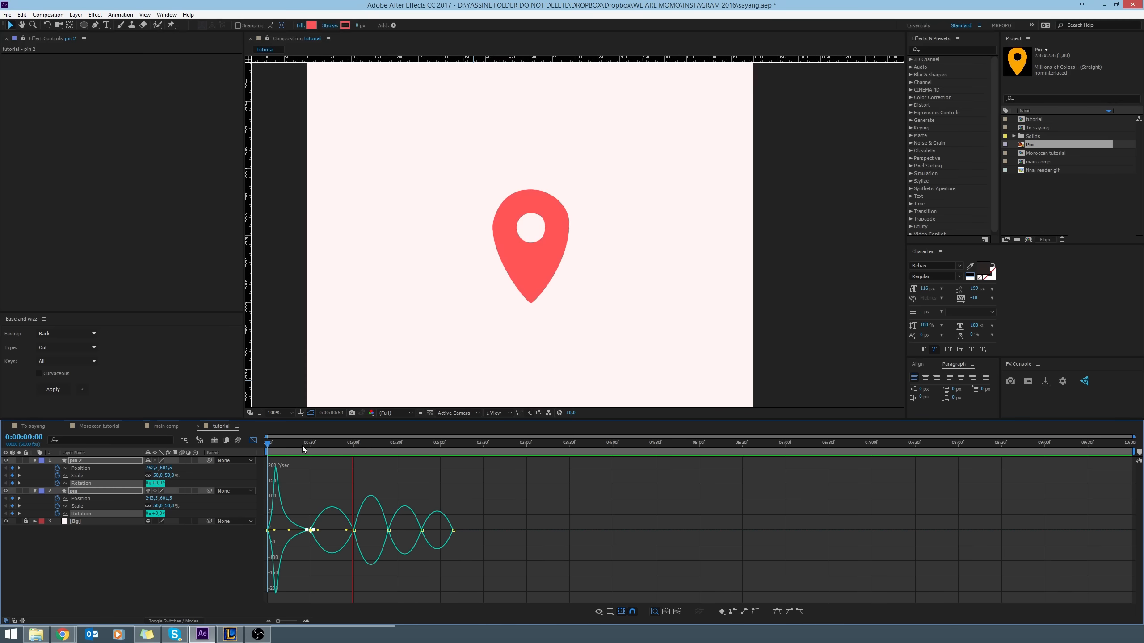
click(310, 442)
click(254, 440)
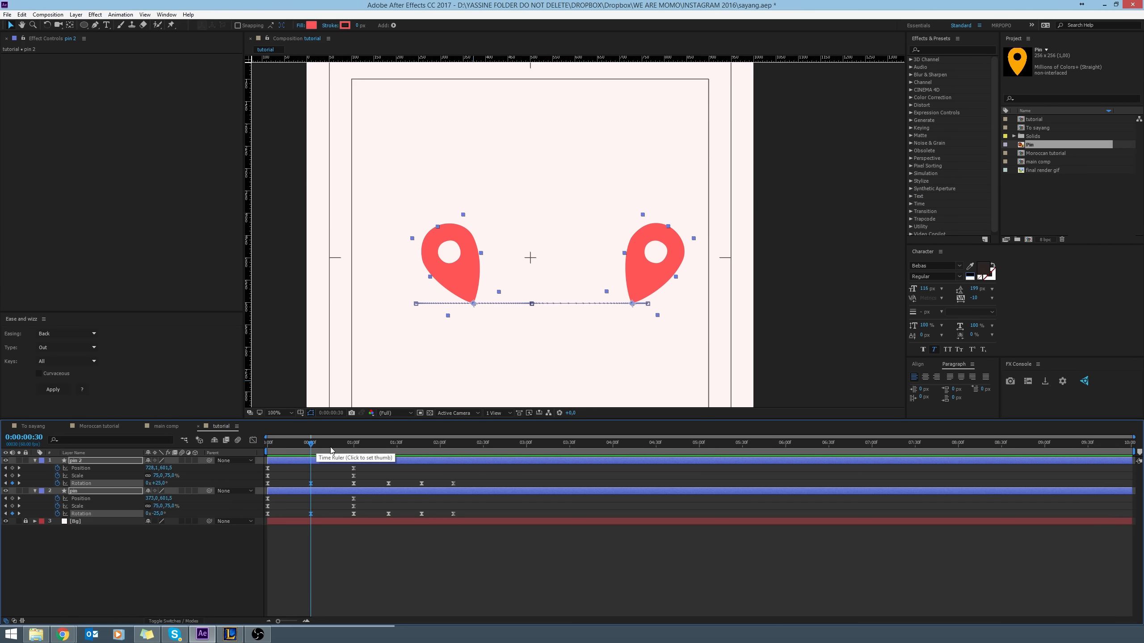
click(354, 443)
drag(353, 446, 390, 452)
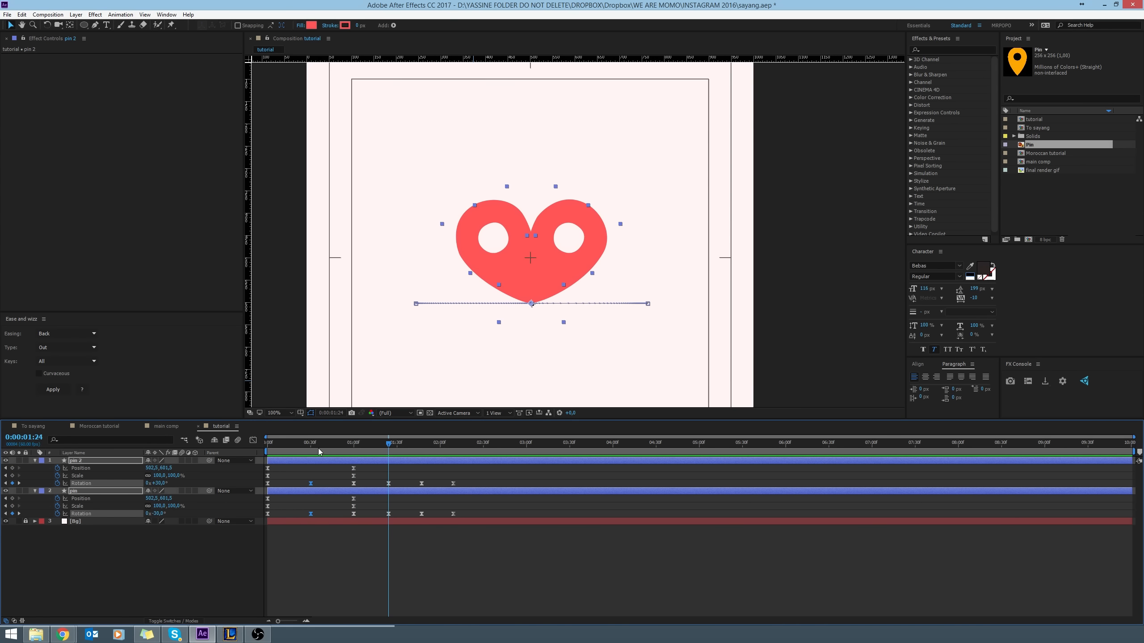
key(Home)
key(space)
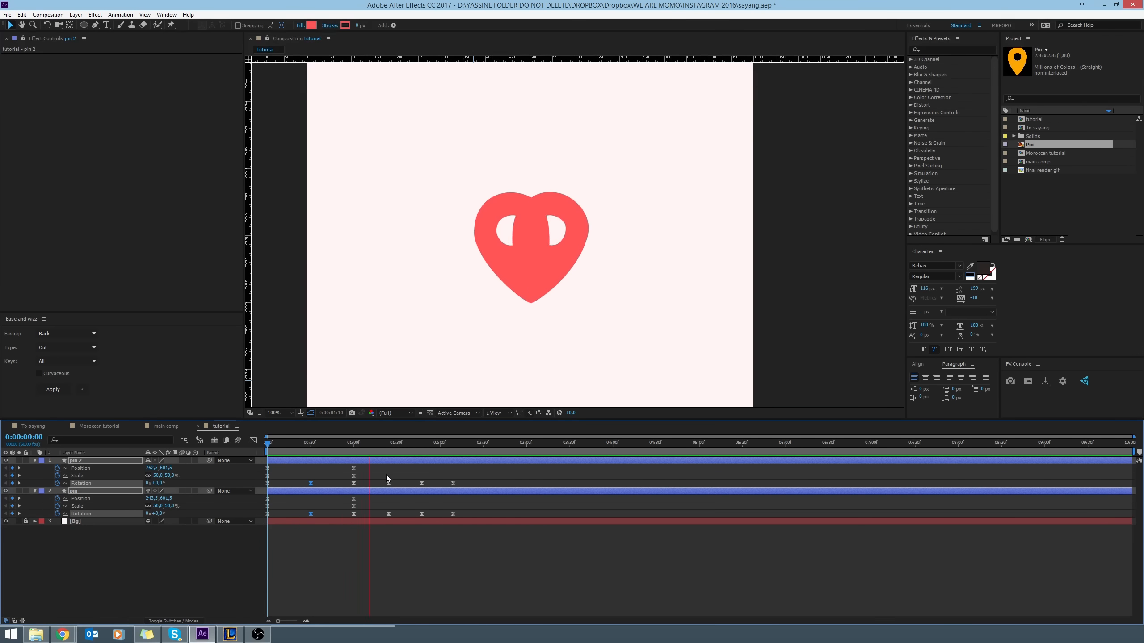
In the speed graph, lengthen the incoming ease of both pins' rotation keyframes at 0:00:01:24.
click(389, 444)
drag(394, 475, 370, 530)
click(253, 440)
Play back the animation to check the second tilt's easing, returning from the graph to the keyframe view.
key(space)
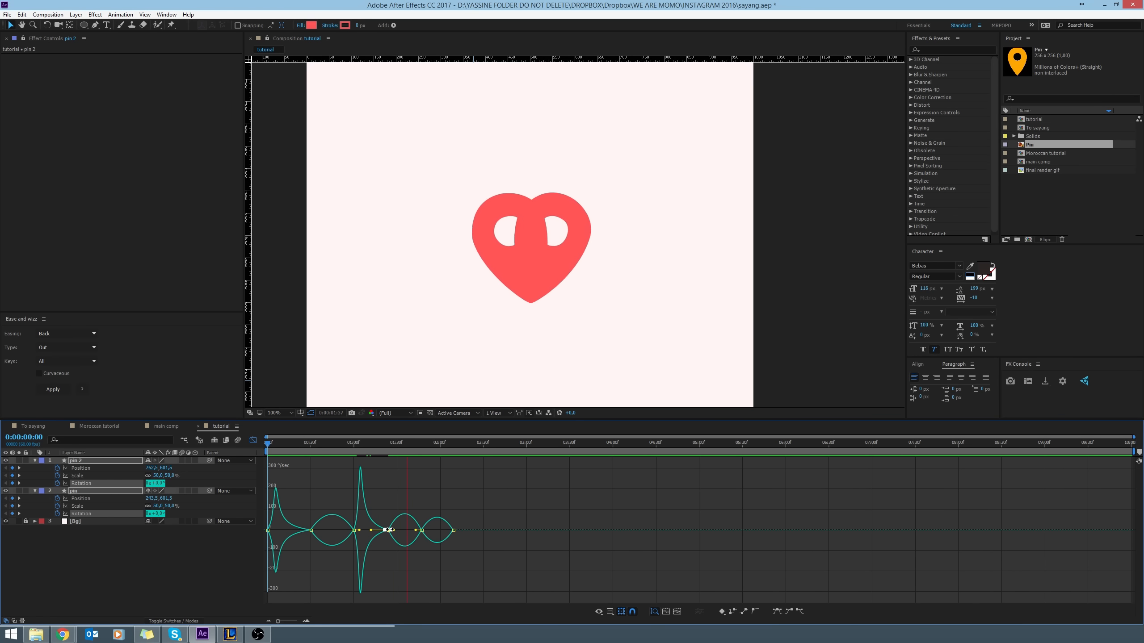
click(379, 444)
click(253, 440)
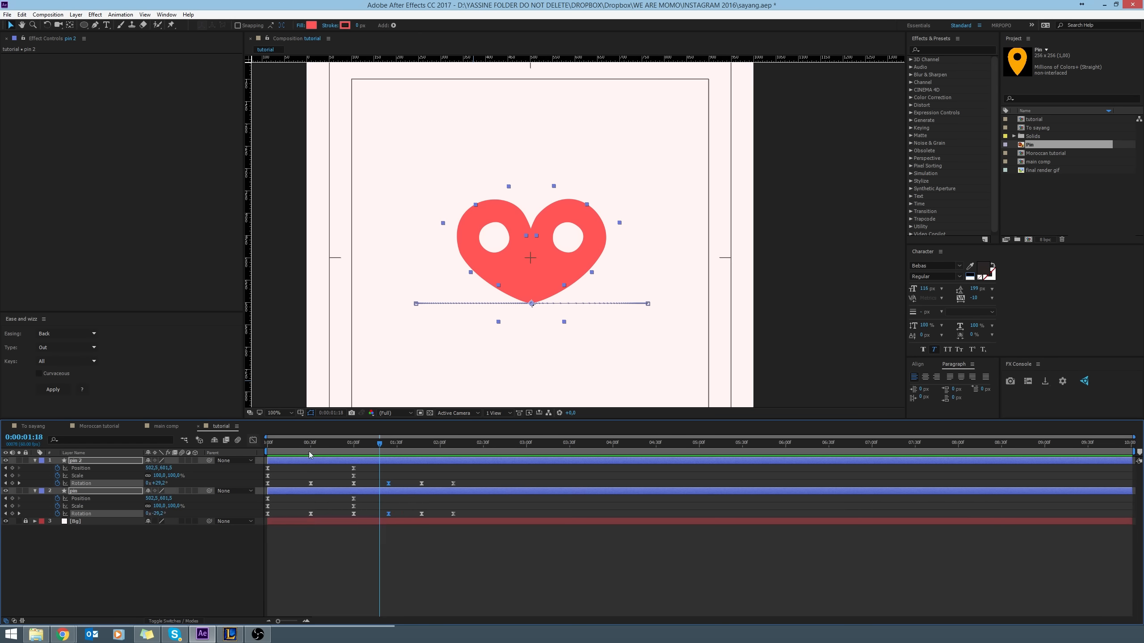
click(492, 476)
click(352, 445)
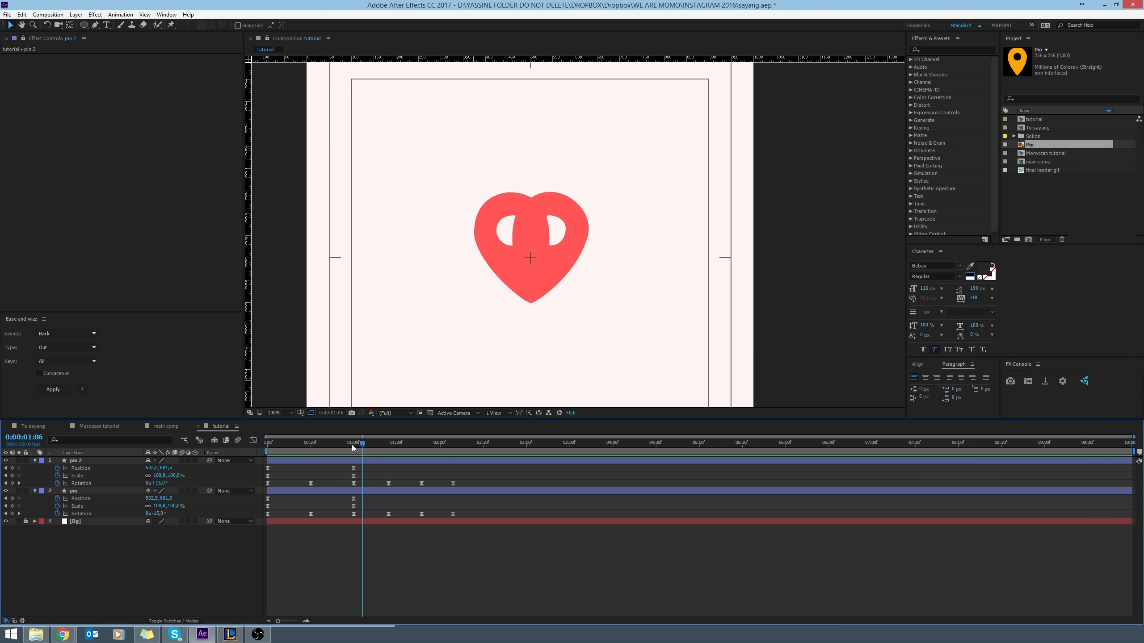
key(space)
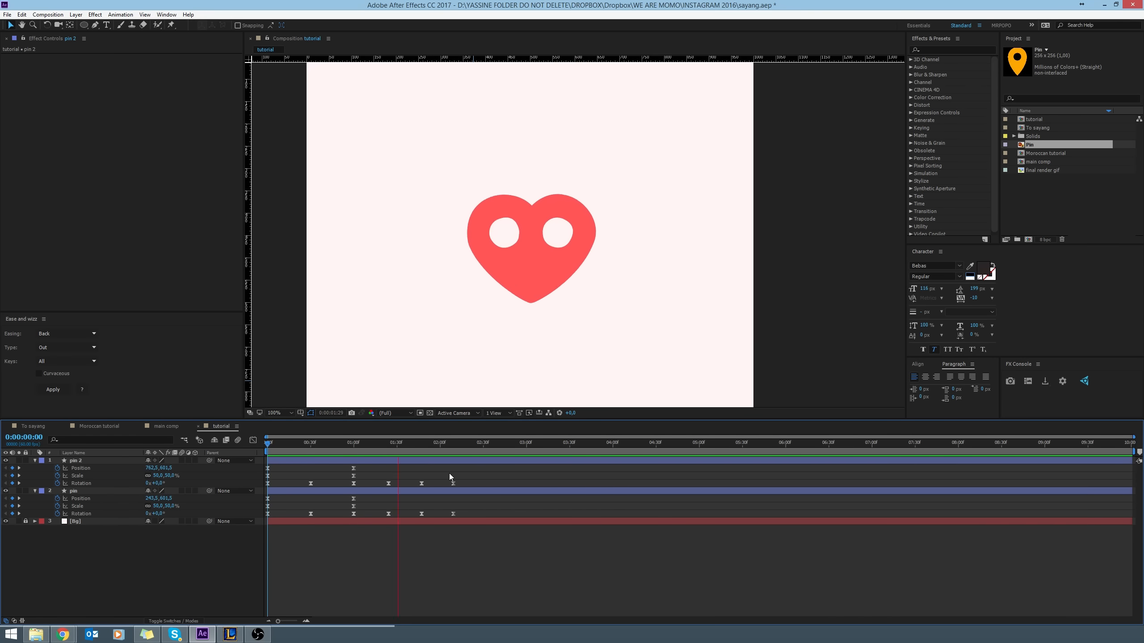
Pull both pins' rotation keyframes closer together so the tilts follow each other faster, and play back the result.
click(460, 445)
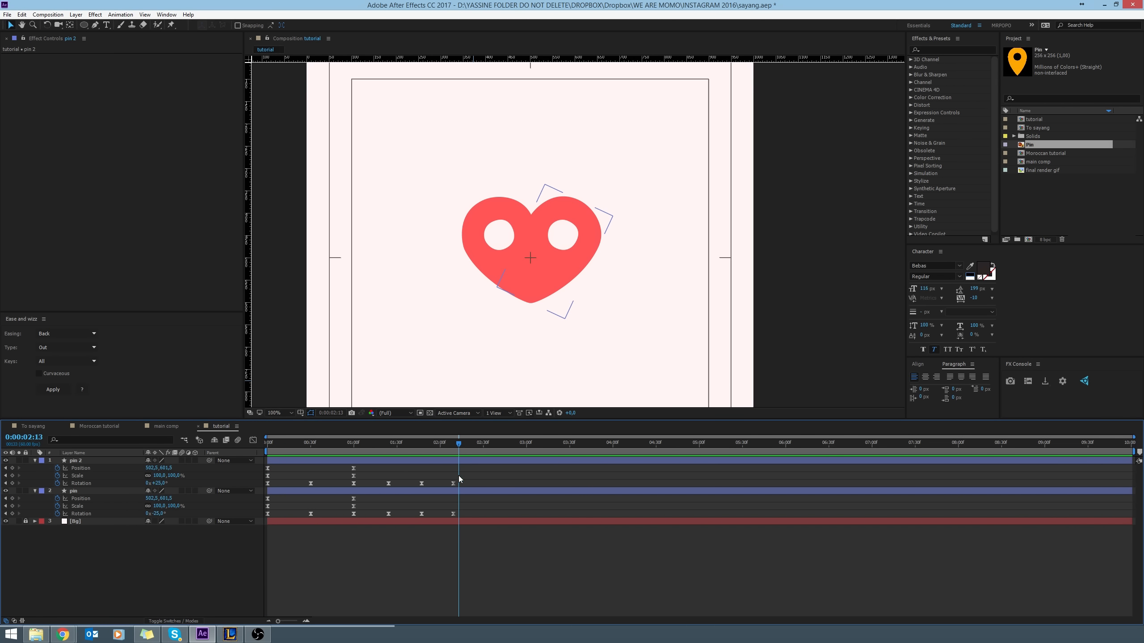
drag(468, 481, 267, 494)
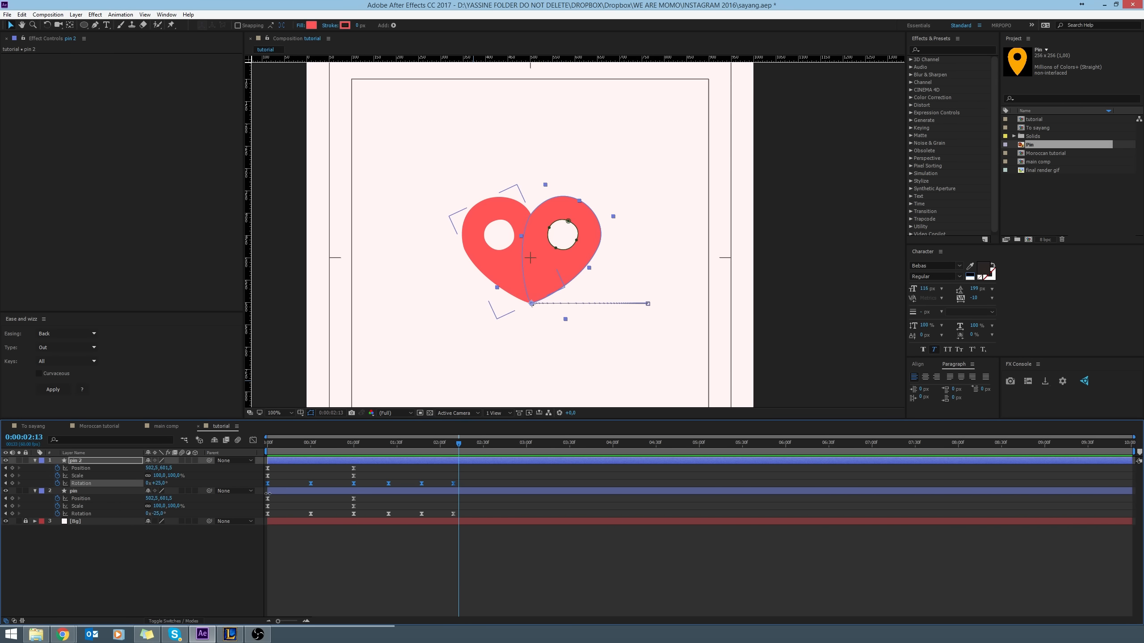
drag(478, 477, 266, 541)
drag(384, 486, 377, 486)
drag(468, 477, 352, 491)
key(ctrl+z)
drag(436, 510, 301, 515)
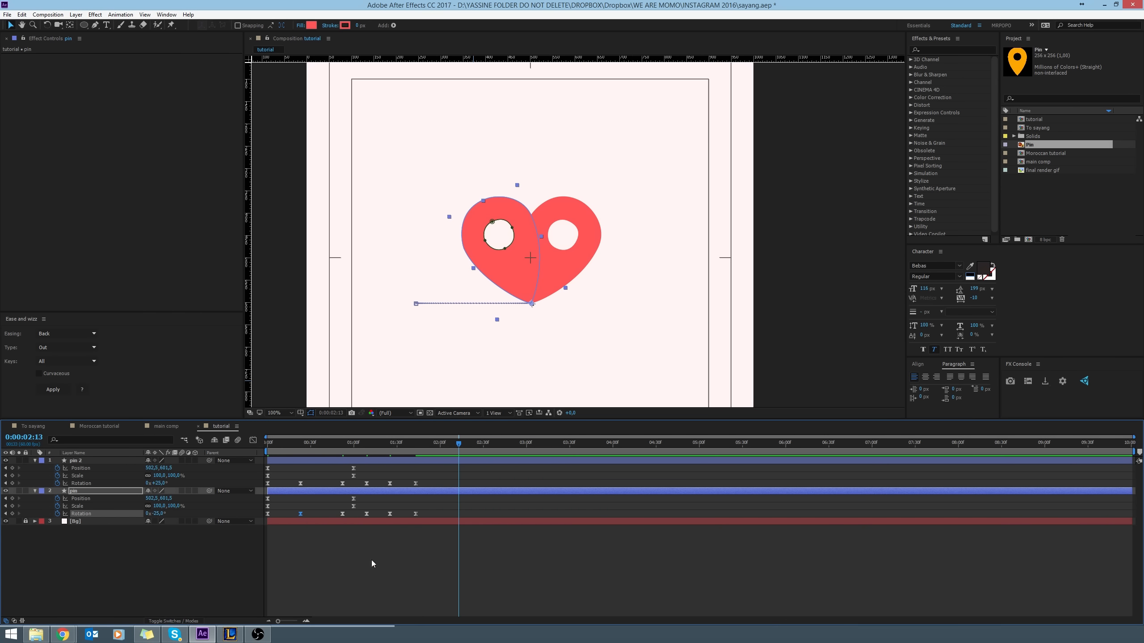
click(372, 563)
key(space)
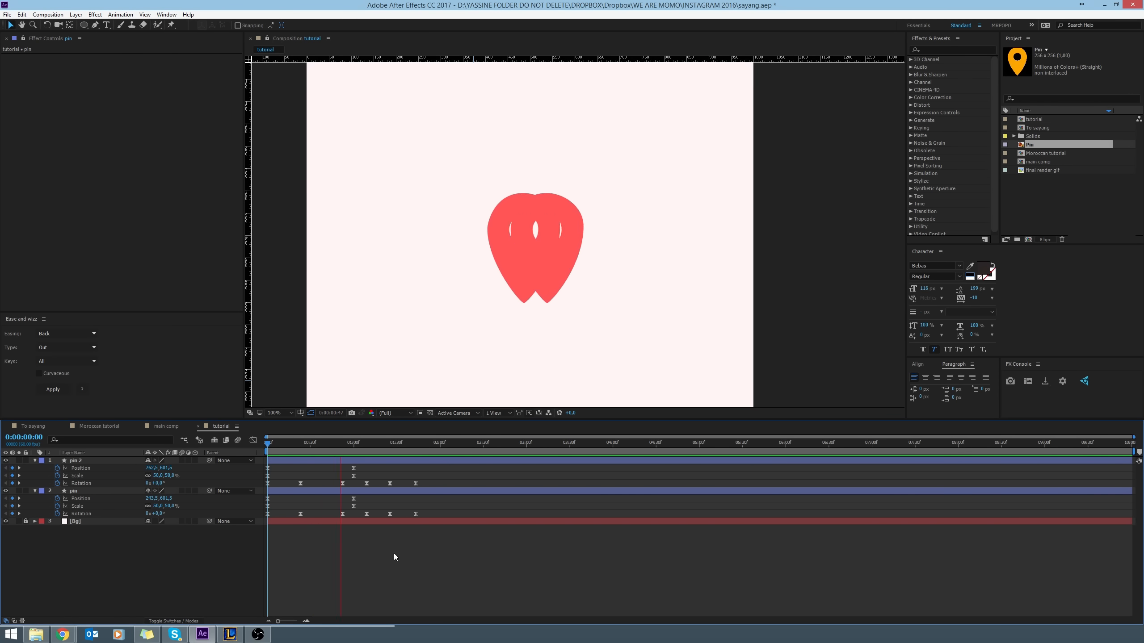
Compress all position, scale and rotation keyframes of both pins so they end just before 0:00:01:30, and replay from the start.
click(354, 443)
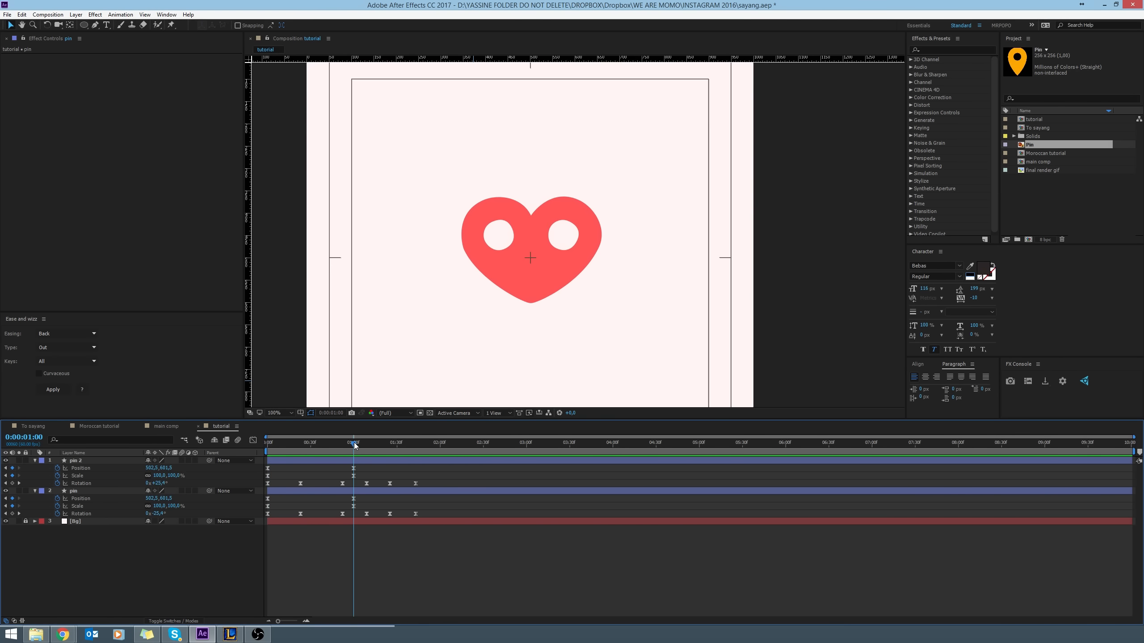
drag(441, 468, 251, 538)
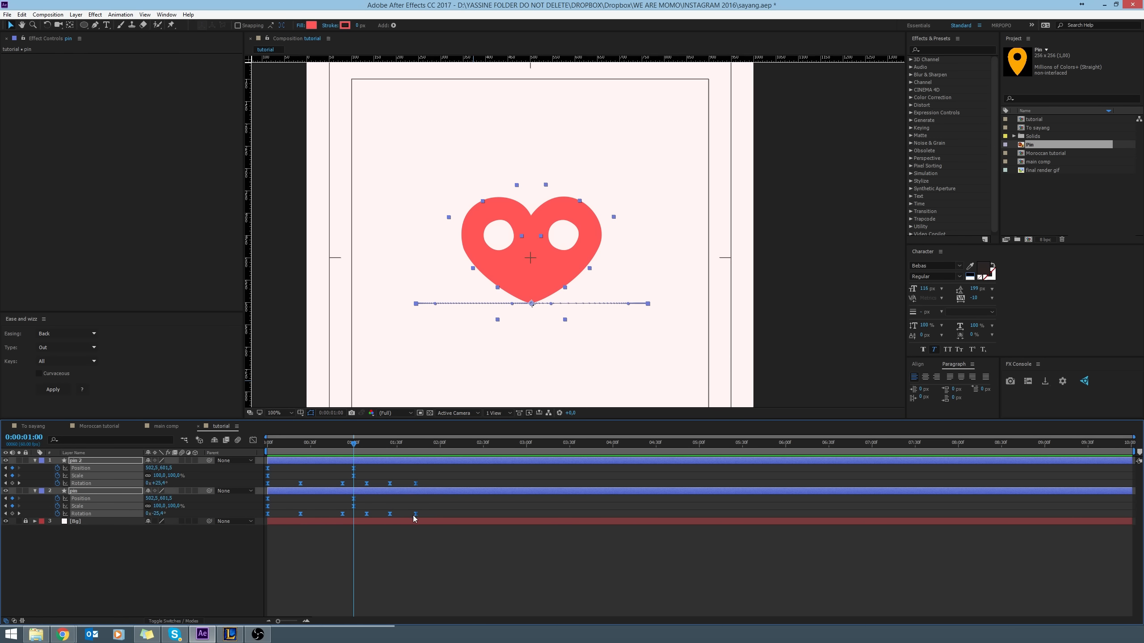
mouse_move(414, 514)
mouse_down()
mouse_move(377, 519)
mouse_move(393, 518)
mouse_up()
click(347, 481)
drag(353, 444, 265, 455)
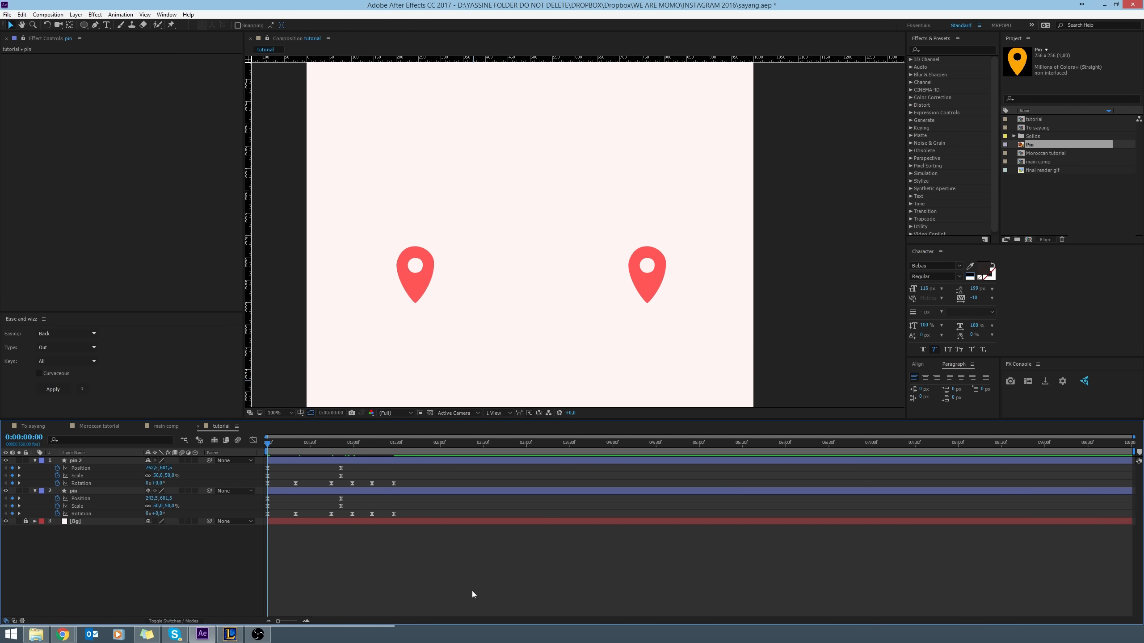
key(space)
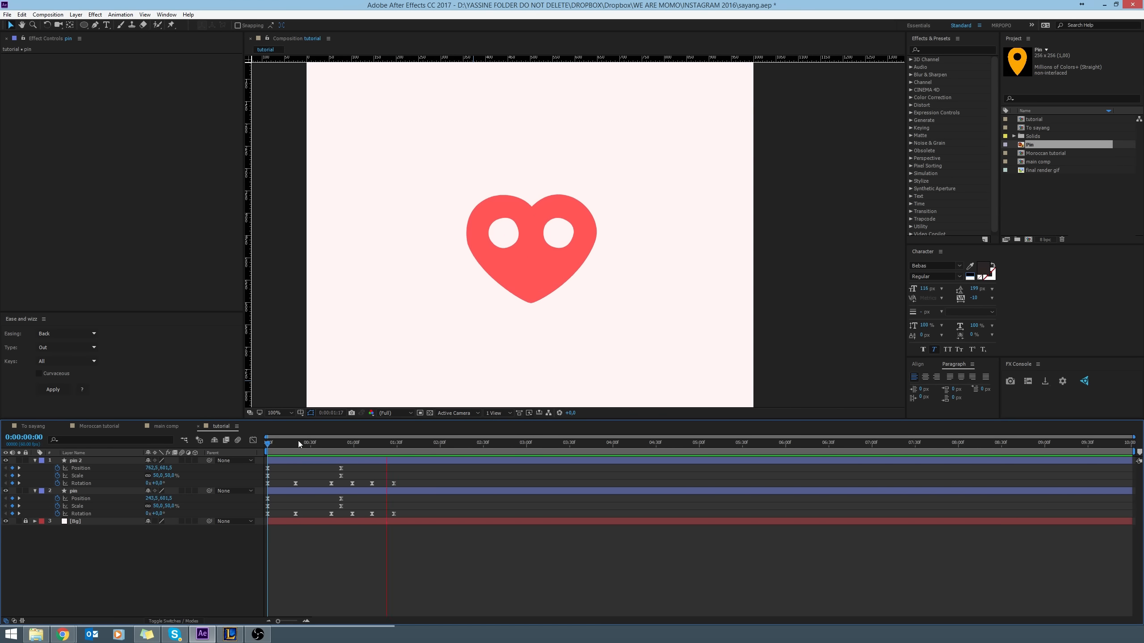
Move both pins' first tilt rotation keyframes to frame 26 and check the speed graph around frame 45.
drag(295, 441, 306, 524)
drag(296, 484, 306, 487)
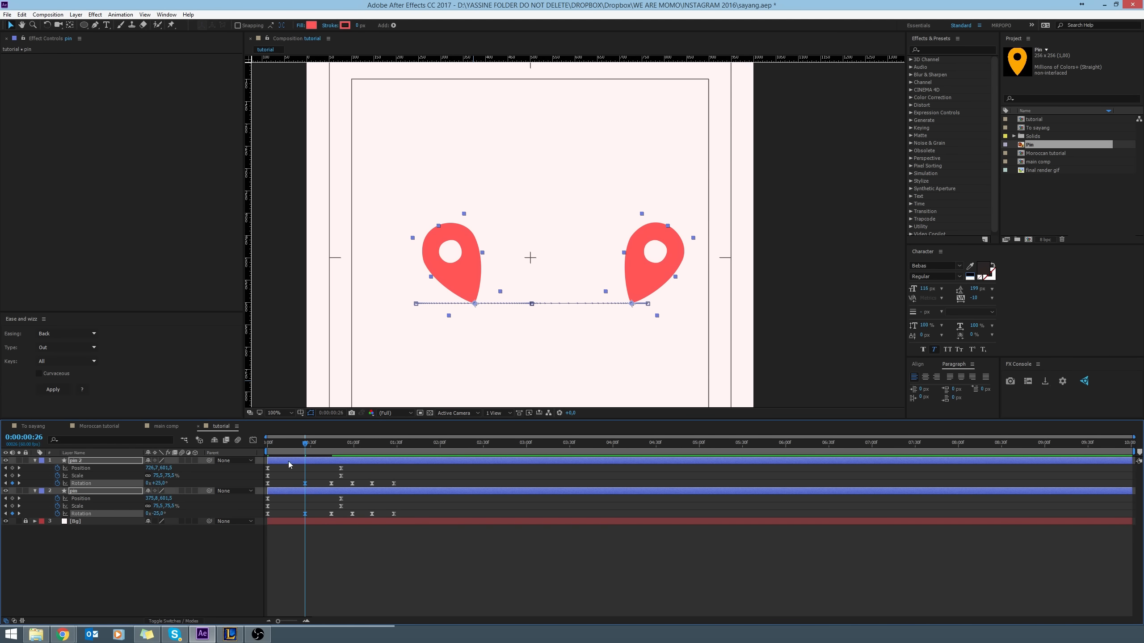
click(253, 441)
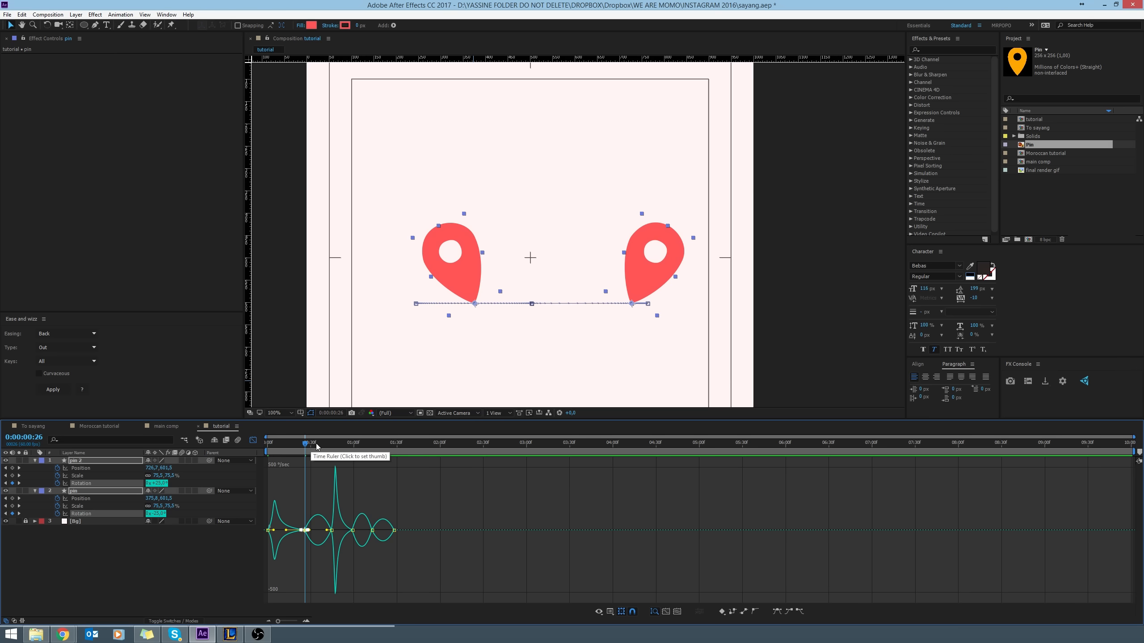
drag(305, 444, 332, 445)
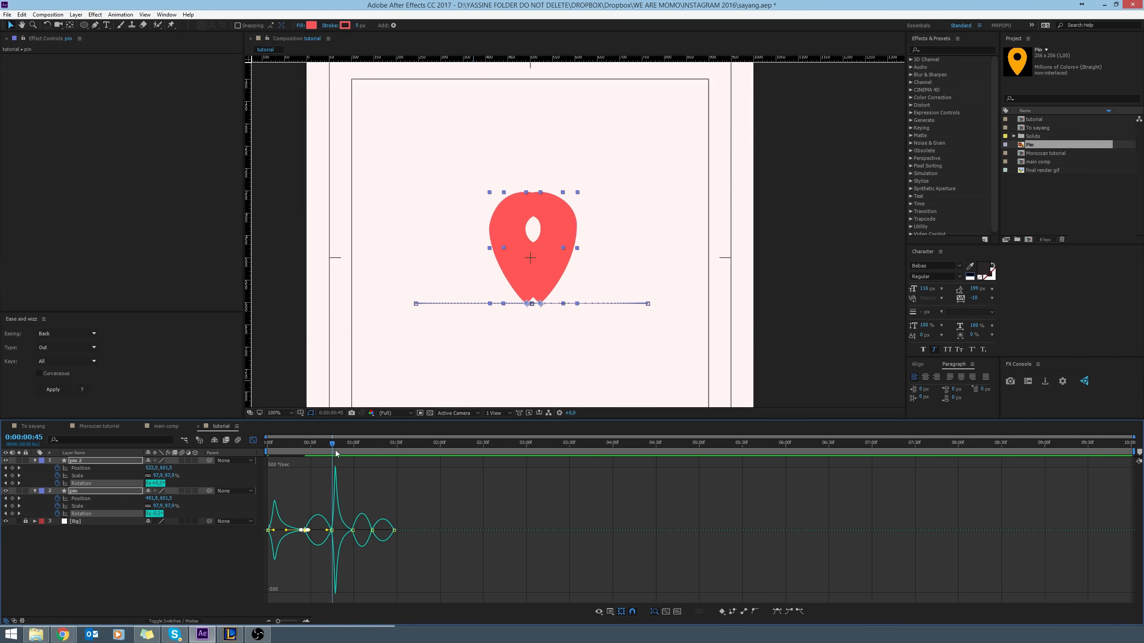
click(253, 442)
At the frame 44 rotation keyframes, try a rotation of 5° for pin 2 and -5° for pin.
click(332, 484)
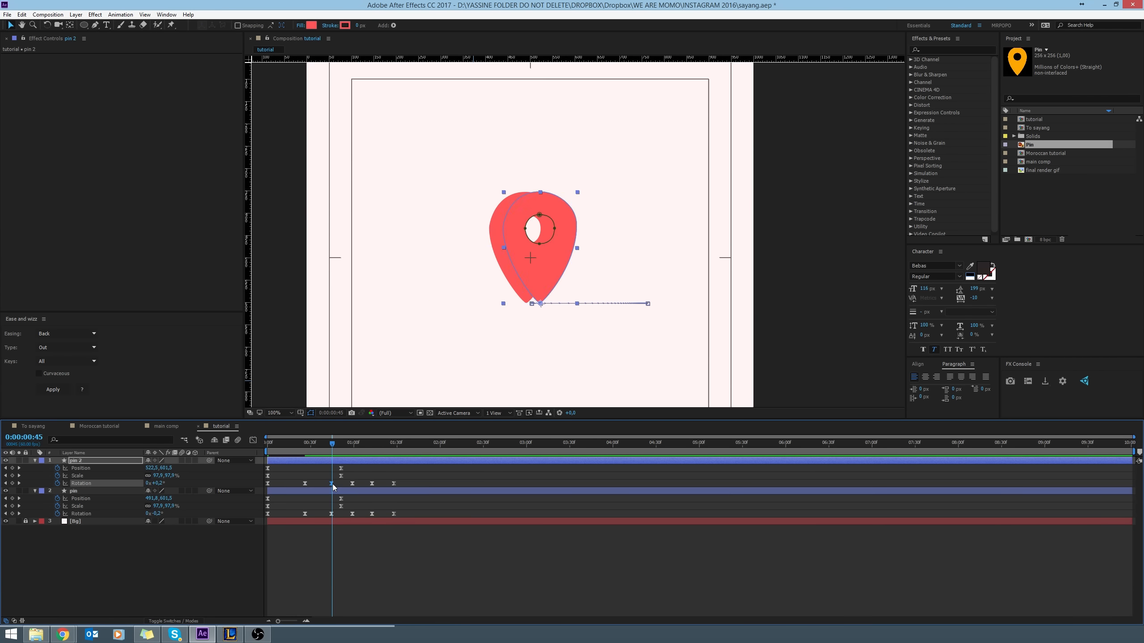
drag(306, 445, 330, 458)
click(215, 483)
click(161, 484)
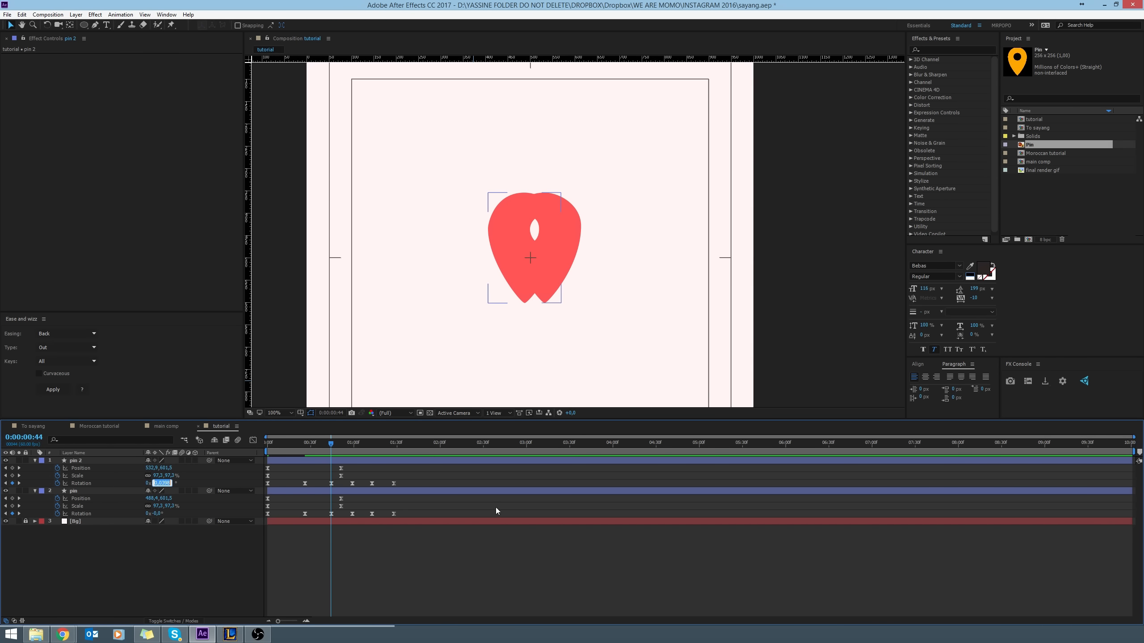
text(5)
key(Return)
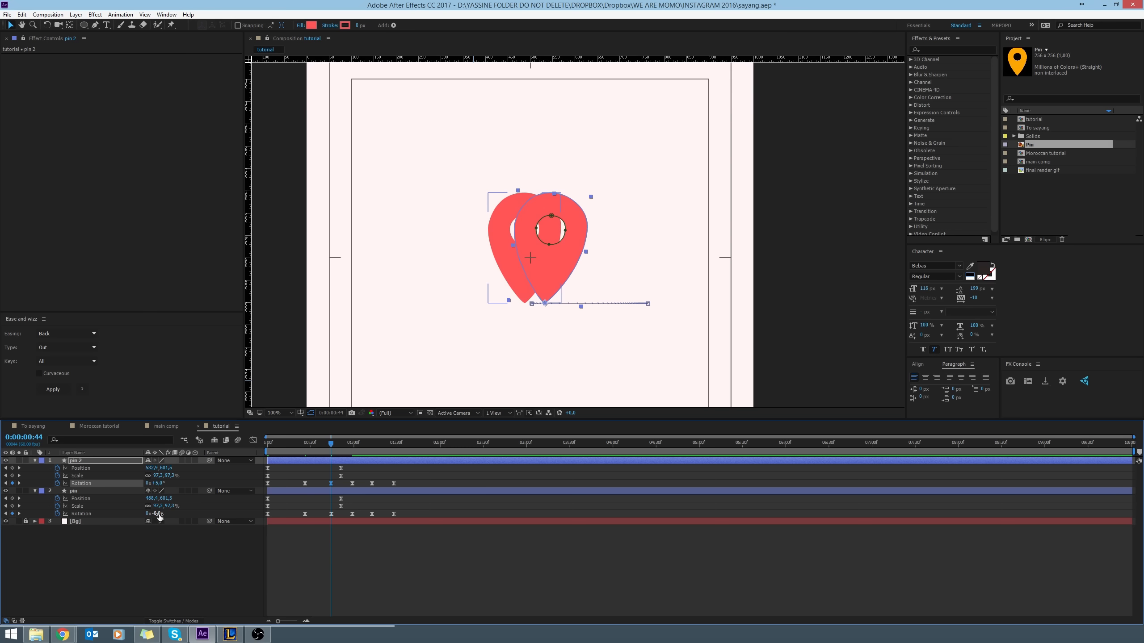
click(159, 514)
text(-5)
key(Return)
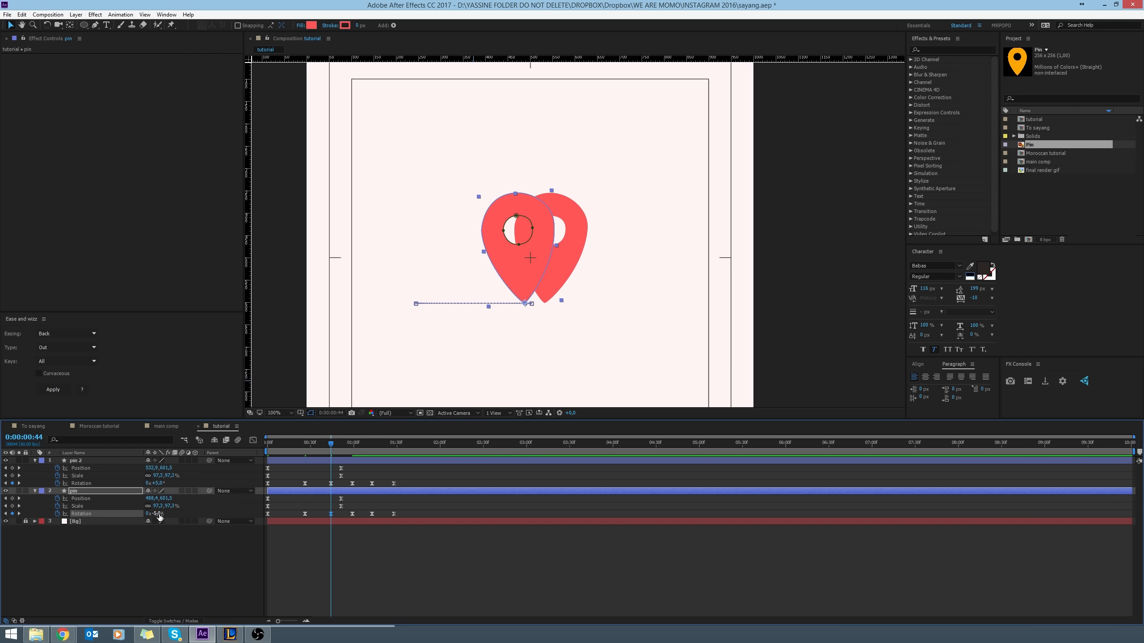
At frame 44, set pin's rotation to 5° and pin 2's rotation to -5°, and play back from the start.
text(5)
key(Return)
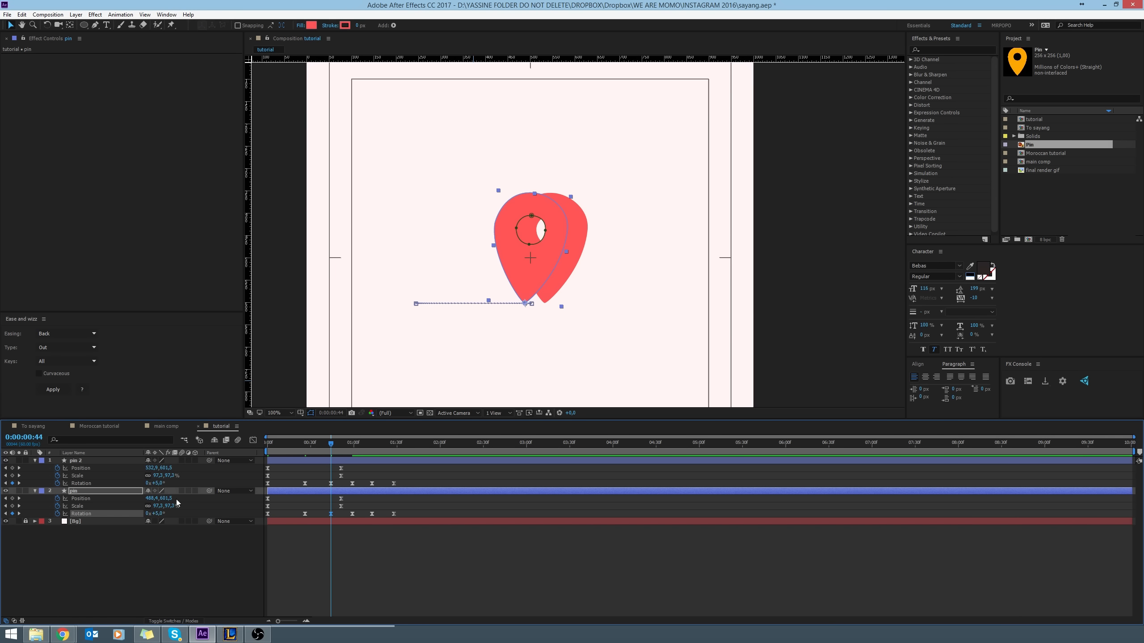
text(-5)
key(Return)
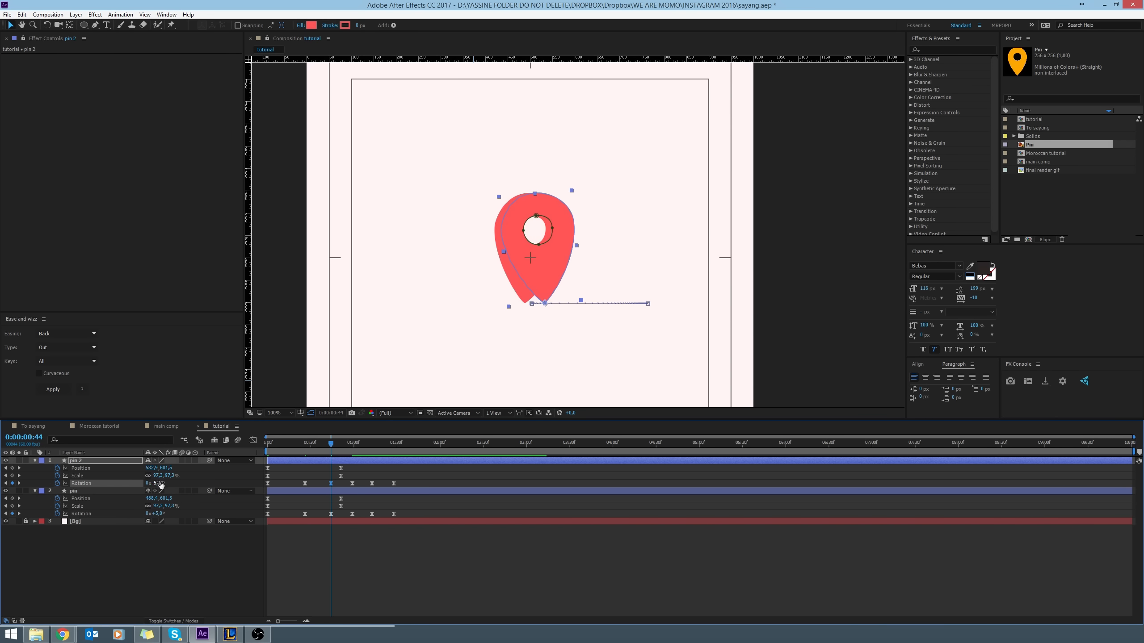
drag(332, 448, 207, 444)
key(space)
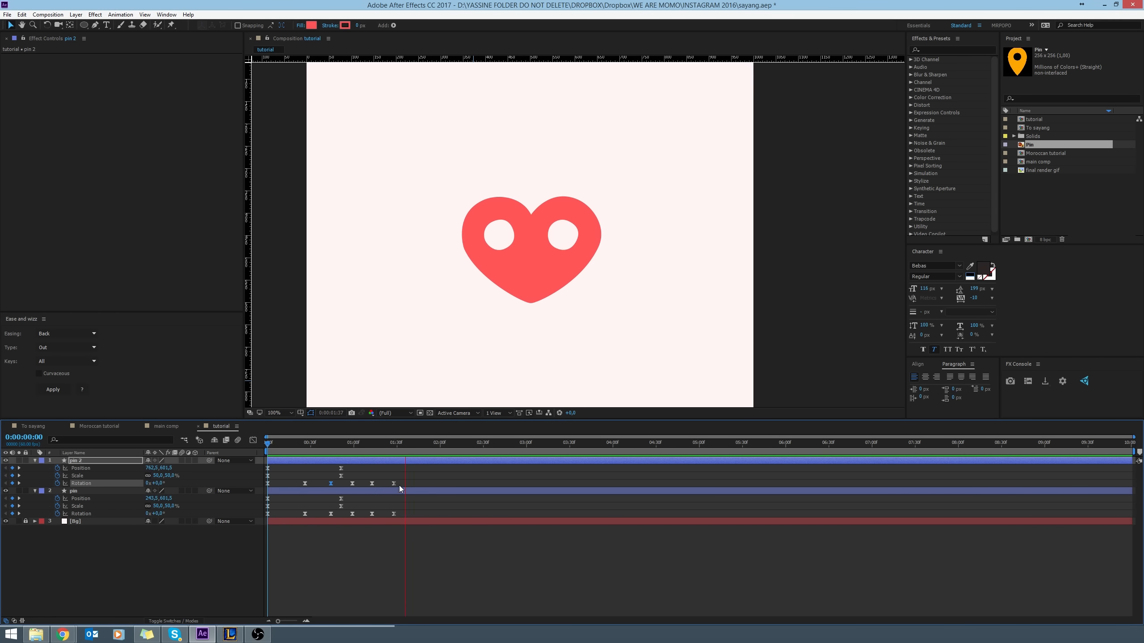
Delay both pins' final rotation keyframes to just past 0:00:01:30, previewing the timing while adjusting.
drag(402, 445, 411, 484)
click(417, 471)
drag(391, 444, 266, 447)
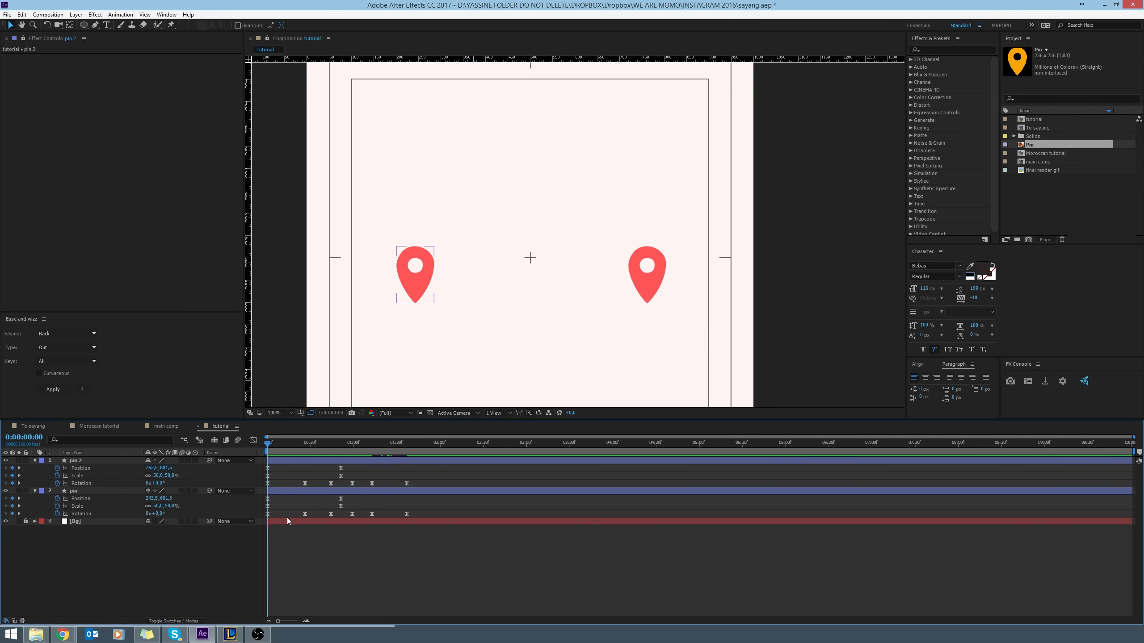
key(space)
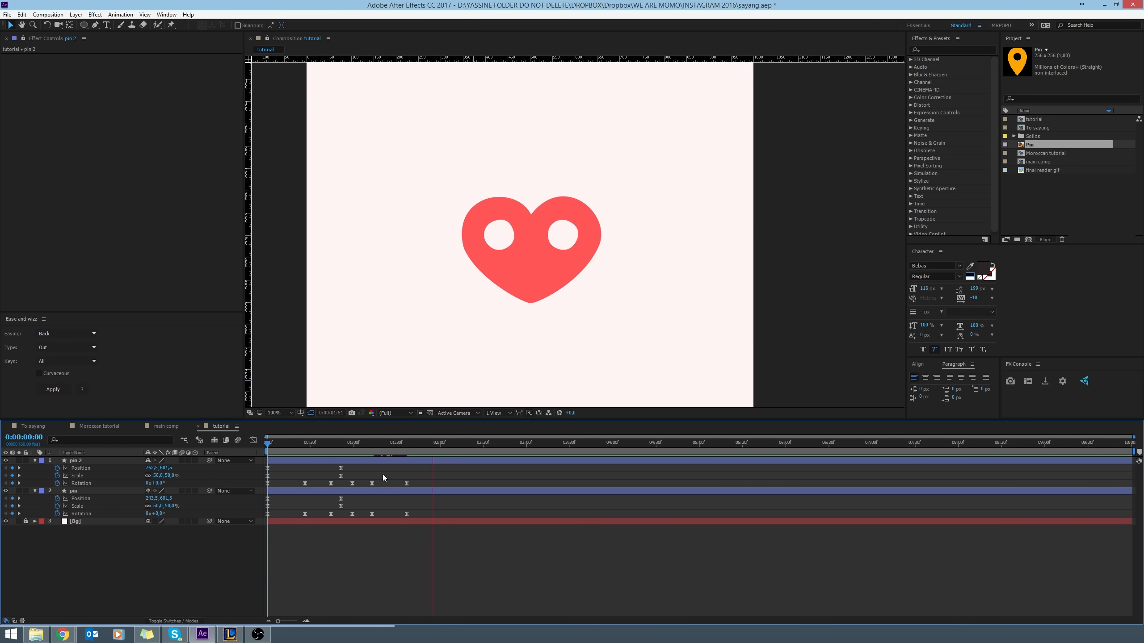
click(391, 447)
drag(416, 481, 402, 526)
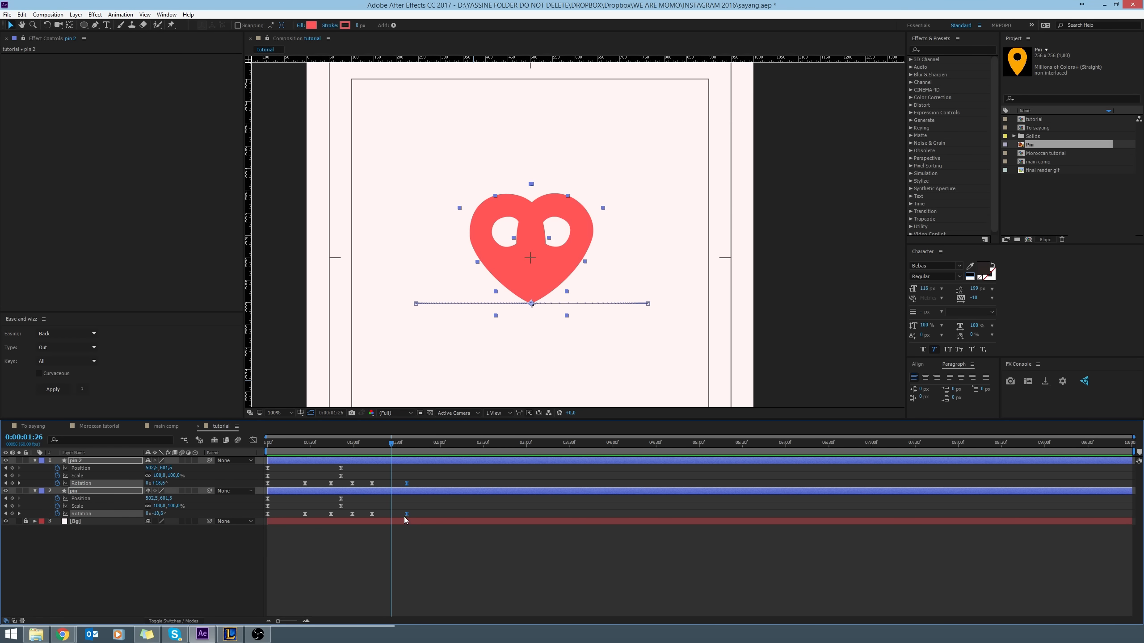
mouse_move(405, 484)
mouse_down()
mouse_move(417, 479)
mouse_move(399, 488)
mouse_up()
In the speed graph, lengthen the incoming ease of both pins' final rotation keyframes, play it back and return to the keyframe view.
click(254, 440)
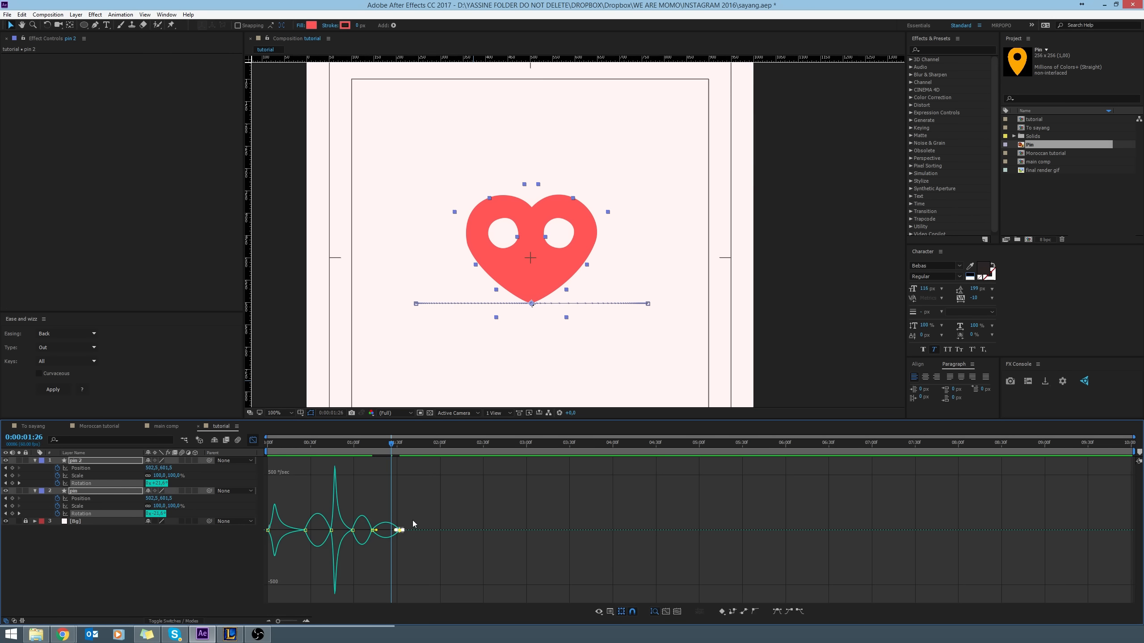
drag(396, 531, 390, 530)
key(space)
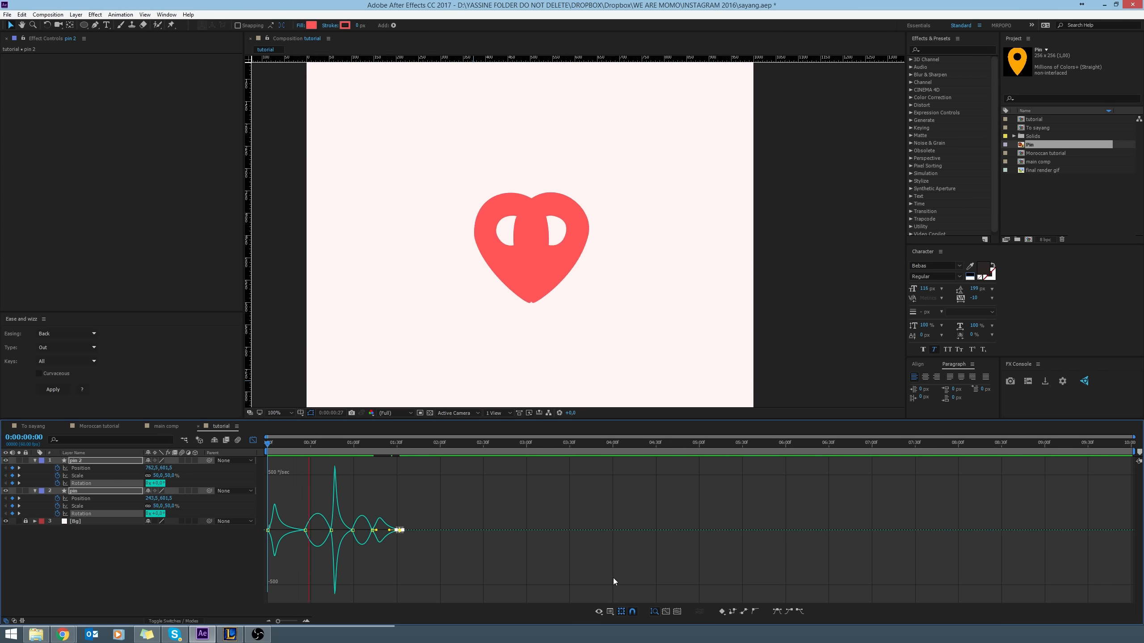
key(space)
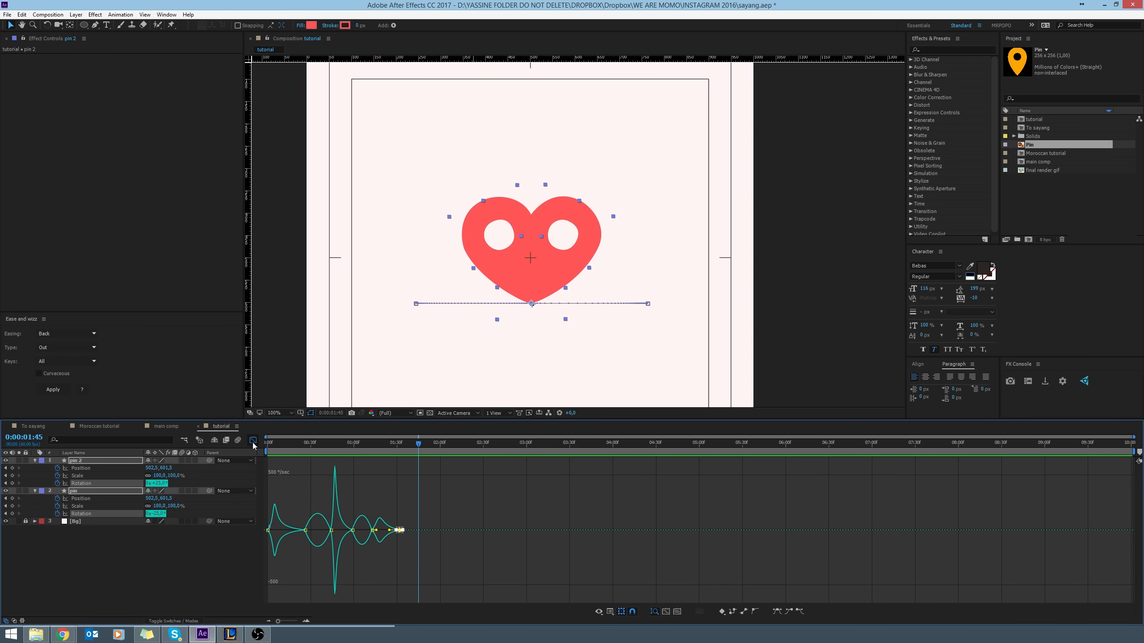
click(252, 440)
click(534, 569)
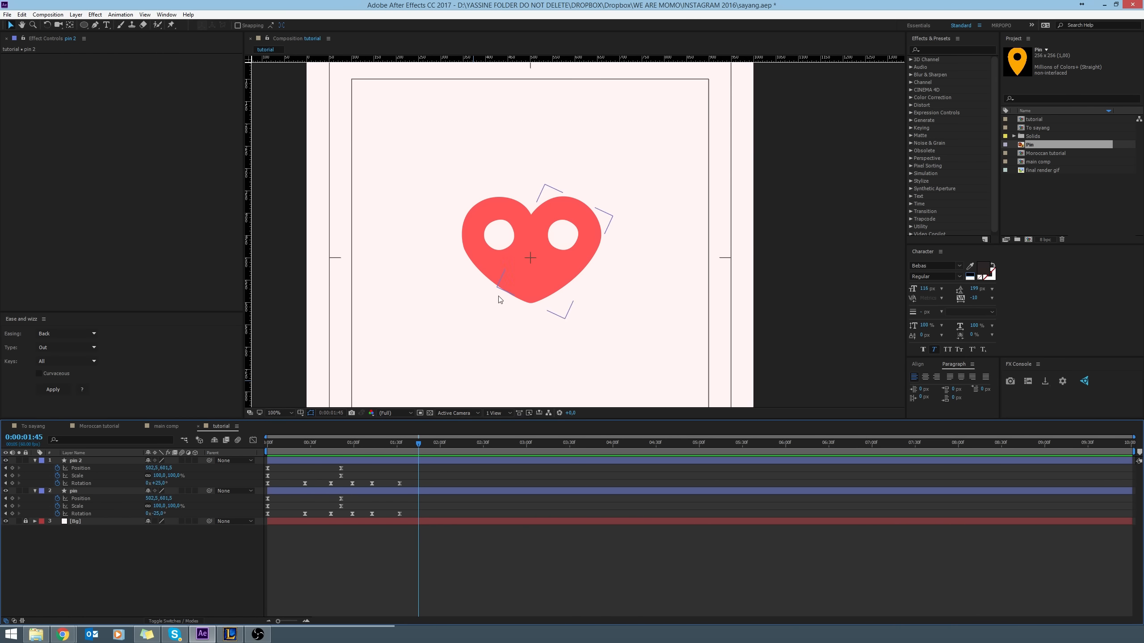
Activate the Pen tool and set the shape fill to a muted, desaturated pink for the pin's shadow.
click(95, 25)
scroll(508, 219, up, 1)
drag(502, 277, 541, 207)
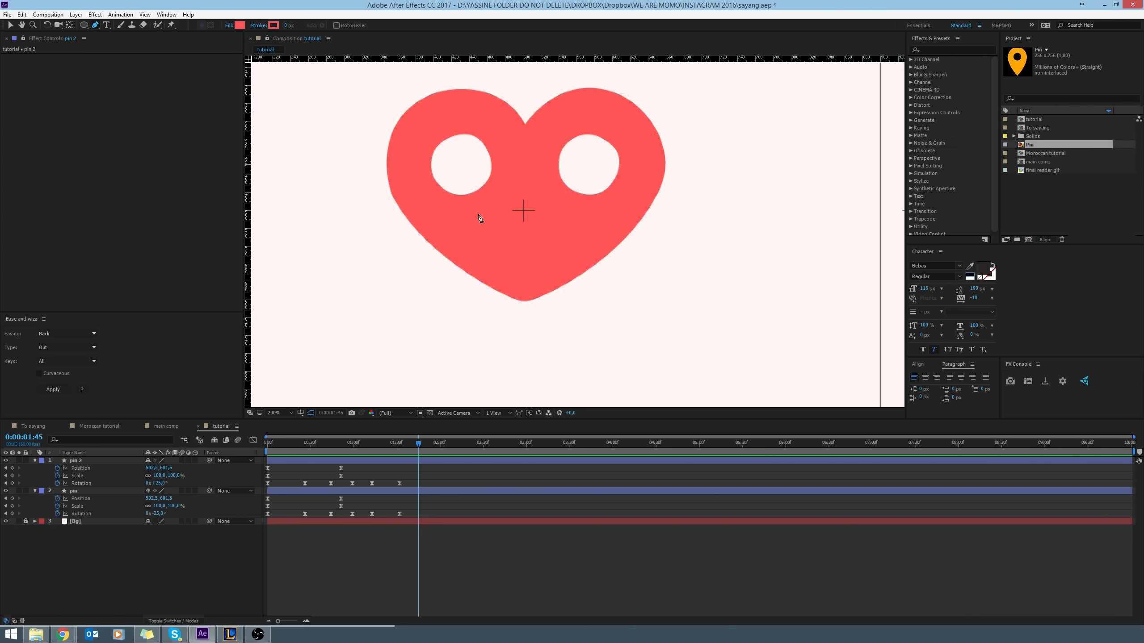
click(238, 26)
drag(847, 292, 847, 288)
click(1018, 277)
At frame 0, draw a flat, closed ellipse around the left pin's tip with the Pen tool as its shadow.
scroll(554, 264, up, 1)
drag(325, 445, 267, 445)
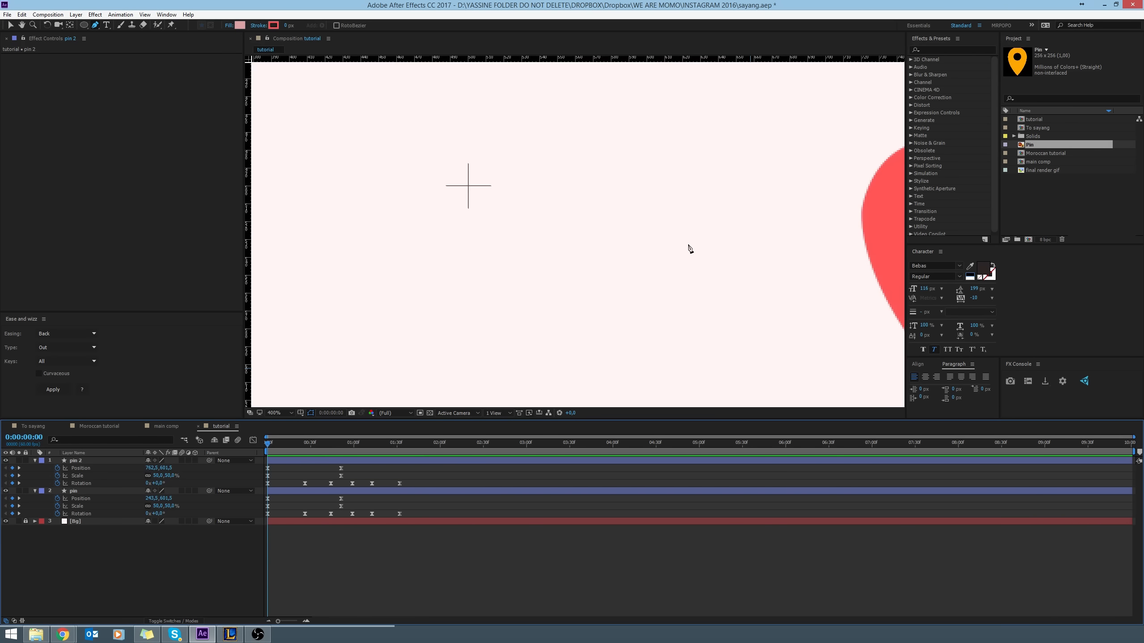
scroll(688, 248, down, 3)
scroll(596, 268, up, 3)
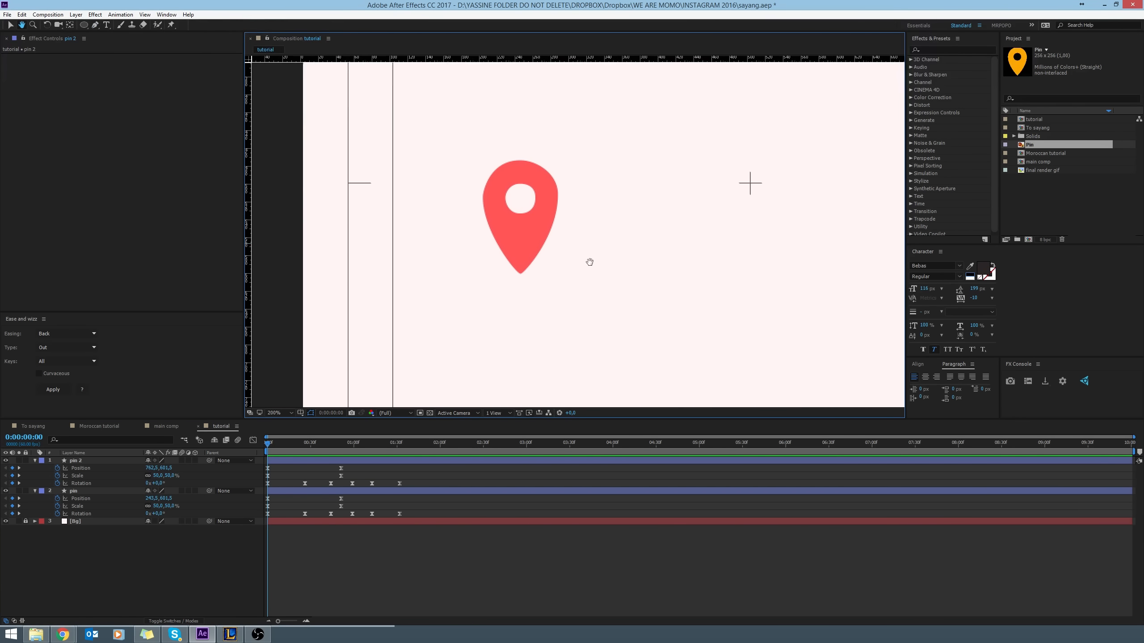
drag(521, 265, 529, 251)
scroll(517, 271, up, 2)
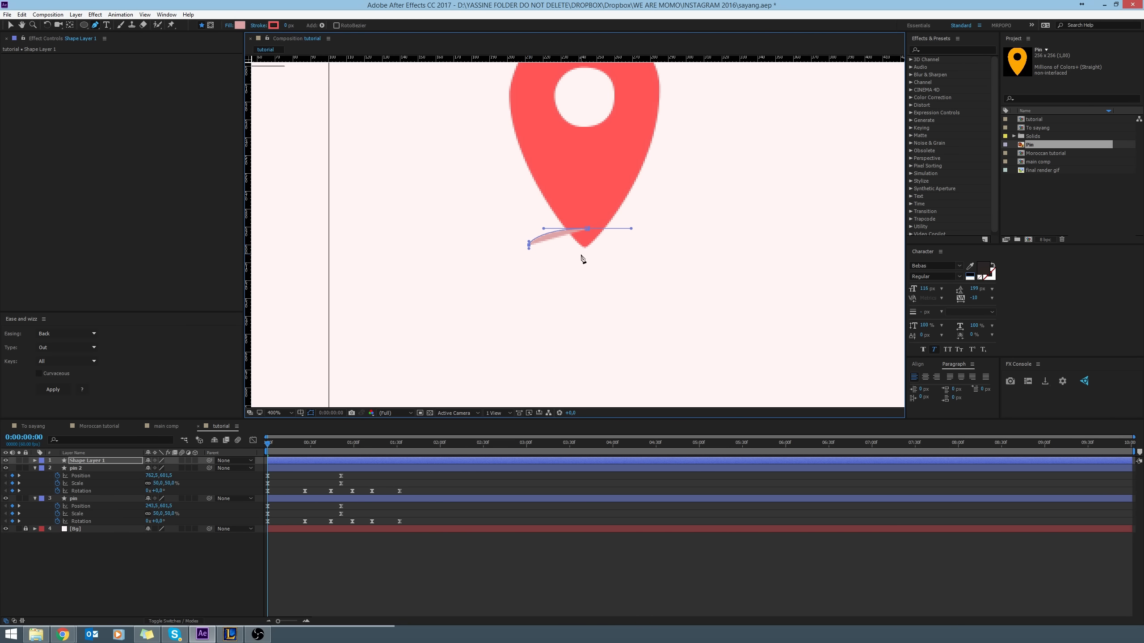
drag(584, 261, 624, 264)
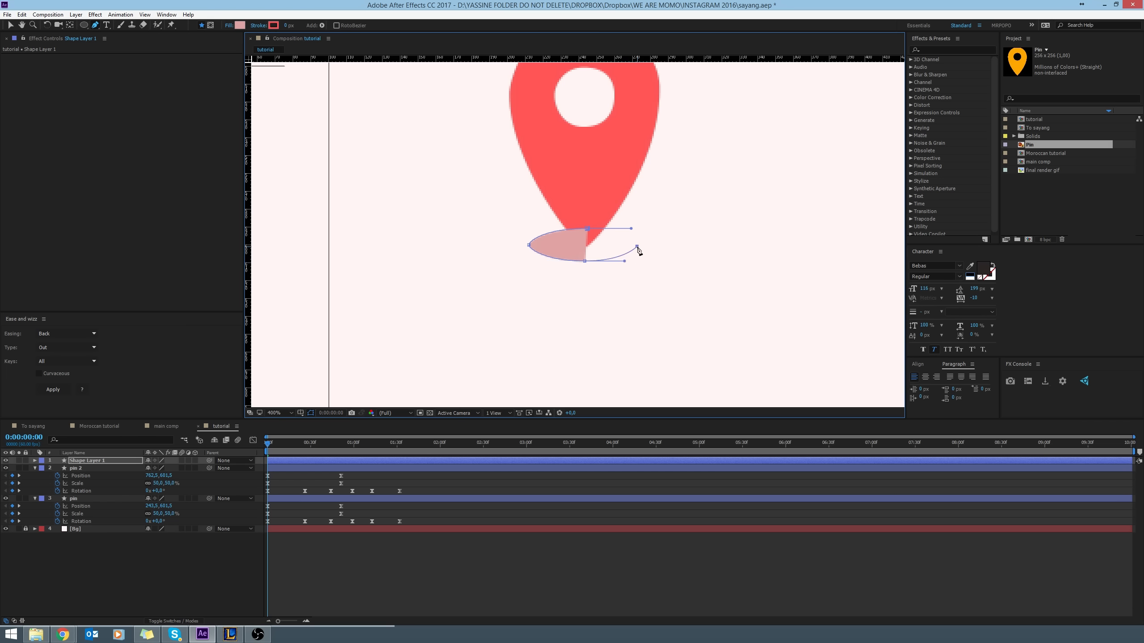
drag(637, 247, 636, 241)
click(588, 230)
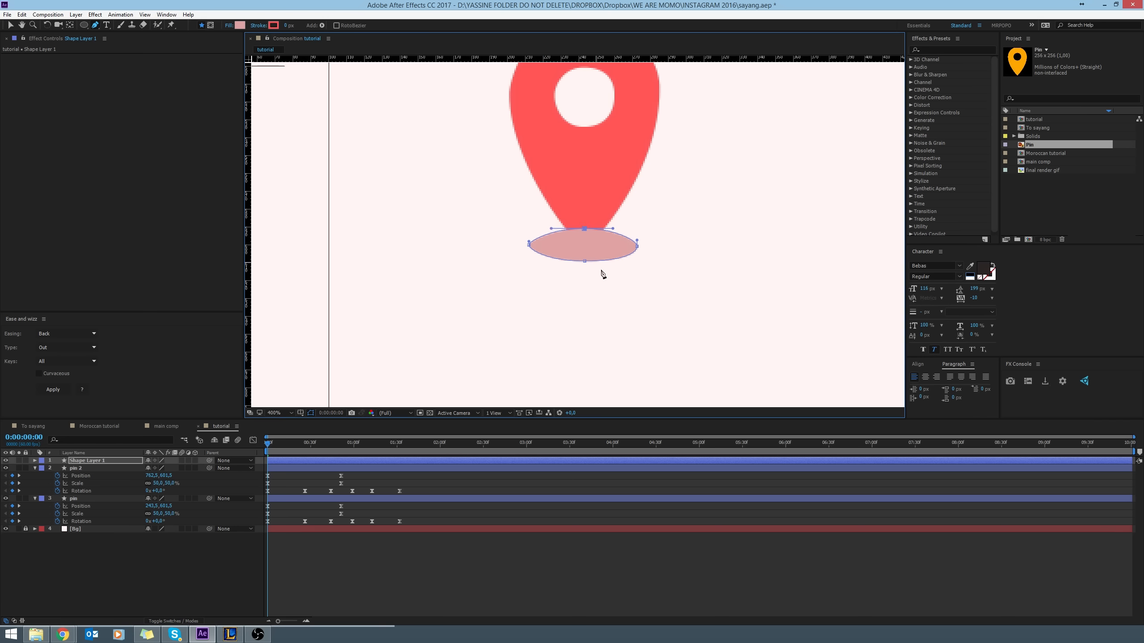
click(584, 261)
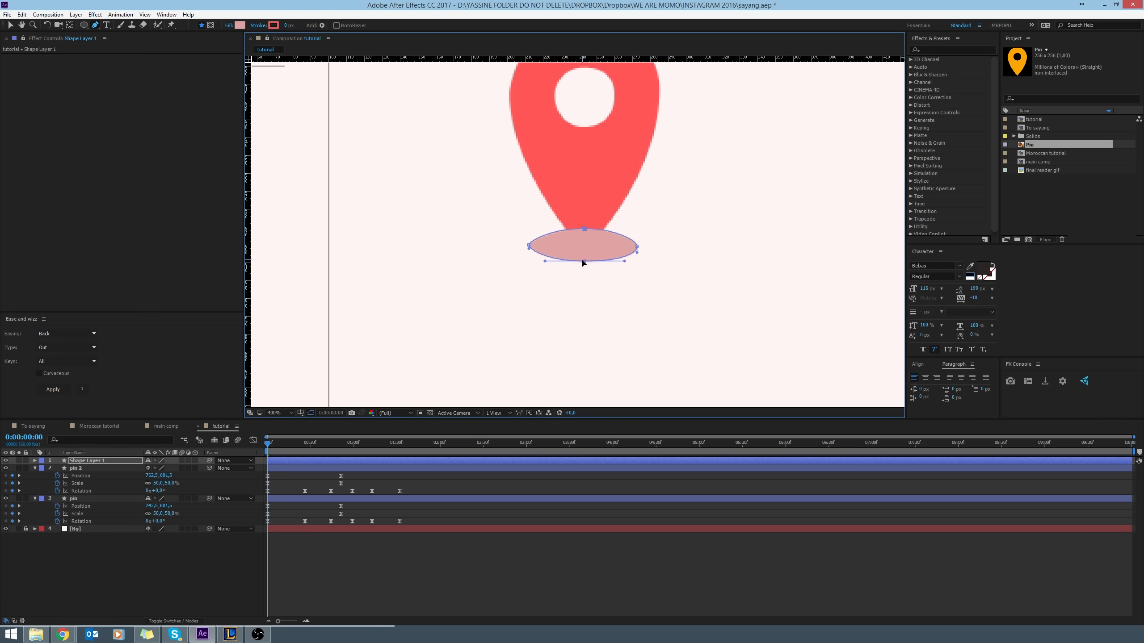
click(447, 557)
Move the ellipse's layer below both pin layers, just above the background, and rename it Shadow 1.
click(89, 460)
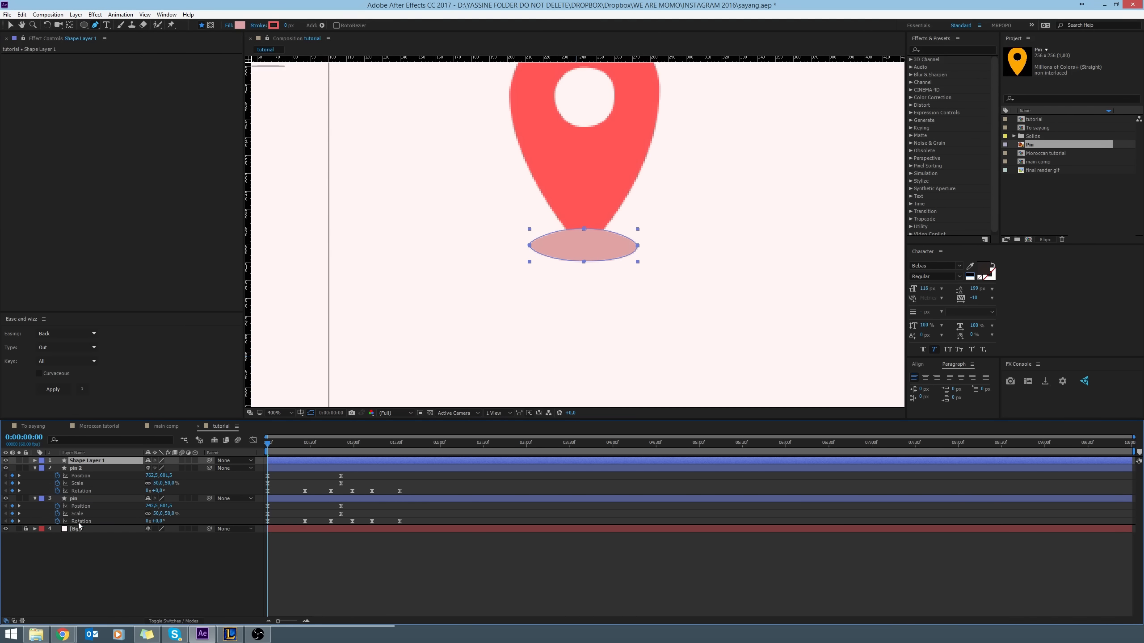
drag(78, 525, 79, 525)
key(Return)
text(Shadow)
key(Return)
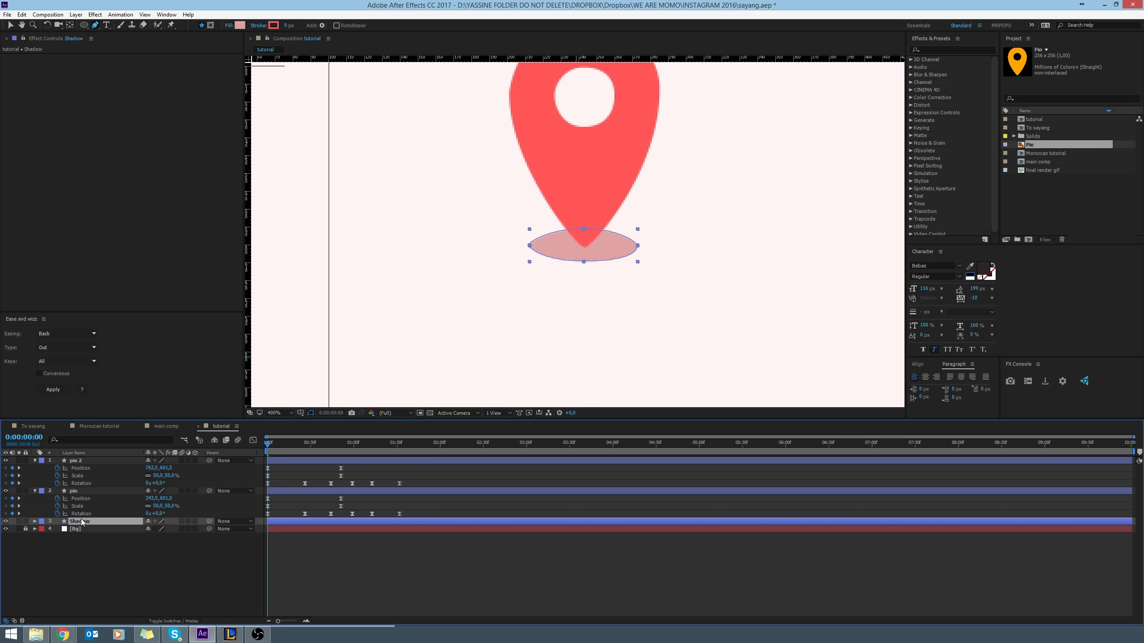
key(Return)
text(1)
key(Return)
scroll(588, 276, down, 3)
scroll(588, 273, up, 1)
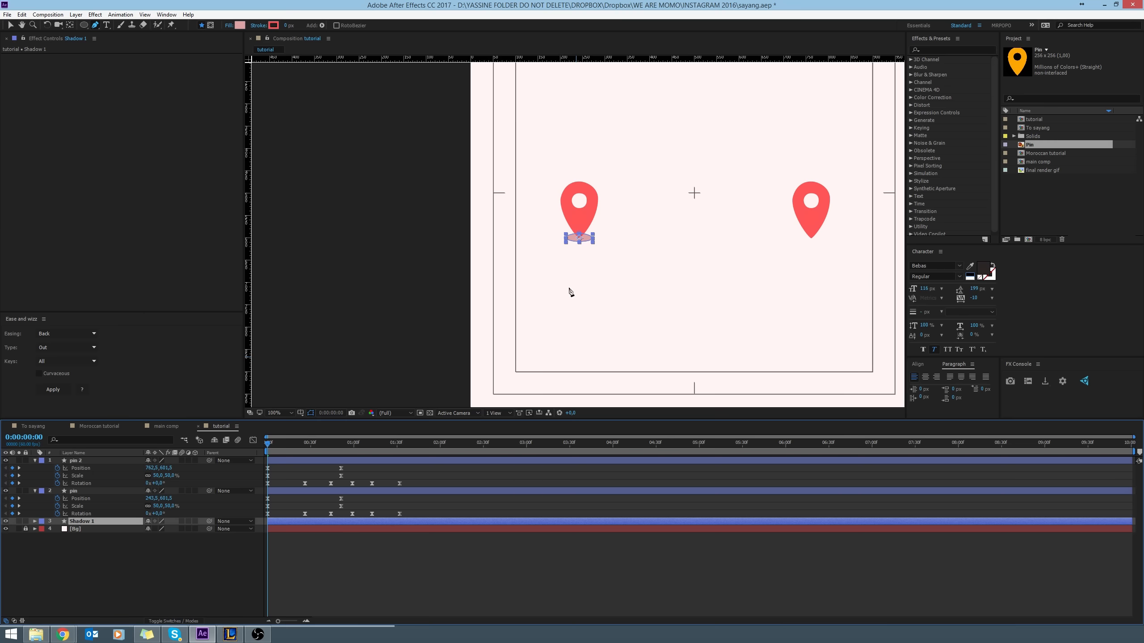
Save the project and deselect the Shadow 1 layer.
scroll(580, 252, up, 3)
scroll(678, 236, down, 3)
click(164, 539)
click(74, 522)
key(ctrl+s)
click(186, 600)
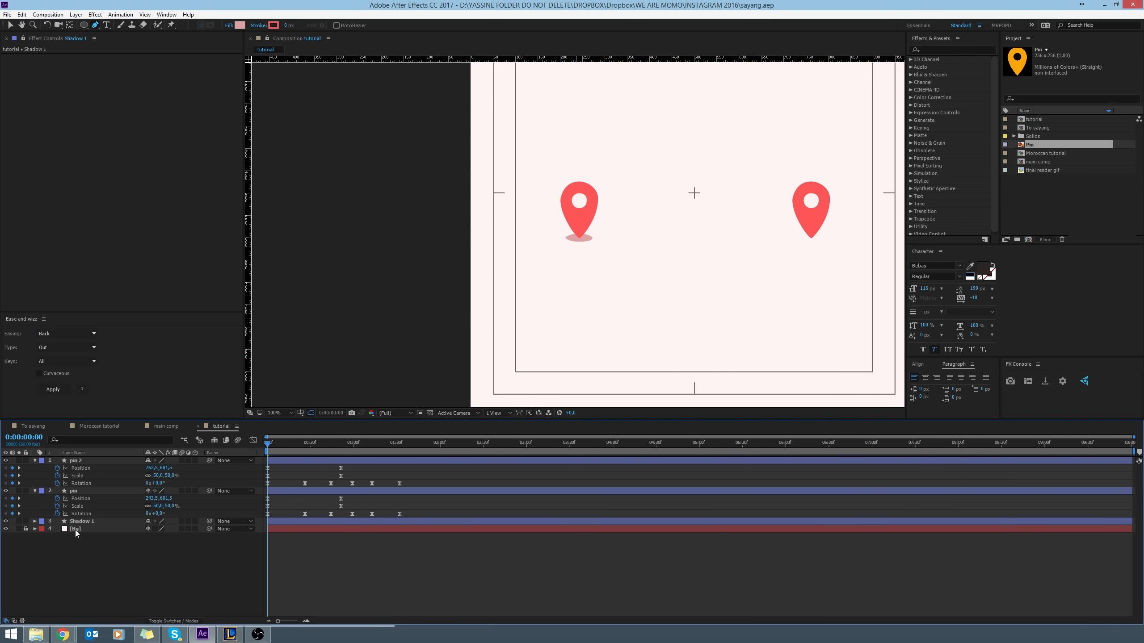
Duplicate the Shadow 1 layer and move the copy horizontally so it sits beneath the right pin's tip.
click(83, 523)
key(ctrl+d)
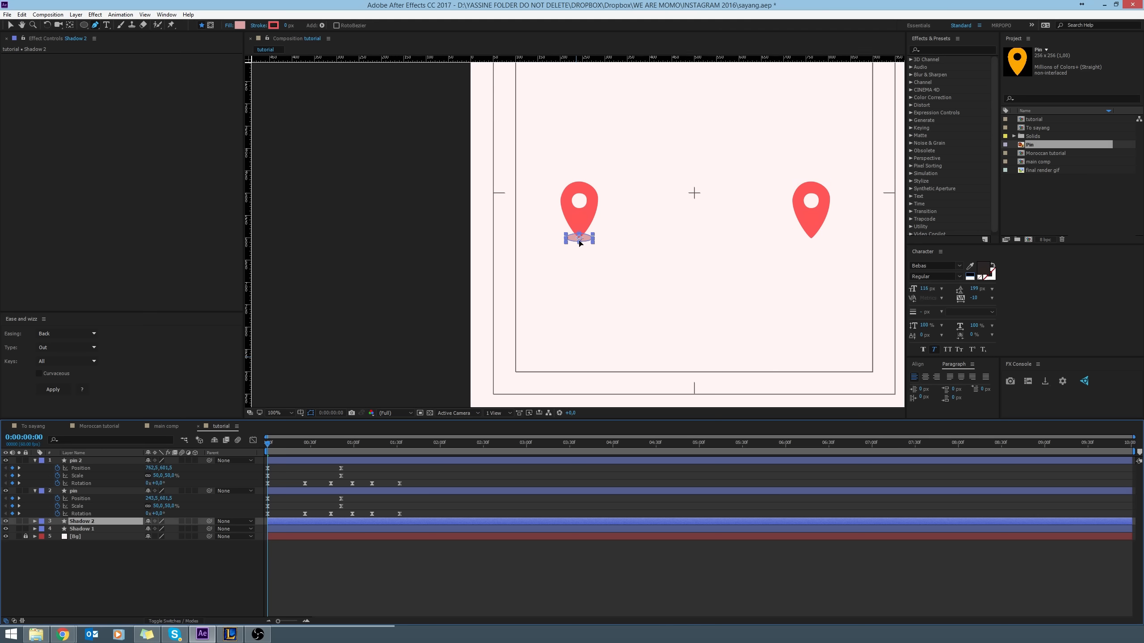
key(v)
drag(580, 243, 810, 249)
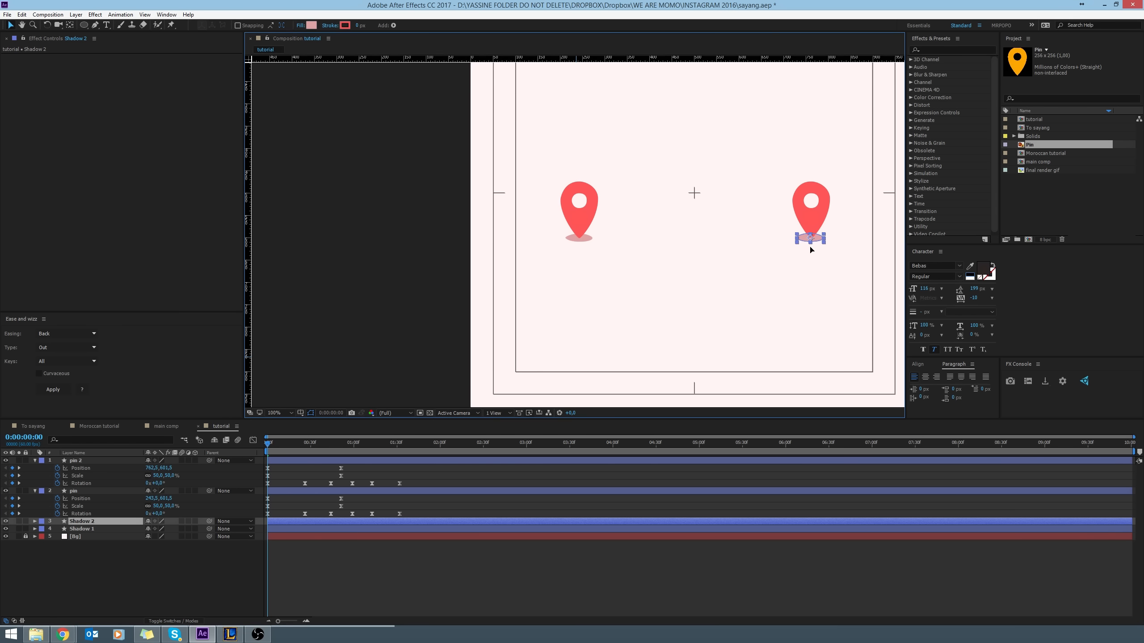
click(808, 257)
key(period)
key(comma)
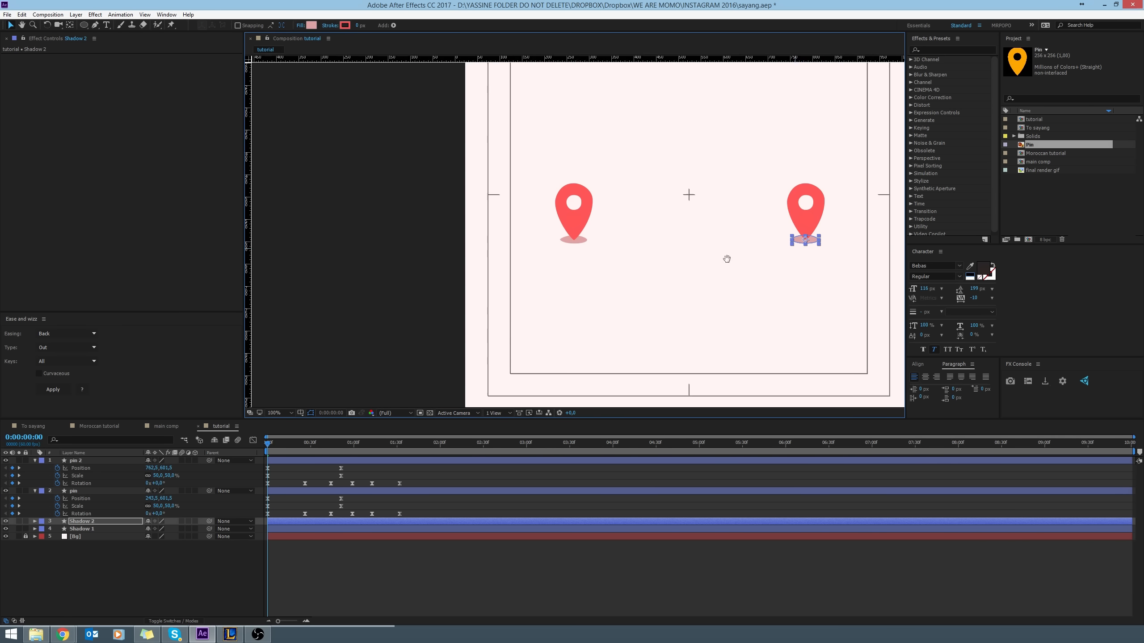
click(437, 569)
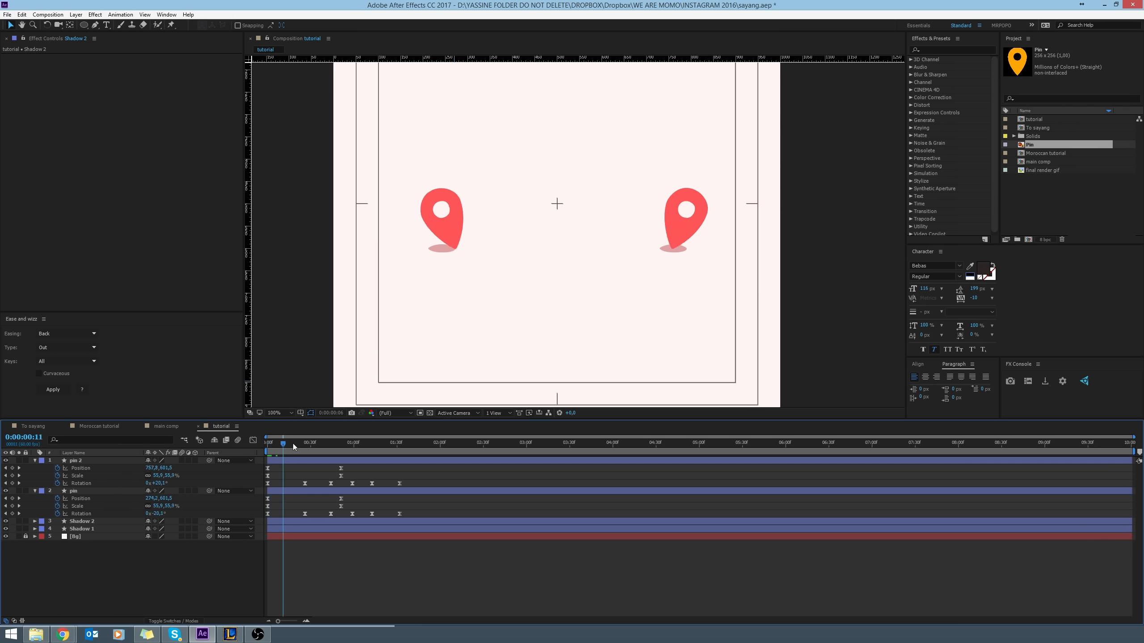
Try parenting Shadow 2 to pin 2 and Shadow 1 to pin, and play back the animation.
mouse_move(267, 439)
mouse_down()
mouse_move(404, 435)
mouse_move(268, 432)
mouse_up()
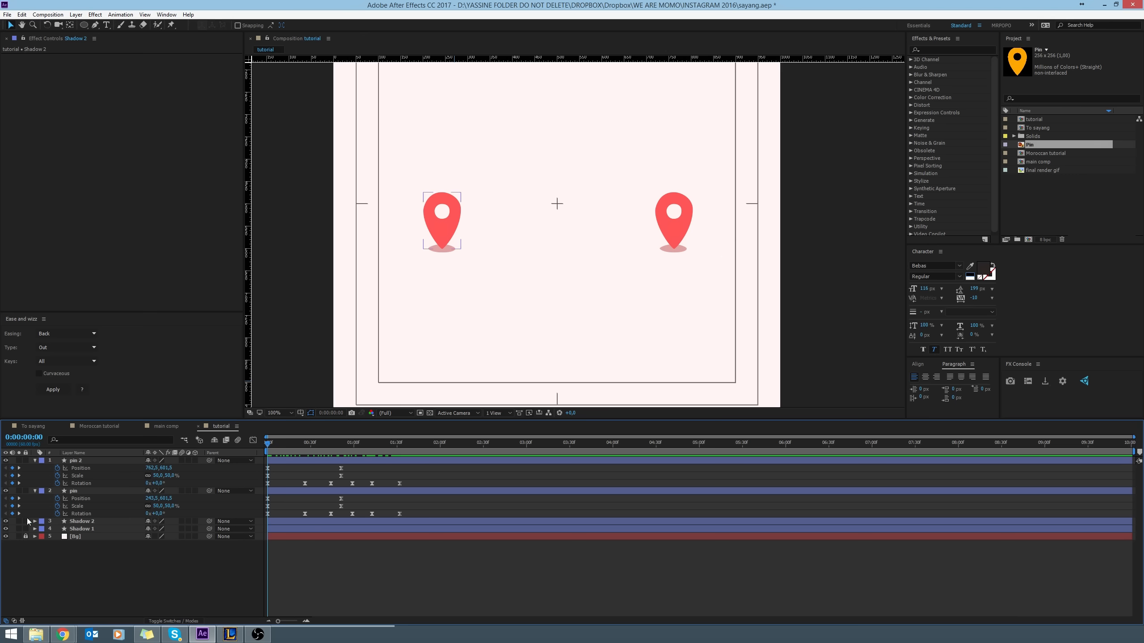
click(119, 520)
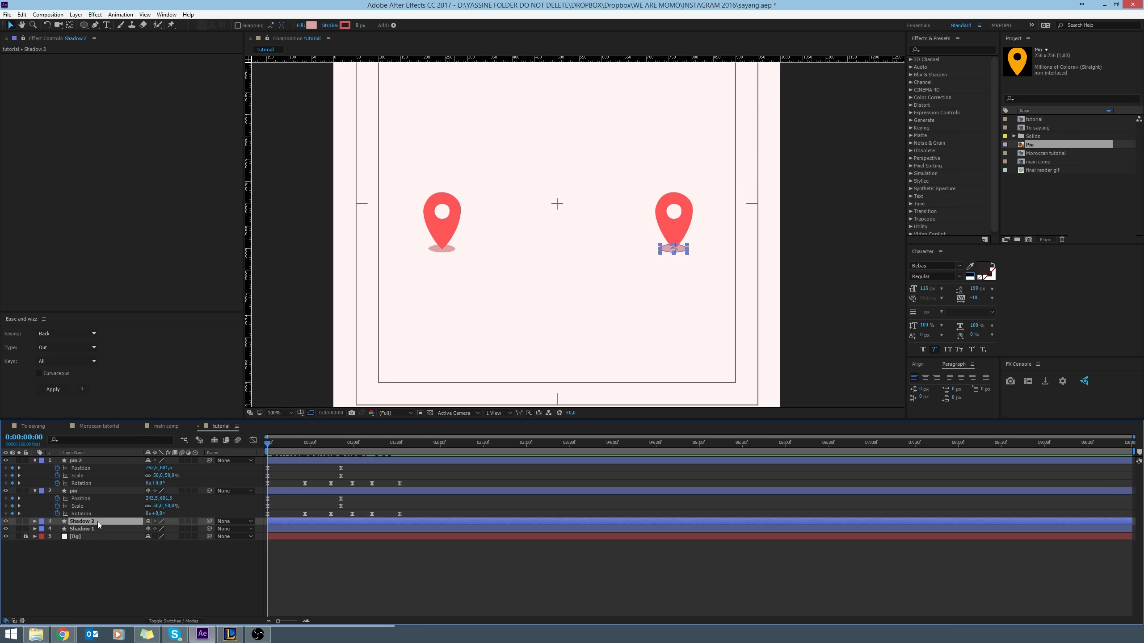
drag(209, 521, 76, 462)
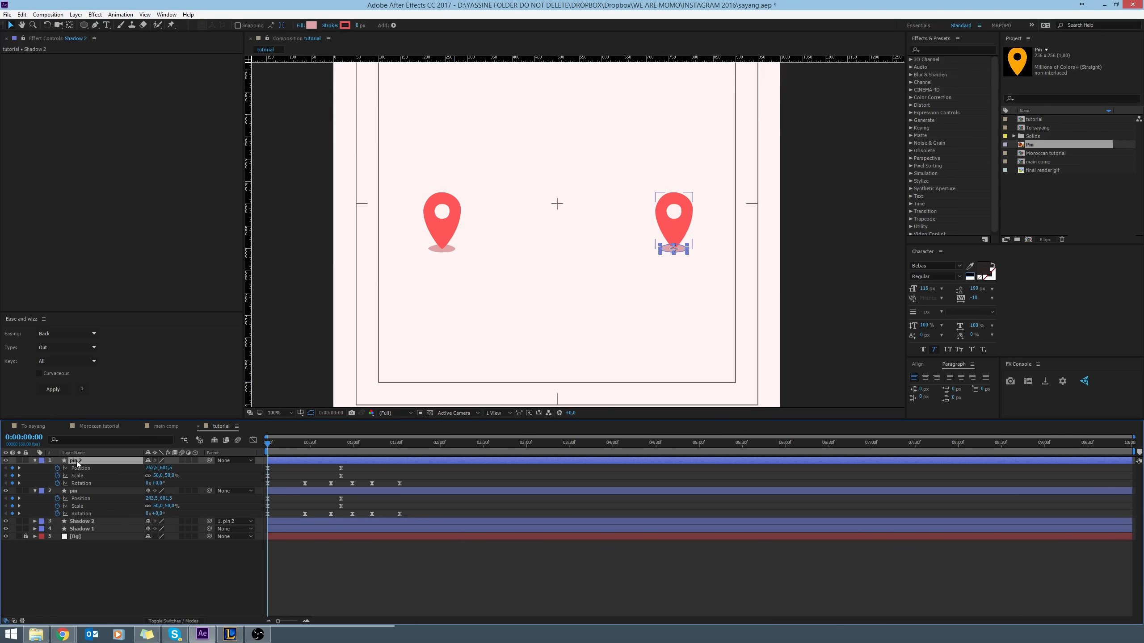
click(78, 492)
drag(209, 528, 76, 491)
click(427, 556)
key(space)
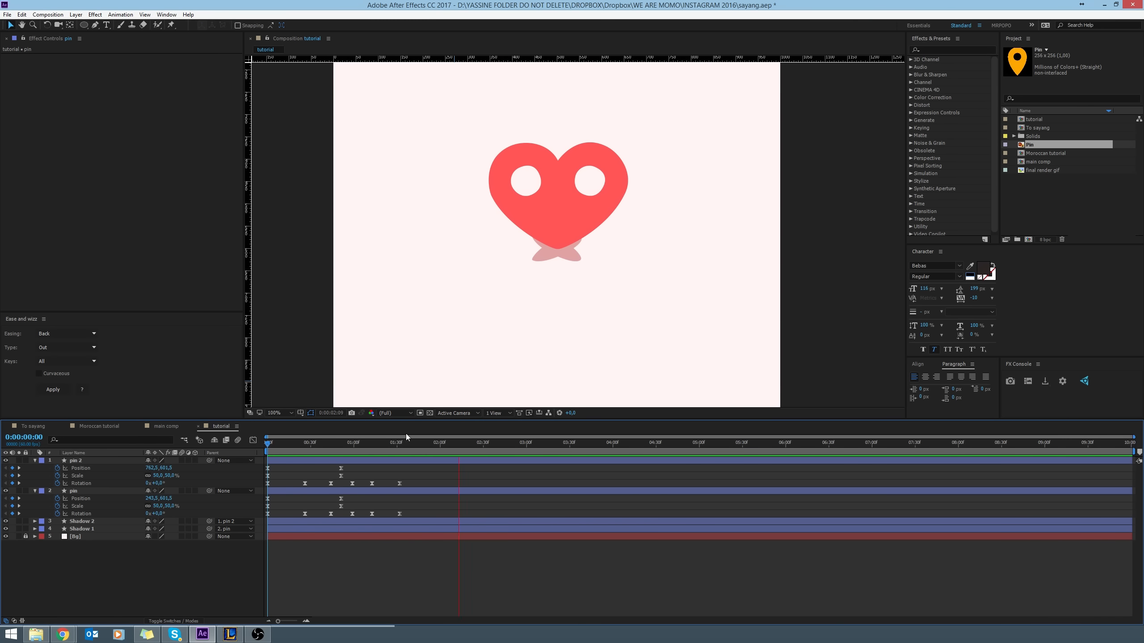
key(space)
key(space)
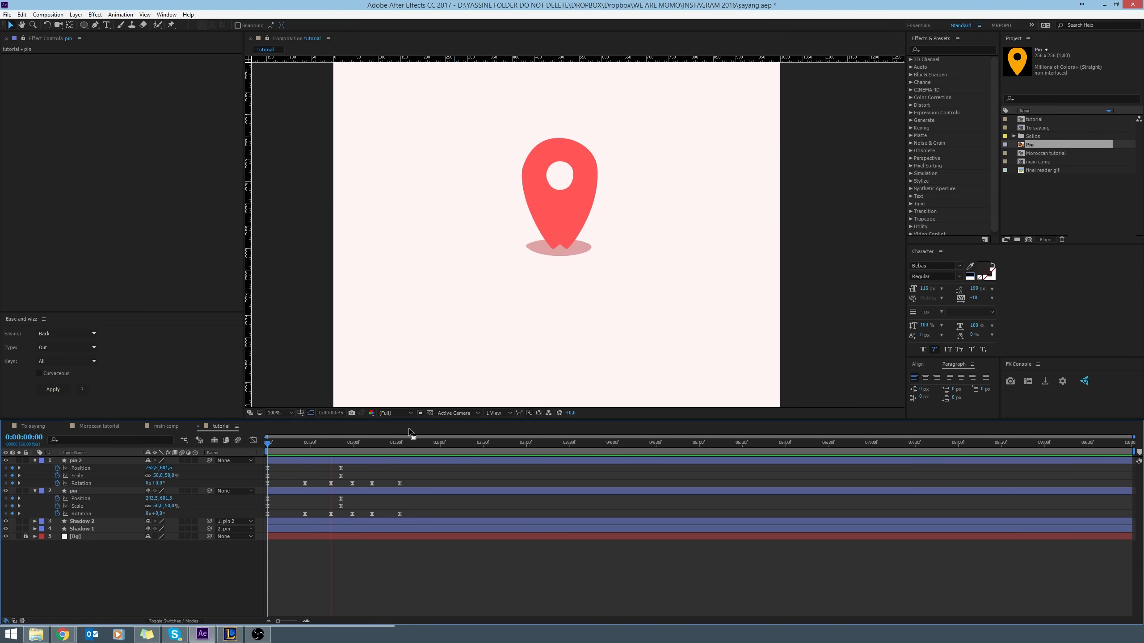
key(space)
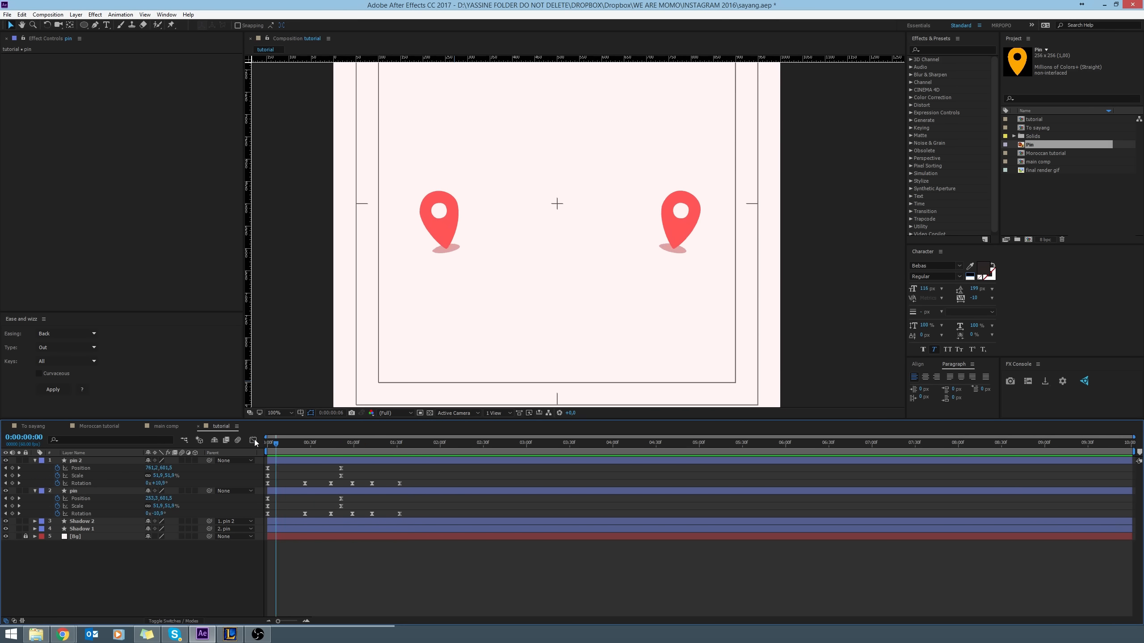
Set the parent of both shadow layers back to None.
click(230, 521)
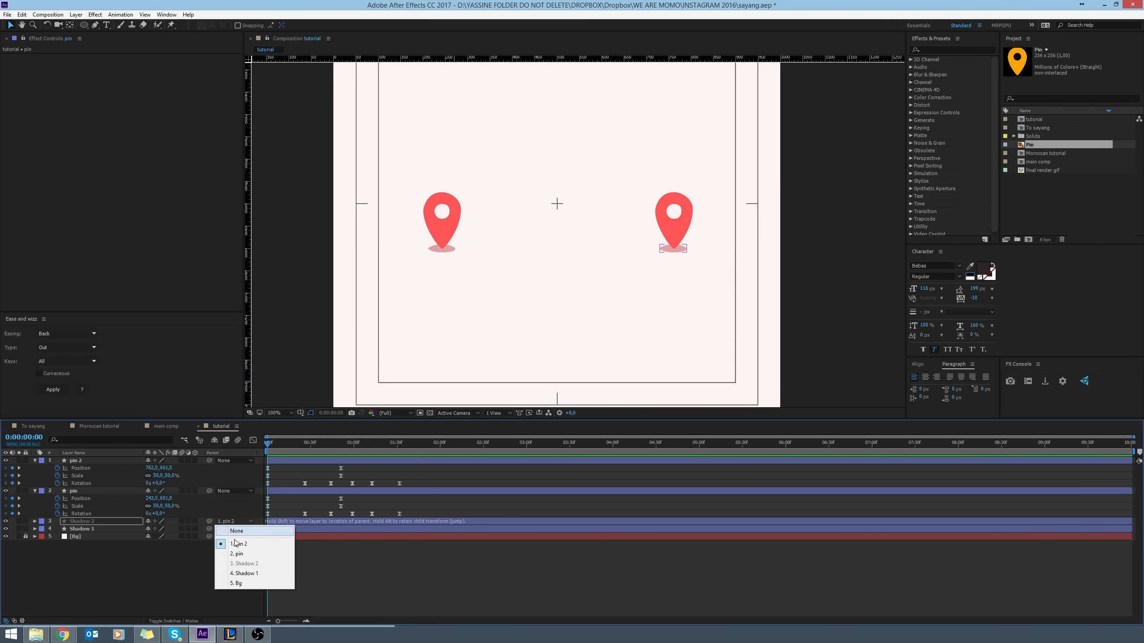
click(236, 531)
click(229, 529)
click(236, 538)
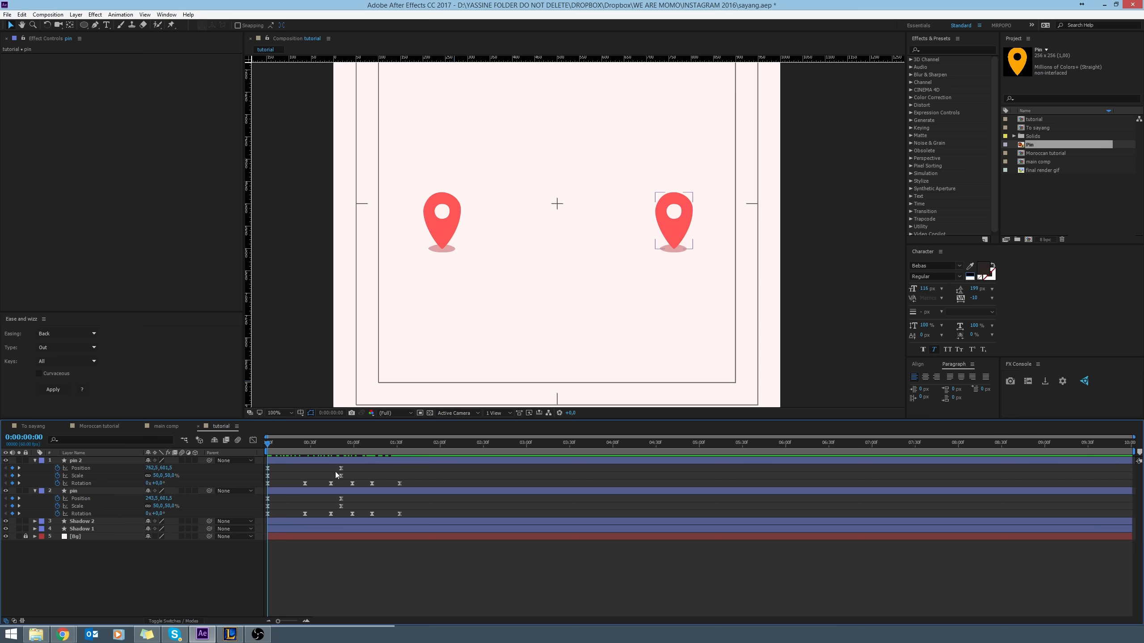
At frame 0, add Position keyframes to both Shadow 2 and Shadow 1.
click(91, 522)
shift+click(92, 529)
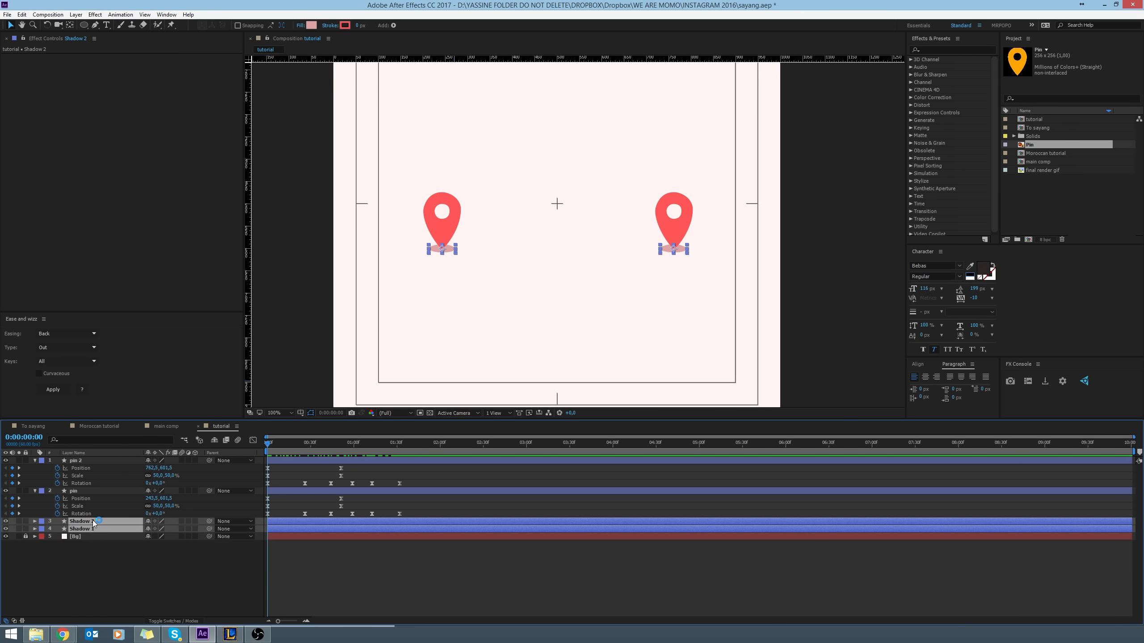
key(p)
click(58, 530)
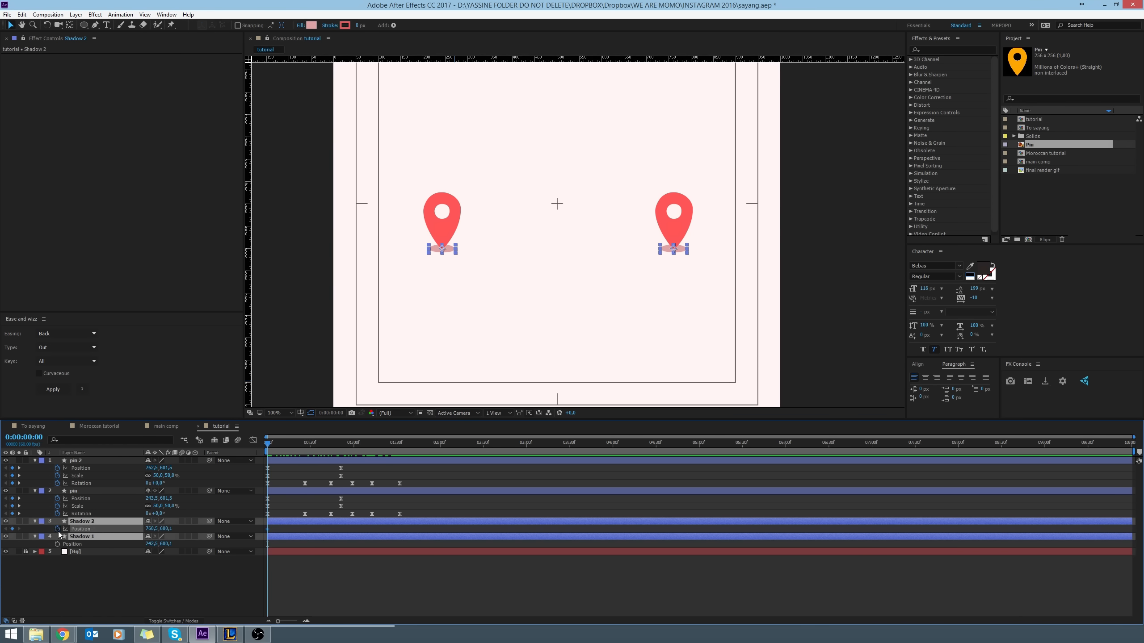
At frame 51, move both shadows horizontally to the centre beneath the heart's tip, creating their end position keyframes.
drag(273, 443, 340, 441)
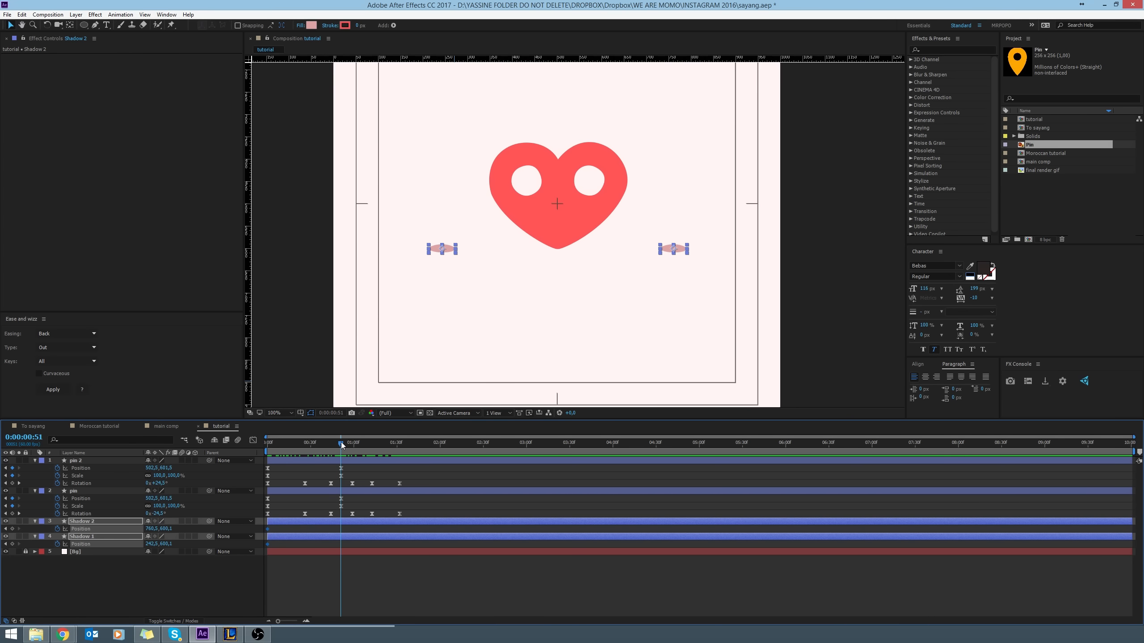
click(339, 550)
click(349, 462)
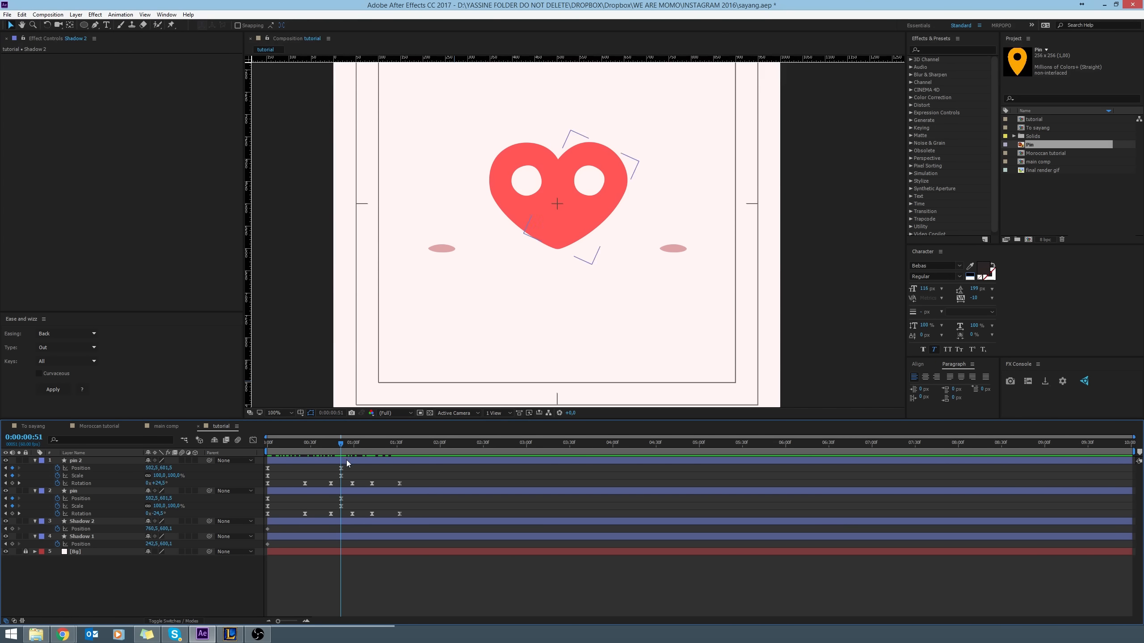
click(683, 251)
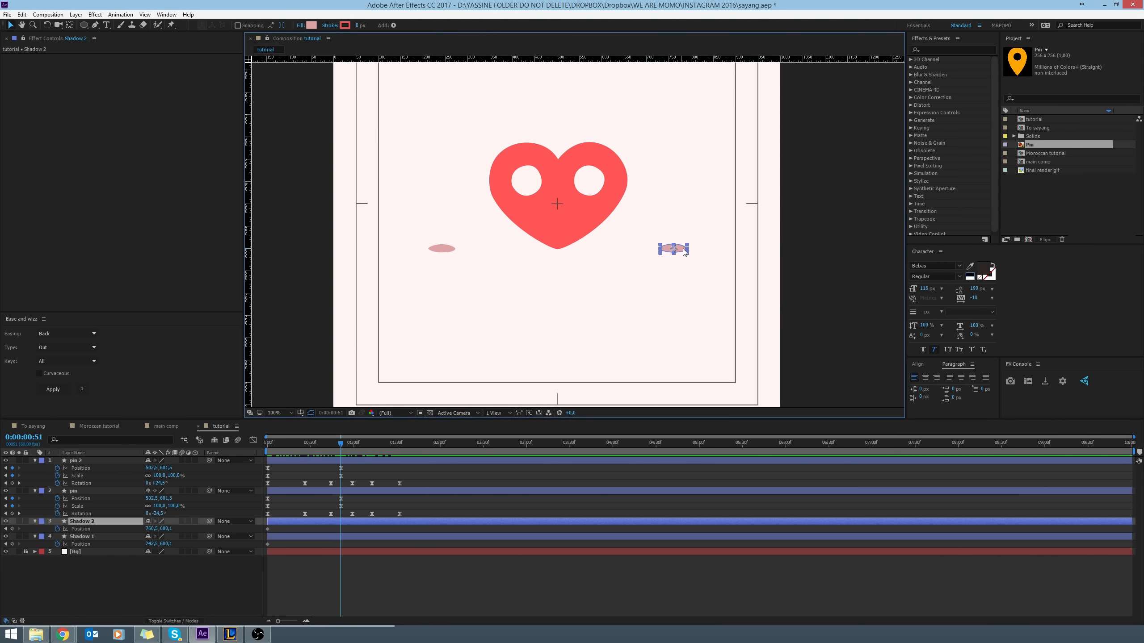
drag(681, 251, 564, 251)
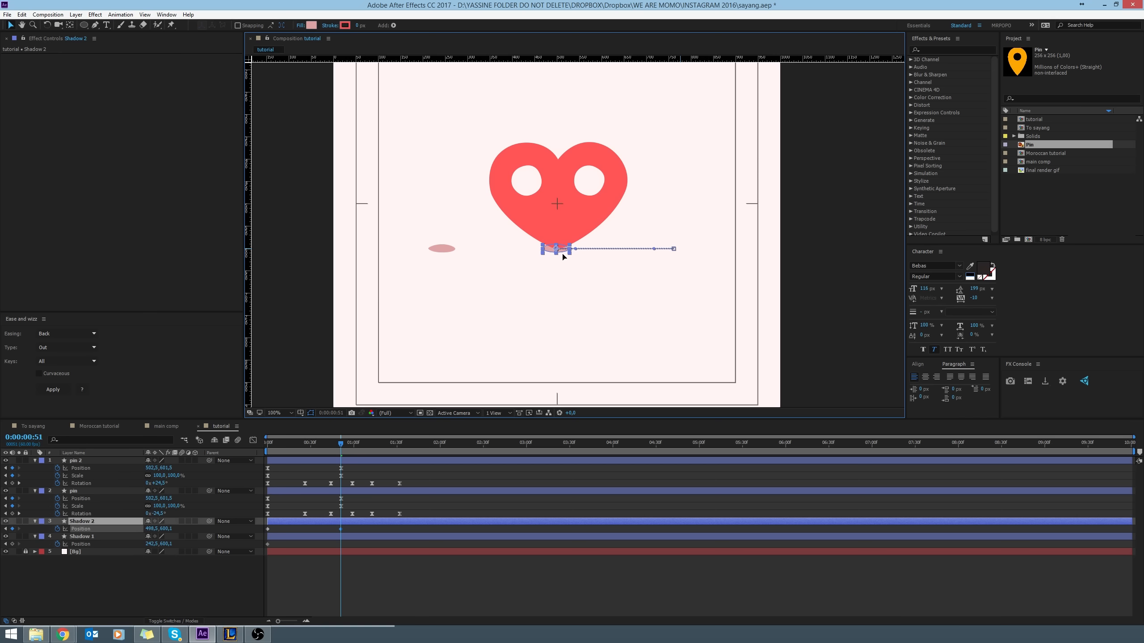
click(445, 249)
drag(438, 249, 556, 247)
key(period)
key(period)
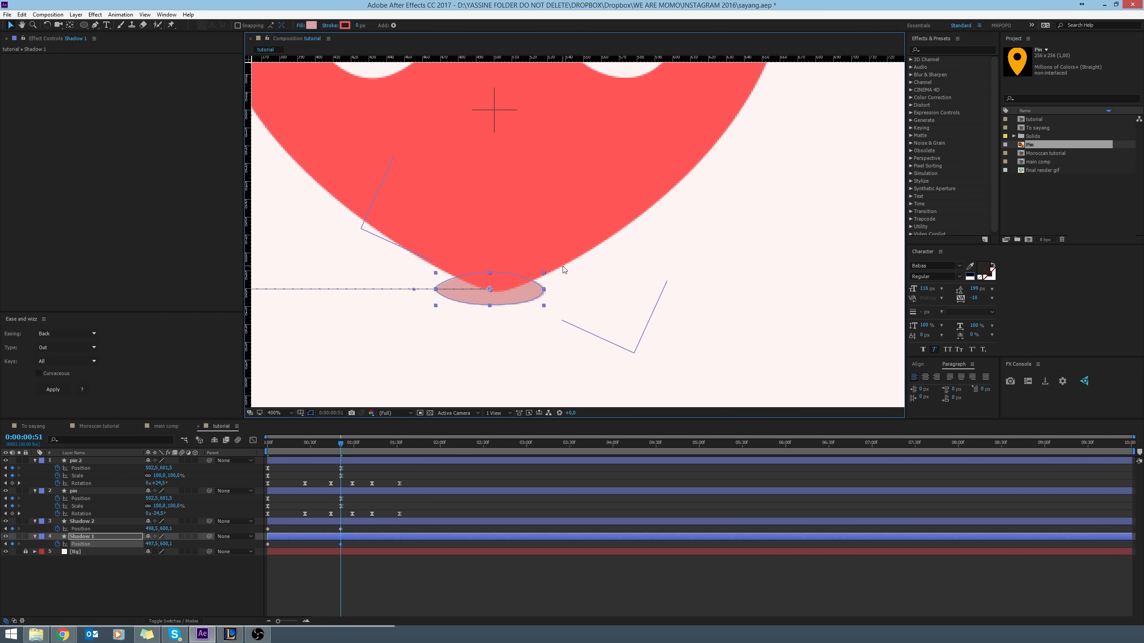
key(comma)
Ease both shadows' position keyframes, shape their speed graph to start slowly and peak near the end, and play it back.
drag(351, 531, 235, 585)
click(252, 440)
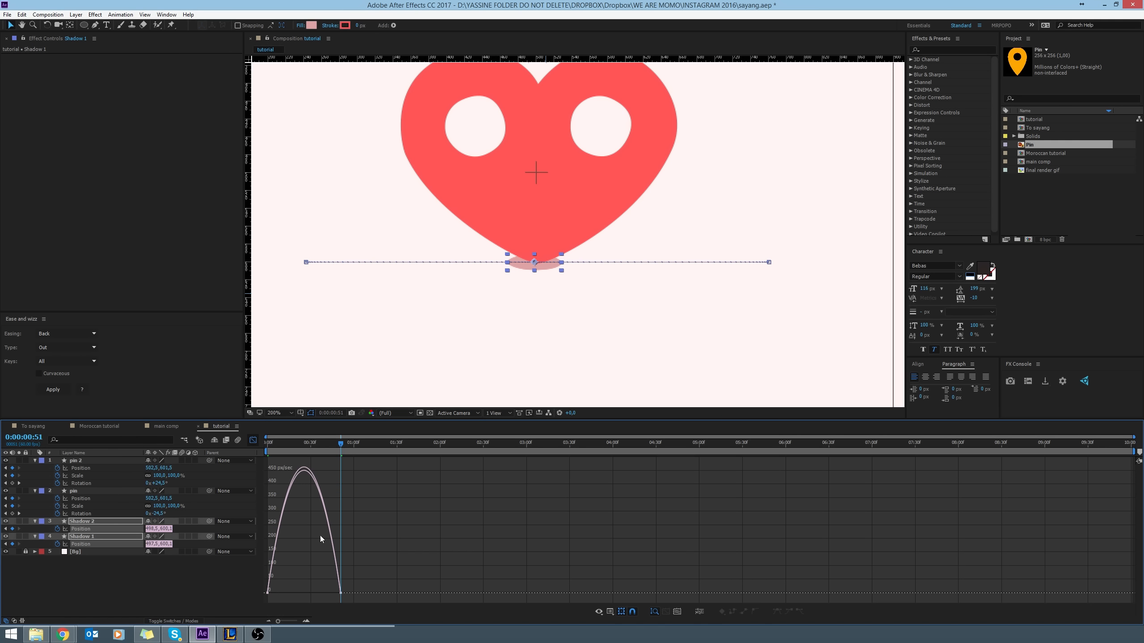
drag(363, 602, 304, 592)
click(267, 590)
key(Home)
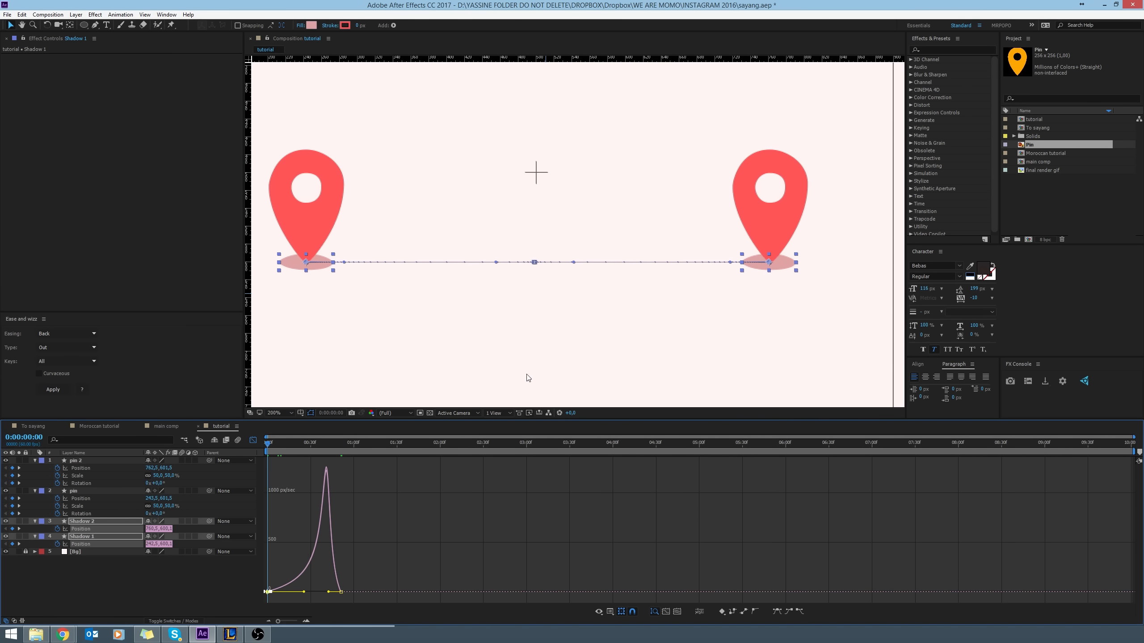
scroll(559, 346, down, 3)
scroll(559, 347, up, 2)
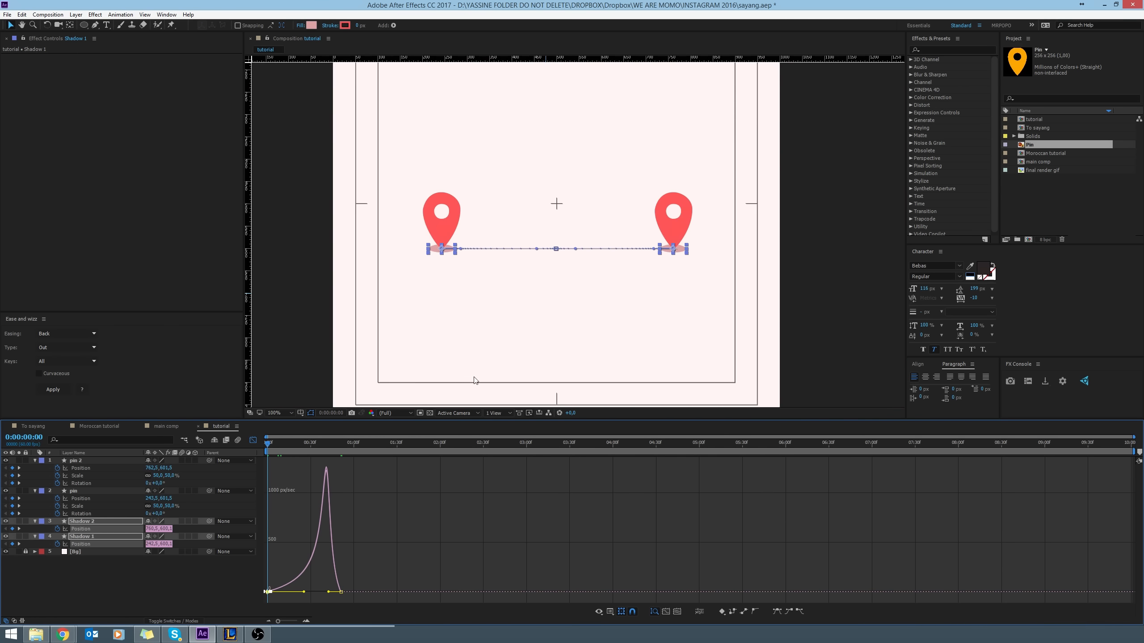
click(253, 441)
key(space)
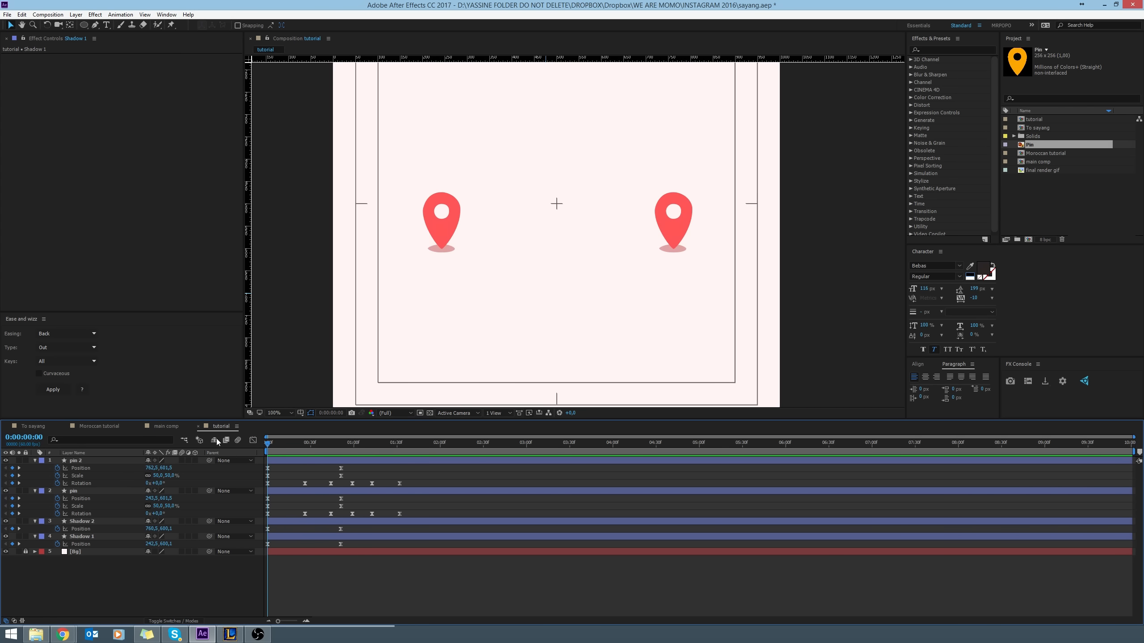
Try moving both shadows' end position keyframes a few frames earlier, and undo the shift.
drag(269, 444, 323, 449)
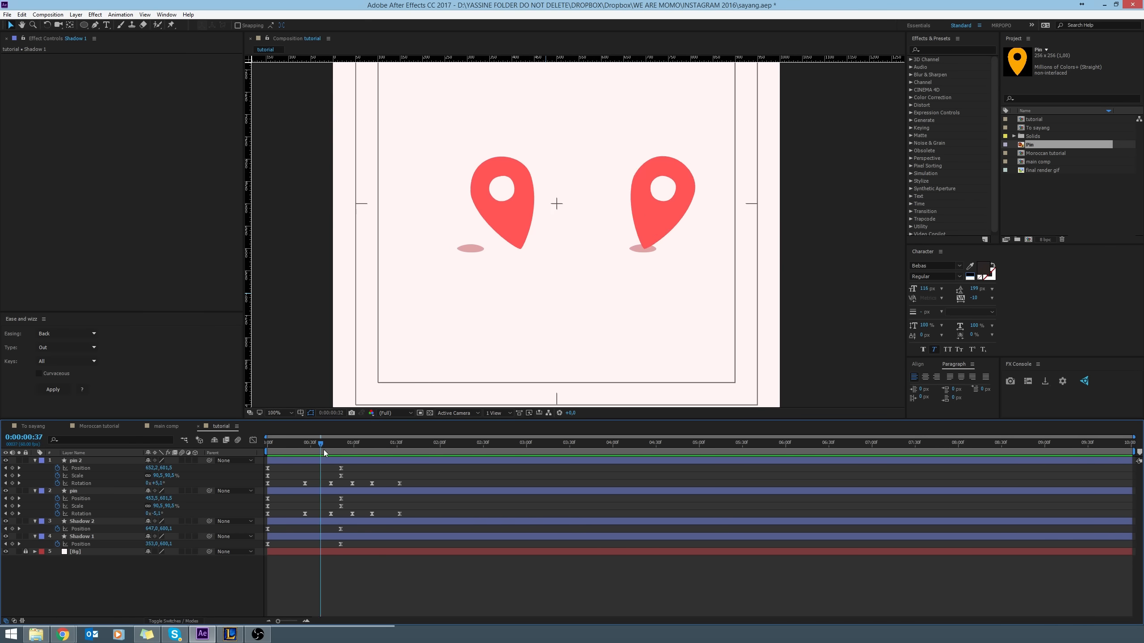
mouse_move(348, 527)
mouse_down()
mouse_move(337, 559)
mouse_move(333, 532)
mouse_up()
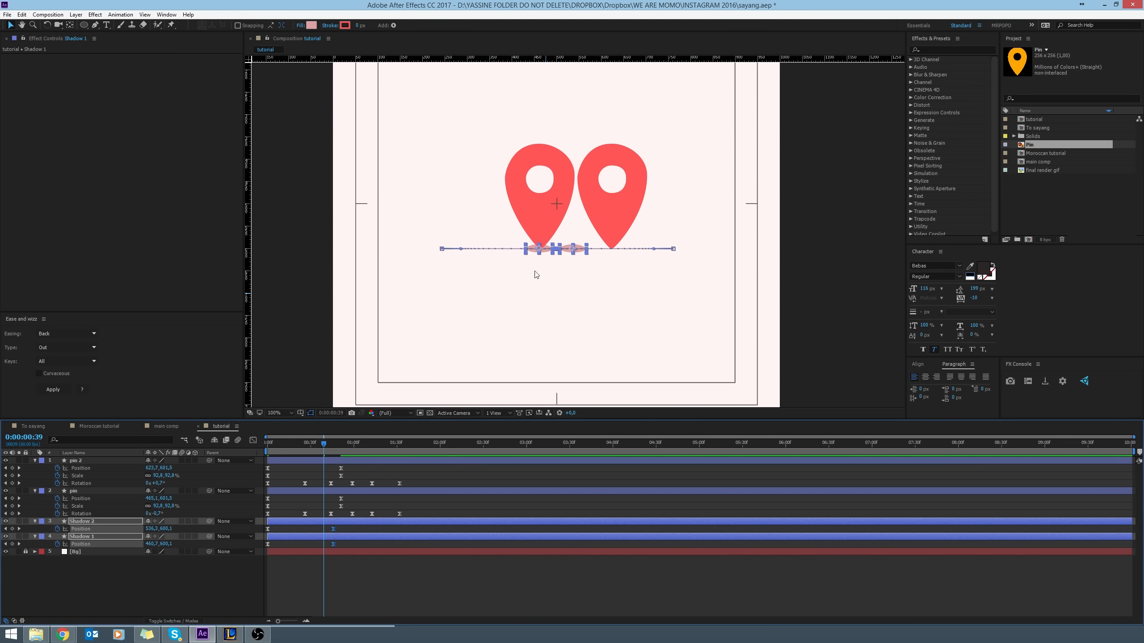
key(ctrl+z)
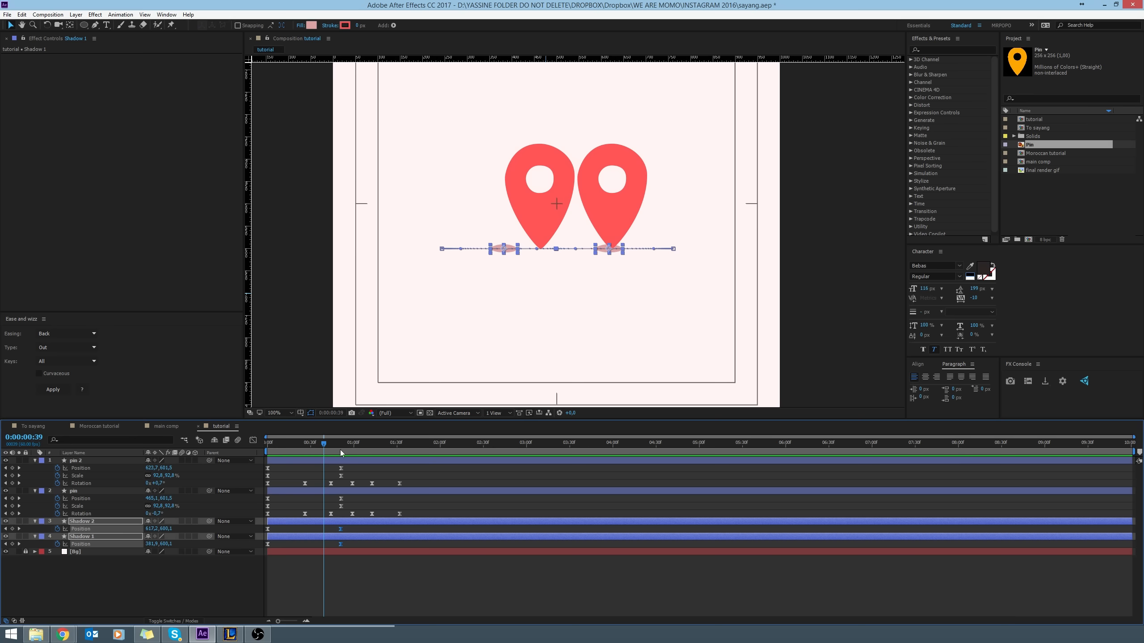
Play the animation from the start and scrub through it to check how the shadows follow the pins.
key(Home)
click(441, 591)
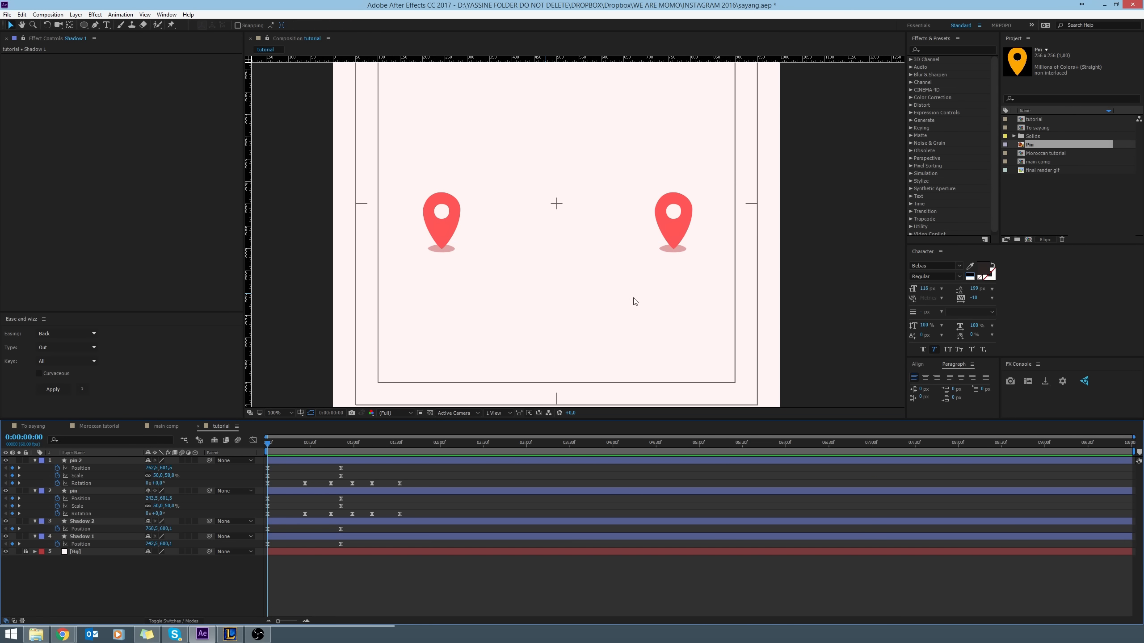
key(space)
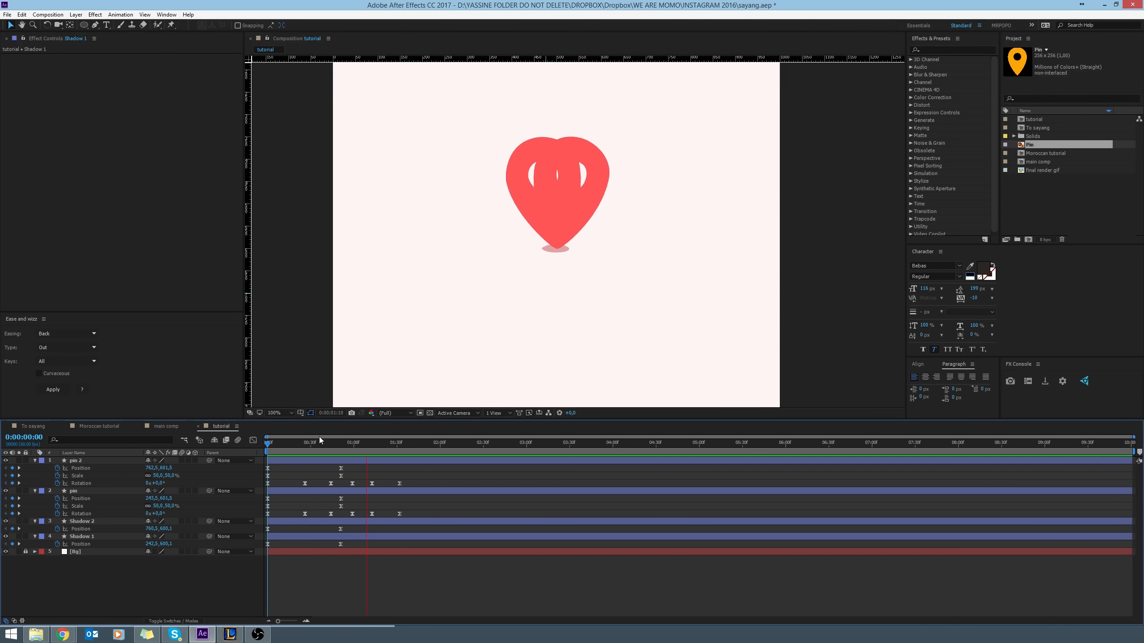
key(space)
drag(261, 445, 429, 440)
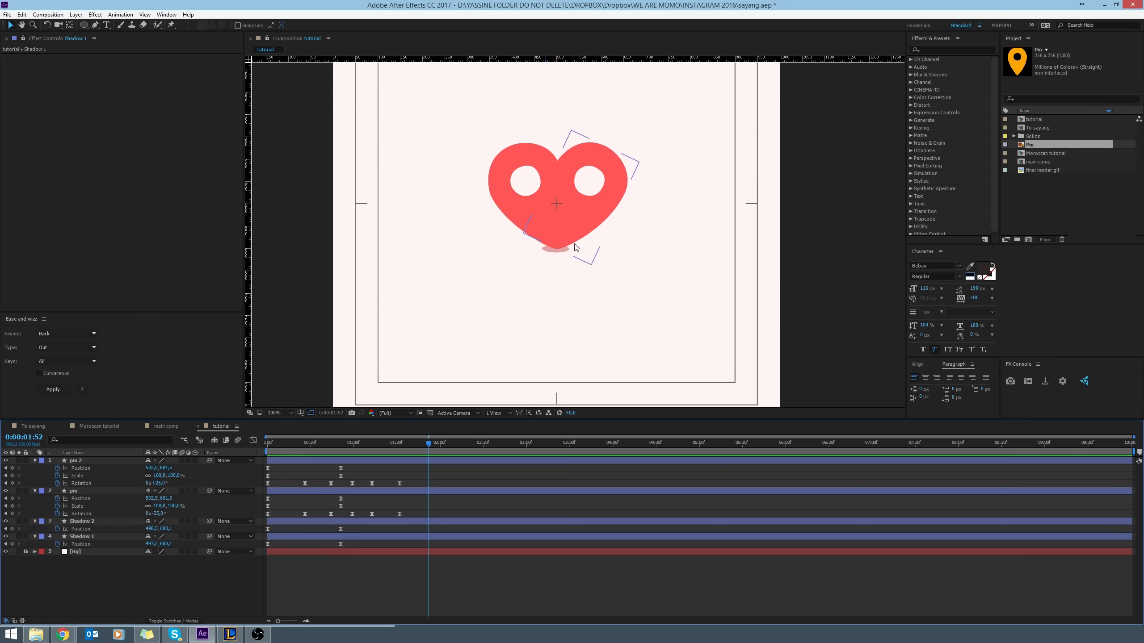
drag(347, 440, 243, 440)
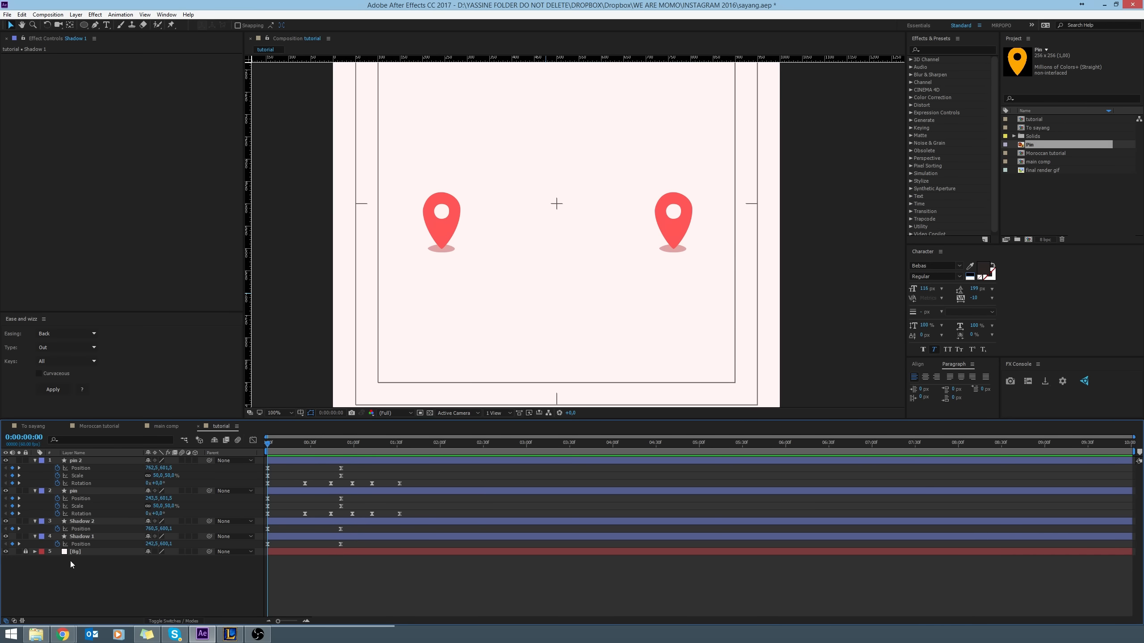
Collapse the keyframed properties of both pin layers and both shadow layers, and select Shadow 2.
click(84, 538)
click(86, 491)
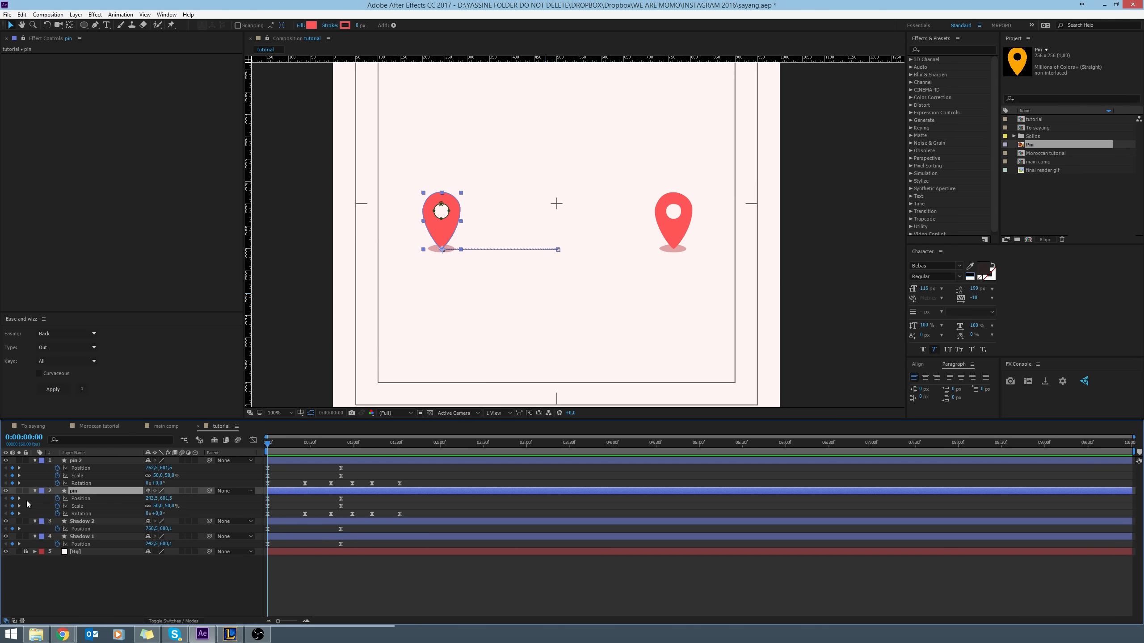
click(36, 491)
click(34, 461)
click(41, 546)
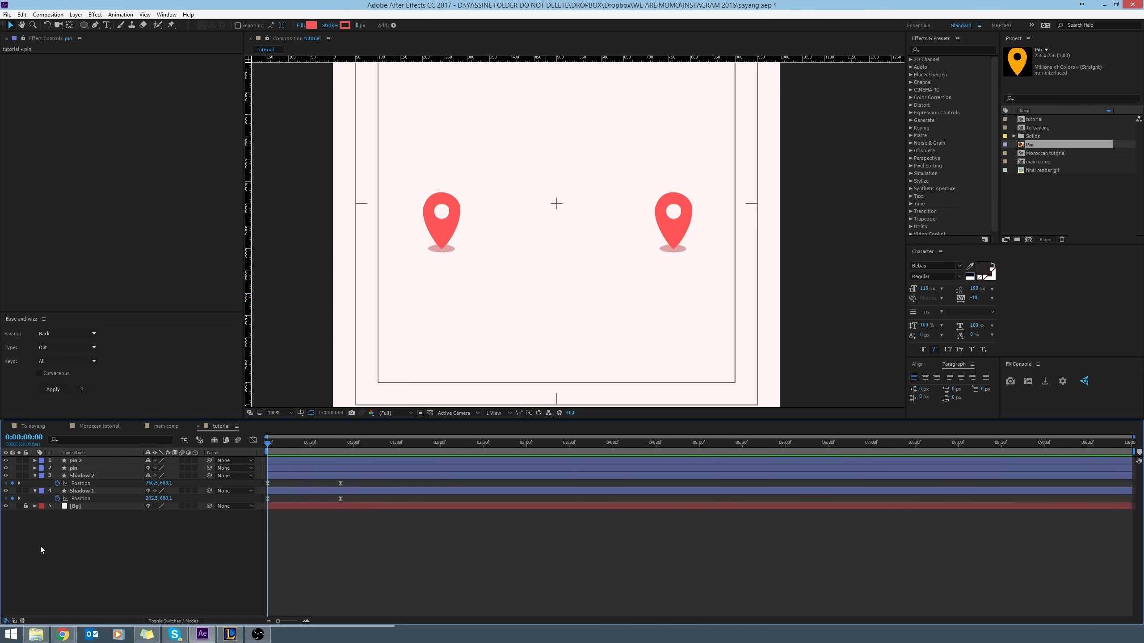
click(86, 483)
click(81, 476)
shift+click(81, 490)
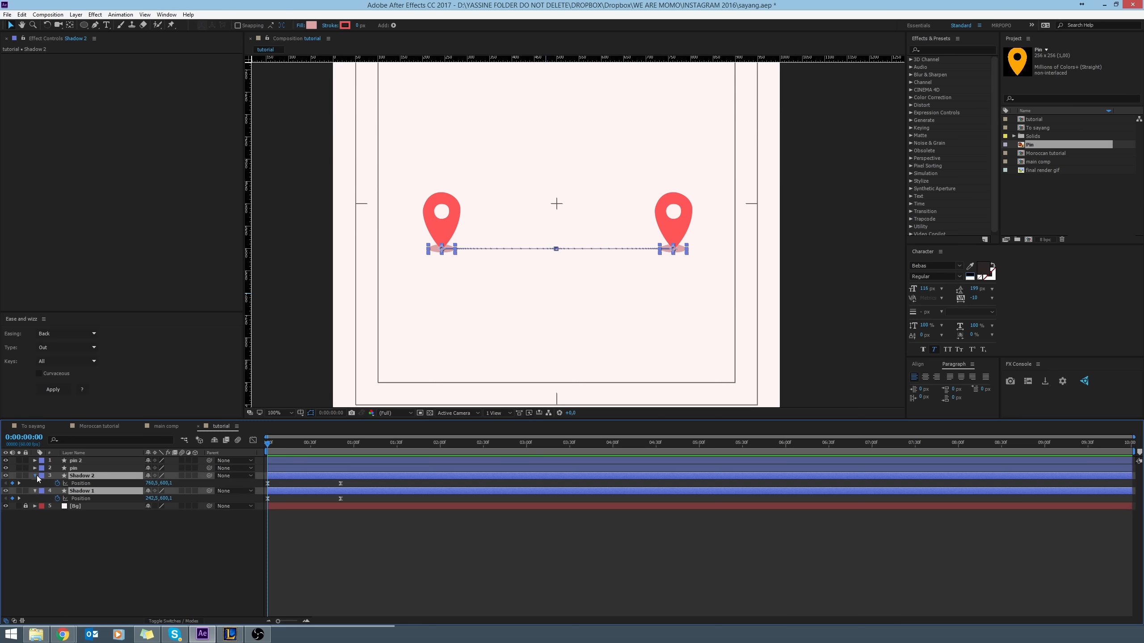
click(36, 476)
click(88, 477)
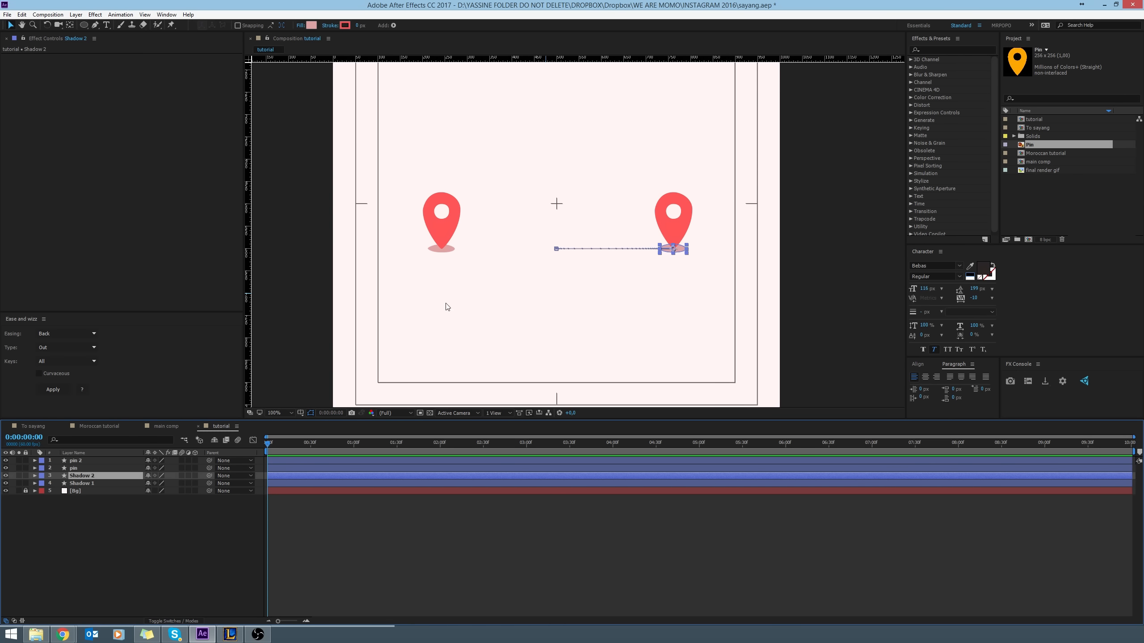
Try stretching the outer point of Shadow 2's ellipse far outward with the Pen tool, and undo the change.
scroll(732, 256, up, 1)
scroll(732, 256, up, 1)
drag(703, 268, 378, 286)
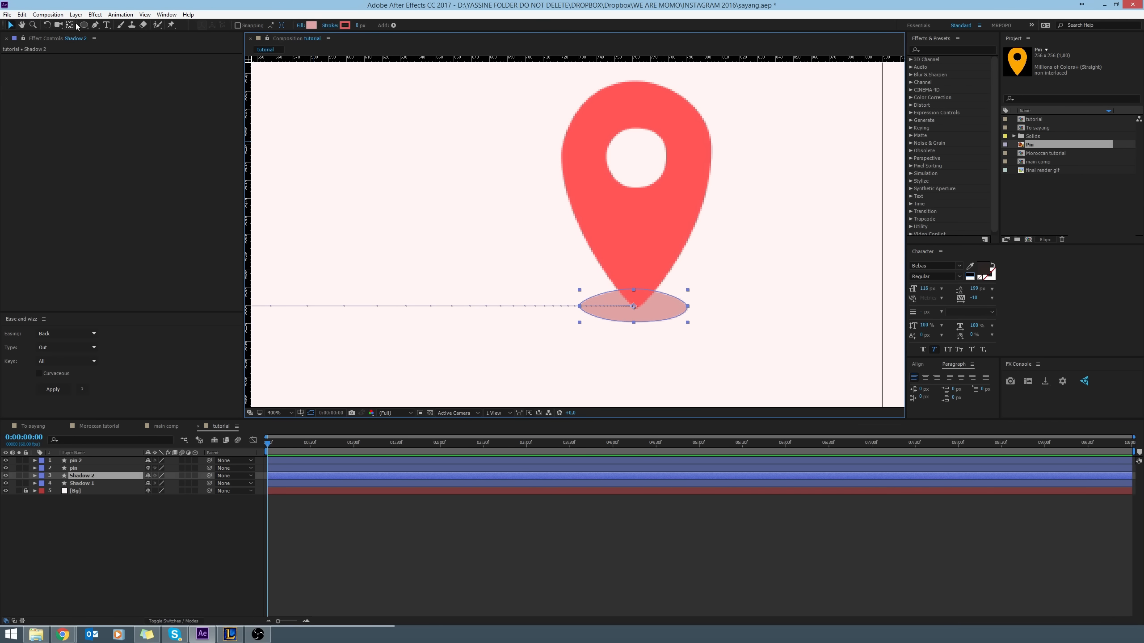
click(95, 24)
click(635, 289)
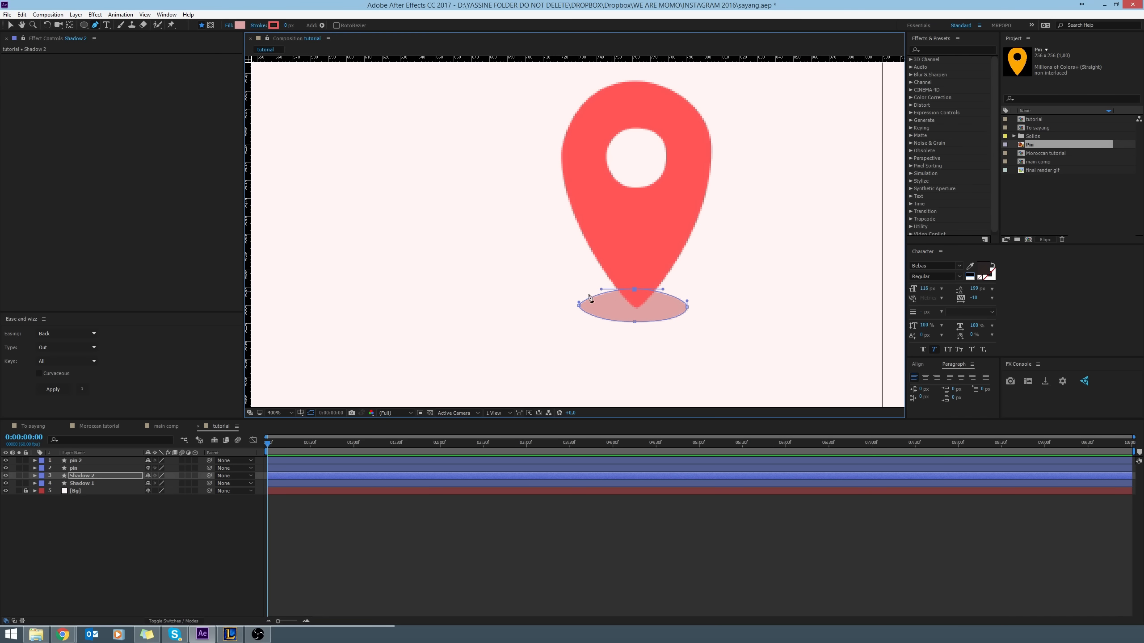
drag(688, 308, 843, 306)
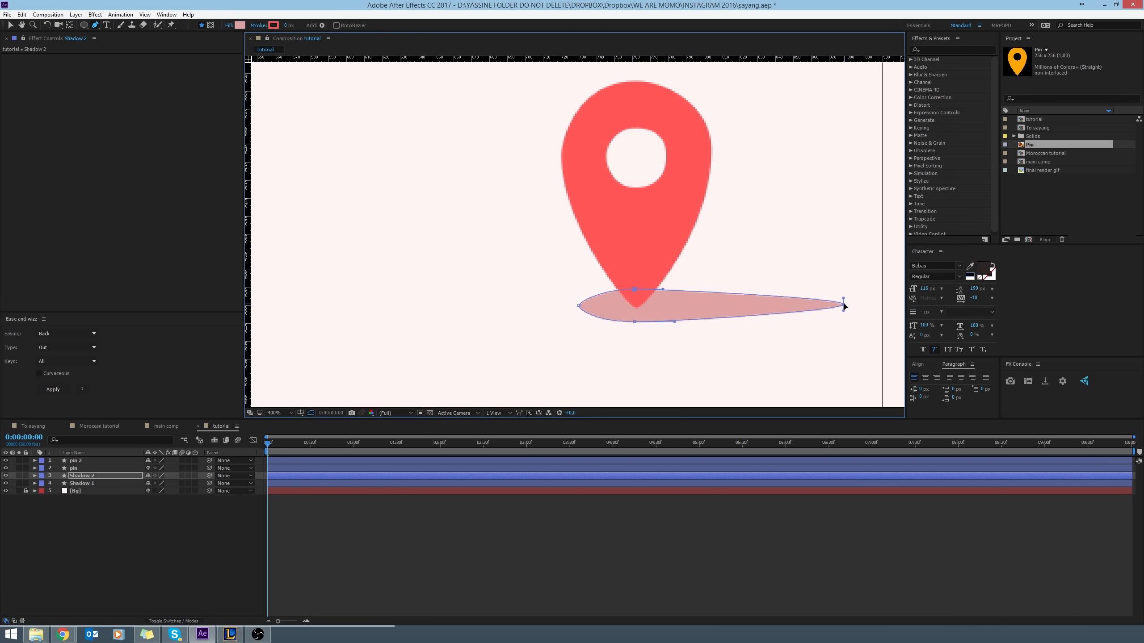
key(ctrl+z)
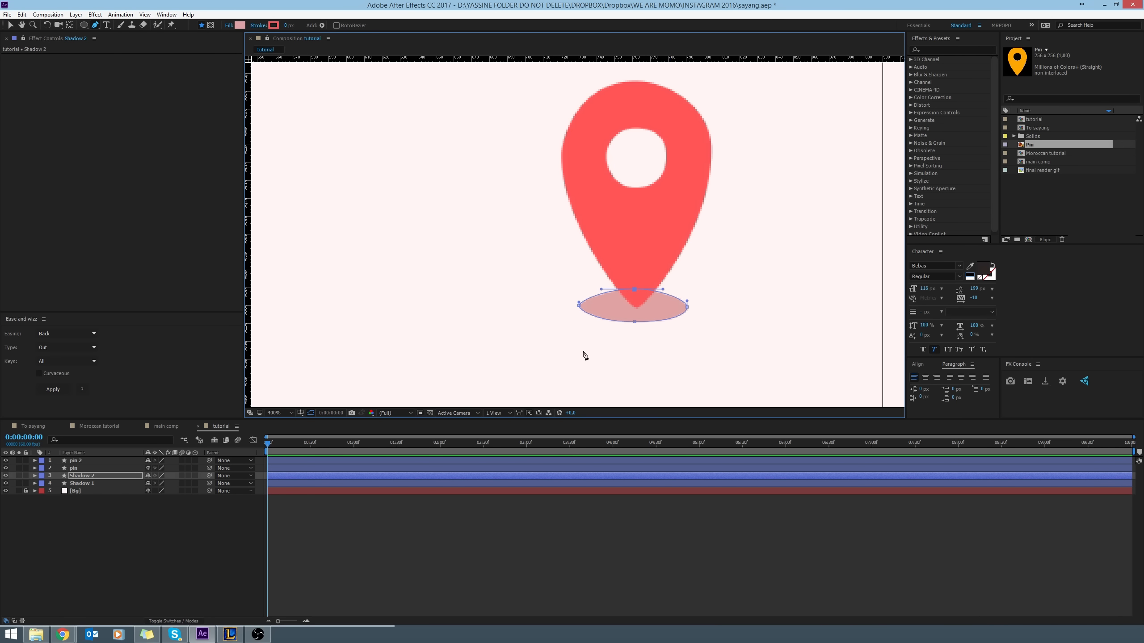
Reveal the Path property inside Shadow 2's Shape 1 and start keyframing it at frame 0.
click(86, 476)
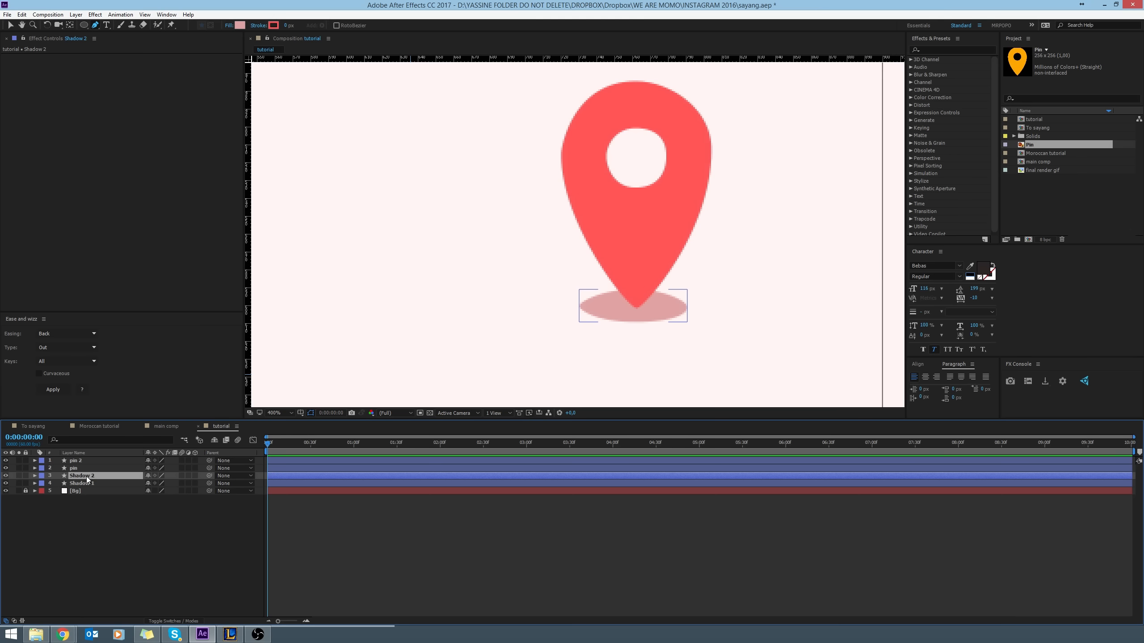
click(35, 476)
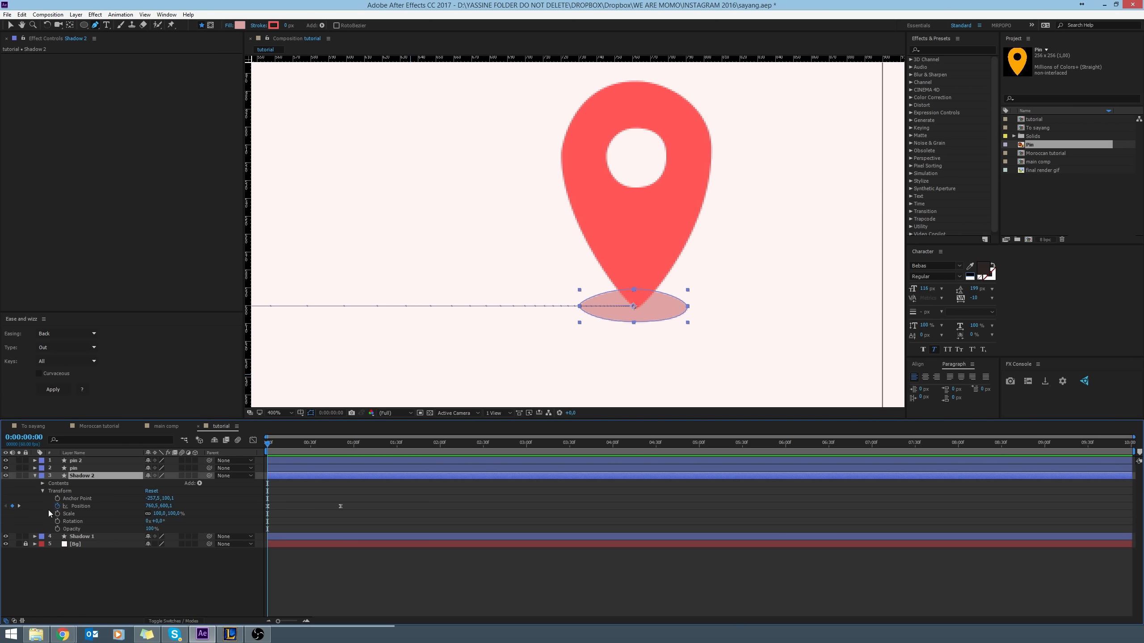
click(43, 491)
click(43, 483)
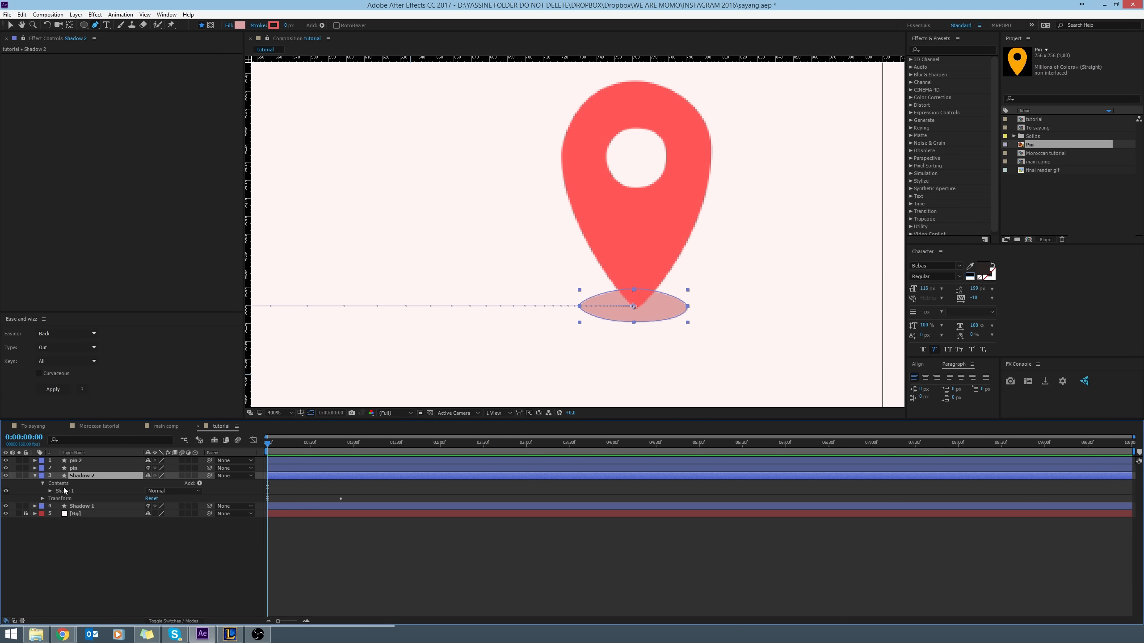
click(65, 490)
click(50, 491)
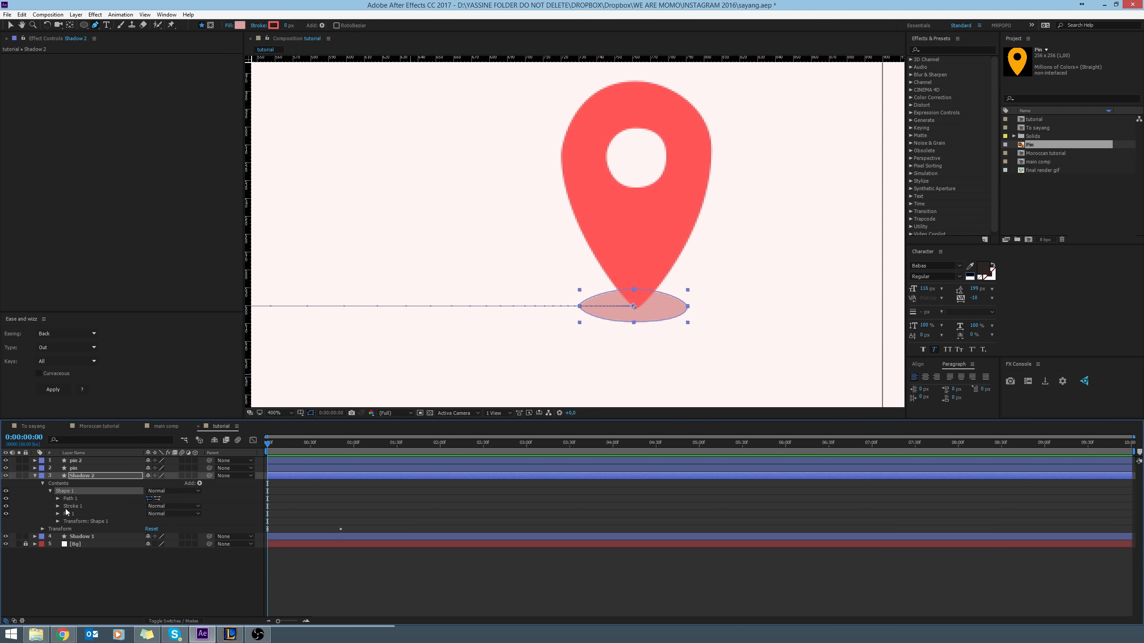
click(58, 499)
click(94, 505)
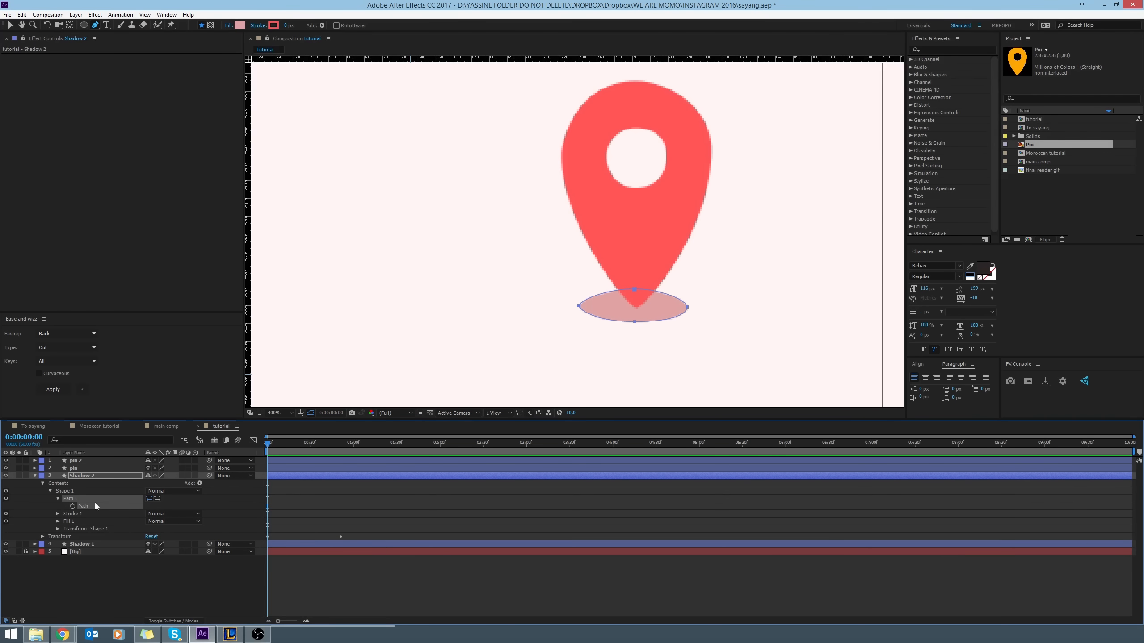
click(73, 506)
Try stretching Shadow 2's outer path point far outward at frame 30, scrub through the result, and undo the stretch.
click(311, 442)
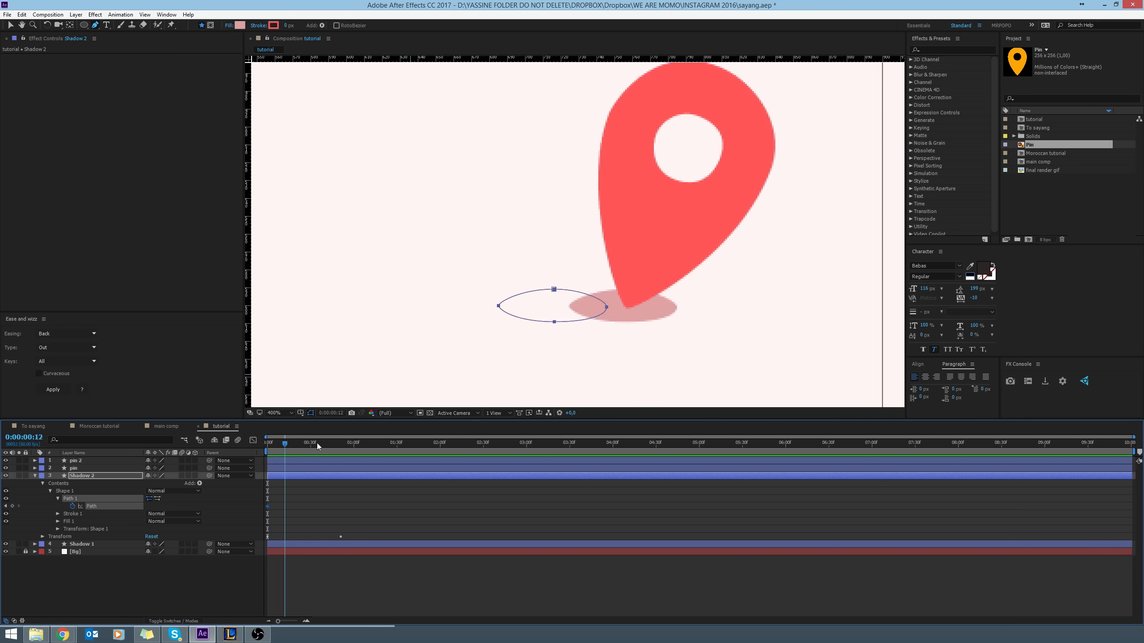
drag(588, 307, 901, 308)
click(399, 510)
scroll(610, 274, down, 2)
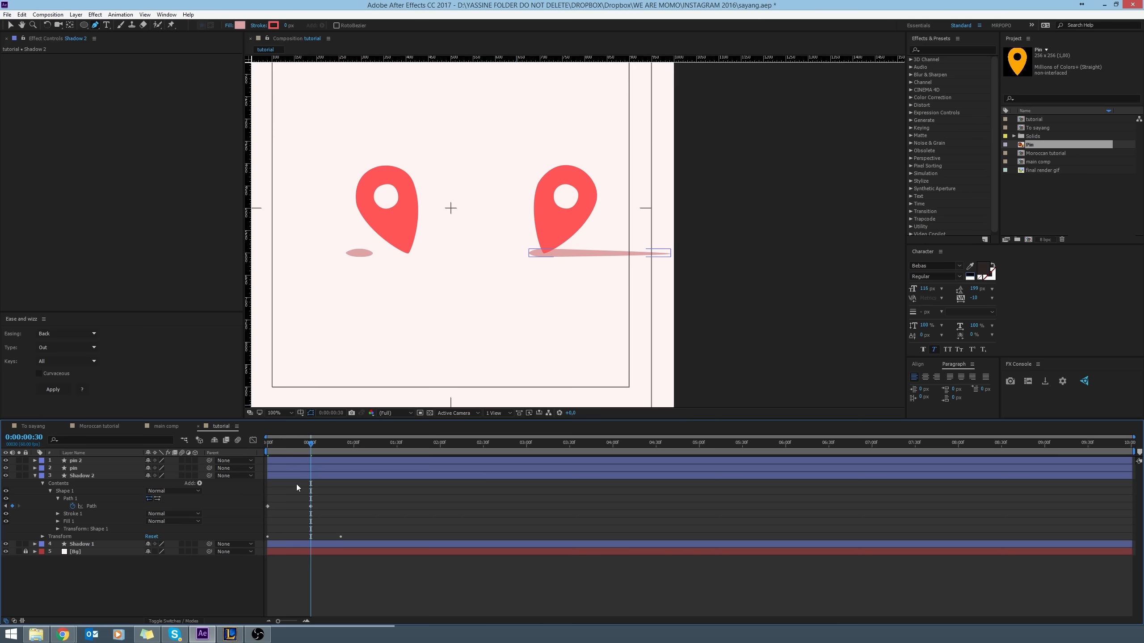
drag(289, 444, 342, 447)
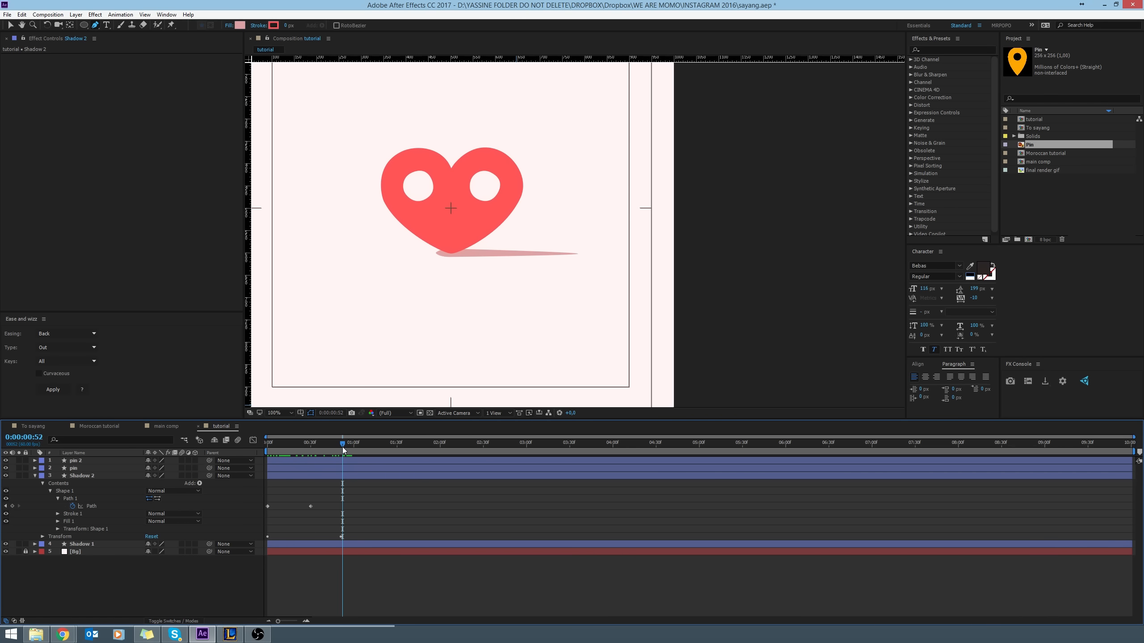
key(ctrl+z)
scroll(518, 293, up, 2)
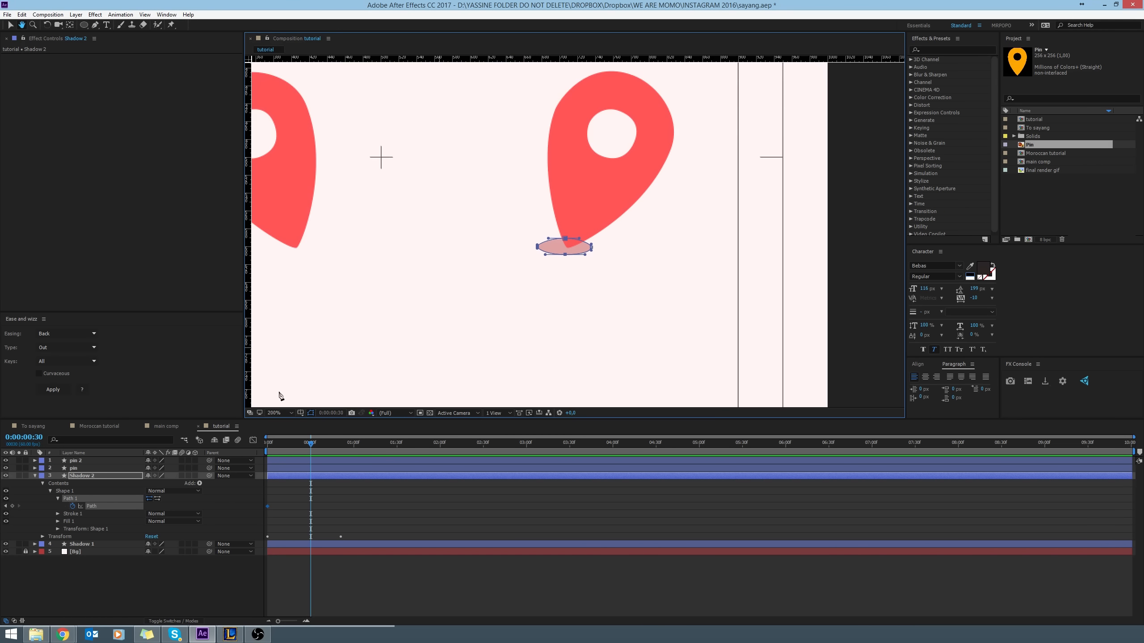
At frame 51, stretch Shadow 2's outer path point outward, round it into an elongated ellipse, and ease both path keyframes.
click(353, 523)
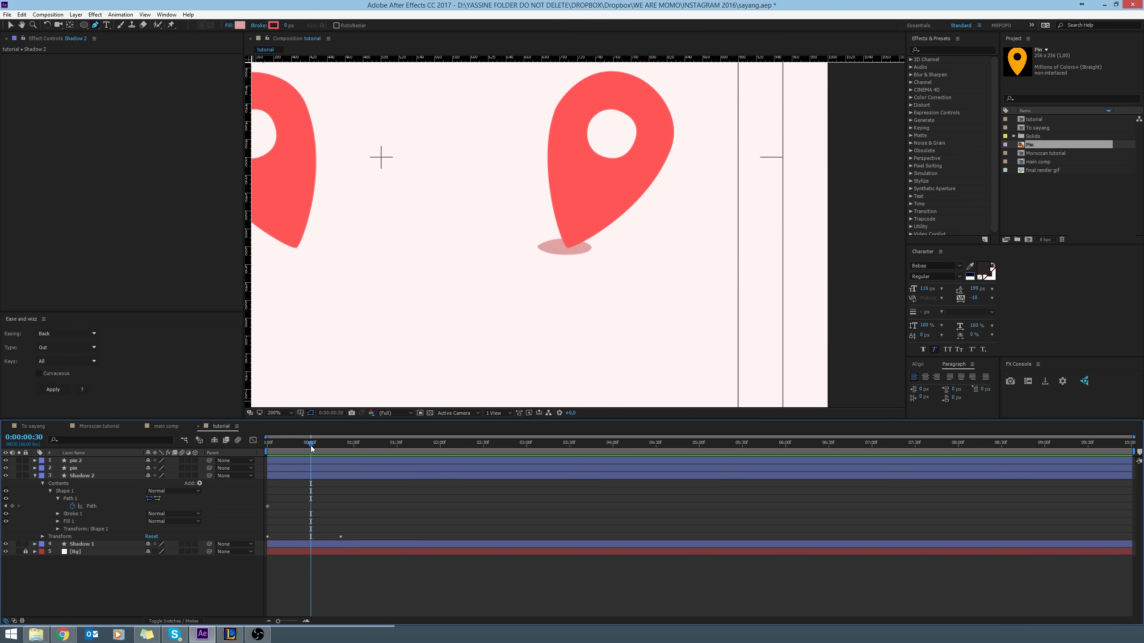
drag(309, 441, 342, 444)
click(93, 506)
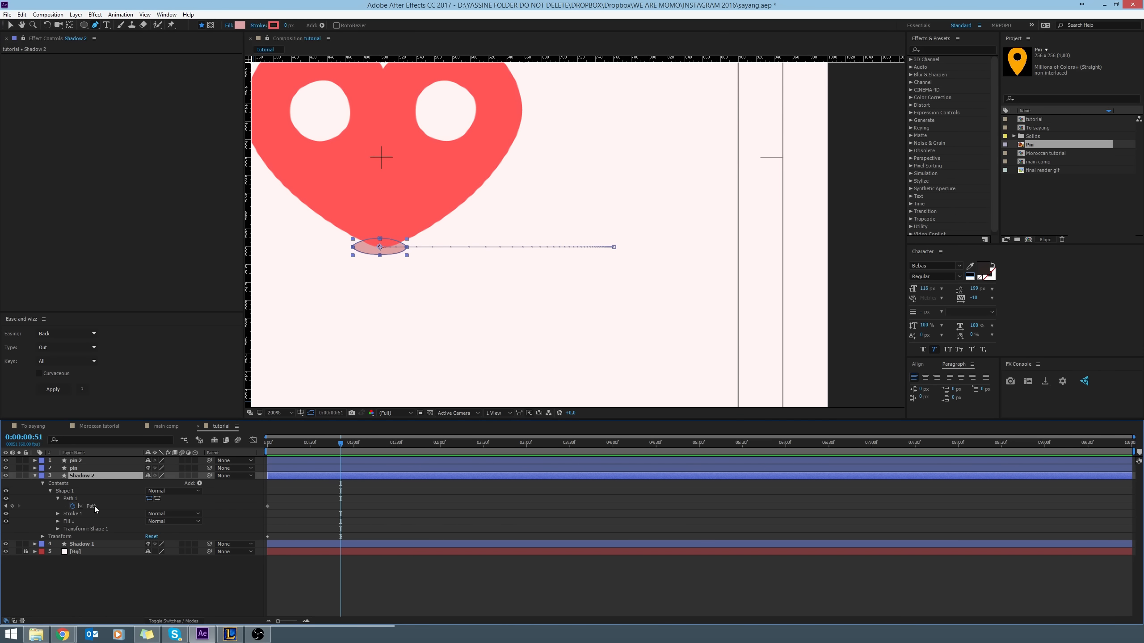
drag(422, 275, 680, 256)
drag(599, 246, 660, 262)
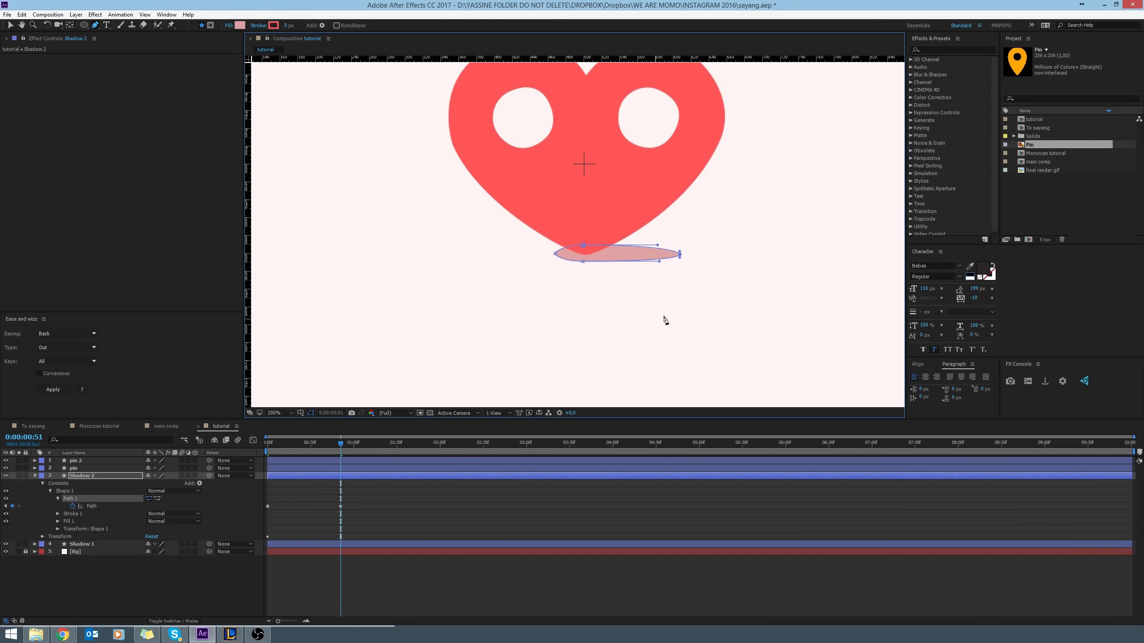
drag(680, 251, 681, 263)
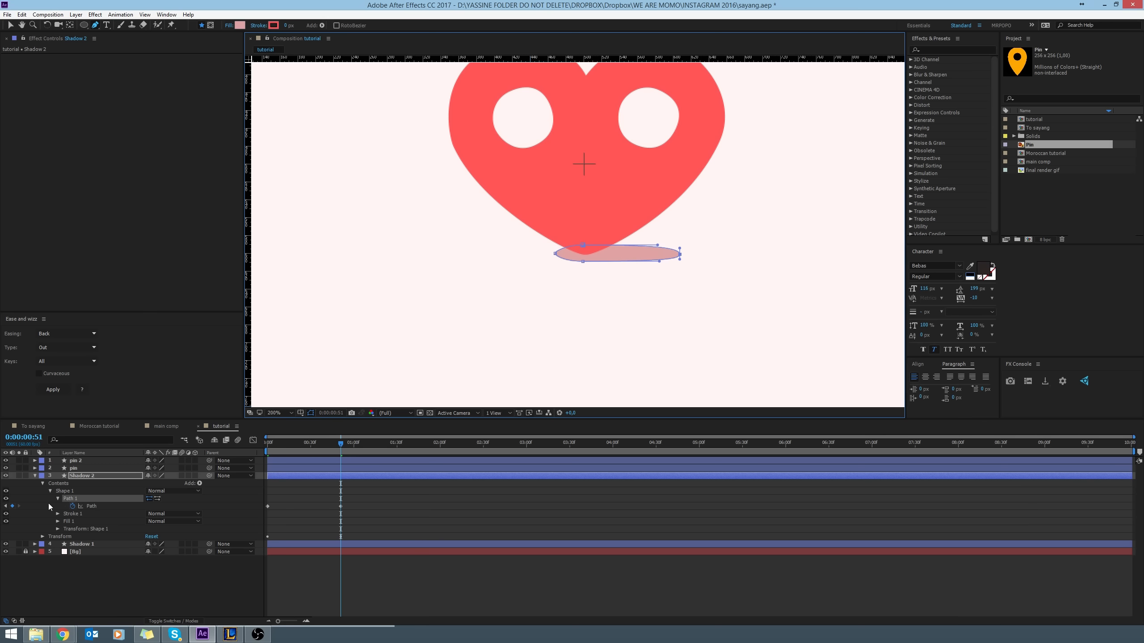
drag(358, 501, 252, 517)
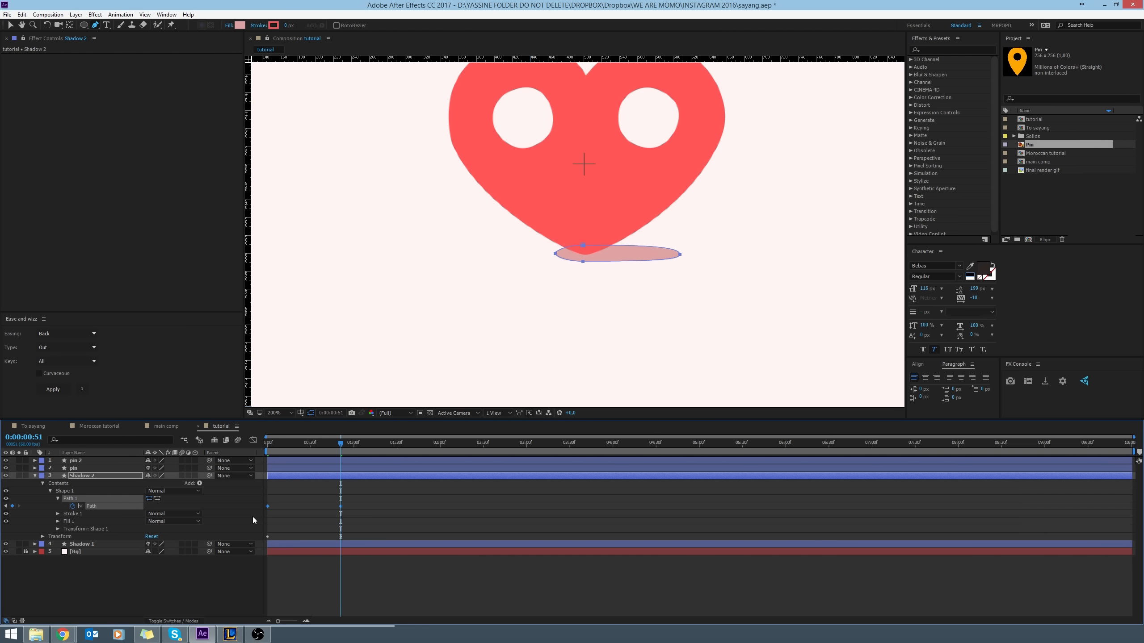
key(u)
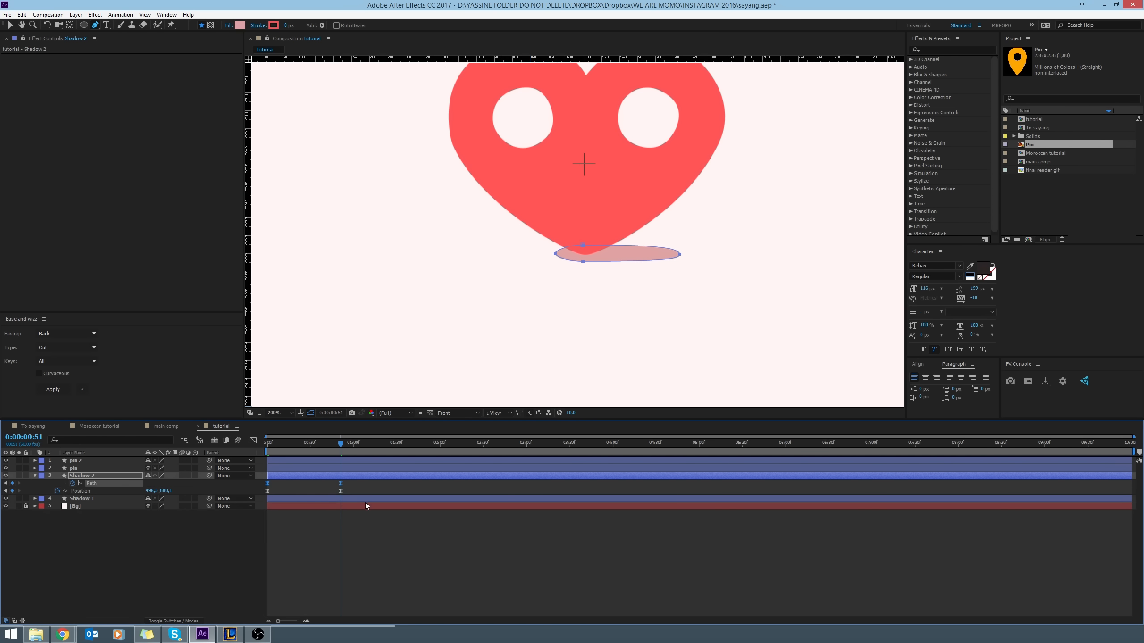
Filter Shadow 1's properties for "path" and keyframe its Path at frame 51 and at frame 0.
click(81, 528)
click(83, 499)
click(95, 438)
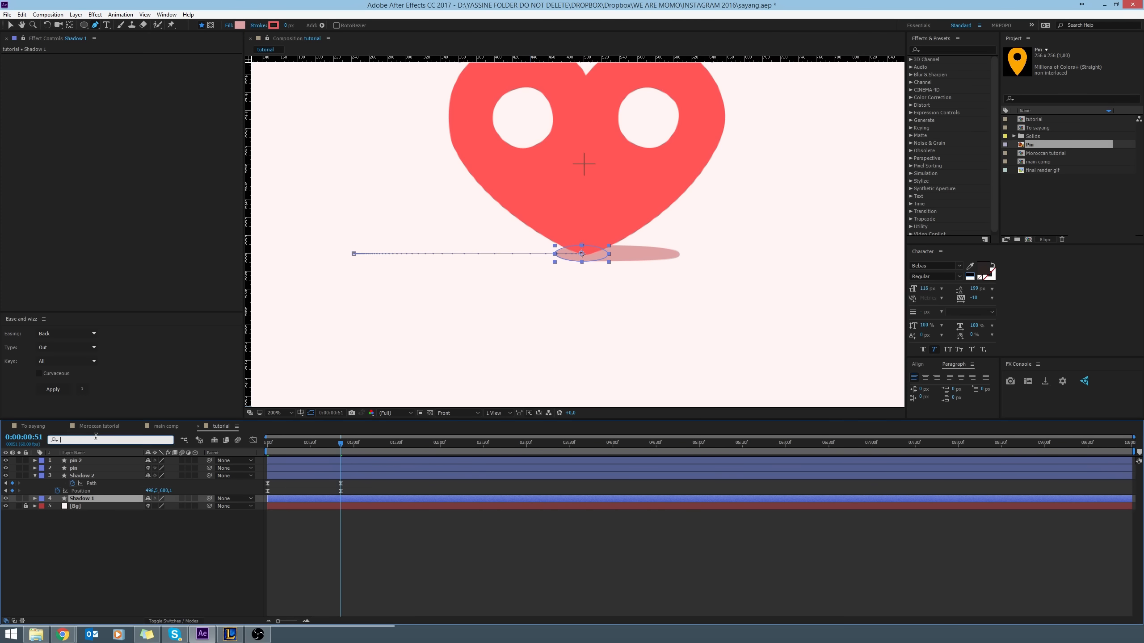
text(path)
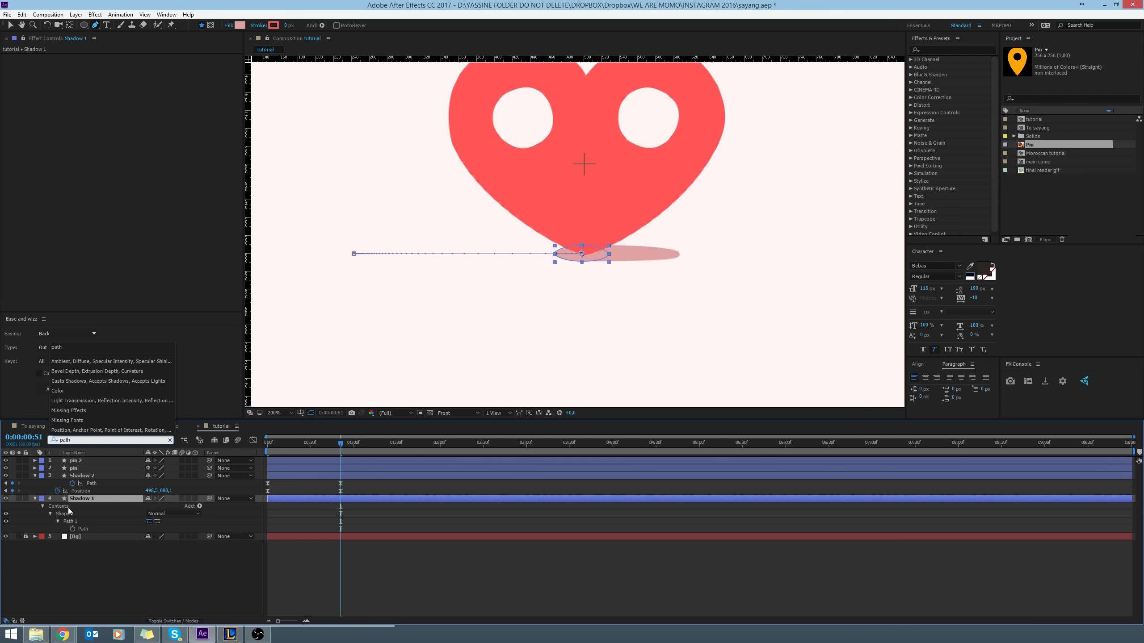
click(73, 529)
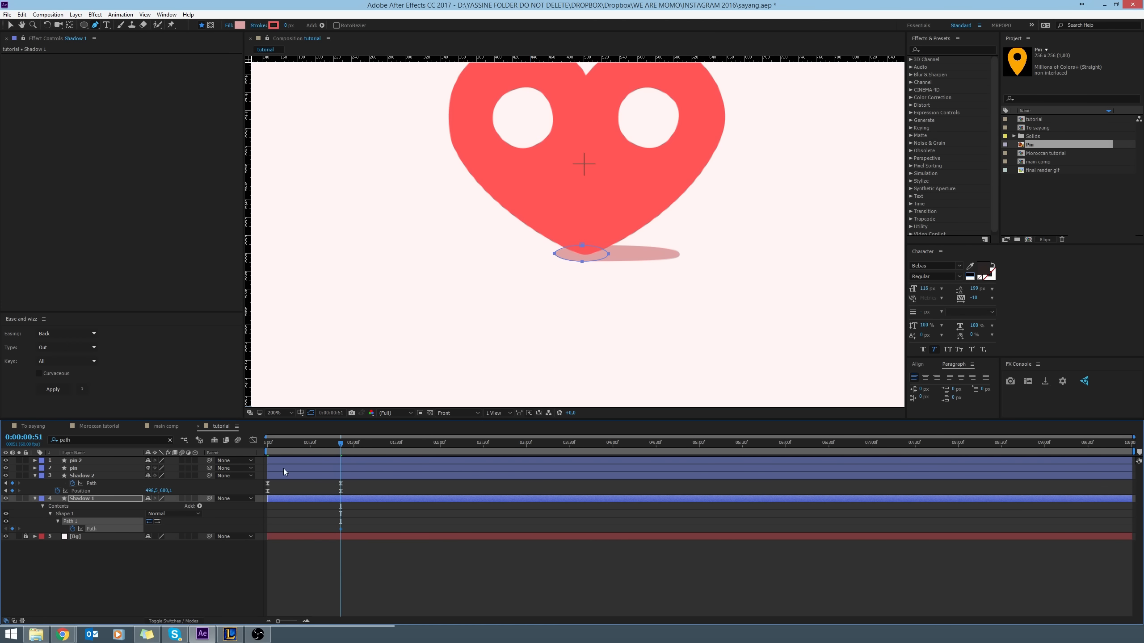
key(Home)
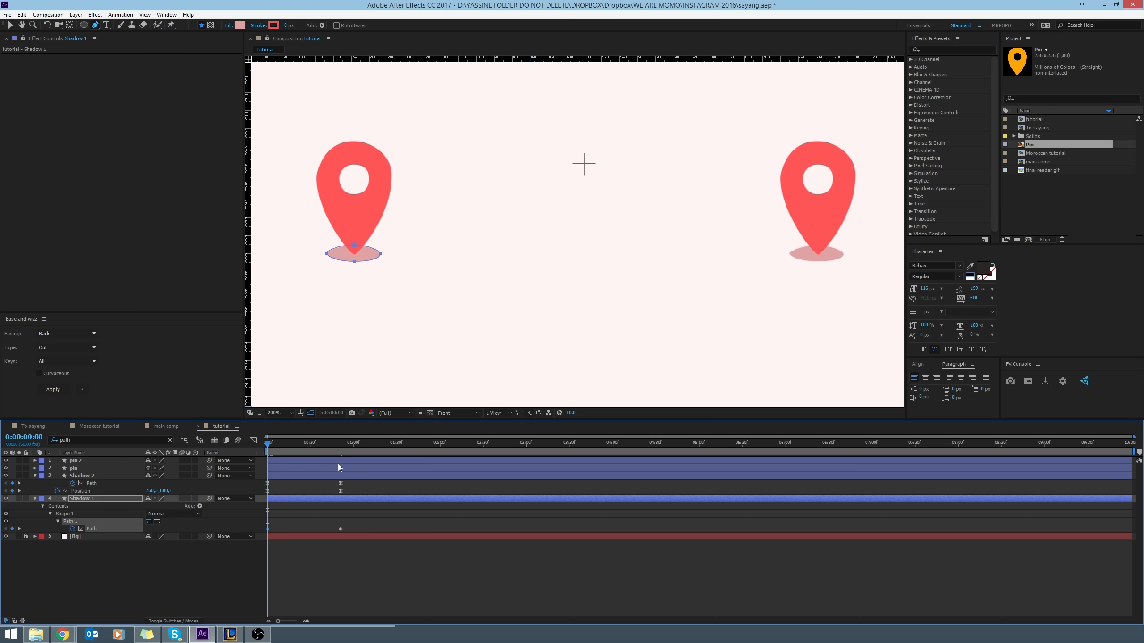
At frame 51, stretch Shadow 1's outer path point outward and round its handles to mirror Shadow 2's elongated shape.
drag(321, 453, 339, 452)
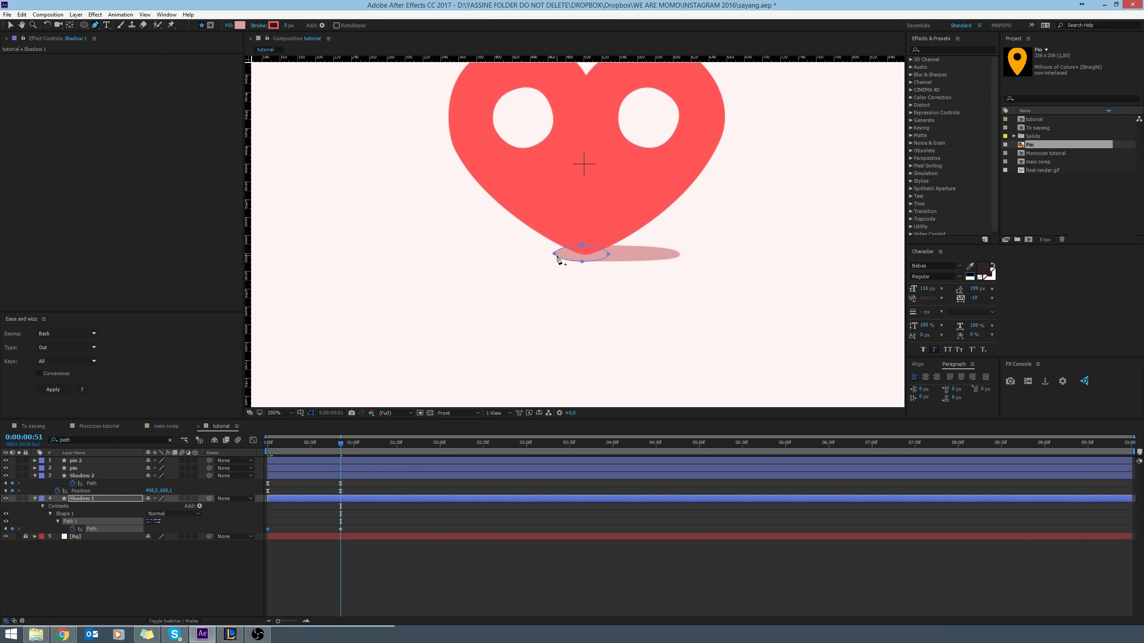
key(v)
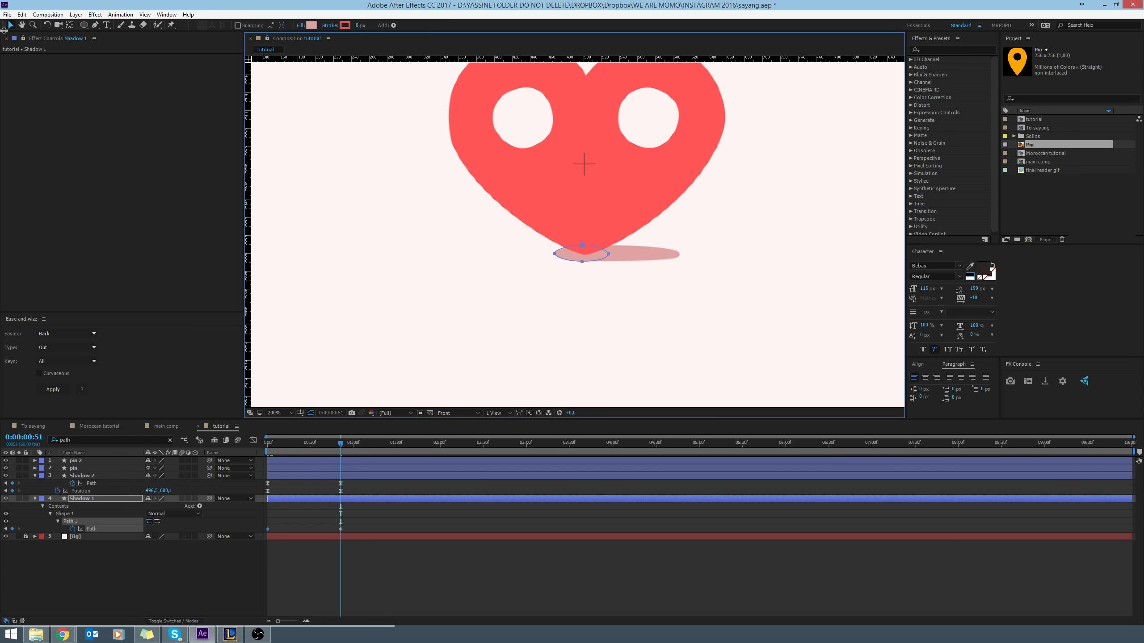
click(557, 256)
drag(556, 256, 487, 253)
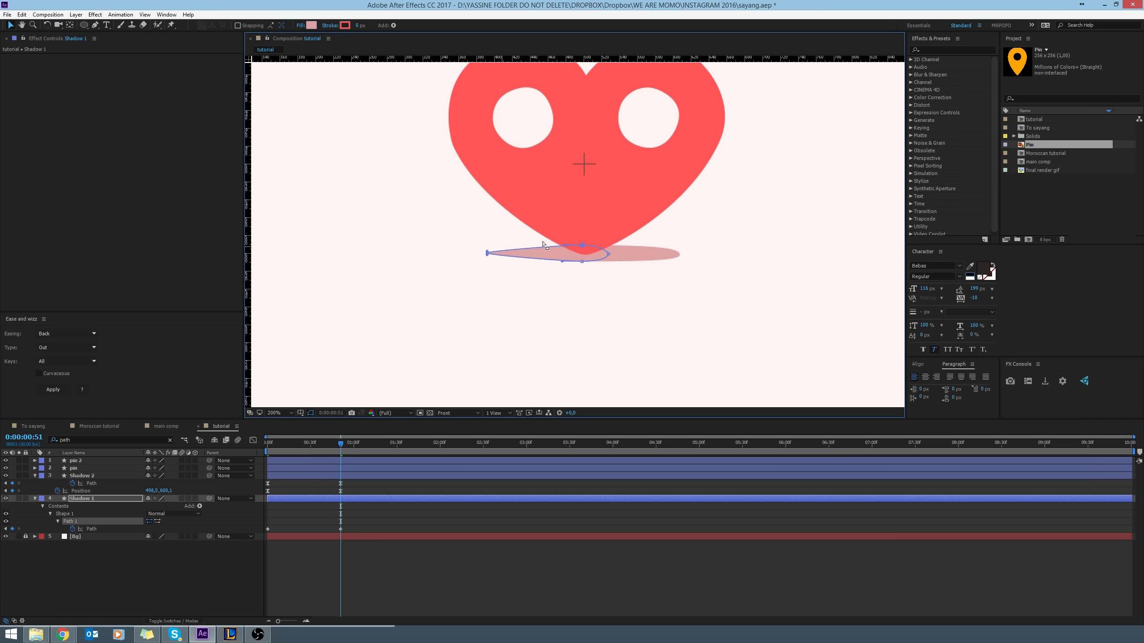
drag(567, 245, 488, 251)
drag(502, 263, 517, 263)
click(532, 528)
Apply Easy Ease to Shadow 1's path keyframes and play the animation from the start.
scroll(641, 344, down, 2)
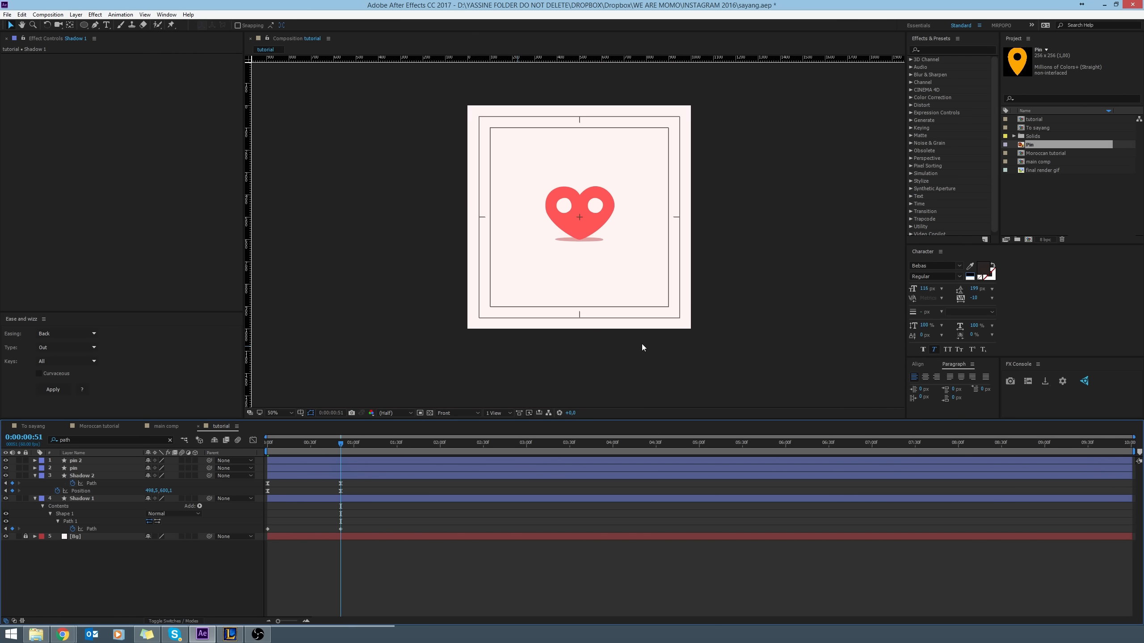
scroll(633, 345, up, 1)
drag(370, 530, 218, 552)
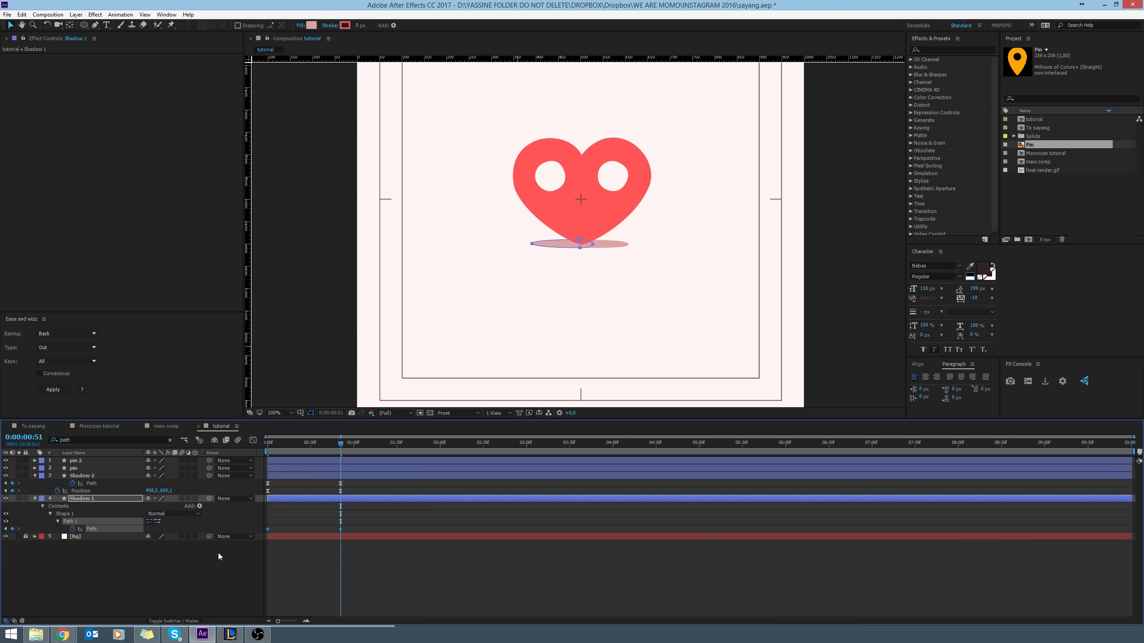
key(F9)
click(306, 451)
key(space)
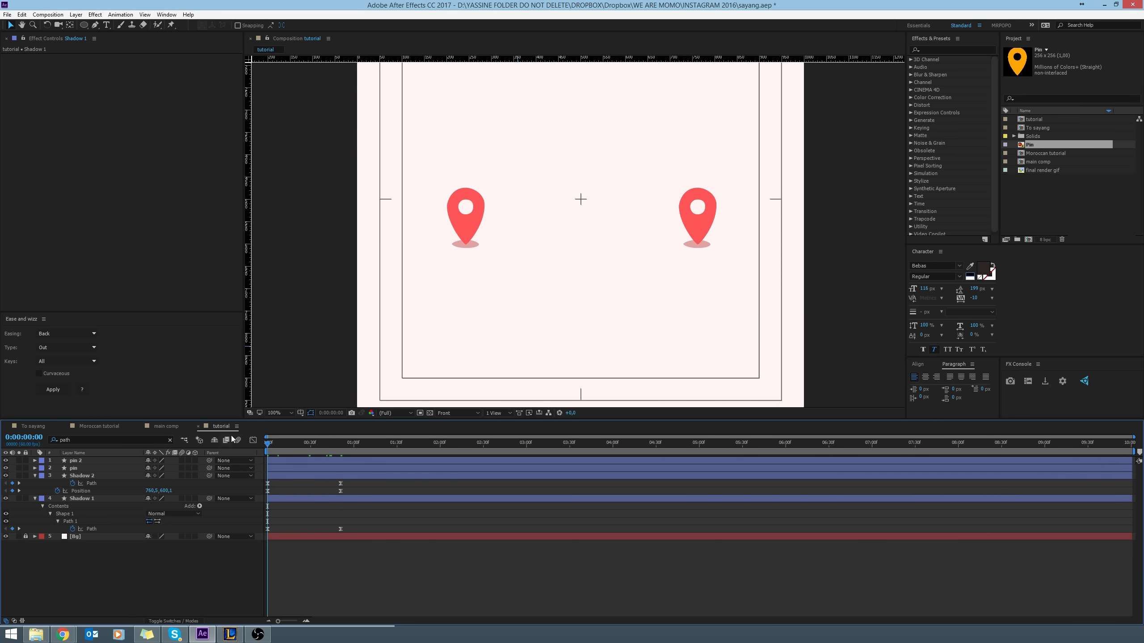
key(space)
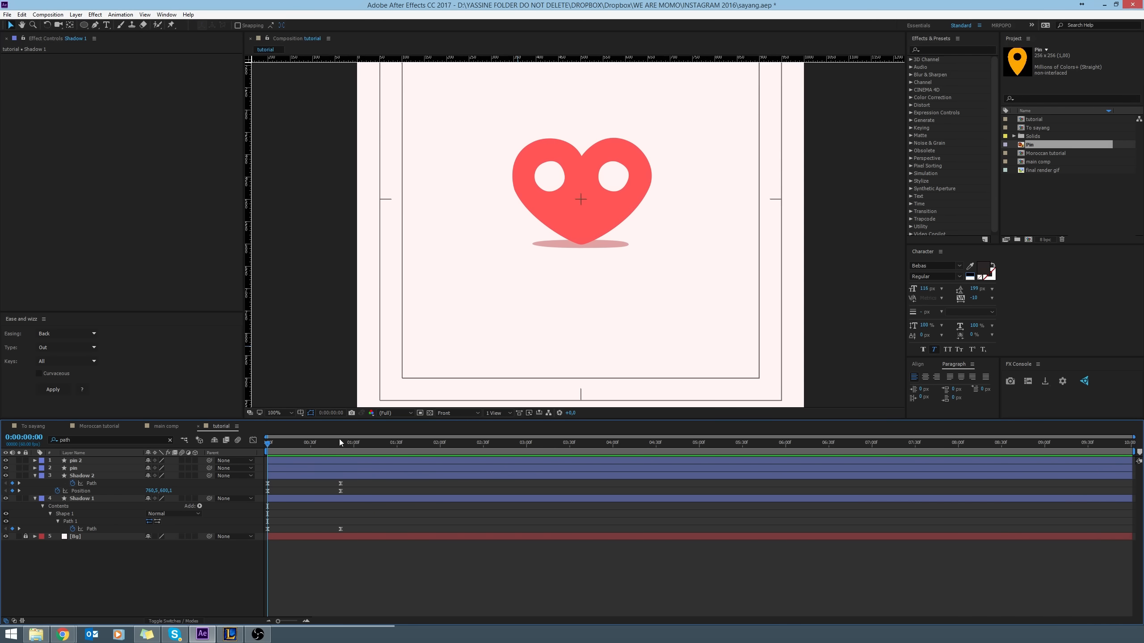
Adjust the speed graph of both shadows' path keyframes, and scrub to frame 51 to check how the shadows stretch.
click(342, 445)
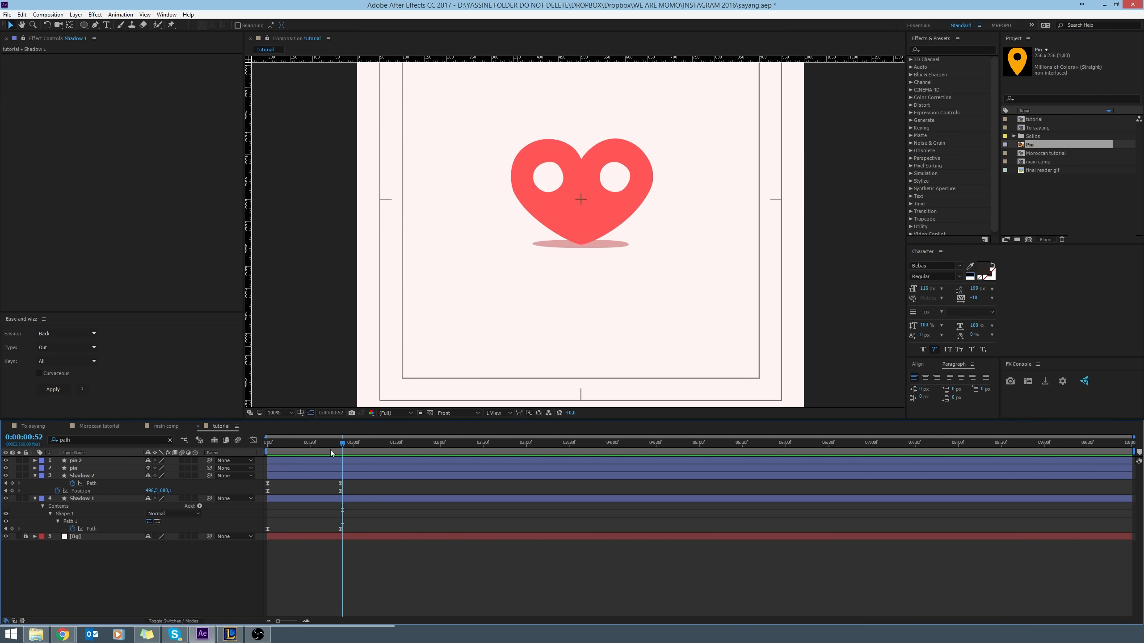
click(341, 484)
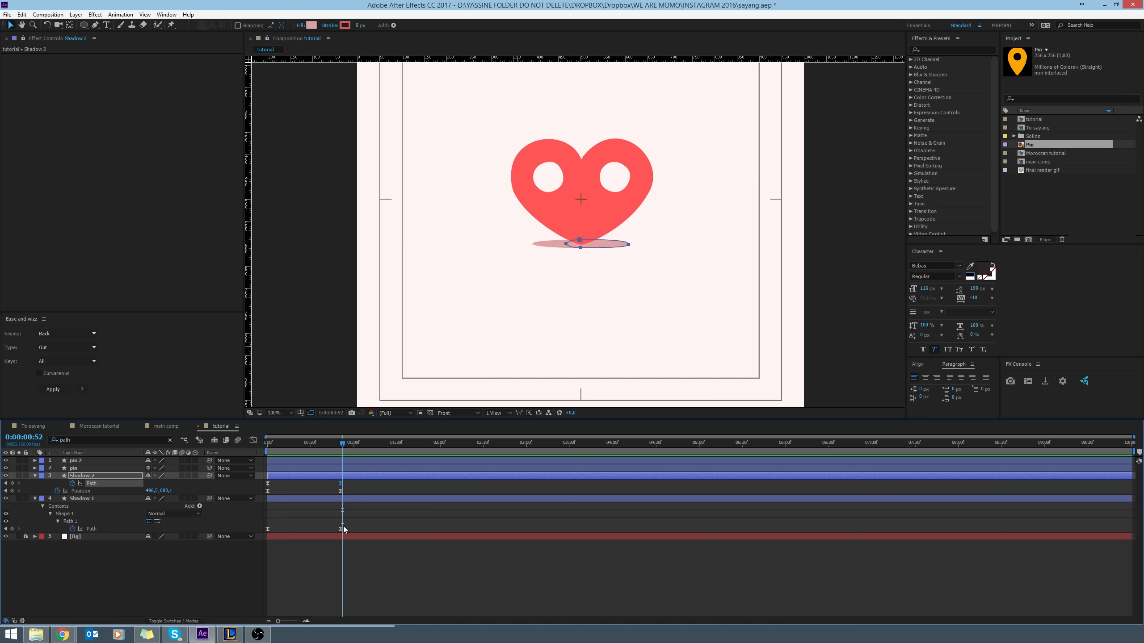
shift+click(340, 529)
click(253, 440)
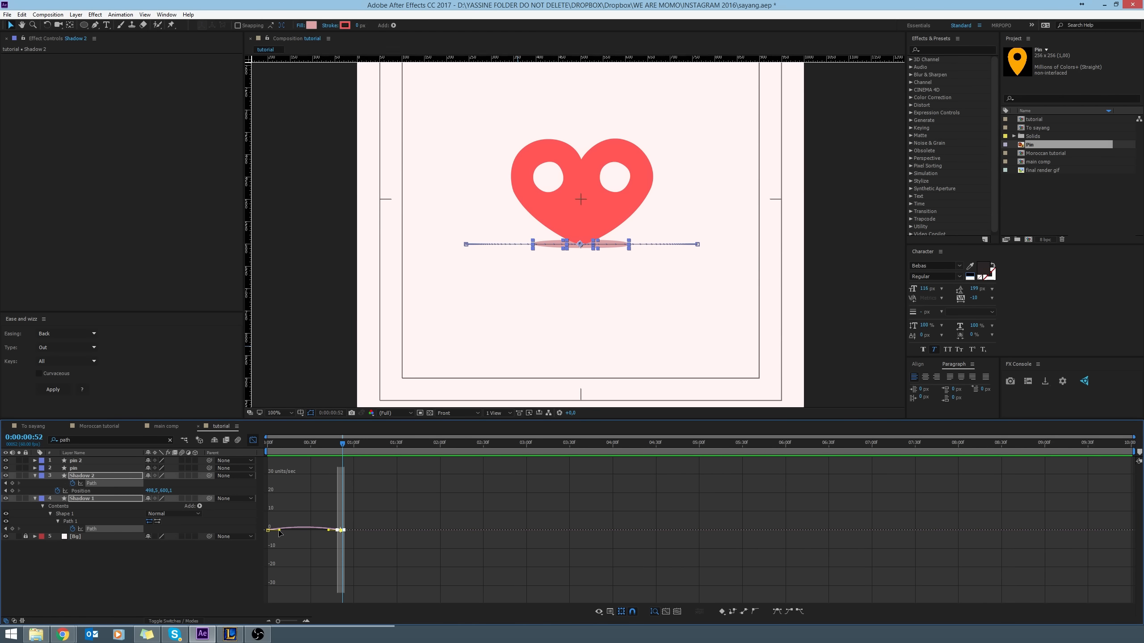
drag(317, 513, 304, 592)
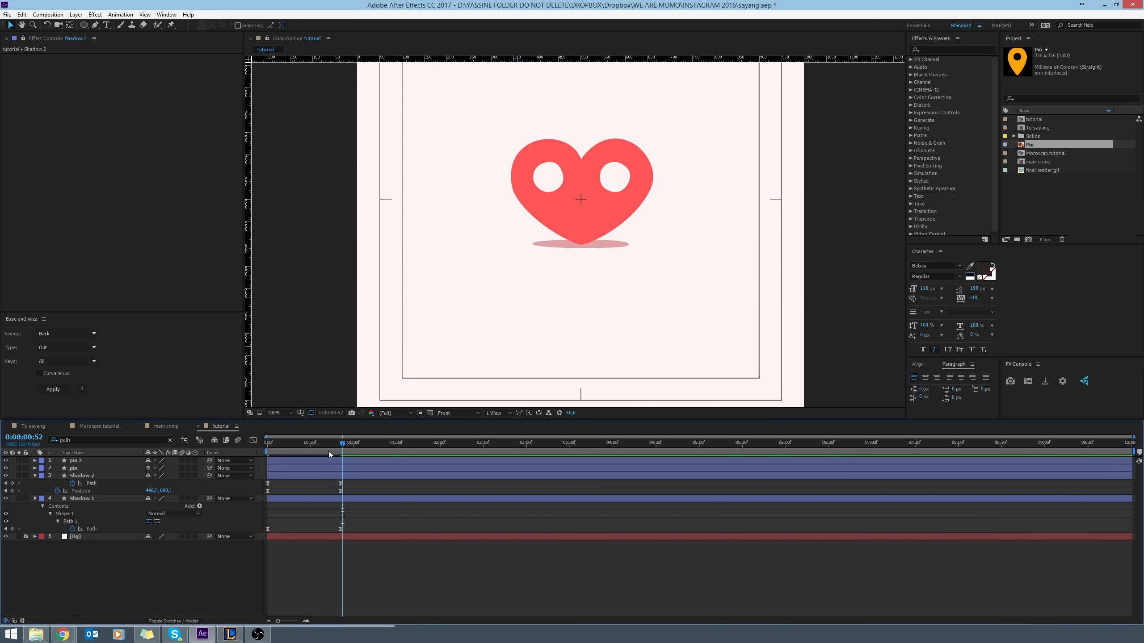
mouse_move(329, 446)
mouse_down()
mouse_move(274, 446)
mouse_move(341, 453)
mouse_up()
click(338, 476)
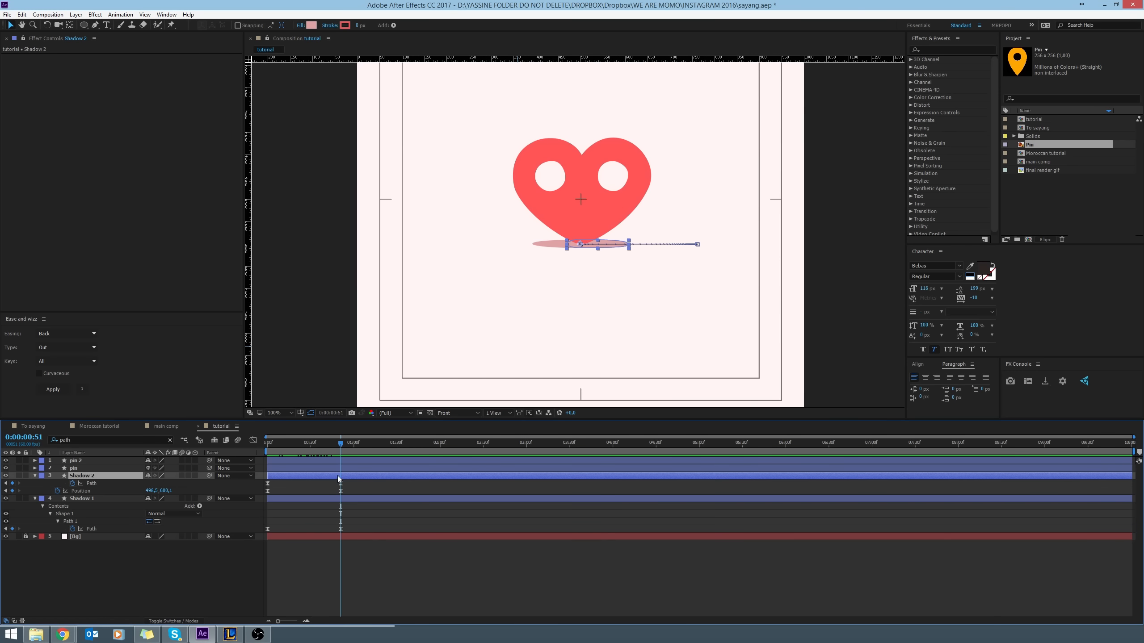
Reveal all layers' keyframes, move both shadows' end path and position keyframes to frame 47, and play the animation.
key(ctrl+a)
key(u)
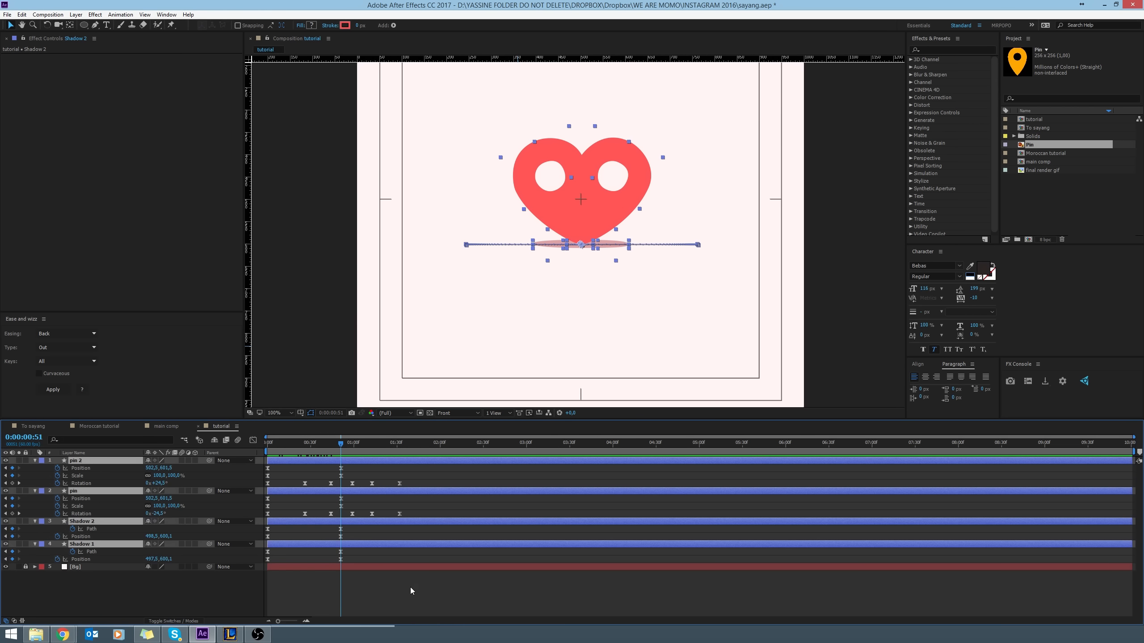
click(407, 599)
drag(363, 528, 324, 562)
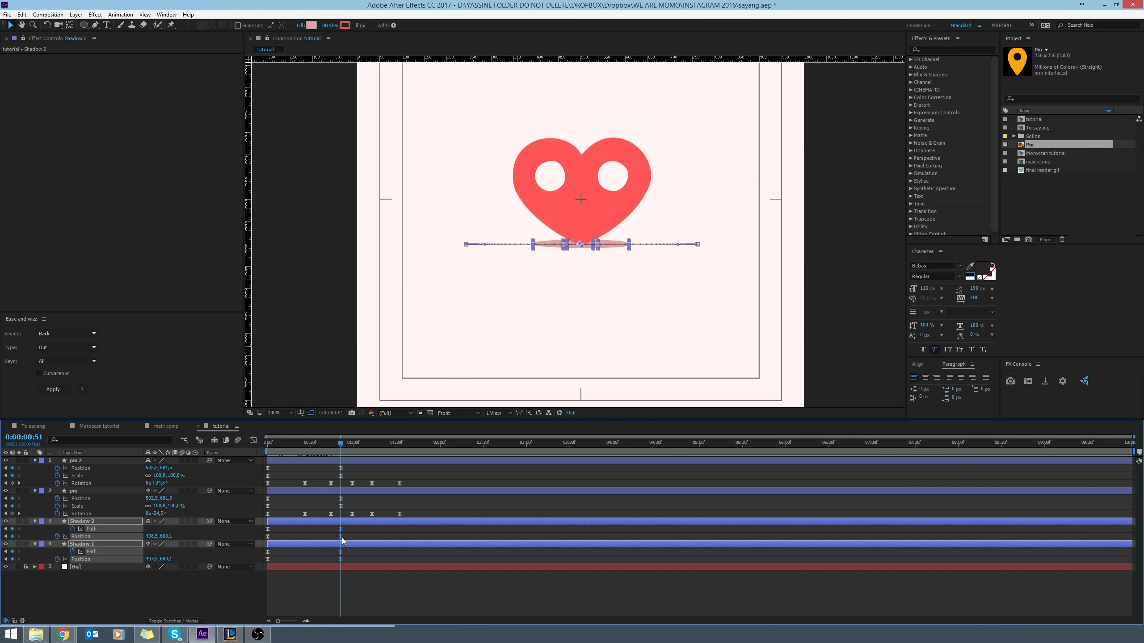
drag(343, 451, 327, 448)
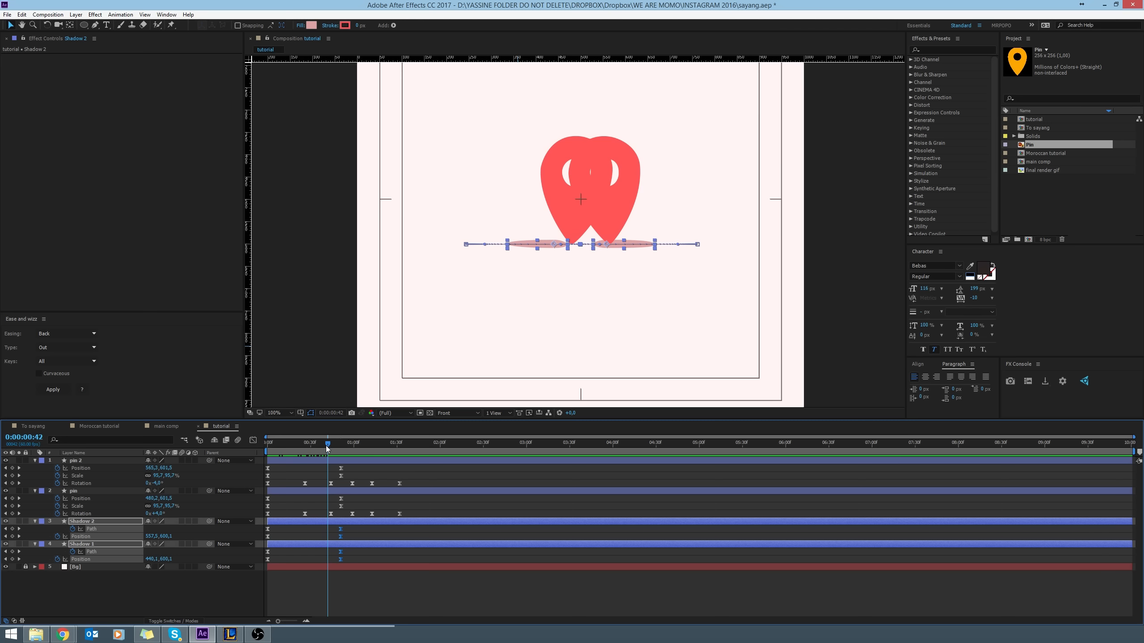
drag(342, 529, 335, 529)
click(378, 598)
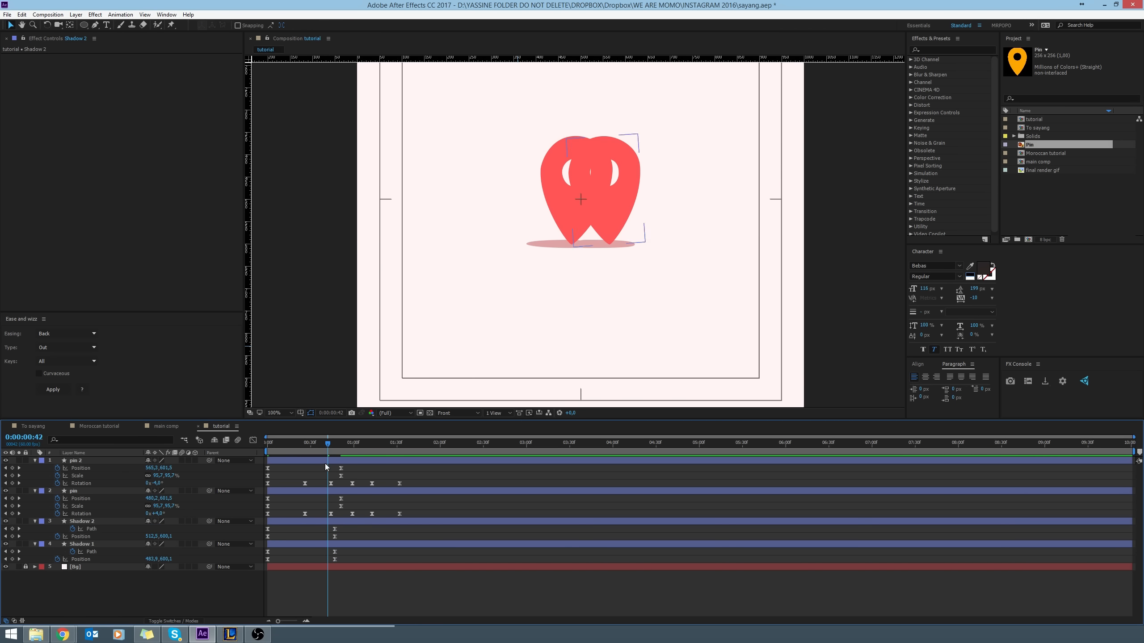
key(space)
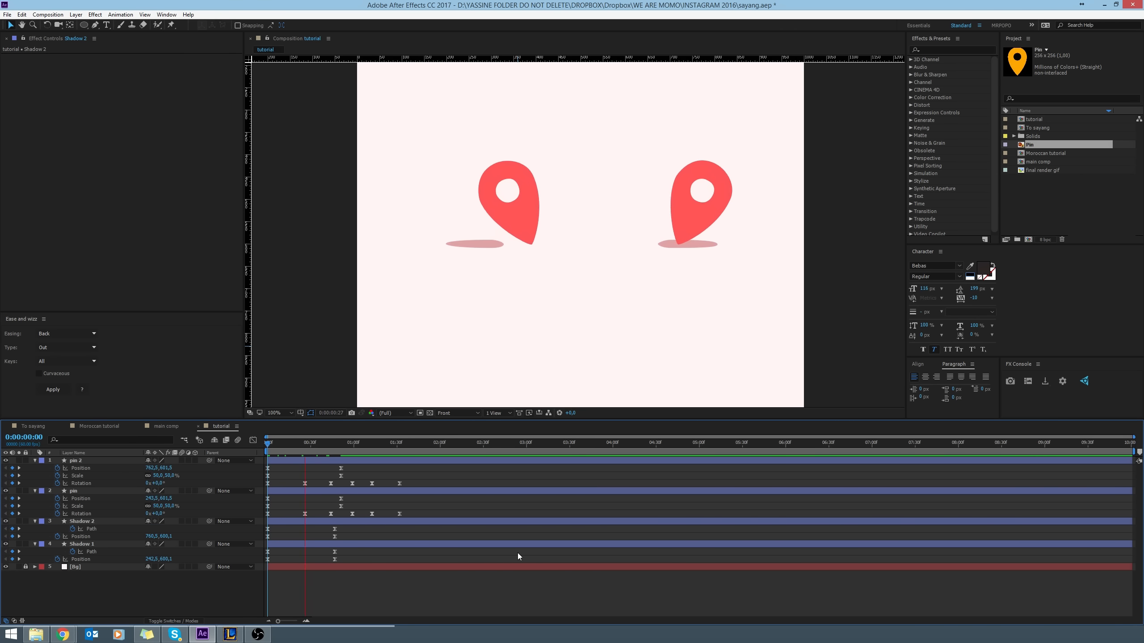
Try applying Easy Ease to Shadow 1's path keyframes in the speed graph, and undo it.
drag(348, 446, 296, 435)
click(335, 552)
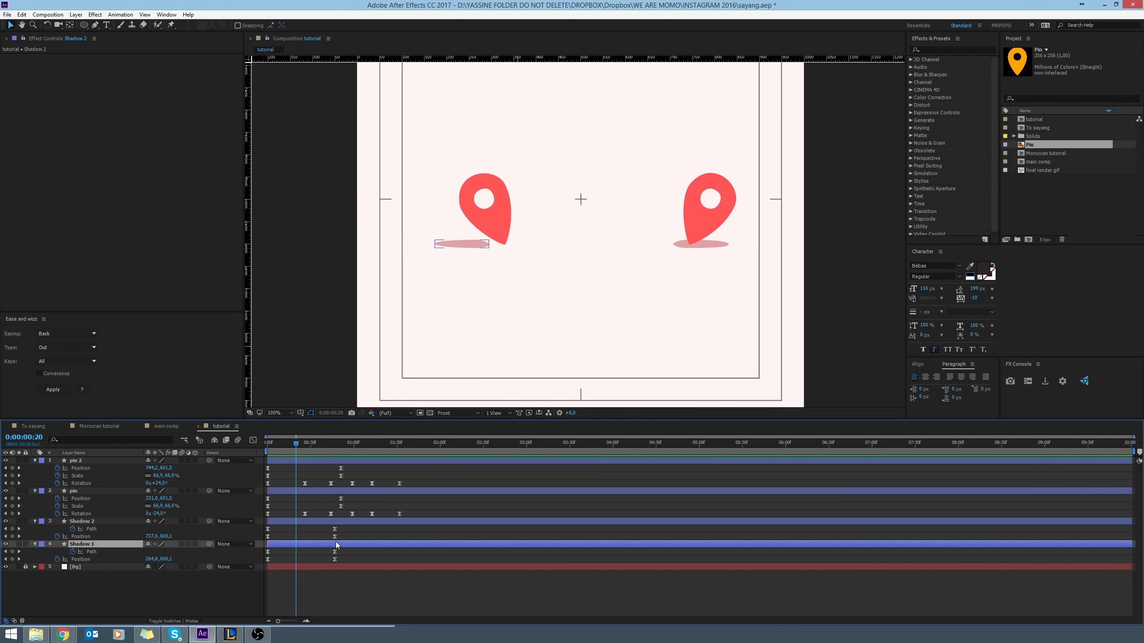
click(251, 440)
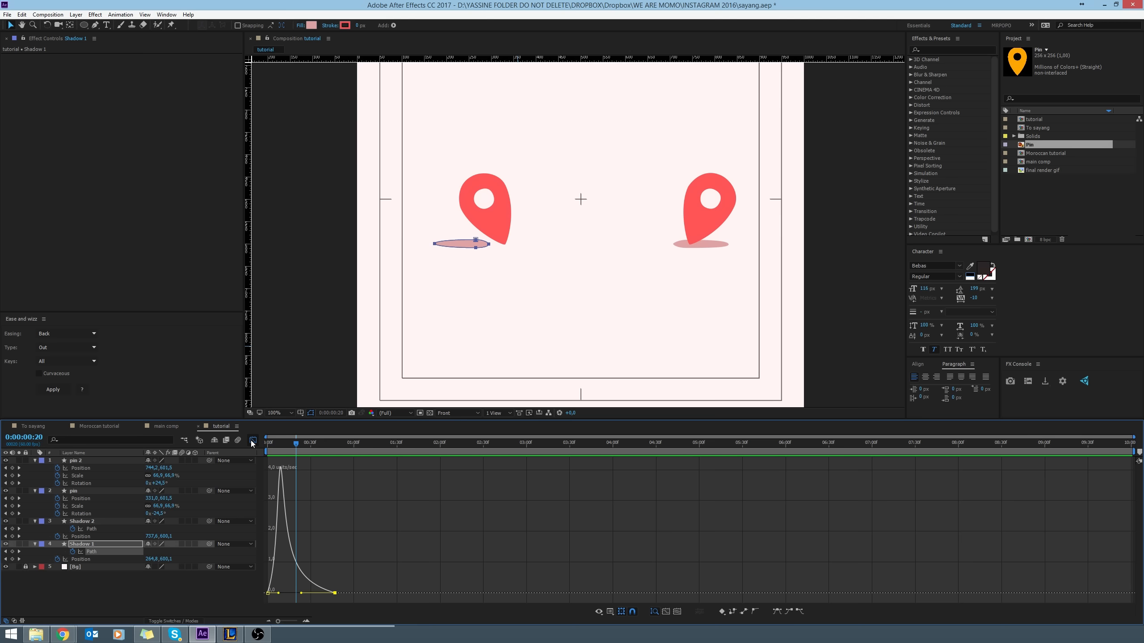
drag(318, 584, 256, 607)
key(F9)
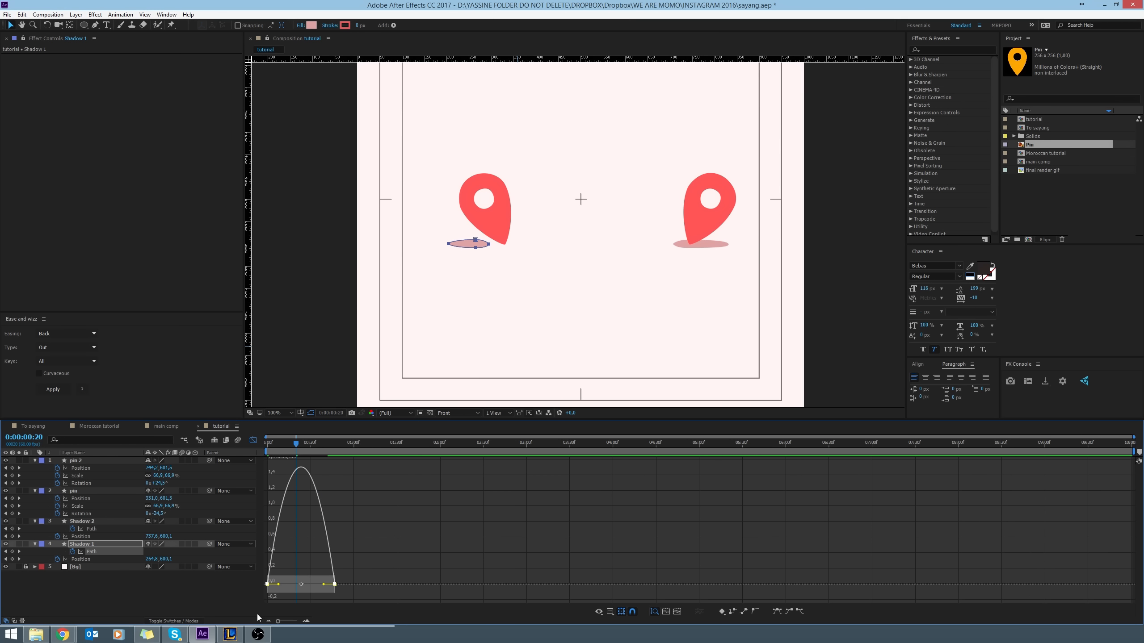
click(282, 602)
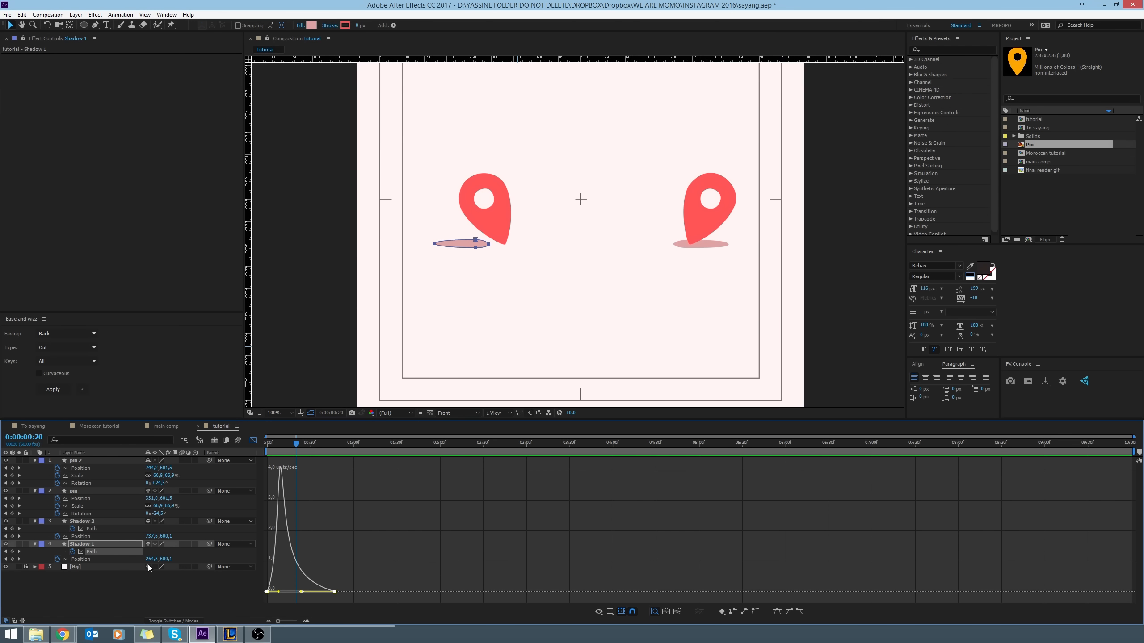
Check Shadow 1's position speed graph, shift its end position keyframe earlier to about frame 39, and play the animation.
click(113, 558)
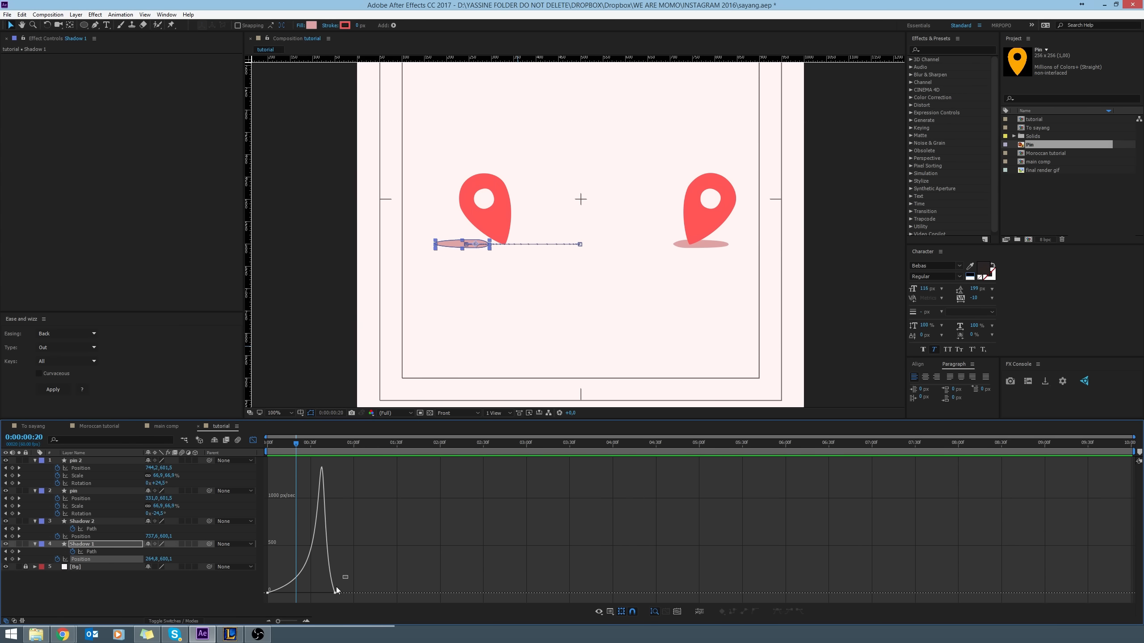
drag(344, 568, 320, 604)
click(251, 440)
drag(334, 559, 313, 559)
key(space)
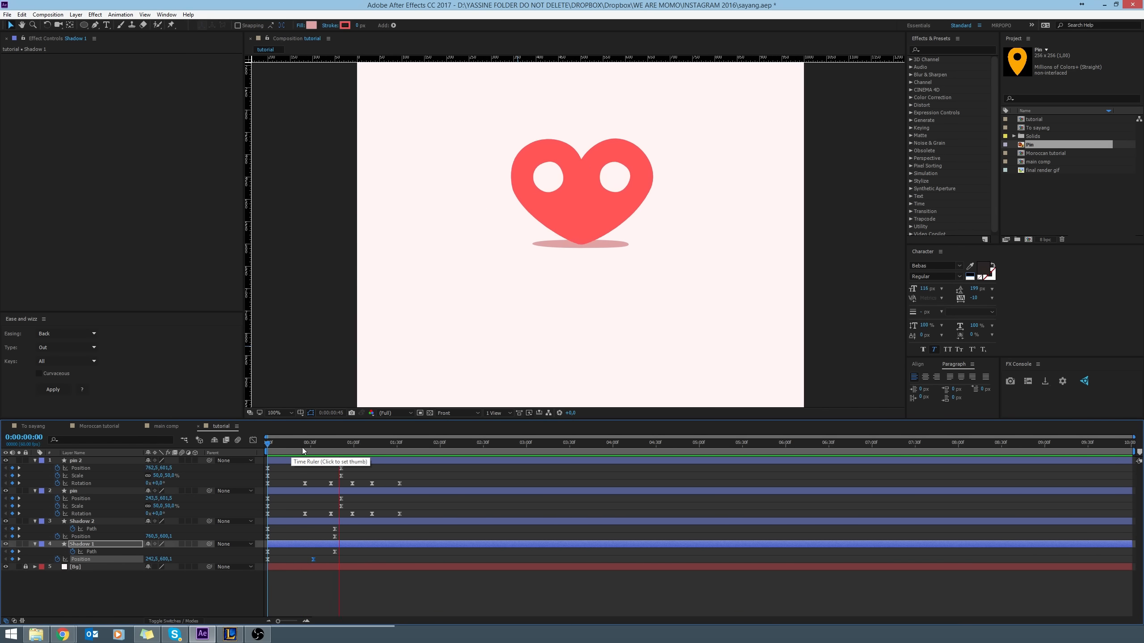
drag(318, 444, 323, 559)
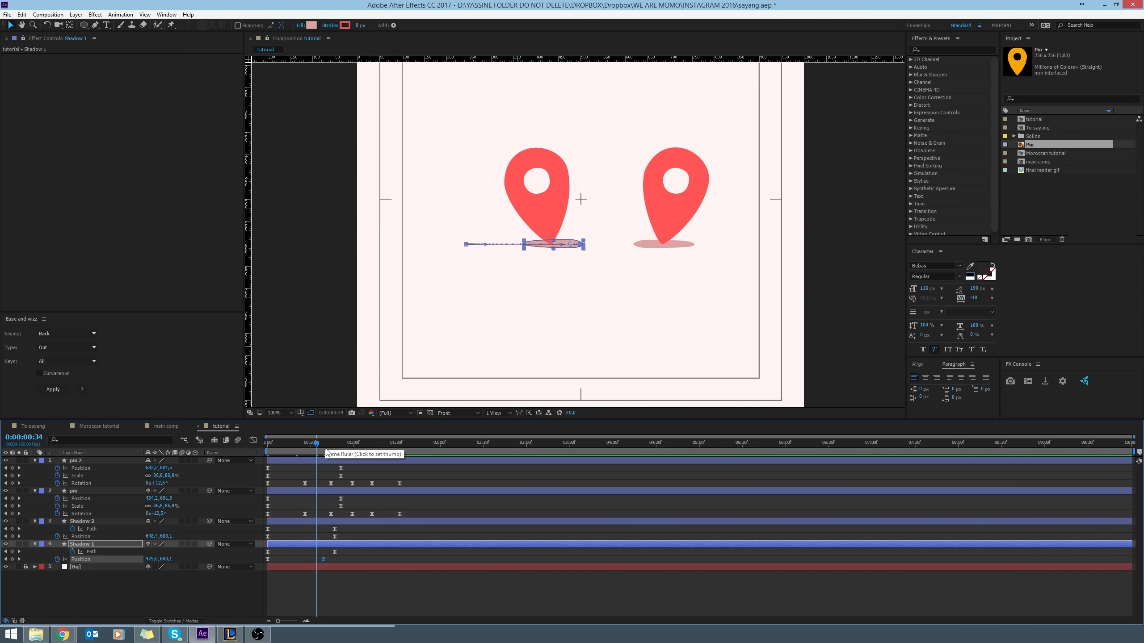
click(298, 448)
drag(297, 450, 223, 447)
key(space)
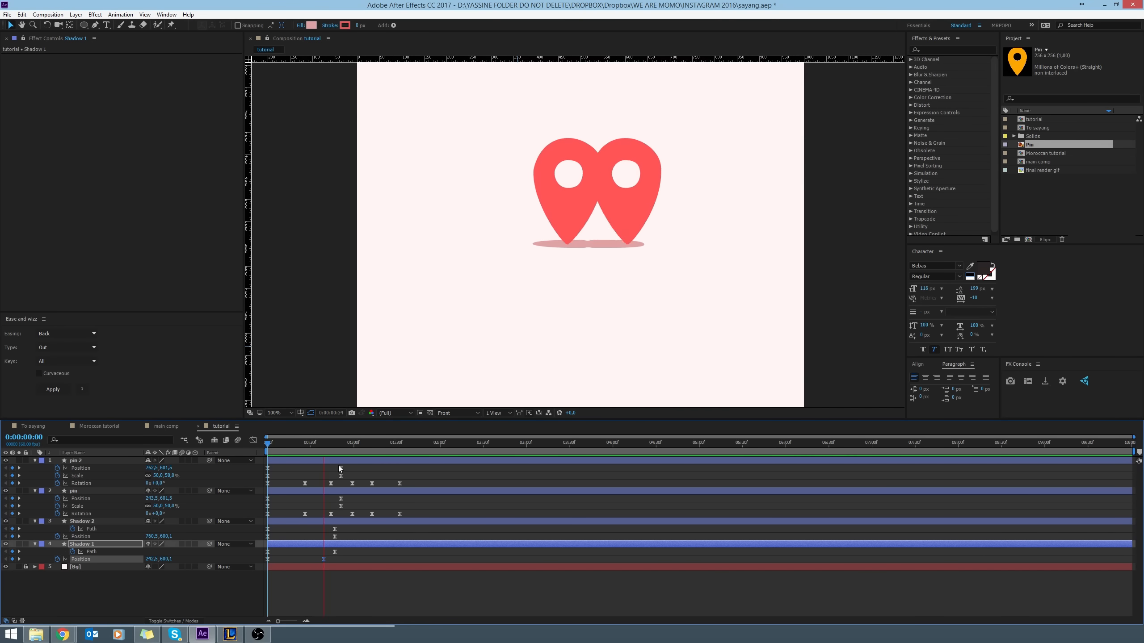
Align Shadow 2's end position keyframe and both shadows' end path keyframes with Shadow 1's end position keyframe, and play the animation.
drag(334, 440, 335, 446)
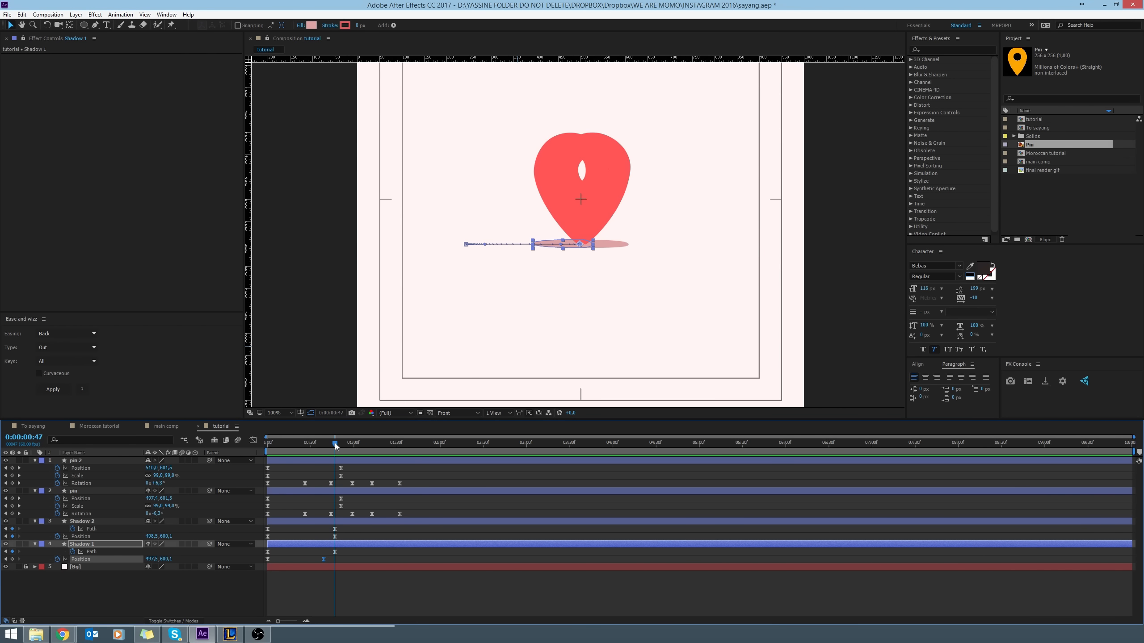
drag(322, 560, 325, 533)
drag(282, 442, 258, 443)
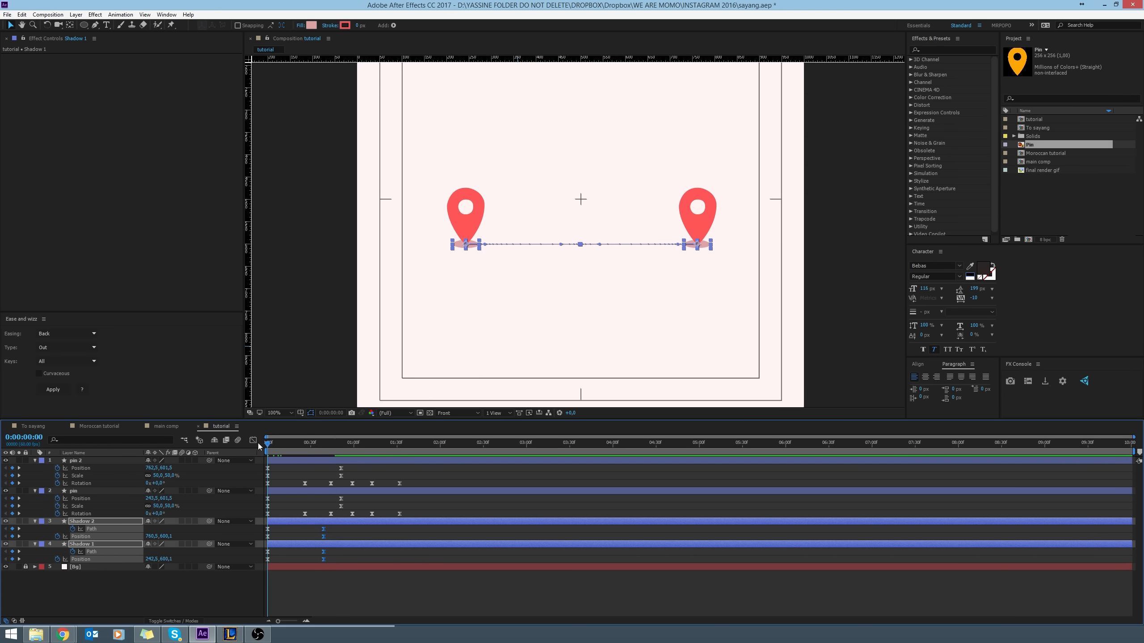
key(space)
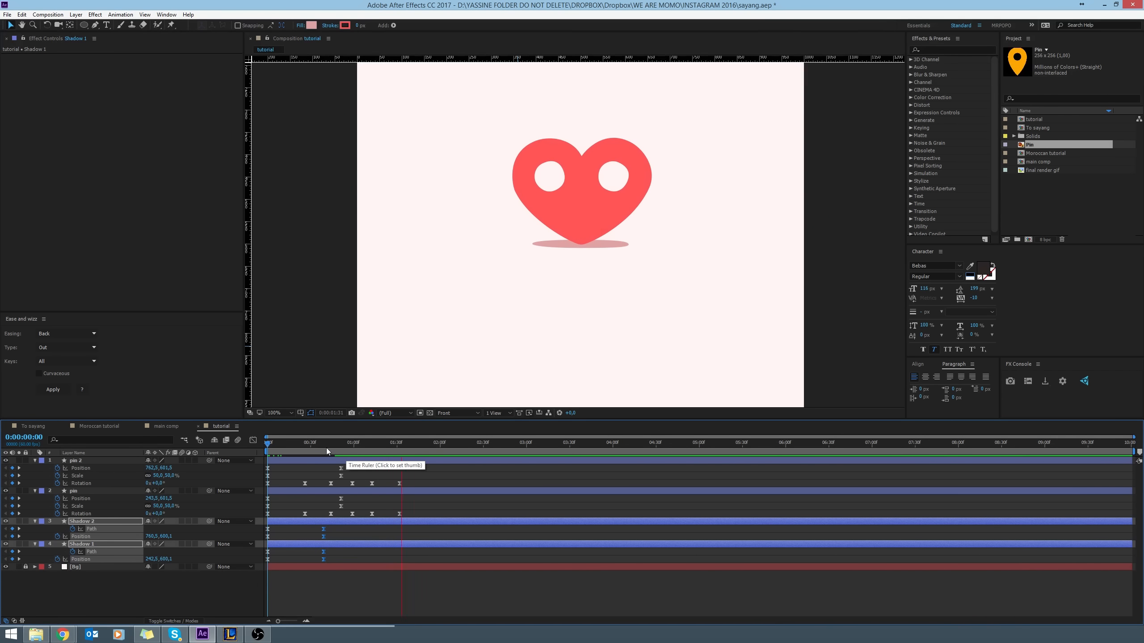
Move both shadows' end position keyframes a few frames after their end path keyframes, and play the animation from the start.
mouse_move(327, 450)
mouse_down()
mouse_move(337, 448)
mouse_move(321, 448)
mouse_up()
click(341, 593)
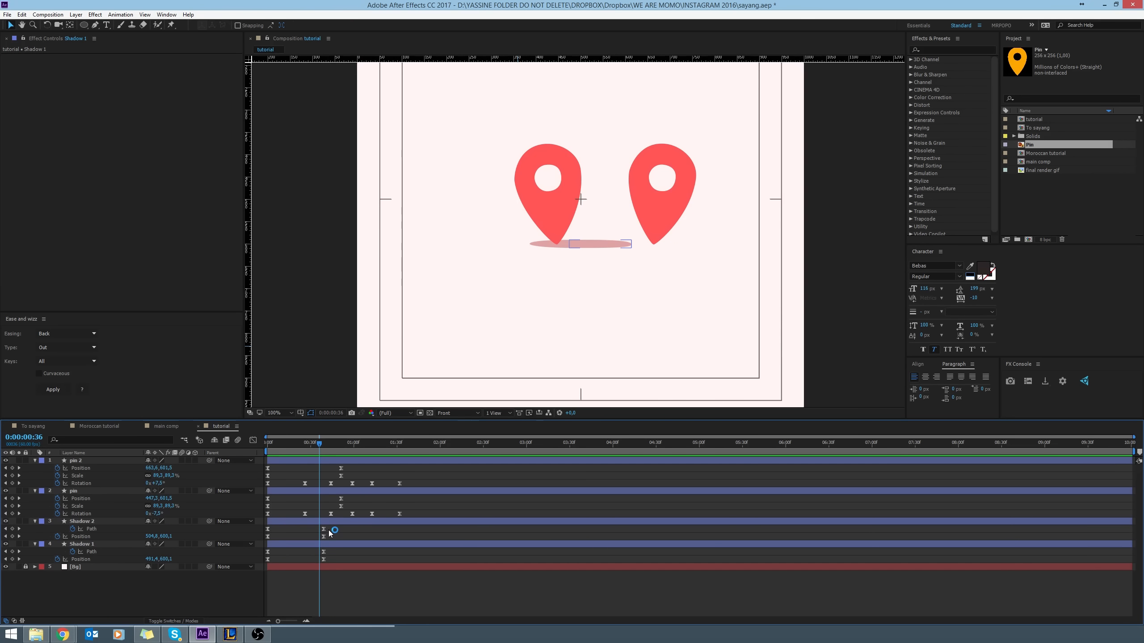
drag(325, 529, 332, 561)
key(Home)
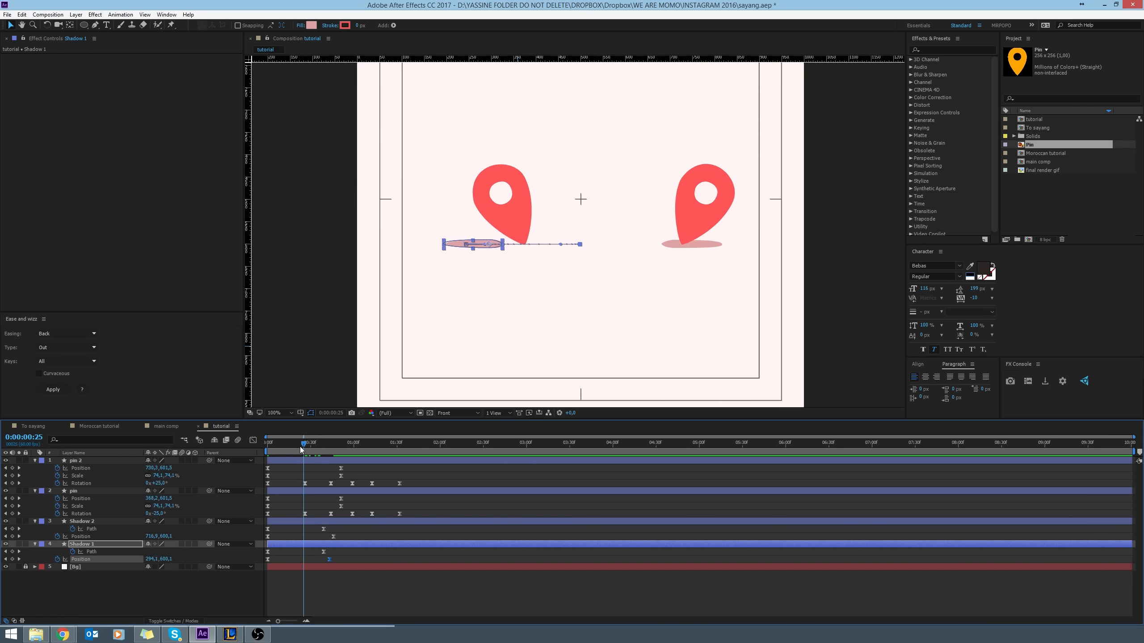
key(space)
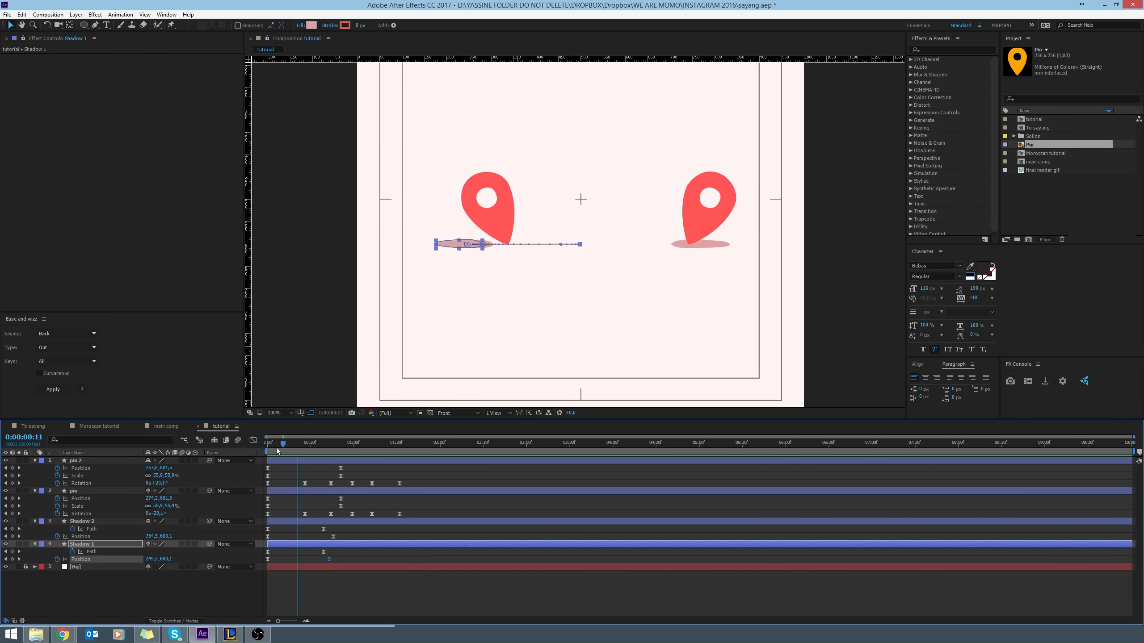
key(space)
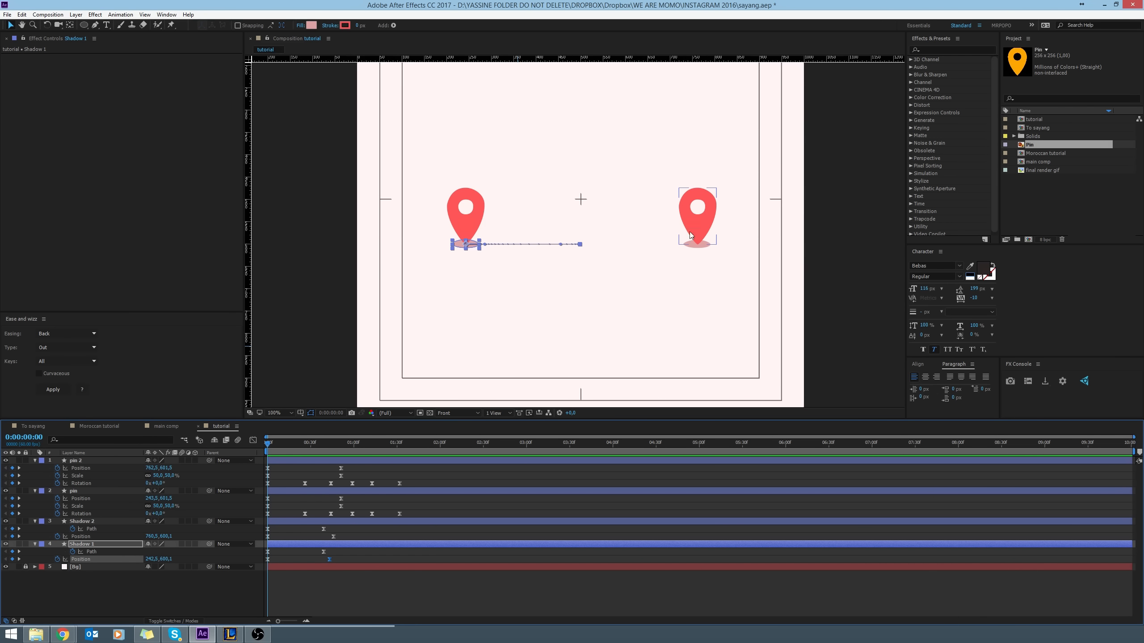
Preview the animation, then shift the Shadow 1 layer under the first pin's tip at 0:00:00:28, adding a Position keyframe.
scroll(688, 244, down, 1)
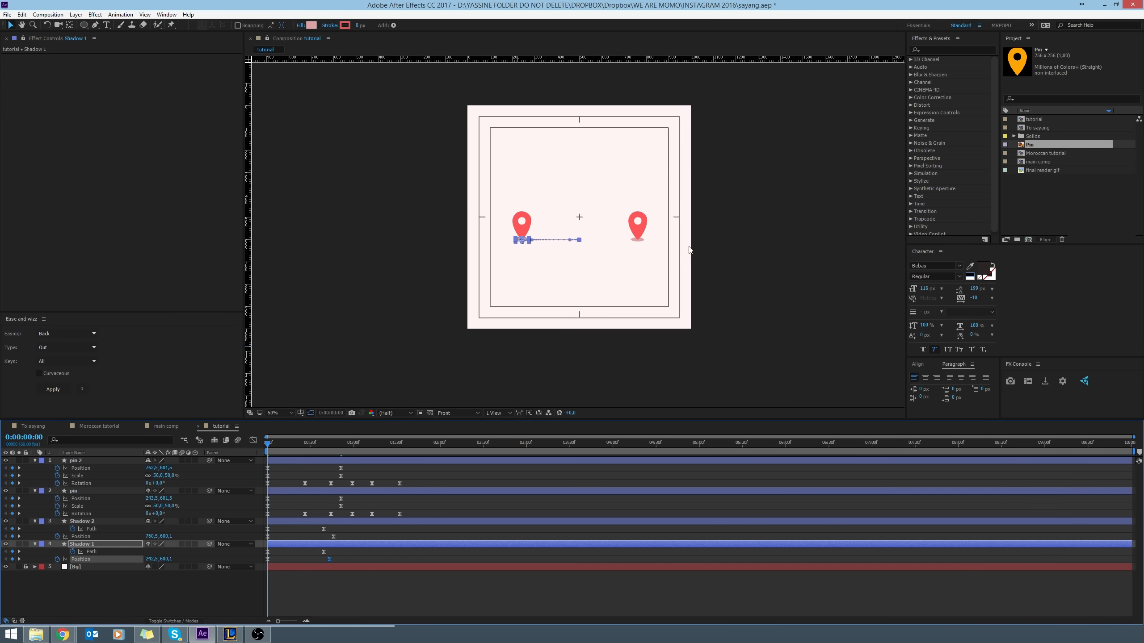
scroll(683, 258, up, 1)
drag(701, 209, 694, 239)
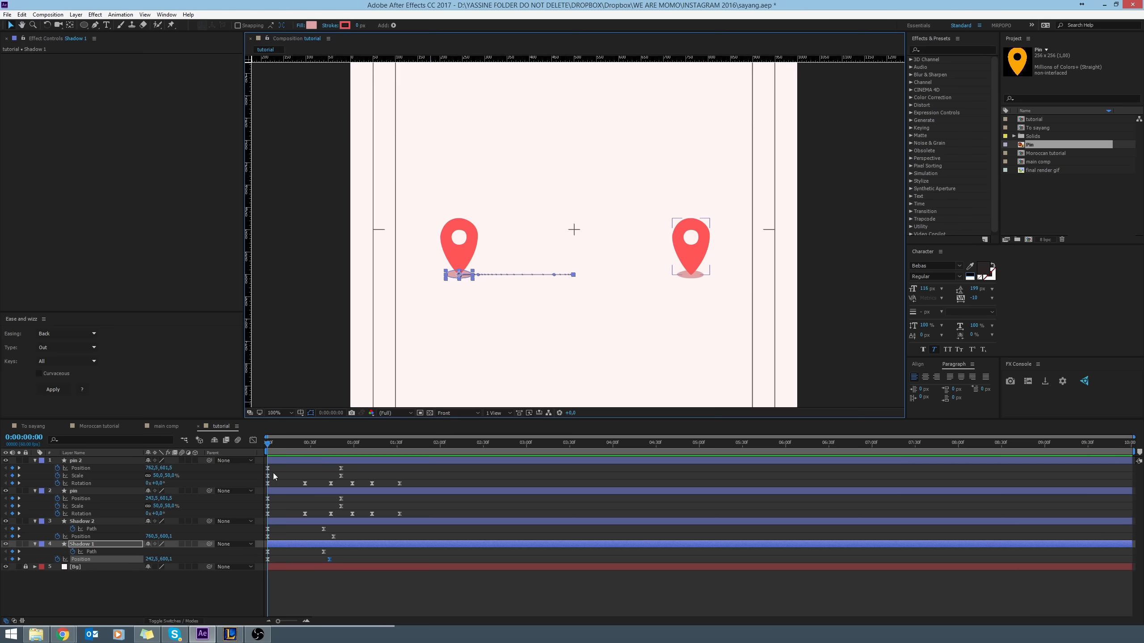
click(404, 480)
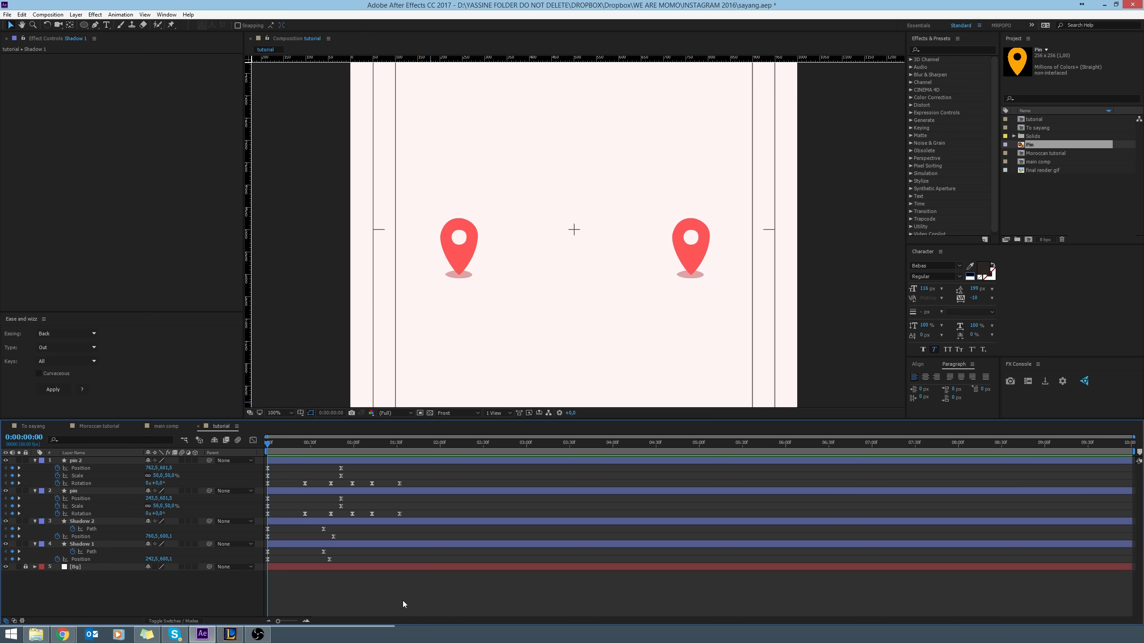
key(space)
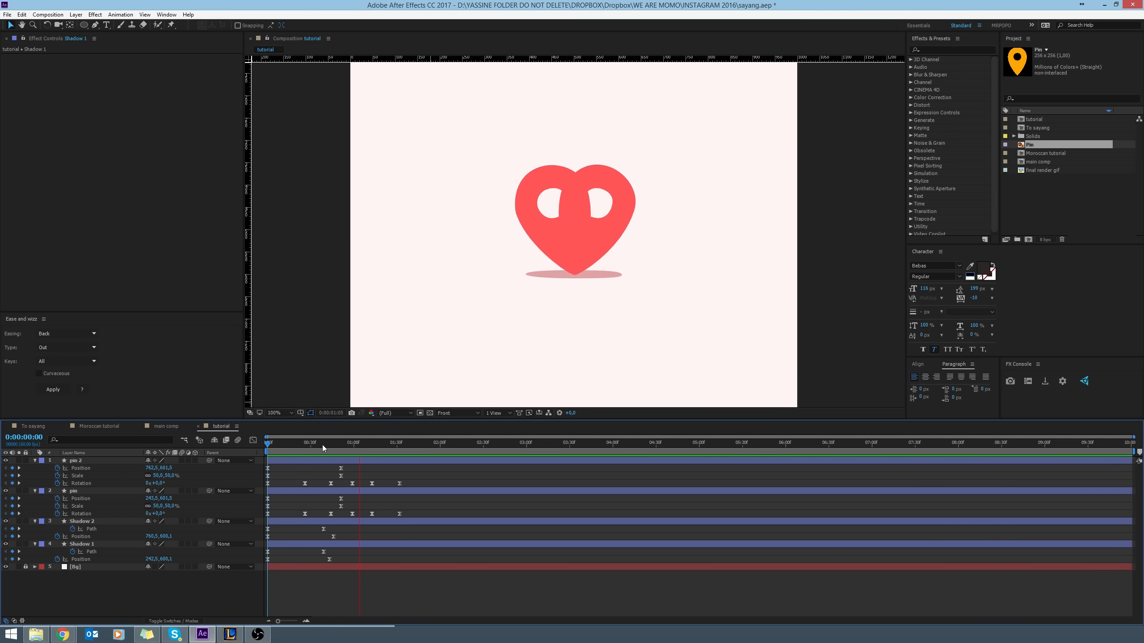
click(308, 445)
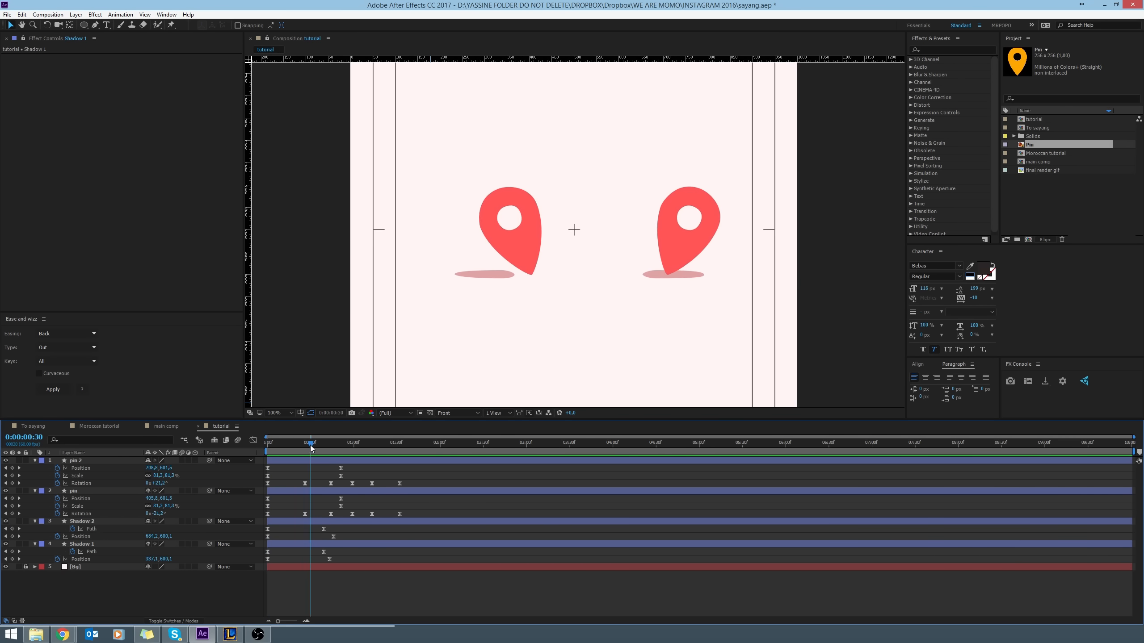
click(306, 545)
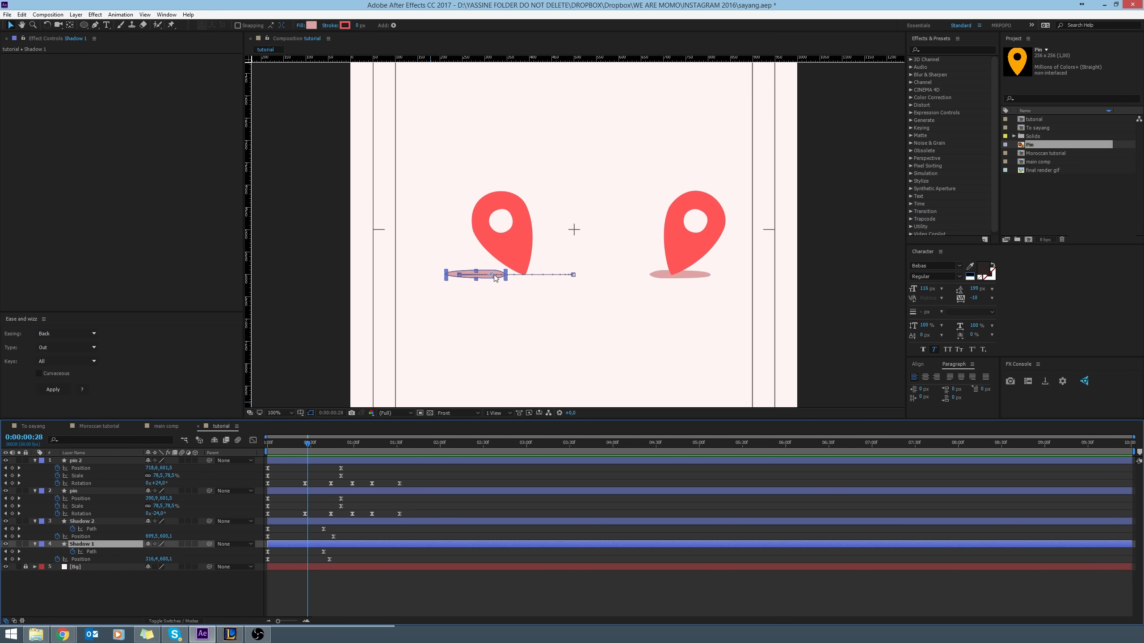
drag(495, 277, 525, 277)
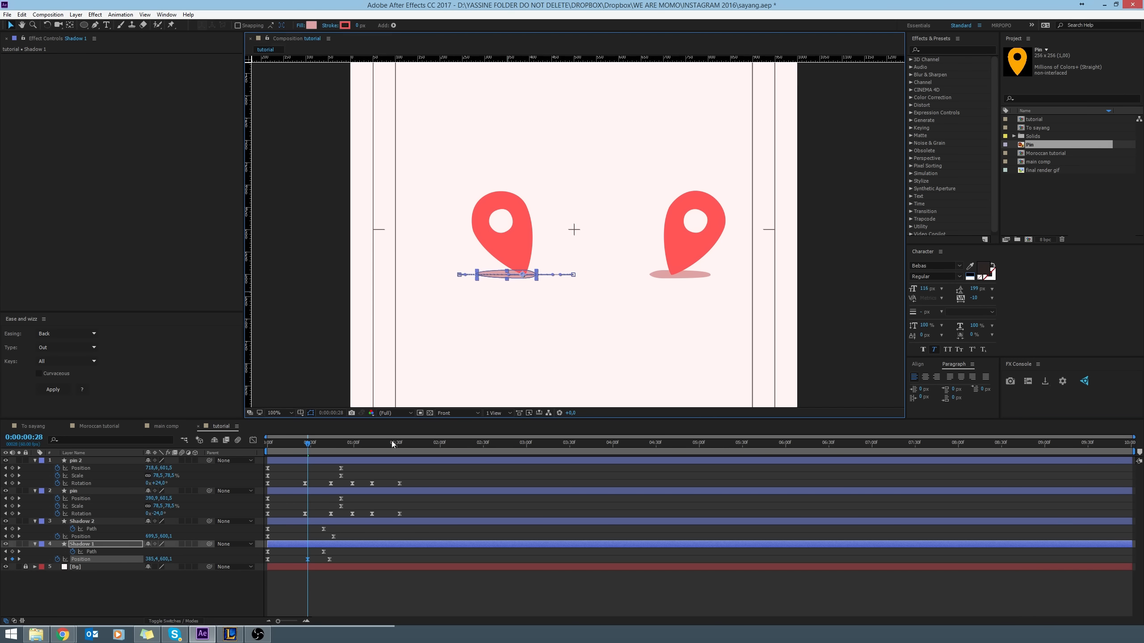
Set Shadow 1's middle Position keyframe to rove across time, move its last Position keyframe slightly later, and preview the motion.
right_click(307, 559)
click(343, 534)
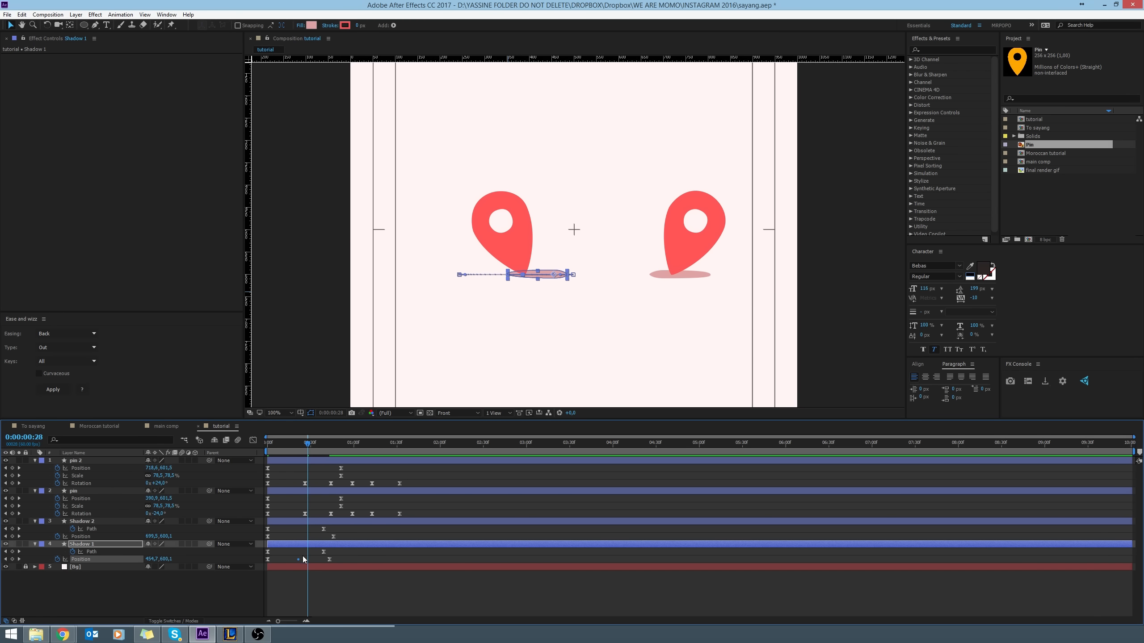
drag(299, 560, 337, 559)
key(space)
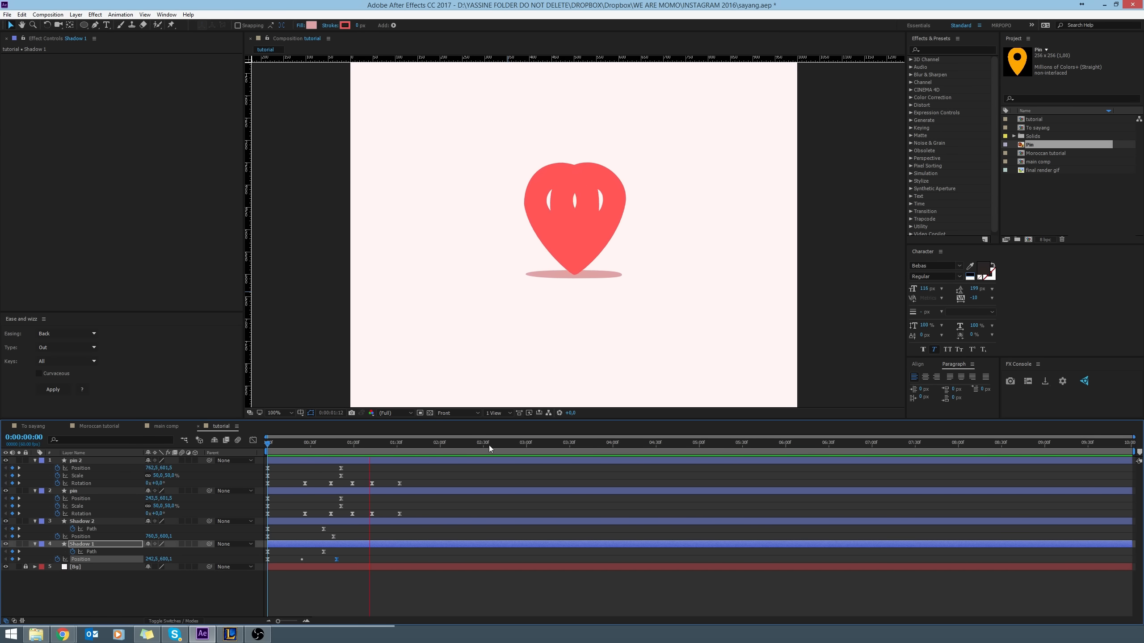
Examine the heart's pose at 0:00:02:10 and play the To sayang composition to study how the pins' holes change shape.
drag(359, 445, 454, 445)
drag(654, 215, 628, 255)
scroll(567, 270, up, 1)
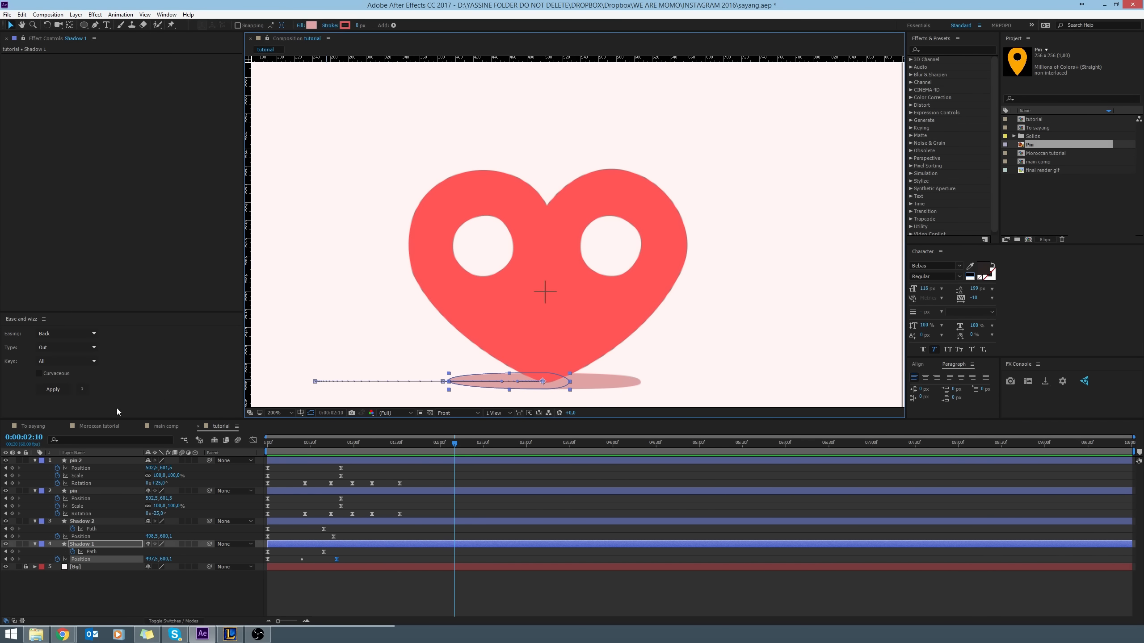
click(38, 426)
key(space)
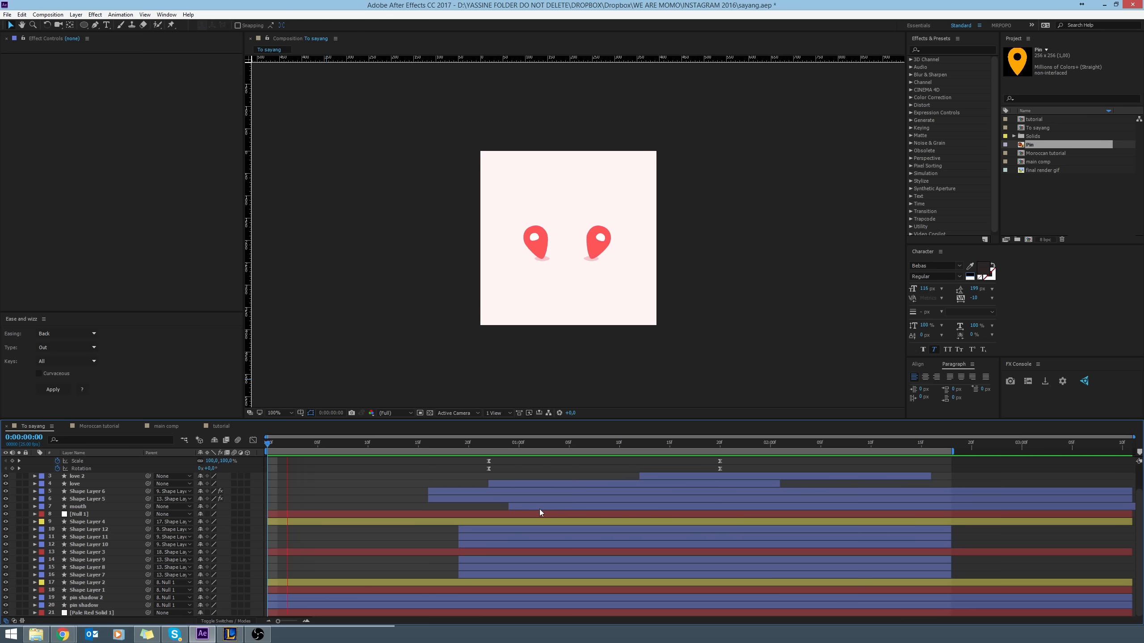
key(space)
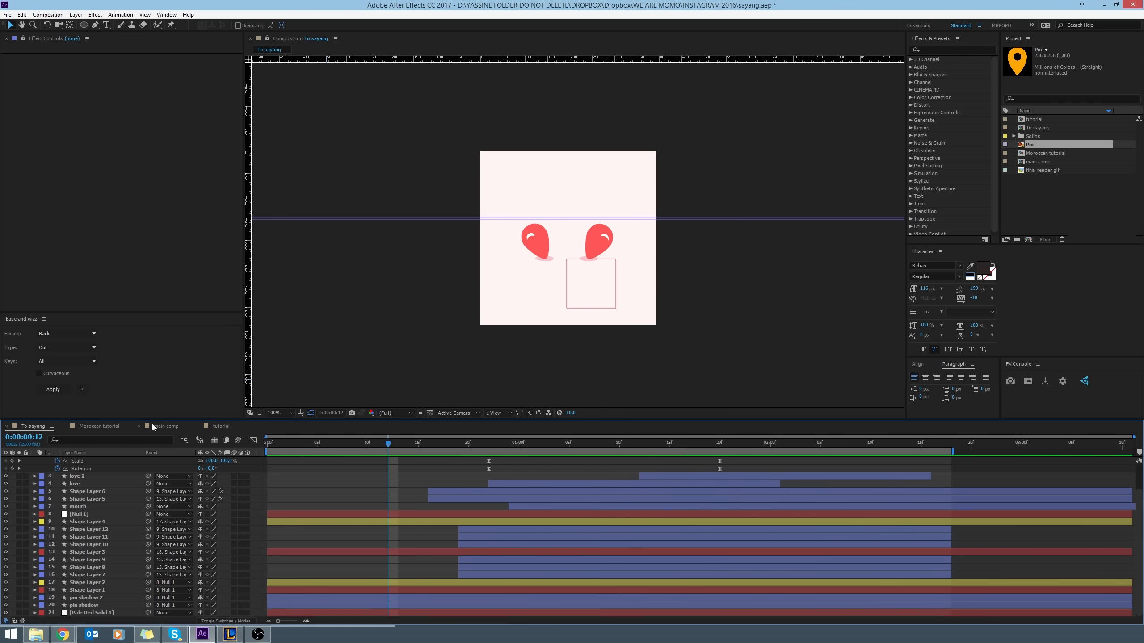
click(209, 428)
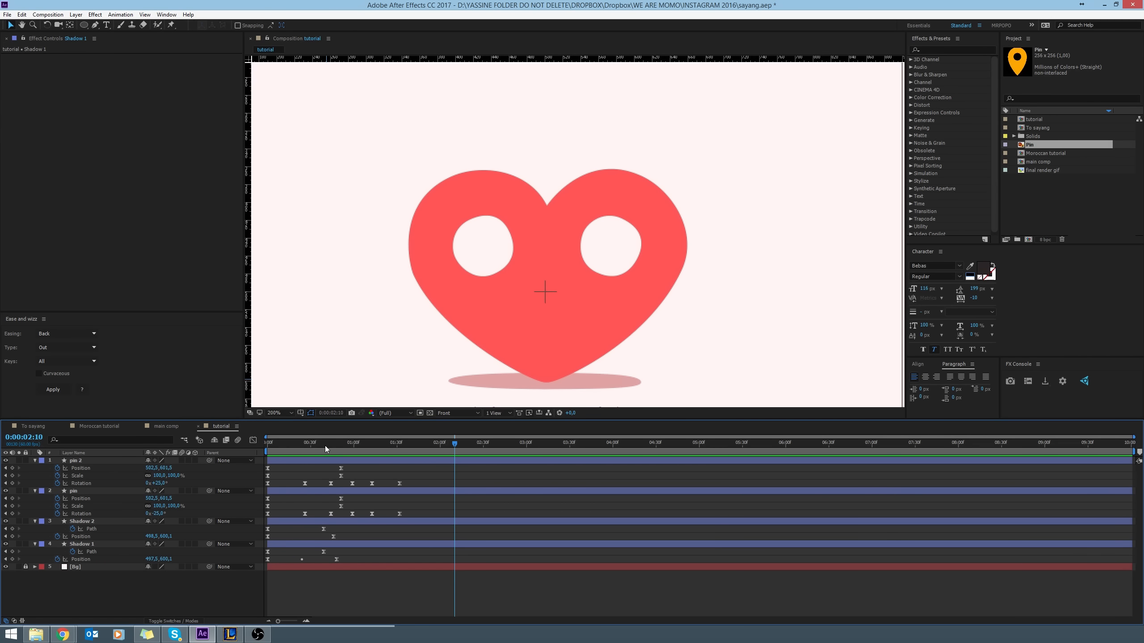
Return to the start of the tutorial composition, then collapse and lock the Shadow 1 and Shadow 2 layers.
key(Home)
drag(326, 320, 461, 231)
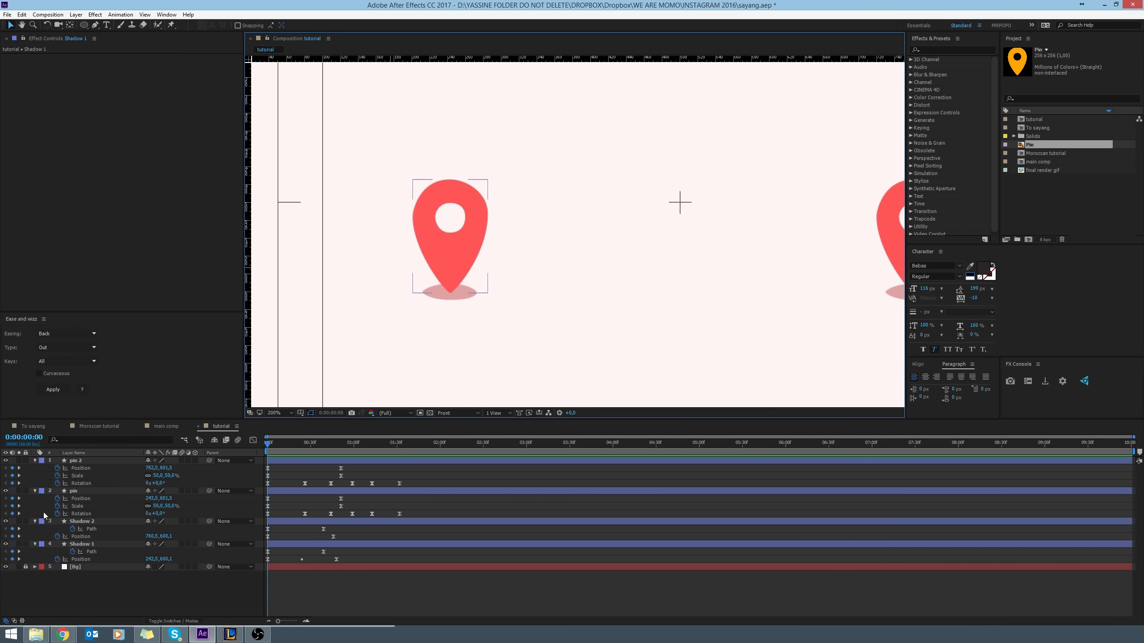
click(35, 521)
click(34, 529)
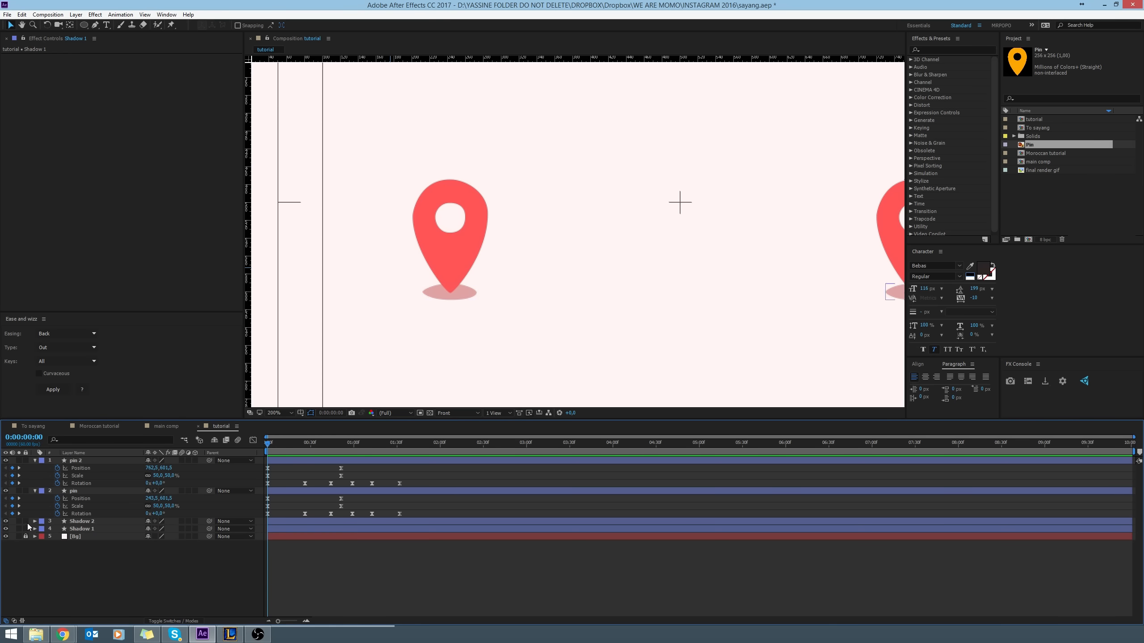
Keyframe the Mask Path of the pin layer's Mask 1 in its round shape at 0:00:00:00 and 0:00:00:51.
click(72, 491)
scroll(462, 289, up, 1)
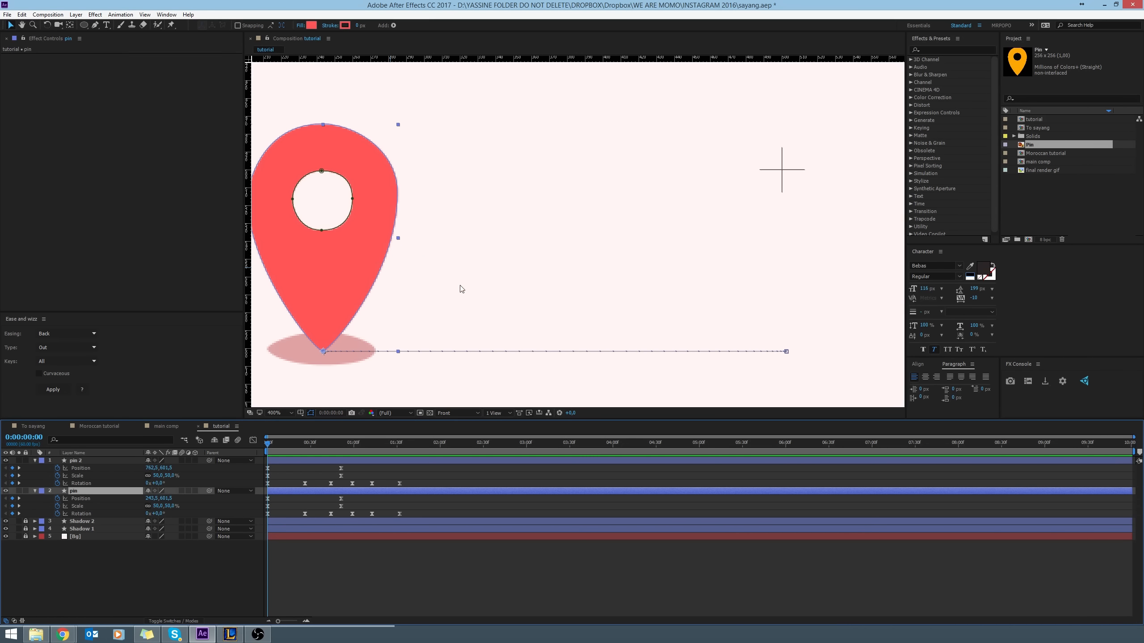
drag(325, 244, 538, 260)
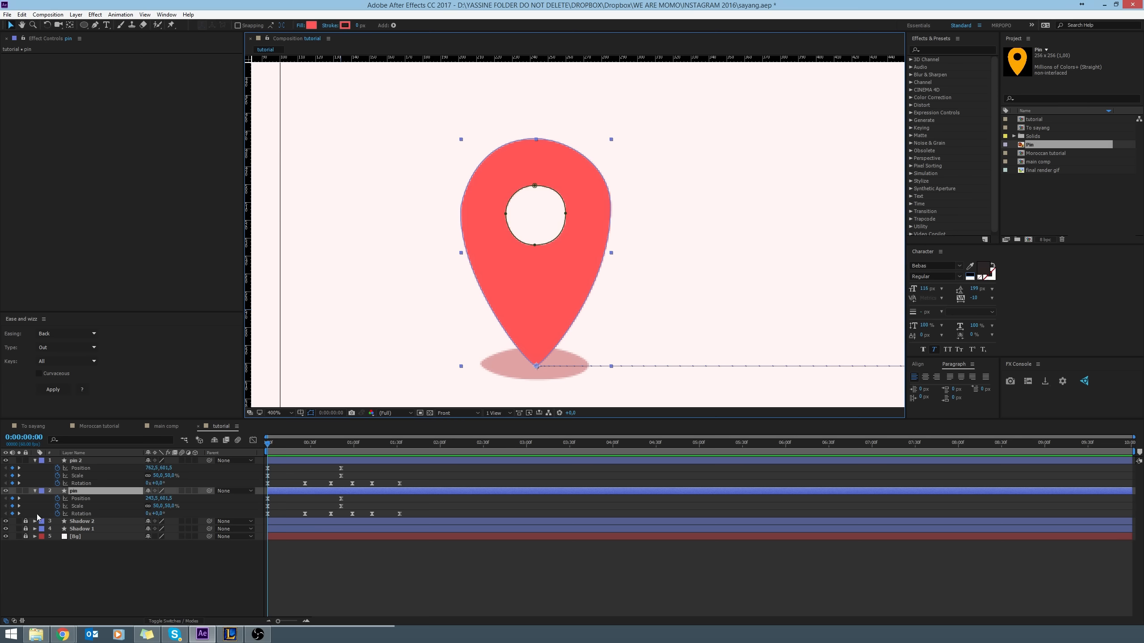
click(35, 491)
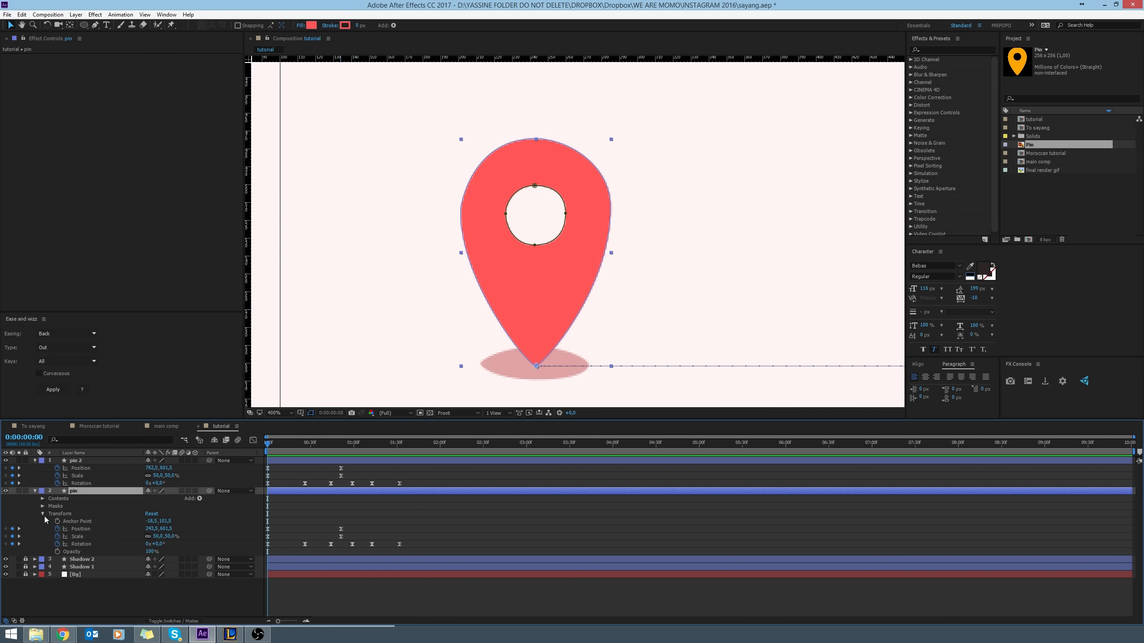
click(43, 514)
click(43, 506)
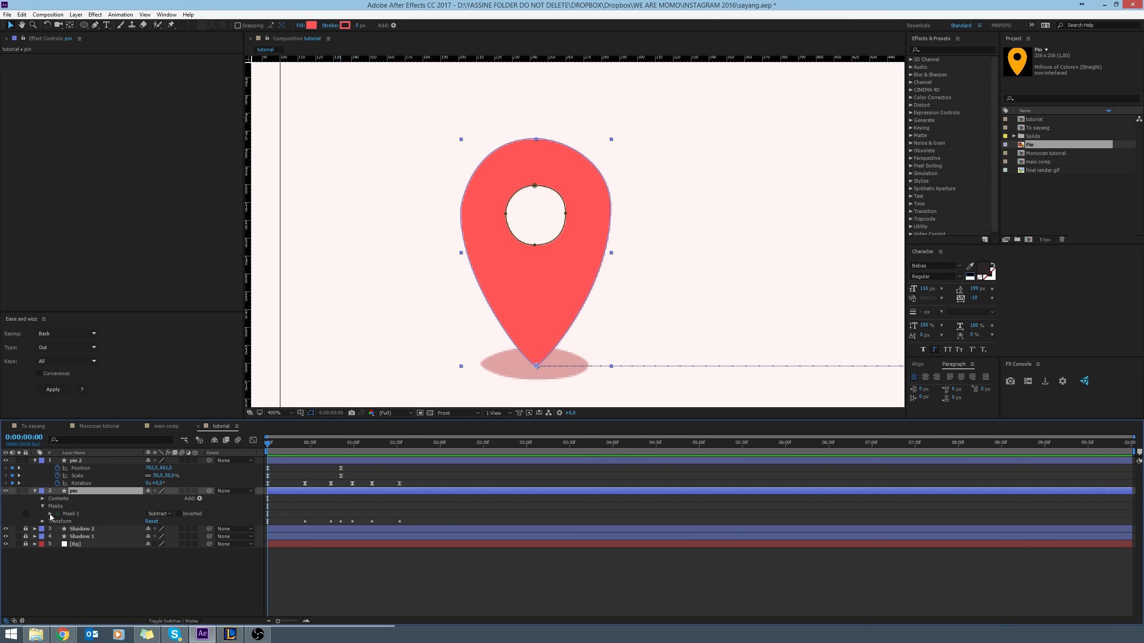
click(50, 514)
click(65, 521)
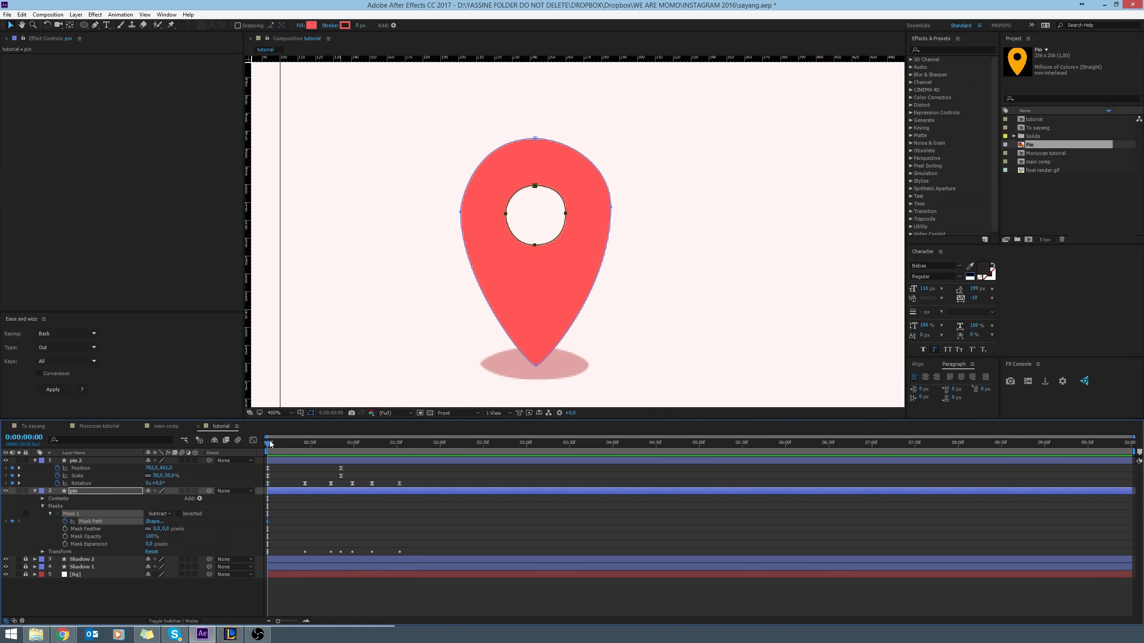
drag(268, 445, 342, 449)
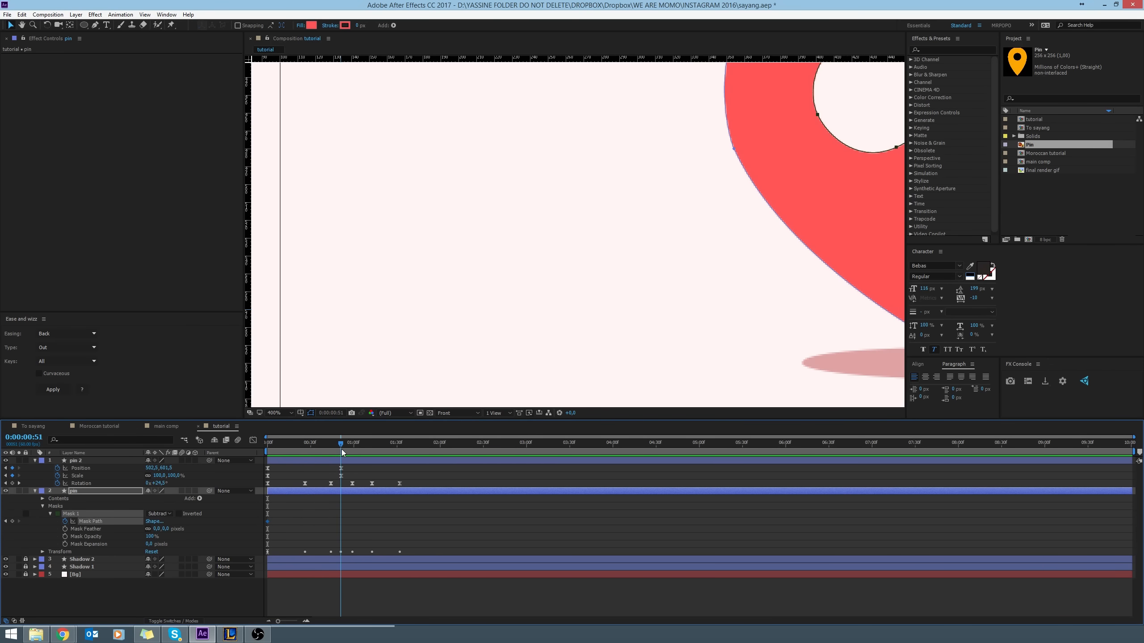
click(12, 521)
At 0:00:00:28, reshape the pin layer's round mask into a flattened half-moon by raising its lower point and adjusting the side points.
click(308, 445)
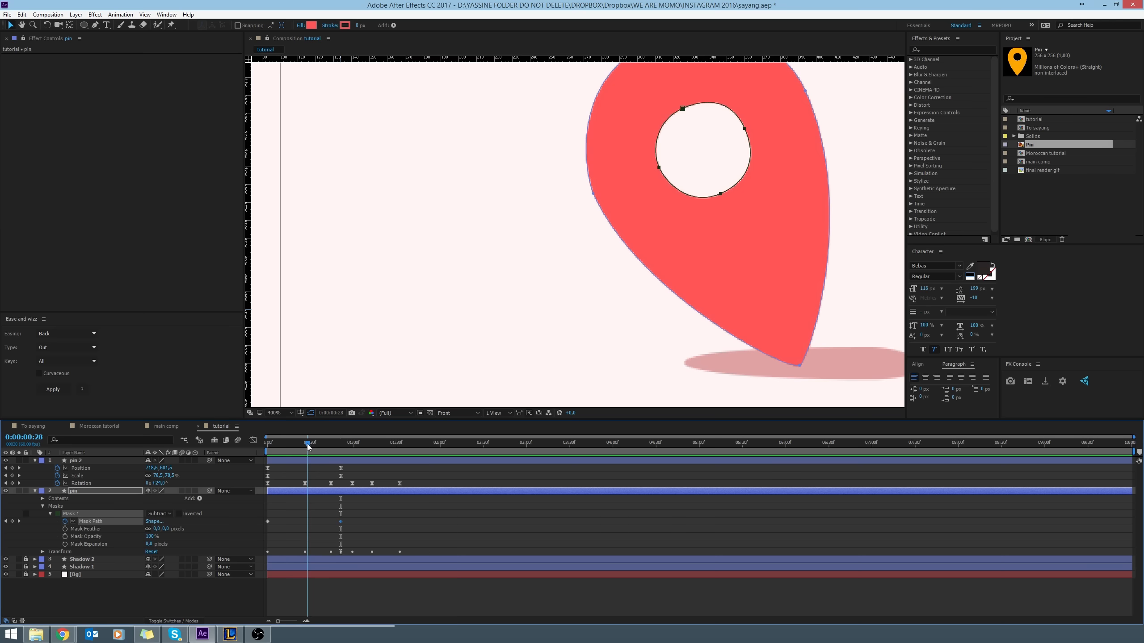
drag(767, 218, 507, 301)
click(521, 327)
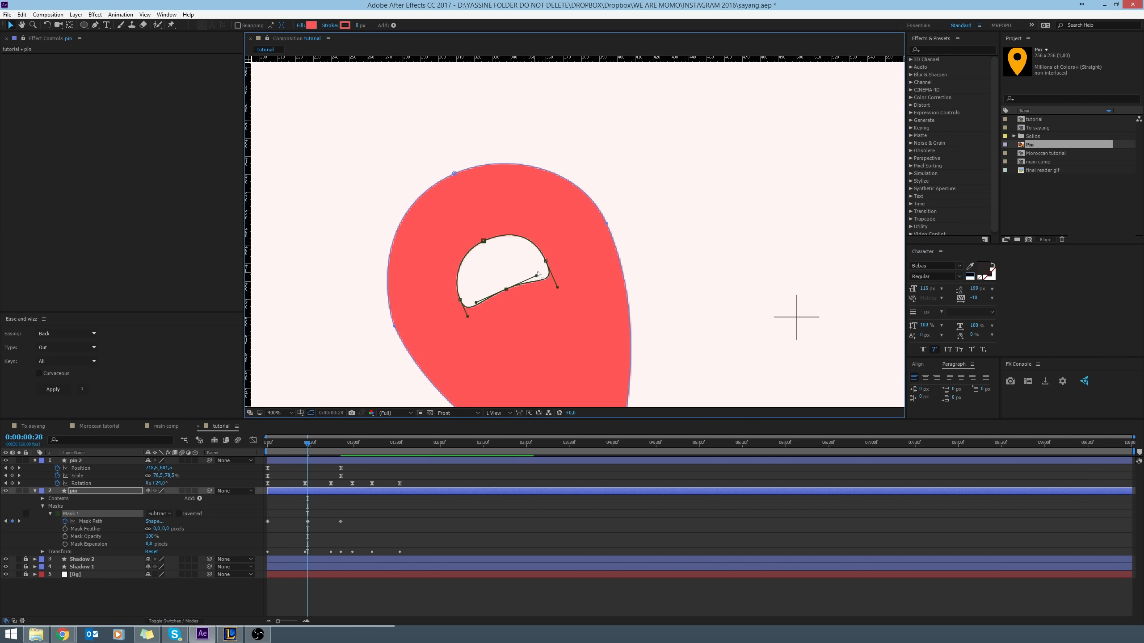
drag(545, 261, 547, 257)
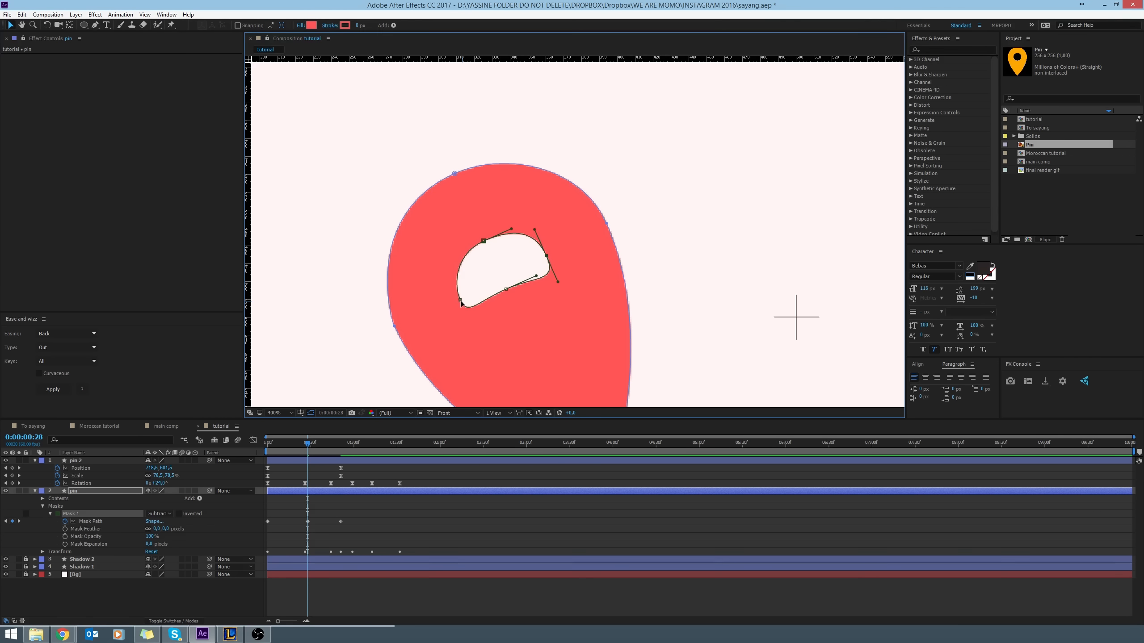
drag(460, 300, 551, 270)
click(483, 240)
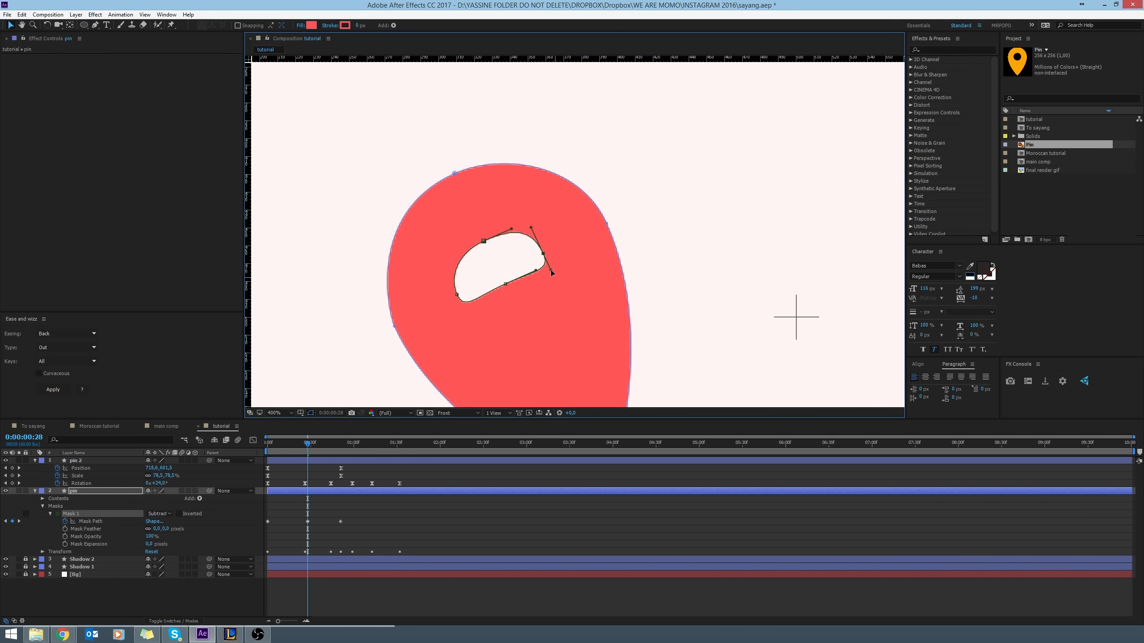
Apply Easy Ease to the pin layer's three Mask Path keyframes.
drag(368, 516, 222, 530)
key(F9)
click(321, 513)
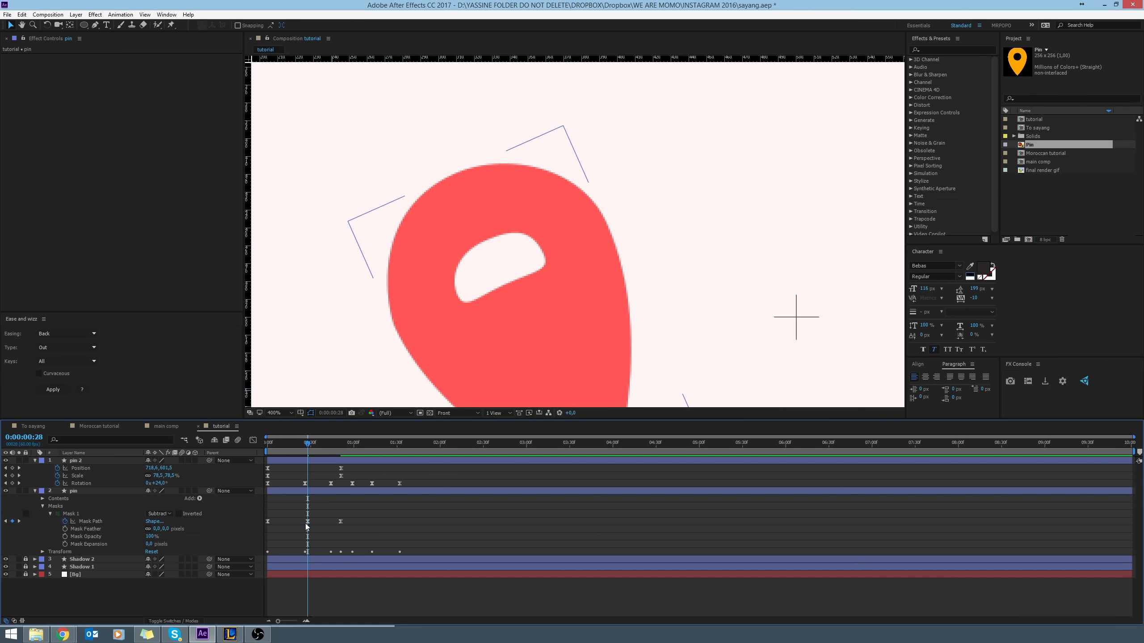
In the speed graph, extend the incoming ease of the pin's middle Mask Path keyframe so the first change starts fast and slows down.
click(308, 523)
key(shift+F3)
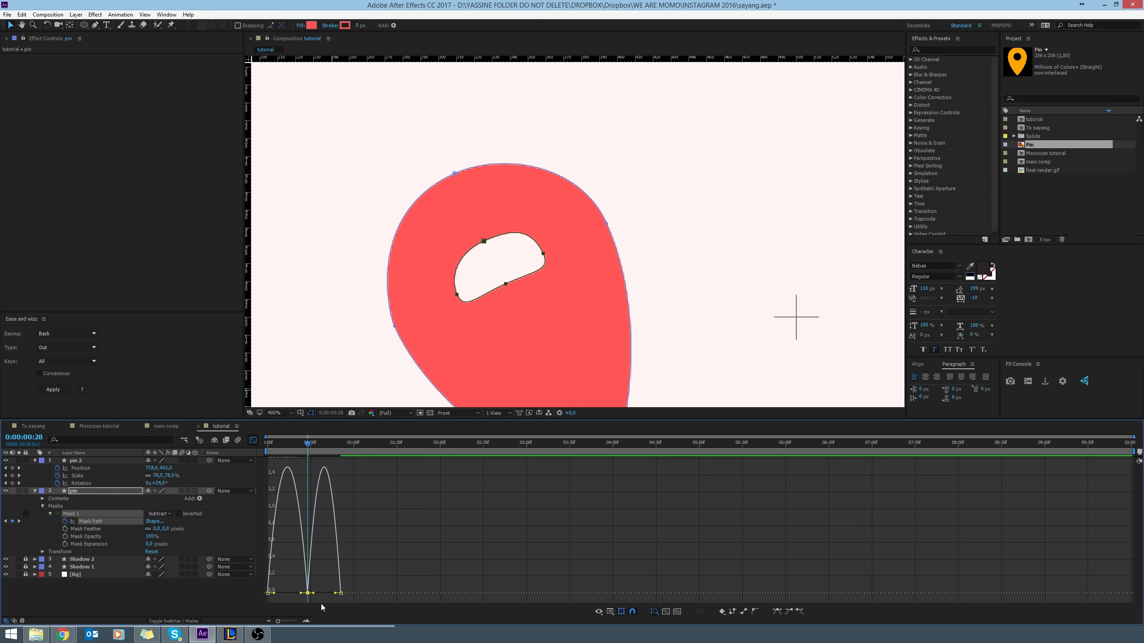
drag(301, 593, 260, 597)
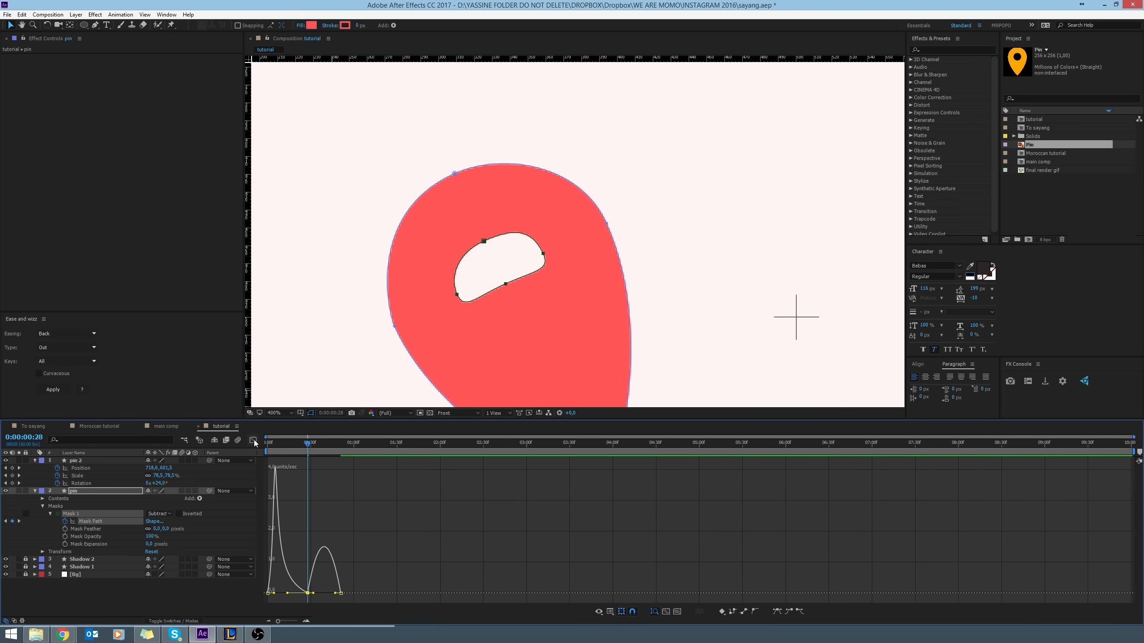
click(254, 440)
click(366, 526)
Hide the two shadow layers and preview the pin animation from the start.
drag(277, 444, 244, 448)
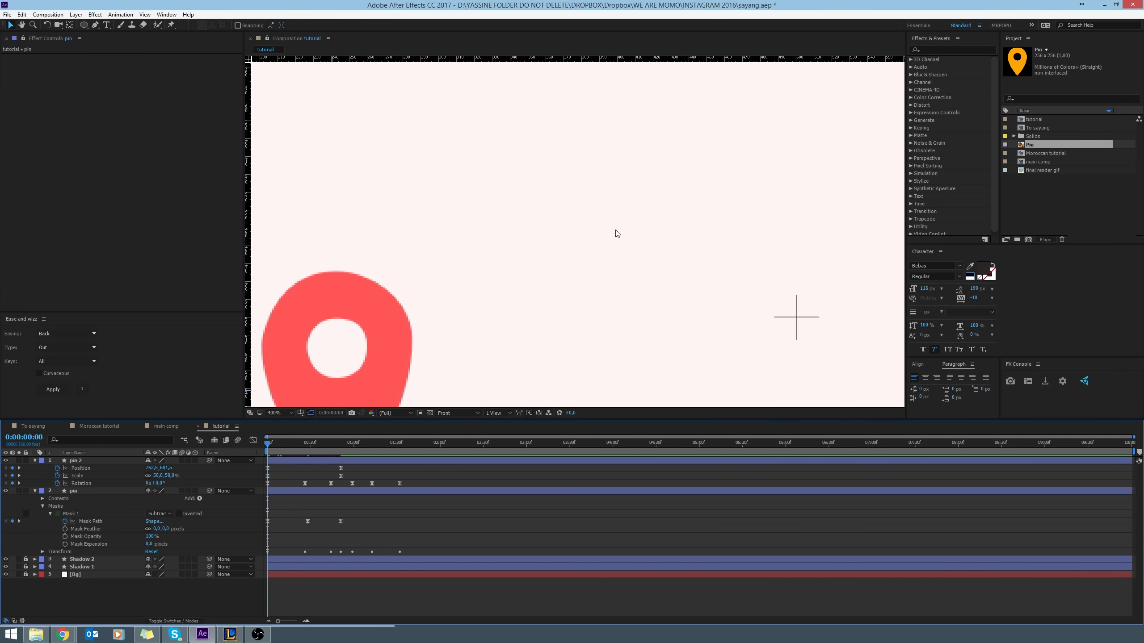
scroll(619, 234, down, 2)
scroll(585, 286, down, 1)
key(space)
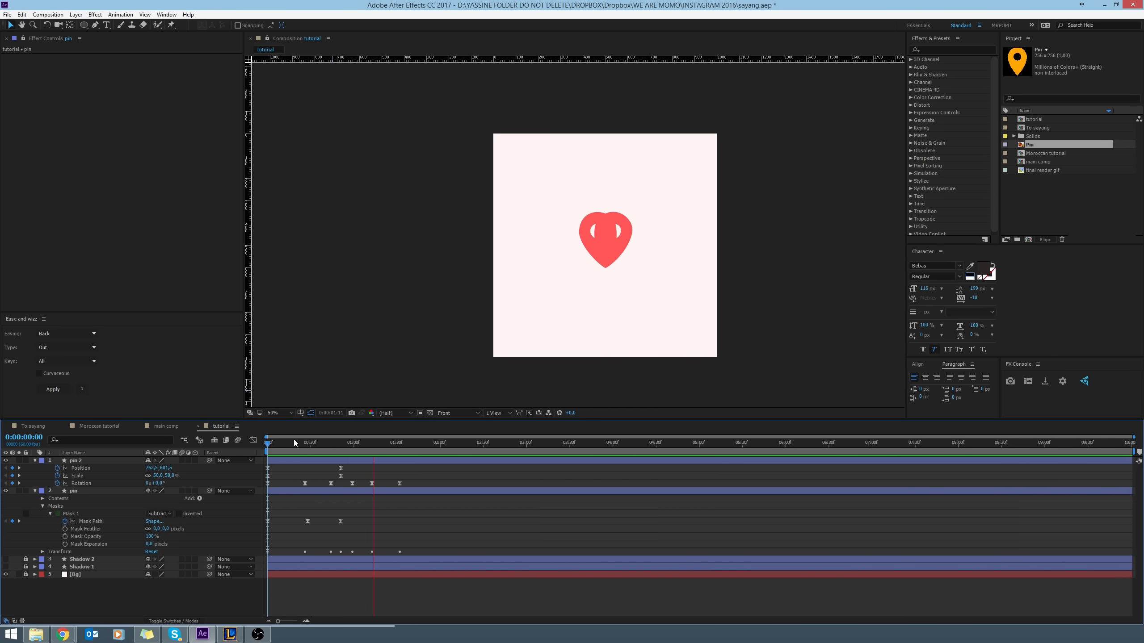
Keyframe the Mask Path of the pin 2 layer's Mask 1 at 0:00:00:51 and 0:00:00:00.
drag(301, 442, 341, 450)
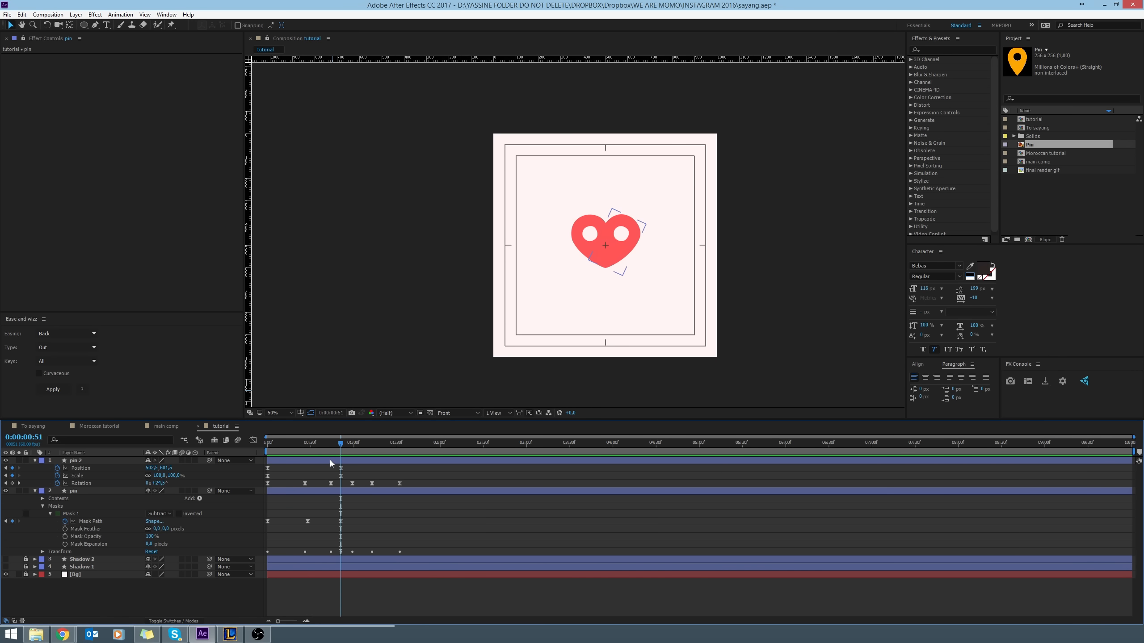
click(330, 460)
key(slash)
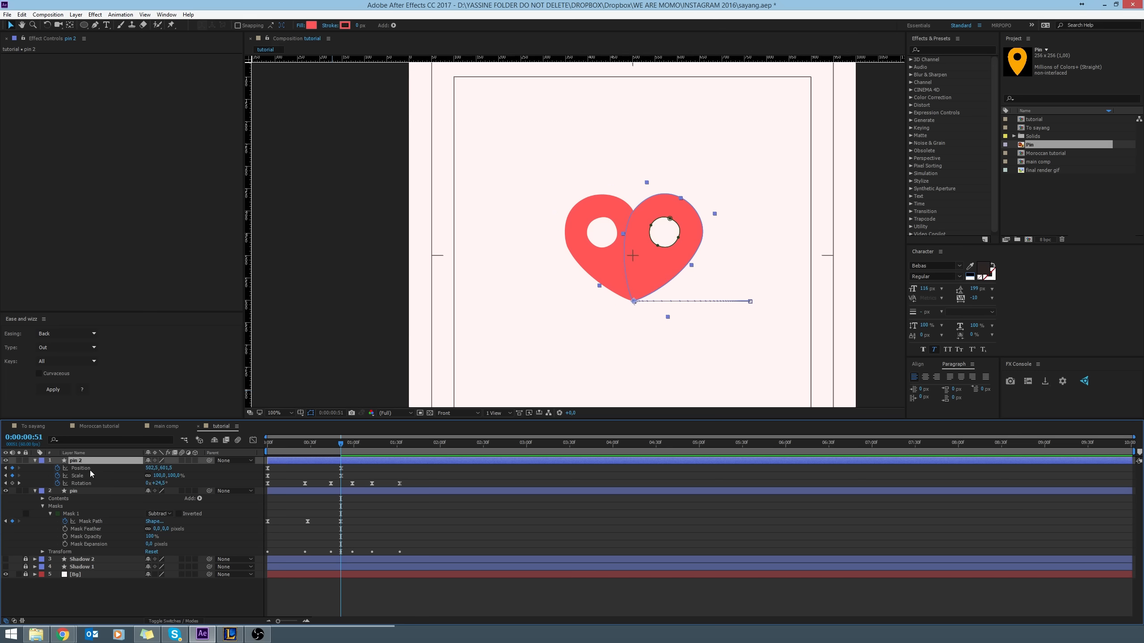
key(ctrl+v)
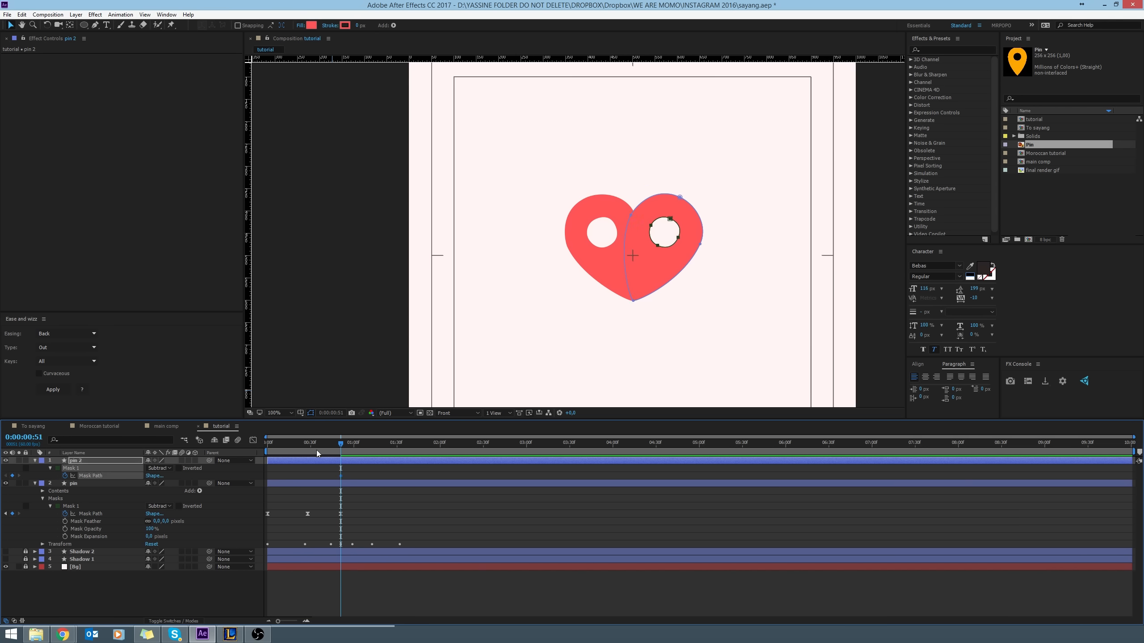
key(Home)
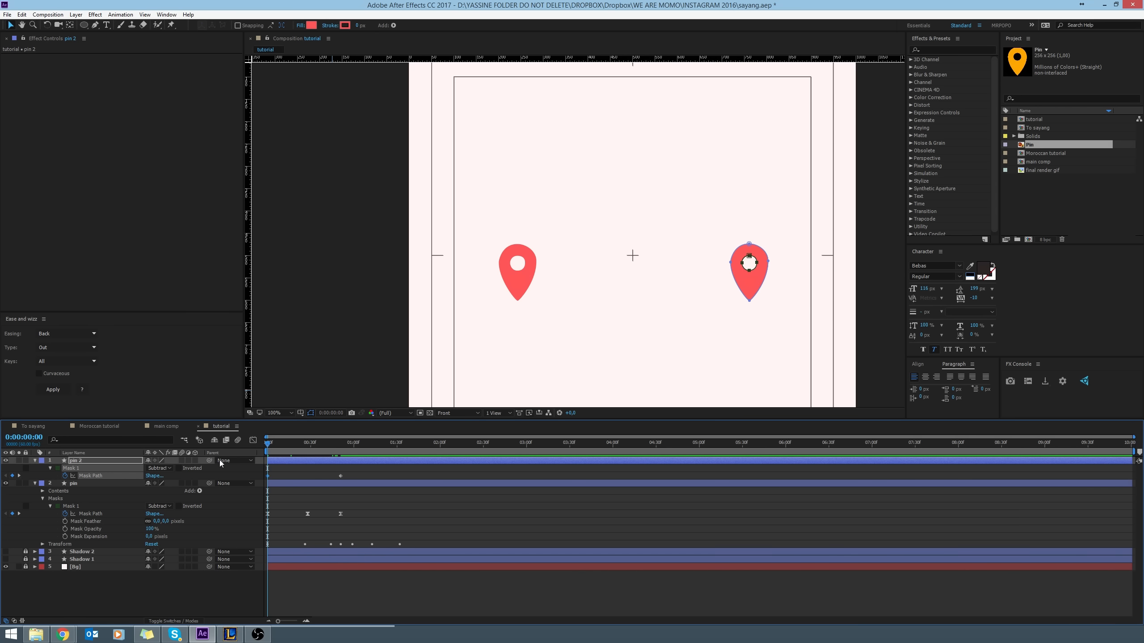
At 0:00:00:28, reshape the pin 2 layer's Mask 1 into a flattened hole with an inward-curved lower edge, mirroring the other pin's hole.
drag(267, 443, 308, 451)
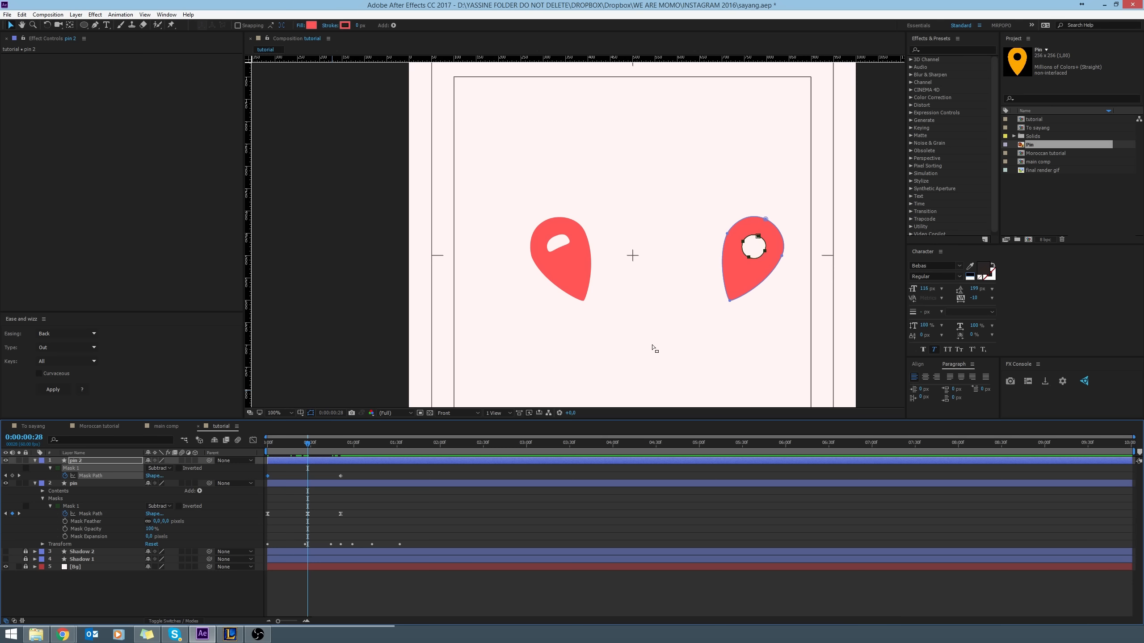
scroll(721, 301, up, 2)
key(space)
drag(618, 294, 360, 280)
drag(672, 338, 396, 253)
drag(702, 238, 604, 236)
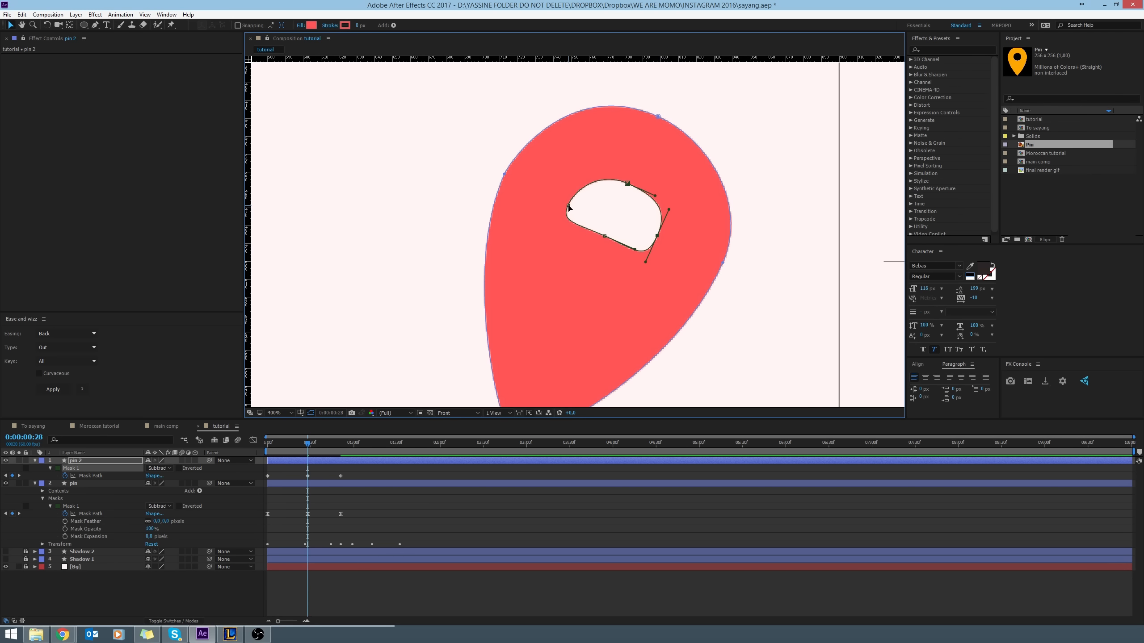
drag(569, 205, 570, 202)
drag(605, 235, 608, 226)
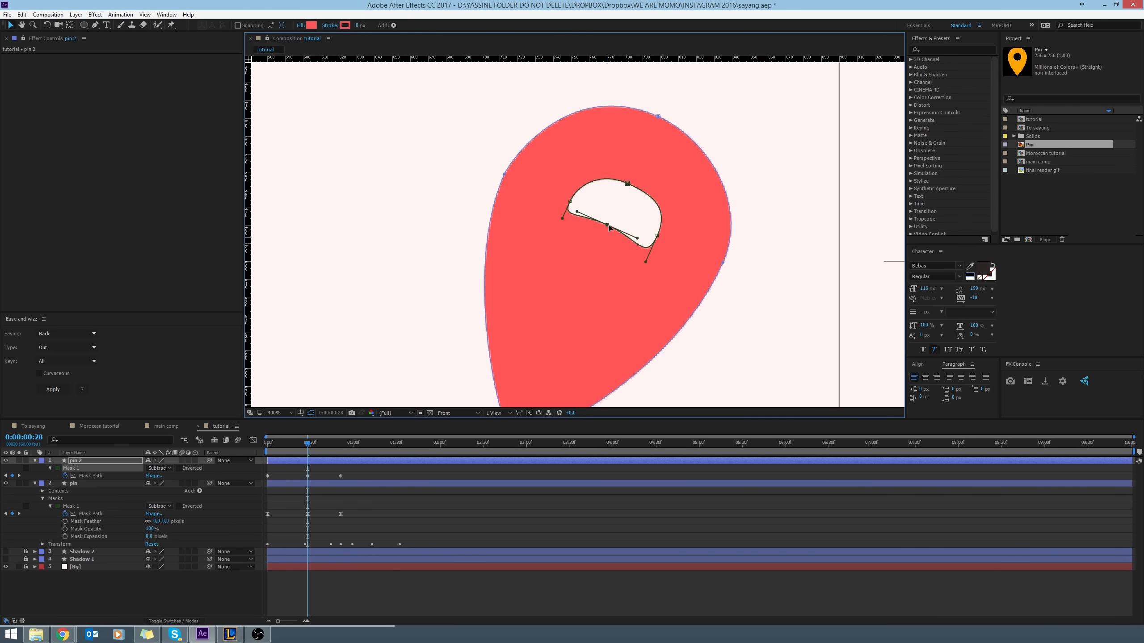
key(comma)
scroll(616, 295, left, 5)
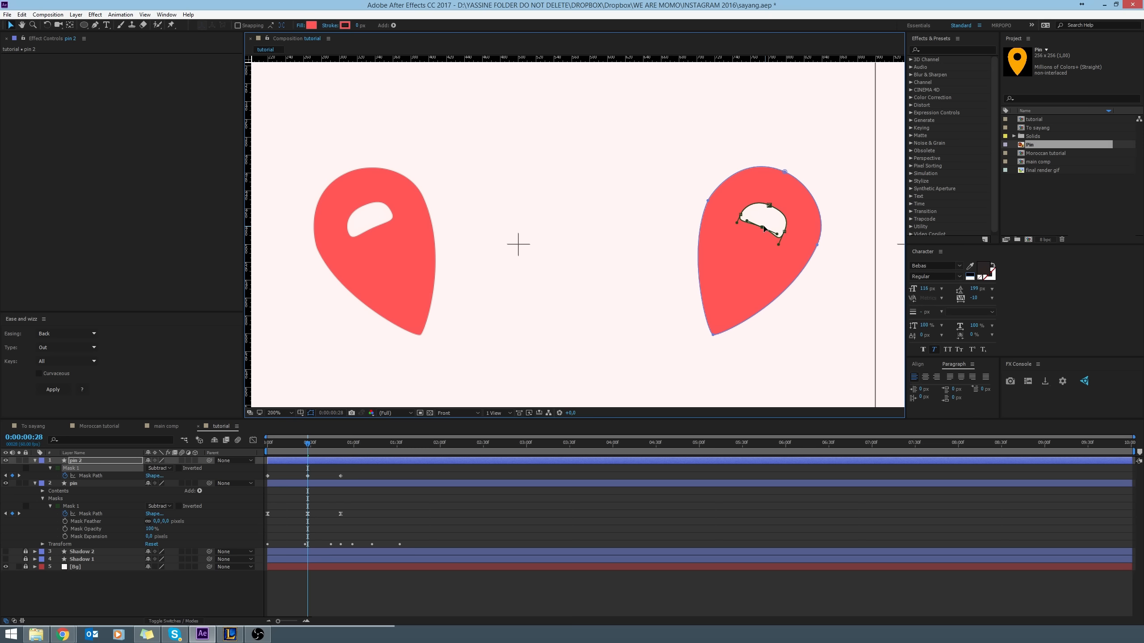
drag(769, 205, 773, 207)
Apply Easy Ease to the pin 2 layer's three Mask Path keyframes.
drag(349, 473, 211, 491)
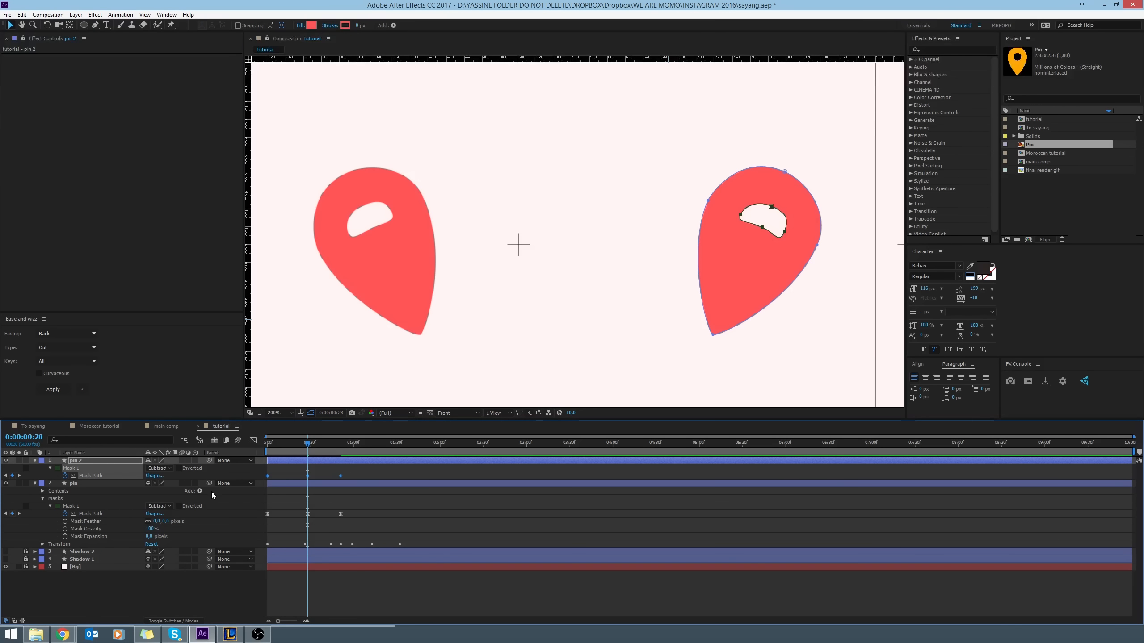
key(F9)
click(284, 468)
In the speed graph, extend the incoming ease of pin 2's middle Mask Path keyframe so the first change starts fast and slows down.
click(308, 475)
click(252, 440)
drag(301, 593, 273, 593)
click(254, 440)
click(407, 504)
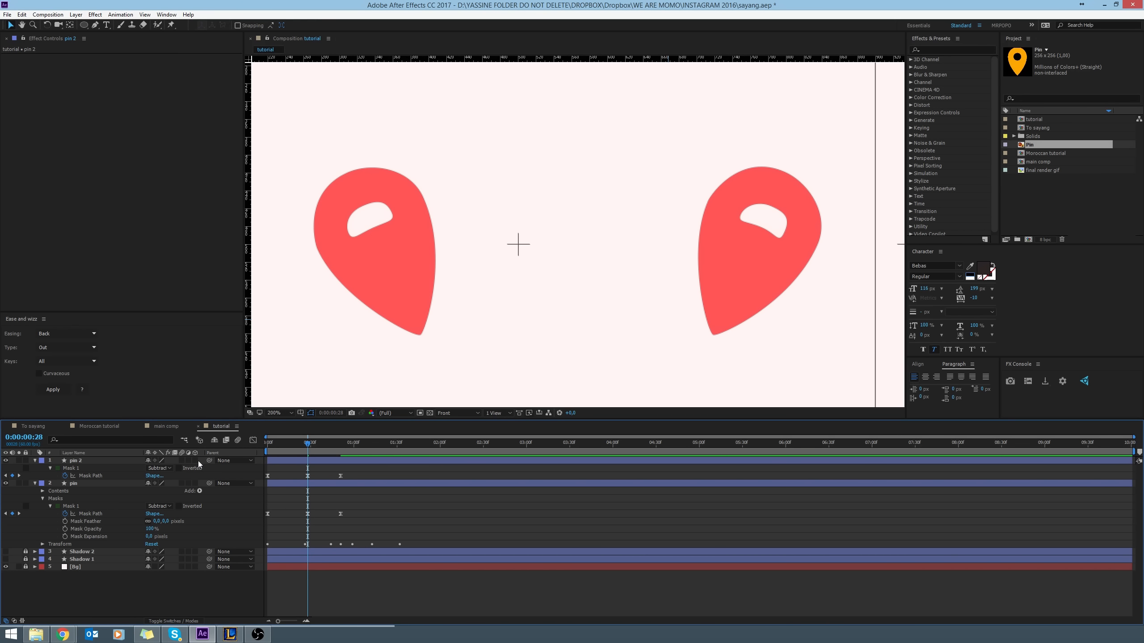
Inspect the speed graph of the pin 2 layer's Position keyframes.
click(103, 461)
key(p)
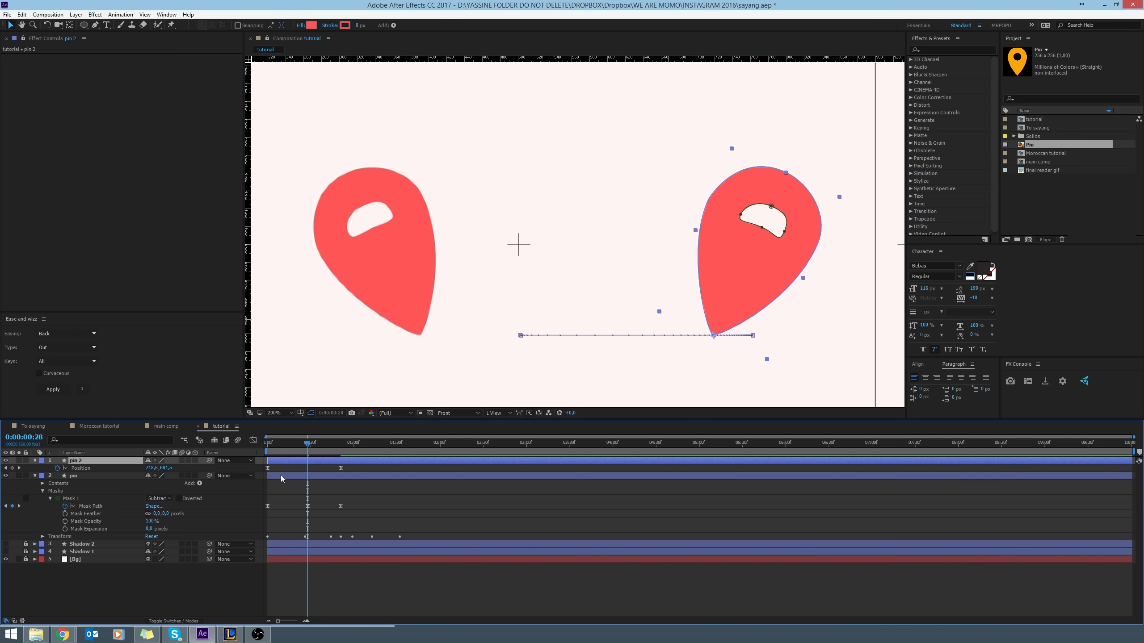
click(341, 468)
click(252, 440)
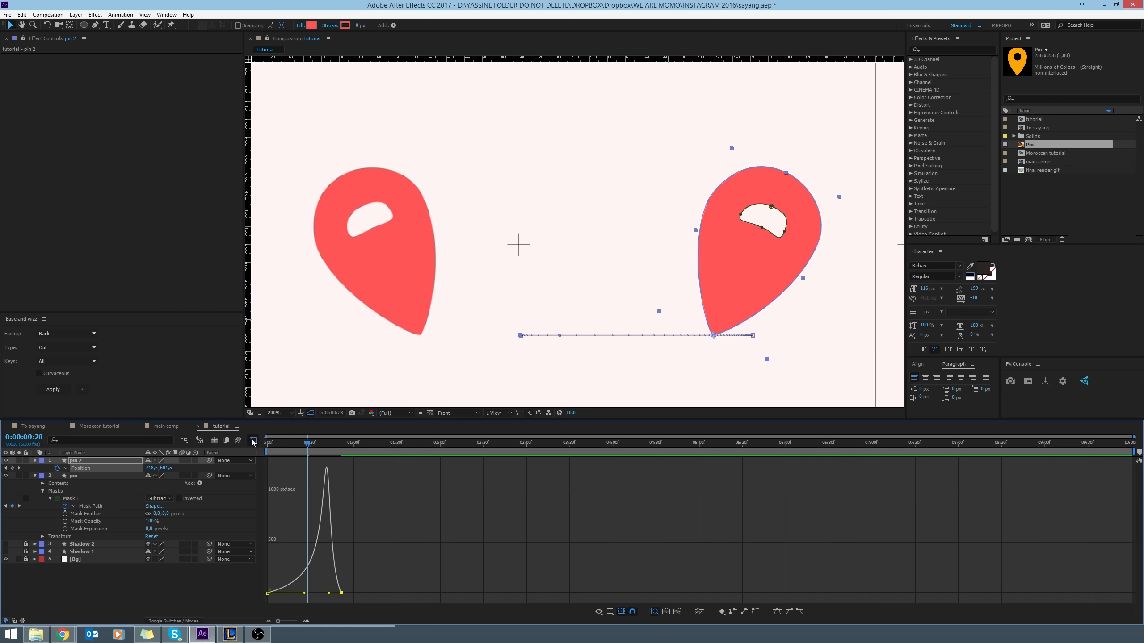
click(252, 440)
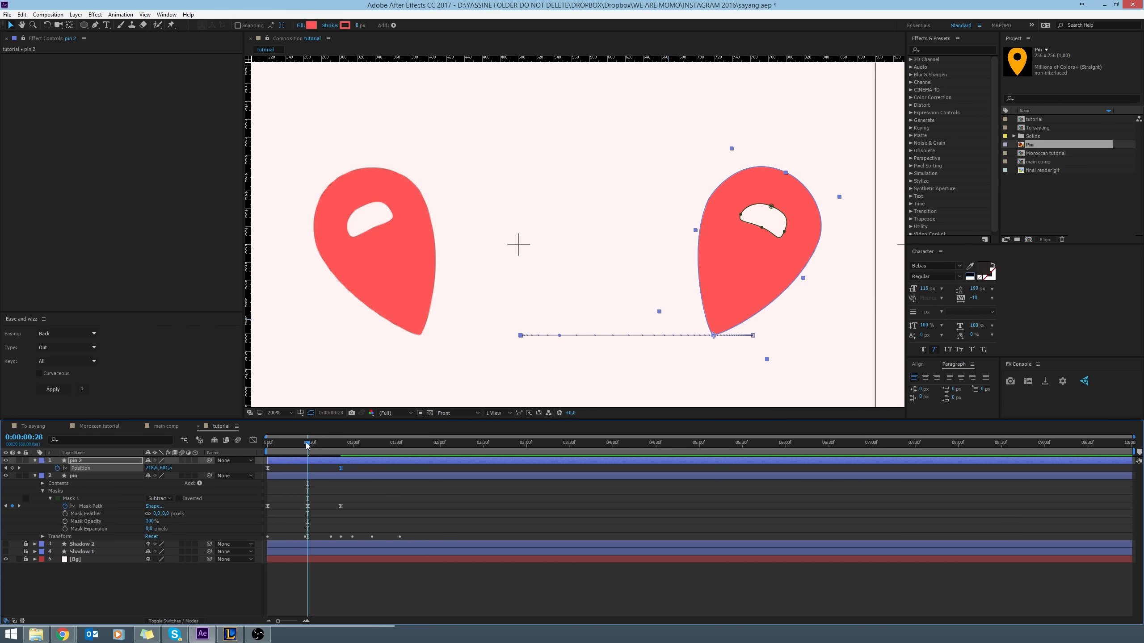
Preview both pins' hole and merging animation from the start at 100% view.
key(Home)
click(456, 496)
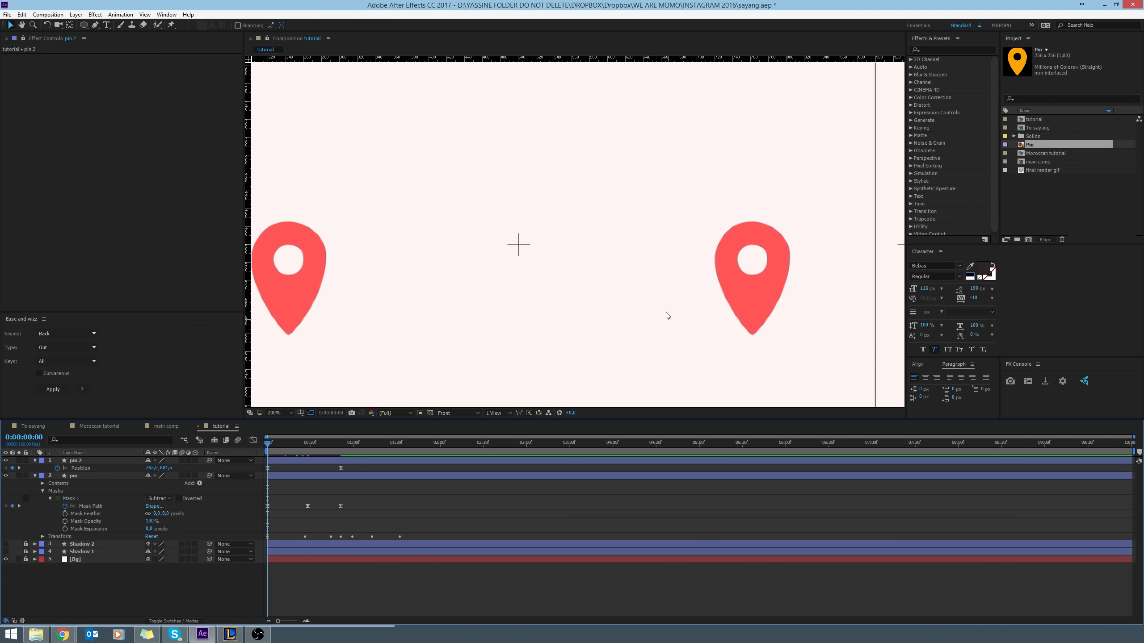
key(comma)
key(space)
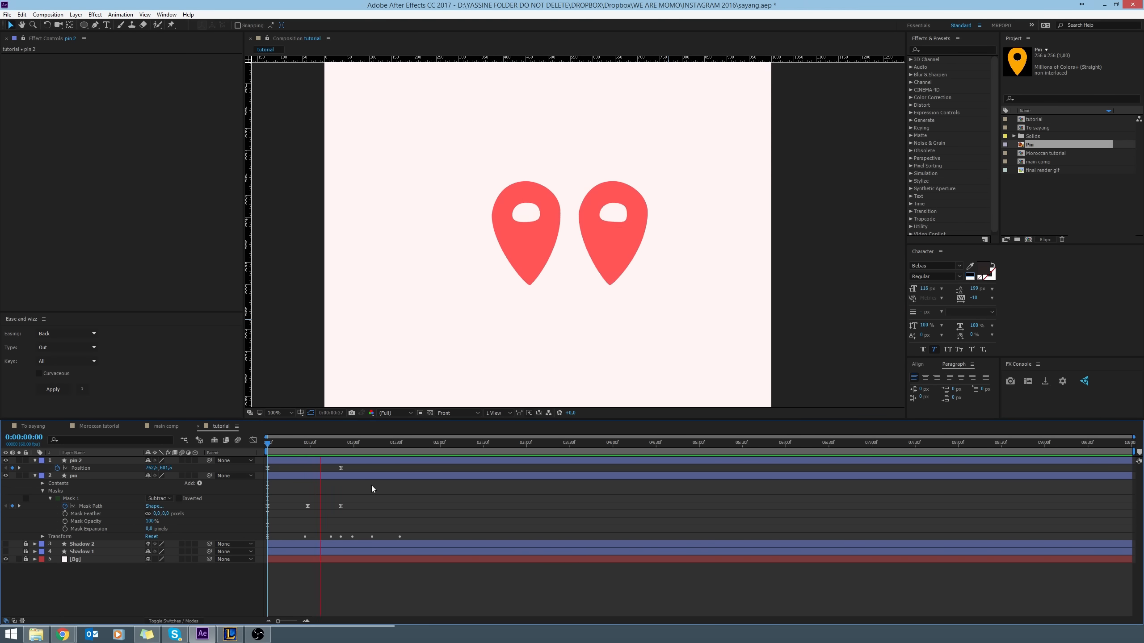
key(space)
key(space)
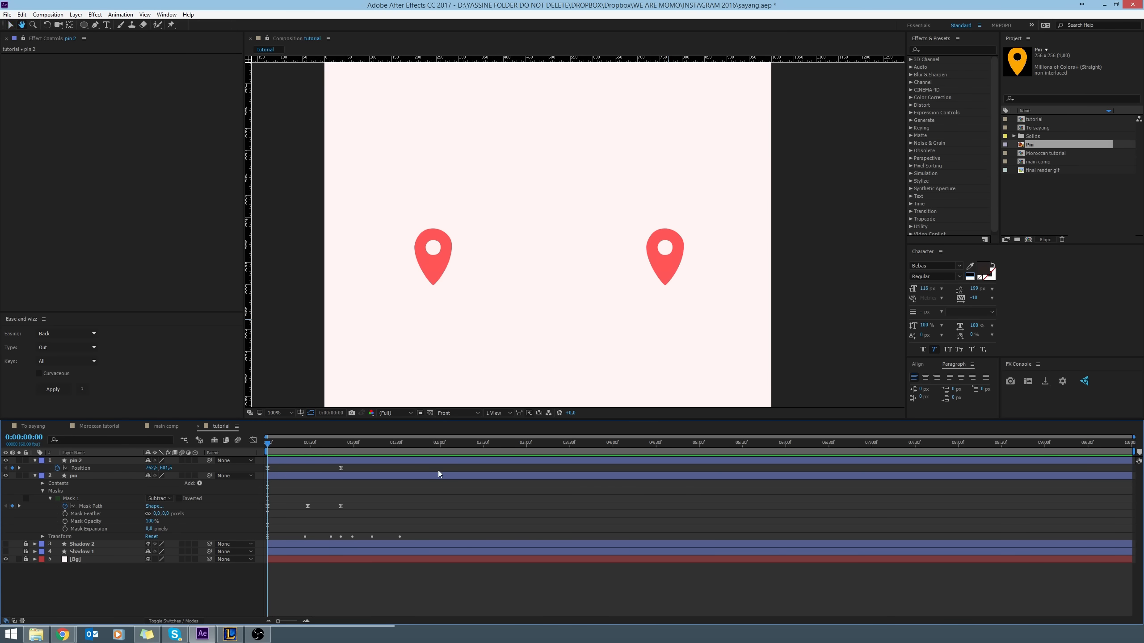
Reveal the pin 2 layer's keyframed properties and hide Position, Scale and Rotation so only Mask Path remains listed.
drag(315, 449, 306, 452)
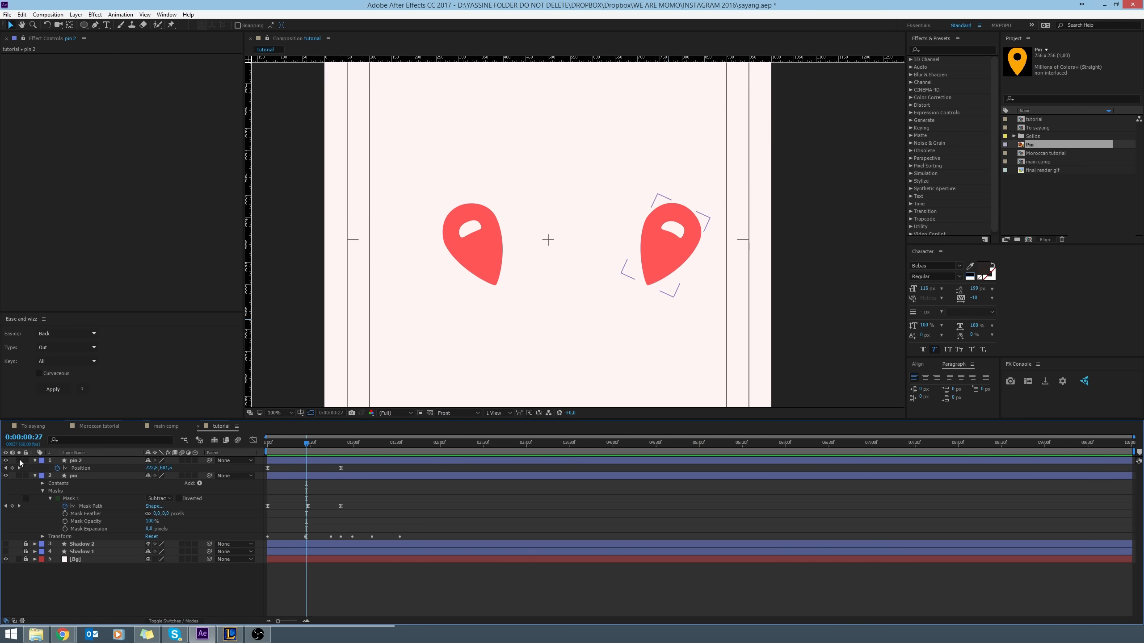
click(34, 461)
click(64, 462)
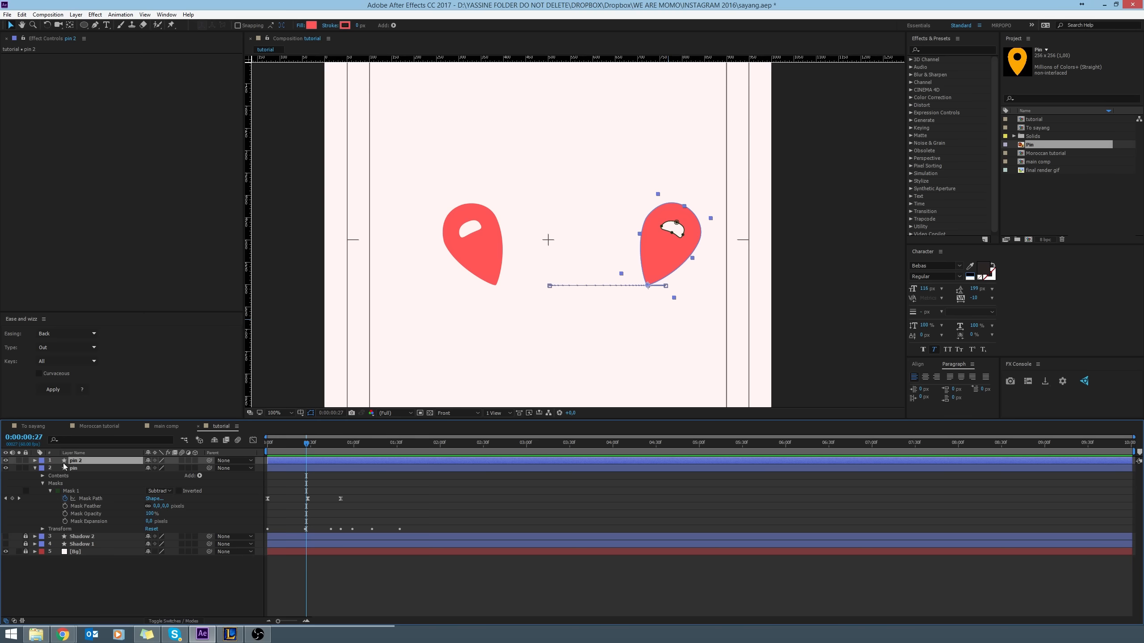
key(u)
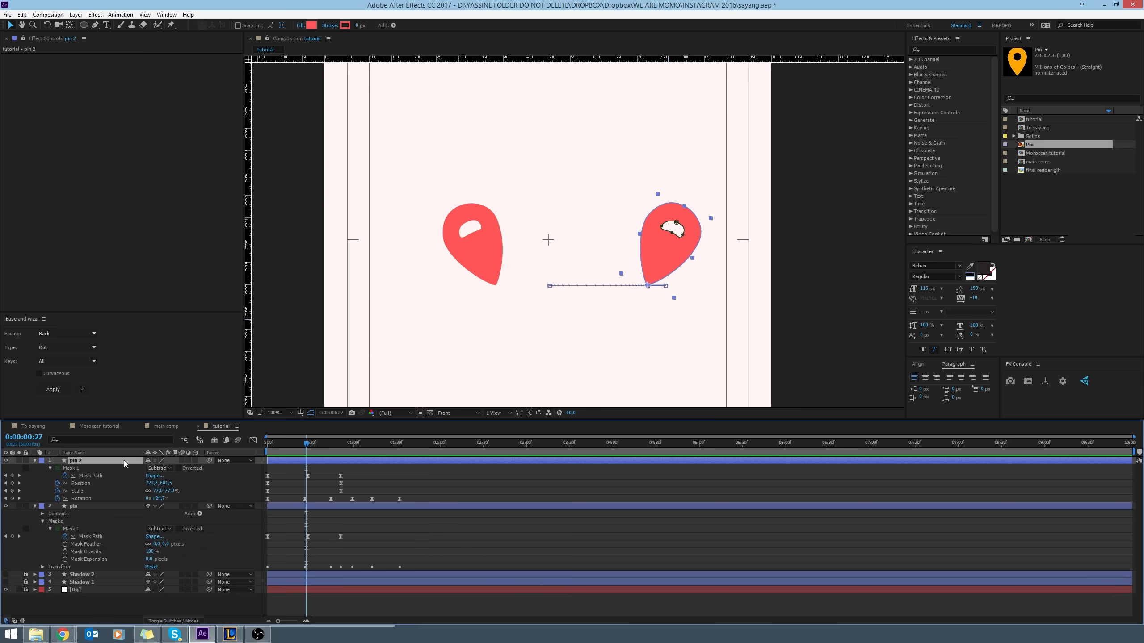
click(90, 476)
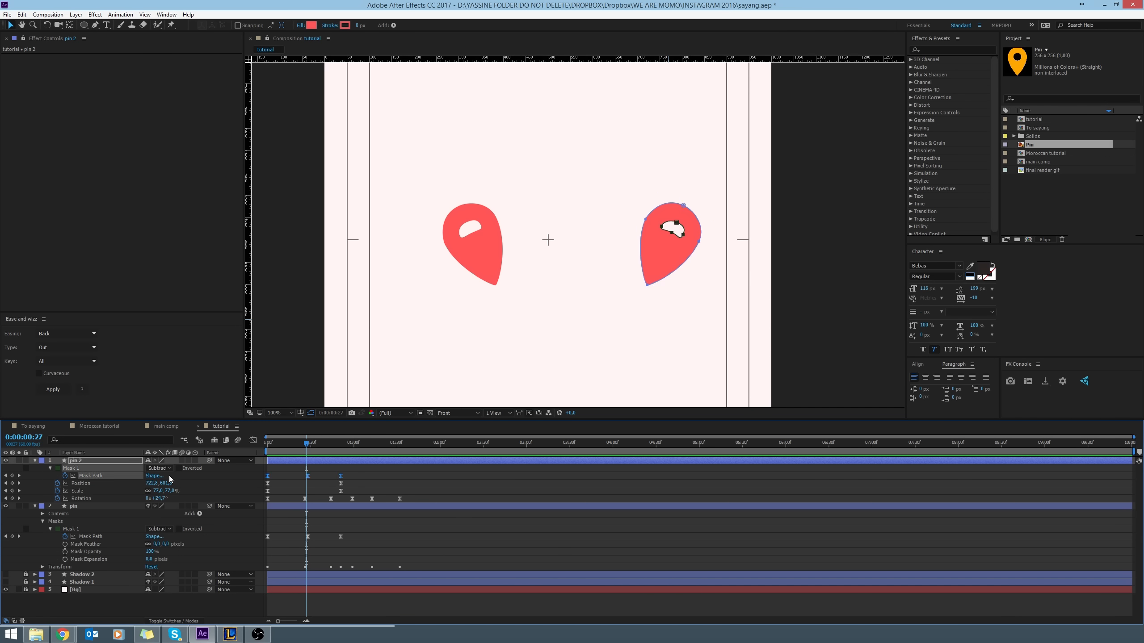
key(shift+p)
key(shift+s)
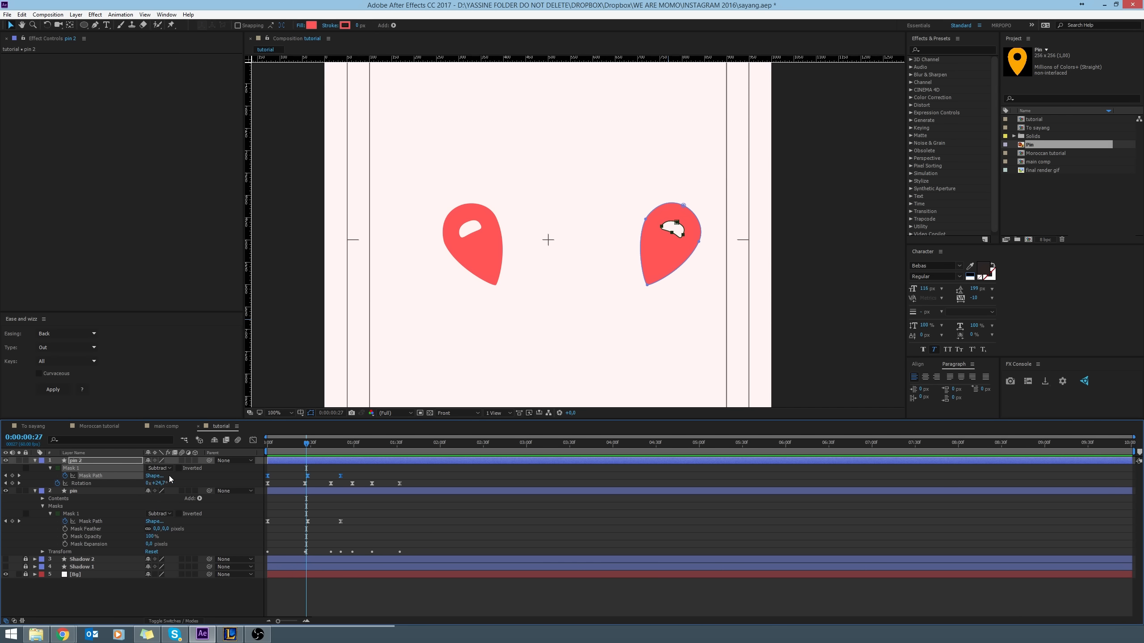
key(shift+r)
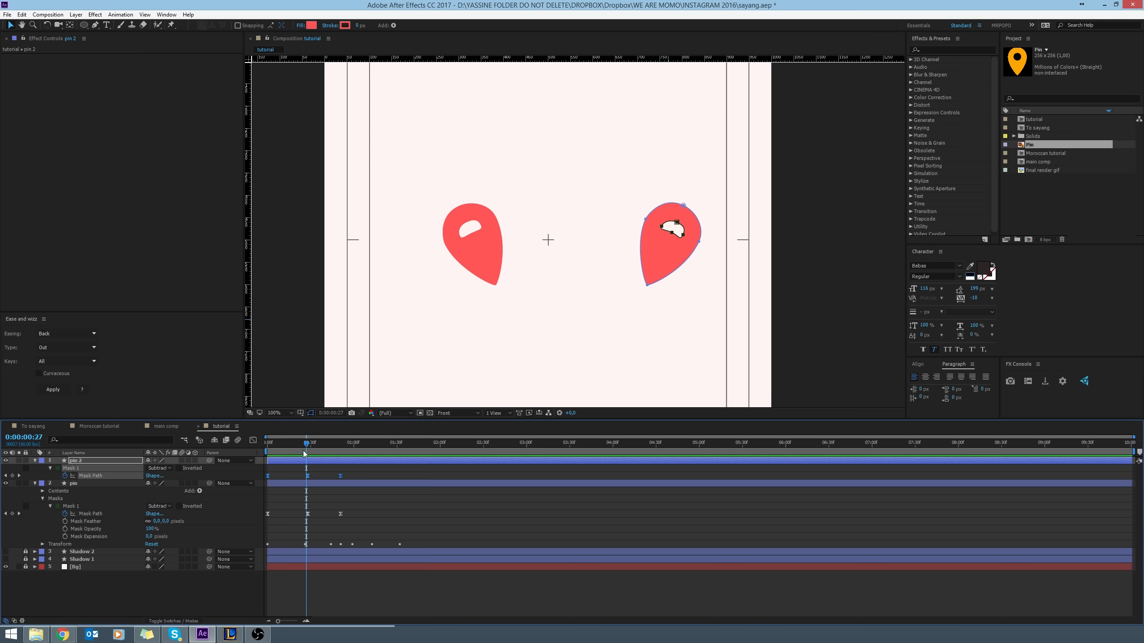
Duplicate the last Mask Path keyframes of the pin 2 and pin layers at 0:00:01:17.
drag(304, 454, 378, 456)
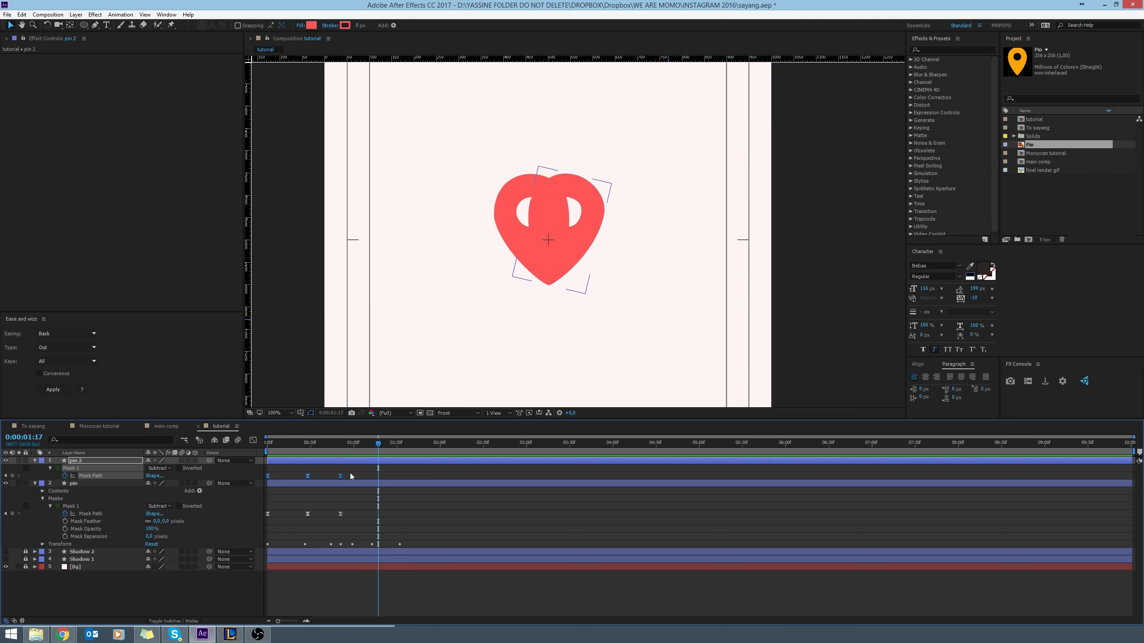
key(ctrl+v)
click(340, 514)
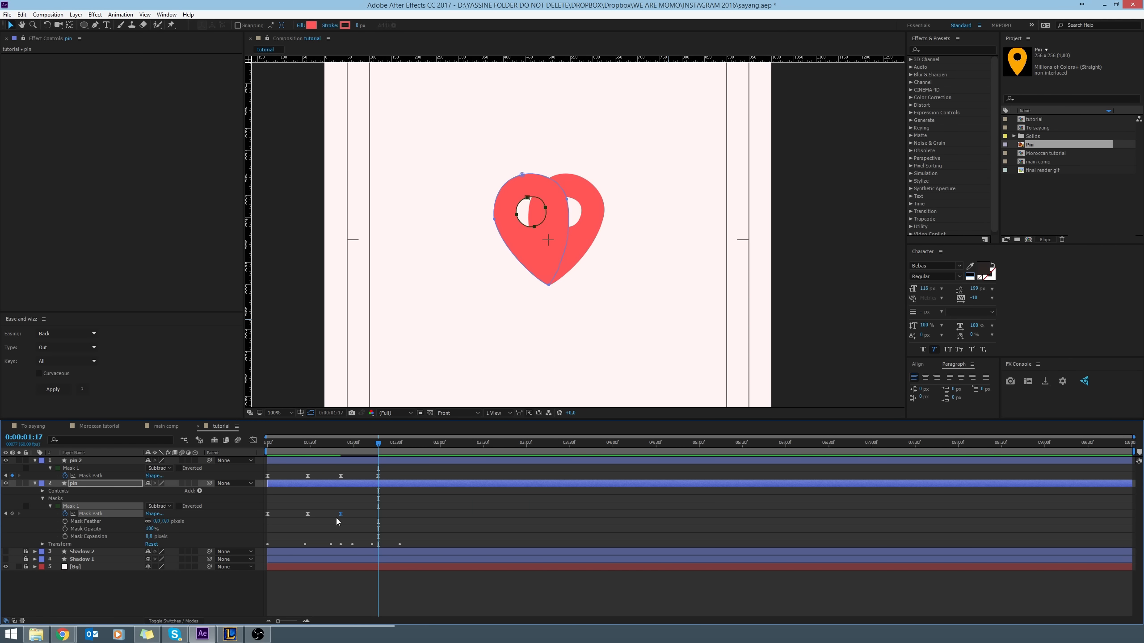
At the 0:00:00:51 Mask Path keyframe, stretch the pin 2 layer's Mask 1 outward into a slightly larger hole.
drag(339, 449, 340, 450)
click(340, 476)
key(ctrl+v)
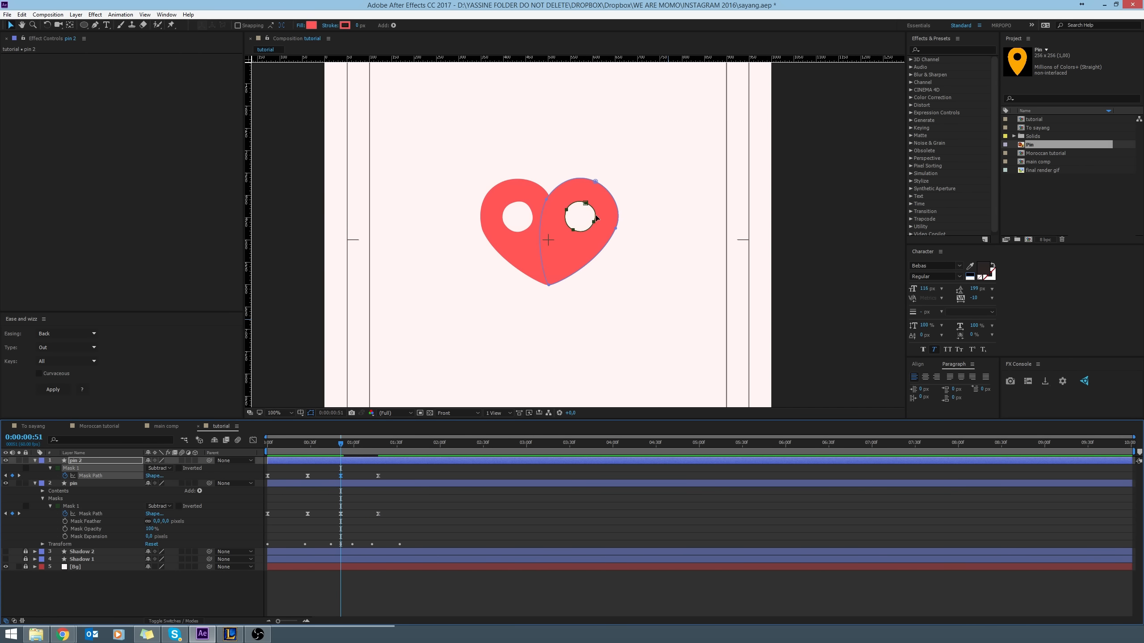
mouse_move(585, 207)
mouse_down()
mouse_move(597, 225)
mouse_move(571, 233)
mouse_move(565, 211)
mouse_up()
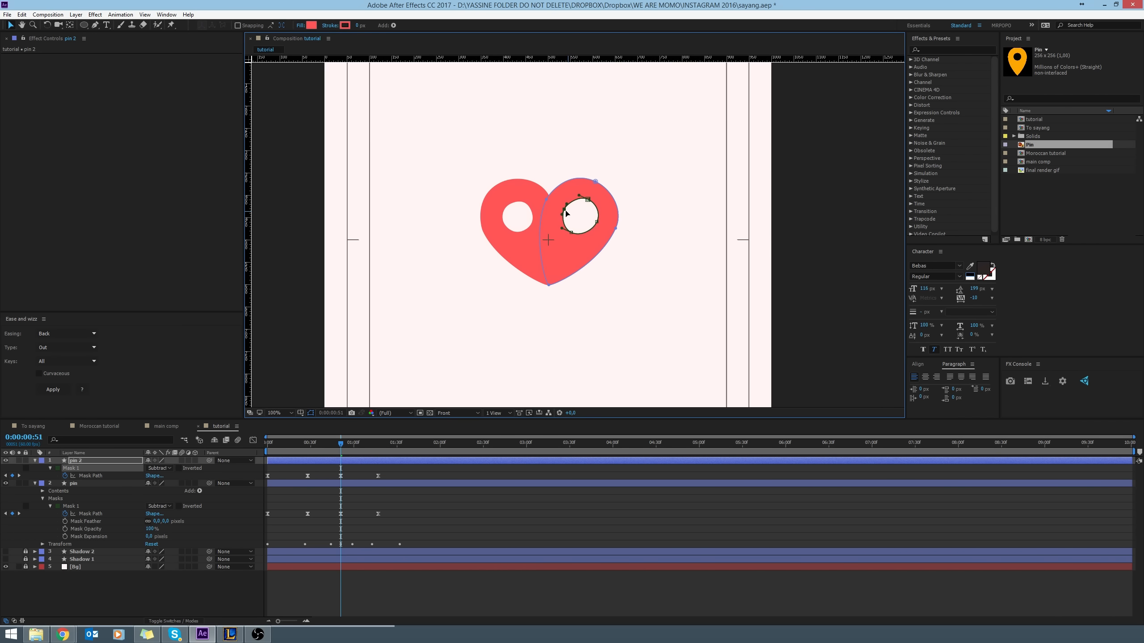
Stretch the pin layer's Mask 1 outward at the 0:00:00:51 keyframe to mirror the enlarged hole on pin 2.
click(341, 515)
click(510, 205)
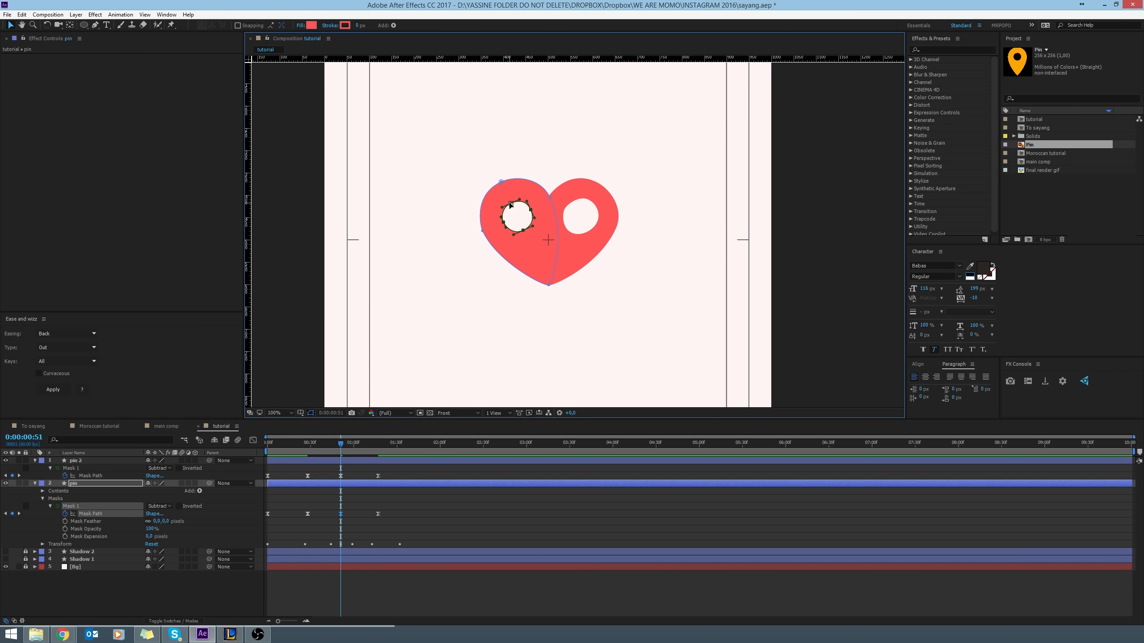
drag(510, 203, 501, 226)
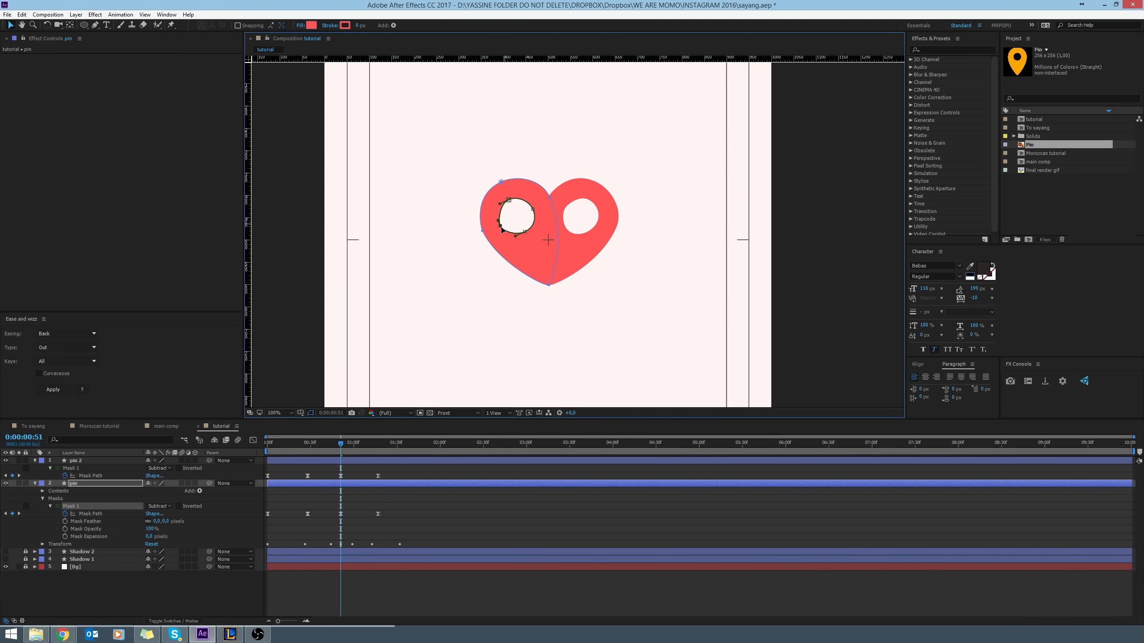
click(341, 458)
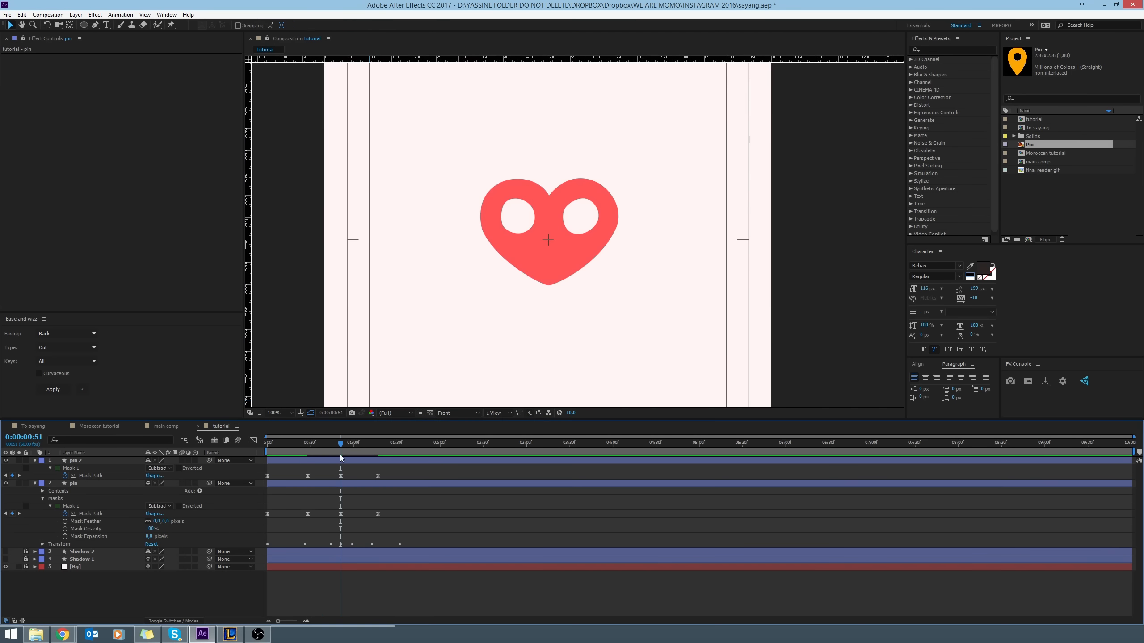
In the speed graph, extend the incoming ease of both layers' last Mask Path keyframes so the final change slows down gradually.
drag(406, 475, 361, 524)
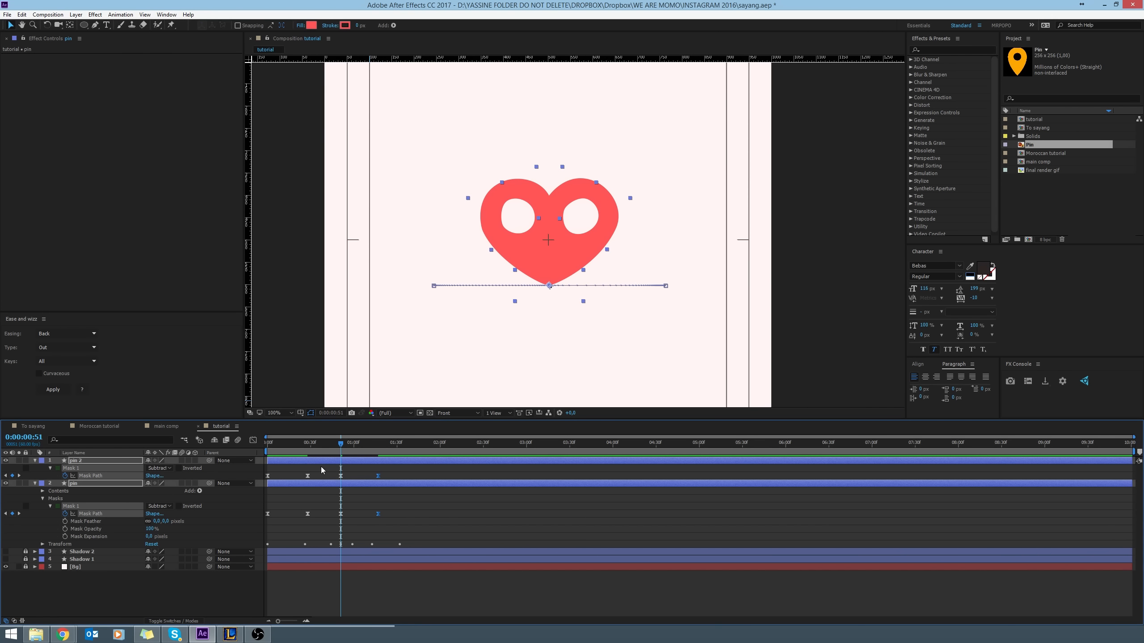
click(251, 442)
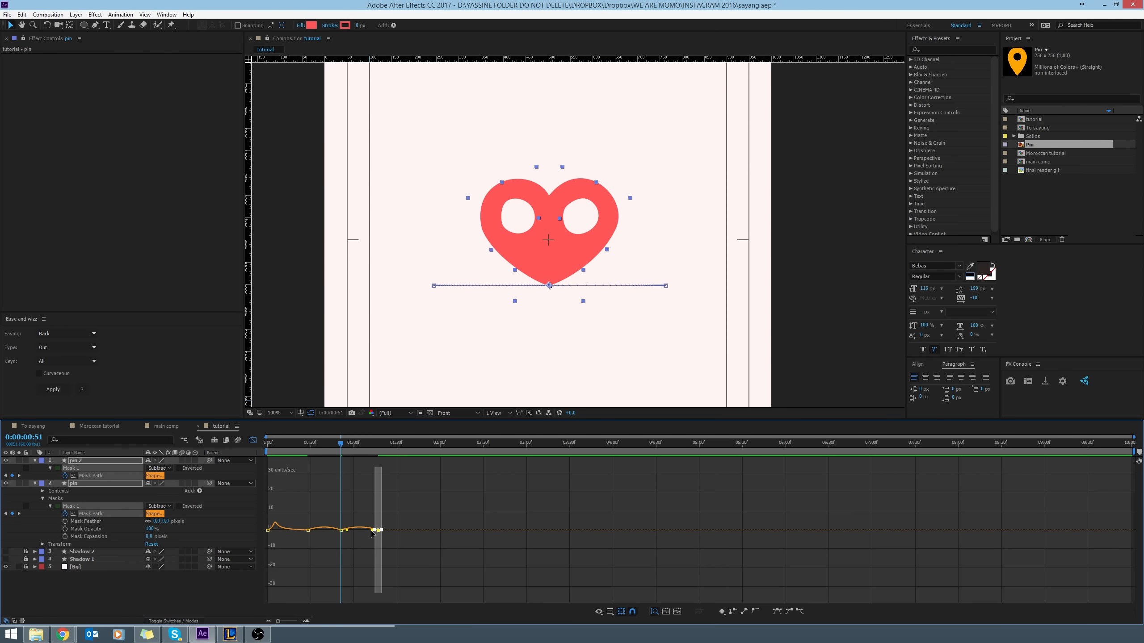
drag(373, 531, 345, 514)
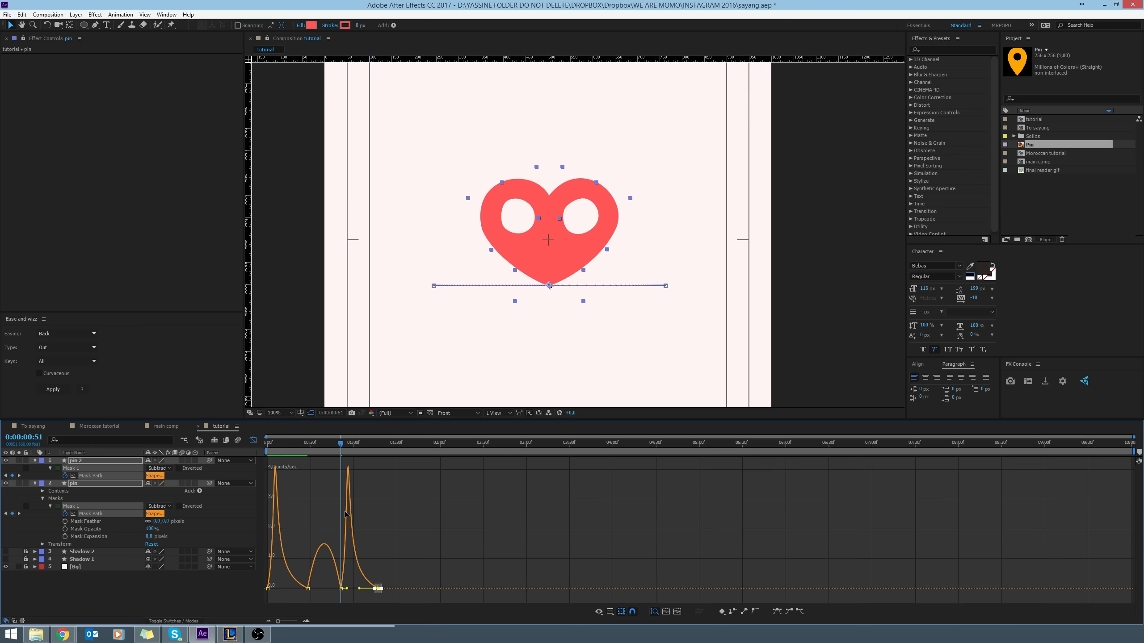
Preview the animation from the start, close the graph view and scrub to the finished heart at 0:00:01:51.
key(space)
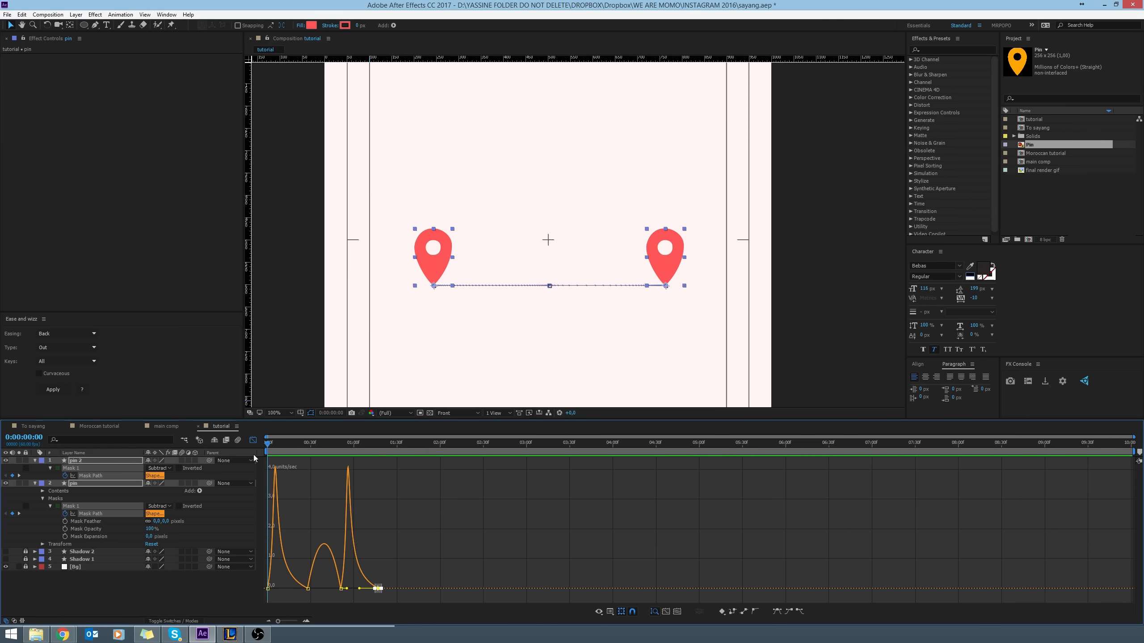
key(space)
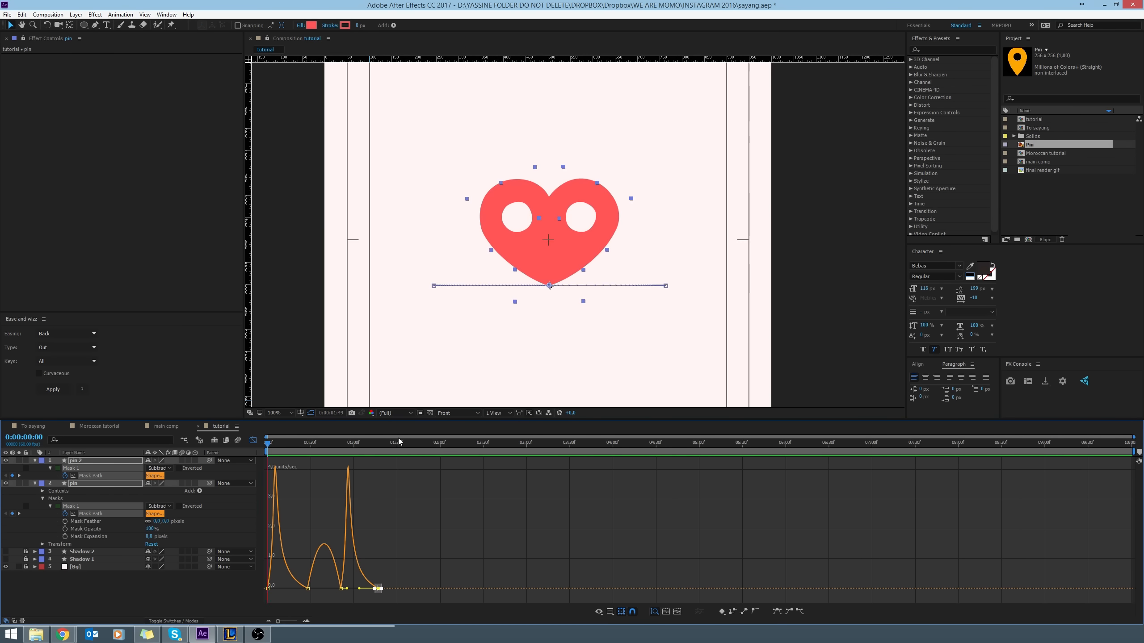
click(253, 440)
click(487, 506)
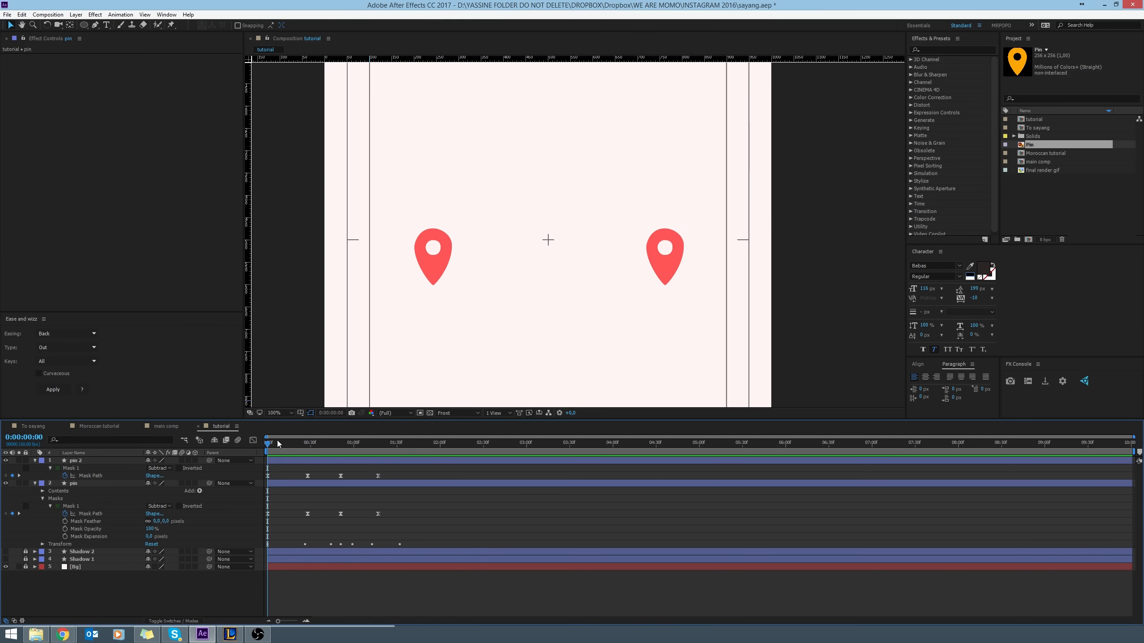
click(276, 445)
key(space)
drag(274, 447, 426, 448)
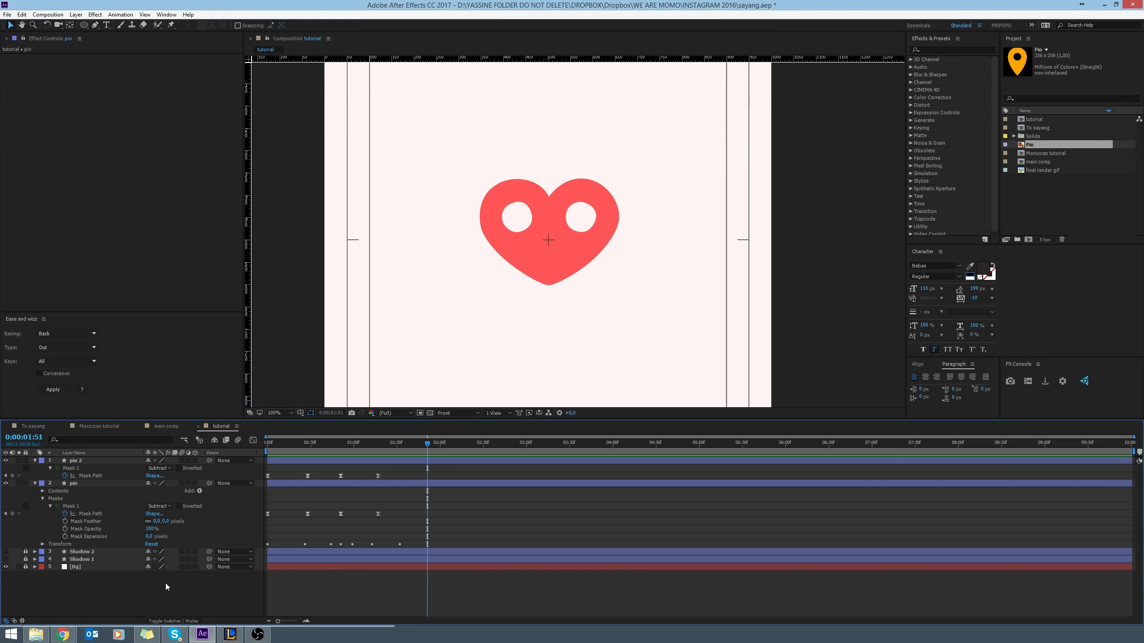
Draw a small circular pupil with a near-black 221E1E fill inside the heart's left eye hole at 0:00:01:51.
click(95, 25)
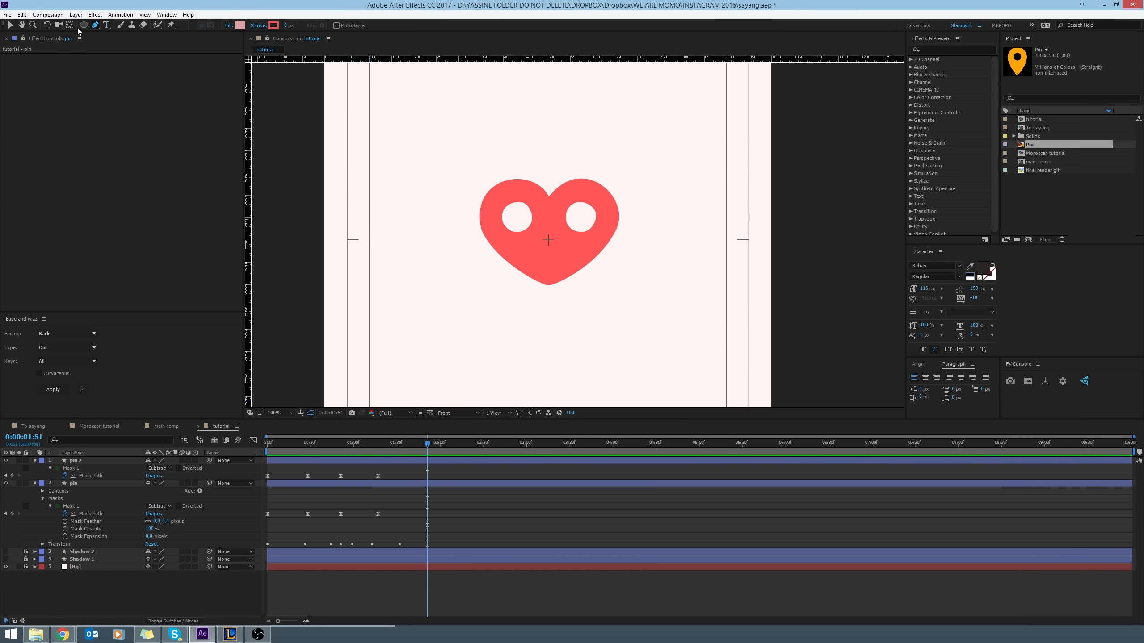
click(240, 25)
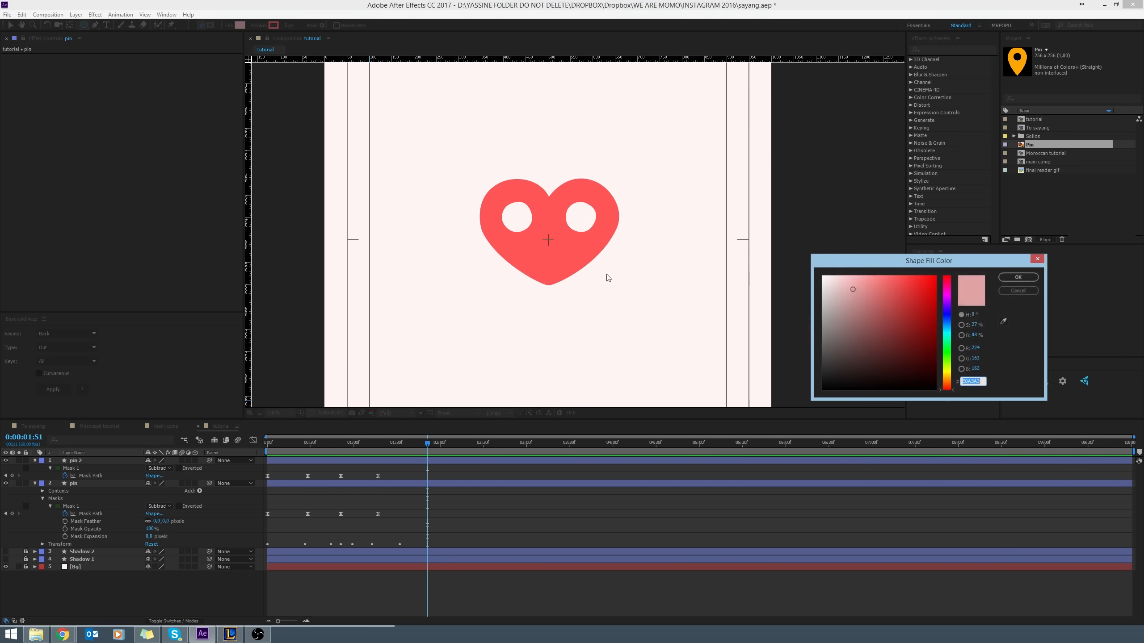
drag(853, 352, 833, 372)
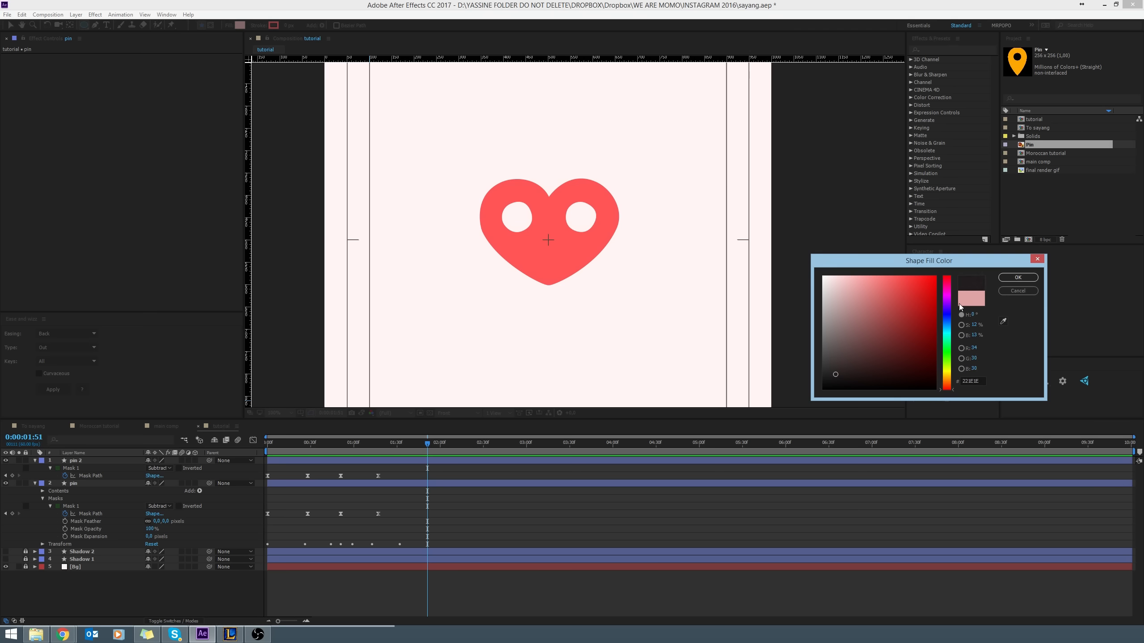
click(1017, 277)
scroll(459, 237, up, 1)
drag(446, 220, 541, 203)
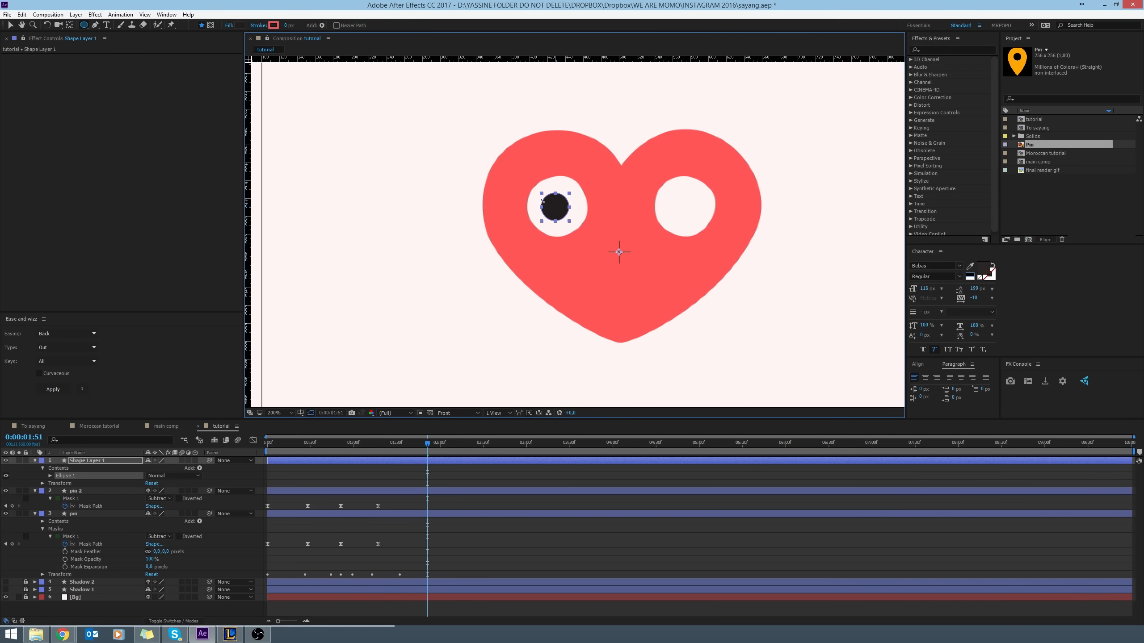
Move the new pupil layer's anchor point to the centre of the dark circle.
click(456, 477)
click(452, 460)
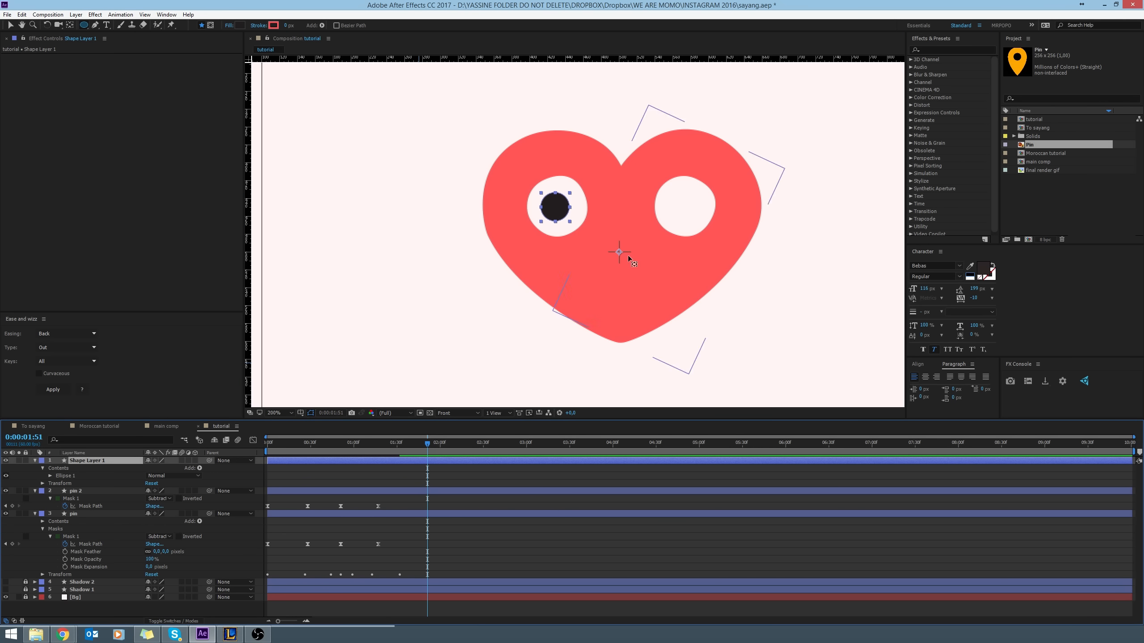
key(y)
click(553, 212)
drag(555, 211, 555, 210)
Duplicate the pupil layer and place the copy level with the original, inside the heart's right eye hole.
click(401, 460)
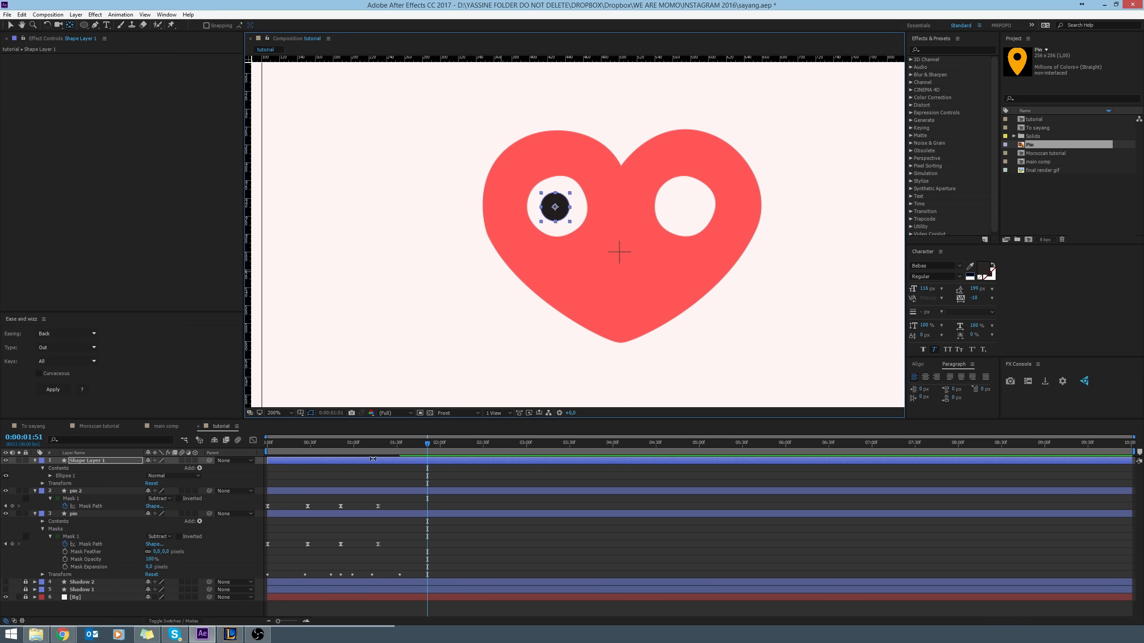
key(ctrl+d)
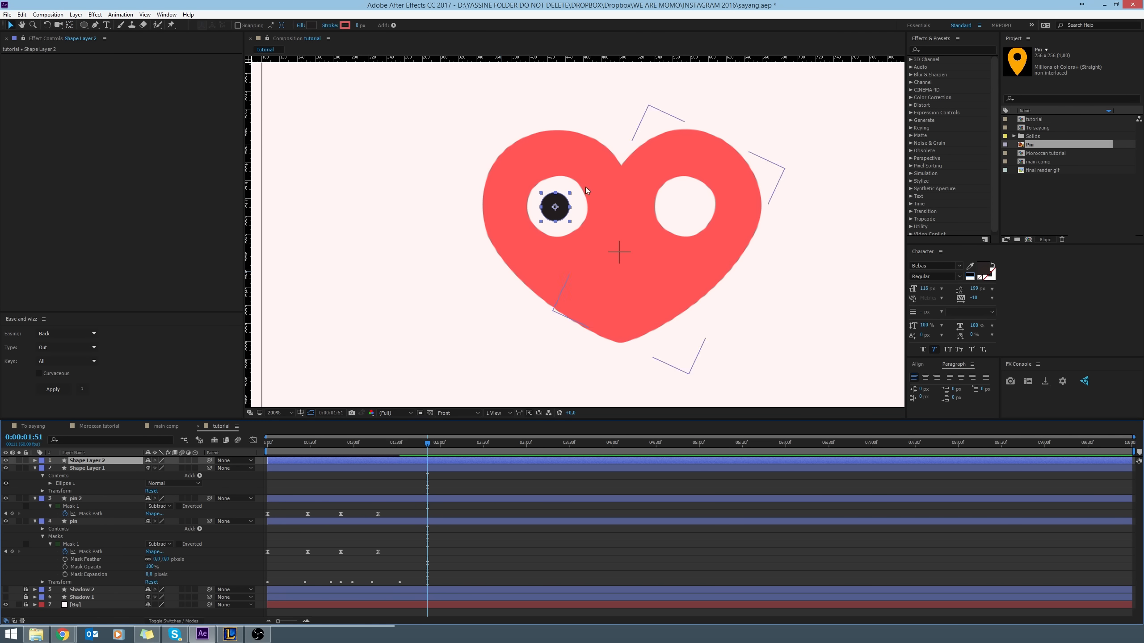
drag(554, 202, 684, 207)
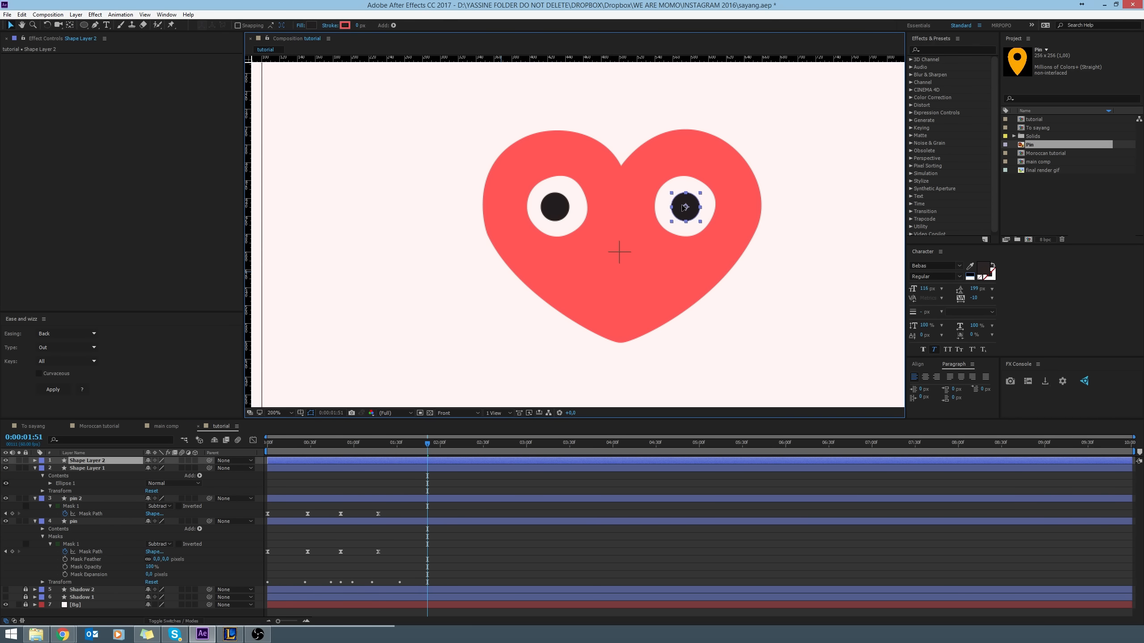
Rename the right pupil's layer Eye 2 and the left pupil's layer Eye 1.
click(90, 463)
text(Eye 2)
key(Return)
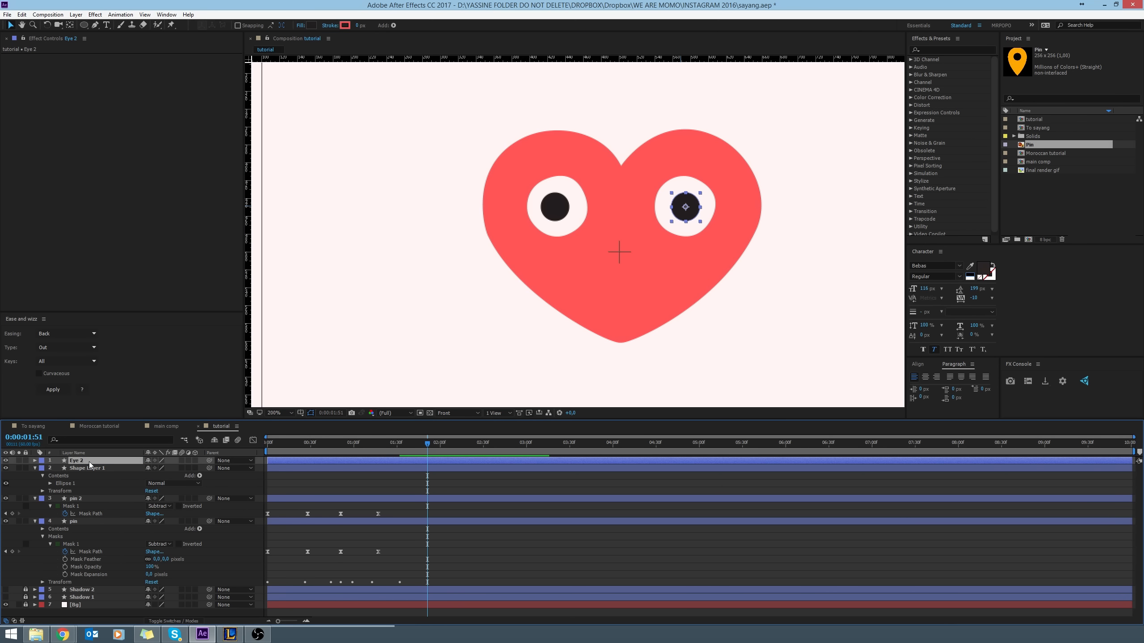
click(84, 469)
key(Return)
text(Eye)
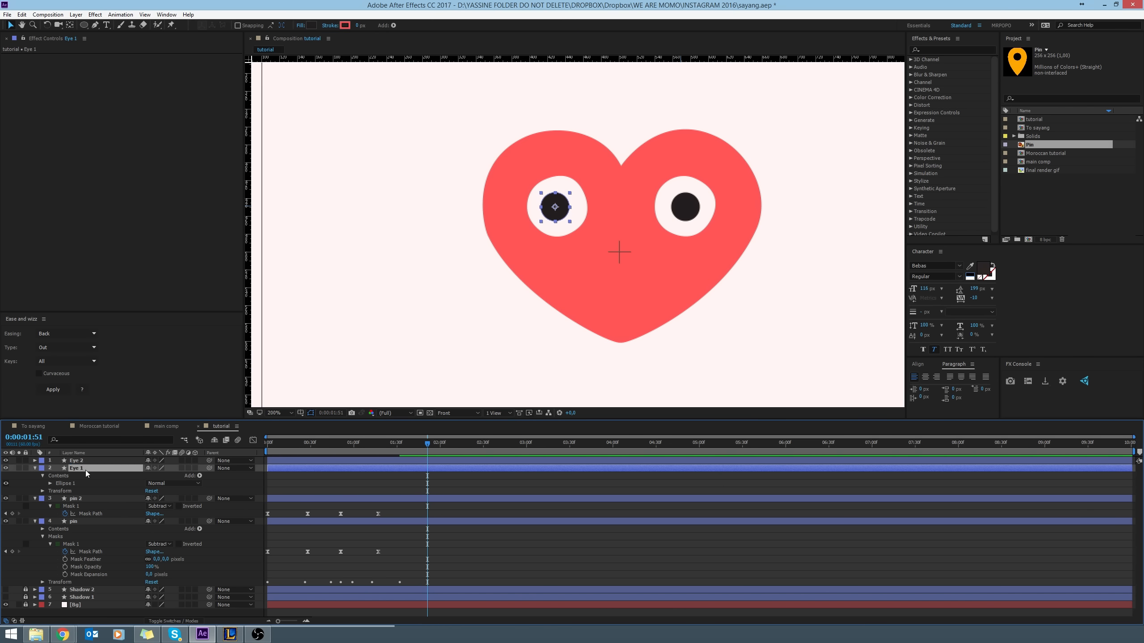
key(Return)
Collapse the pin layers, move Eye 1 and Eye 2 beneath them in the stack, and make both shadow layers visible.
click(35, 498)
click(34, 506)
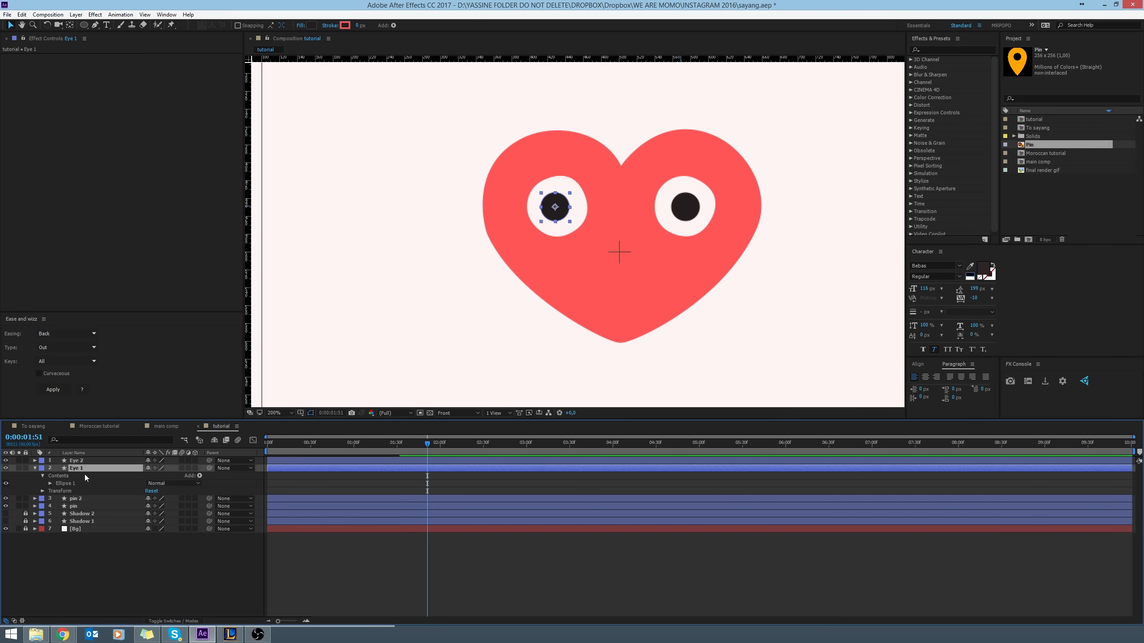
shift+click(88, 461)
drag(89, 469, 84, 510)
click(86, 573)
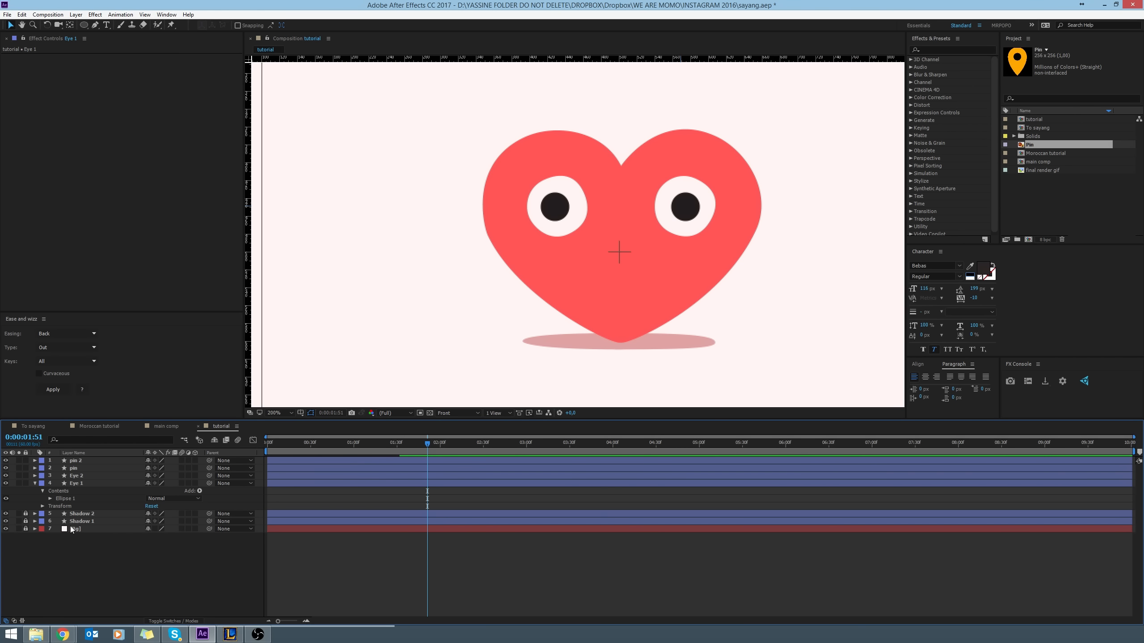
Parent Eye 1 to the pin layer and Eye 2 to the pin 2 layer.
click(79, 483)
shift+click(82, 477)
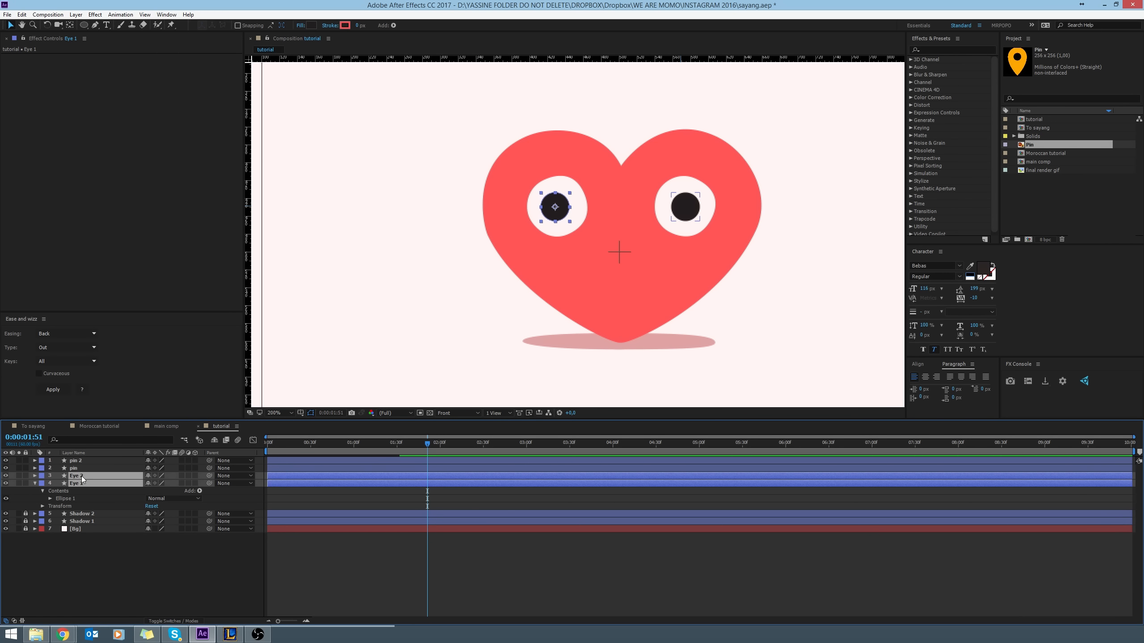
click(211, 491)
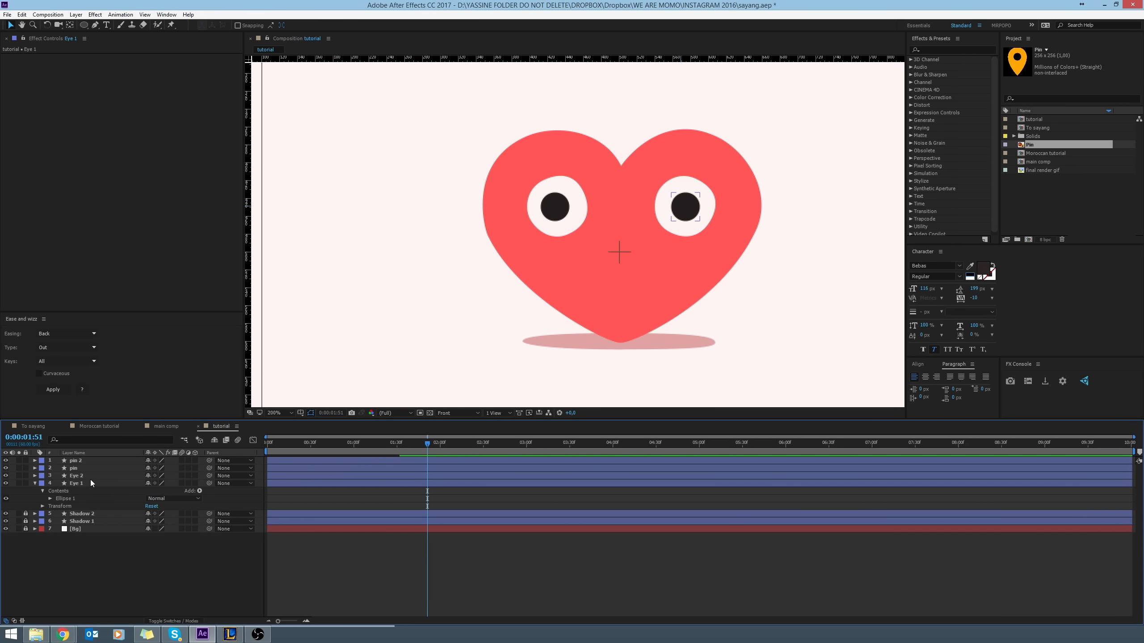
click(132, 481)
drag(210, 483, 76, 468)
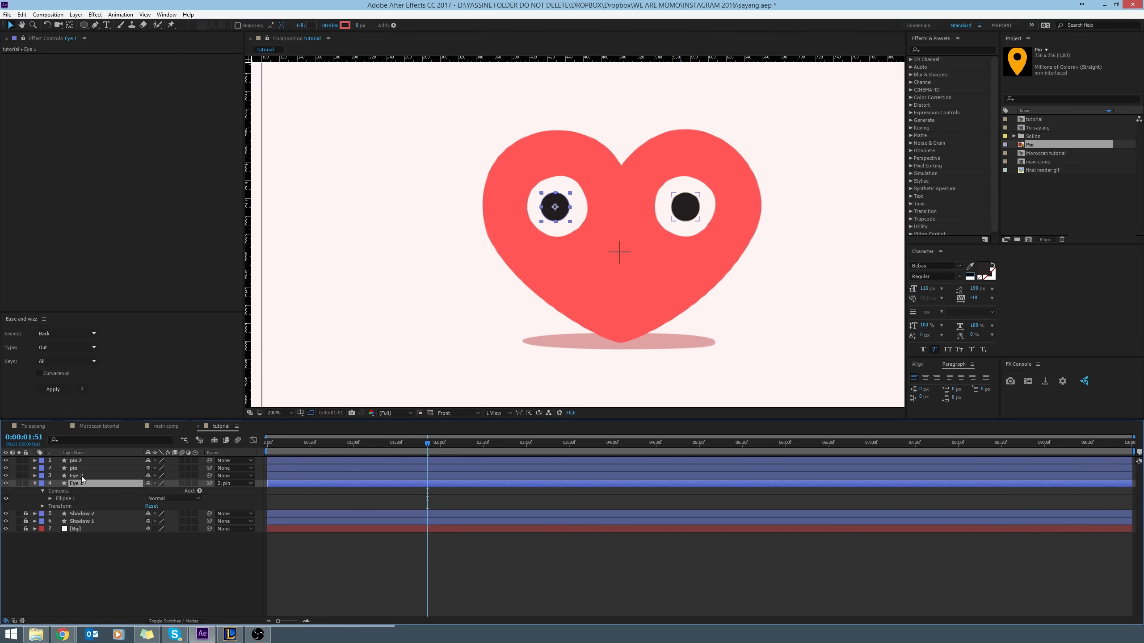
click(81, 476)
drag(209, 476, 80, 459)
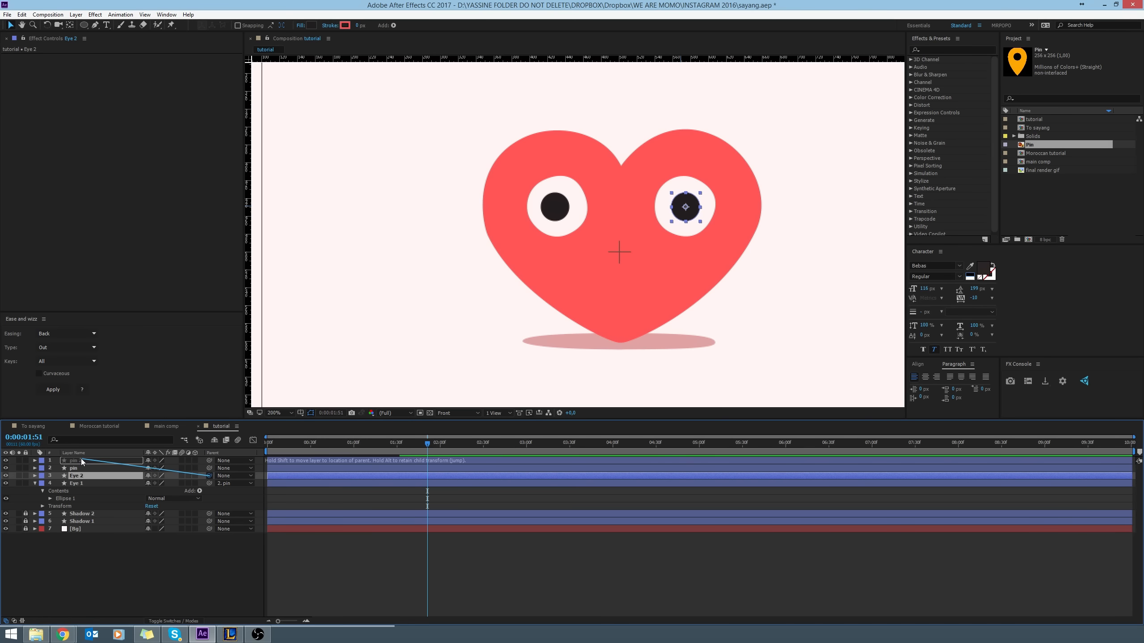
Preview the animation from the start to check how the parented pupils follow the pins.
click(326, 595)
key(Home)
key(space)
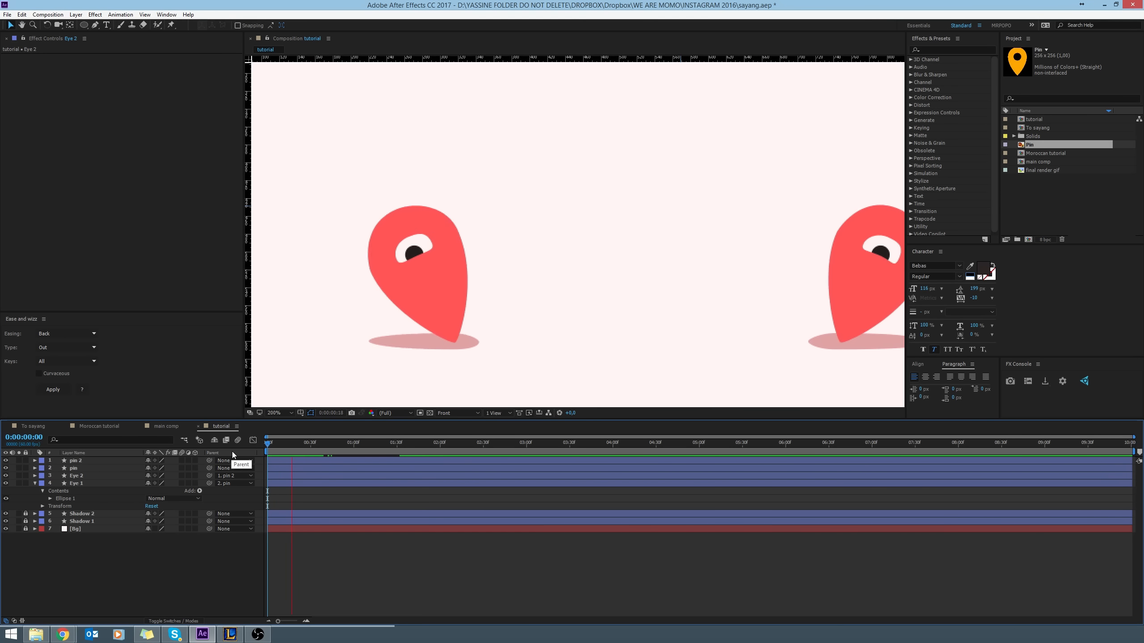
At 0:00:01:00, add Position keyframes to both Eye 1 and Eye 2.
click(352, 441)
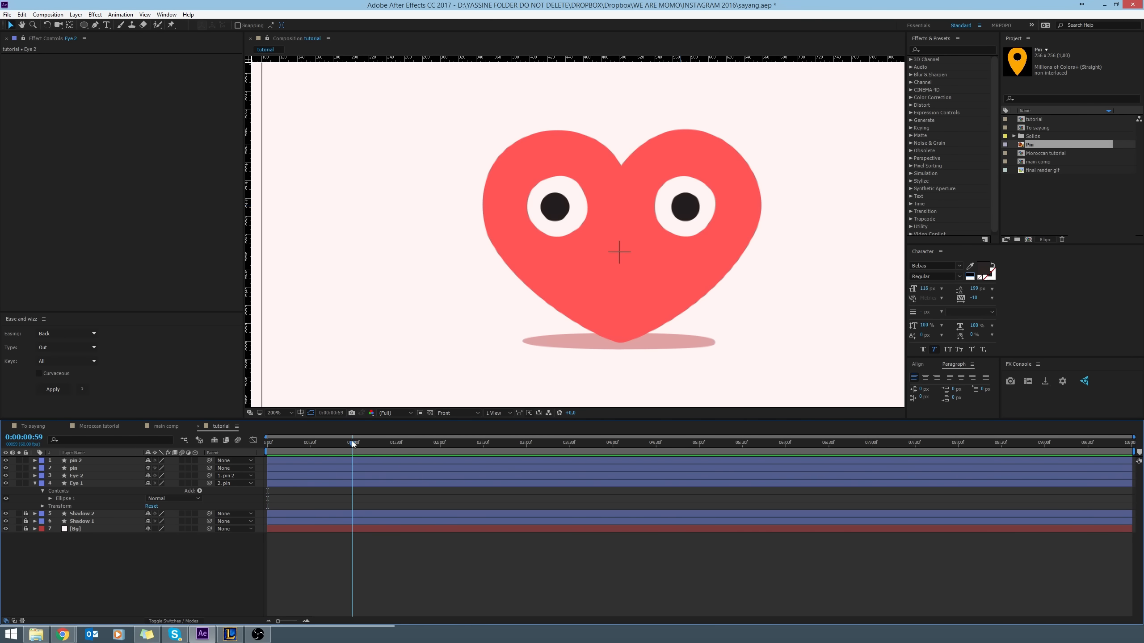
key(Page_Down)
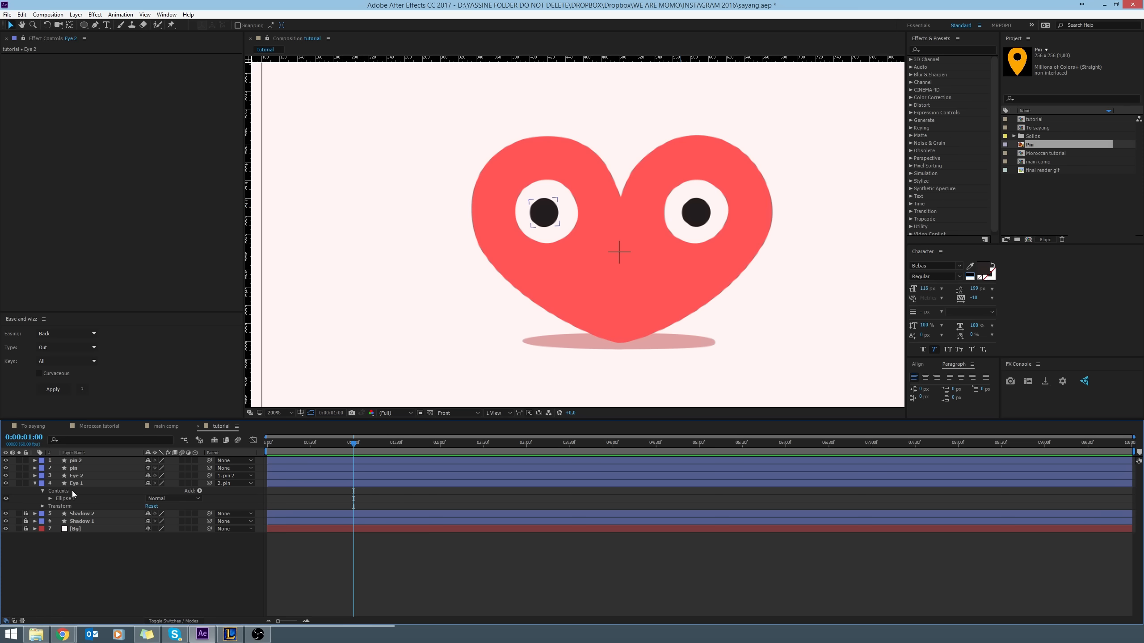
click(76, 475)
ctrl+click(84, 483)
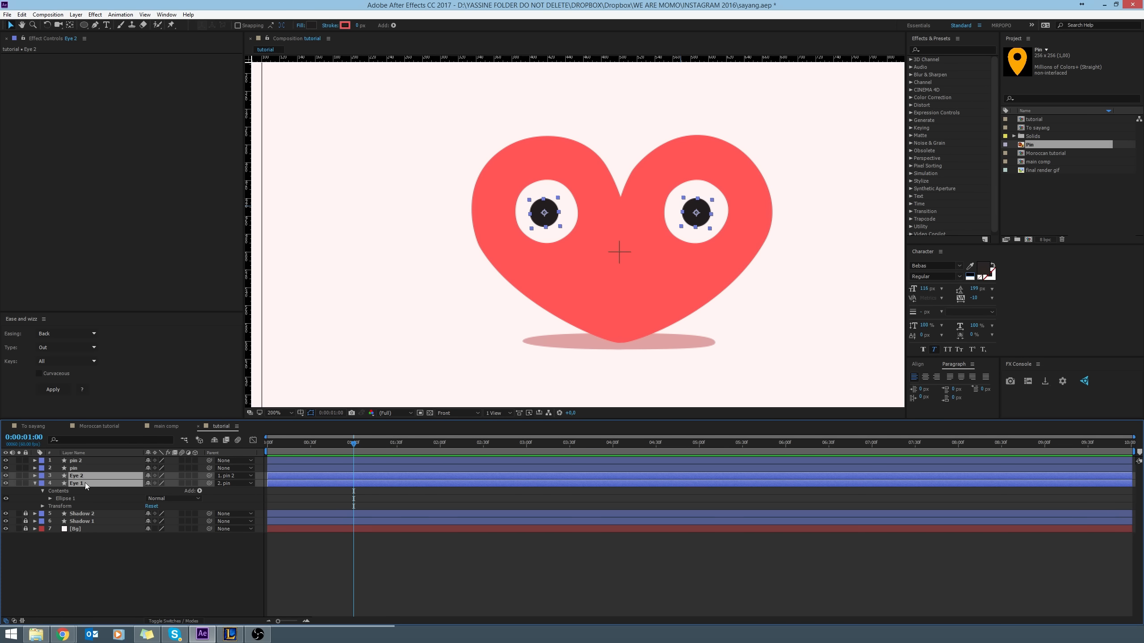
key(p)
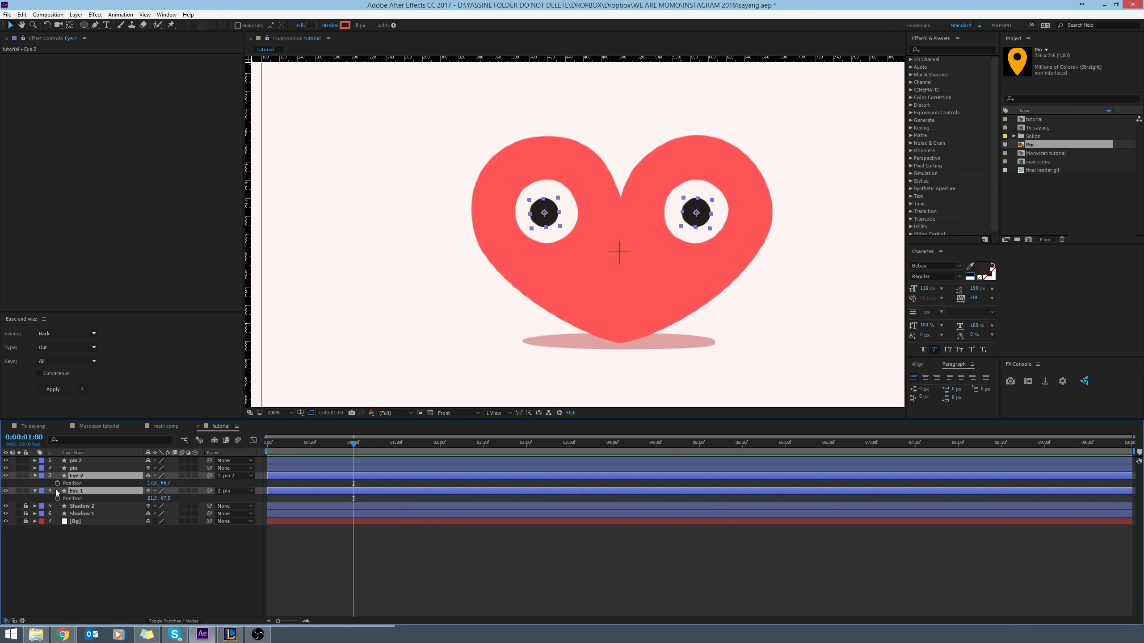
click(57, 483)
At 0:00:00:29, move the Eye 2 pupil straight down out of its hole so it hides behind the right pin.
drag(355, 447, 309, 445)
click(452, 256)
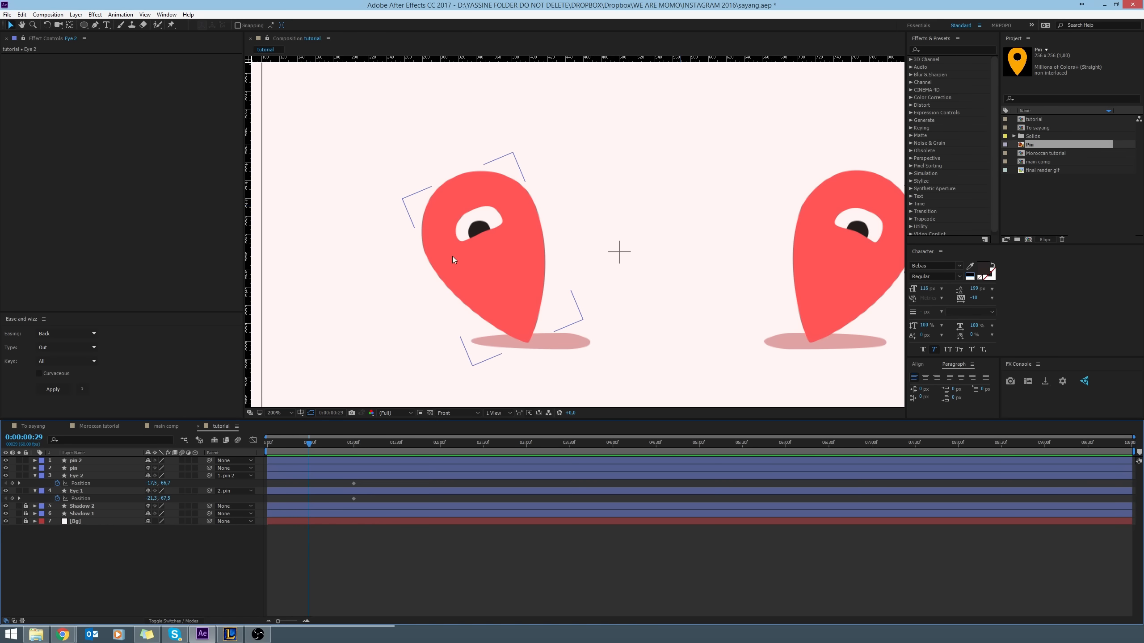
click(324, 474)
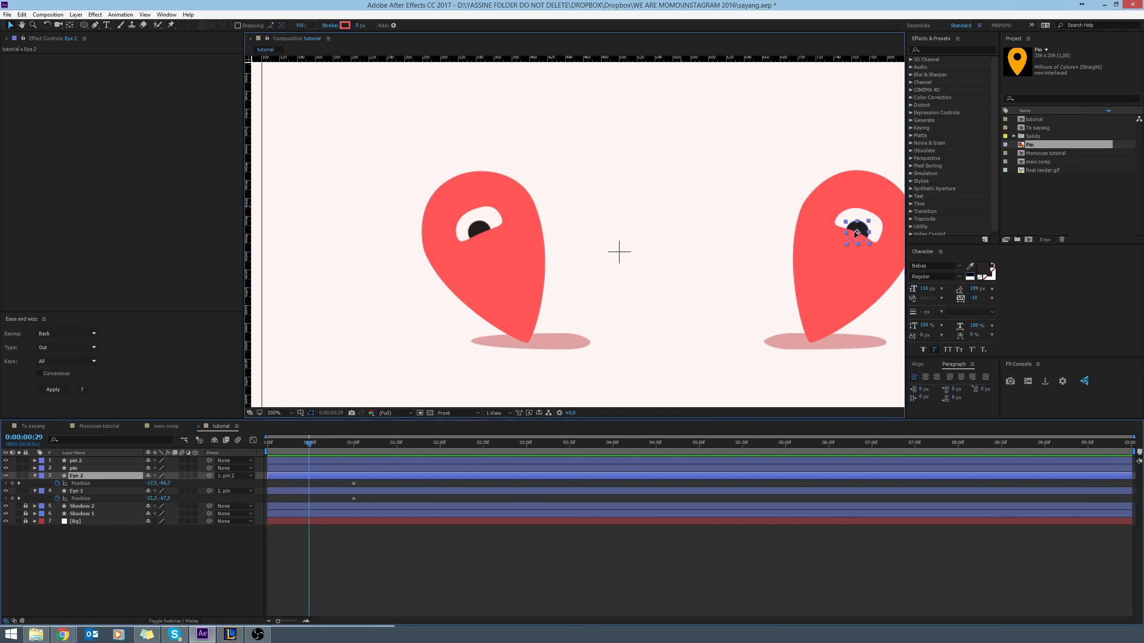
drag(854, 231, 854, 275)
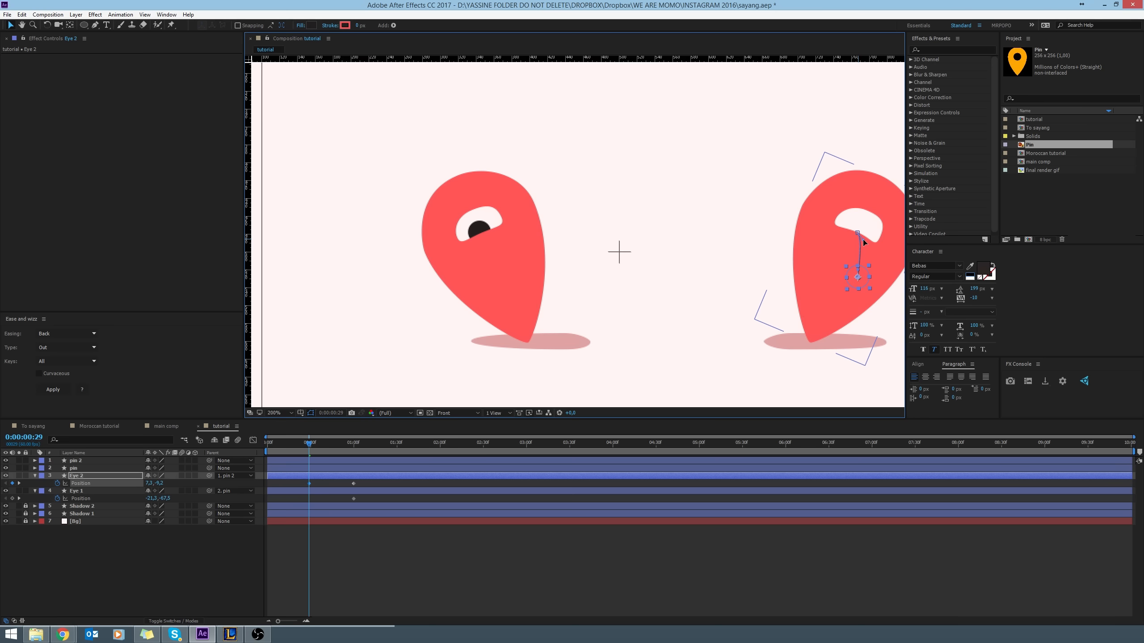
scroll(862, 267, up, 2)
drag(778, 261, 294, 227)
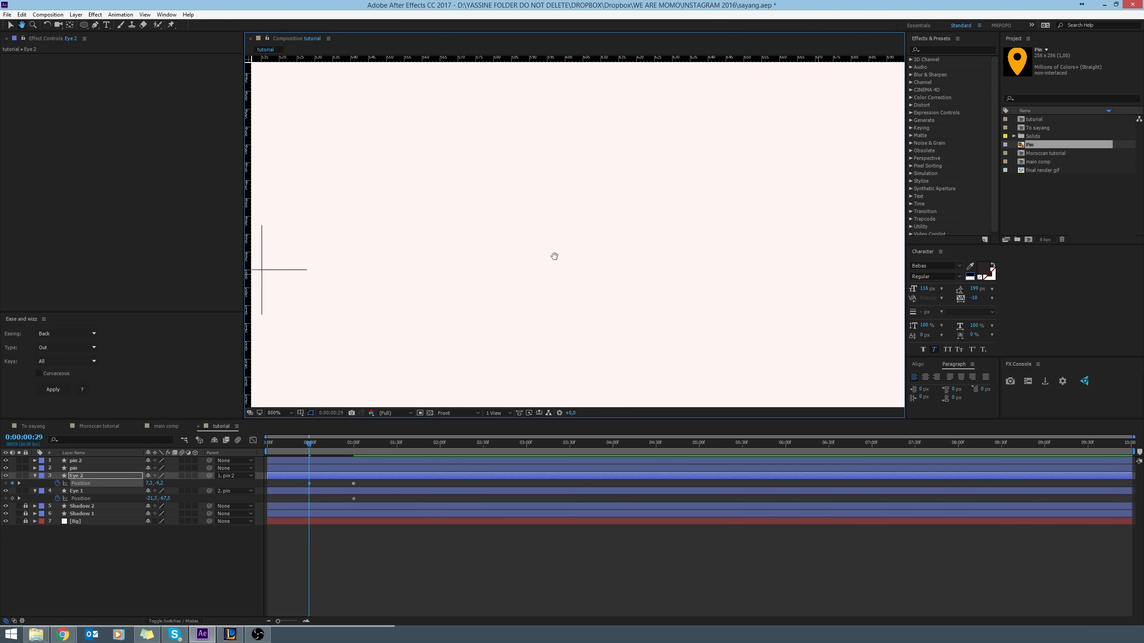
drag(833, 268, 473, 252)
drag(888, 306, 654, 258)
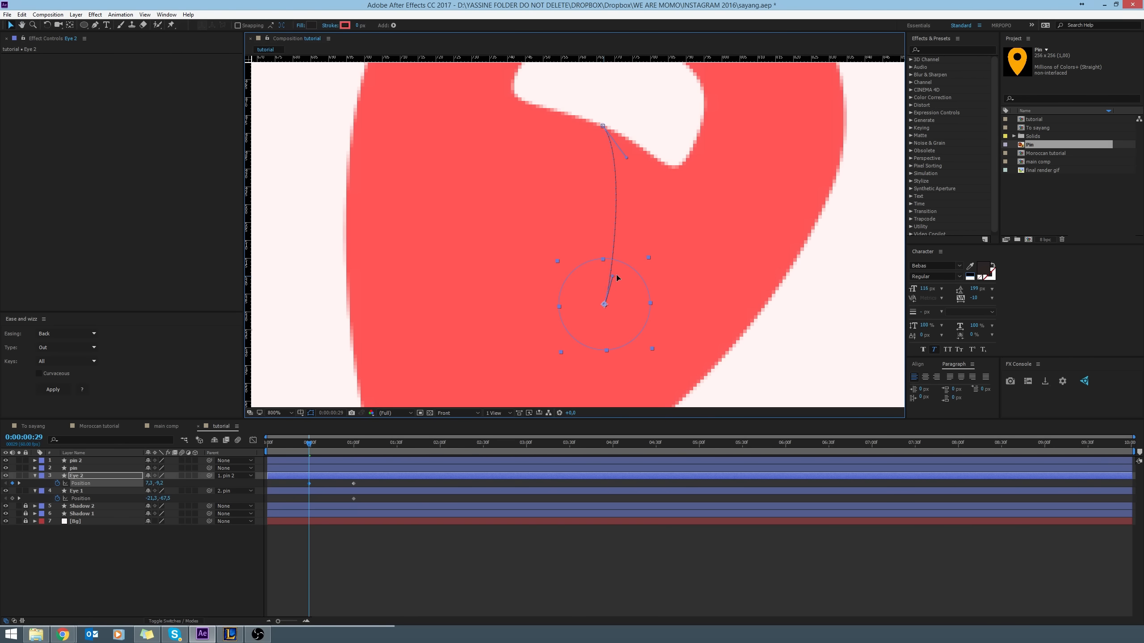
scroll(585, 252, down, 5)
drag(543, 256, 627, 249)
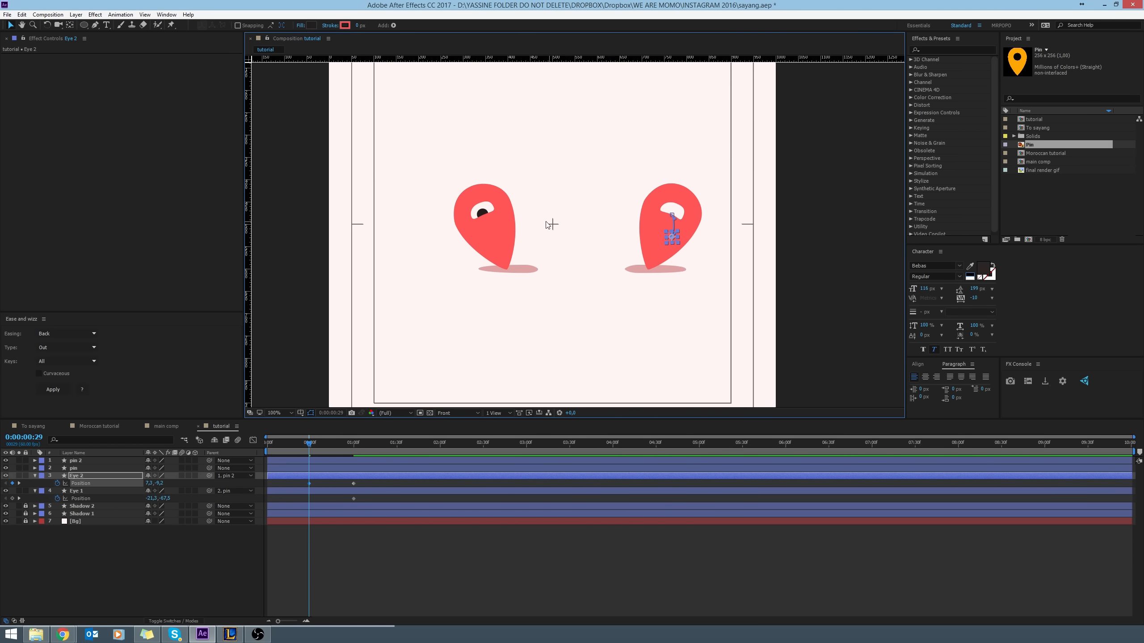
At 0:00:00:29, move the Eye 1 pupil down out of its hole so it hides behind the left pin.
scroll(552, 225, up, 1)
drag(415, 228, 533, 228)
click(322, 492)
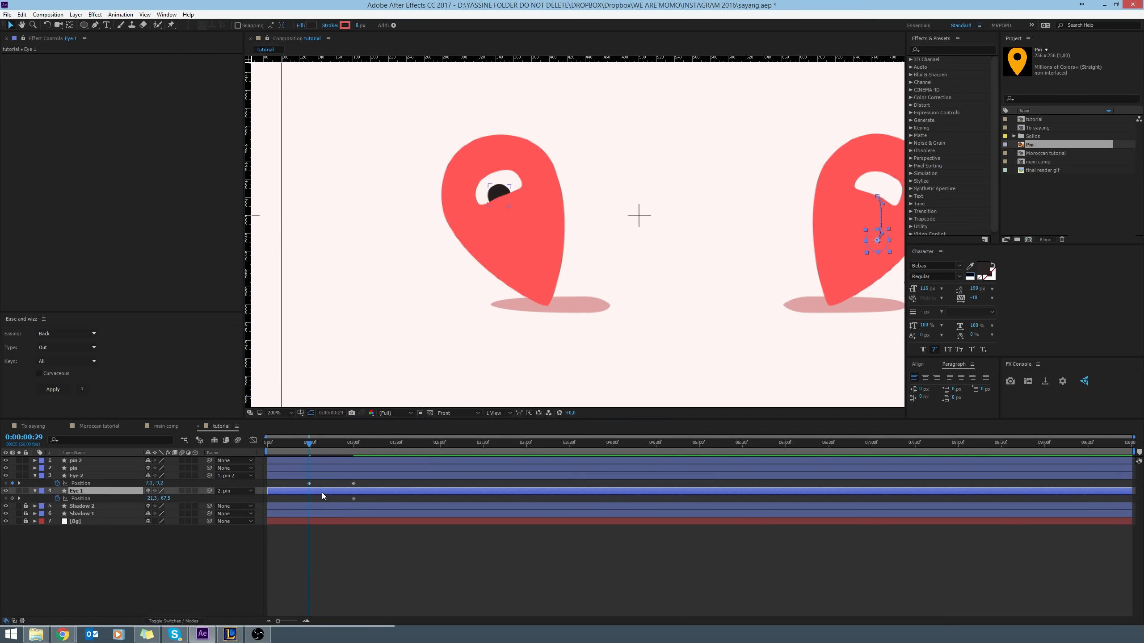
scroll(482, 134, up, 2)
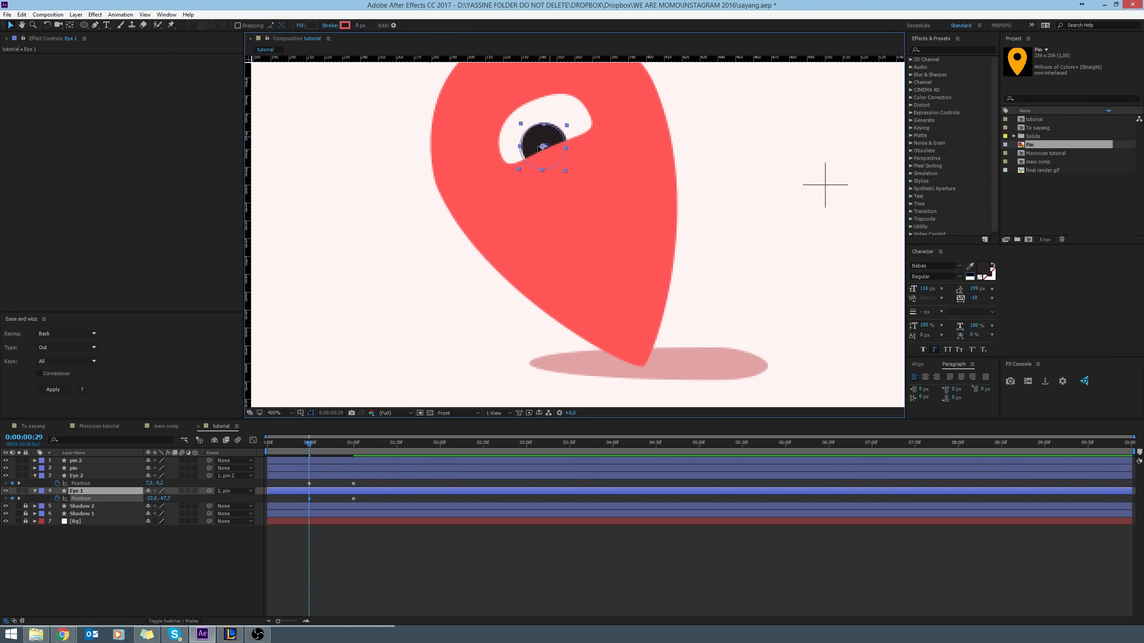
drag(544, 129, 557, 194)
scroll(628, 234, down, 3)
scroll(610, 236, up, 1)
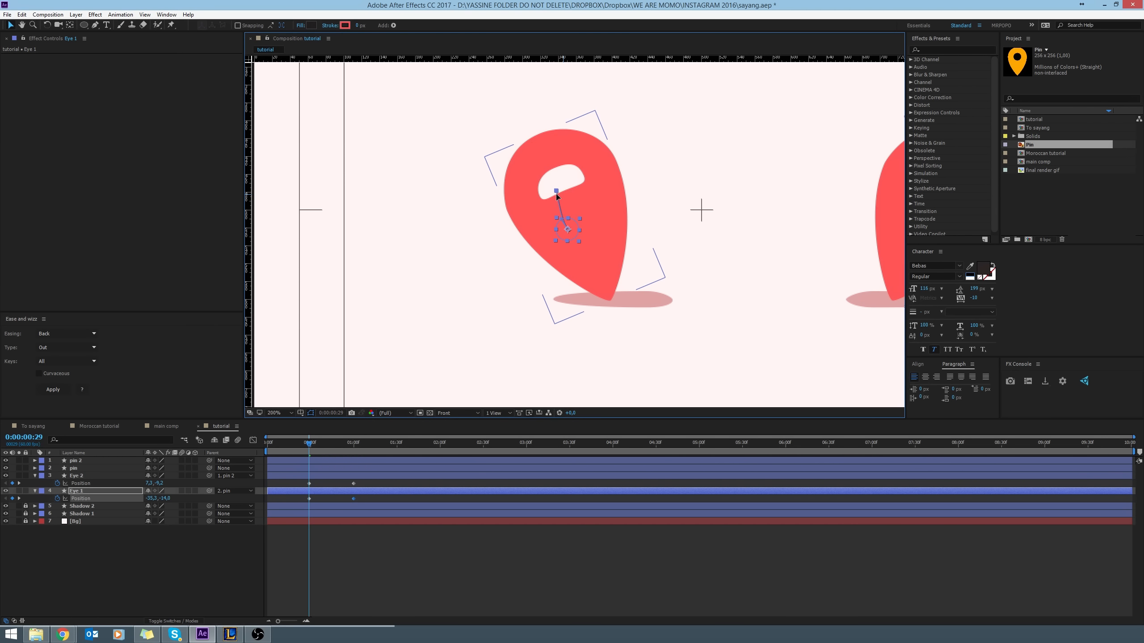
Apply Easy Ease to both eyes' Position keyframes and extend the last keyframes' incoming ease in the speed graph.
click(361, 503)
drag(367, 482, 289, 510)
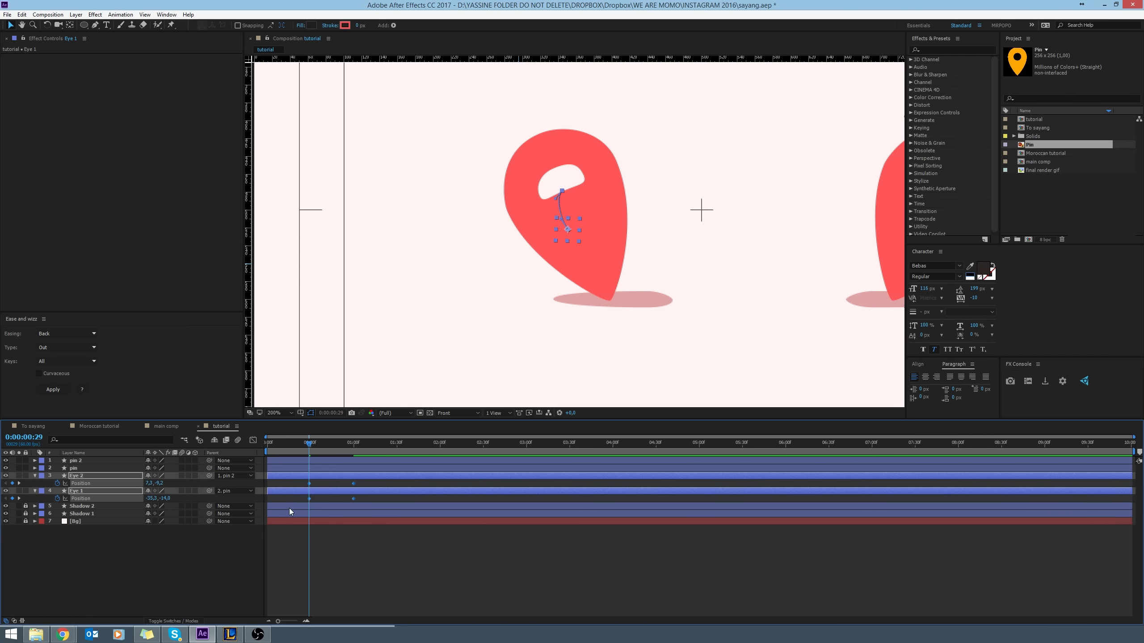
key(F9)
click(253, 440)
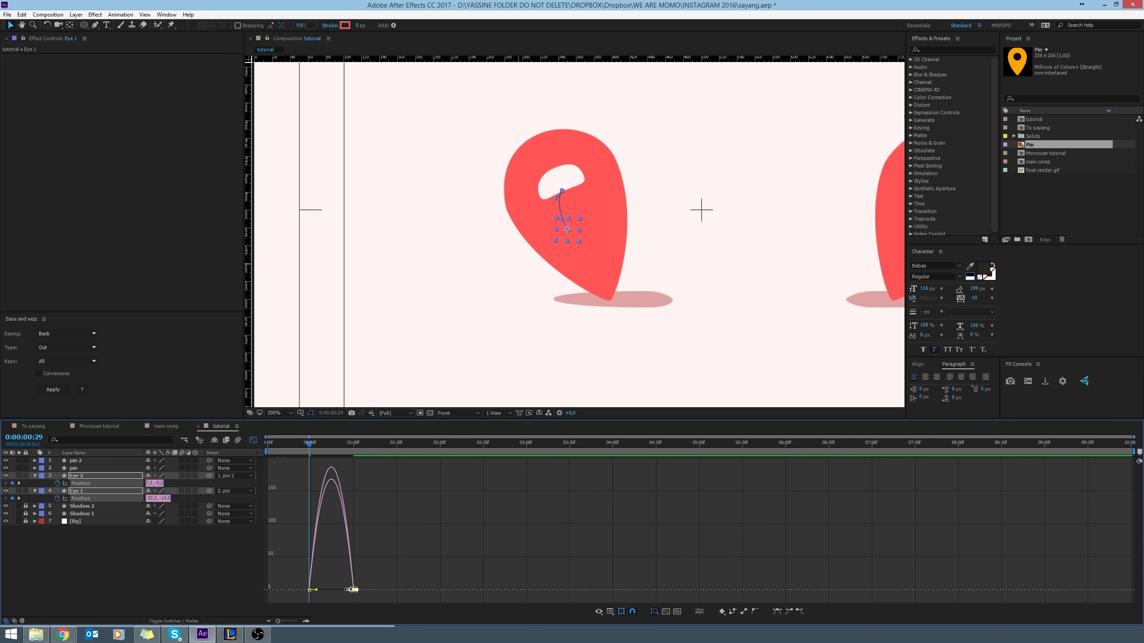
drag(346, 590, 315, 595)
click(253, 440)
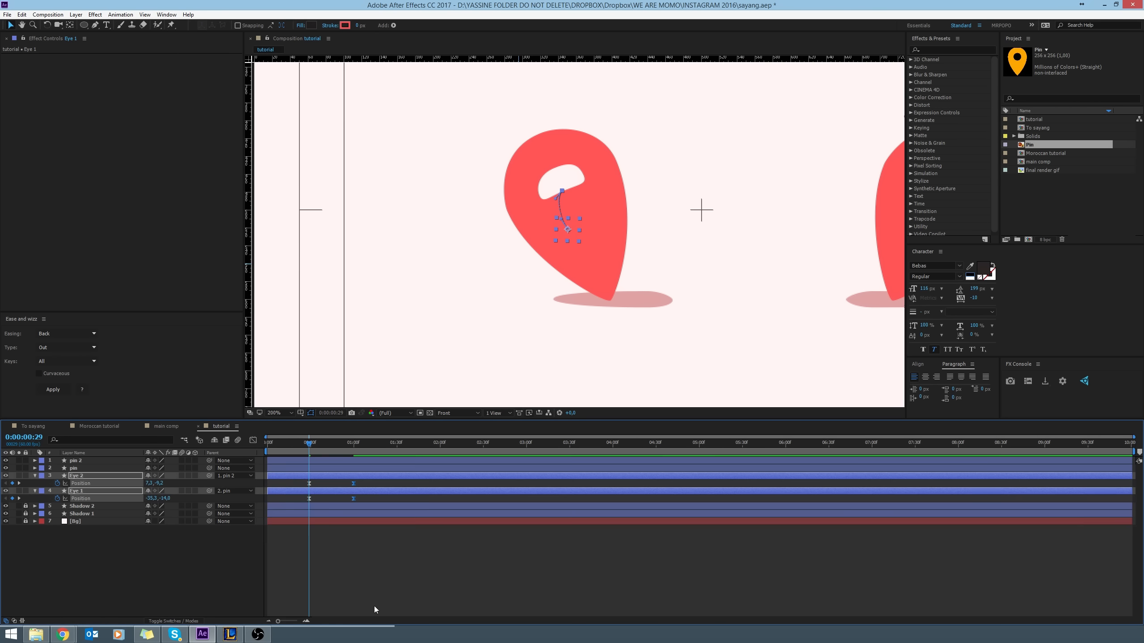
Preview the whole composition from the start to check the pupils rising into the eye holes.
click(374, 606)
scroll(596, 285, down, 2)
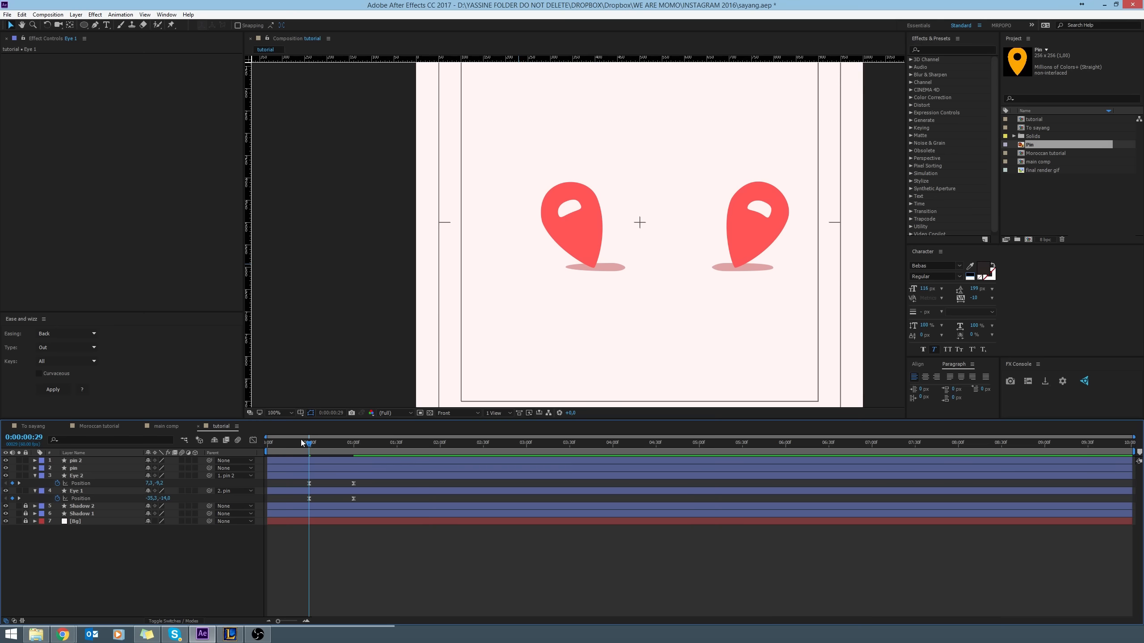
drag(302, 443, 246, 449)
key(space)
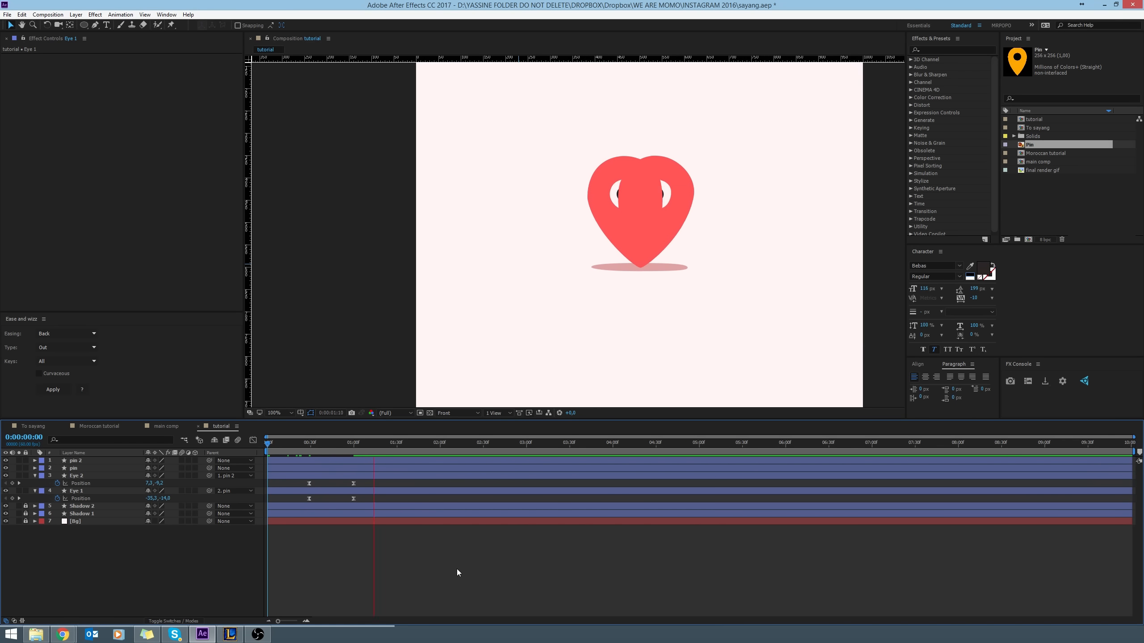
At 0:00:01:00, move the Eye 2 pupil up and inward, toward the upper inner edge of its eye hole.
drag(327, 443, 248, 439)
key(space)
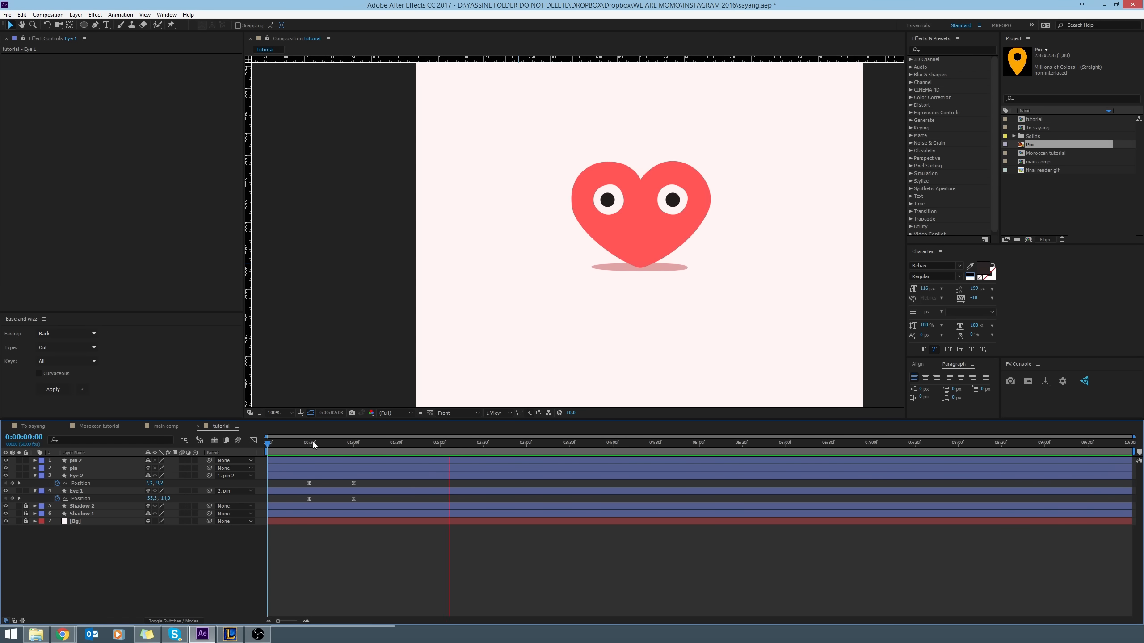
drag(313, 441, 354, 446)
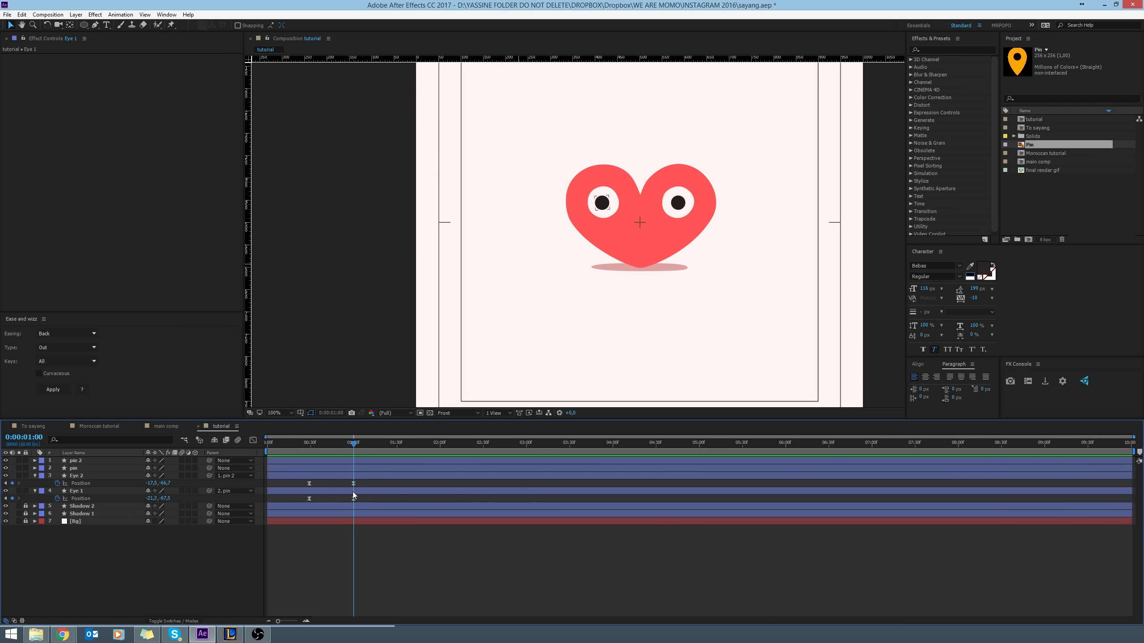
scroll(687, 243, up, 3)
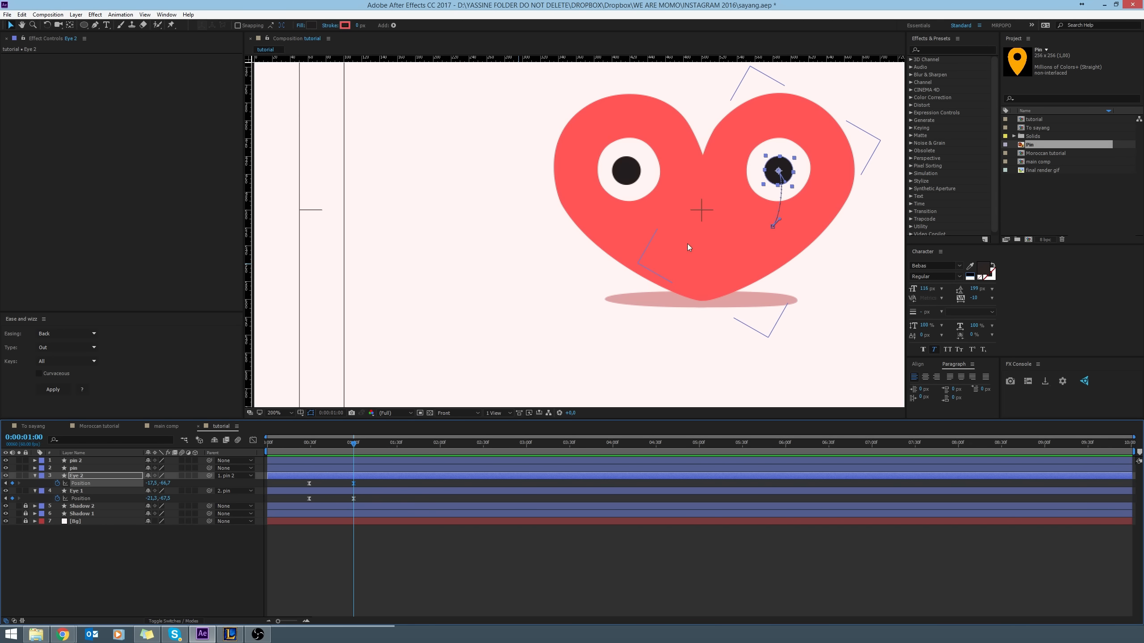
scroll(698, 270, up, 3)
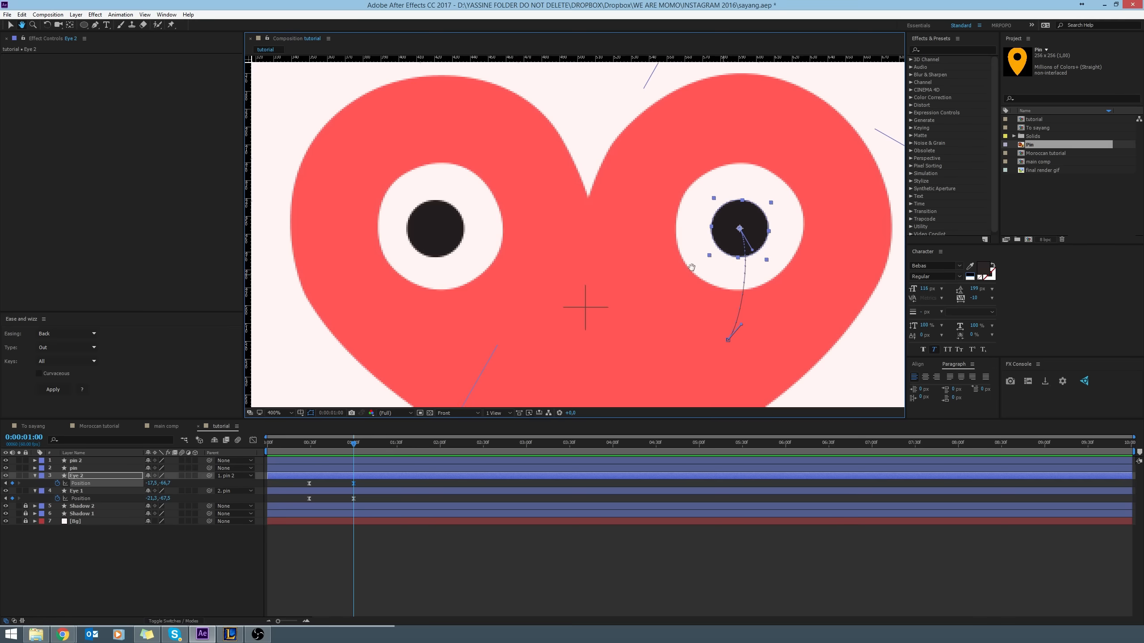
drag(655, 222, 638, 205)
Lock both pin layers and, at 0:00:01:00, move the Eye 1 pupil to the upper inner edge of its eye hole.
click(351, 221)
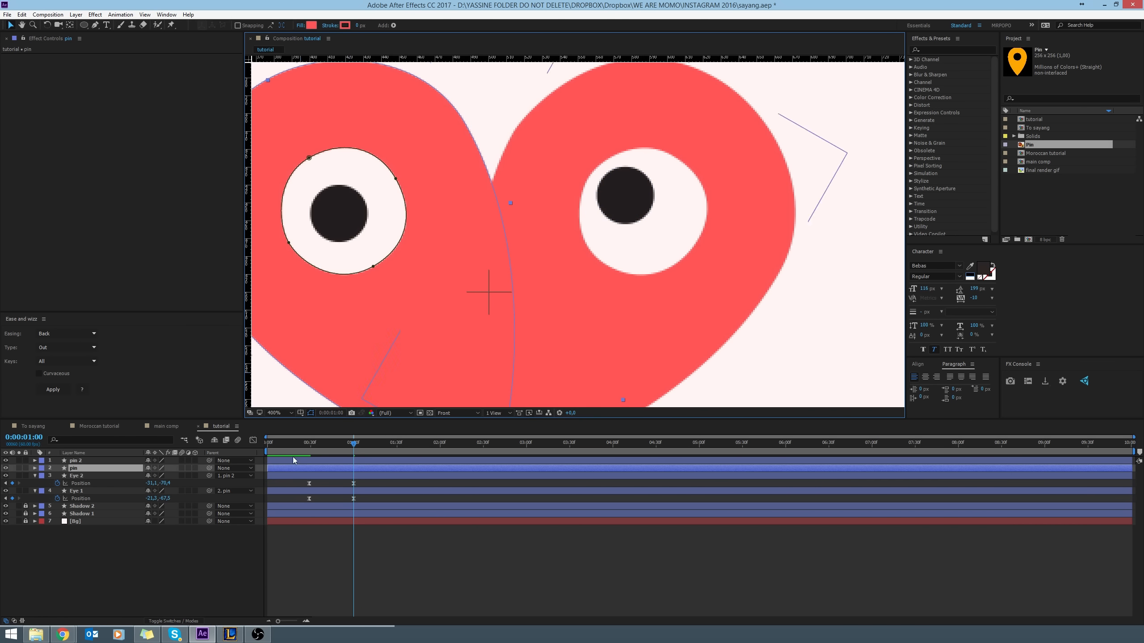
drag(25, 460, 25, 468)
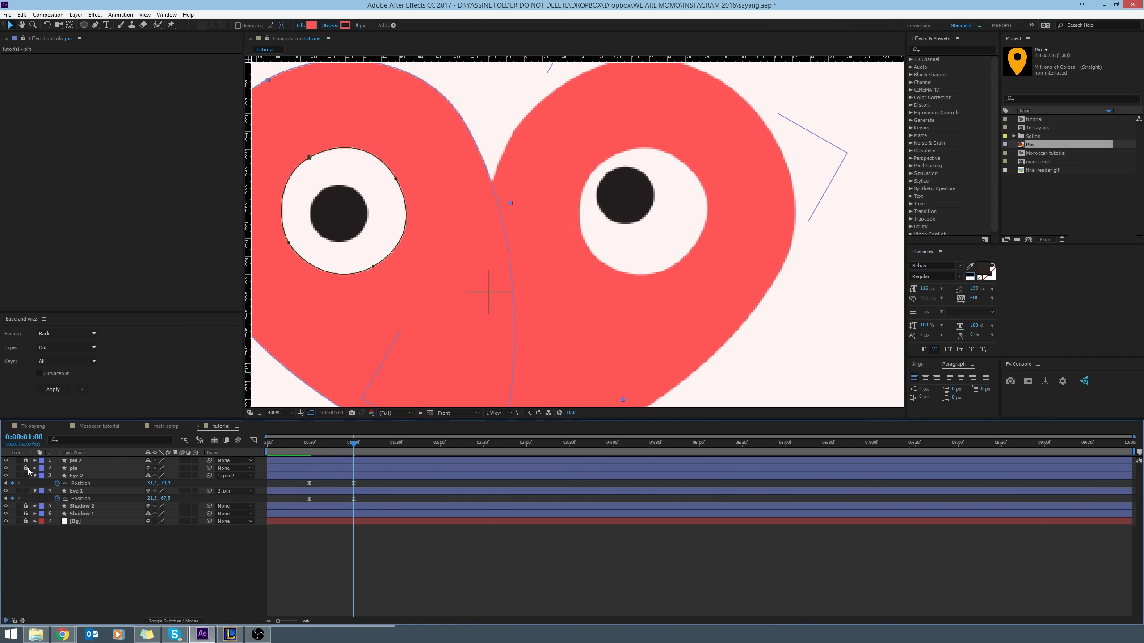
click(344, 220)
drag(344, 218, 374, 192)
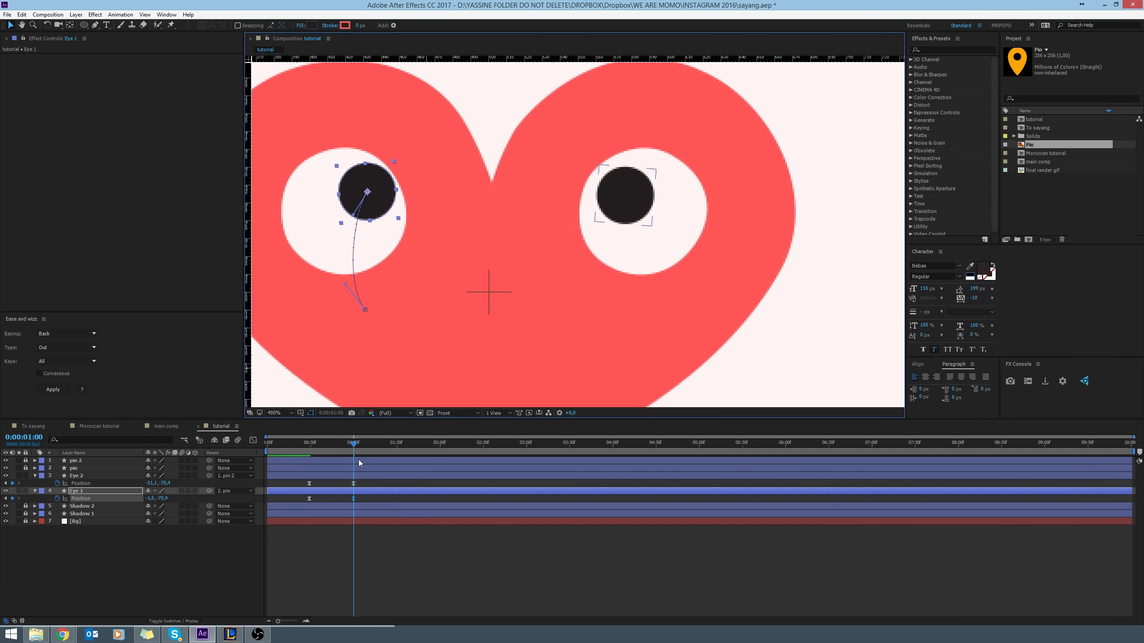
At 0:00:01:28, move both pupils down and outward to the lower outer edges of their eye holes.
drag(354, 444, 394, 442)
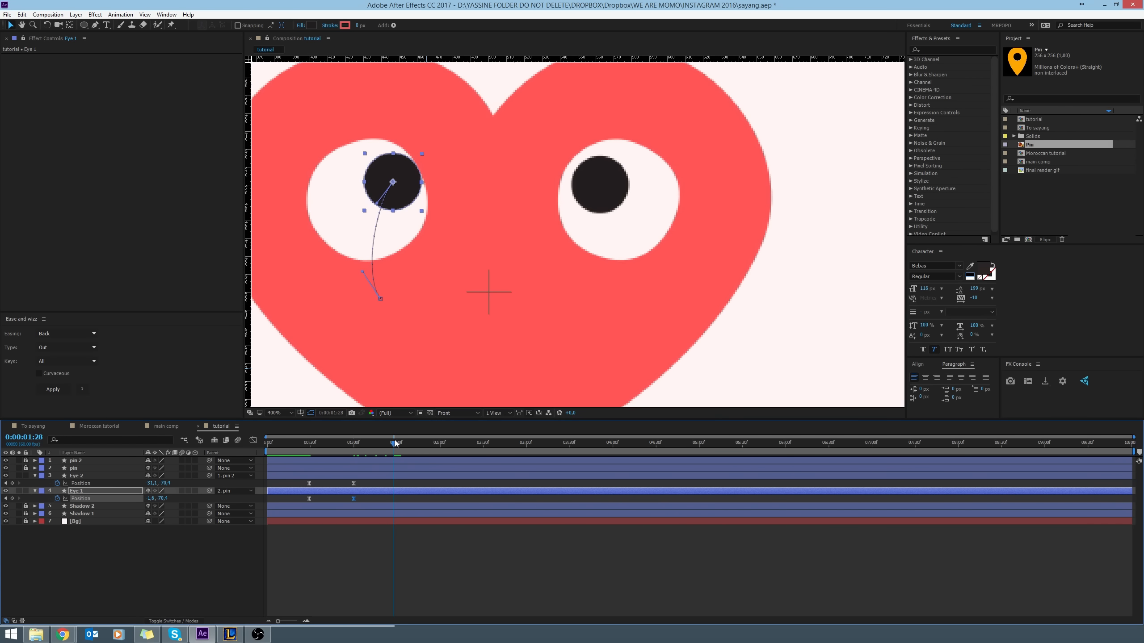
drag(398, 191, 356, 236)
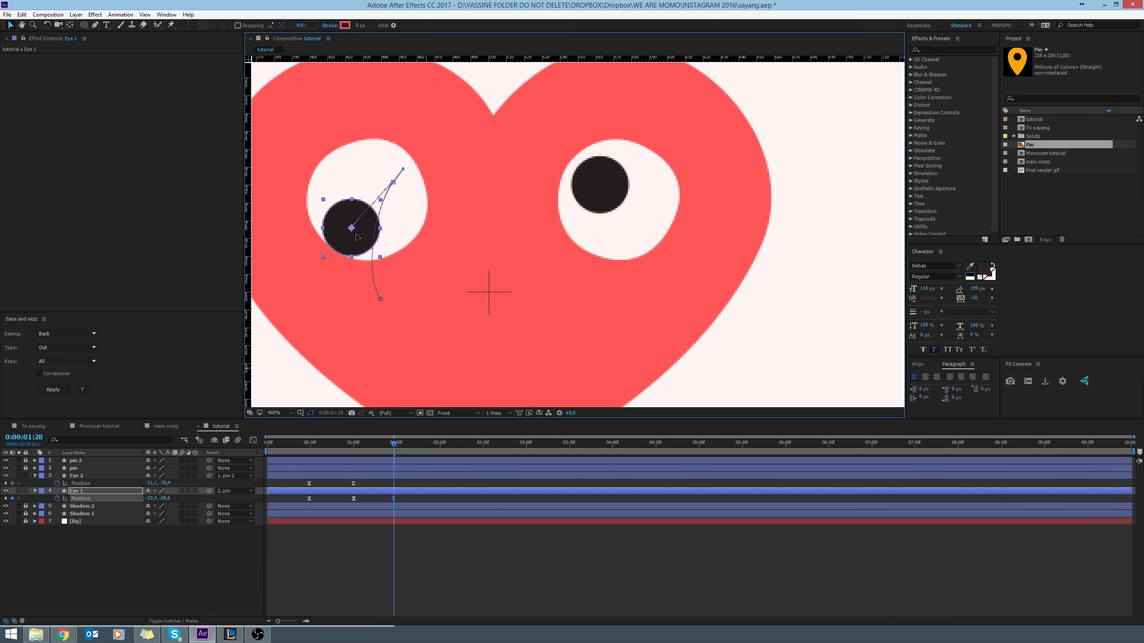
drag(611, 188, 641, 227)
At 0:00:01:49, move both pupils back up and inward, slightly past the middle of their eye holes.
drag(395, 445, 424, 446)
drag(644, 242, 620, 209)
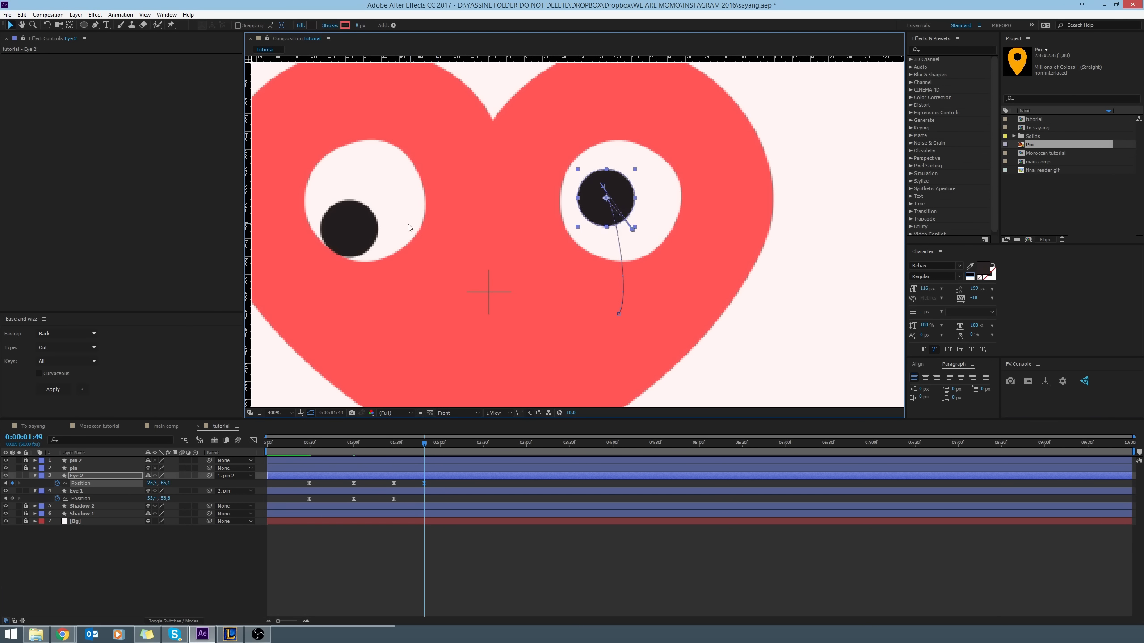
click(350, 228)
drag(346, 247, 371, 214)
At 0:00:02:04, settle the Eye 1 and Eye 2 pupils in the centre of their eye holes.
drag(424, 444, 447, 449)
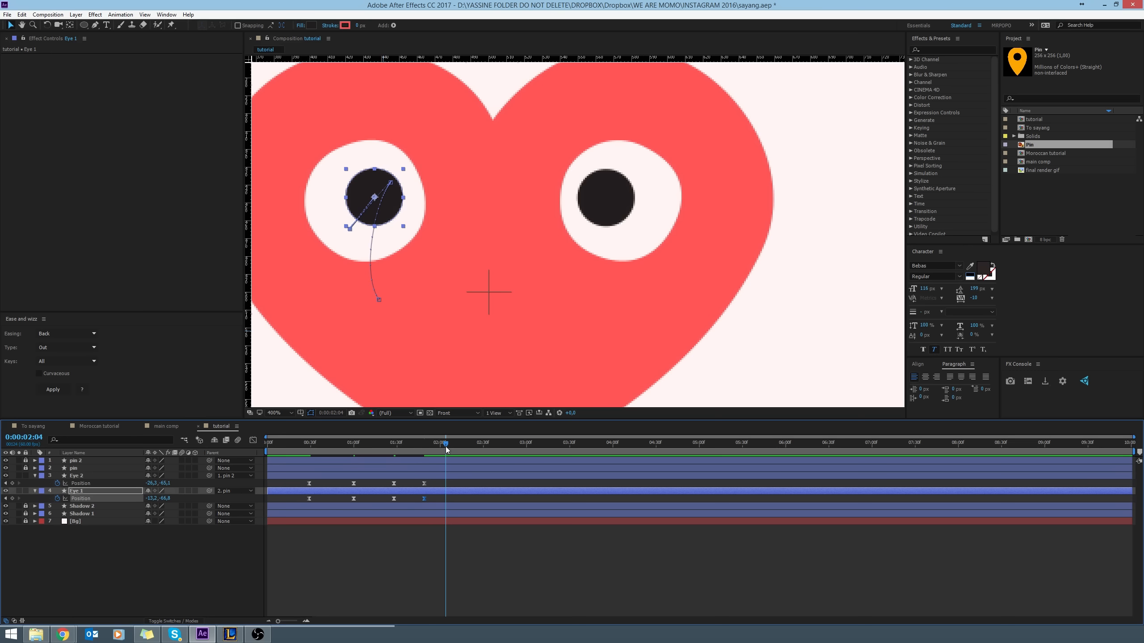
drag(387, 210, 378, 214)
click(617, 198)
drag(618, 199, 628, 202)
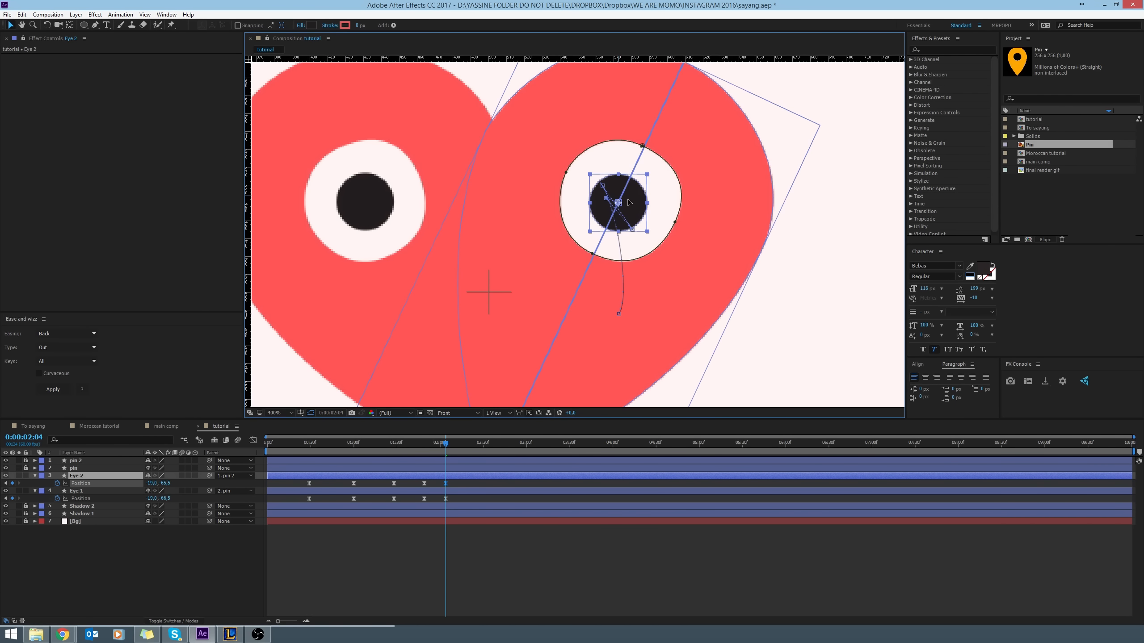
Shift both eyes' Position keyframes earlier and tighten their spacing, with the pin layer's keyframes revealed as the timing reference.
click(401, 599)
drag(461, 481, 307, 489)
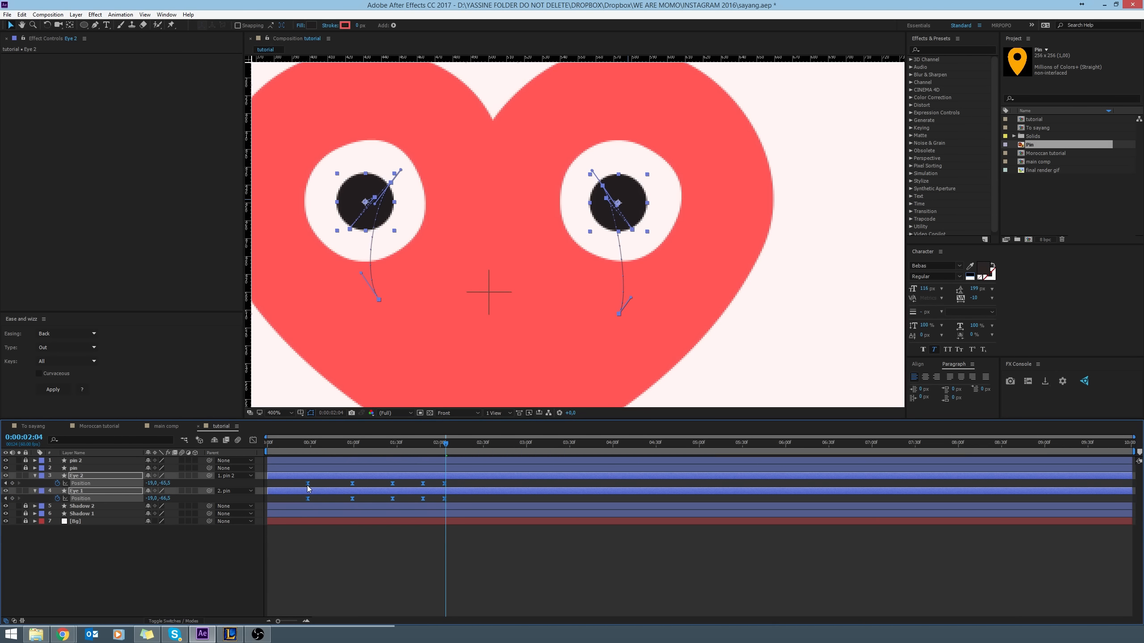
click(377, 466)
click(82, 466)
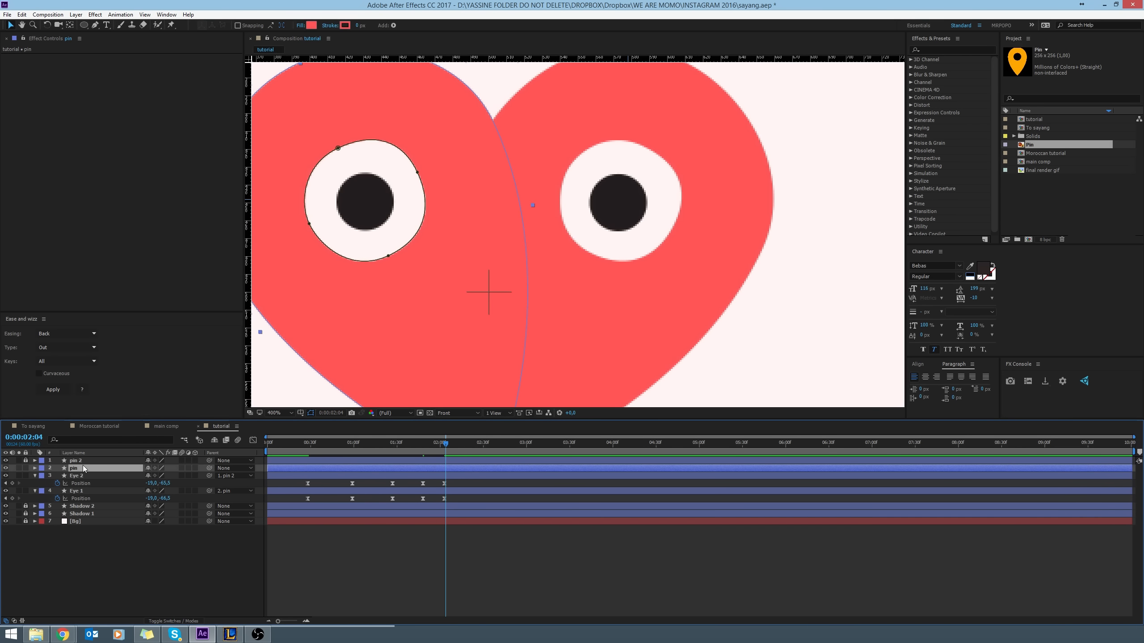
key(u)
drag(458, 519, 346, 557)
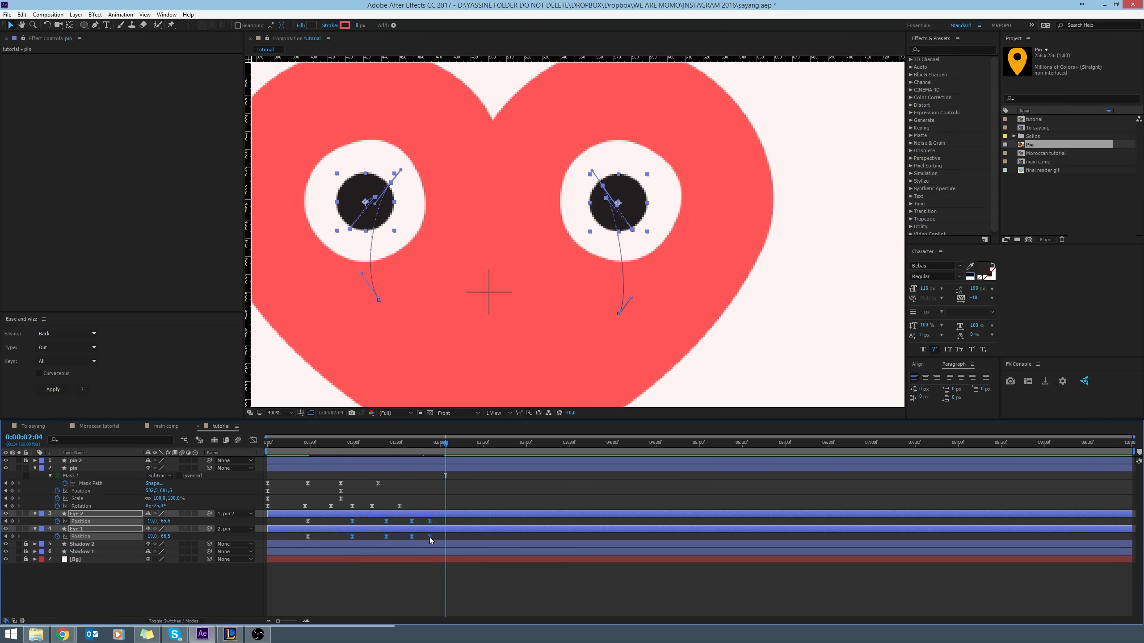
mouse_move(445, 521)
mouse_down()
mouse_move(367, 555)
mouse_move(367, 522)
mouse_move(377, 545)
mouse_move(391, 523)
mouse_move(409, 524)
mouse_move(354, 554)
mouse_up()
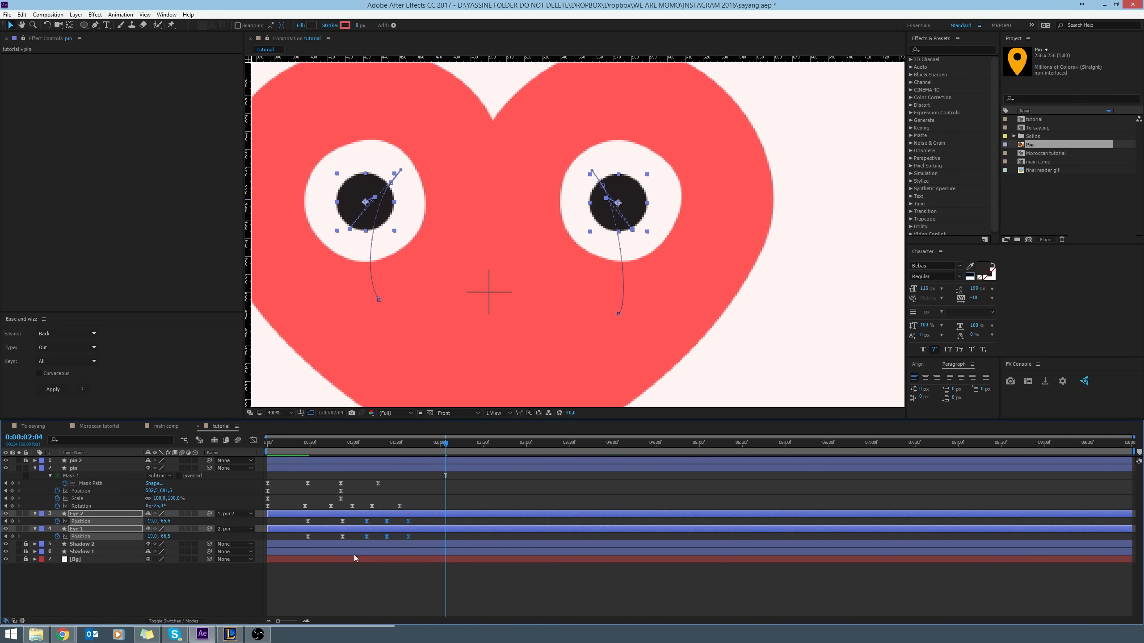
click(361, 590)
Preview the composition from the start to check the timing of the pupils' movement inside the merged heart.
scroll(470, 321, down, 4)
key(space)
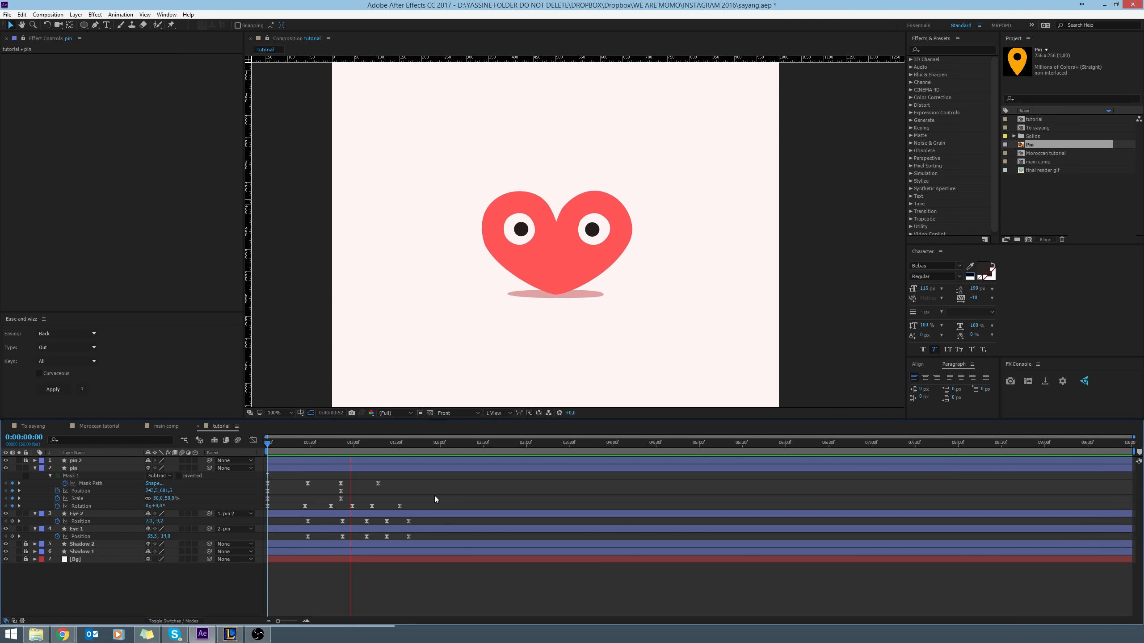
click(411, 448)
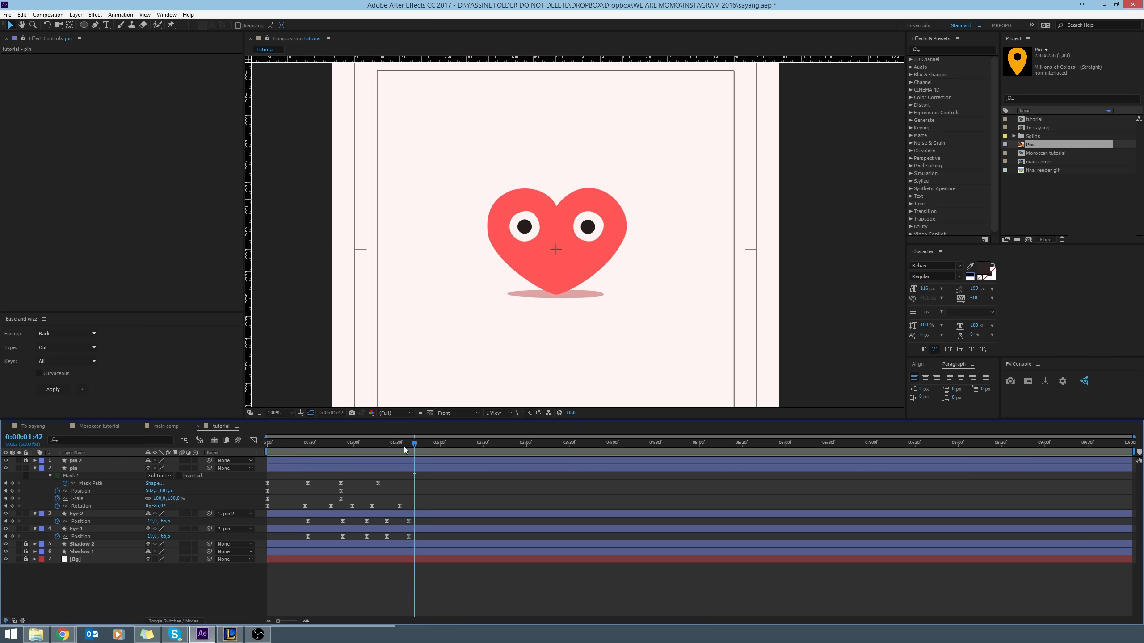
drag(404, 447, 267, 445)
key(space)
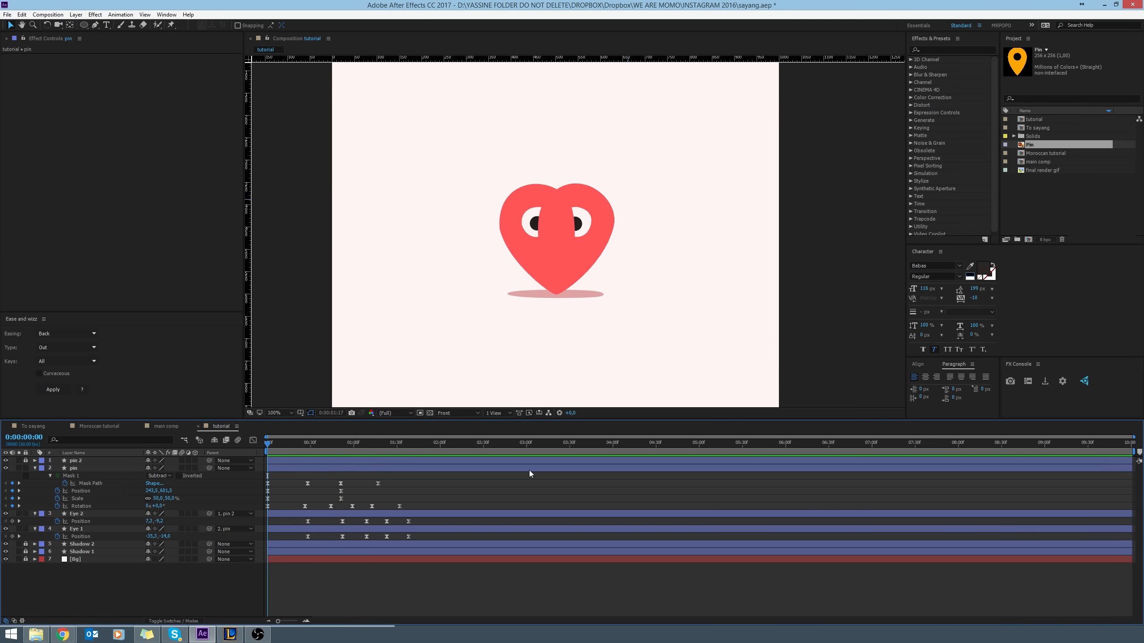
click(422, 446)
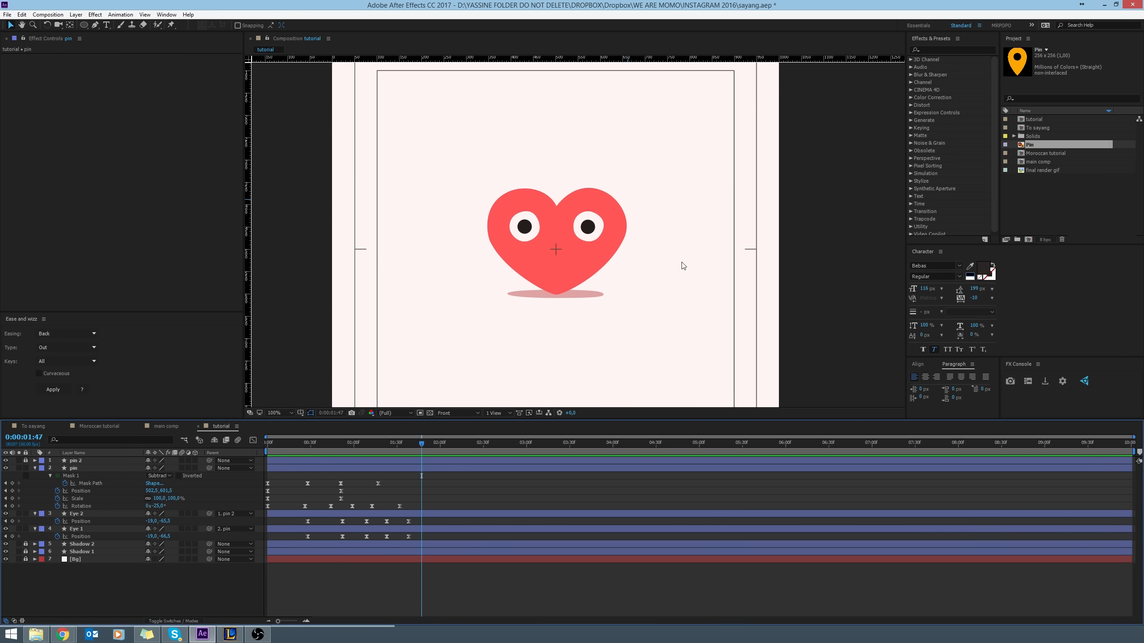
Collapse the keyframed properties of the pin, Eye 2 and Eye 1 layers.
click(36, 469)
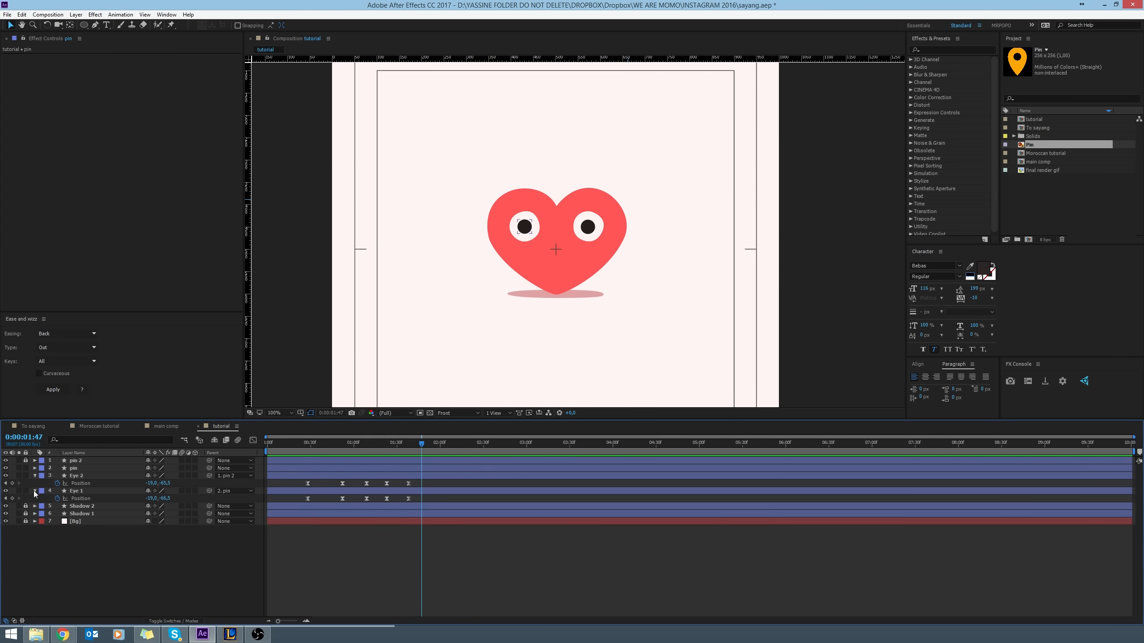
click(34, 475)
click(35, 484)
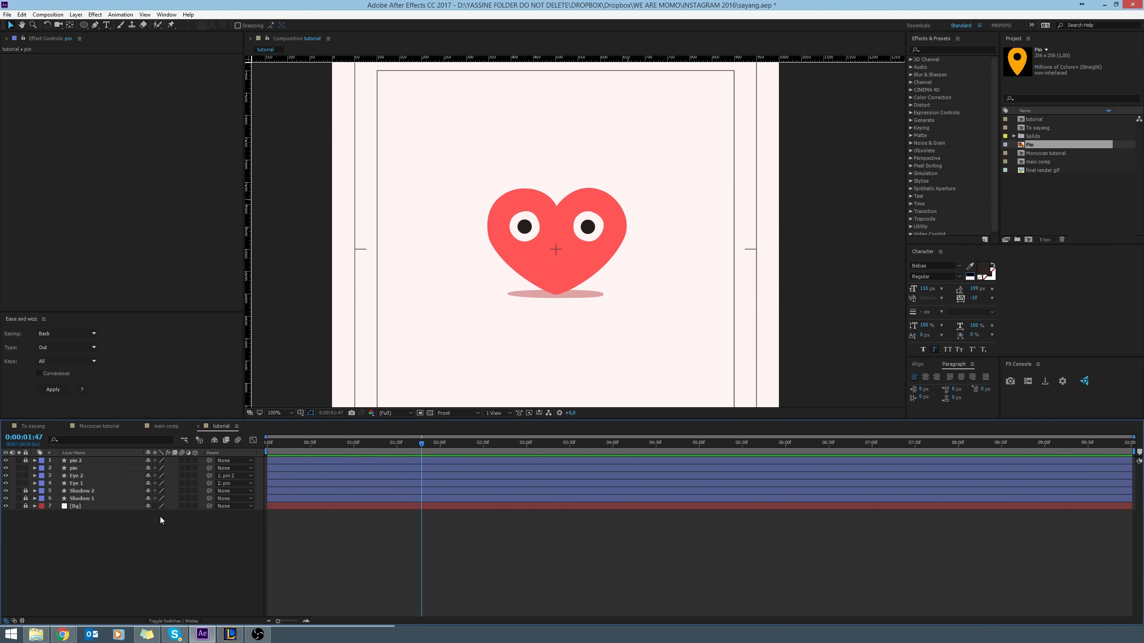
key(period)
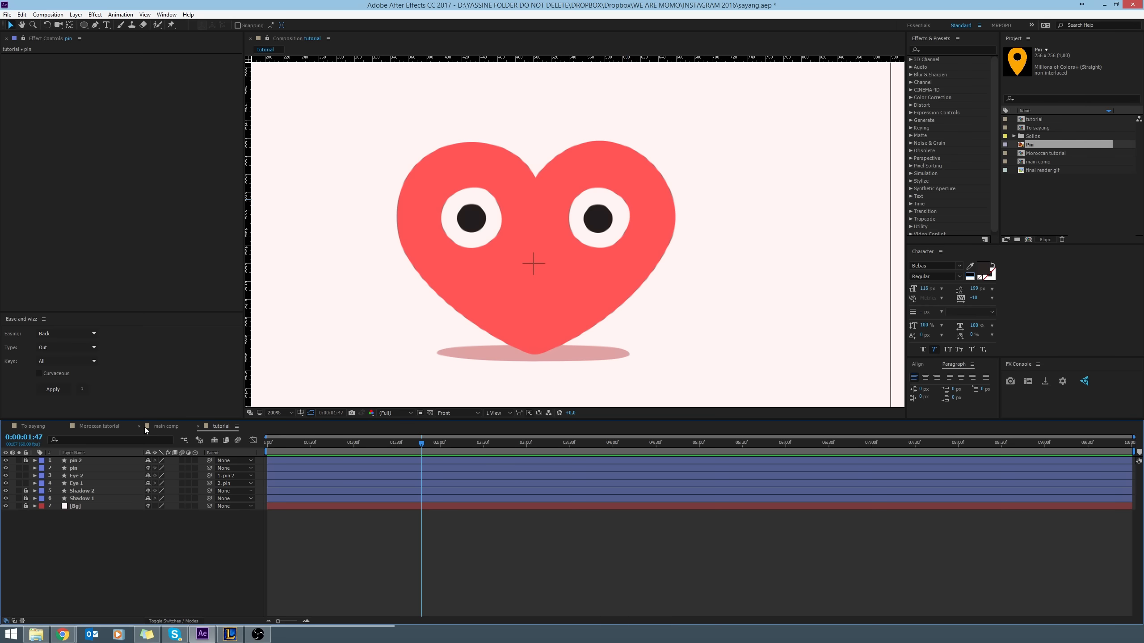
Open the To sayang composition and play its heart animation as a reference for the remaining face details.
click(34, 426)
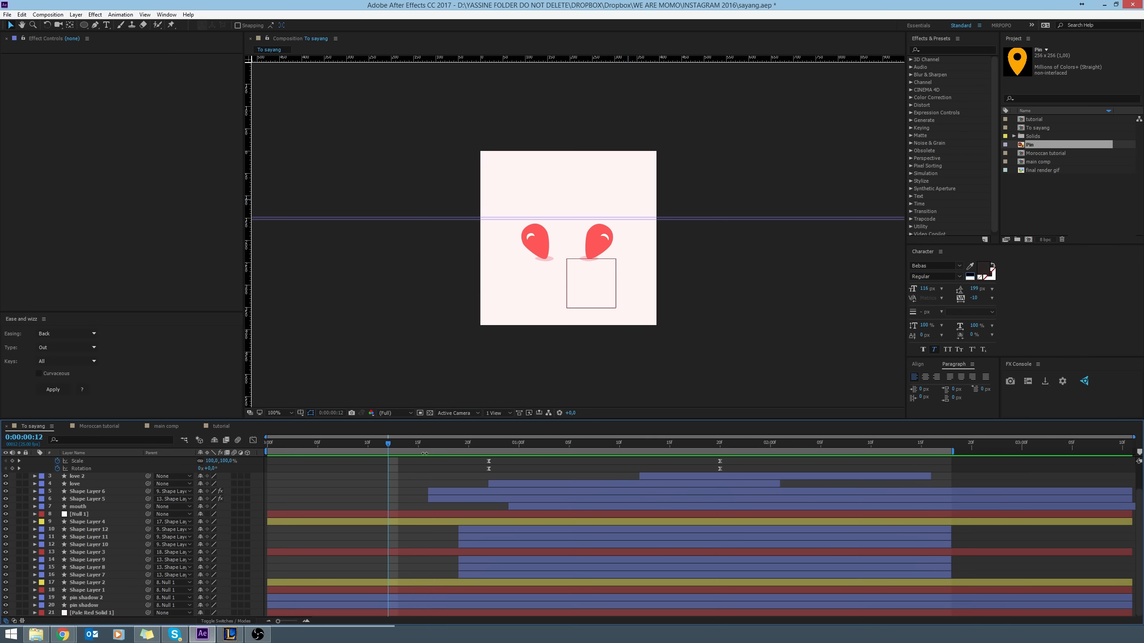
click(167, 427)
click(29, 426)
key(space)
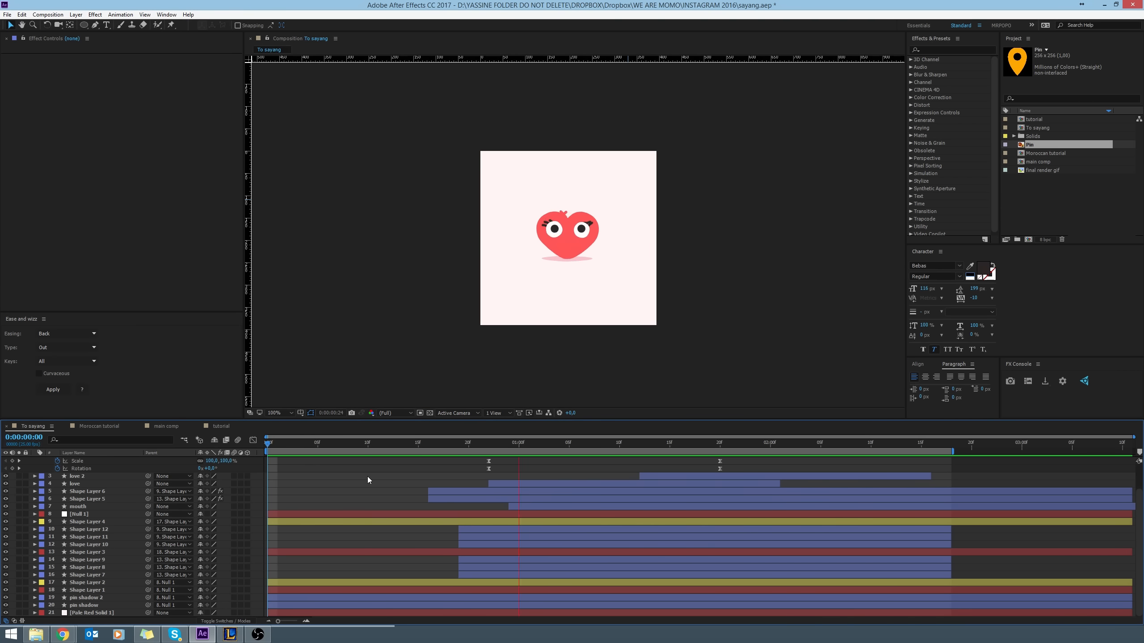
click(391, 444)
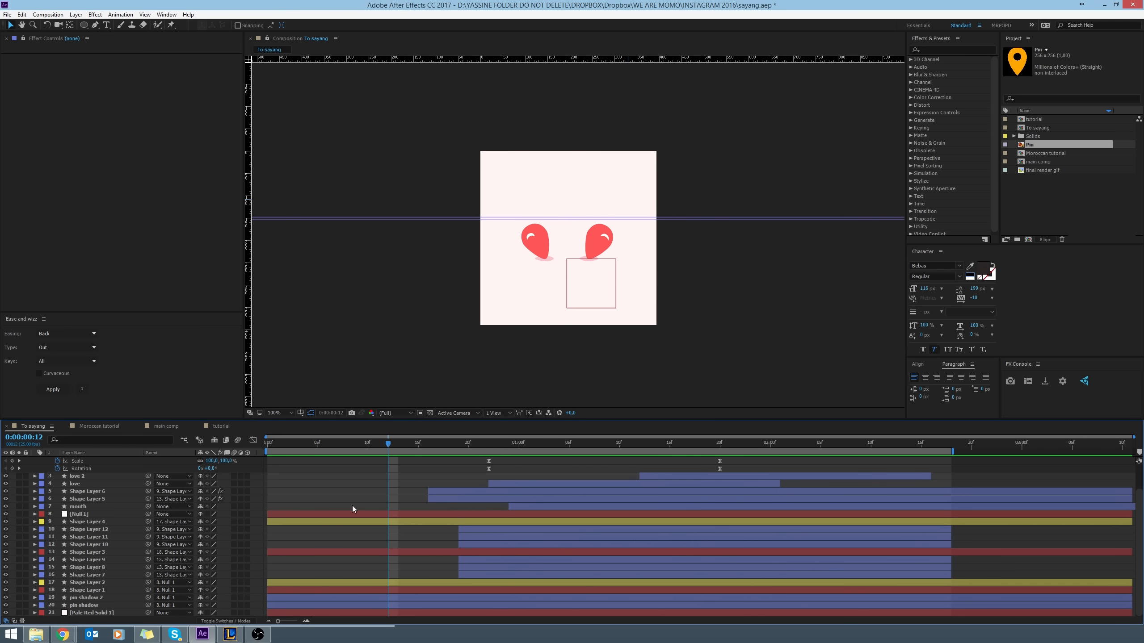
key(space)
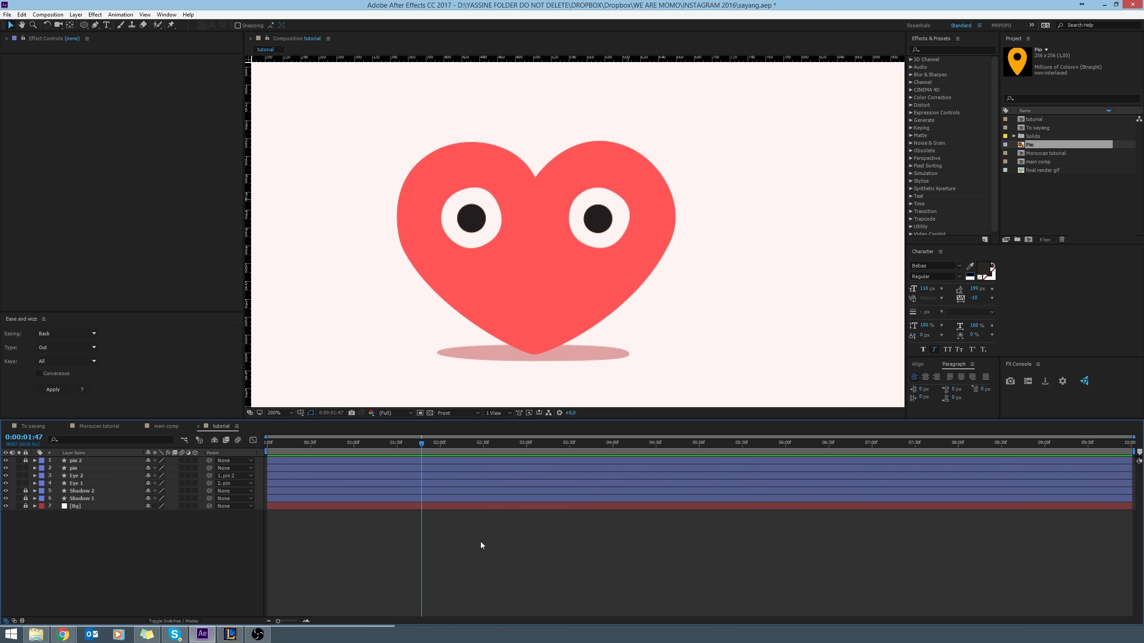
In the tutorial composition, go to 0:00:02:38 and set up the Pen tool with a white fill.
key(Home)
key(comma)
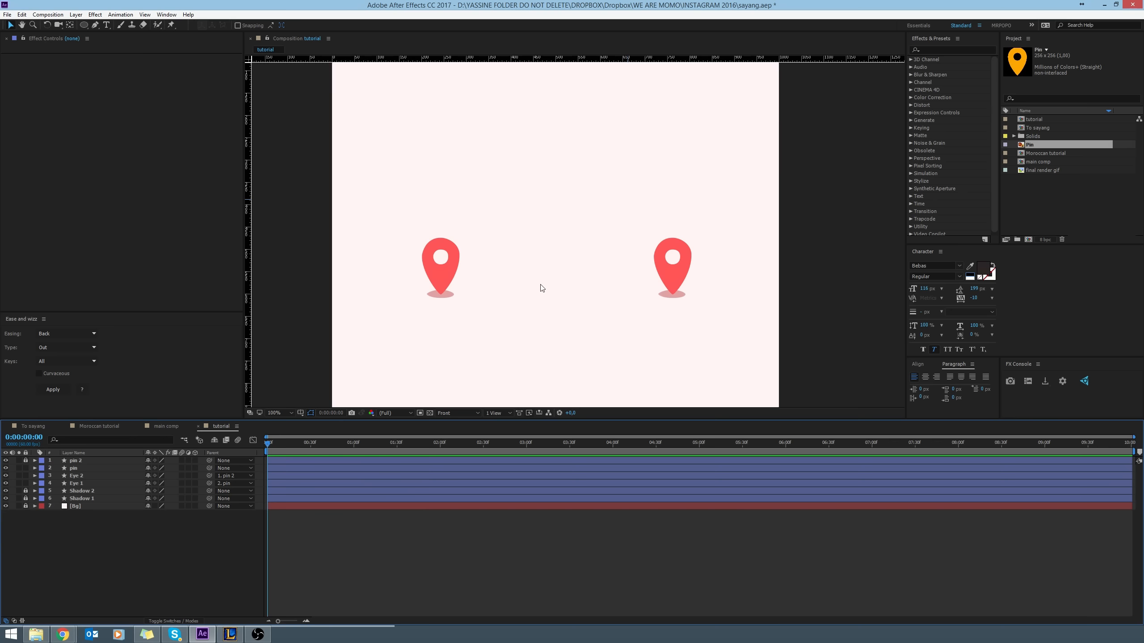
drag(496, 444, 495, 454)
click(95, 25)
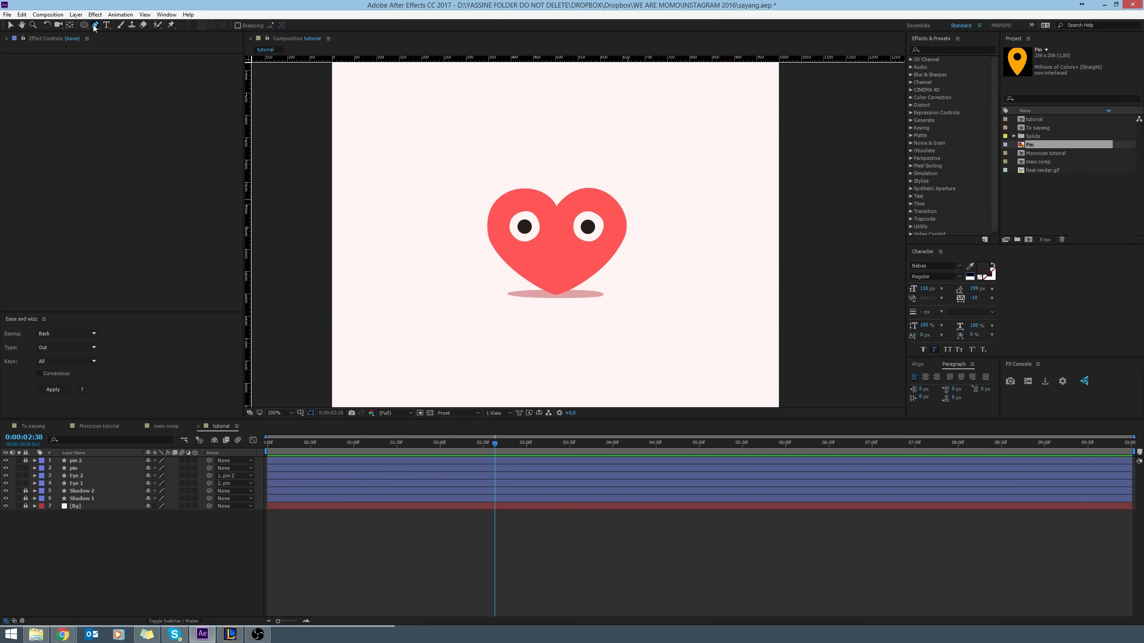
click(240, 26)
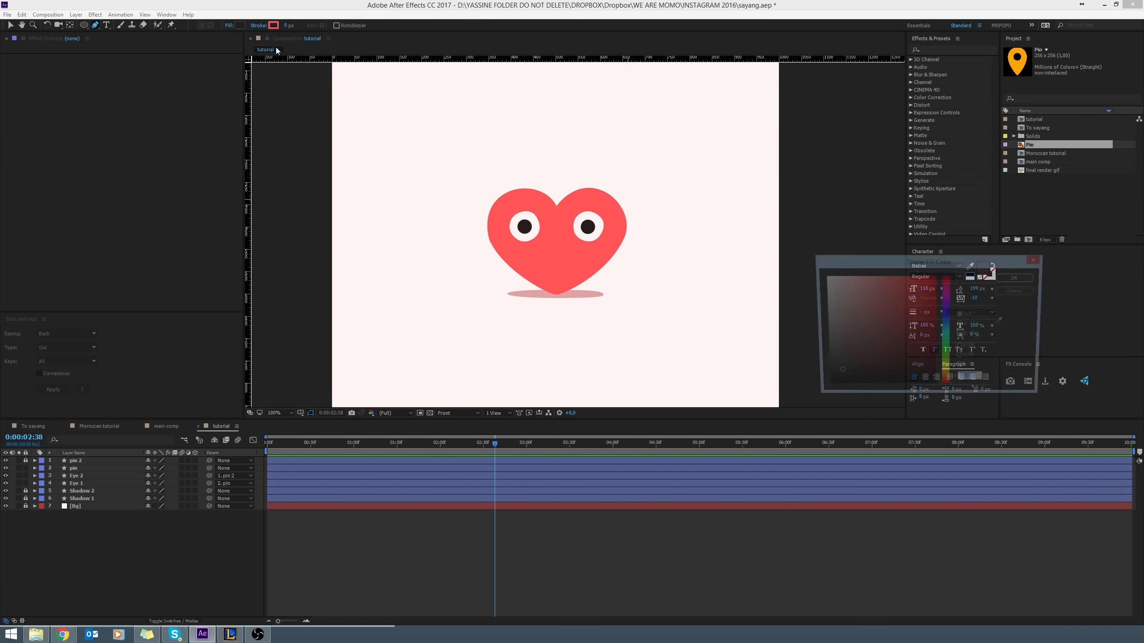
click(1018, 277)
Draw a closed white smiling mouth below the eyes, with a straight upper edge and a curved lower edge.
scroll(613, 263, up, 4)
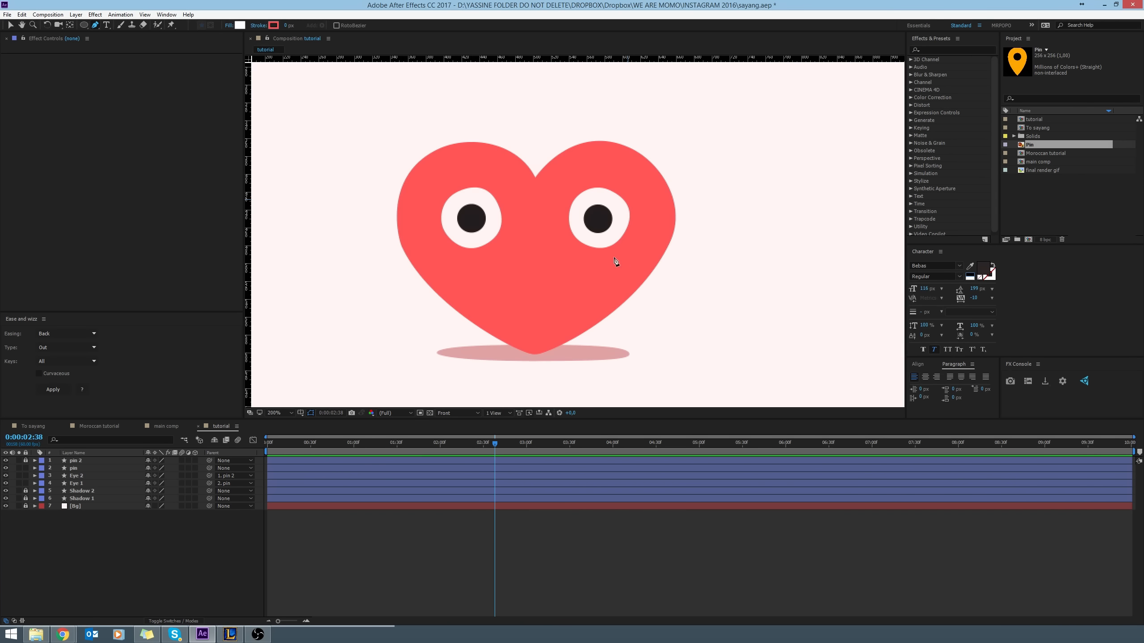
drag(782, 237, 558, 228)
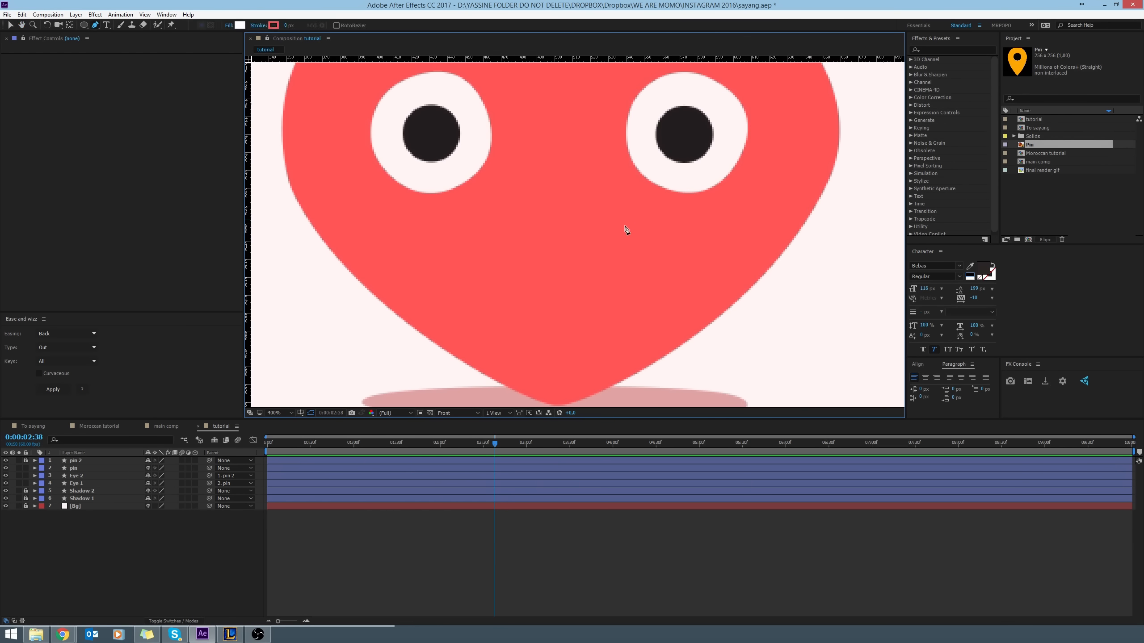
click(616, 228)
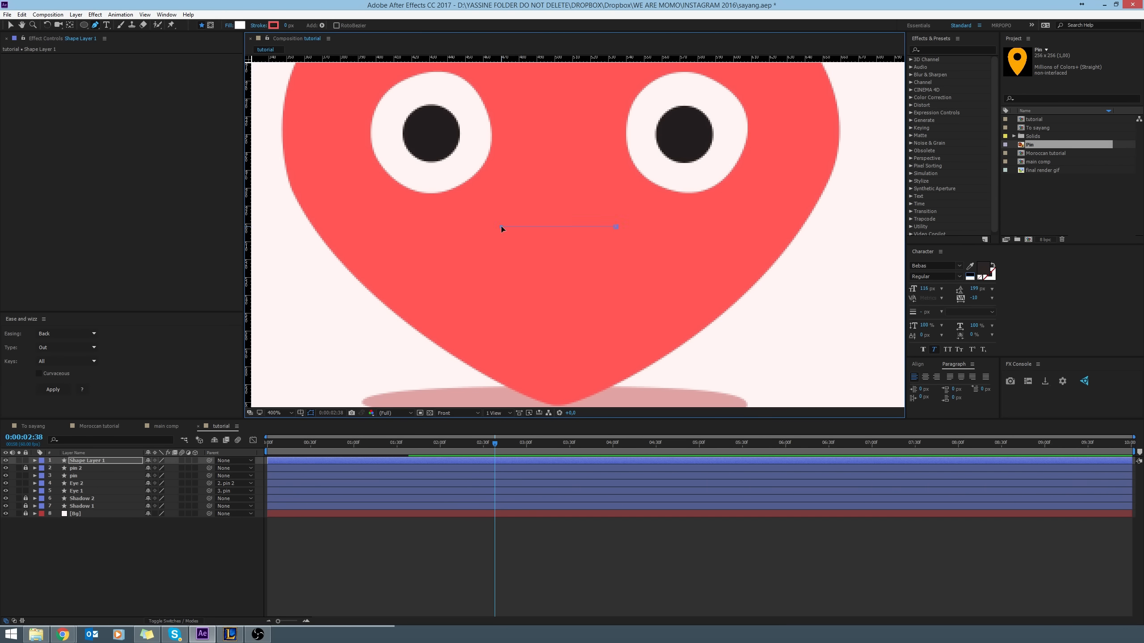
click(501, 227)
drag(556, 251, 583, 252)
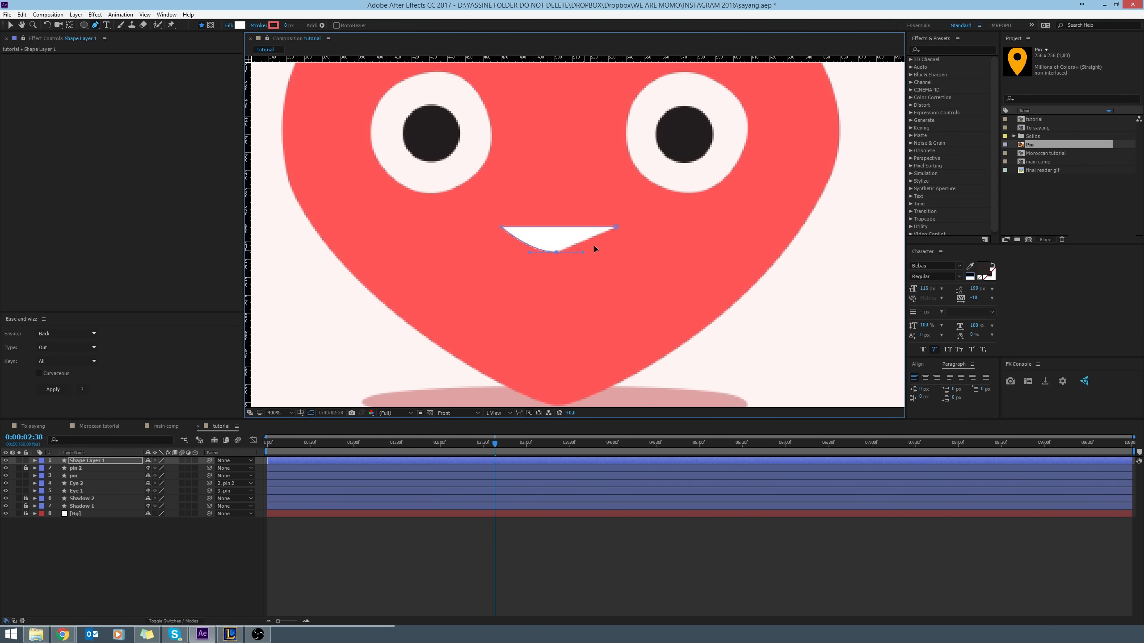
click(616, 227)
click(512, 548)
Go to 0:00:01:55 and rename the new mouth shape layer as Mouth.
drag(458, 449, 431, 443)
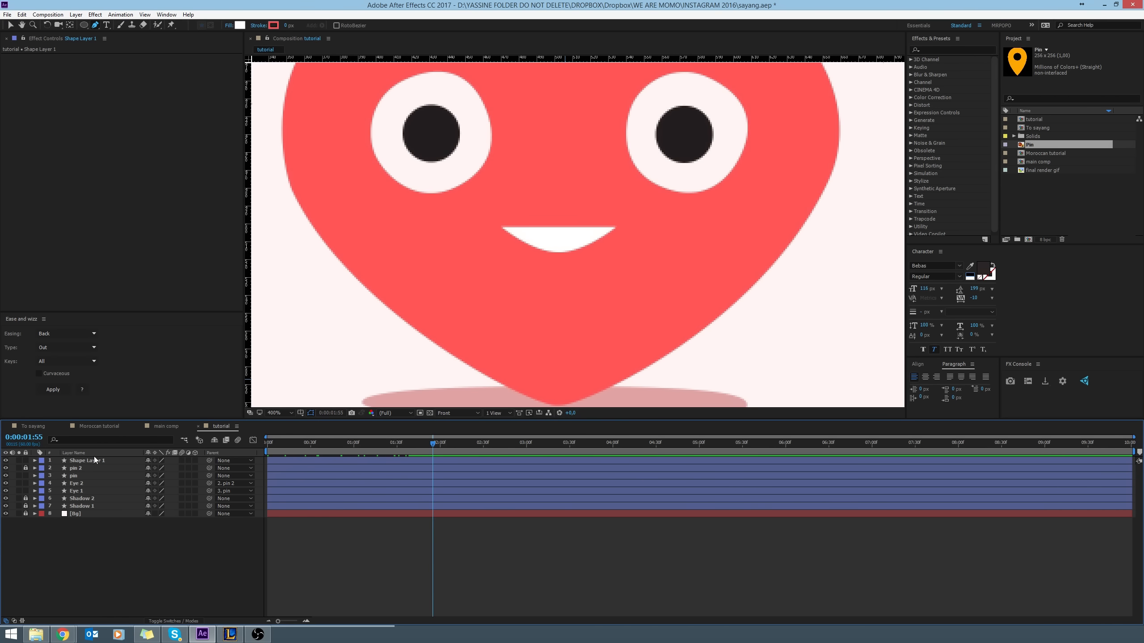
click(95, 460)
key(Return)
text(Mouth)
key(Return)
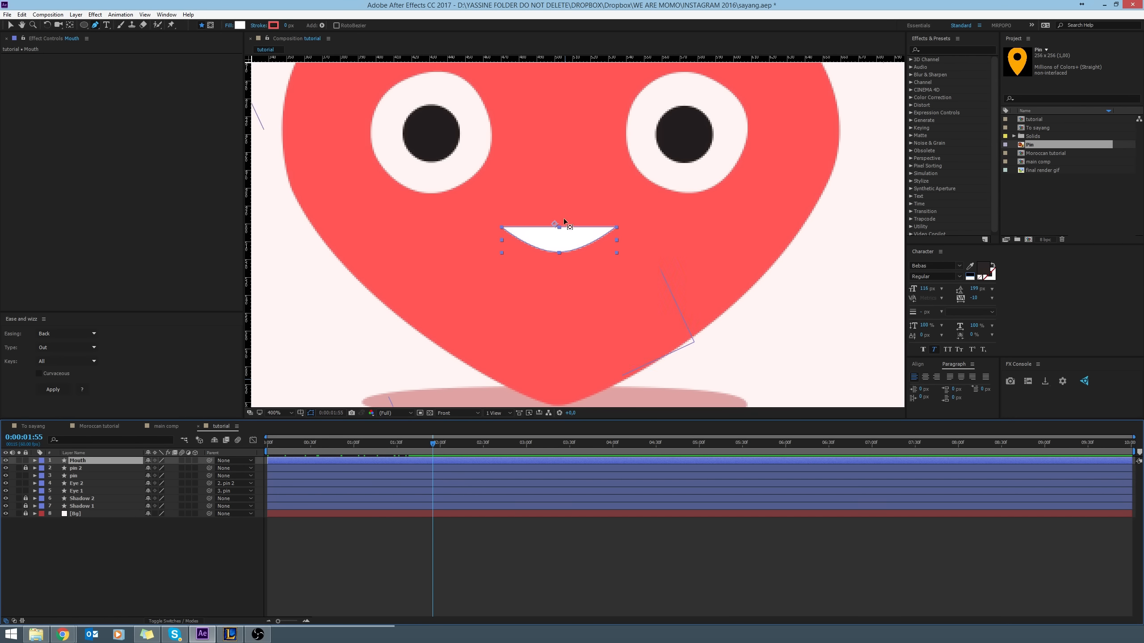
Move the Mouth layer's anchor point to a centred spot just above the mouth, between the eyes and its upper edge.
key(y)
drag(556, 223, 563, 192)
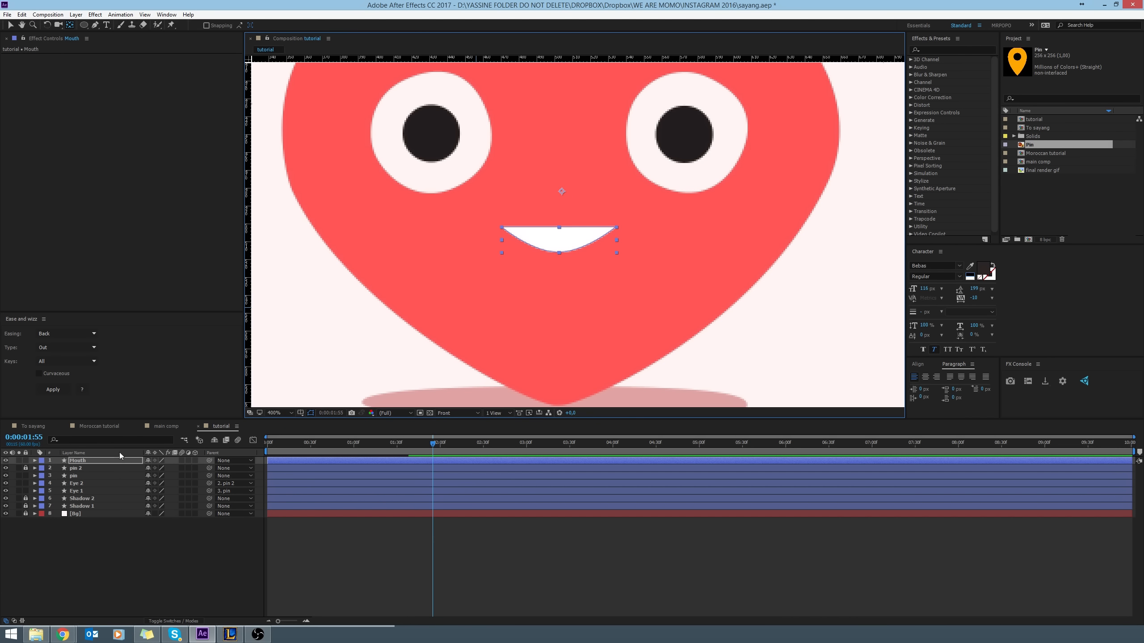
drag(561, 192, 559, 204)
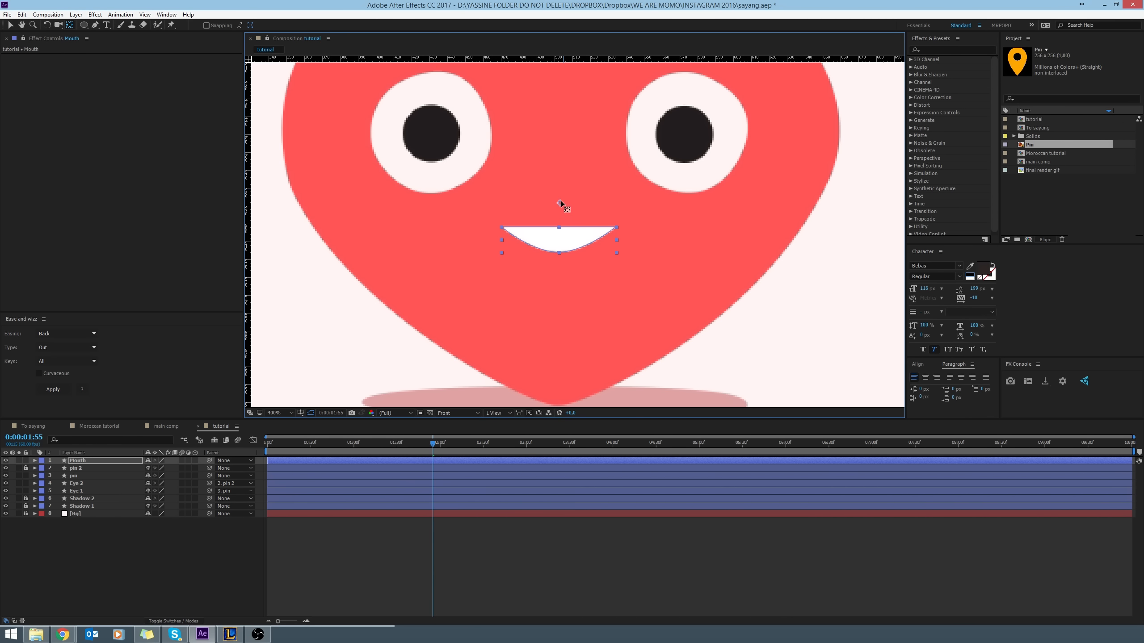
Add Path and Scale keyframes to the Mouth layer at 0:00:01:55 and show only its keyframed properties.
click(104, 460)
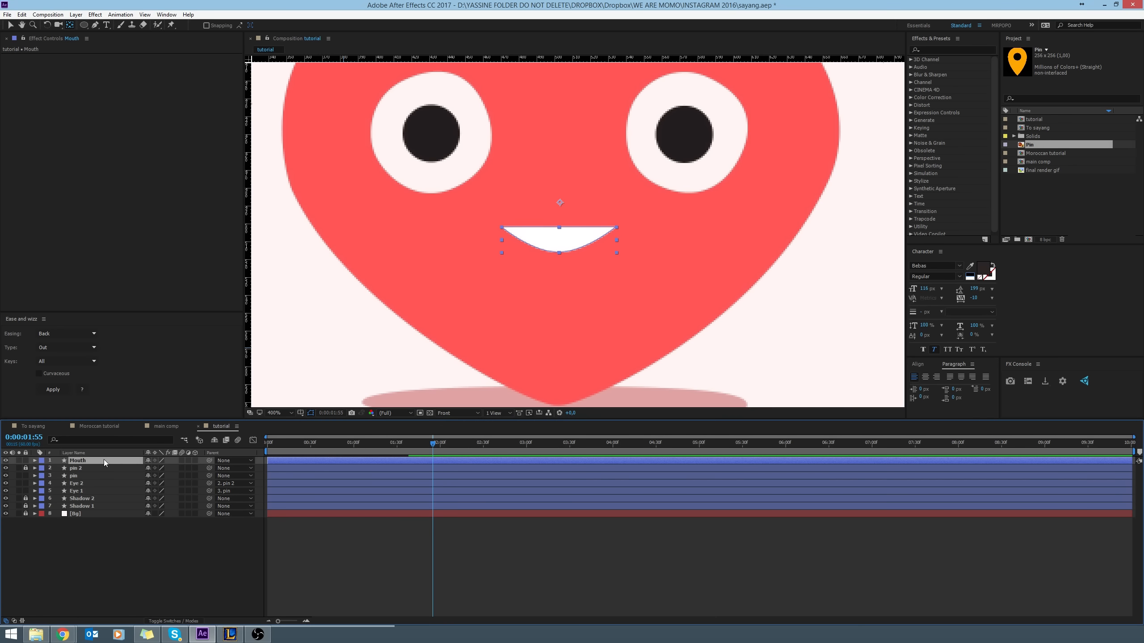
key(s)
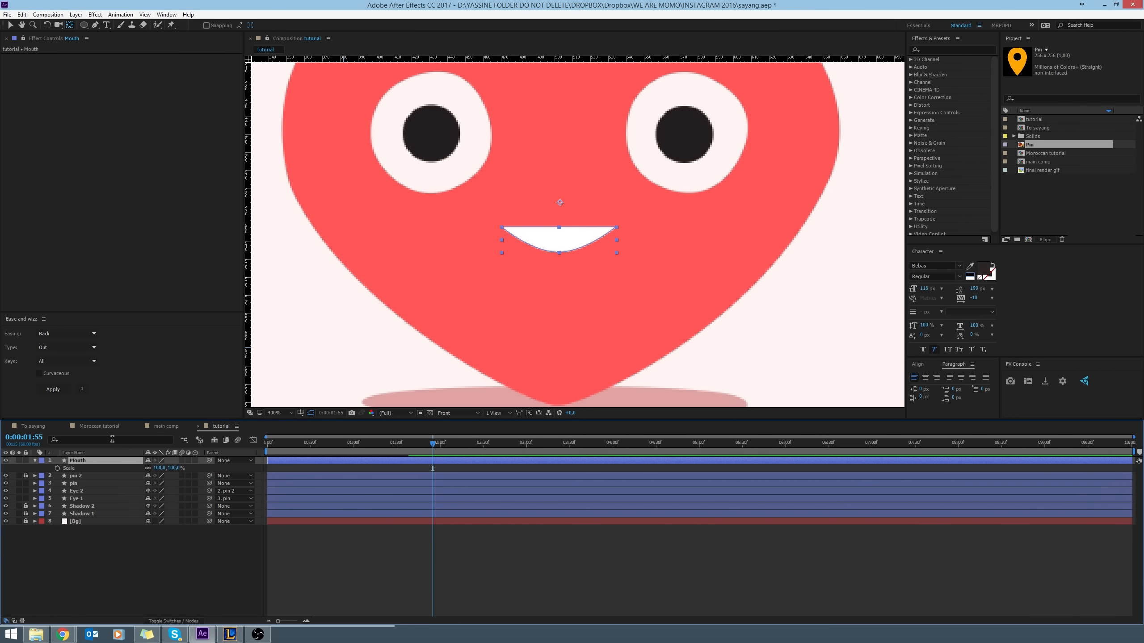
click(112, 440)
text(PATH)
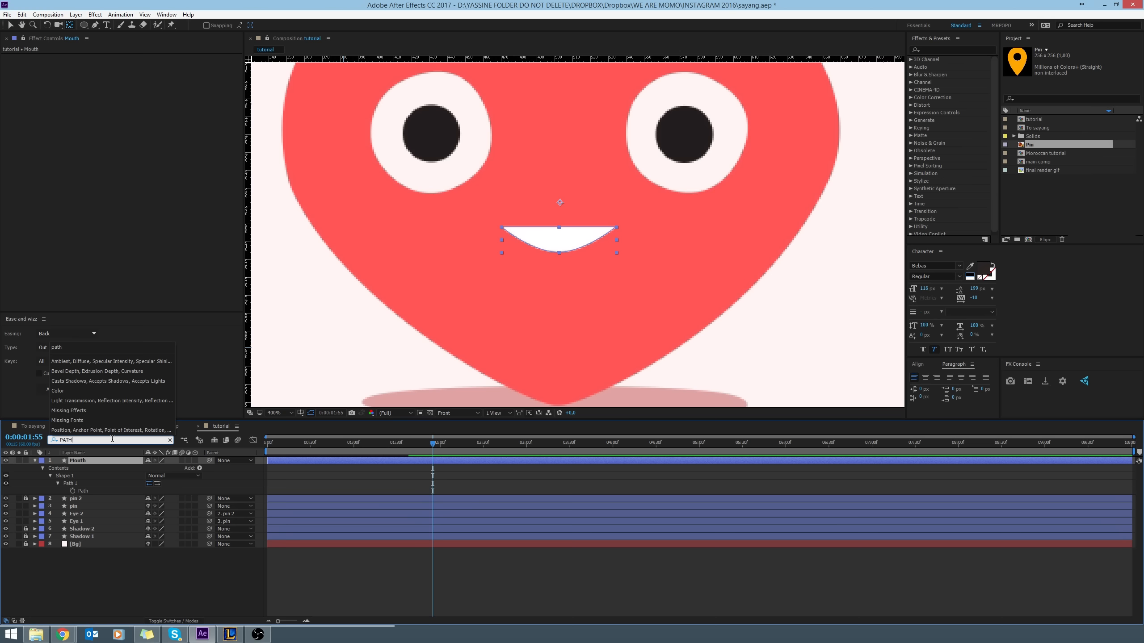
click(72, 490)
click(100, 464)
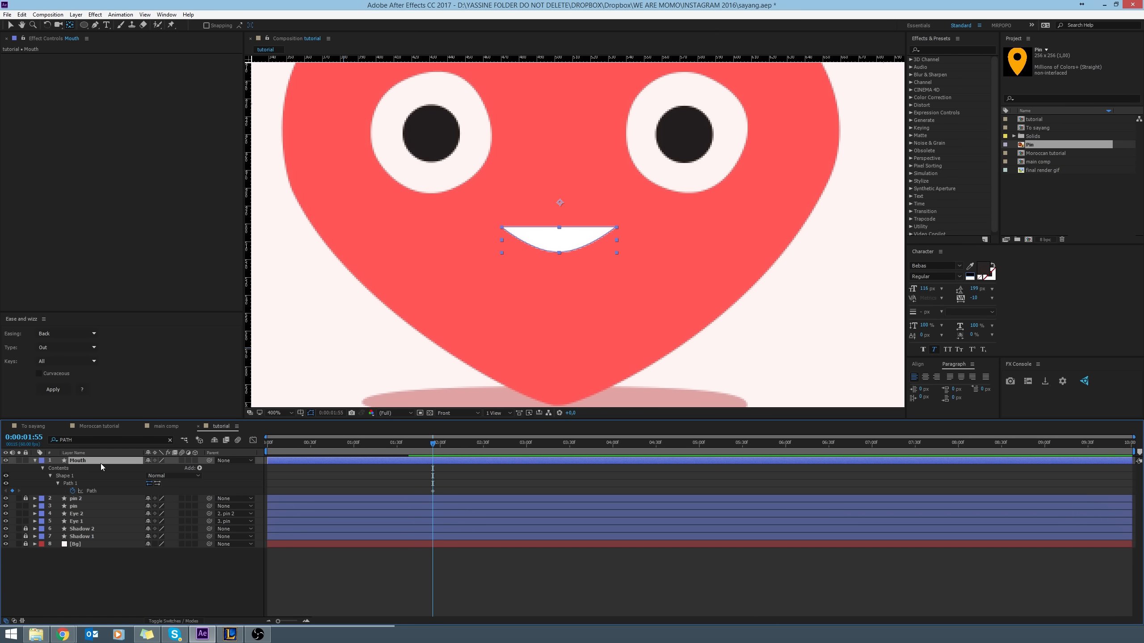
key(u)
key(s)
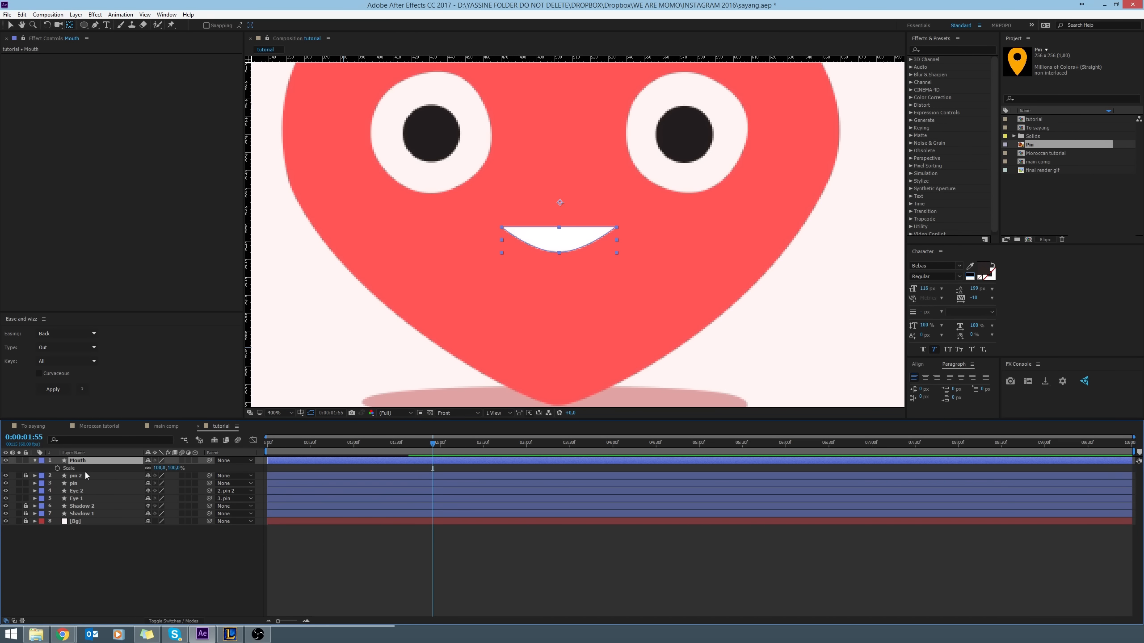
click(58, 469)
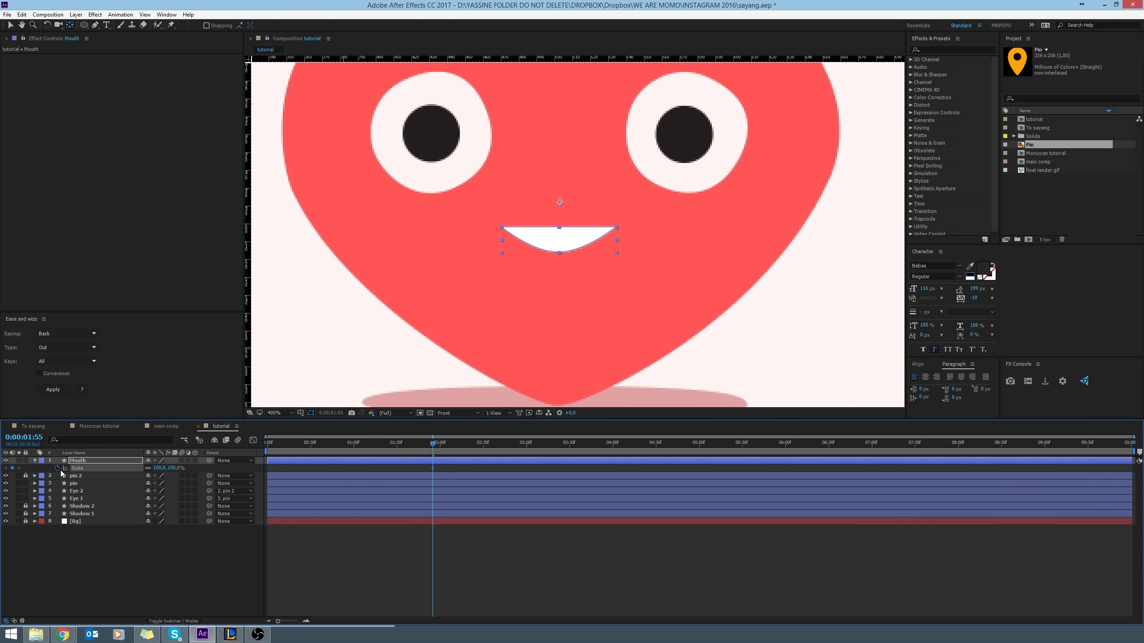
key(u)
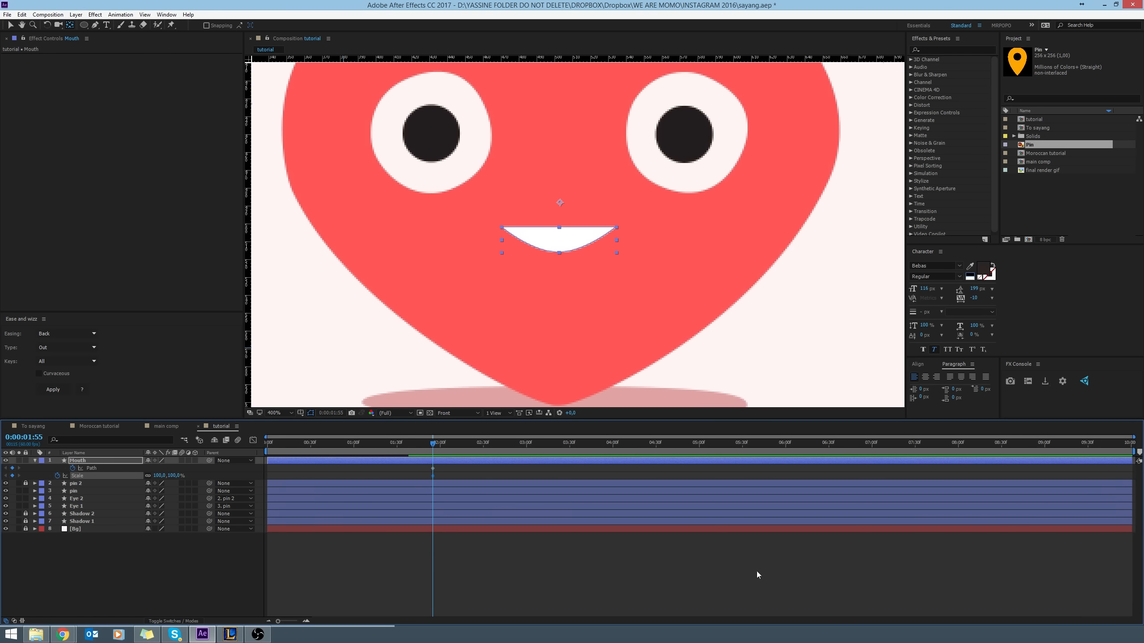
At 0:00:01:25, reshape the mouth path into a small, narrow, nearly flat sliver by pulling its bottom and both corners inward.
key(shift+Page_Up)
key(shift+Page_Up)
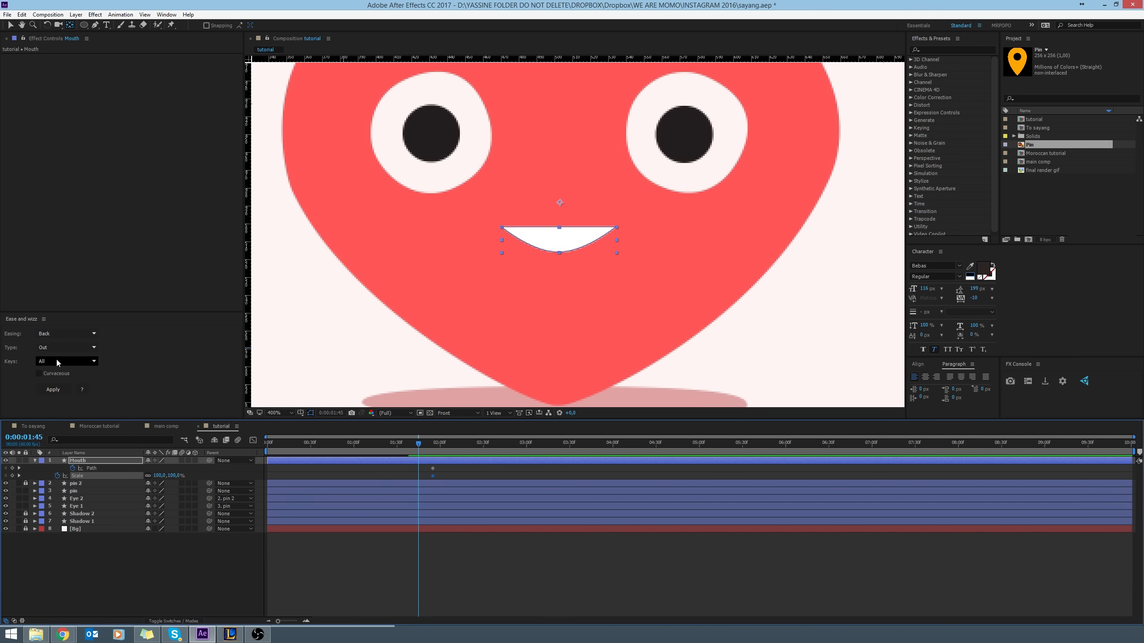
key(shift+Page_Up)
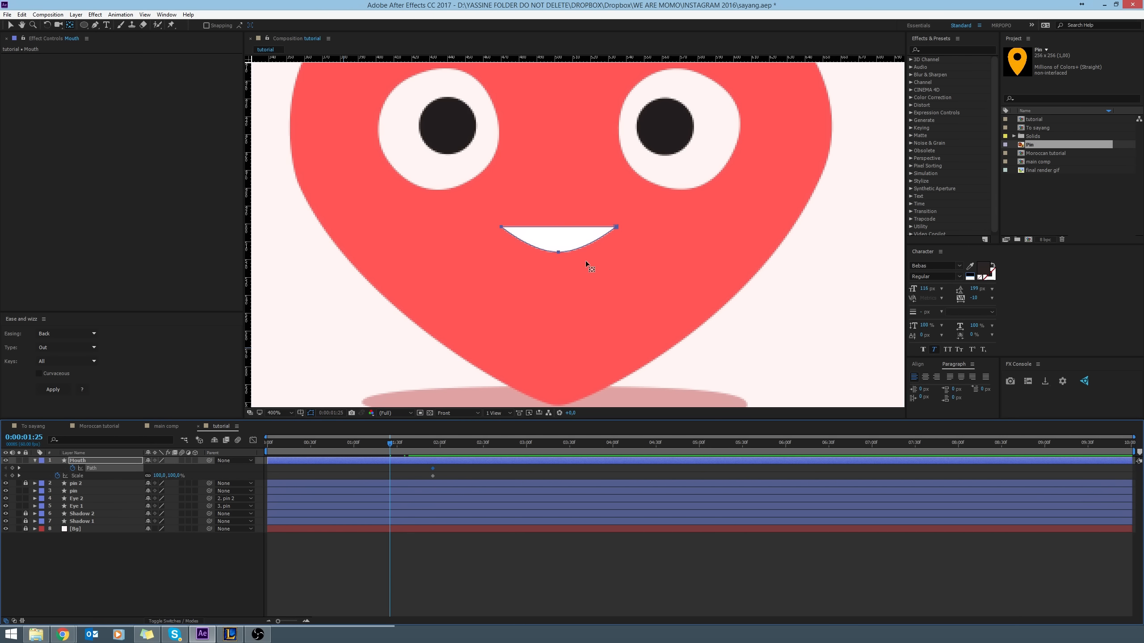
key(g)
click(559, 253)
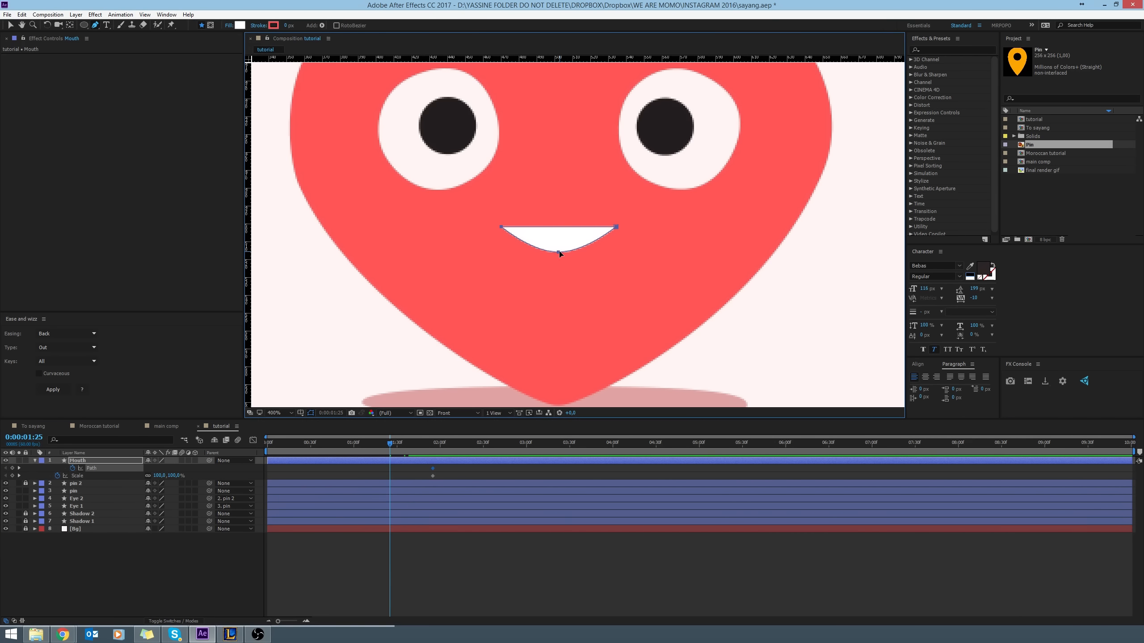
drag(557, 252, 581, 230)
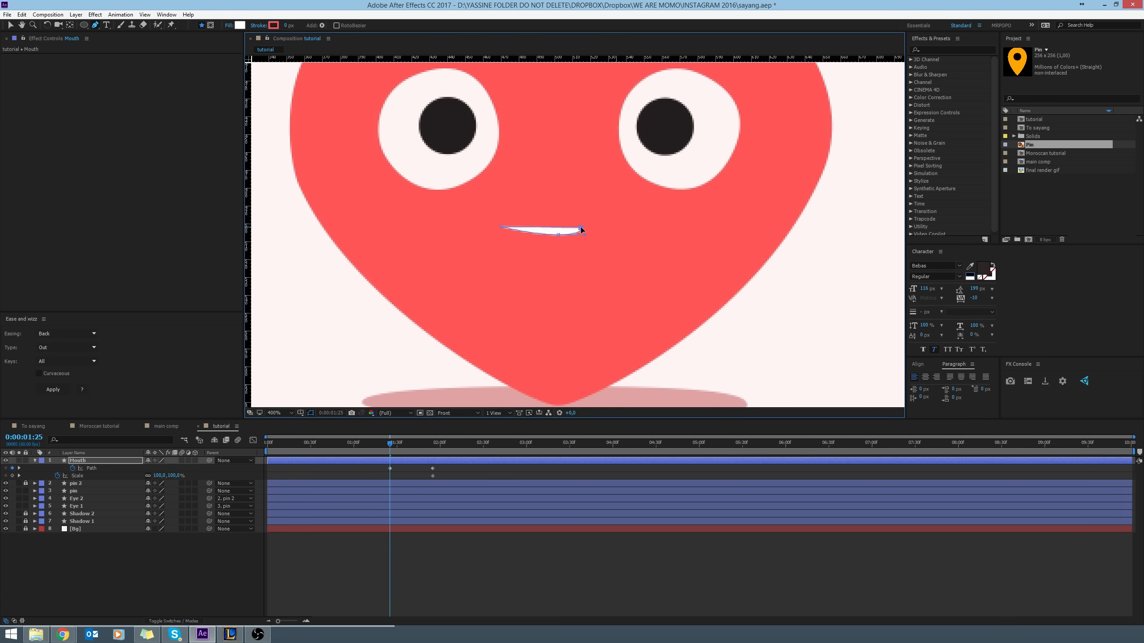
drag(502, 227, 541, 227)
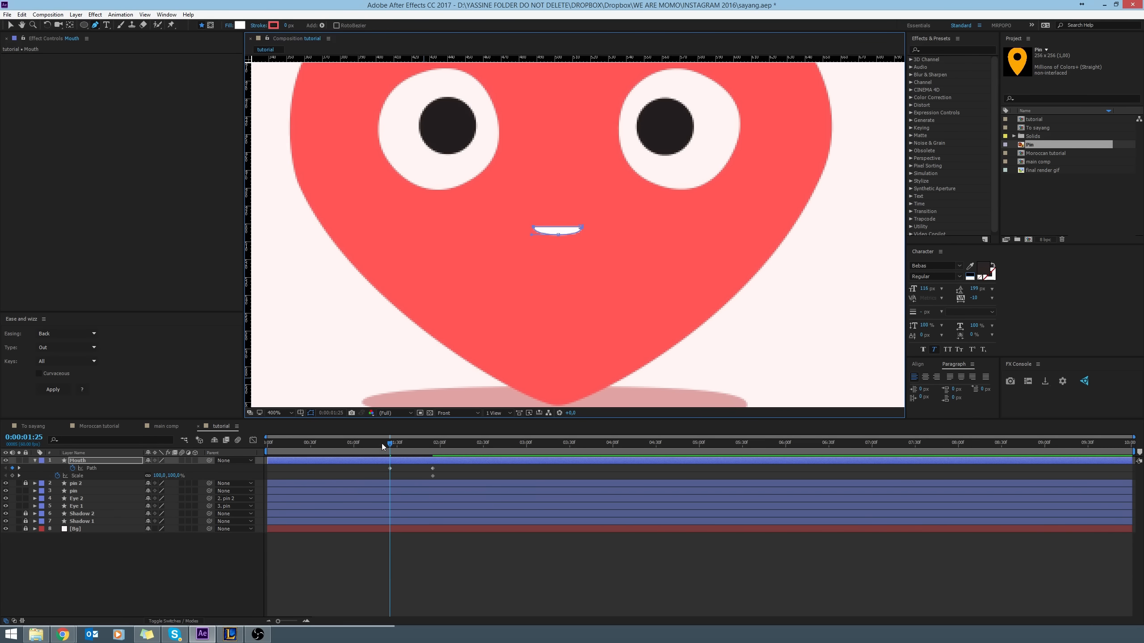
Set the mouth's Scale to 0% at 0:00:01:25, Easy Ease its Path and Scale keyframes, and trim the layer's start to that time.
click(162, 476)
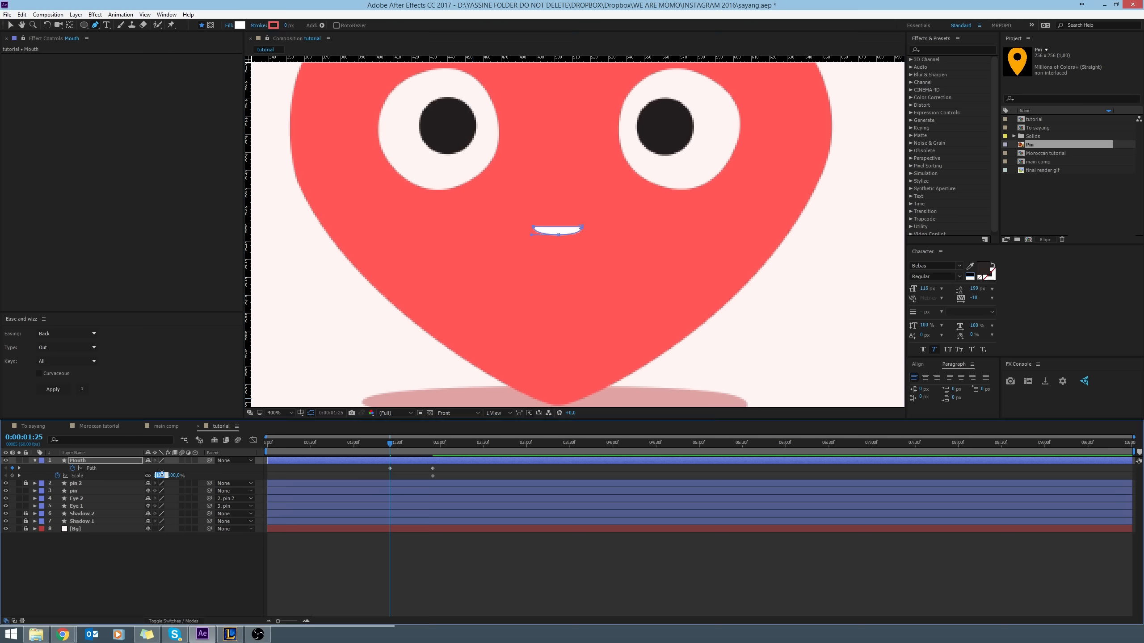
text(0)
key(Return)
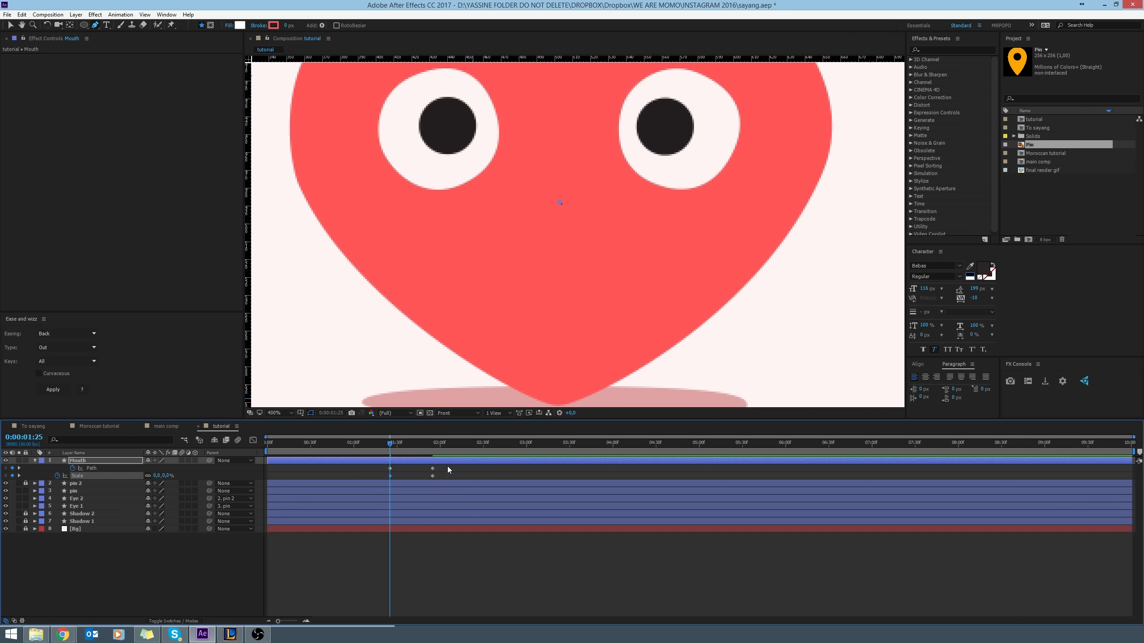
drag(448, 466, 361, 495)
key(F9)
key(alt+[)
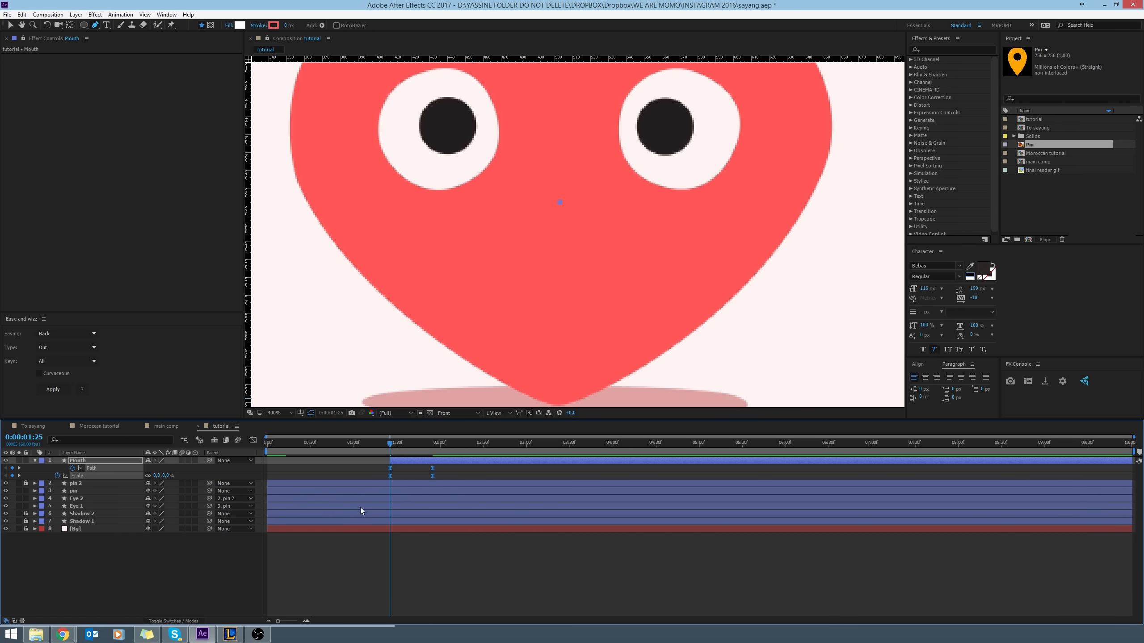
Preview the mouth's appearance and delay its last Path keyframe to just past 0:00:02:00, after the Scale keyframe.
click(451, 569)
key(space)
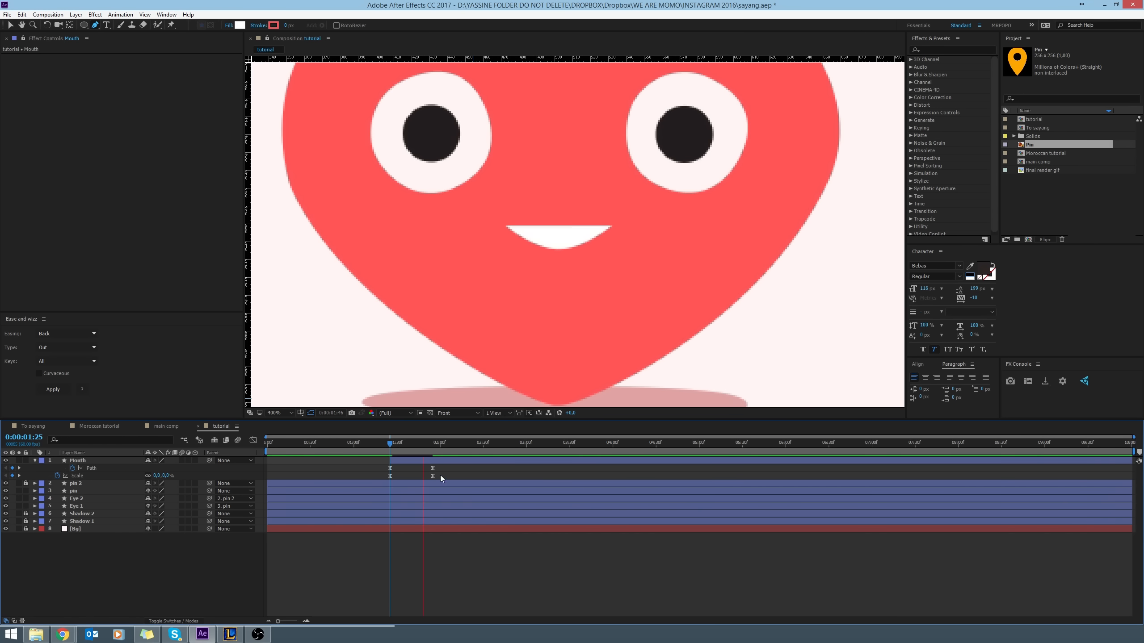
click(428, 443)
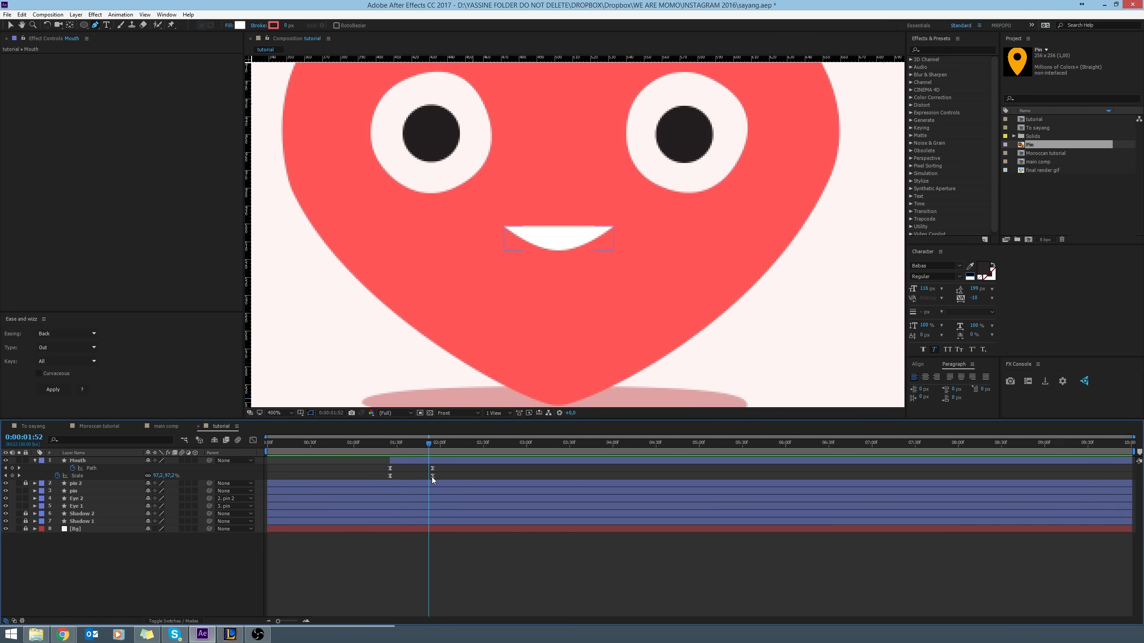
drag(432, 469, 443, 468)
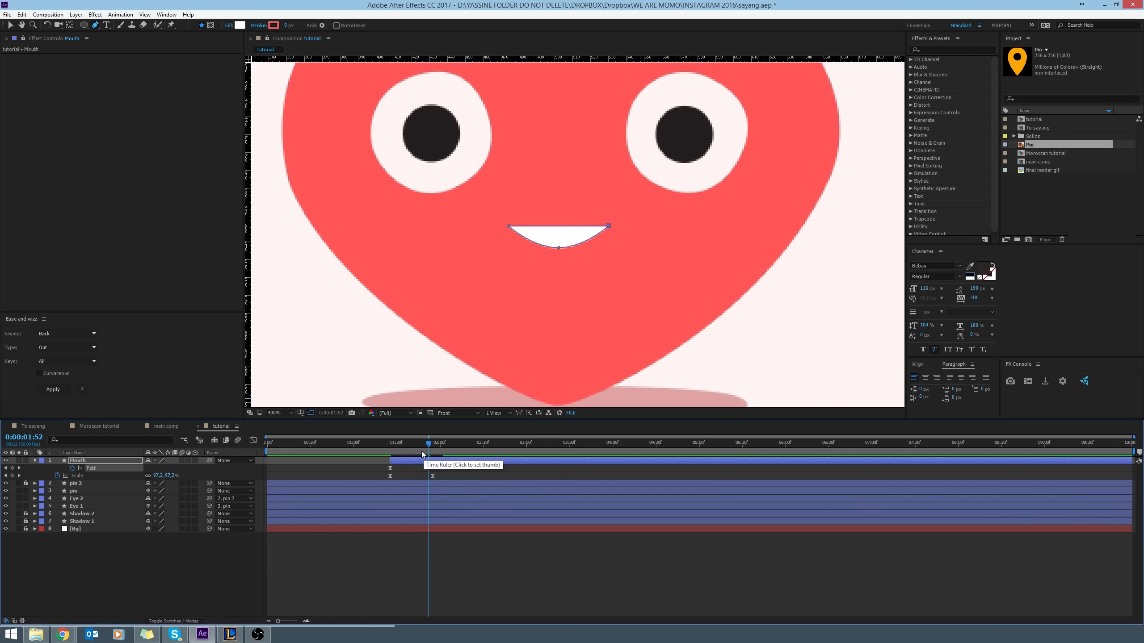
click(398, 450)
key(space)
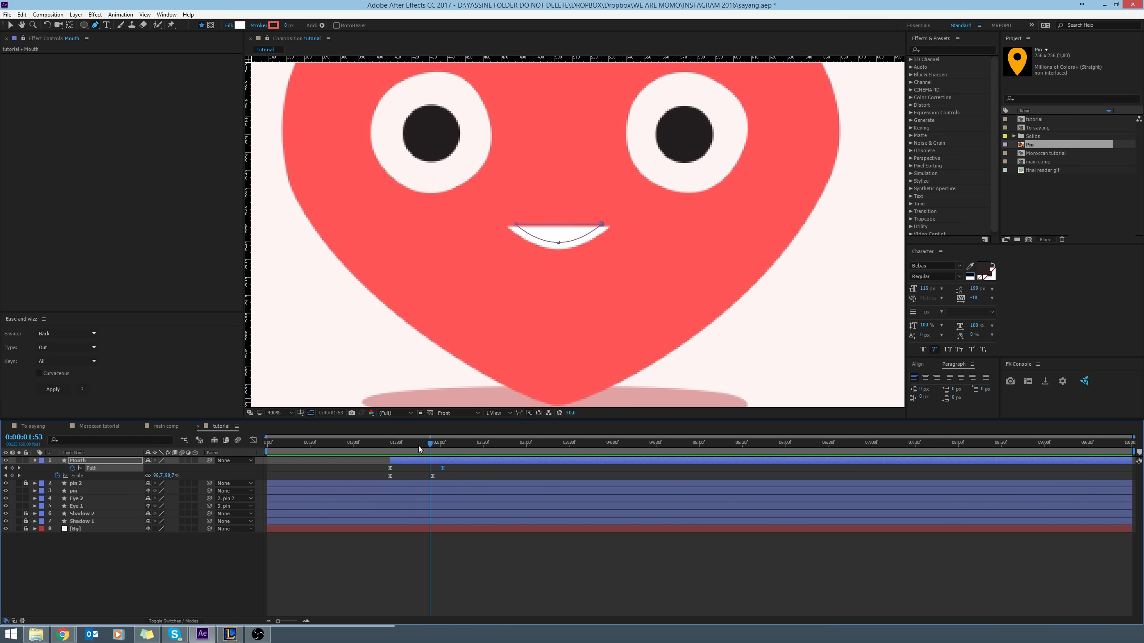
Reshape the mouth keyframes' speed curve in the Graph Editor so the motion peaks early and slows gradually, then return to the keyframe view.
click(399, 446)
drag(398, 446, 389, 485)
key(shift+F3)
drag(461, 566, 384, 592)
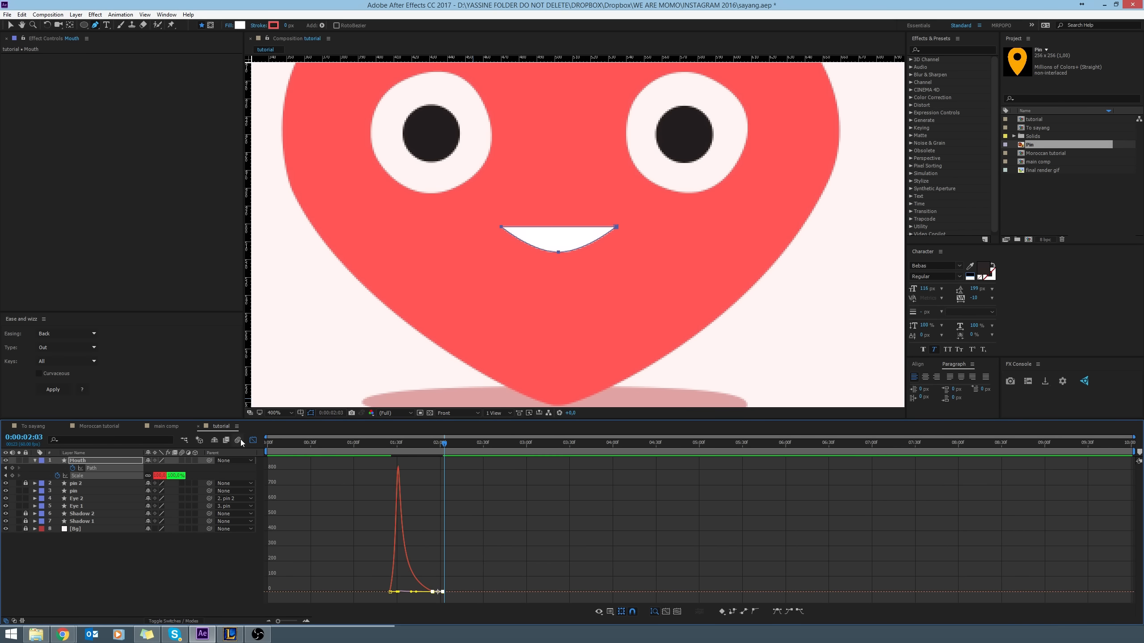
click(253, 440)
Set the mouth's Scale to 110% at 0:00:01:55 and add a 100% Scale keyframe at 0:00:02:10.
mouse_move(436, 447)
mouse_down()
mouse_move(390, 450)
mouse_move(434, 457)
mouse_up()
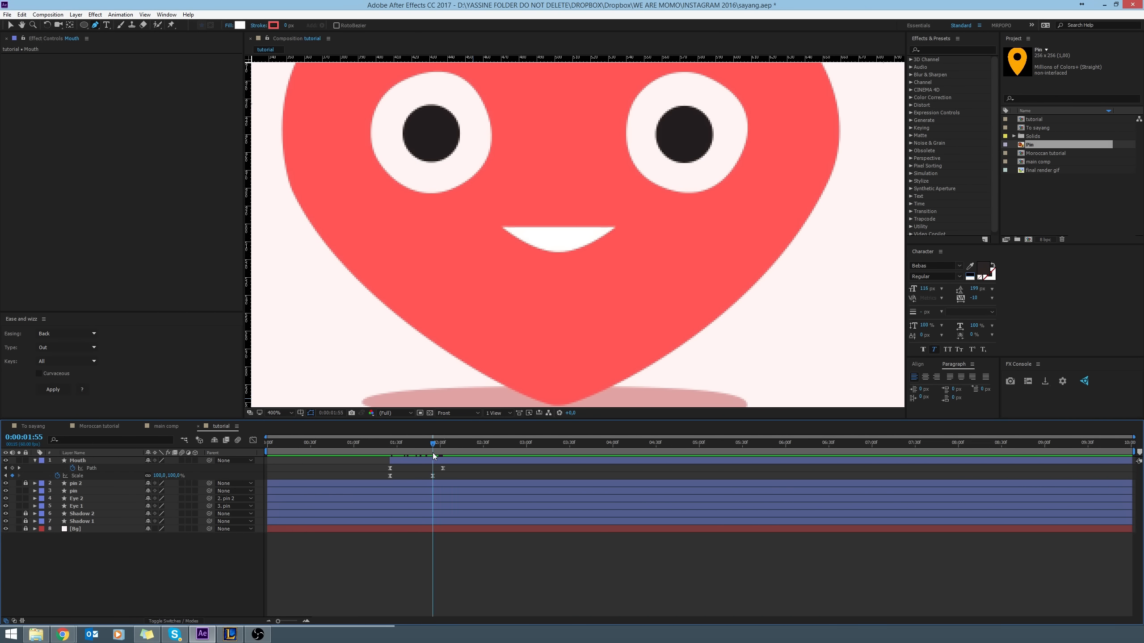
click(182, 475)
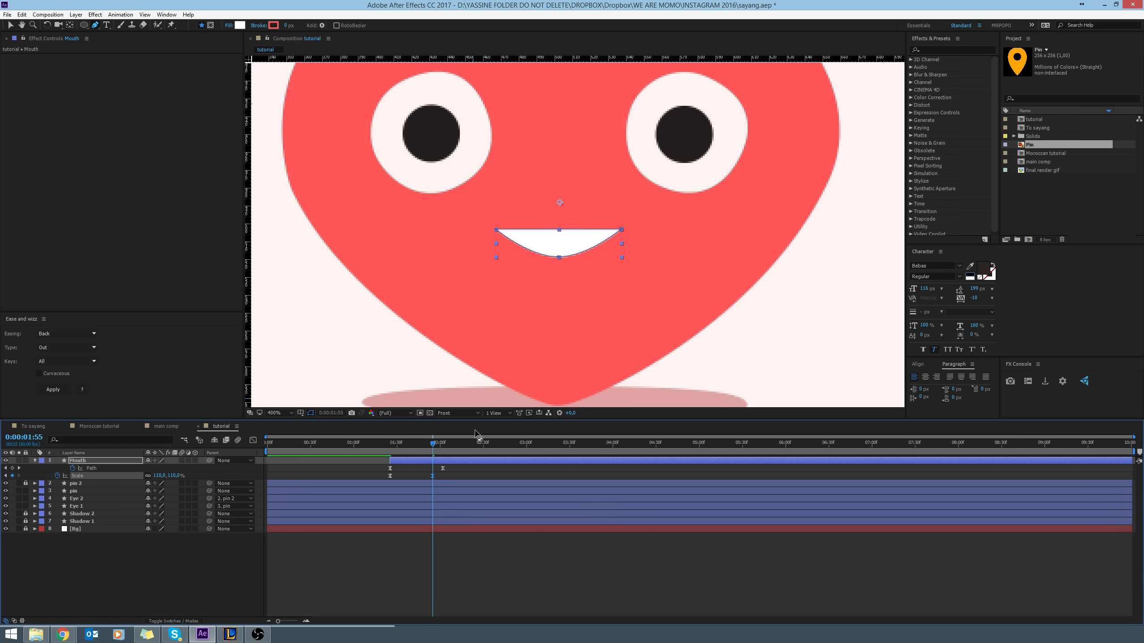
click(455, 450)
click(174, 476)
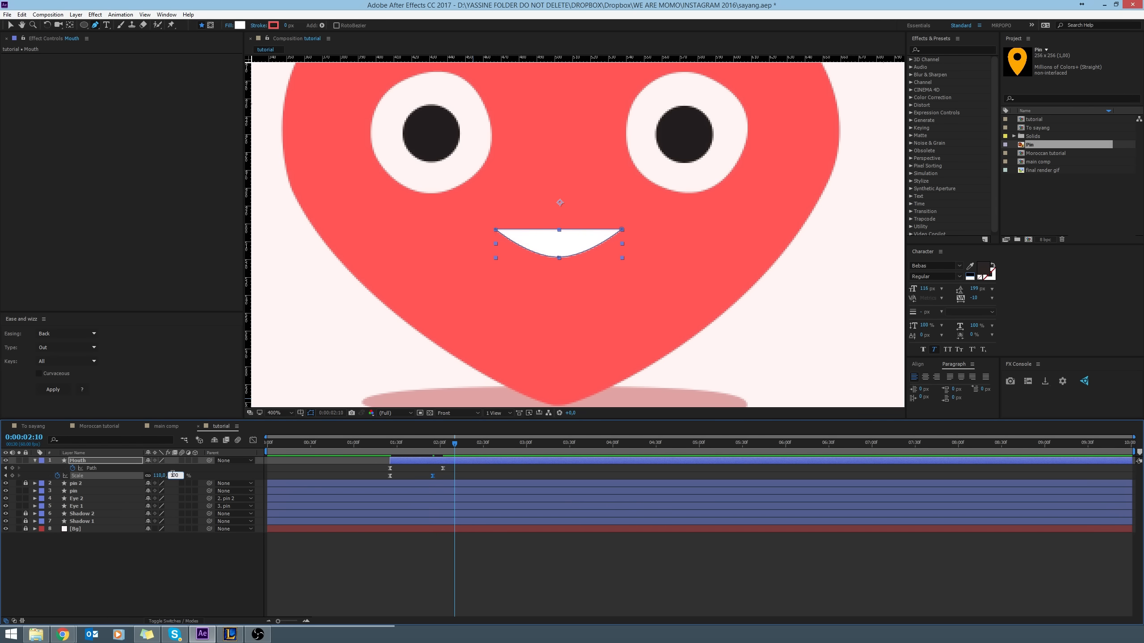
key(Return)
Add a 102% Scale keyframe to the Mouth layer at 0:00:02:21.
click(470, 445)
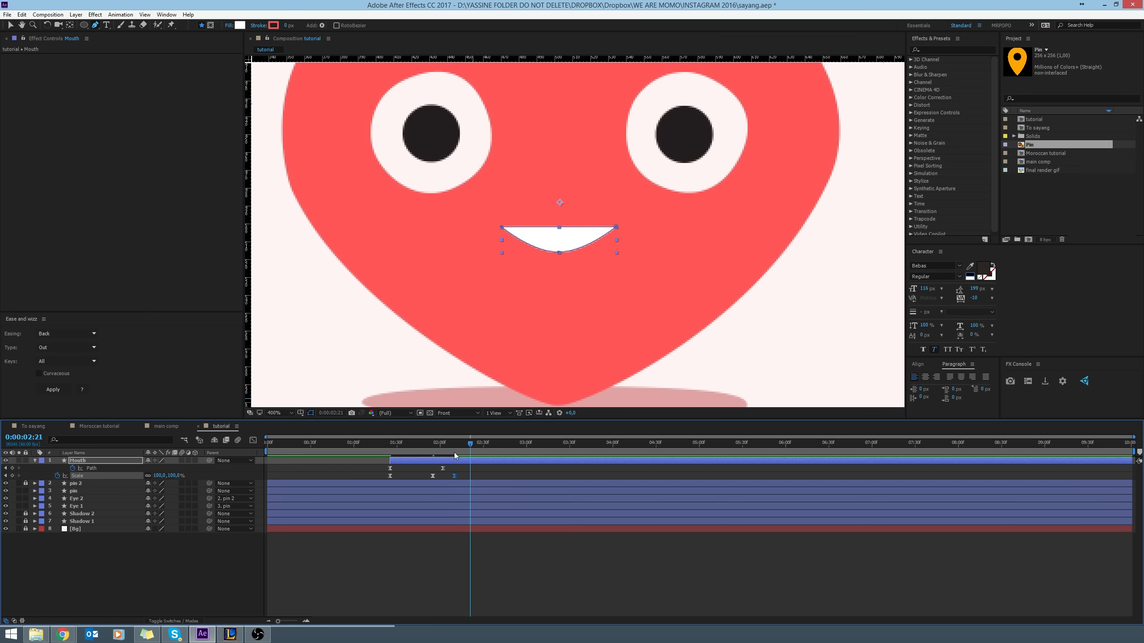
click(173, 476)
text(102)
key(Return)
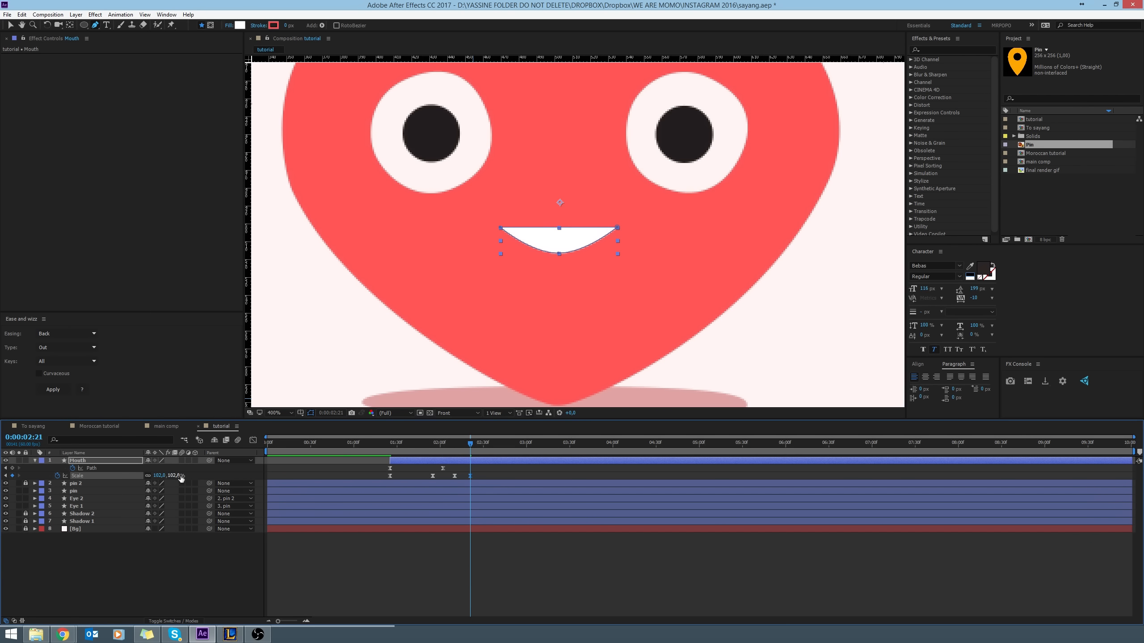
mouse_move(480, 477)
mouse_down()
mouse_move(393, 478)
mouse_move(479, 479)
mouse_up()
click(410, 475)
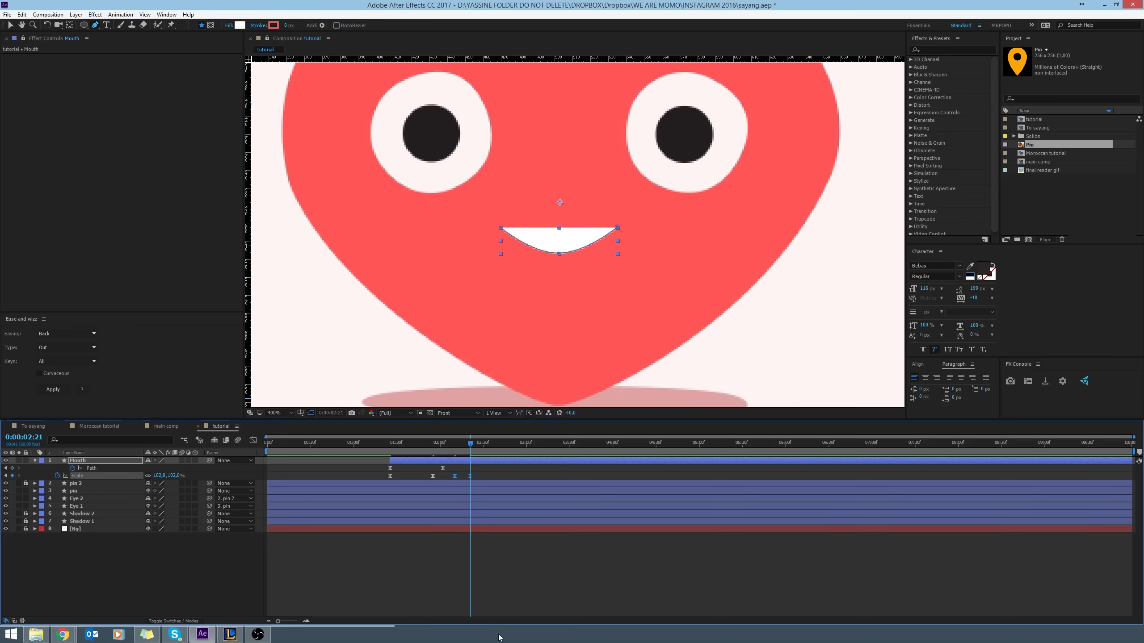
click(546, 547)
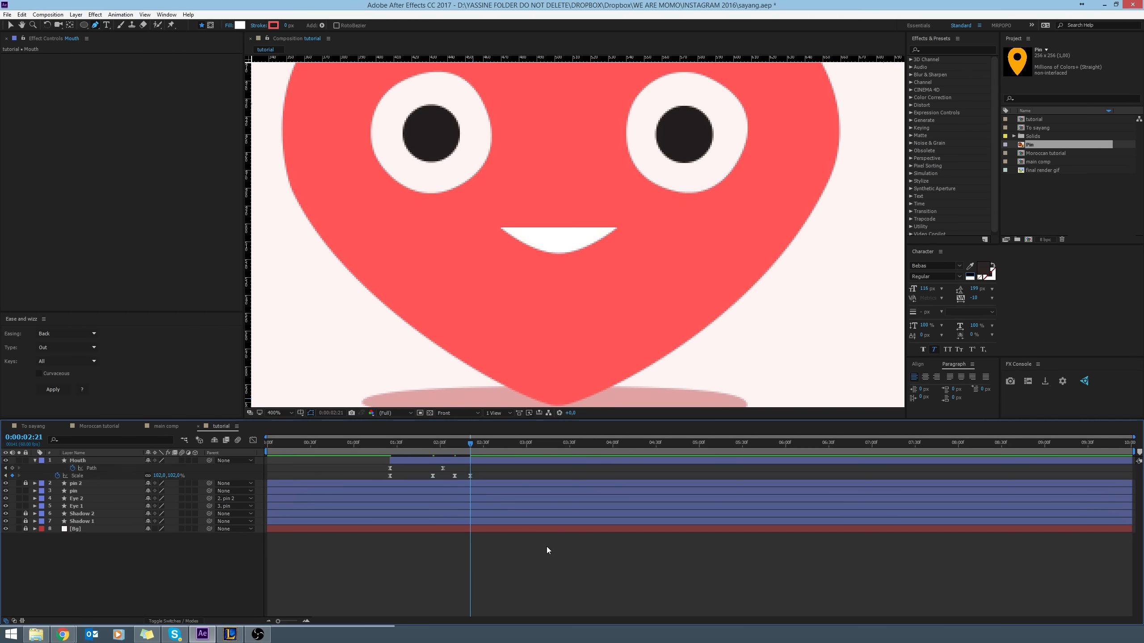
Shift the Mouth layer earlier to start shortly after 0:00:01:00 and play the whole heart animation to check the timing.
scroll(600, 334, down, 2)
drag(448, 441, 263, 445)
scroll(716, 243, down, 3)
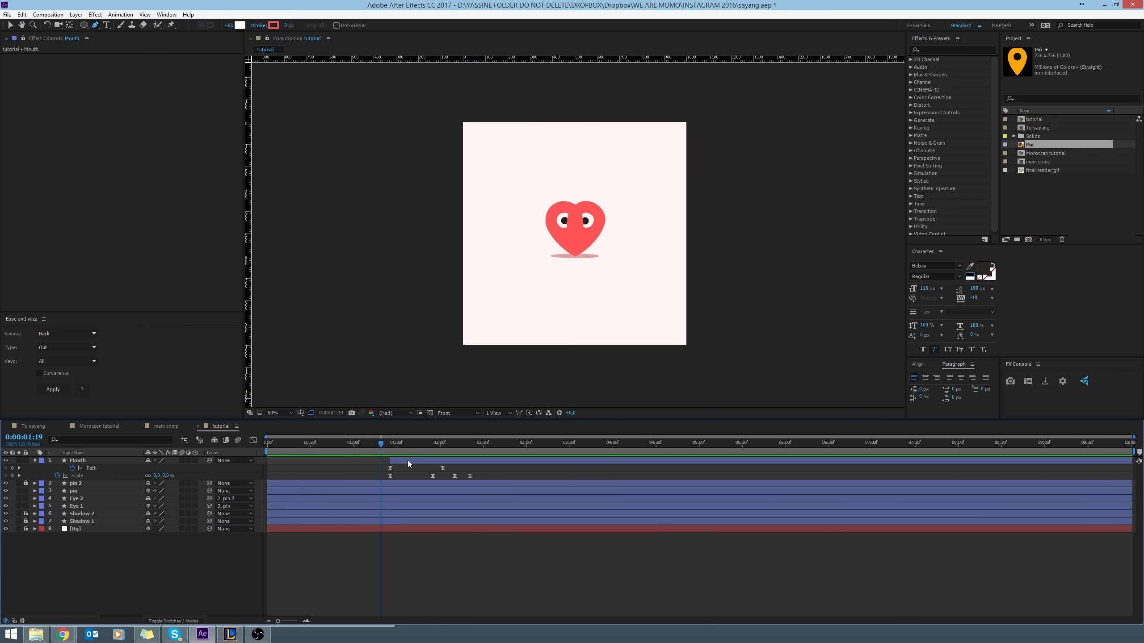
drag(408, 460, 385, 461)
click(361, 445)
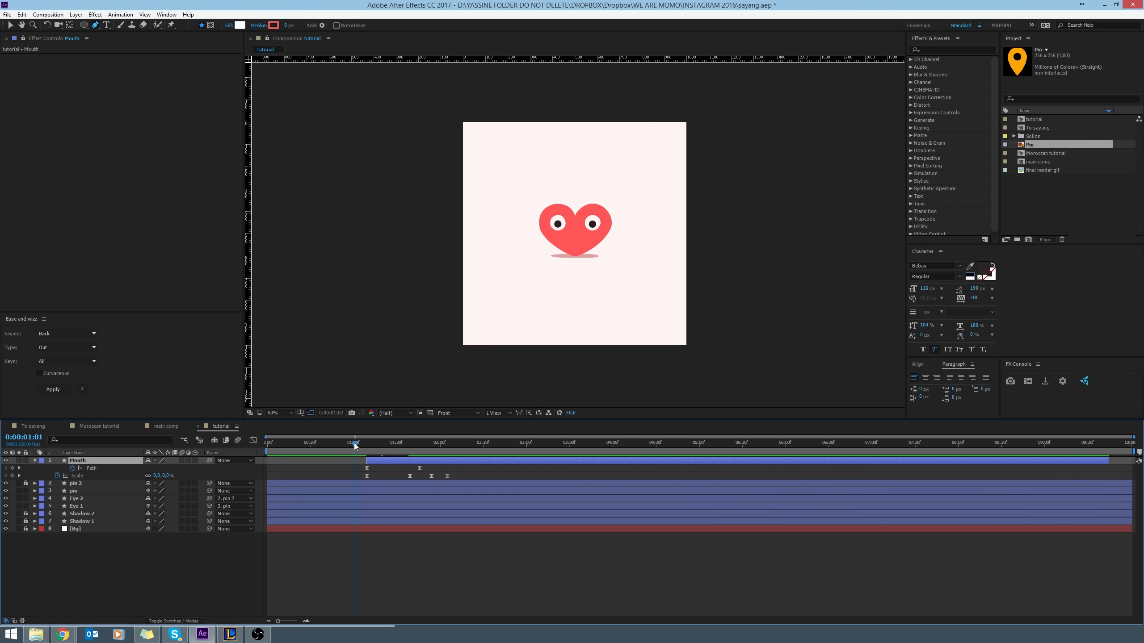
key(space)
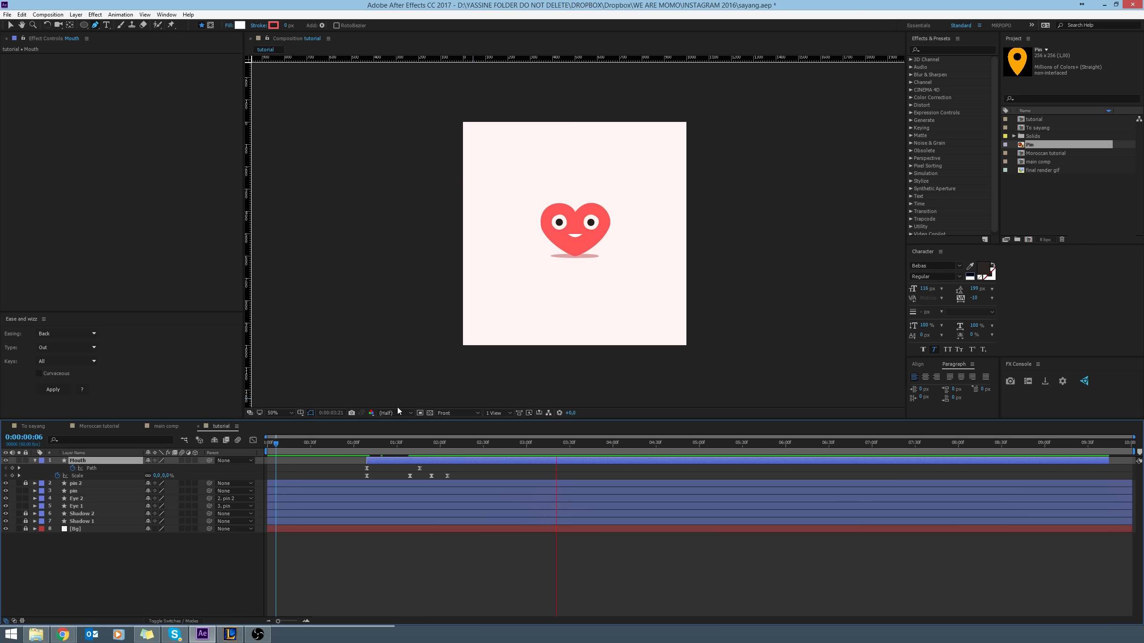
click(479, 443)
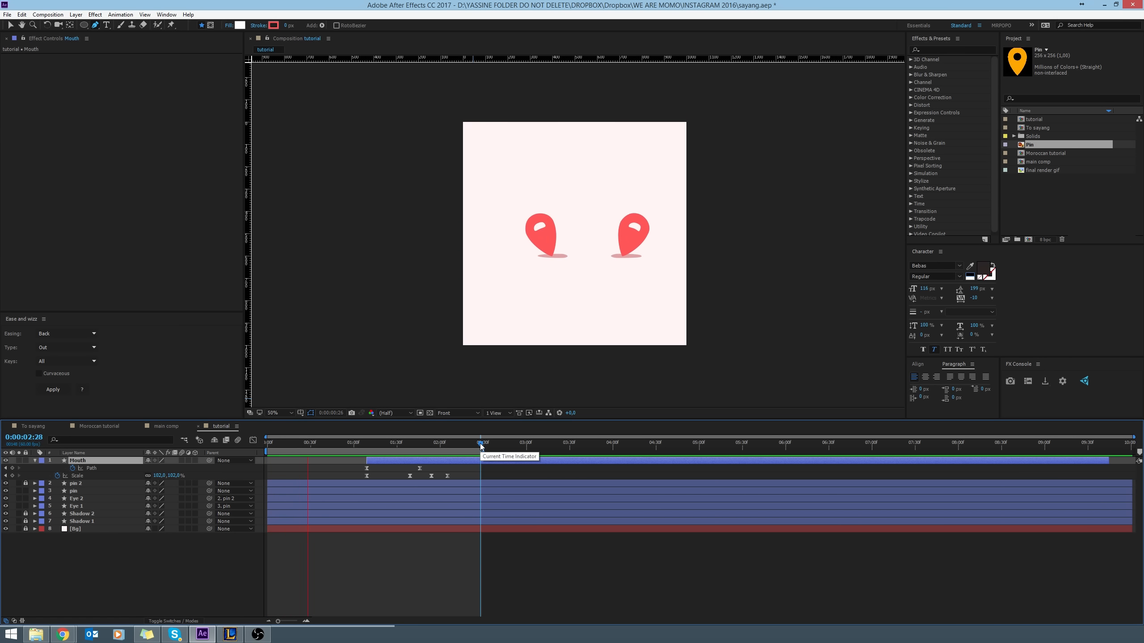
Align the Mouth layer's last Path keyframe with the final Scale keyframe and add a wide-open mouth Path keyframe at 0:00:01:39.
click(418, 443)
drag(420, 469, 448, 470)
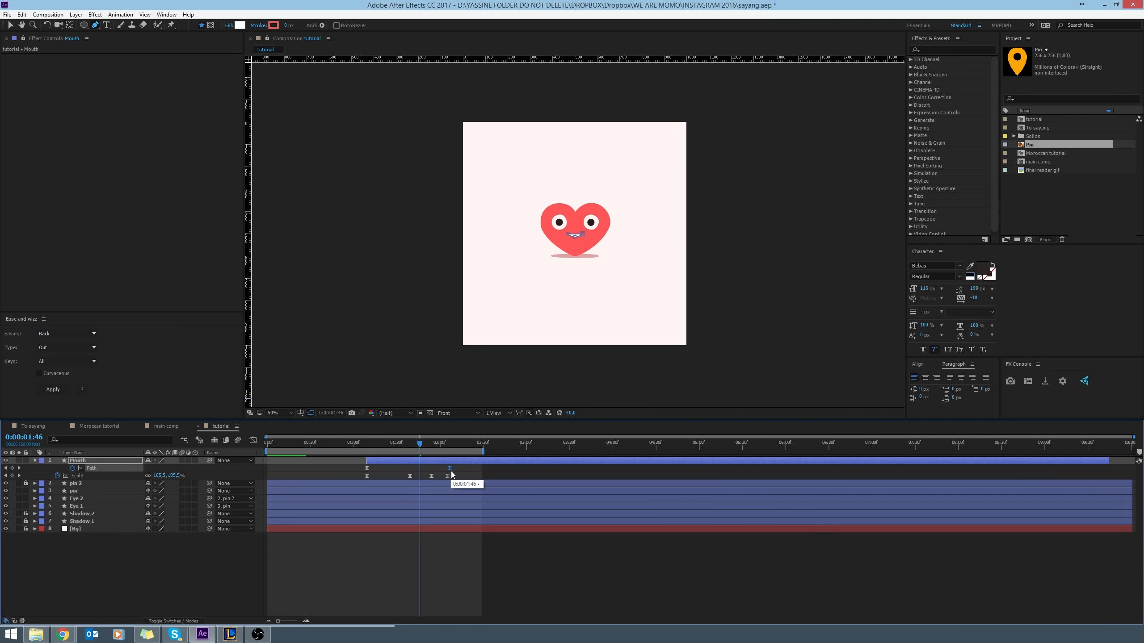
click(412, 445)
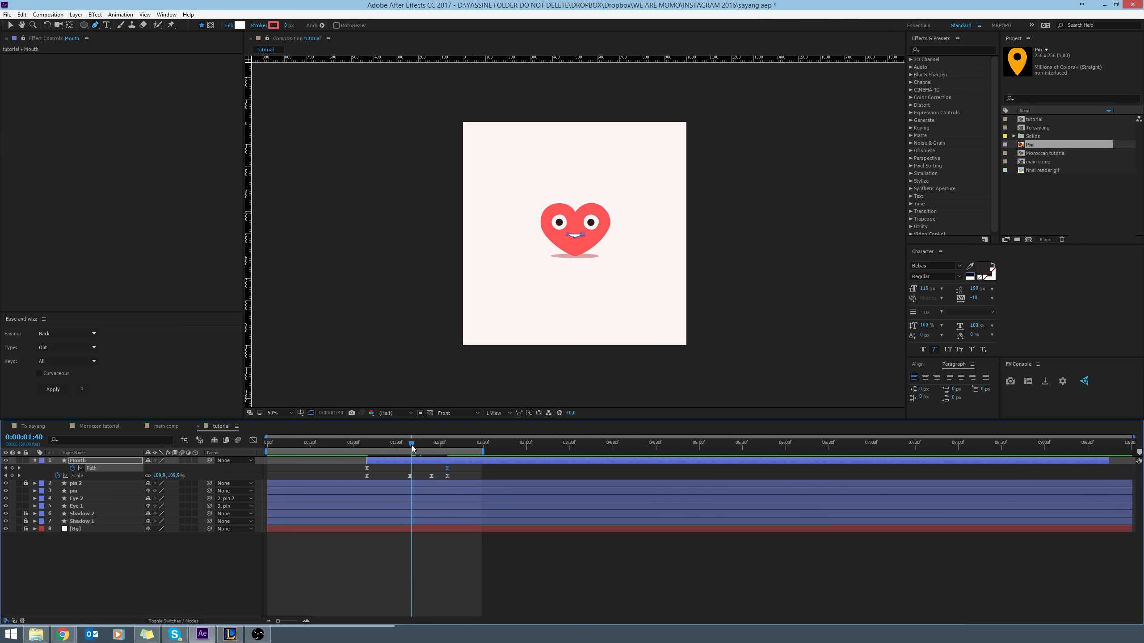
click(410, 444)
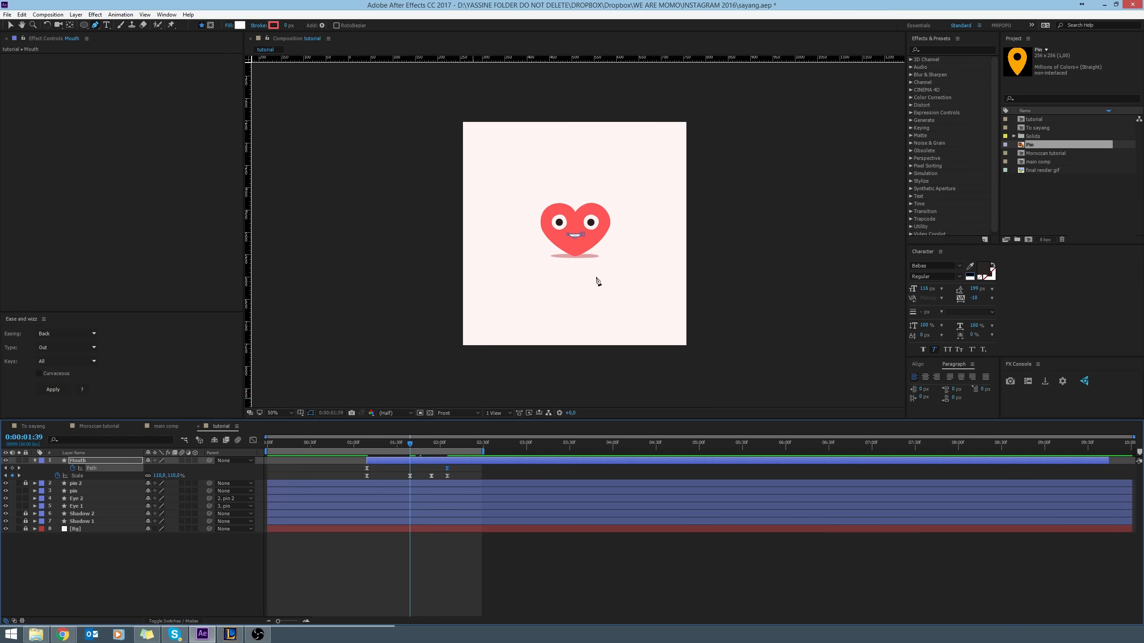
scroll(576, 257, up, 4)
drag(567, 245, 566, 263)
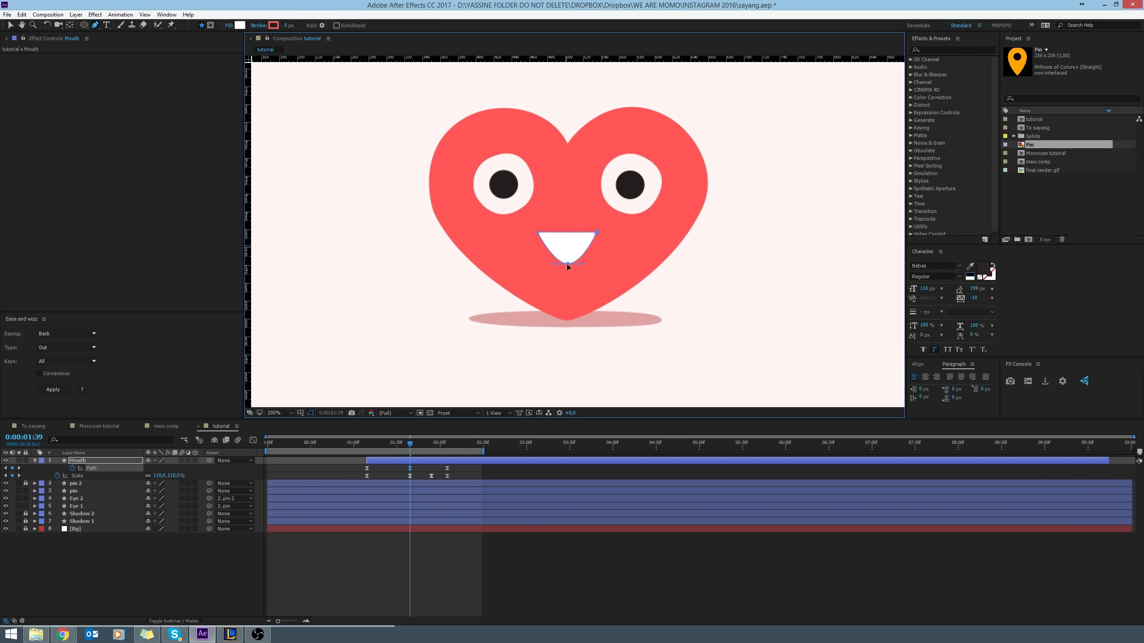
Ease the open-mouth Path keyframe, reshape its speed curve in the Graph Editor for a gradual slowdown, and preview it in the keyframe view.
click(468, 544)
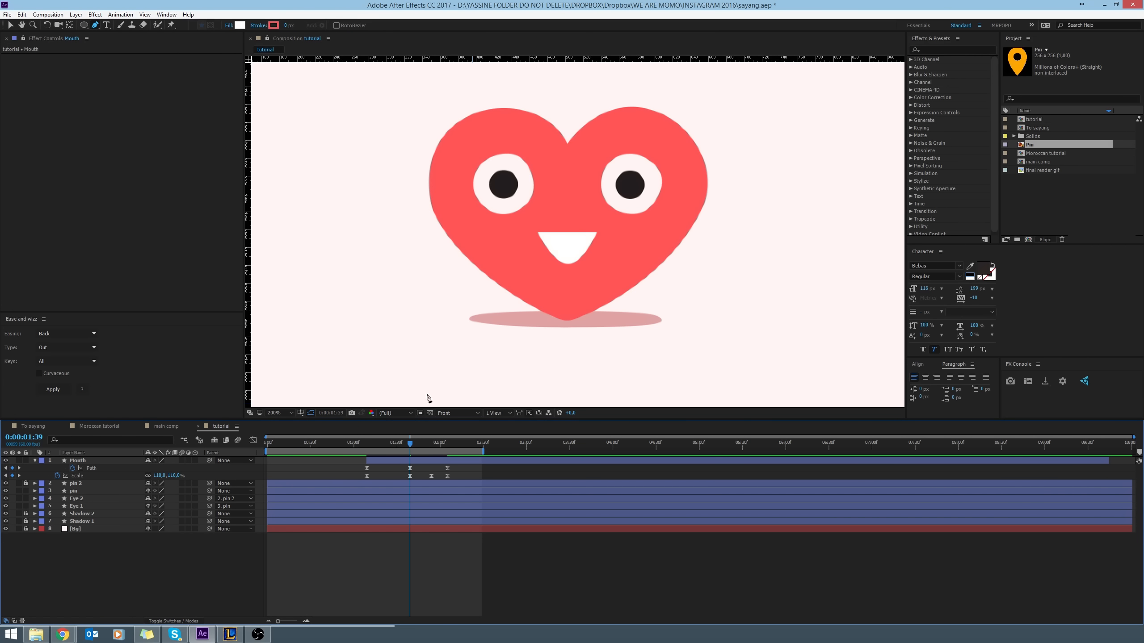
click(410, 468)
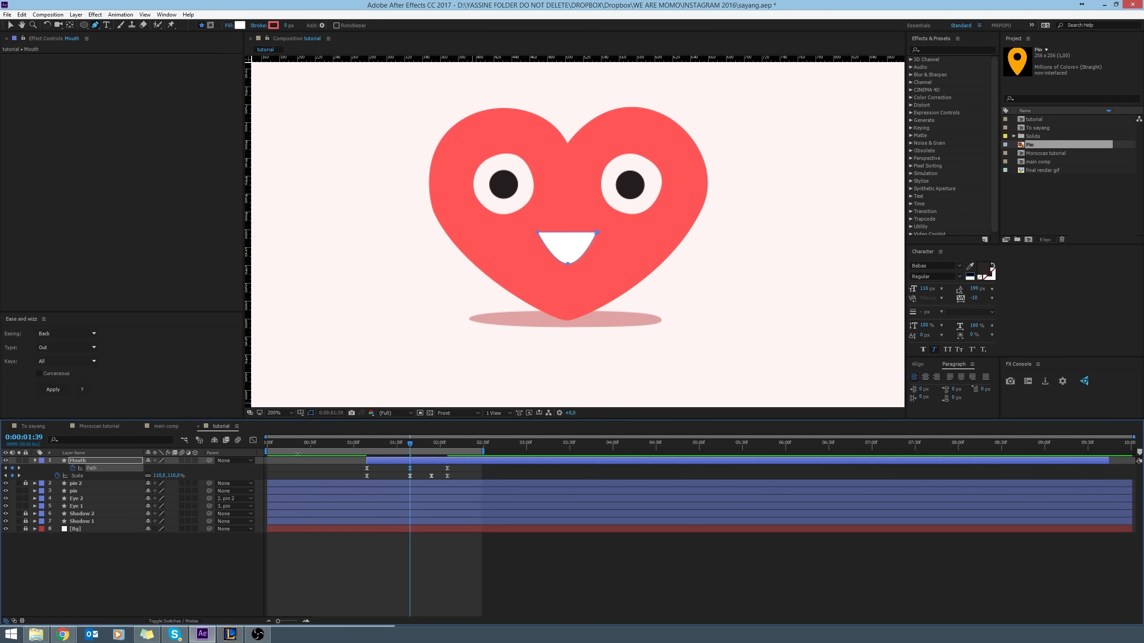
click(253, 441)
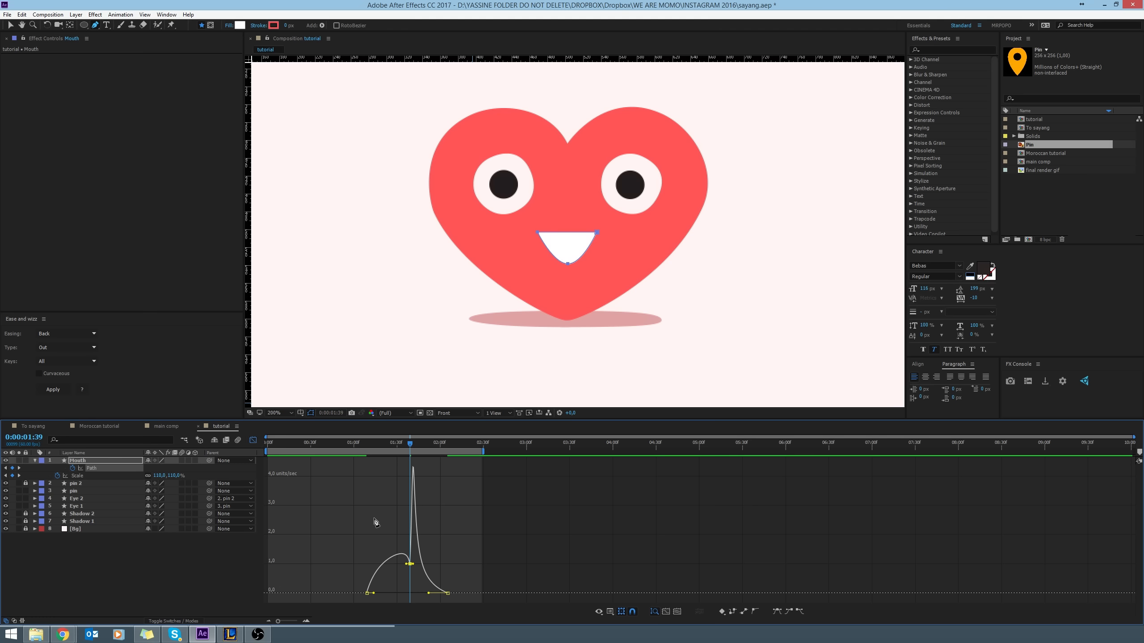
key(F9)
drag(403, 593, 388, 593)
key(space)
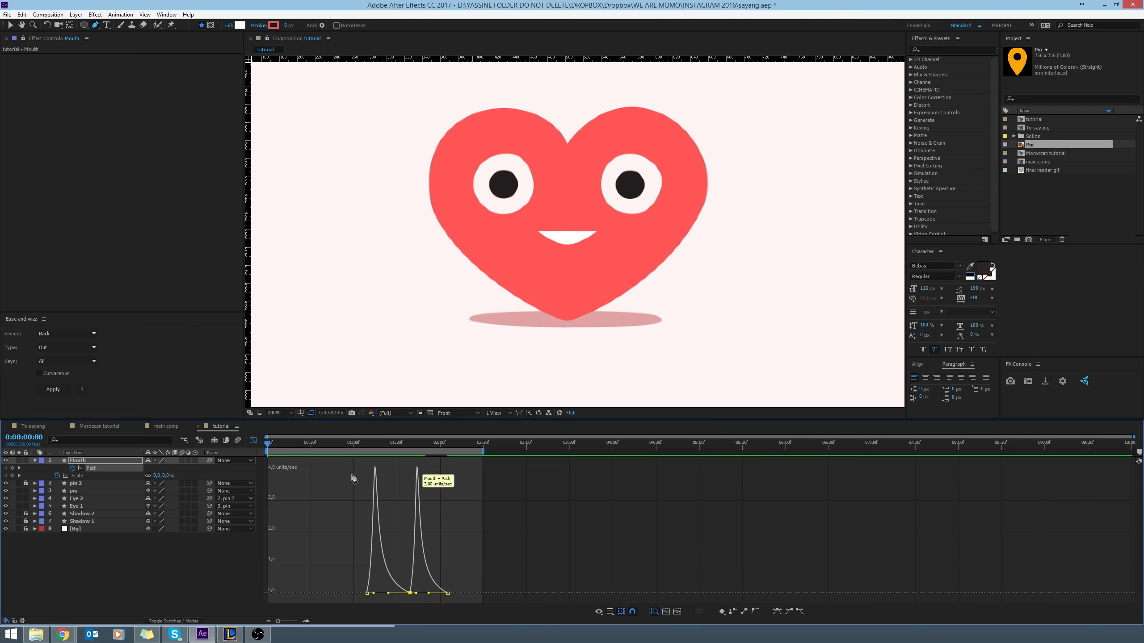
click(252, 440)
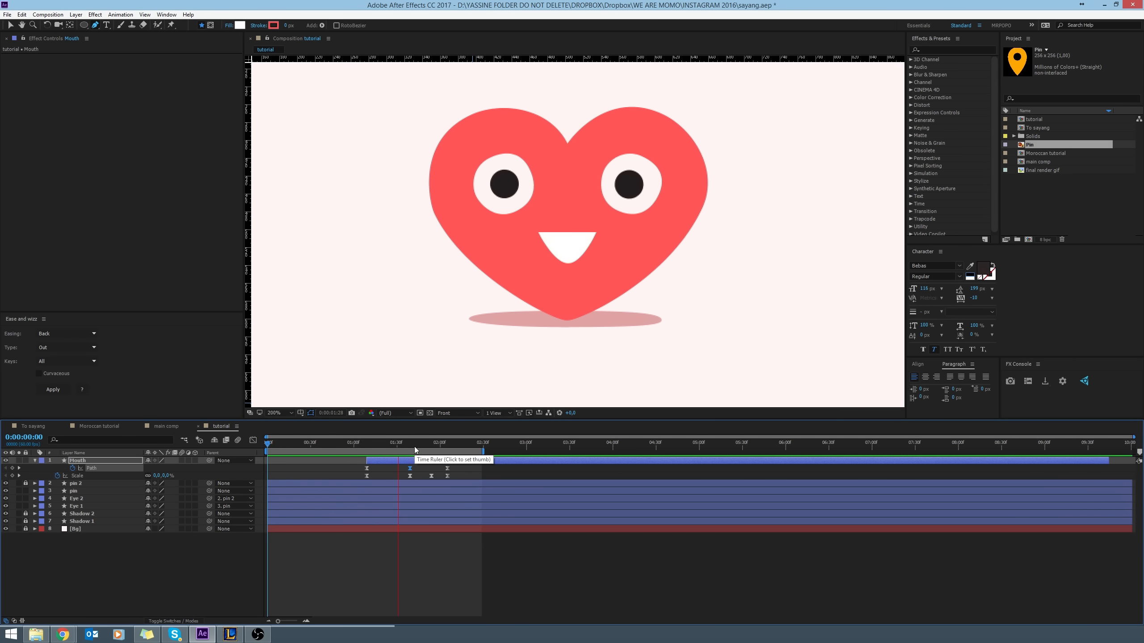
Shift the Mouth layer earlier to start at 0:00:01:00 and play the animation from the beginning.
click(389, 444)
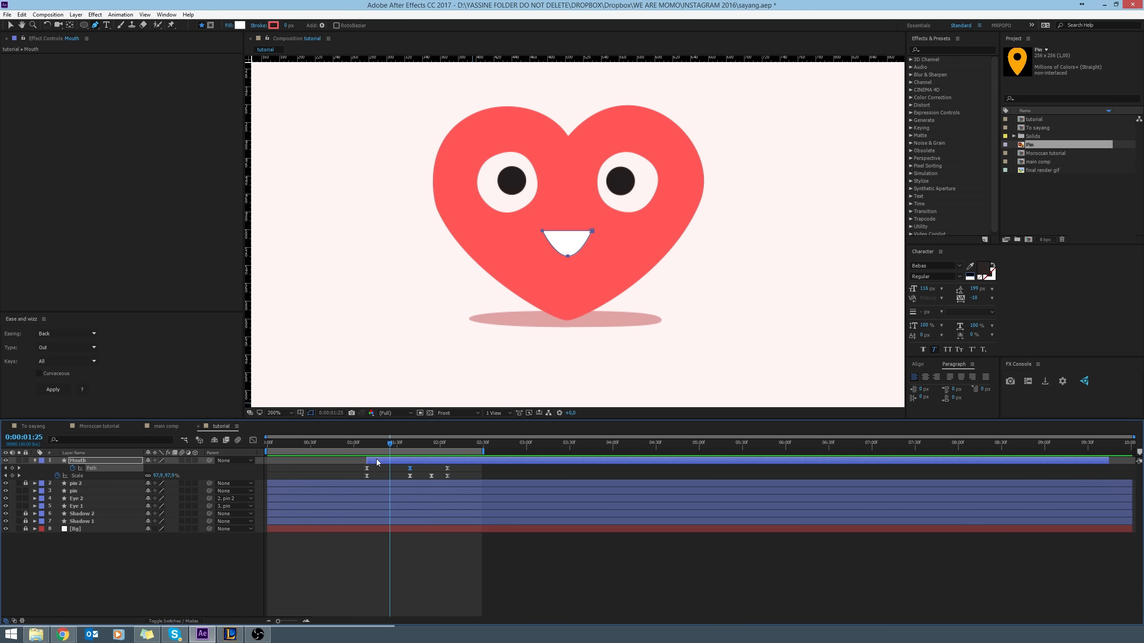
drag(391, 460, 376, 460)
key(Home)
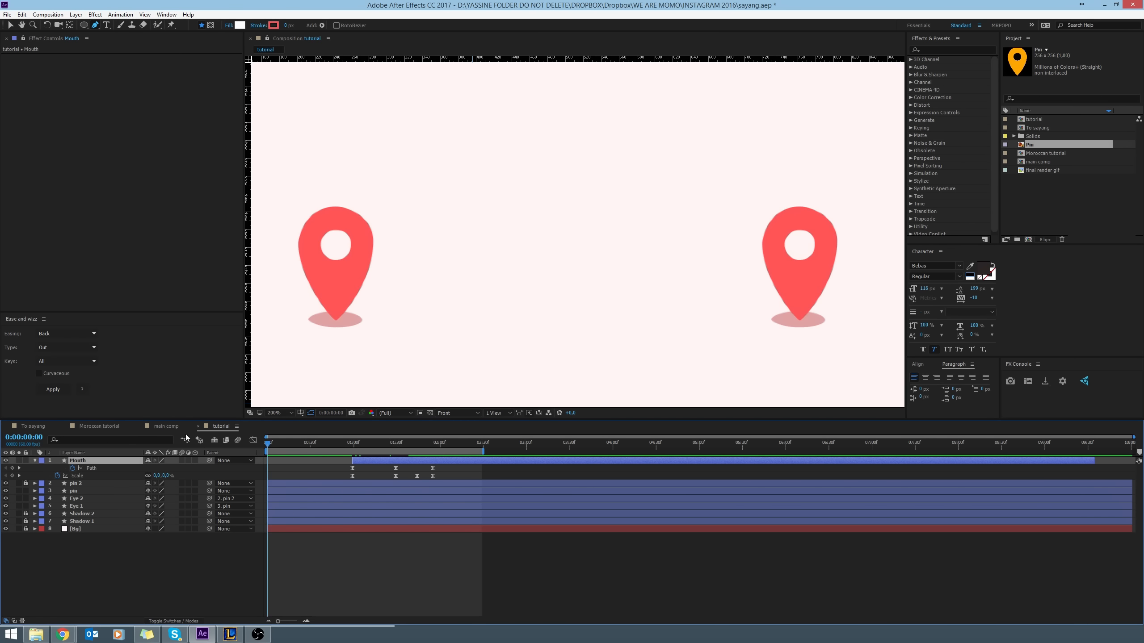
scroll(553, 333, down, 2)
key(space)
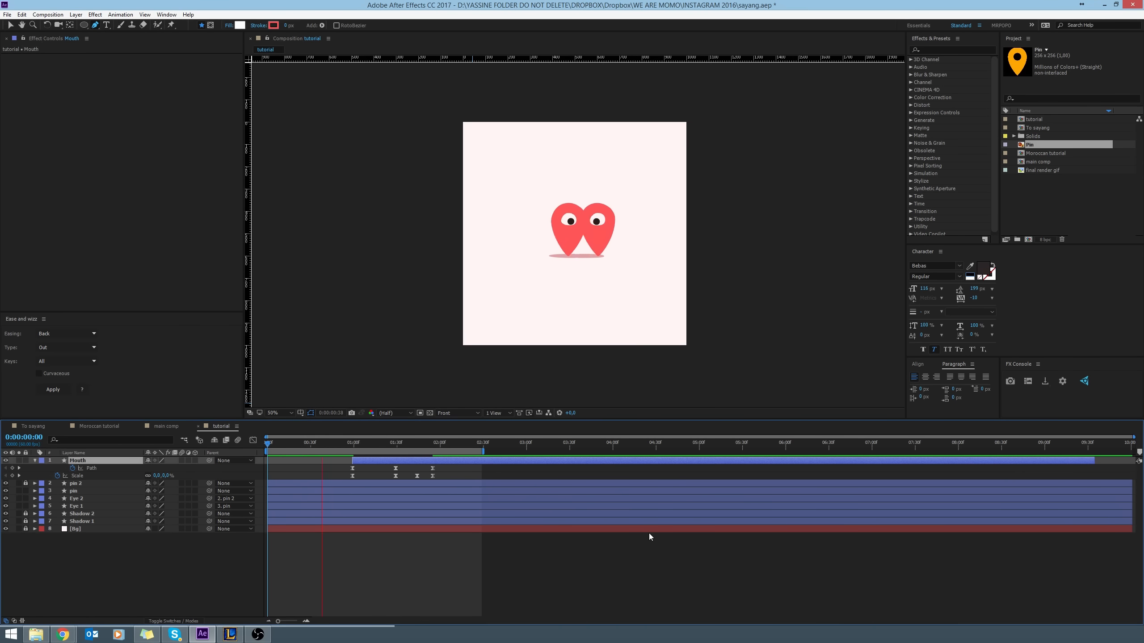
Delete the Mouth layer's middle Path keyframe, move the last one to just before the third Scale keyframe, and play the animation.
click(408, 444)
click(396, 469)
key(Delete)
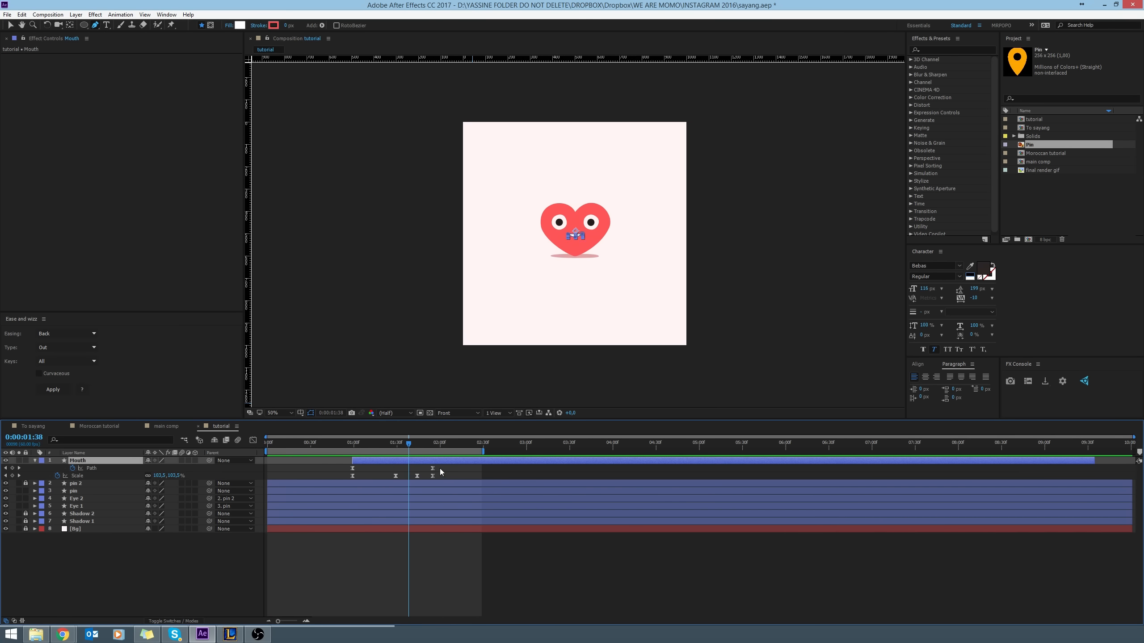
drag(433, 470, 411, 473)
key(space)
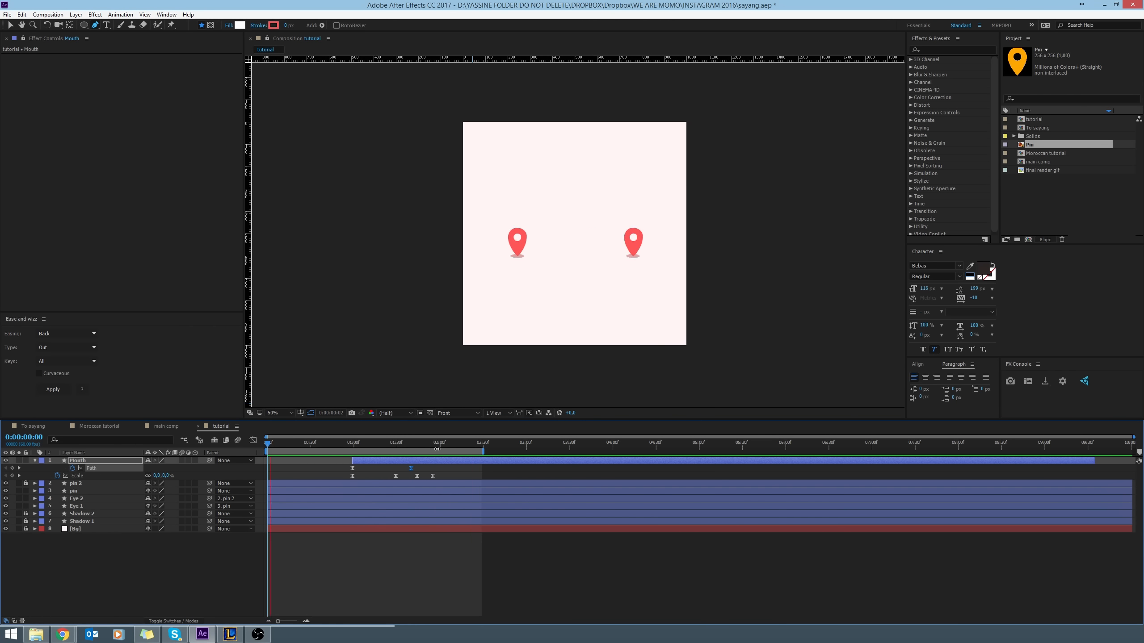
Go to 0:00:02:00, deselect the Mouth layer and save the project.
click(441, 444)
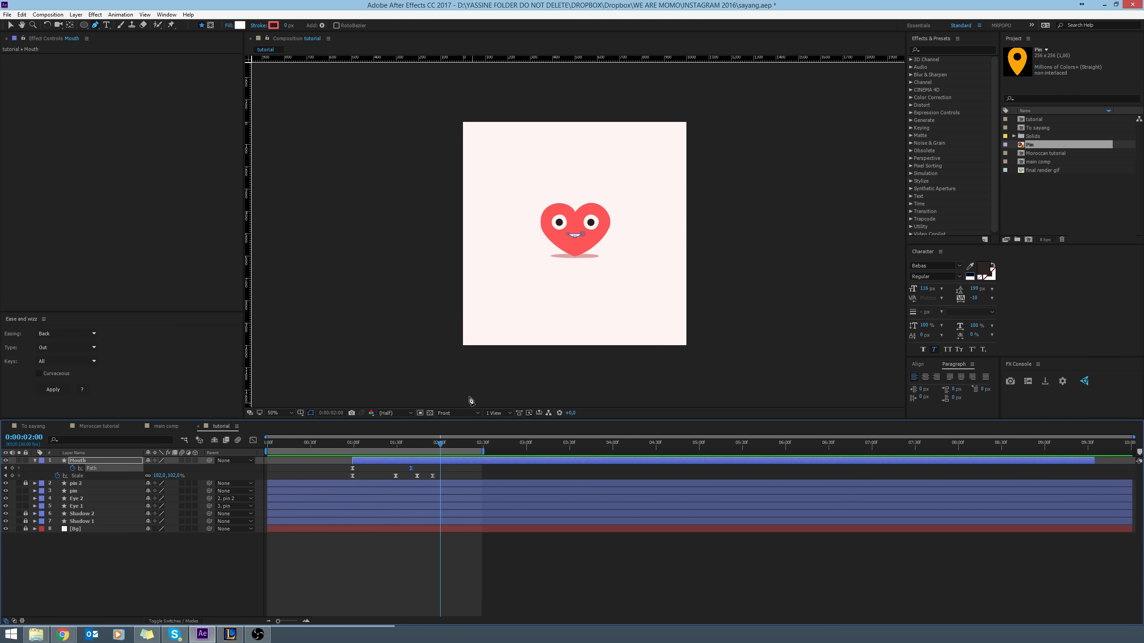
scroll(617, 243, up, 1)
mouse_move(554, 154)
mouse_down()
mouse_move(583, 207)
mouse_move(539, 148)
mouse_up()
click(192, 589)
scroll(627, 193, up, 1)
scroll(541, 204, up, 1)
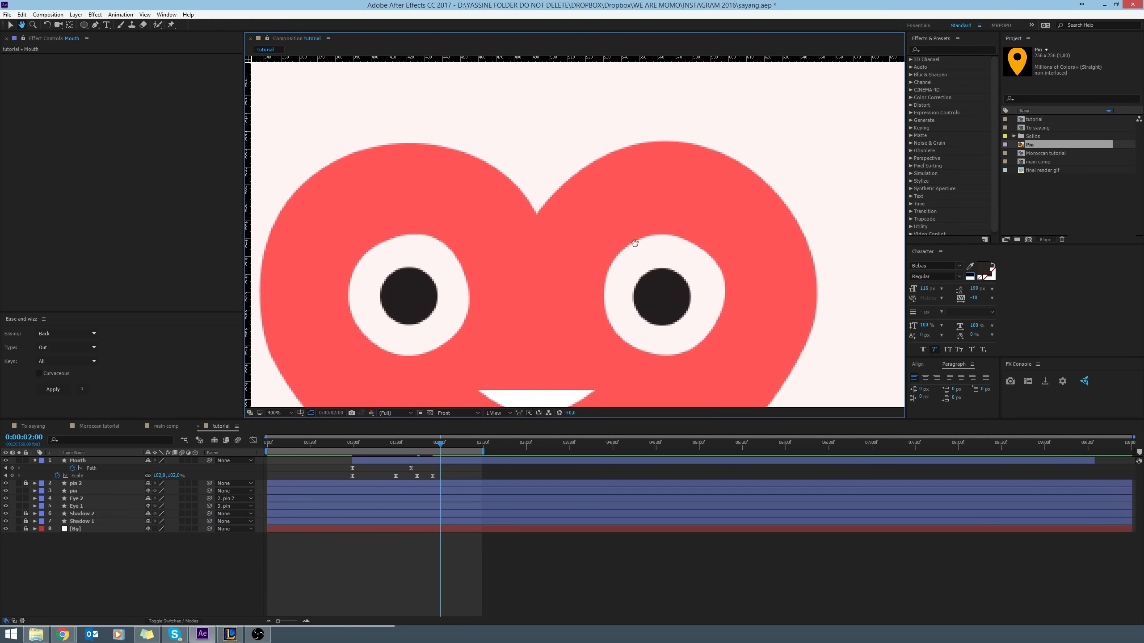
drag(541, 205, 577, 219)
key(ctrl+s)
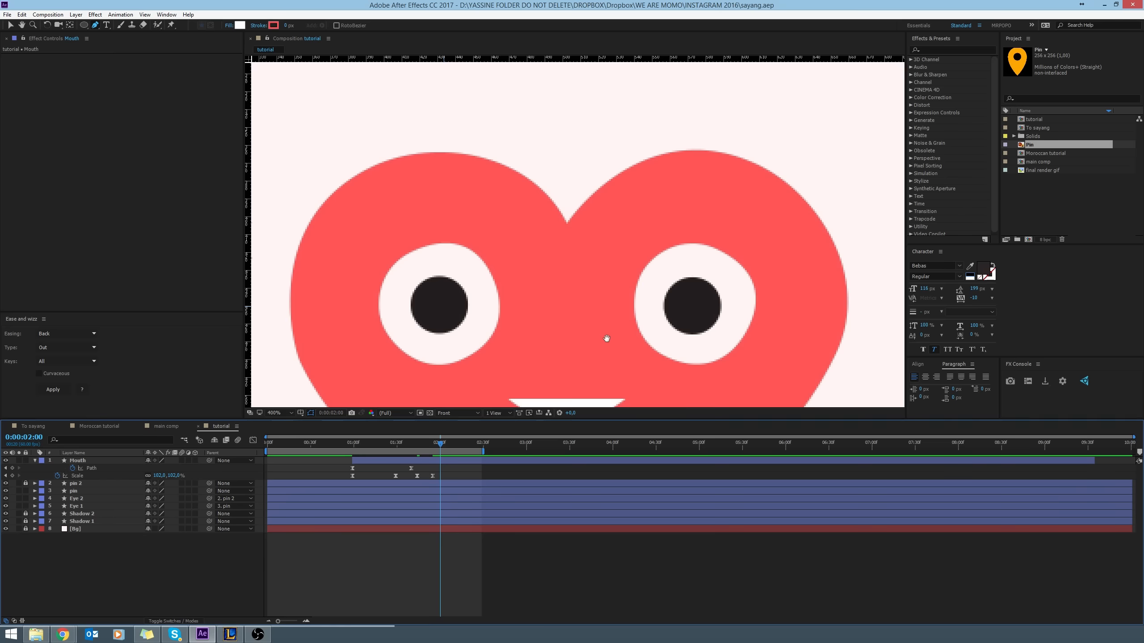
Draw a closed white (FFFFFF) heart shape with the Pen tool, tracing the outline of the merged pins on a new shape layer.
drag(605, 337, 618, 165)
key(comma)
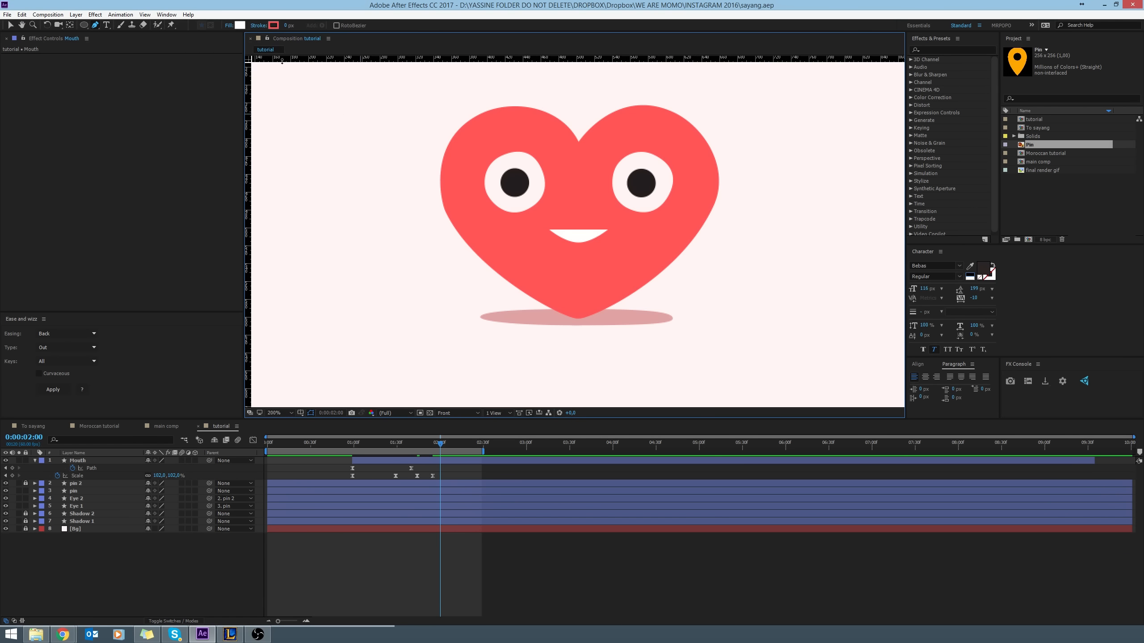
click(239, 26)
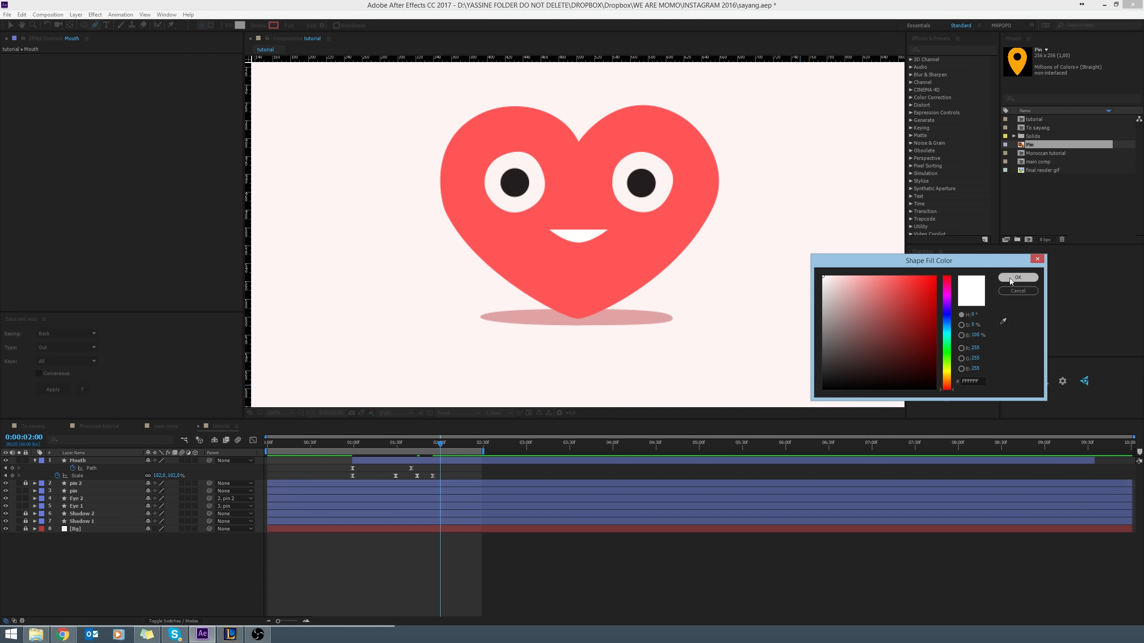
click(973, 381)
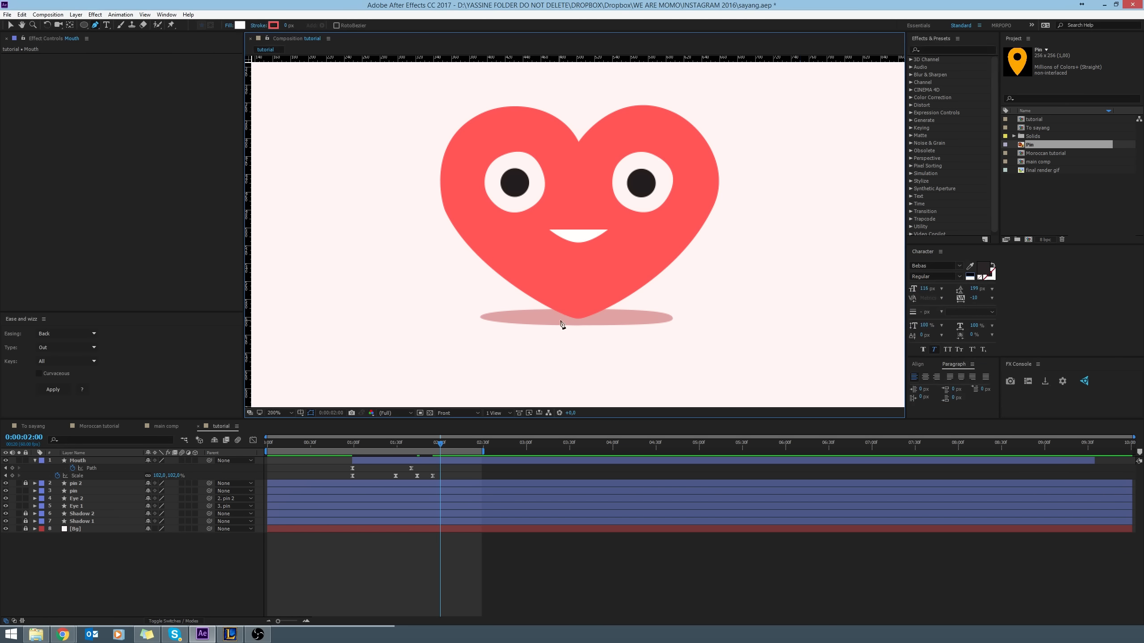
click(578, 142)
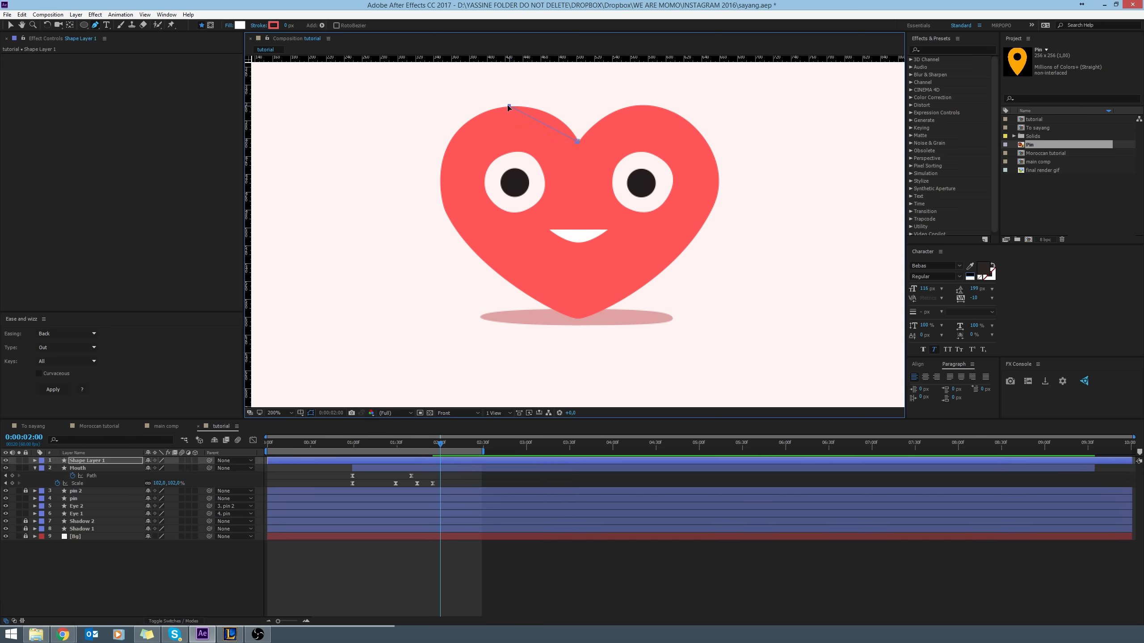
drag(509, 106, 455, 105)
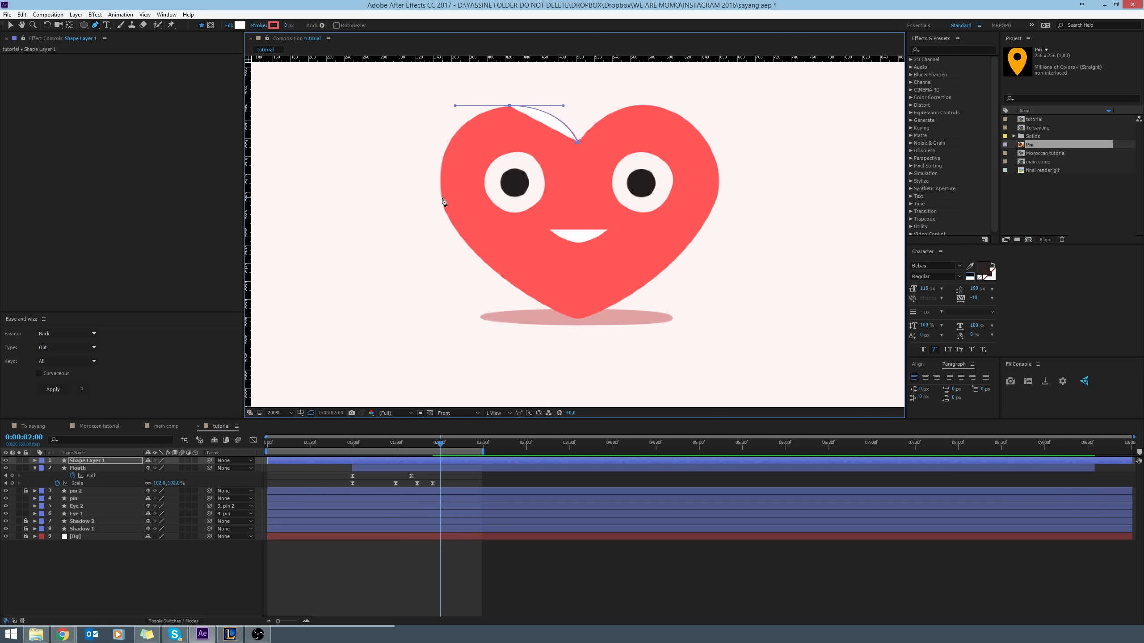
drag(442, 197, 436, 232)
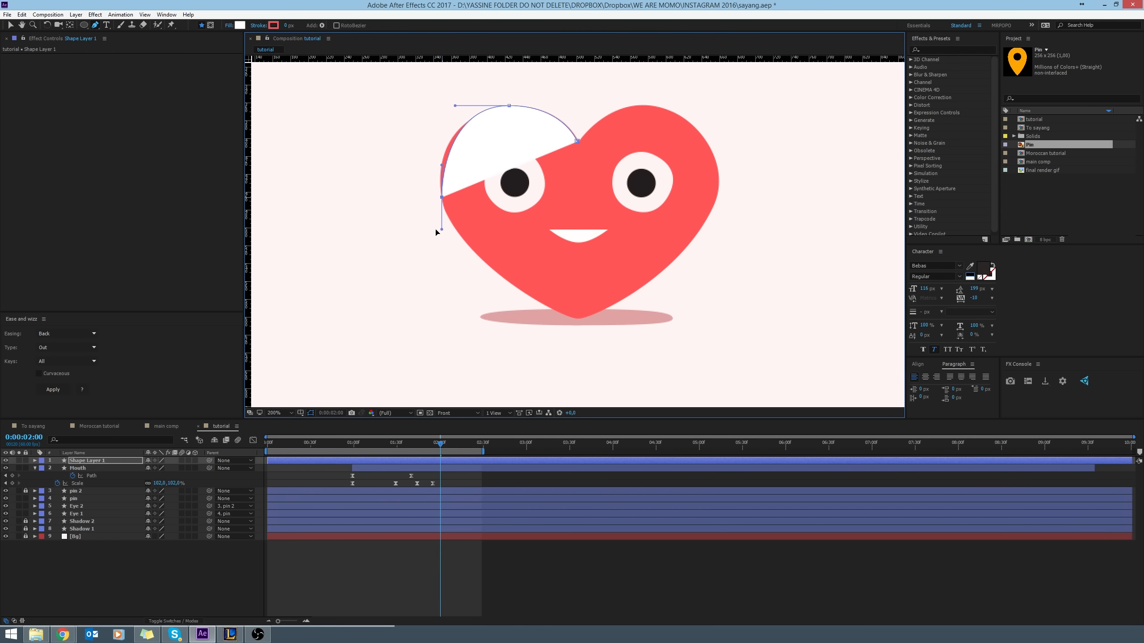
drag(576, 319, 600, 319)
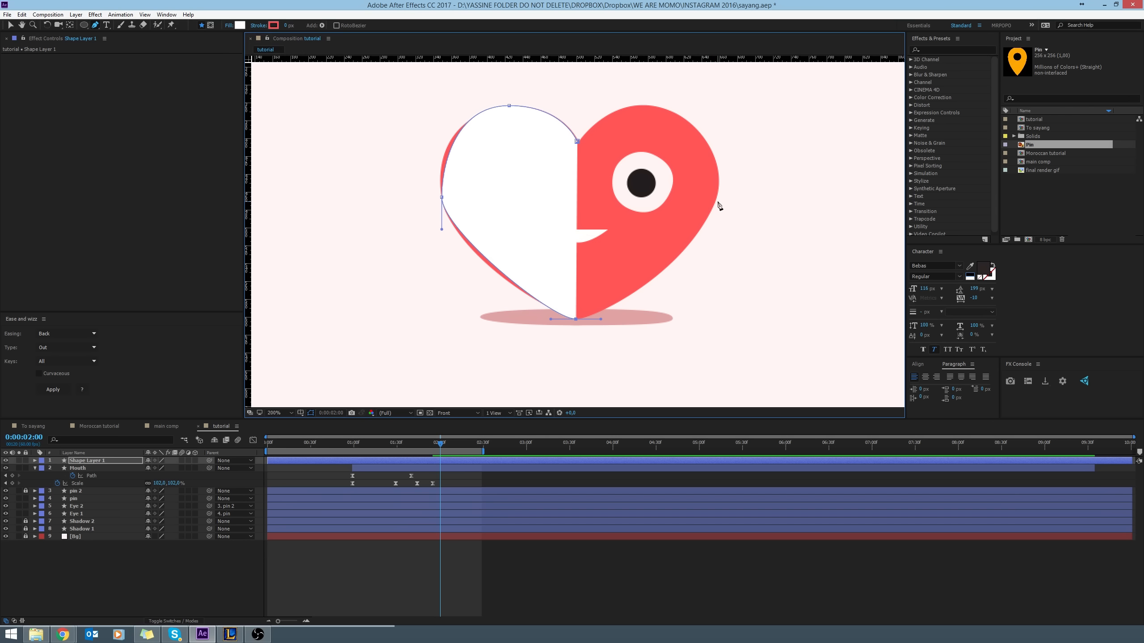
drag(716, 202, 724, 163)
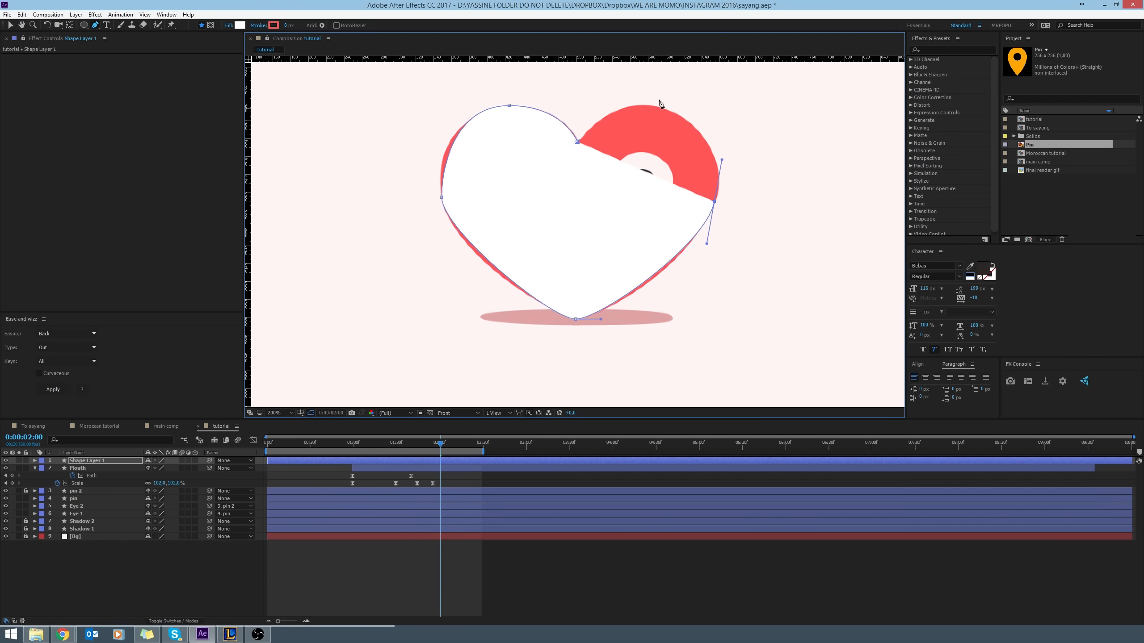
drag(652, 105, 604, 106)
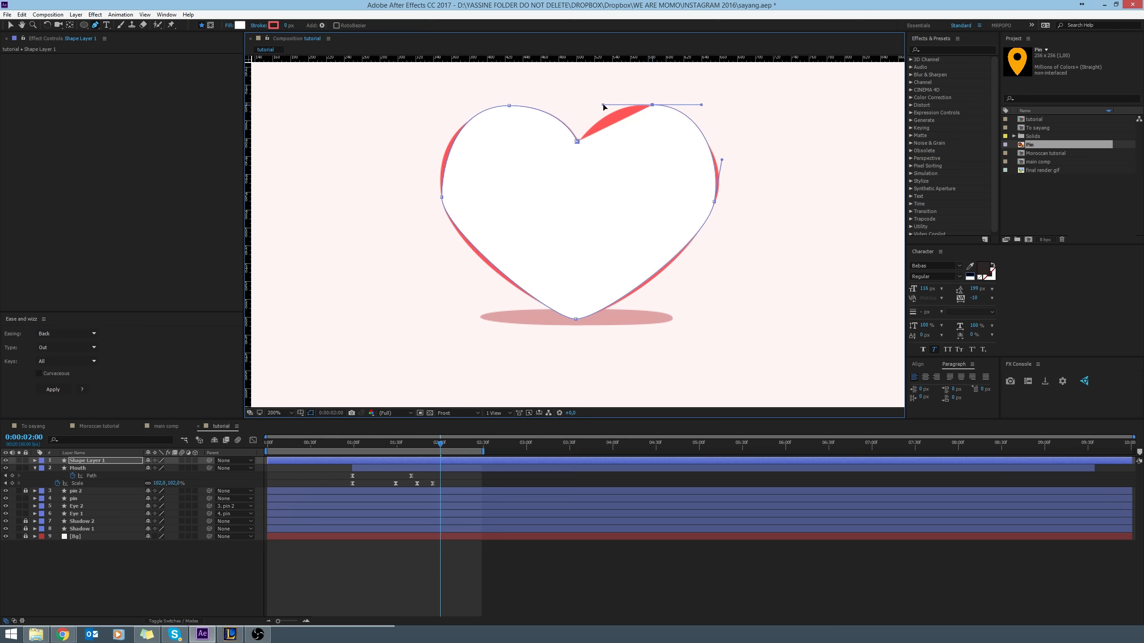
click(578, 141)
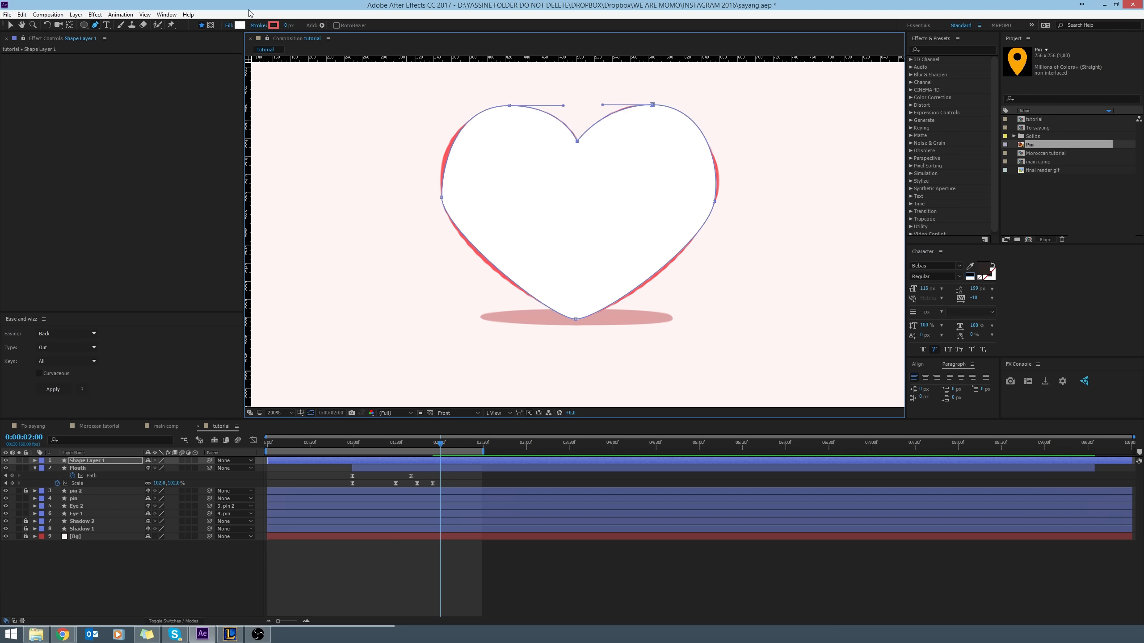
Fill the drawn heart with the pins' sampled red, FF5656, and rename its layer heart.
click(240, 25)
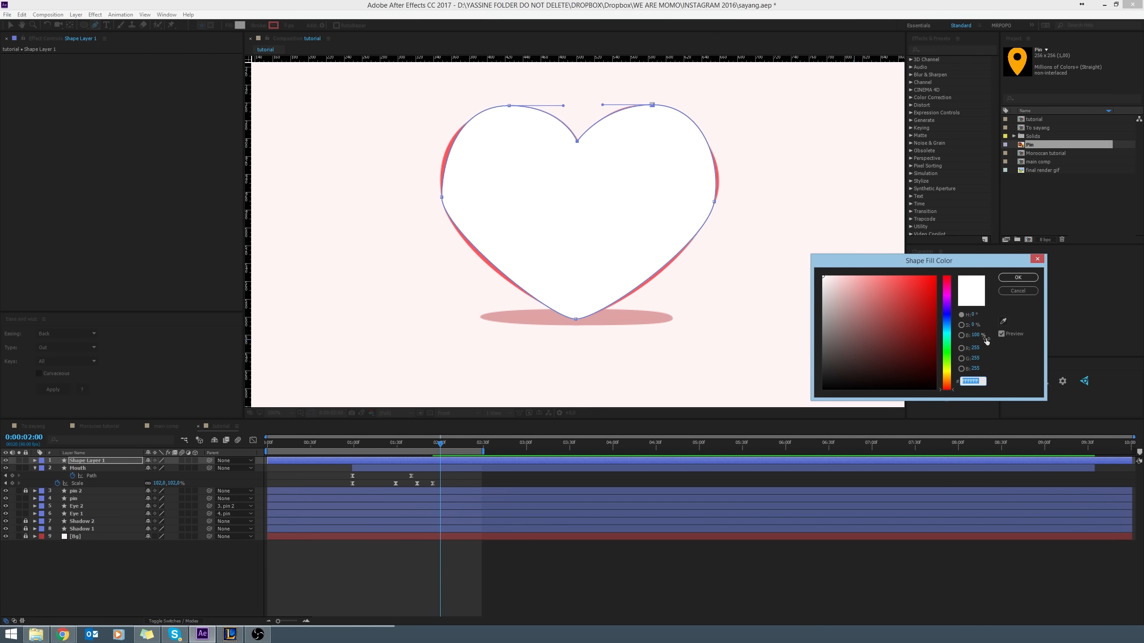
click(1003, 322)
click(446, 162)
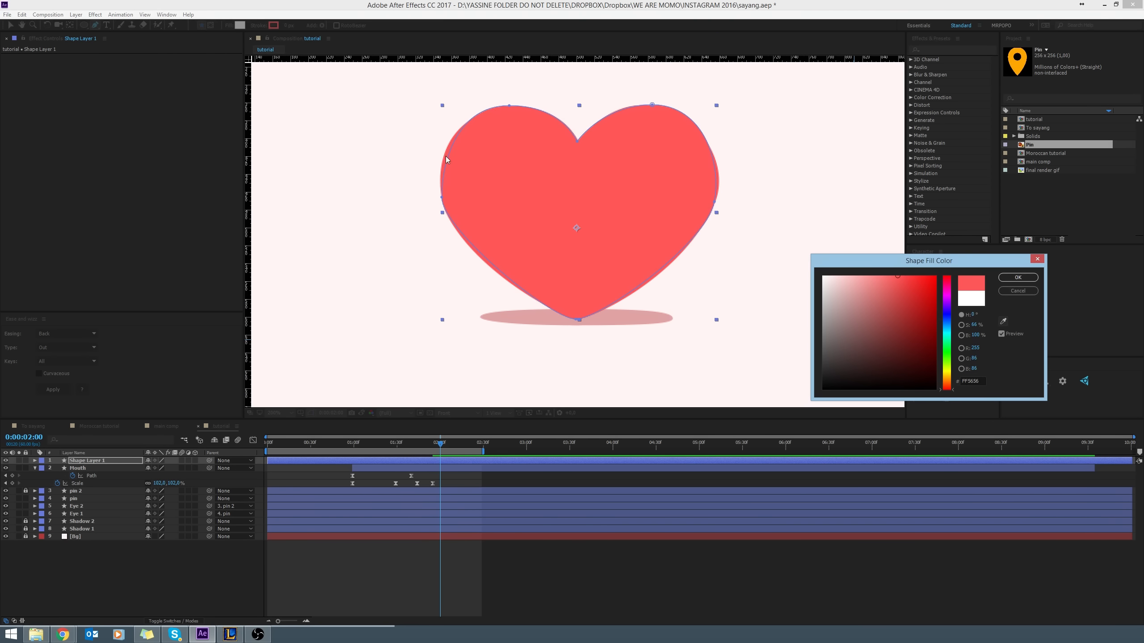
click(1017, 277)
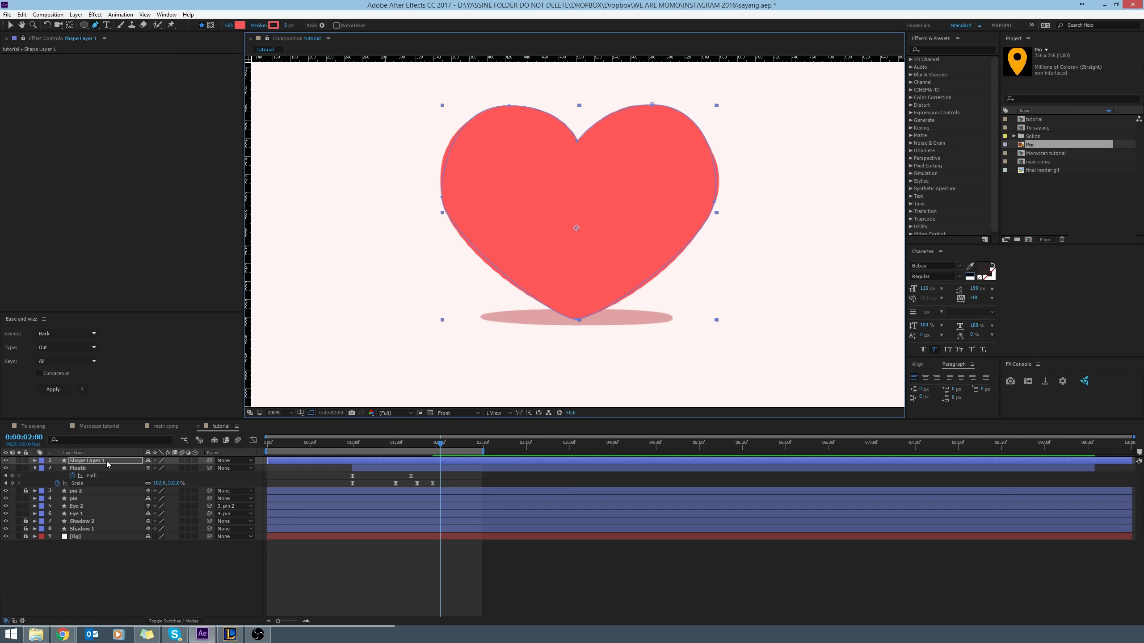
text(heart)
key(Return)
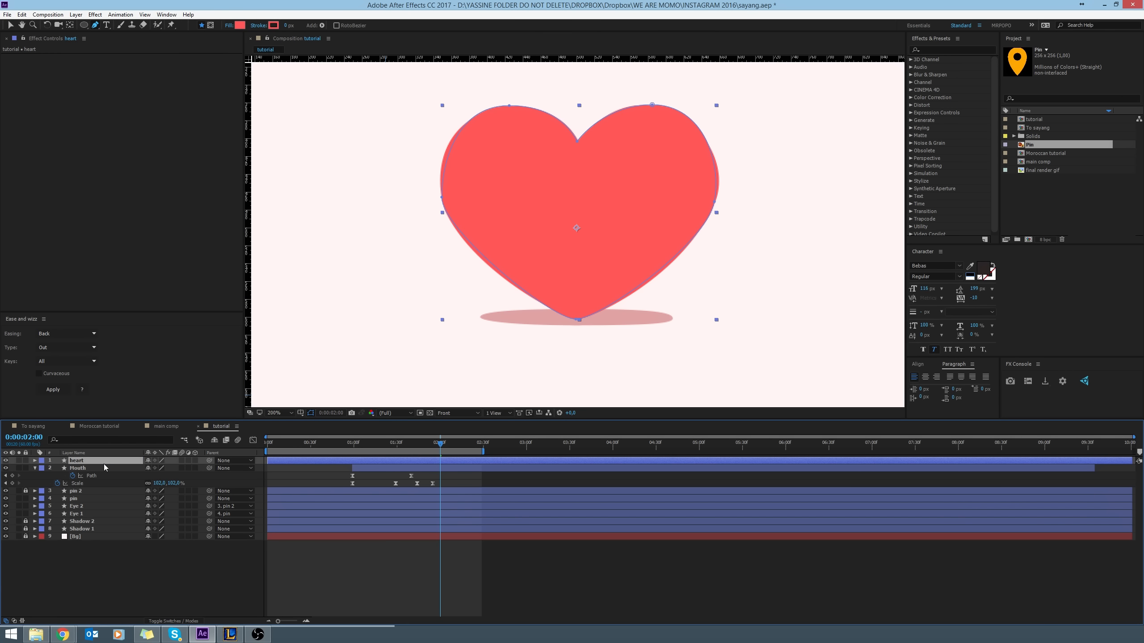
Center the heart layer's anchor point and set its Scale to 20%.
click(35, 468)
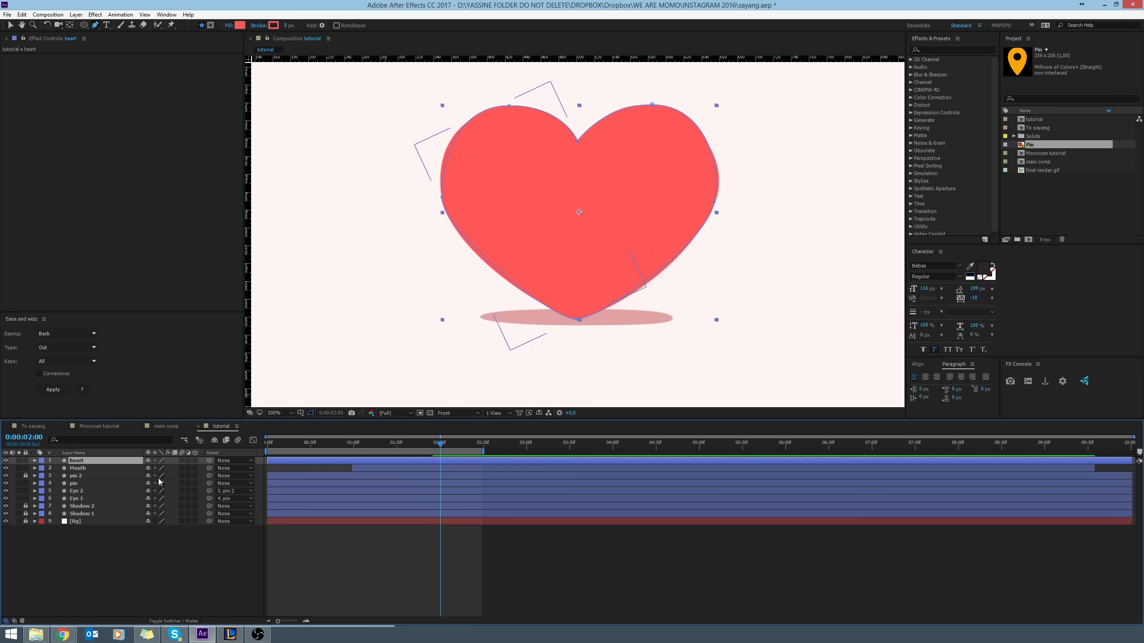
key(s)
click(172, 468)
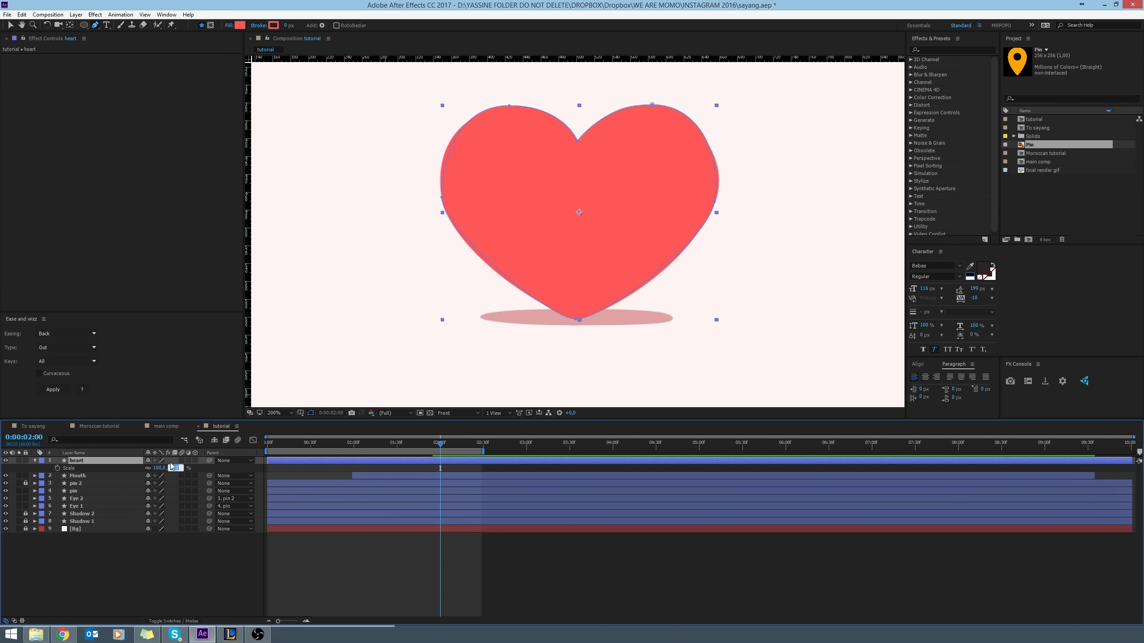
text(50)
key(Return)
click(171, 467)
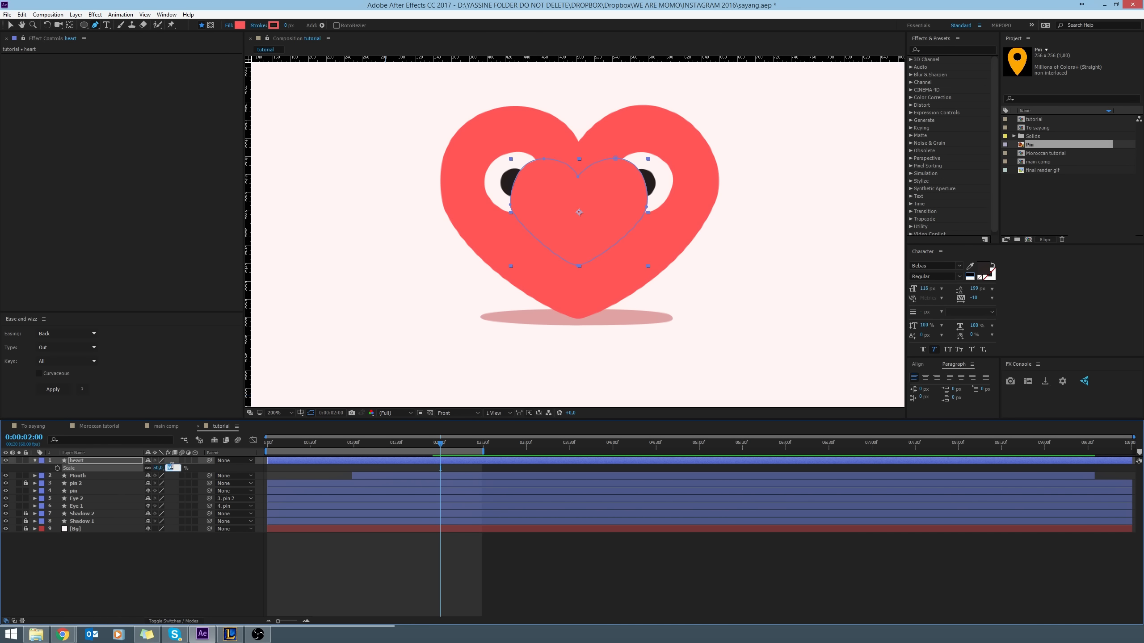
key(Return)
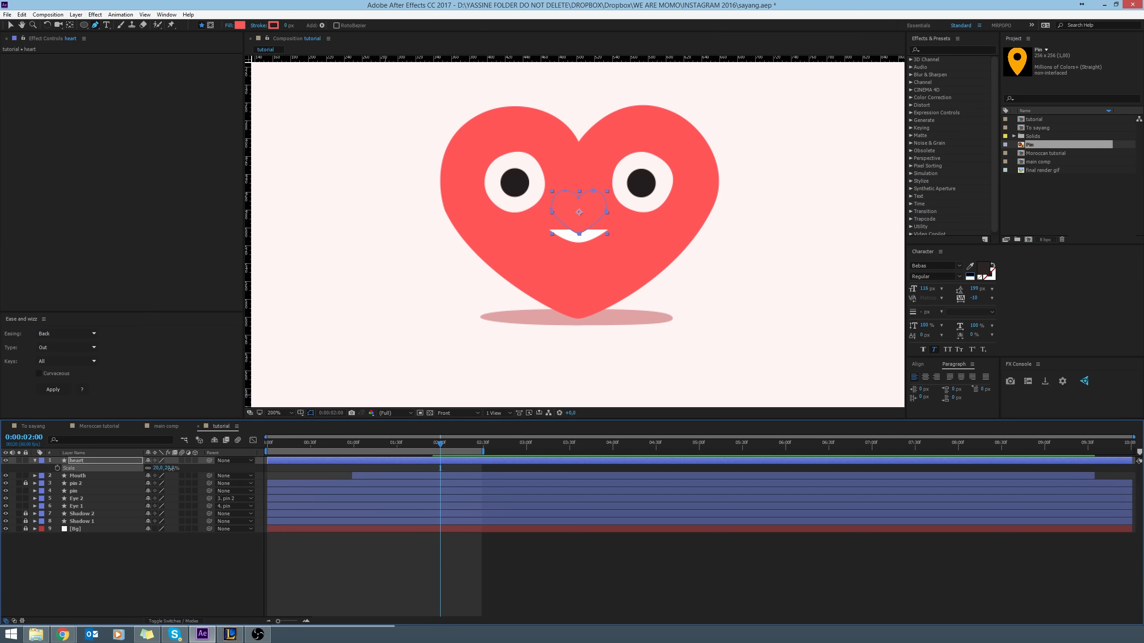
Set the heart layer's Scale to 10% and move the small heart above the big heart, at about 522, 294.
text(10)
key(Return)
key(v)
drag(581, 215, 598, 78)
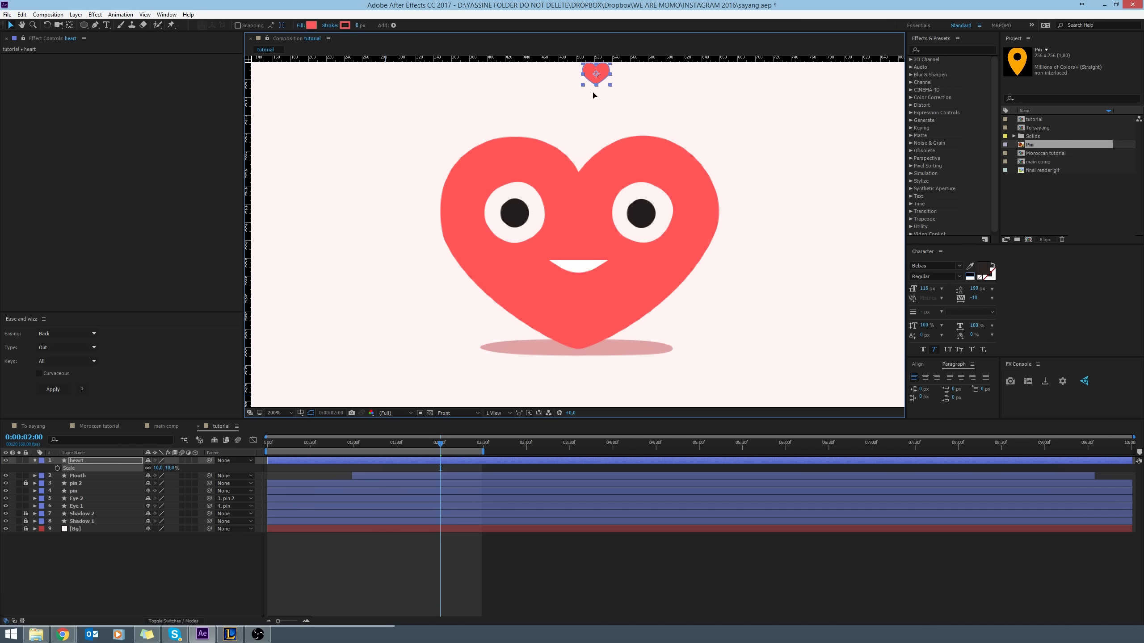
drag(633, 124, 636, 171)
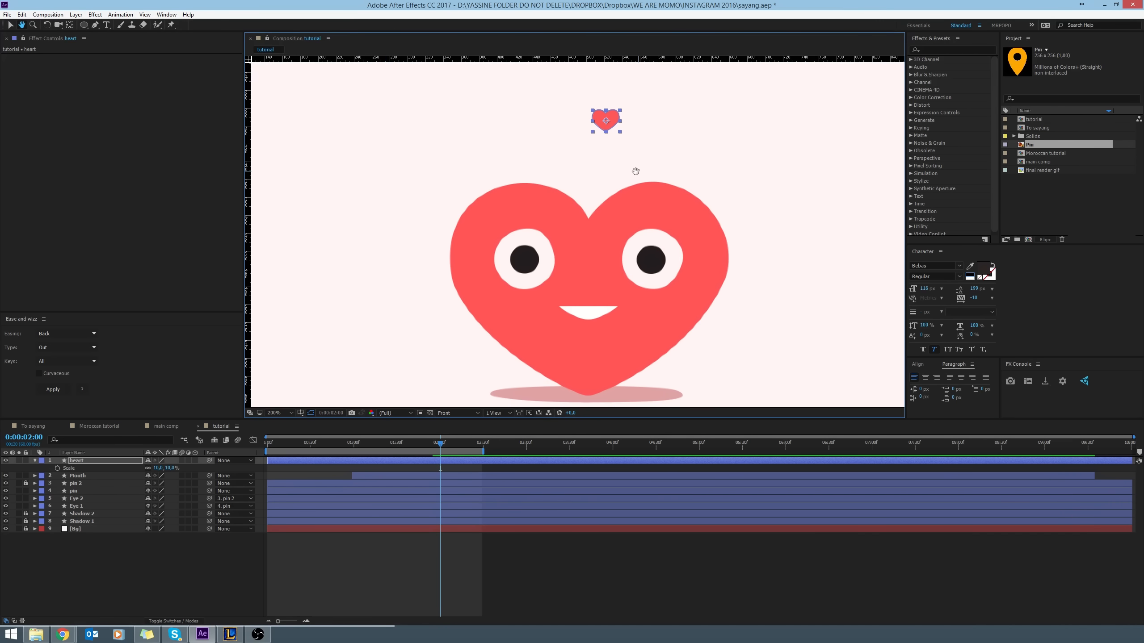
Add Position, Scale and Opacity keyframes to the heart layer at 0:00:02:00.
click(77, 476)
click(92, 463)
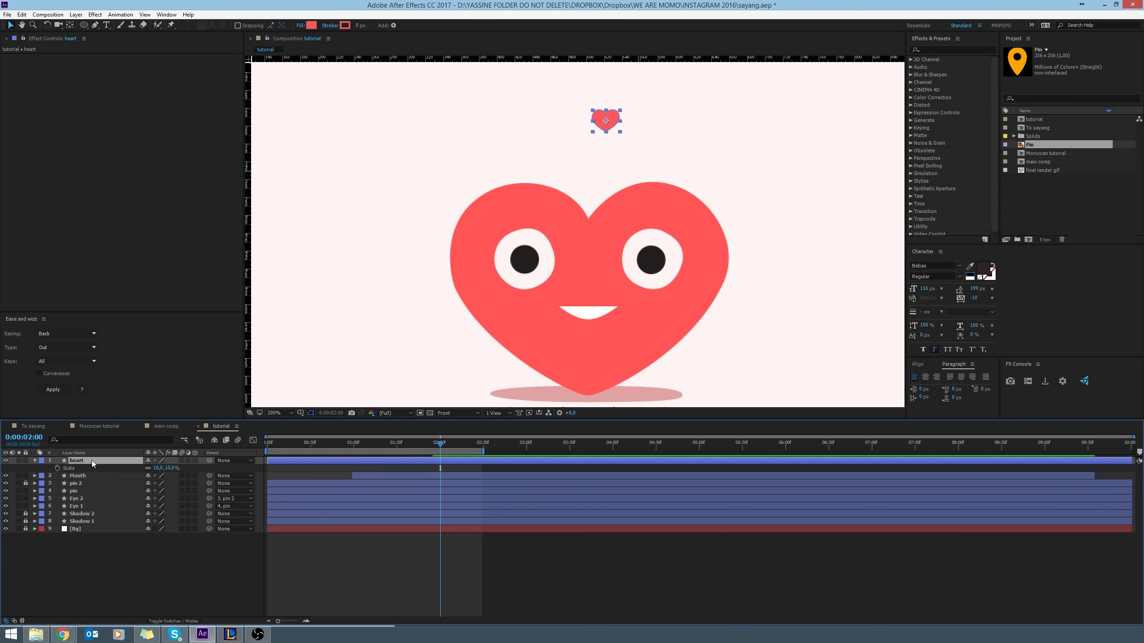
key(p)
click(56, 469)
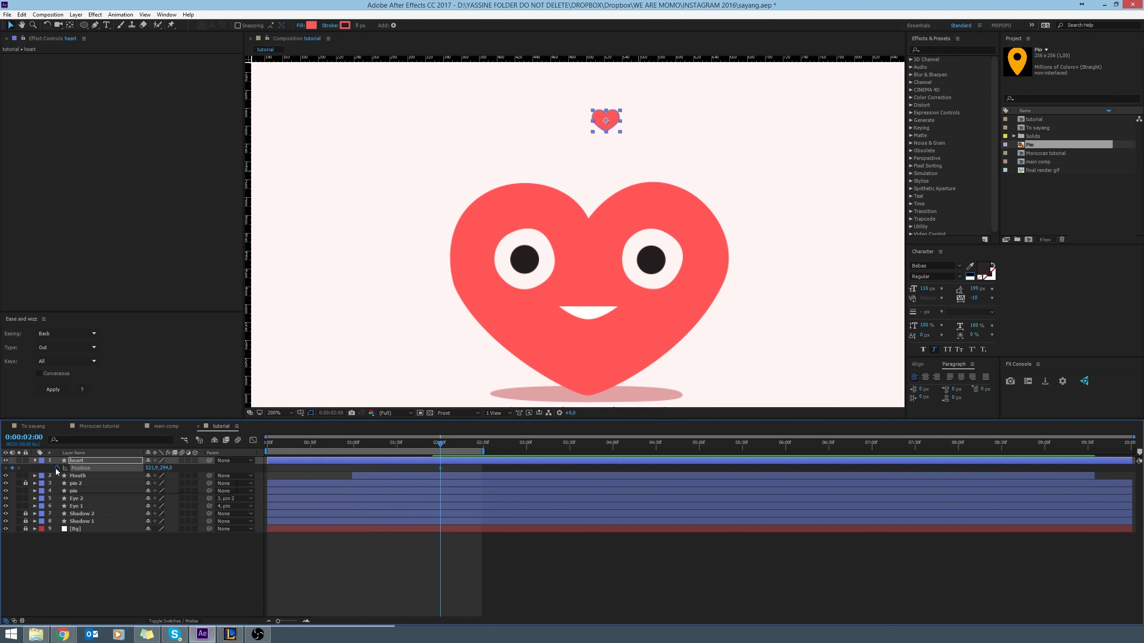
key(shift+t)
mouse_move(429, 450)
mouse_down()
mouse_move(397, 447)
mouse_move(440, 450)
mouse_up()
key(shift+s)
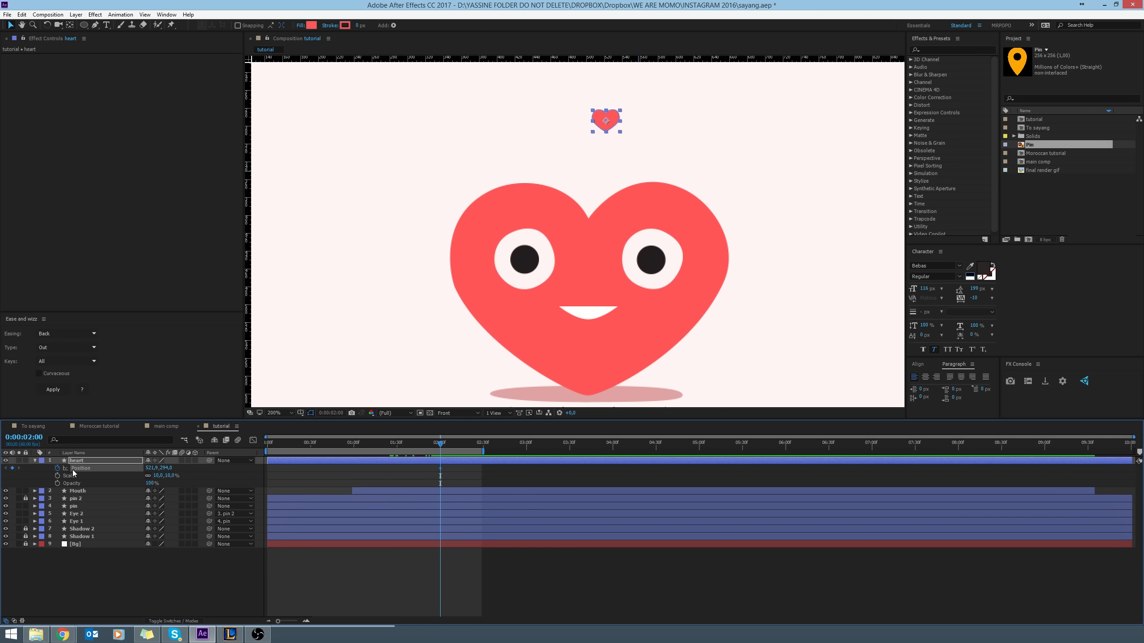
click(57, 476)
click(58, 483)
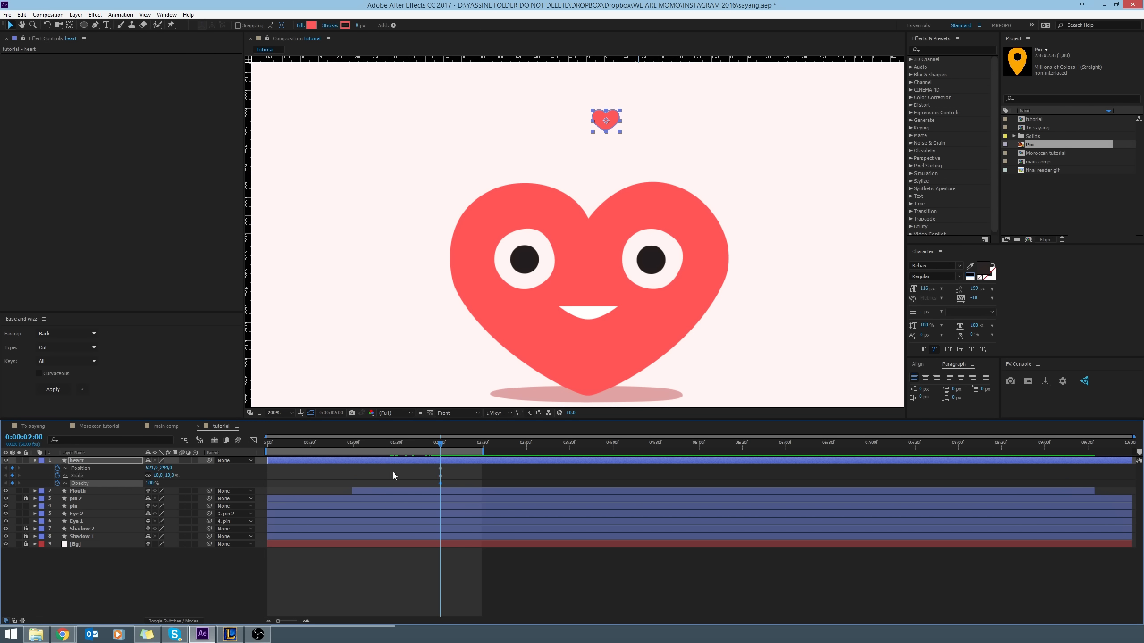
At 0:00:01:31, set the heart layer's Scale to 0% and add an Opacity keyframe at its current value.
drag(411, 449, 398, 450)
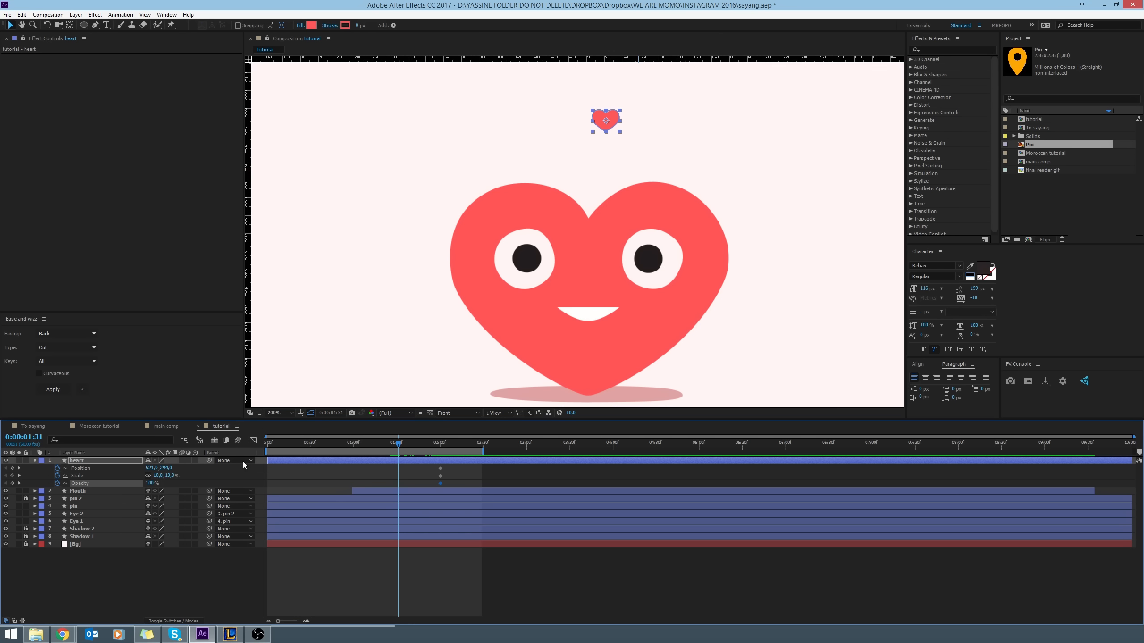
click(156, 476)
text(0)
key(Return)
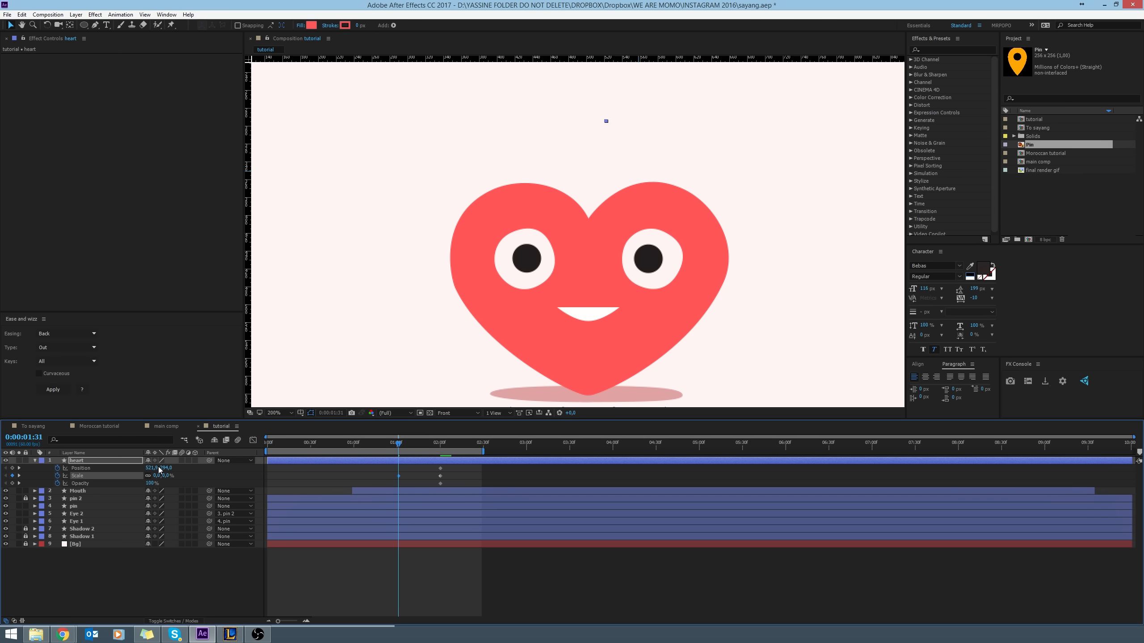
click(12, 483)
Move the small heart's starting position down inside the big heart, at about 499, 428, and bend its motion path into a leftward arc.
click(97, 469)
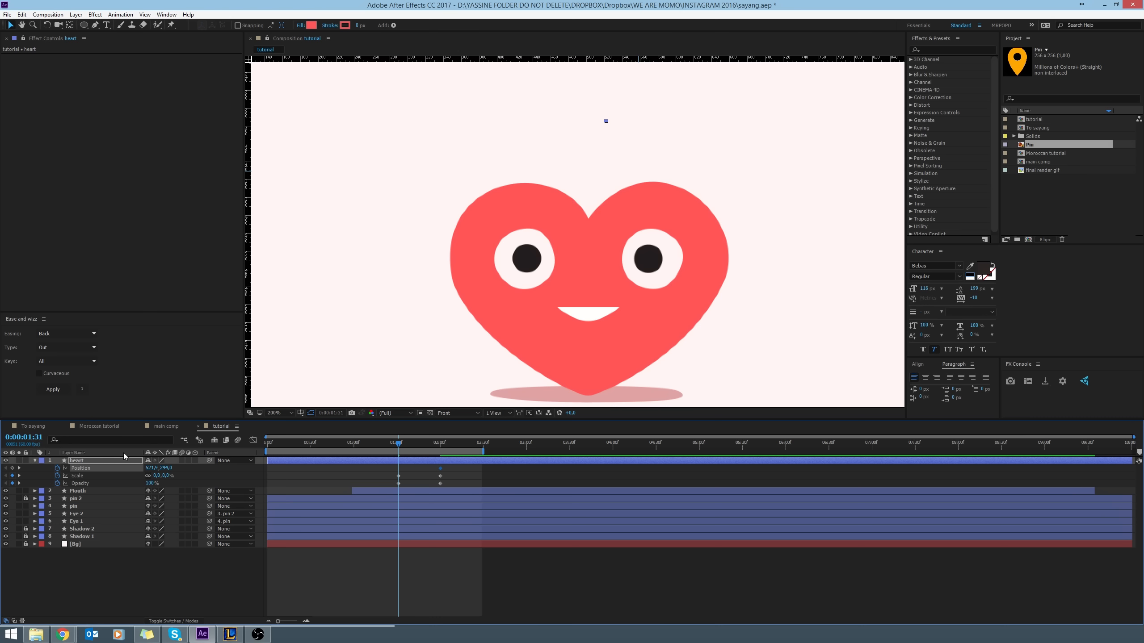
drag(606, 123, 569, 210)
drag(602, 142, 582, 143)
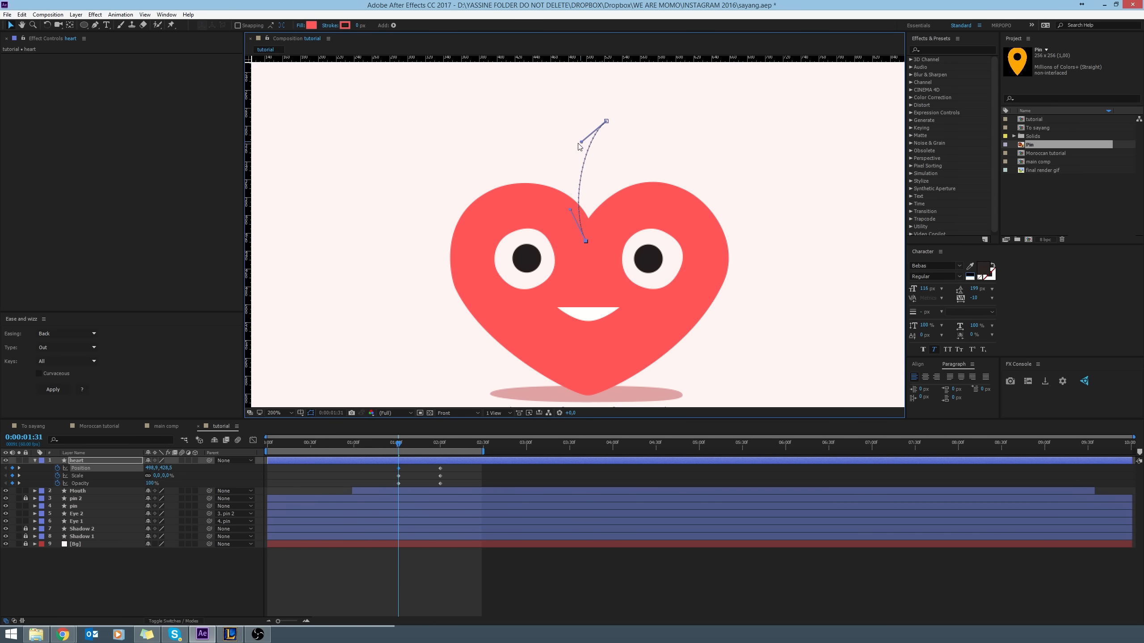
Set the heart layer's Opacity to 0% at 0:00:02:01 and trim the layer's start to 0:00:01:31.
drag(399, 444, 442, 447)
click(461, 476)
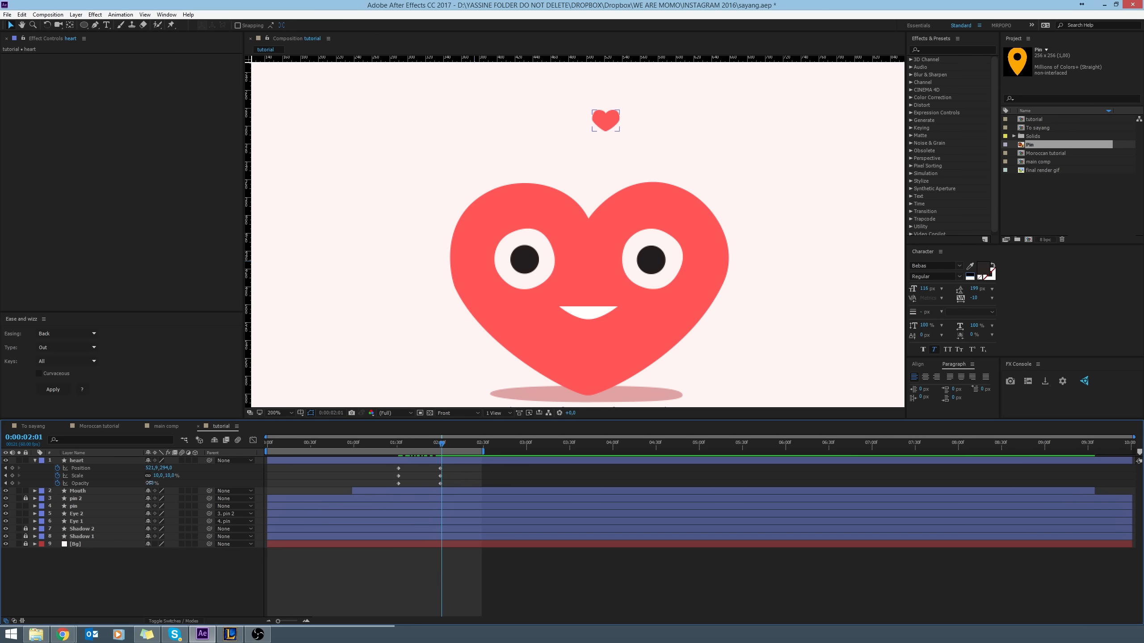
drag(150, 483, 101, 483)
click(404, 446)
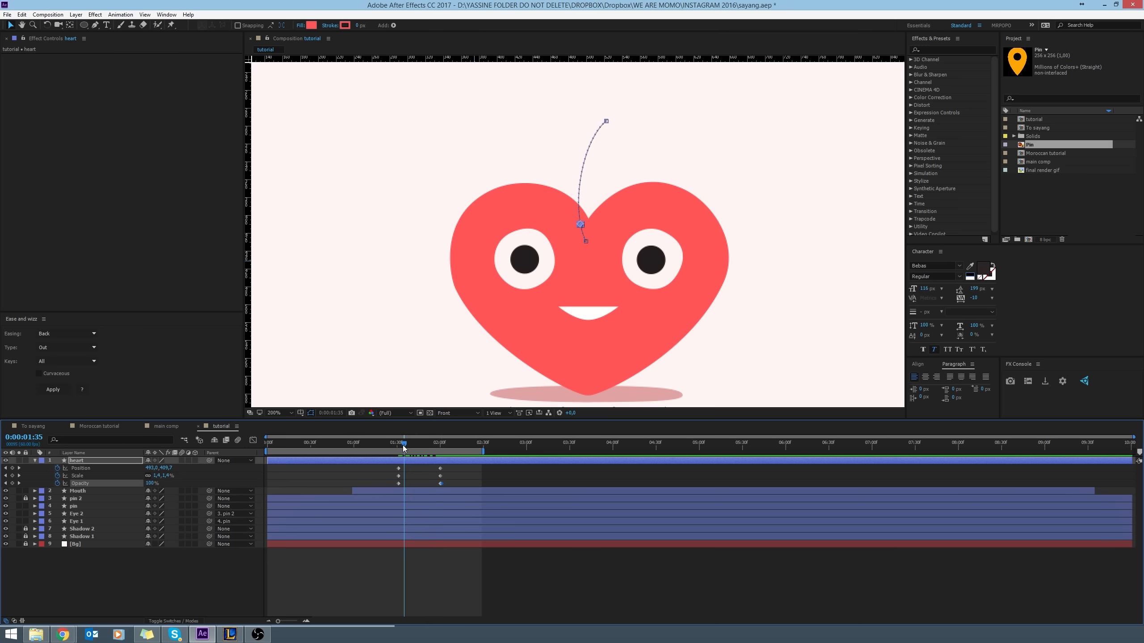
drag(403, 446, 398, 449)
key(alt+[)
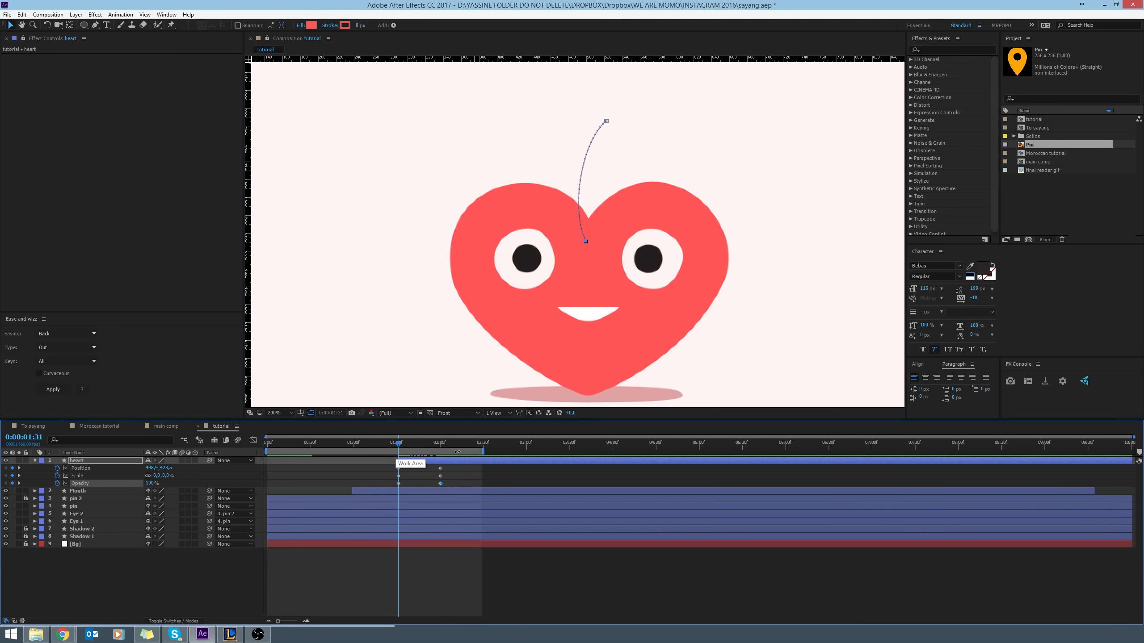
Apply Easy Ease to all Position, Scale and Opacity keyframes of the heart layer.
click(441, 446)
drag(461, 466, 384, 494)
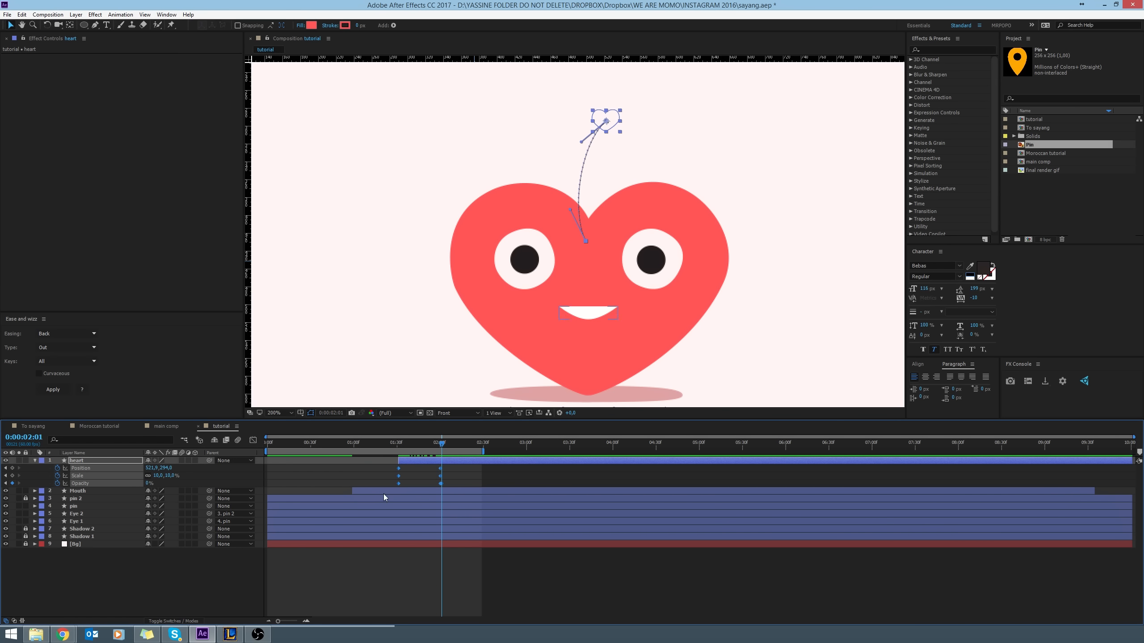
key(F9)
click(465, 480)
Remove the extra 100% Opacity keyframe beside the heart layer's final one, leaving a continuous fade-out.
click(396, 443)
drag(396, 446, 447, 484)
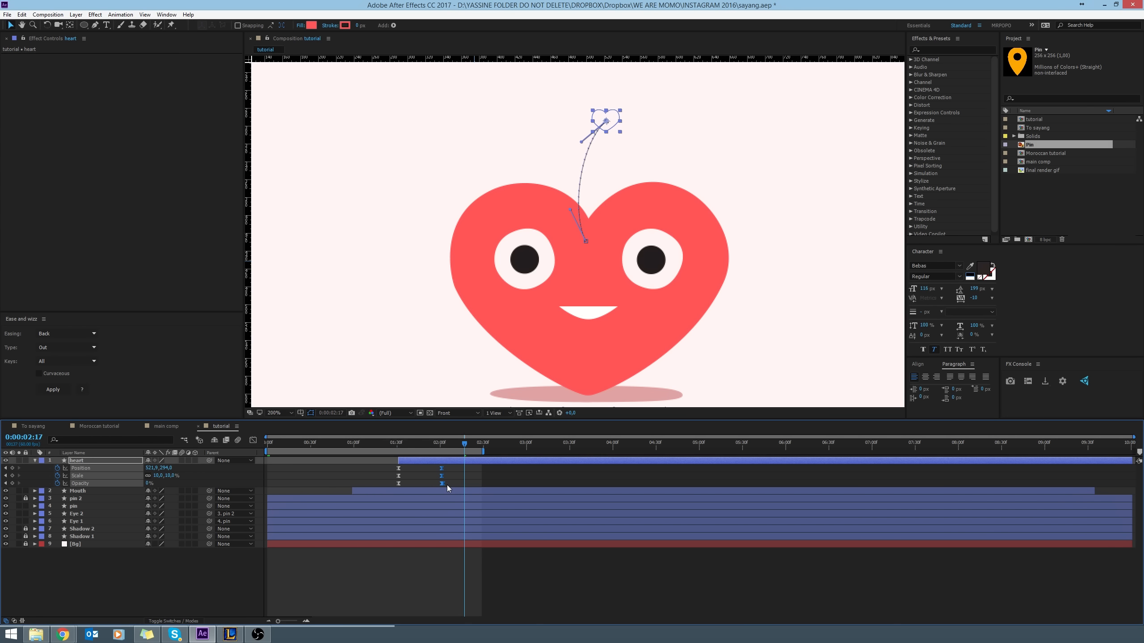
click(447, 485)
click(444, 485)
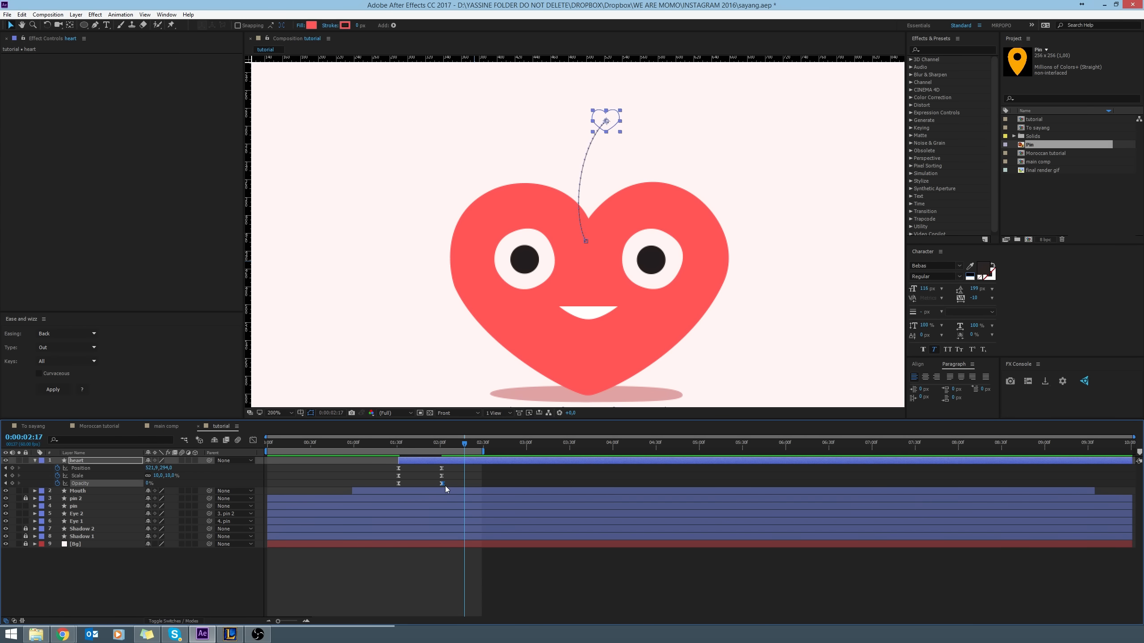
click(440, 485)
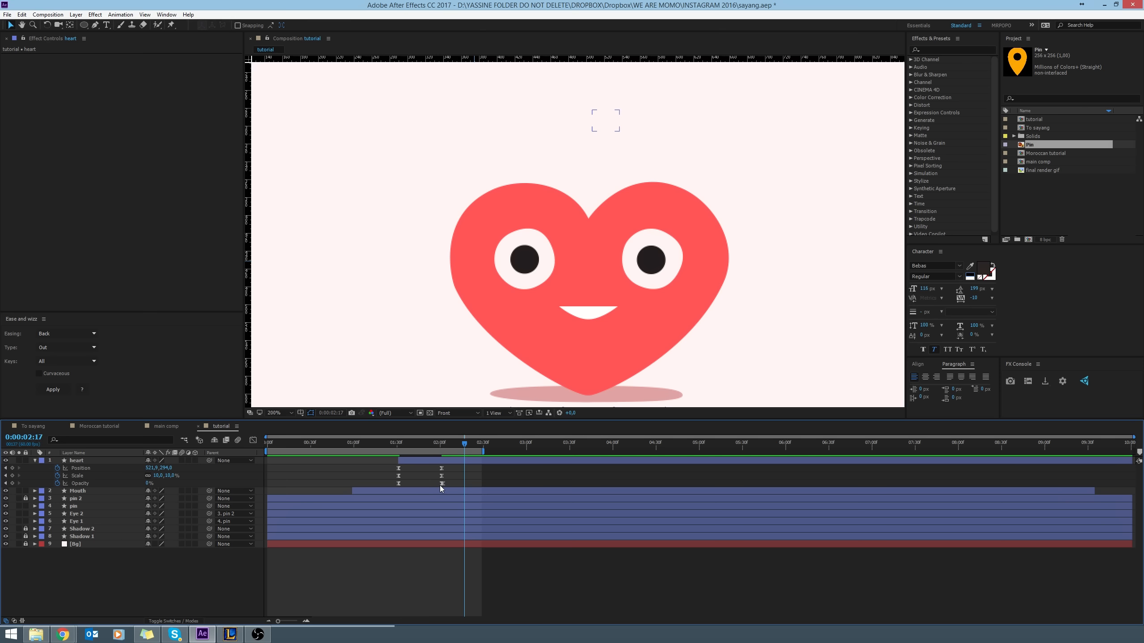
click(442, 485)
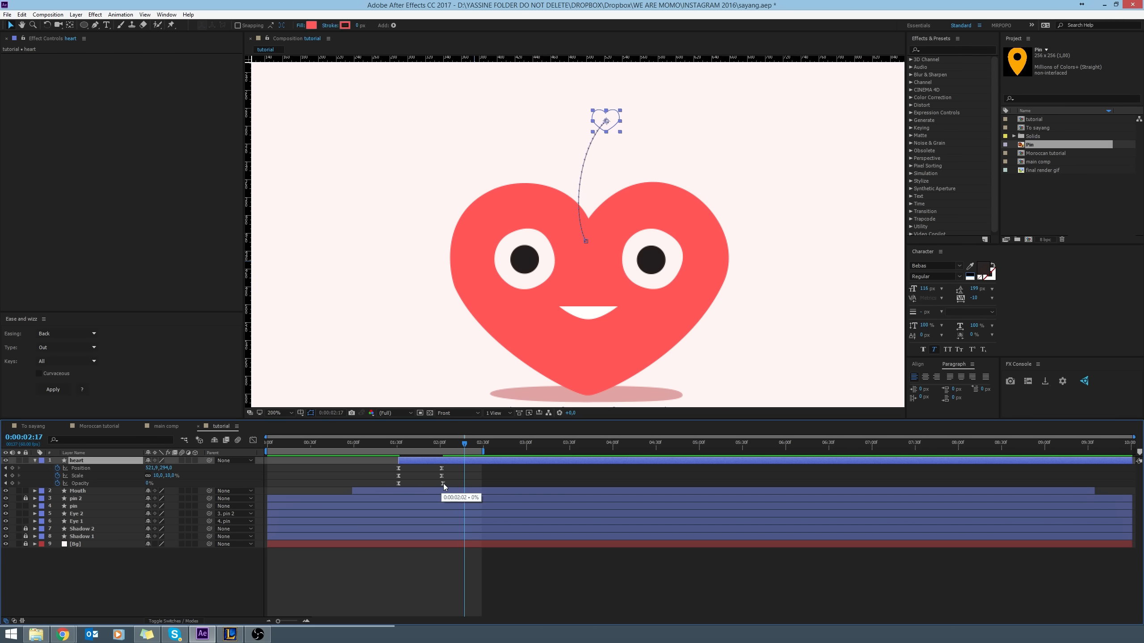
Shift the heart layer's ending Position, Scale and Opacity keyframes slightly later to slow the rise, and preview the animation.
click(391, 444)
key(space)
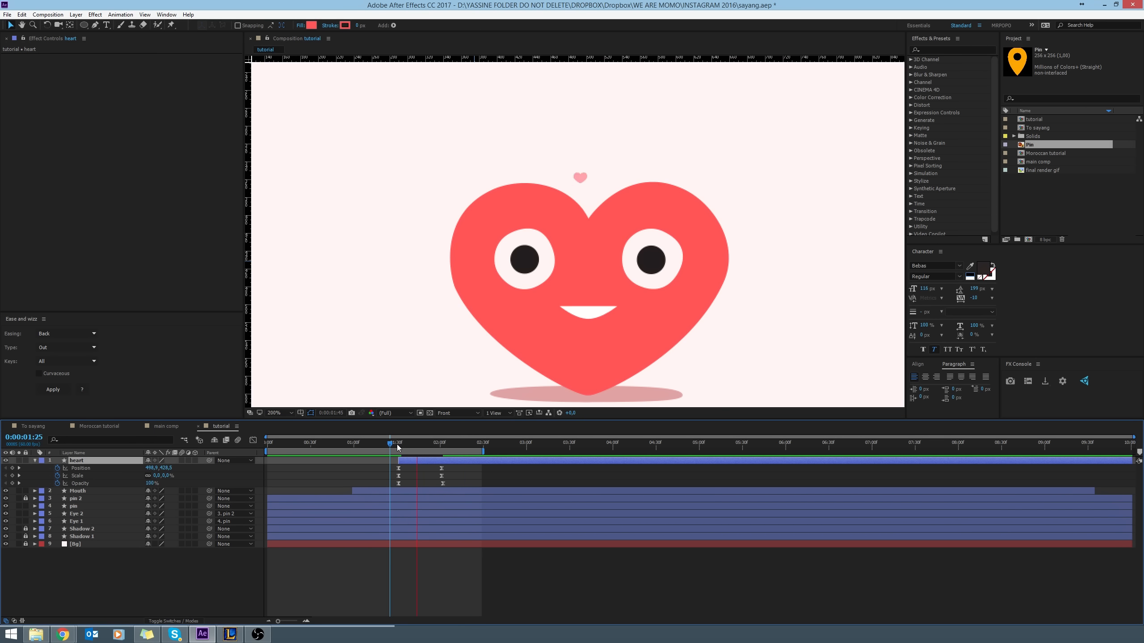
click(453, 441)
mouse_move(449, 464)
mouse_down()
mouse_move(430, 494)
mouse_move(456, 472)
mouse_move(455, 483)
mouse_up()
click(463, 483)
click(457, 483)
drag(453, 443, 266, 445)
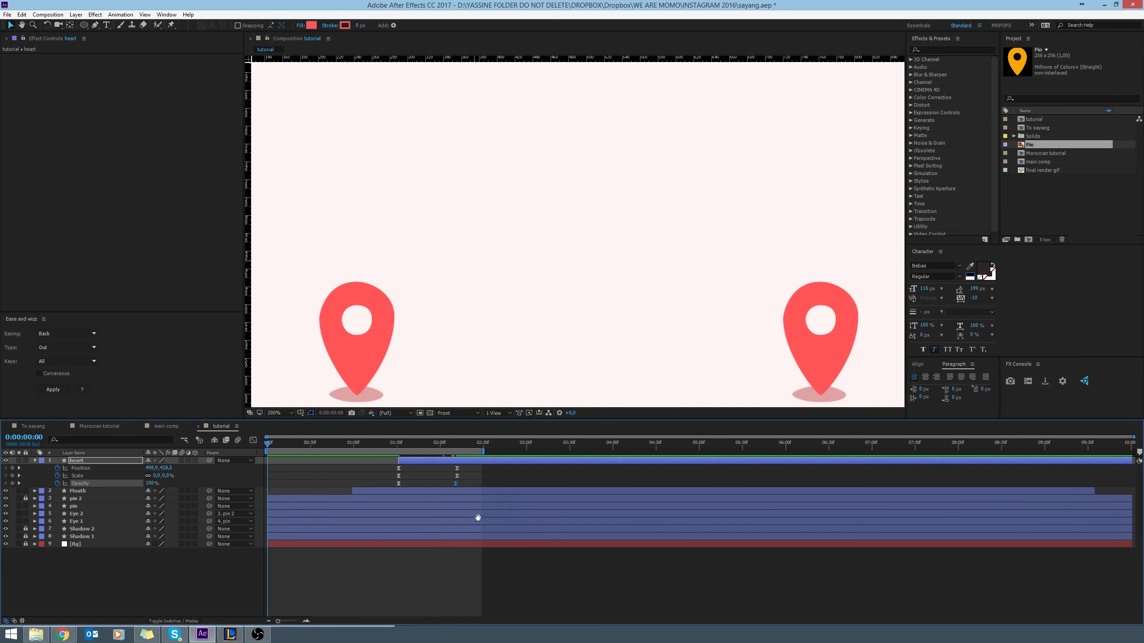
key(space)
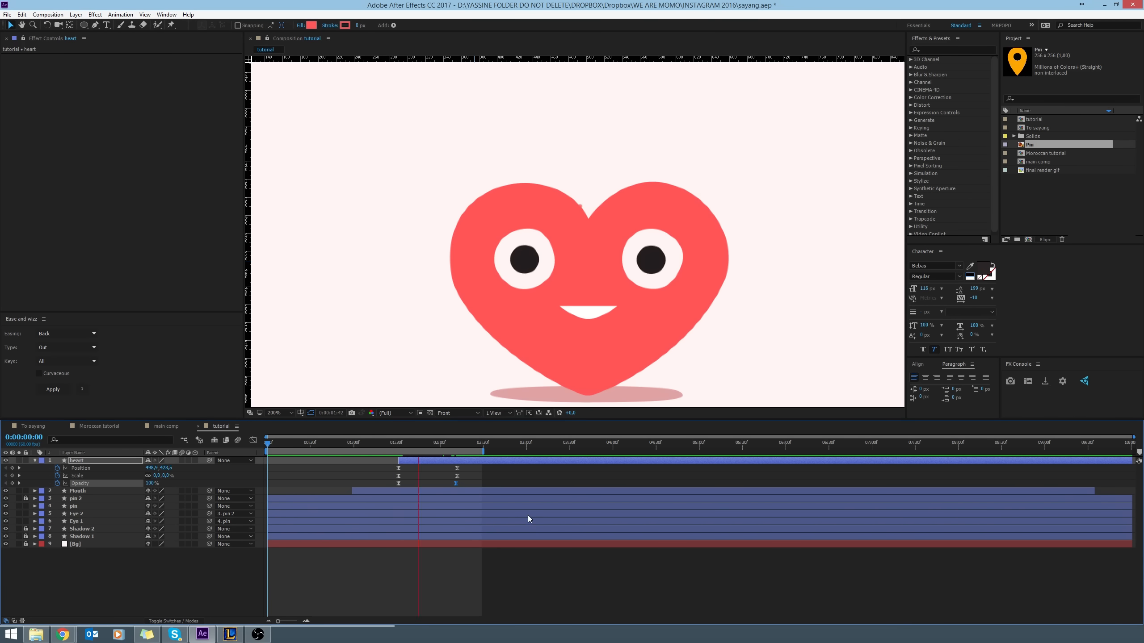
Slide the whole heart layer earlier so it starts just before 0:00:01:00, and preview from the beginning.
drag(423, 461, 367, 463)
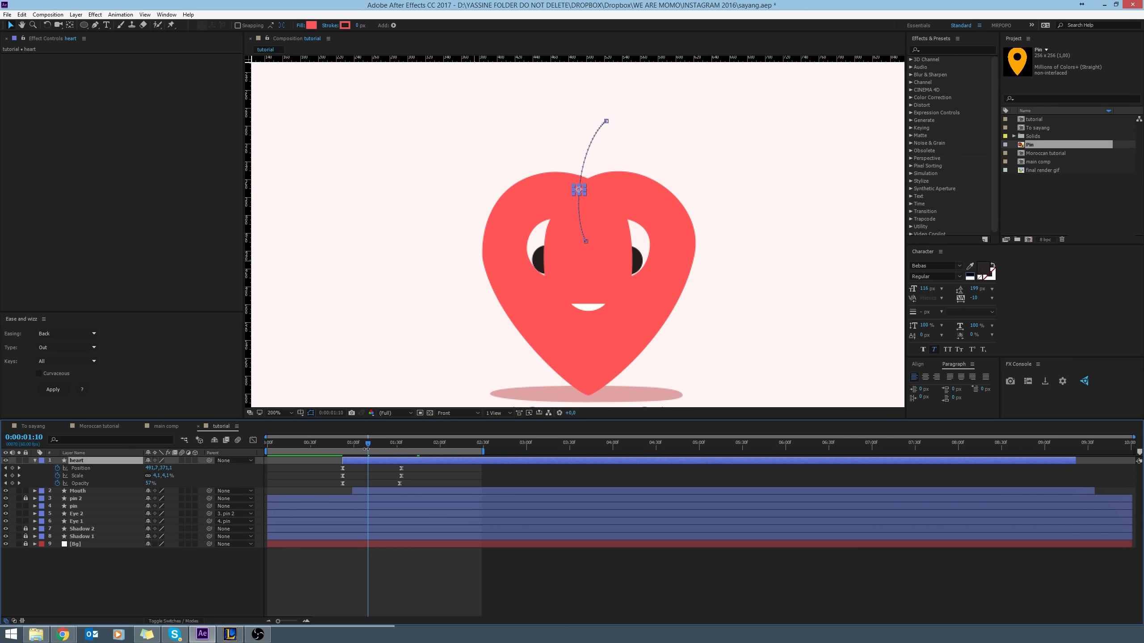
key(Home)
key(space)
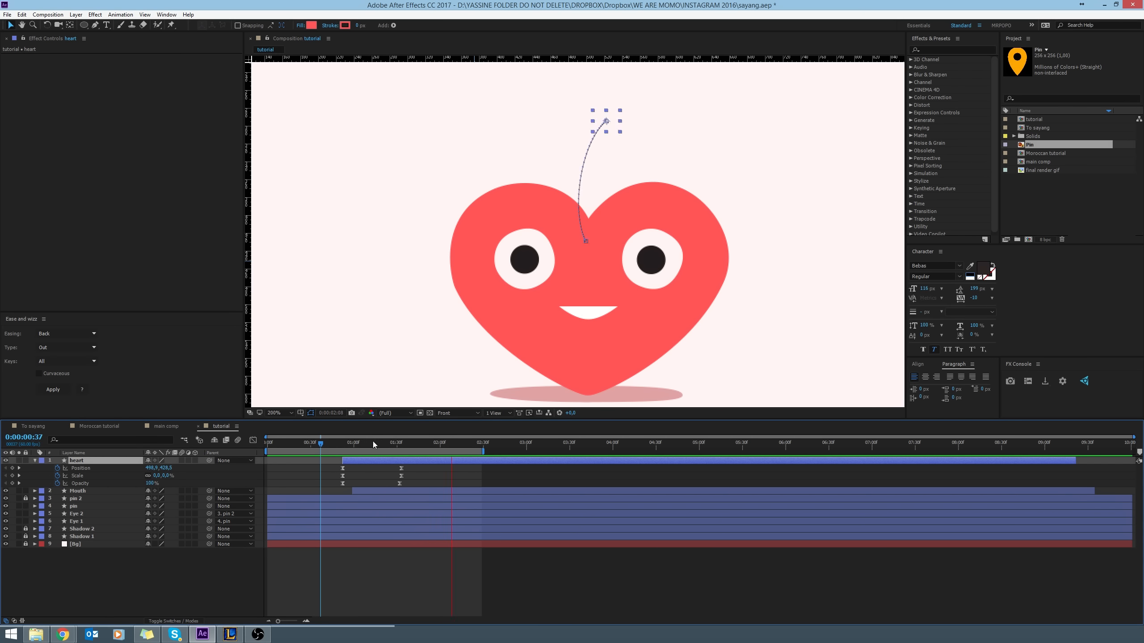
Stretch the small heart's animation by moving its ending keyframes a little later, and play it back.
mouse_move(411, 466)
mouse_down()
mouse_move(398, 482)
mouse_move(419, 474)
mouse_up()
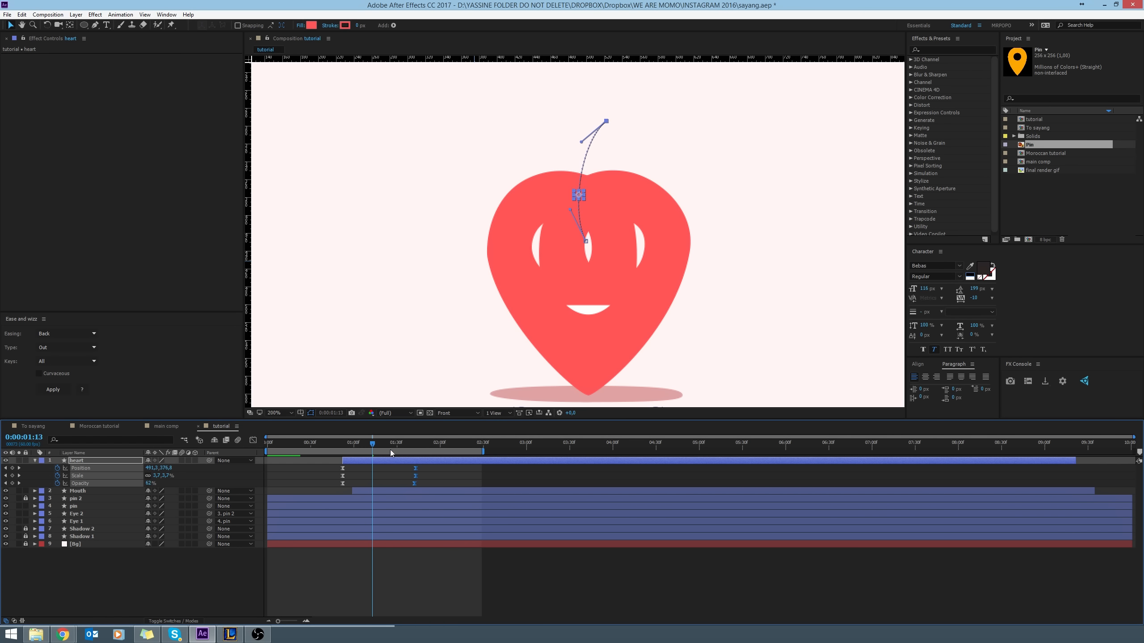
key(space)
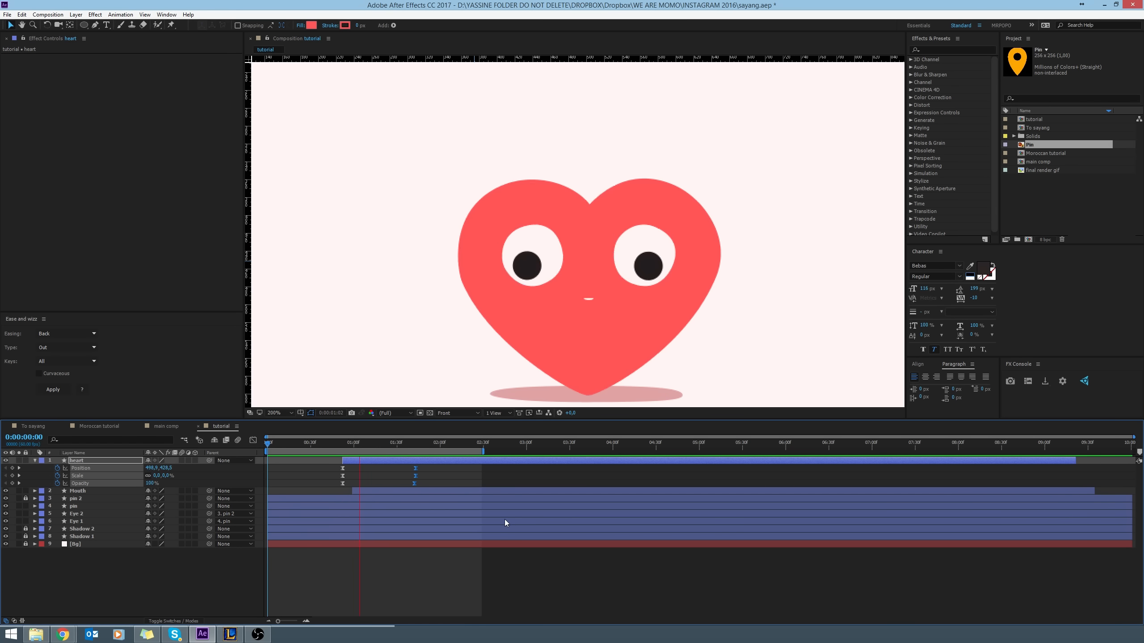
key(space)
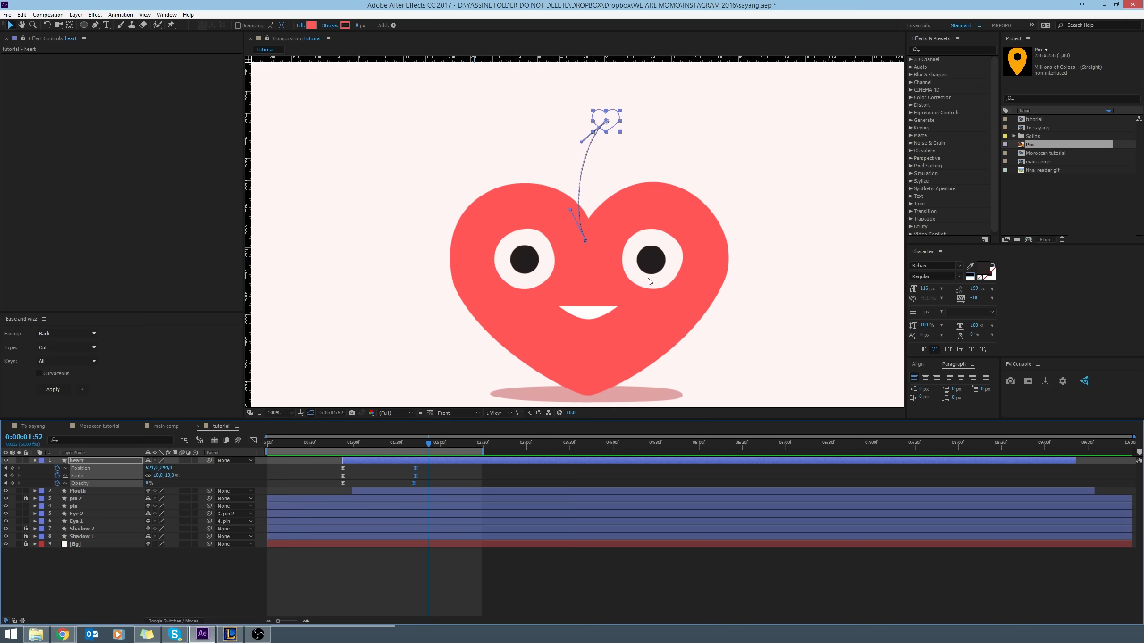
Trim the heart layer's end to 0:00:01:52, duplicate the layer, and offset the copy slightly later with its keyframes shown.
key(comma)
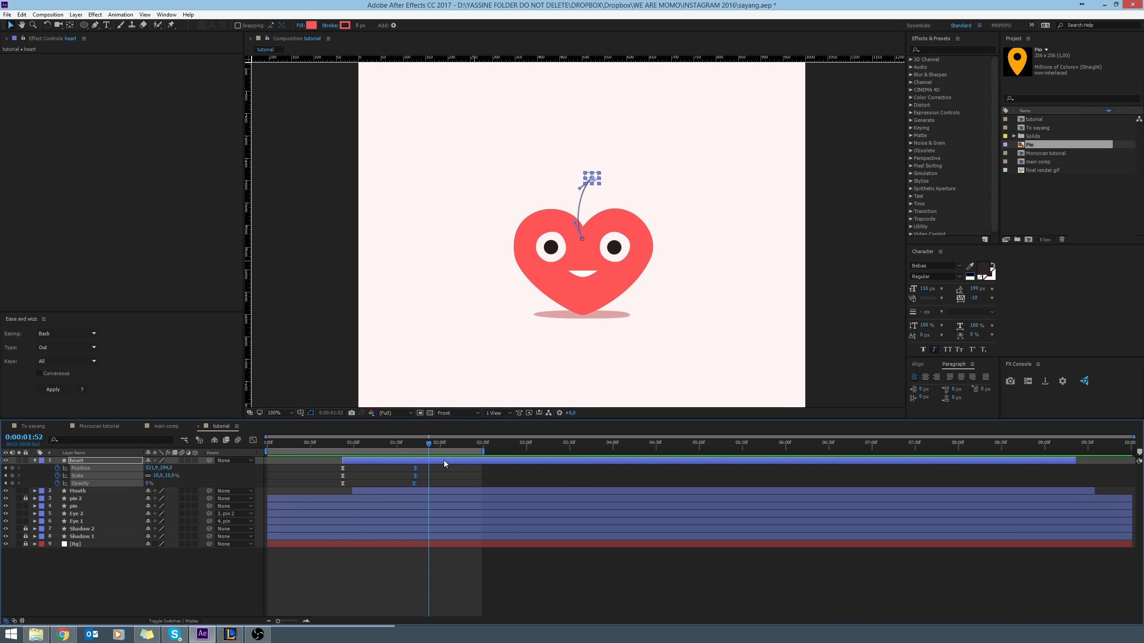
key(alt+bracketright)
key(ctrl+d)
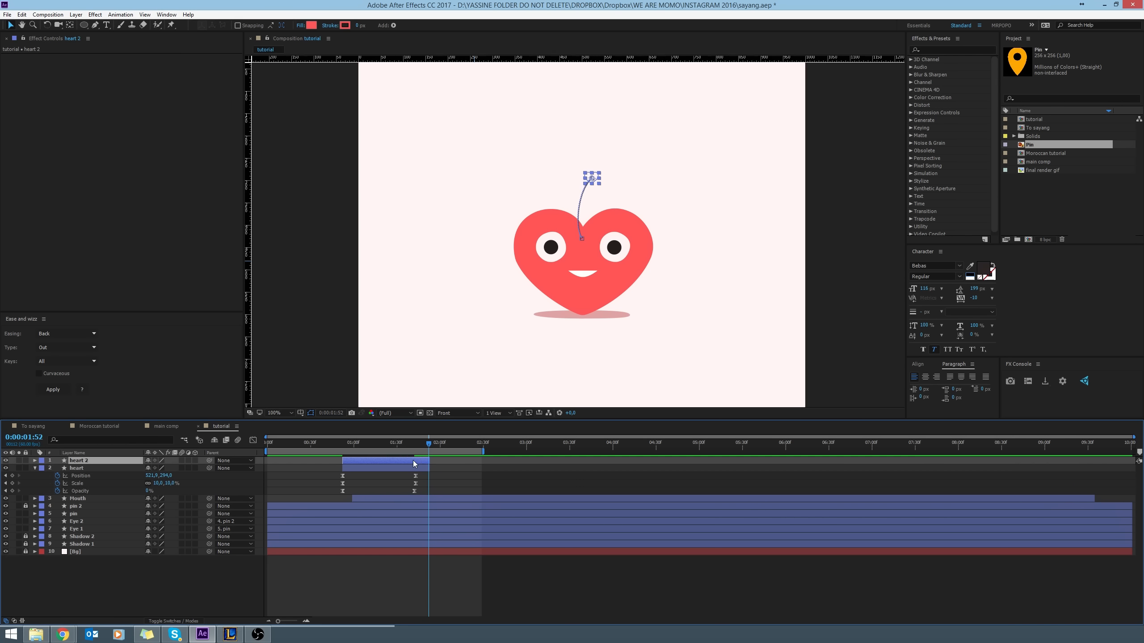
drag(413, 464, 430, 464)
key(u)
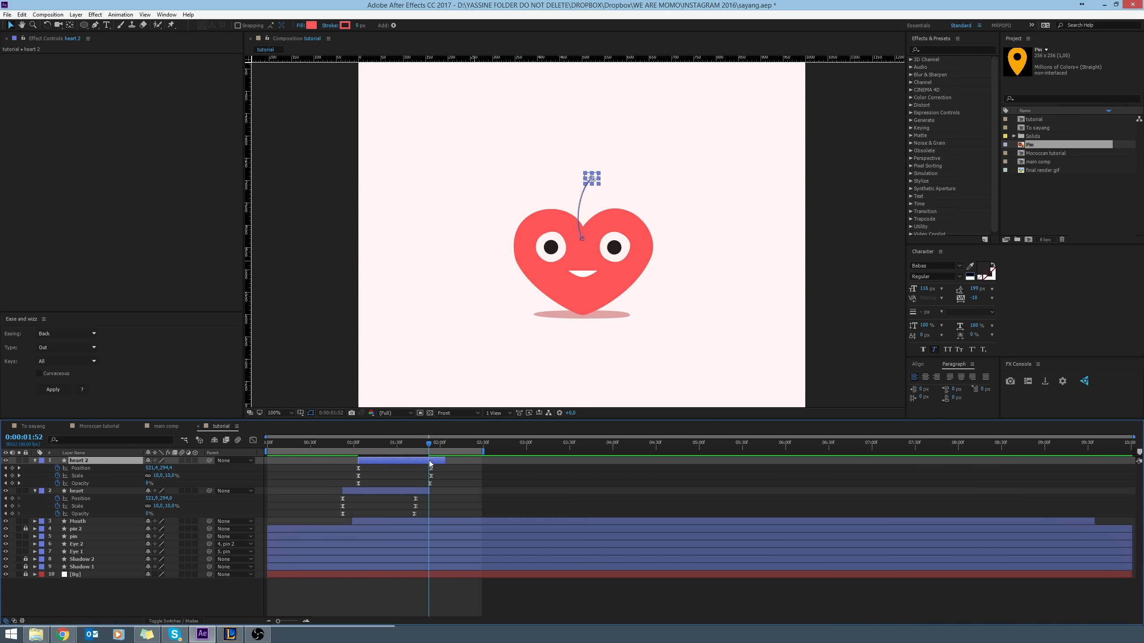
Reshape heart 2's motion path to curve the opposite way, from about 504, 408 to about 462, 334, and preview it.
click(432, 469)
key(Page_Down)
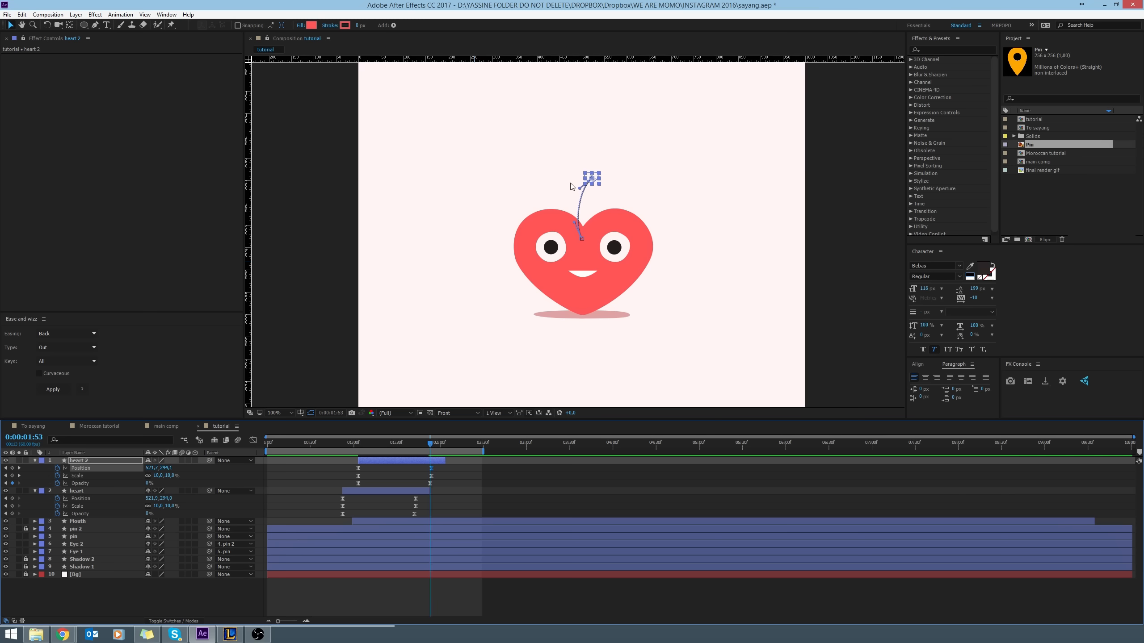
drag(593, 182, 592, 223)
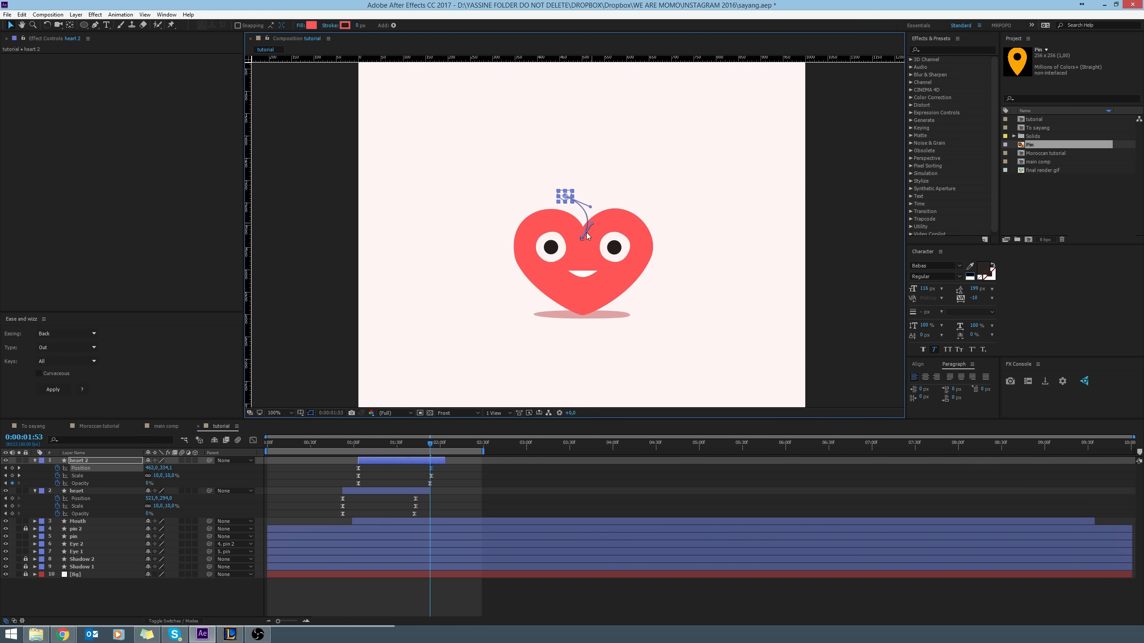
click(582, 229)
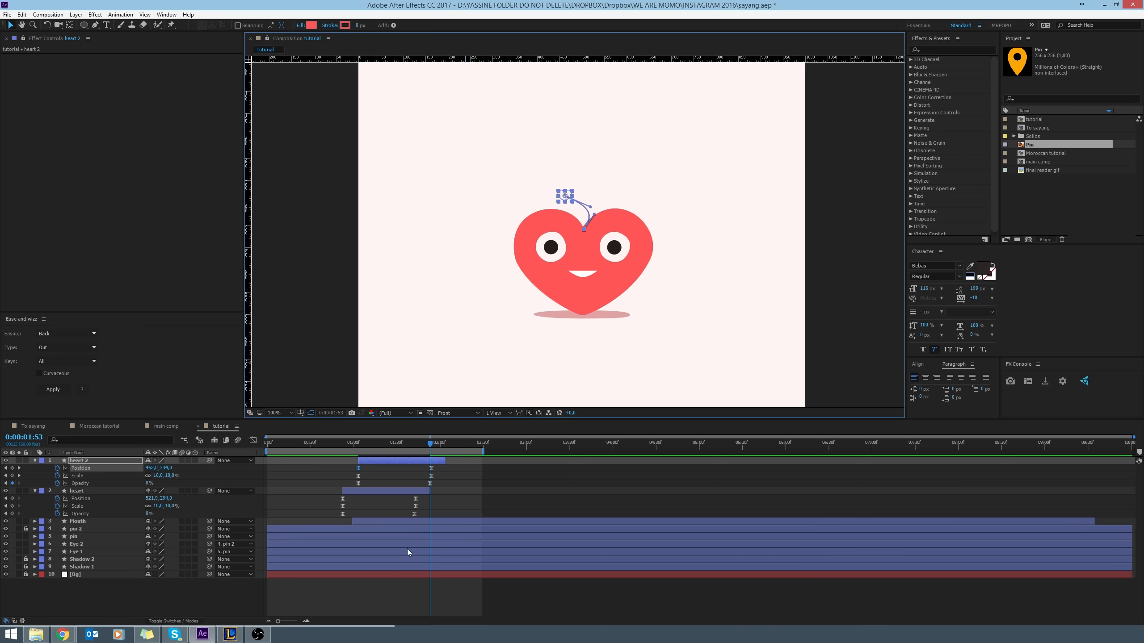
click(275, 444)
key(space)
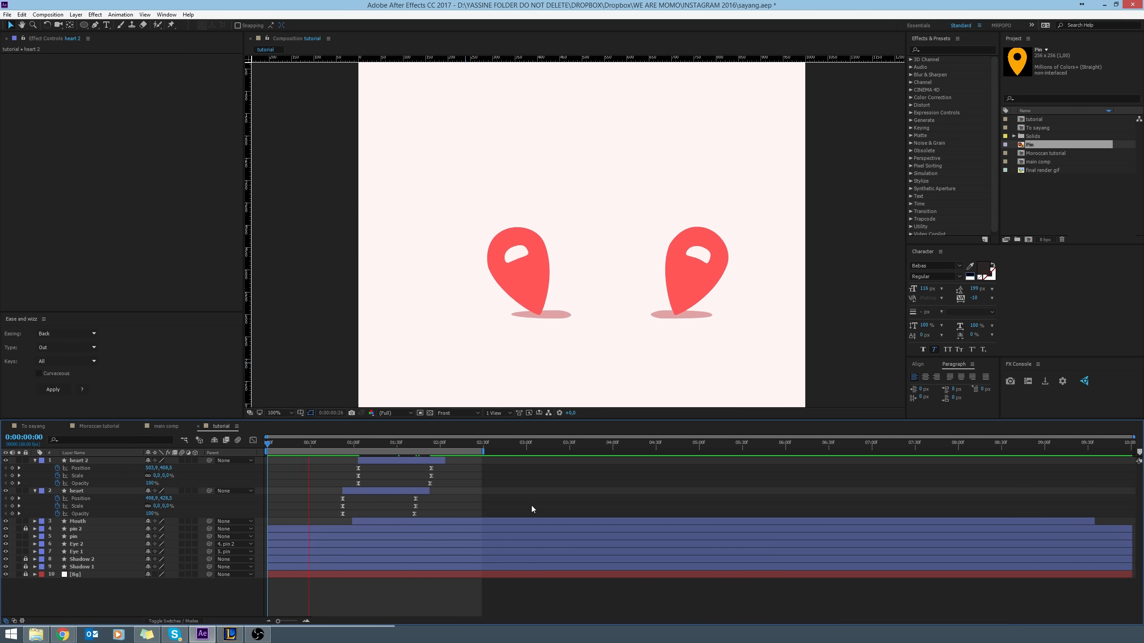
Duplicate the heart and heart 2 layers together, put both copies at the top of the layer stack, and shift them later.
click(419, 445)
click(398, 495)
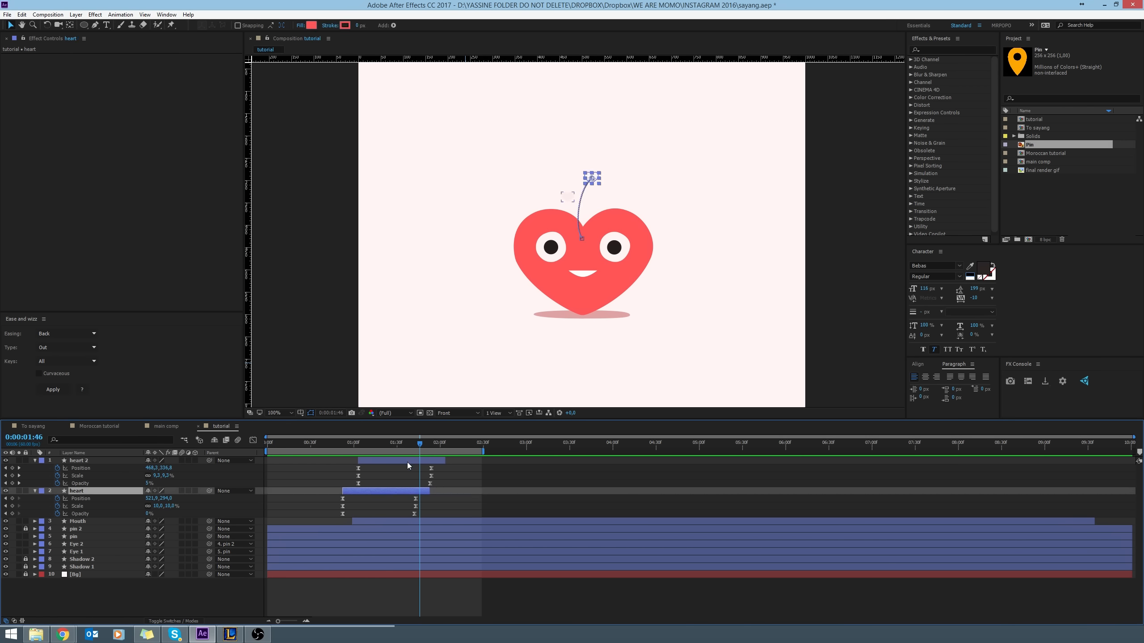
shift+click(407, 462)
key(ctrl+d)
drag(119, 498, 100, 466)
drag(357, 470, 386, 468)
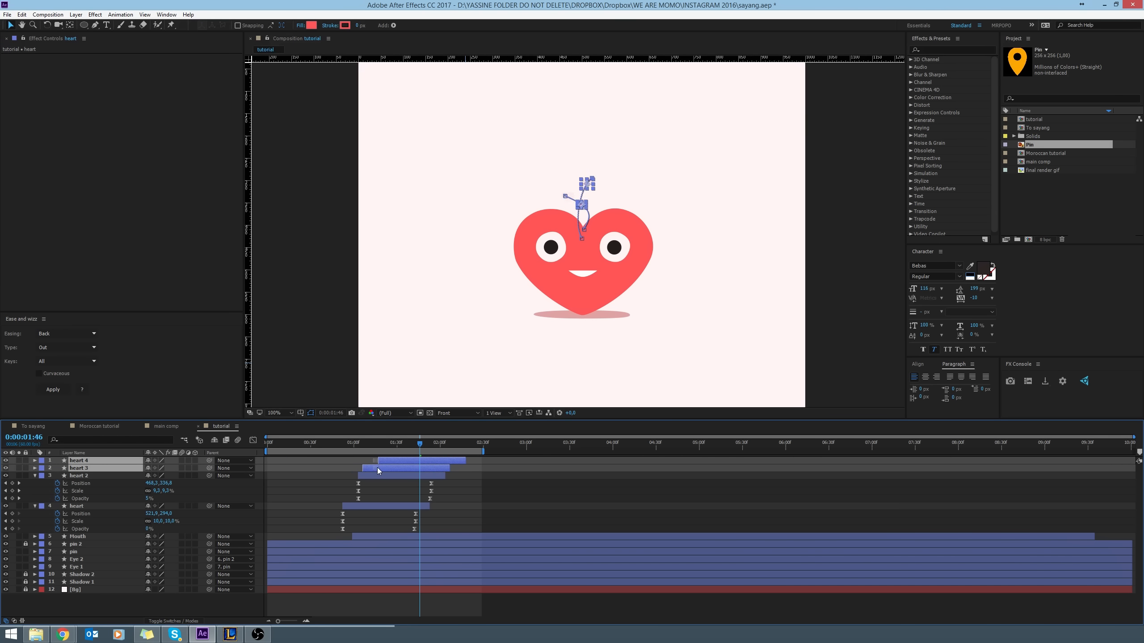
Shift heart 3 and heart 4 later in a staggered order, extend the work area's end to cover them, and preview the animation.
click(487, 485)
drag(454, 460, 505, 451)
click(478, 495)
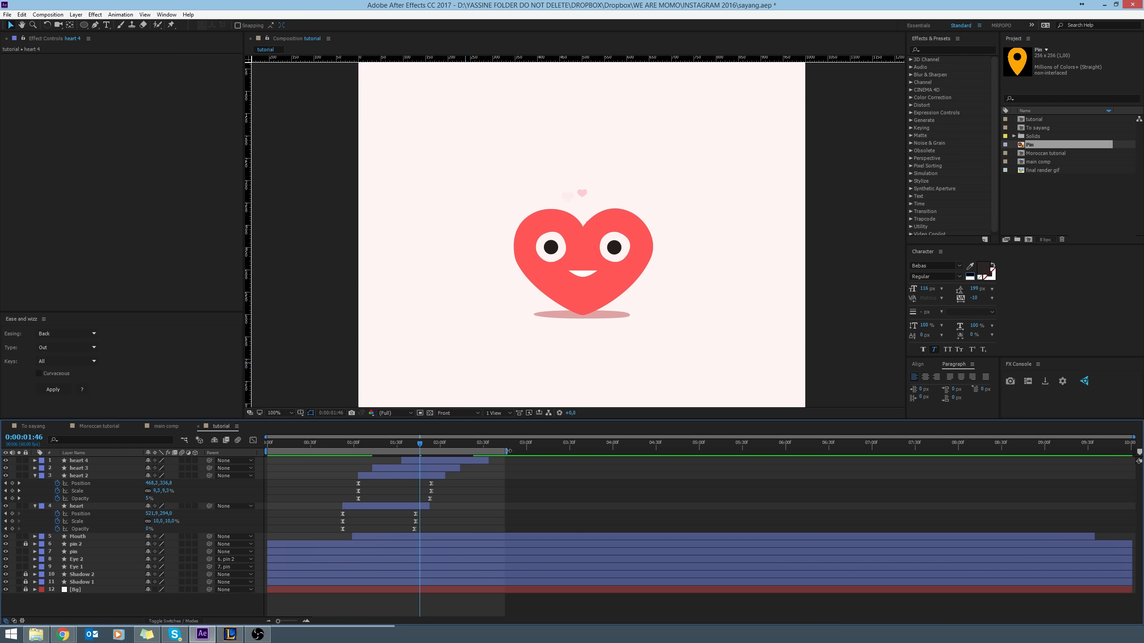
key(space)
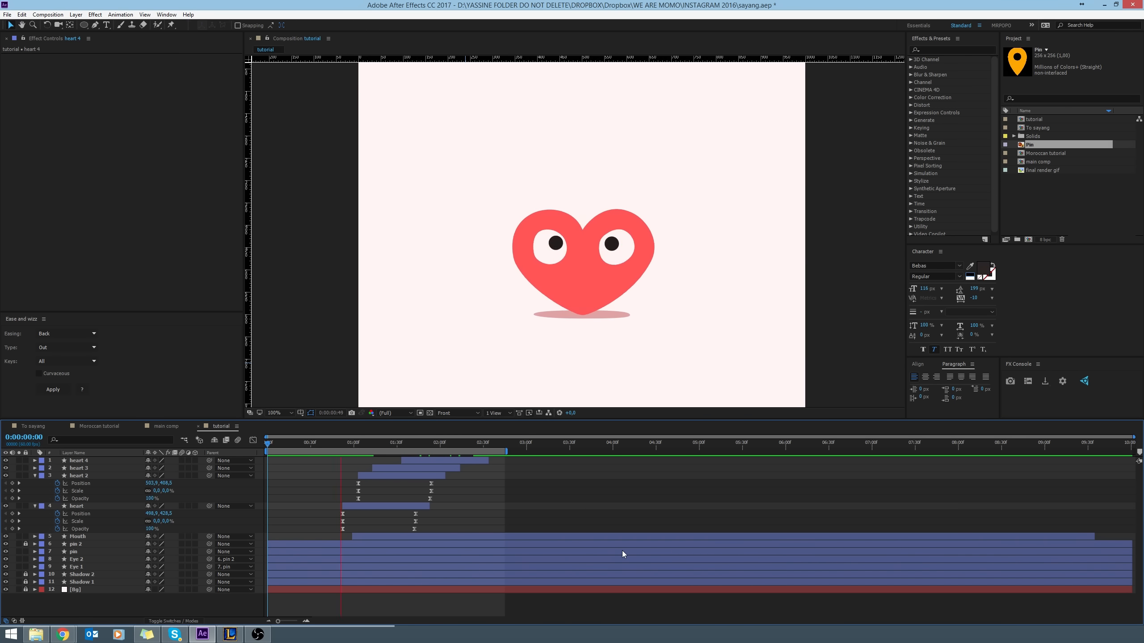
Move the current time to 0:00:02:27, save the project, and collapse the heart 2 and heart layers.
click(479, 443)
key(ctrl+s)
click(36, 476)
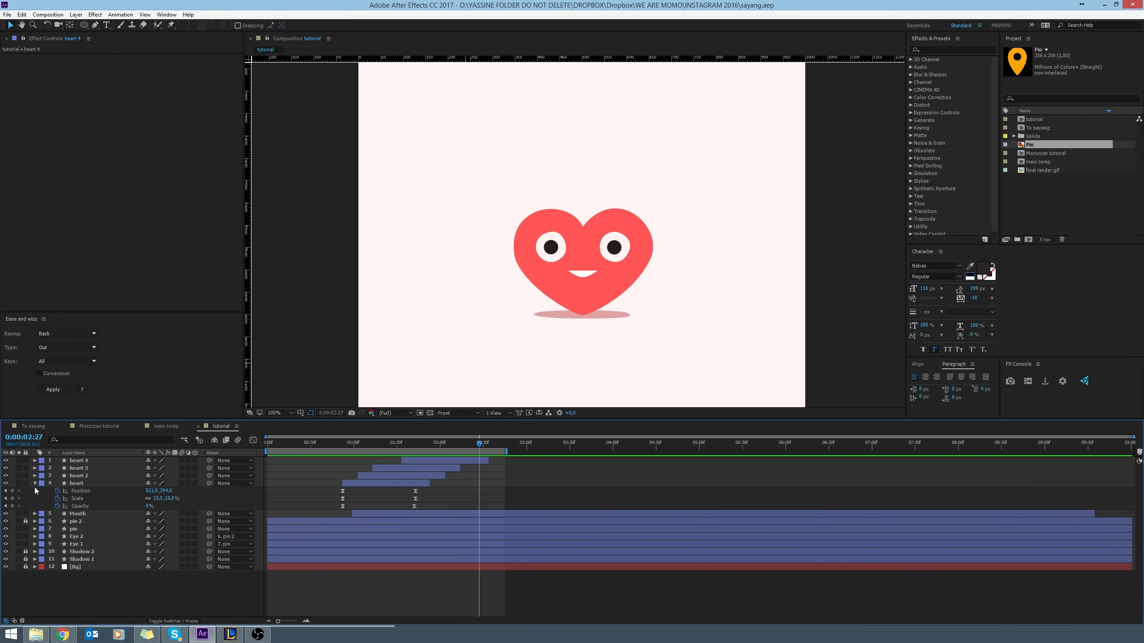
click(35, 484)
Set up the Pen tool with no fill and a 5 px stroke for new shapes.
click(95, 25)
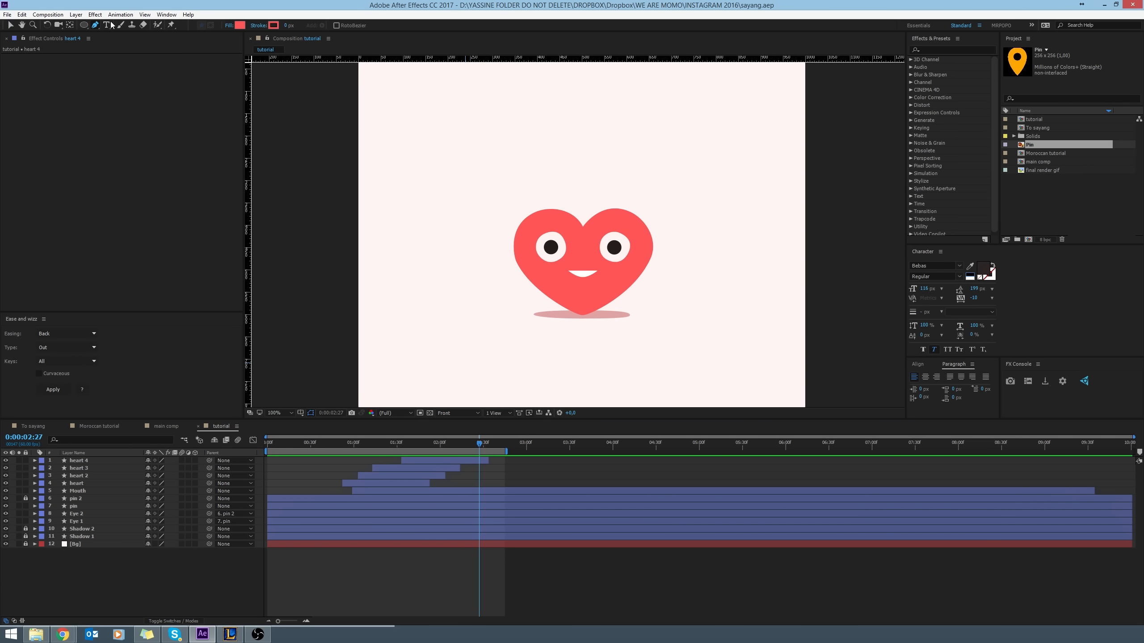
click(228, 25)
click(523, 170)
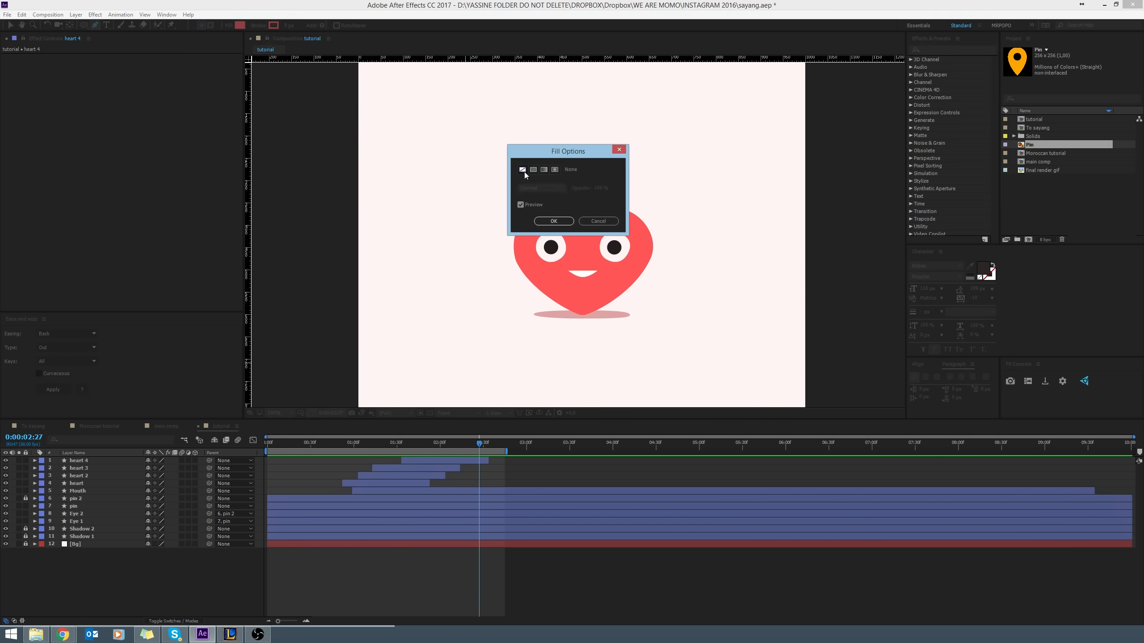
key(Return)
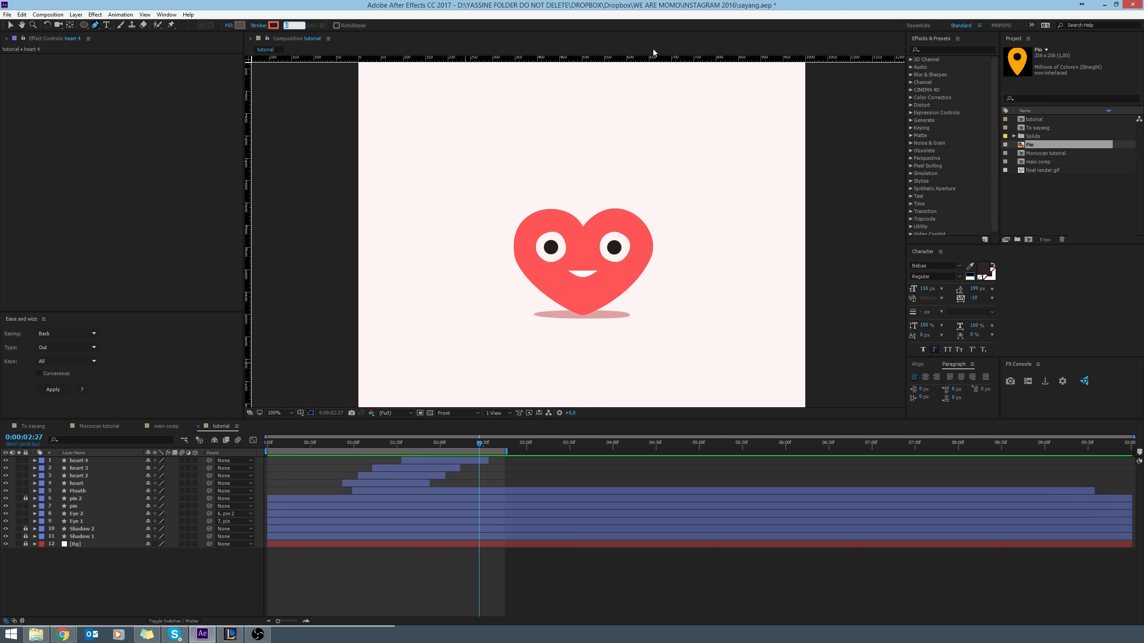
text(5)
key(Return)
Draw a small plus sign above the big heart from two crossing lines and extend the vertical line slightly upward.
key(period)
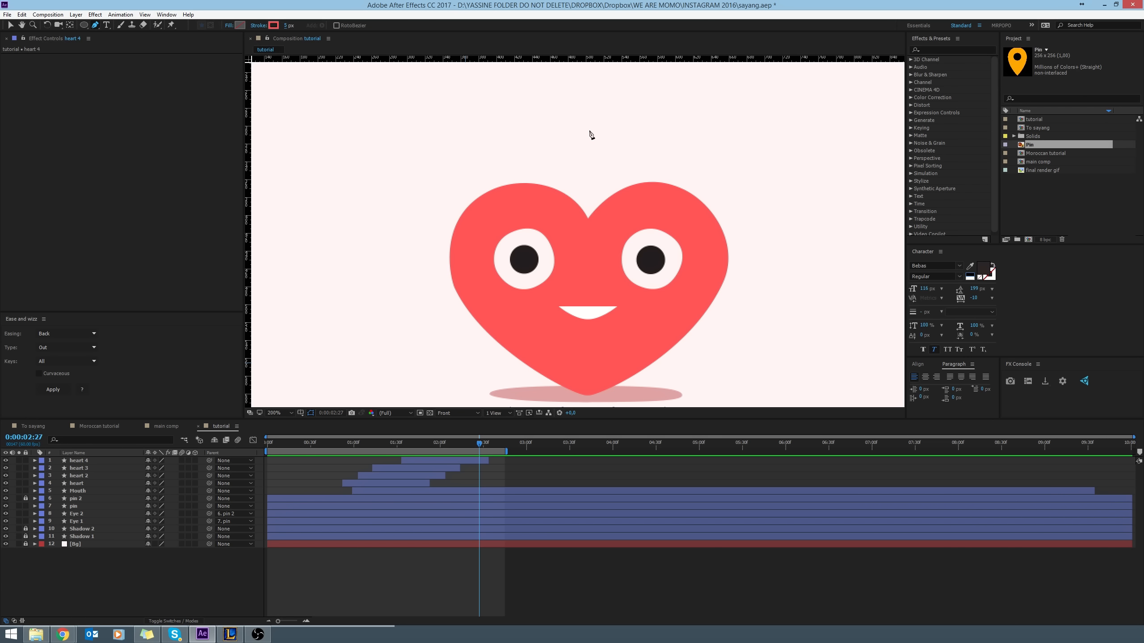
click(591, 127)
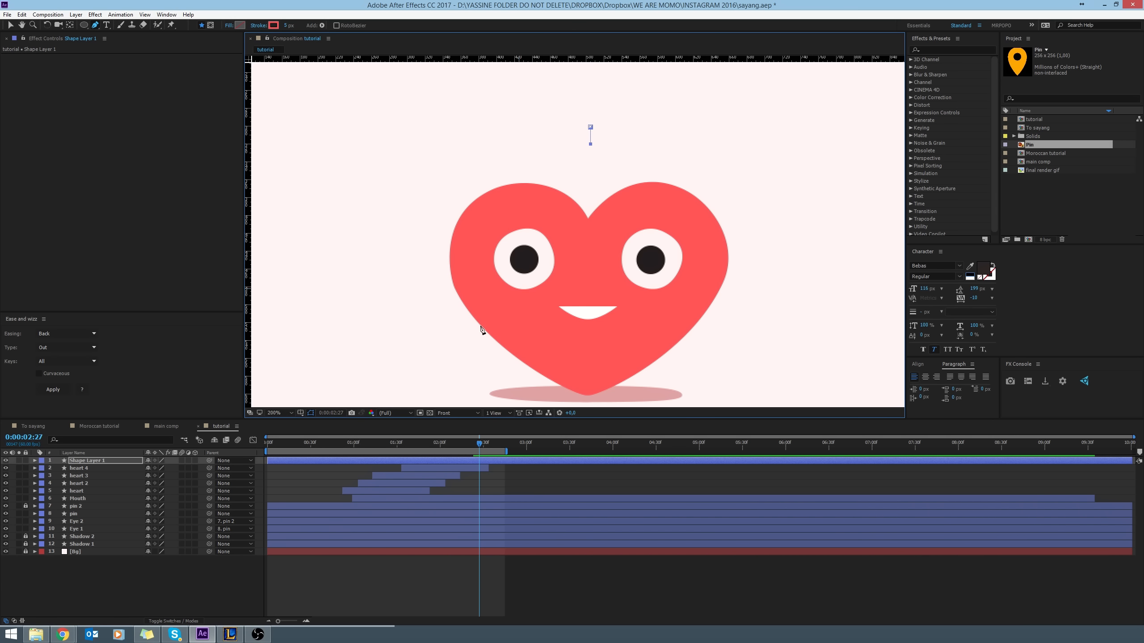
key(period)
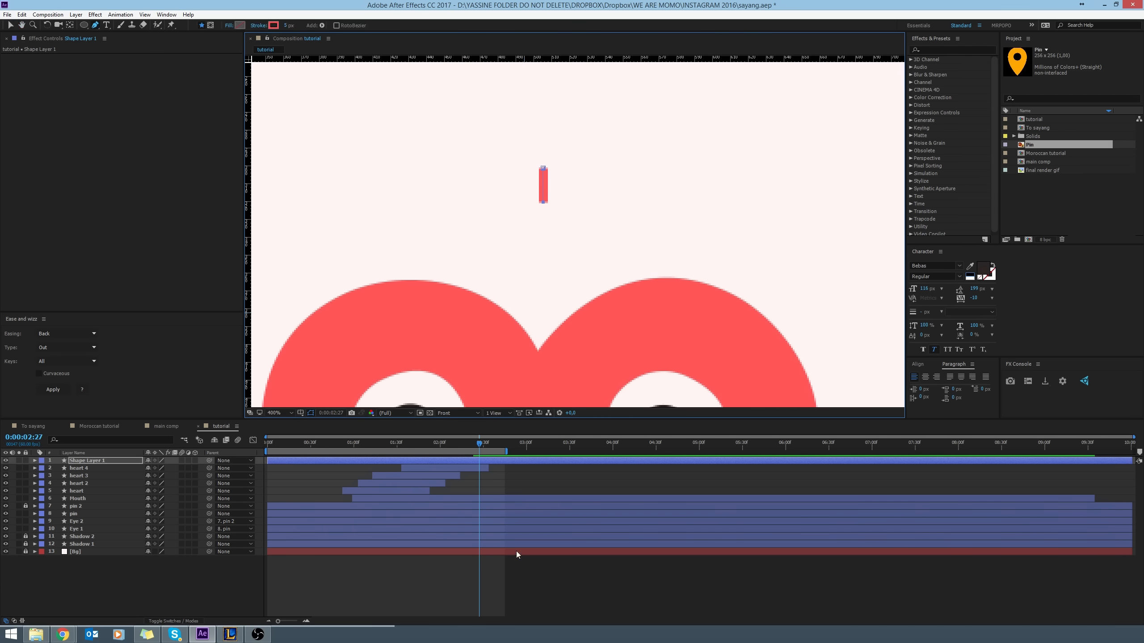
click(514, 474)
click(500, 462)
key(v)
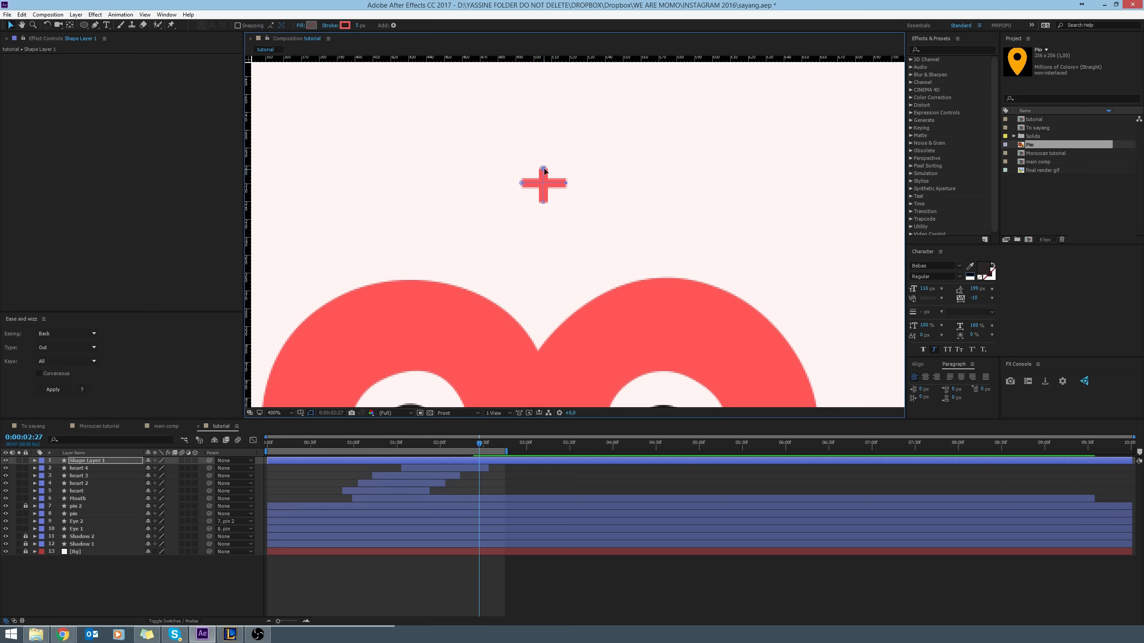
drag(544, 169, 545, 164)
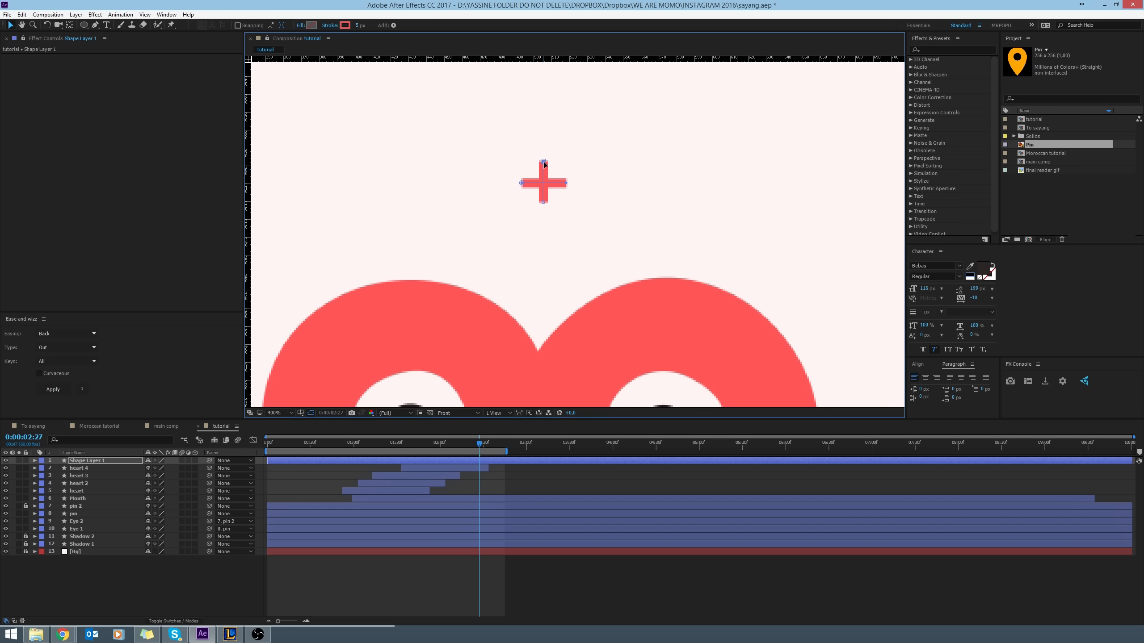
Rename the new shape layer to "+".
click(104, 460)
key(Return)
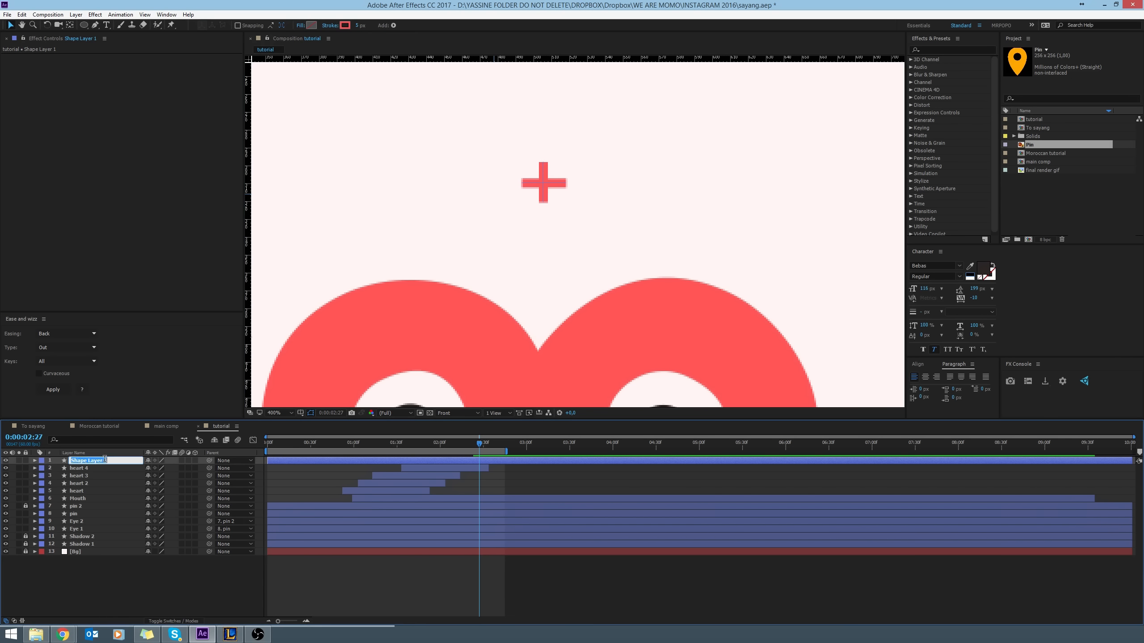
text(+)
key(Return)
Examine the floating crosses above the heart in the To sayang composition around 0:00:01:11, and return to the tutorial composition.
click(33, 427)
click(629, 442)
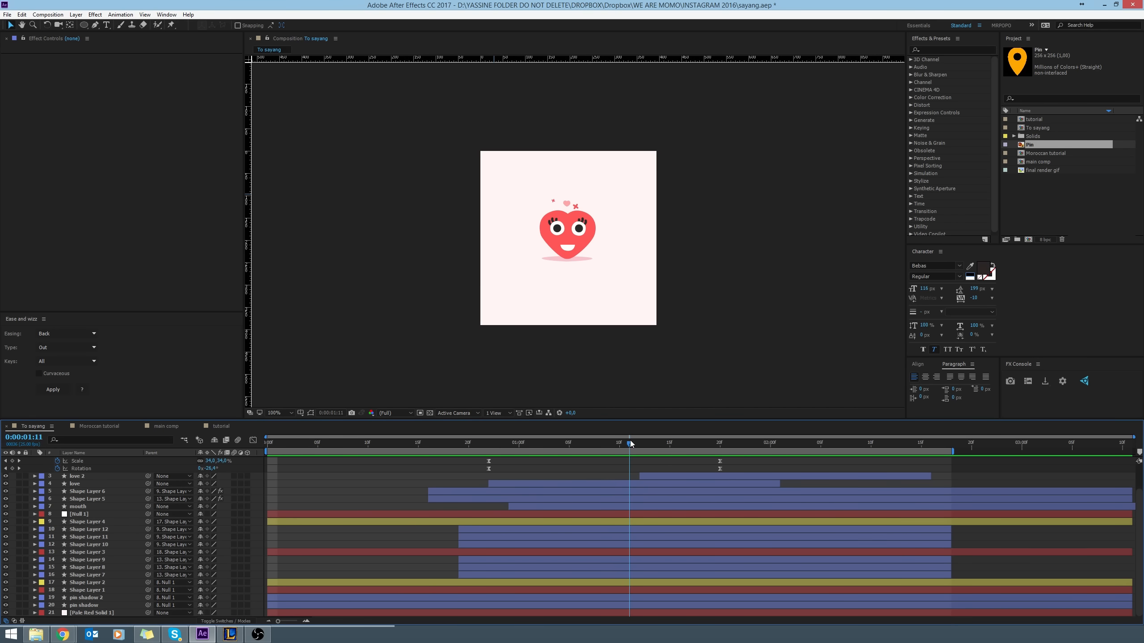
key(period)
scroll(574, 189, up, 2)
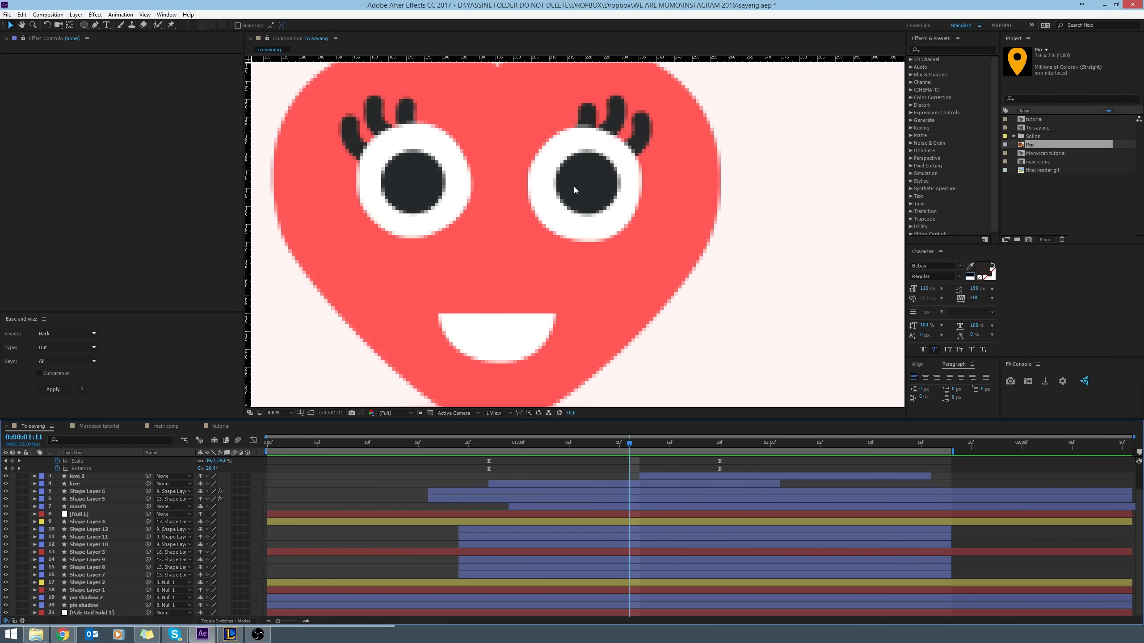
scroll(574, 189, down, 1)
drag(578, 136, 559, 221)
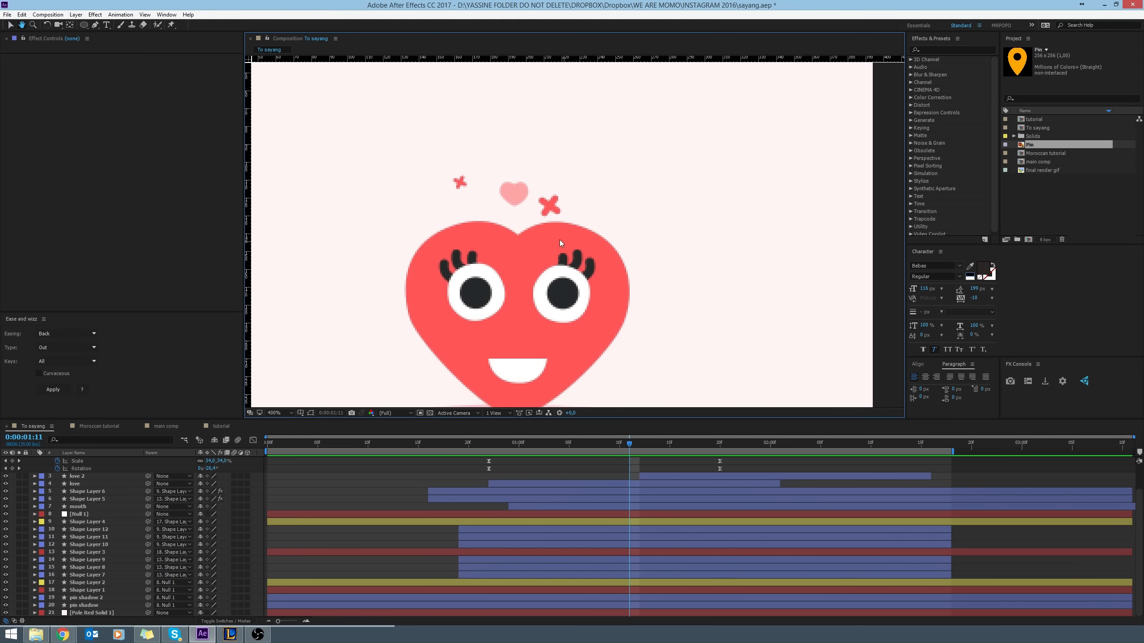
click(231, 428)
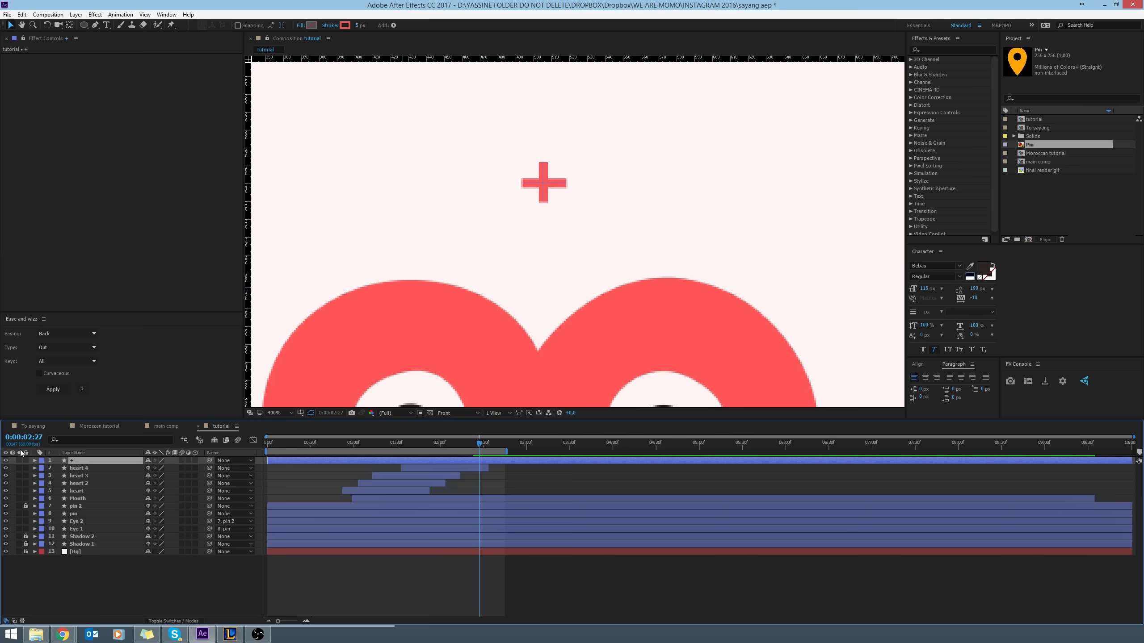
Set the line cap of Shape 2's stroke, the plus sign's horizontal line, to Round Cap.
click(35, 461)
click(43, 469)
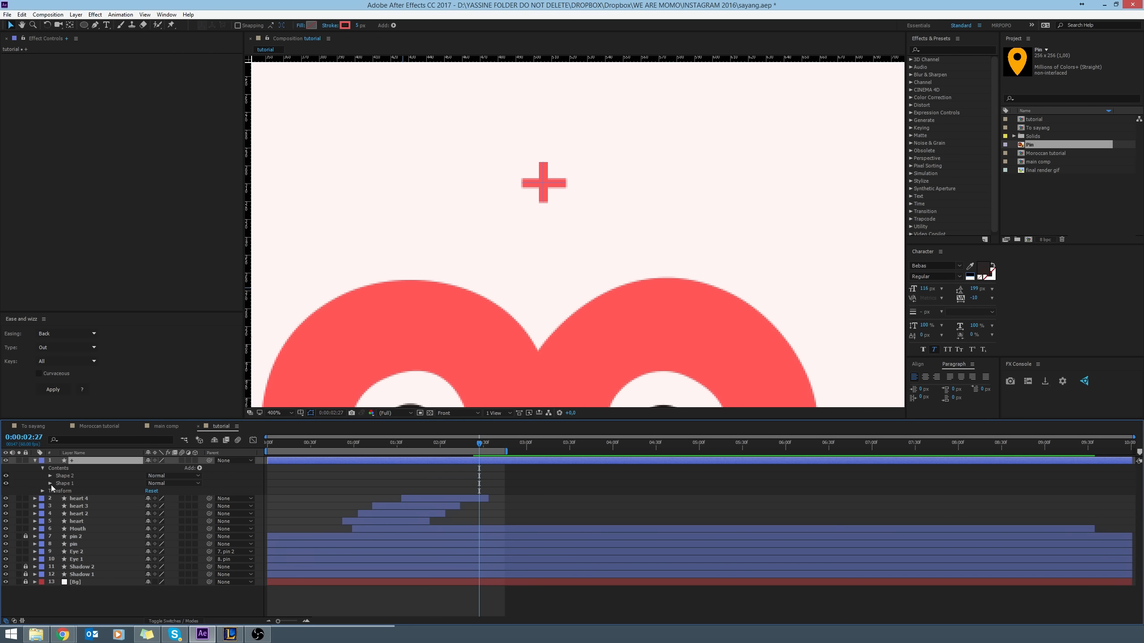
click(51, 476)
click(67, 483)
click(82, 492)
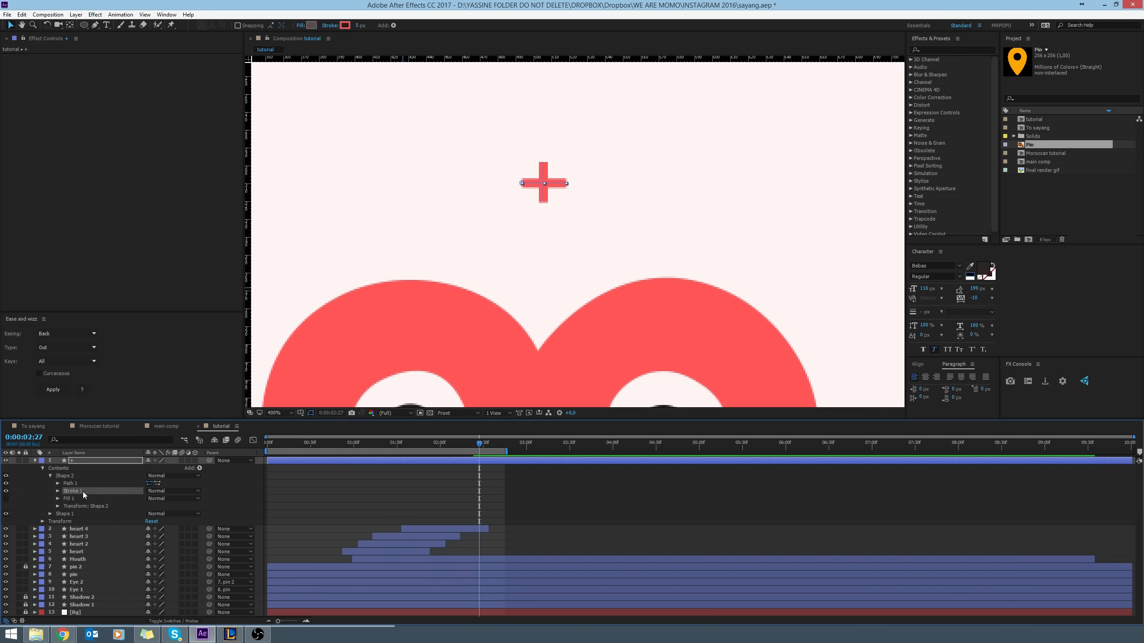
click(58, 490)
click(176, 530)
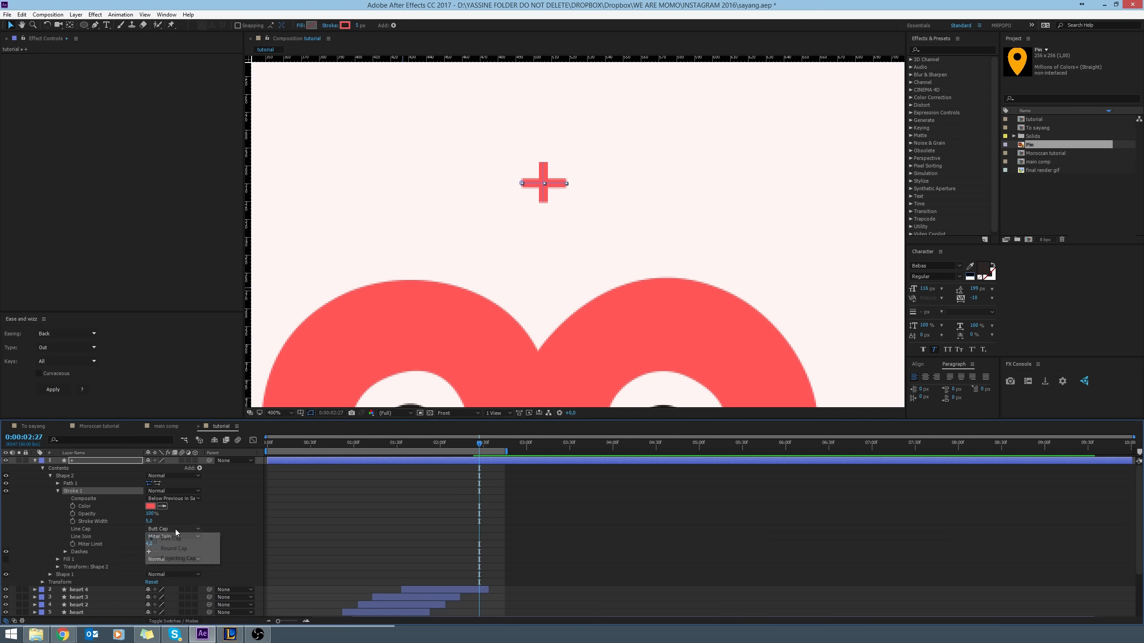
click(175, 549)
click(313, 591)
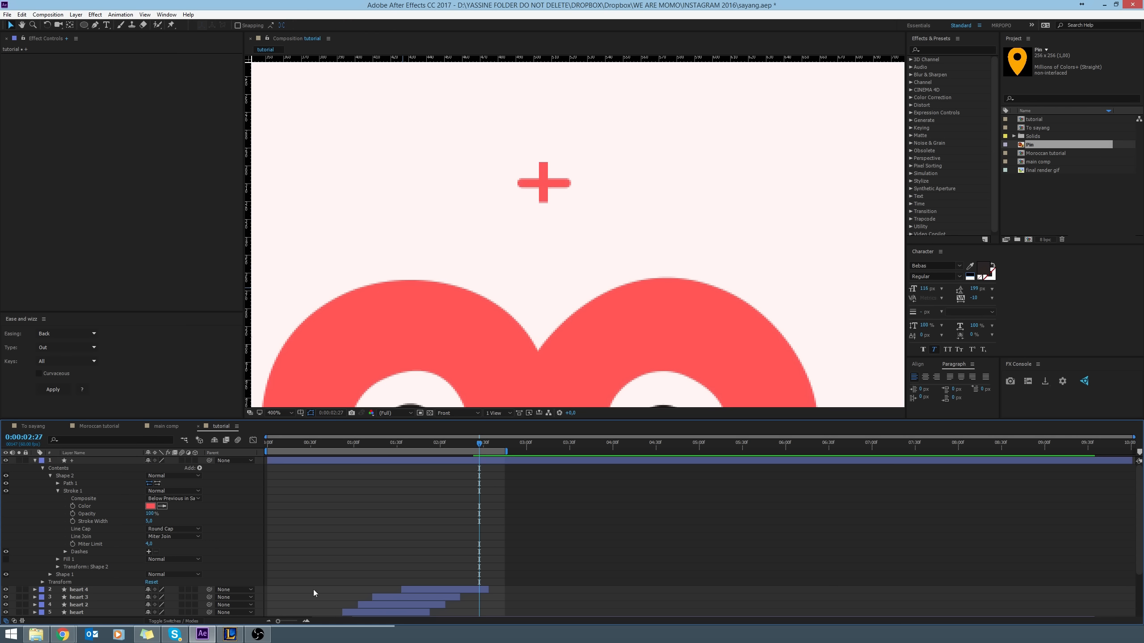
Give Shape 1's stroke, the plus sign's vertical line, a Round Cap and collapse the + layer.
click(56, 491)
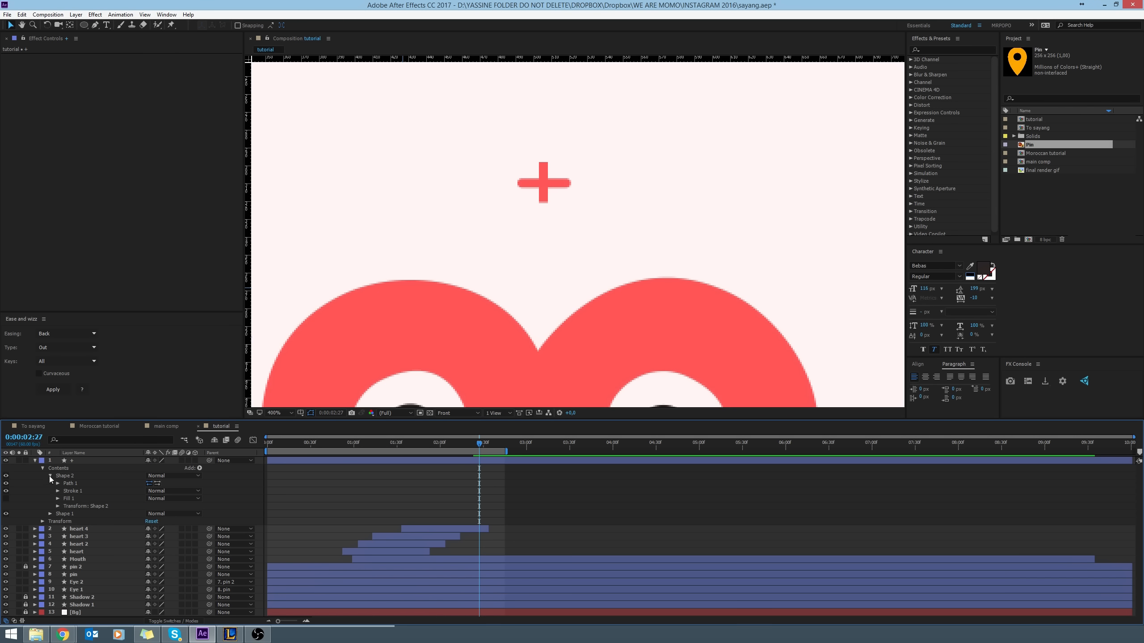
click(49, 476)
click(49, 485)
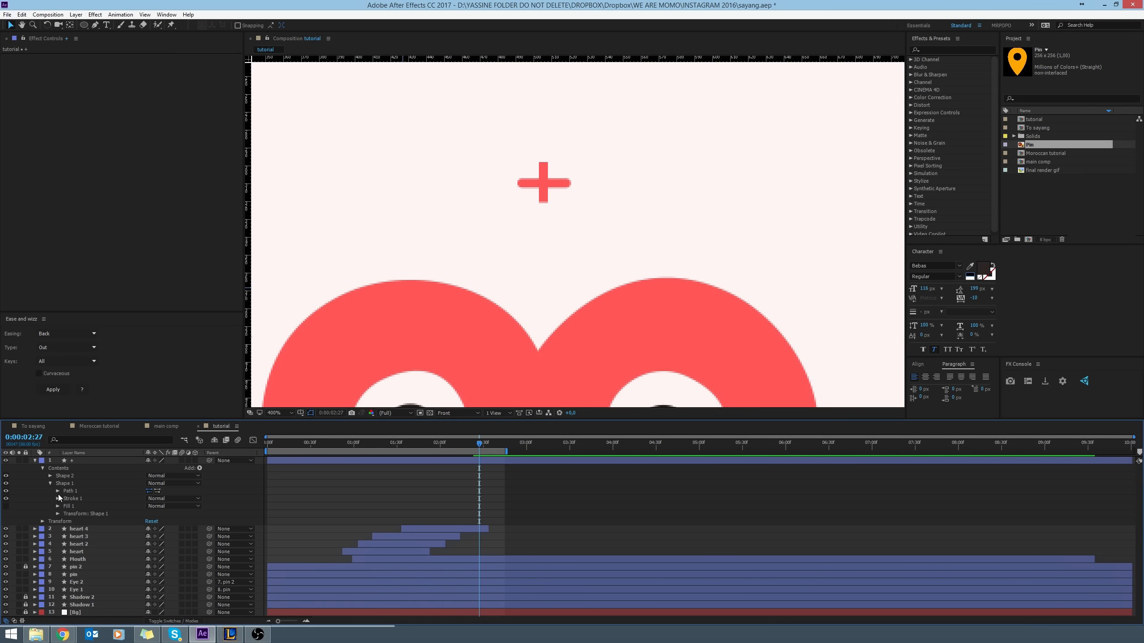
click(58, 498)
click(173, 536)
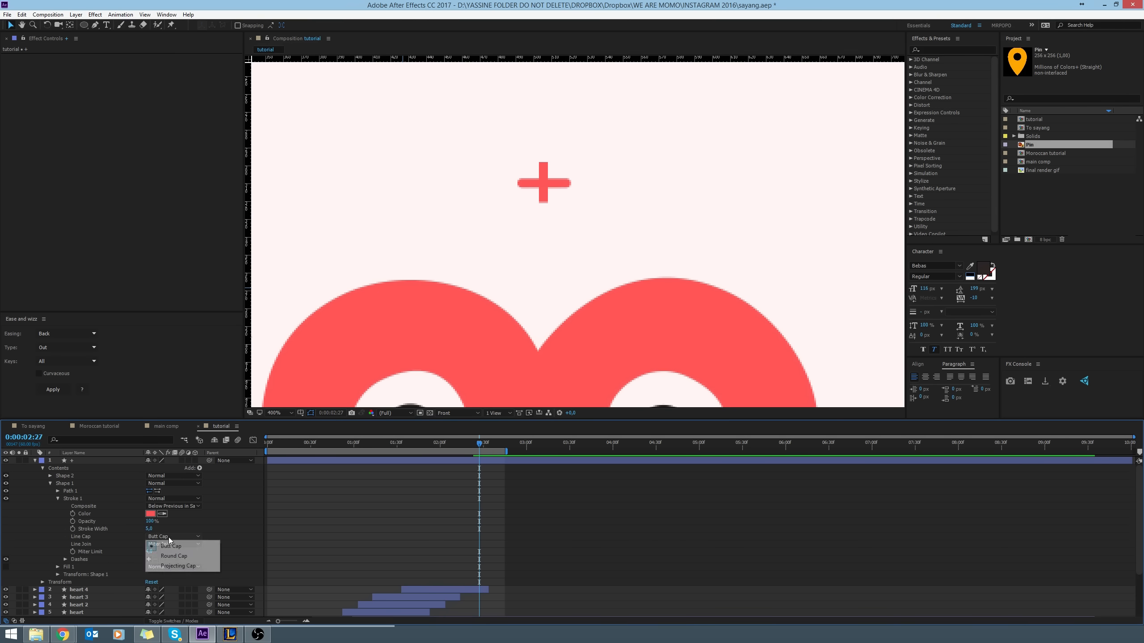
click(189, 556)
click(238, 536)
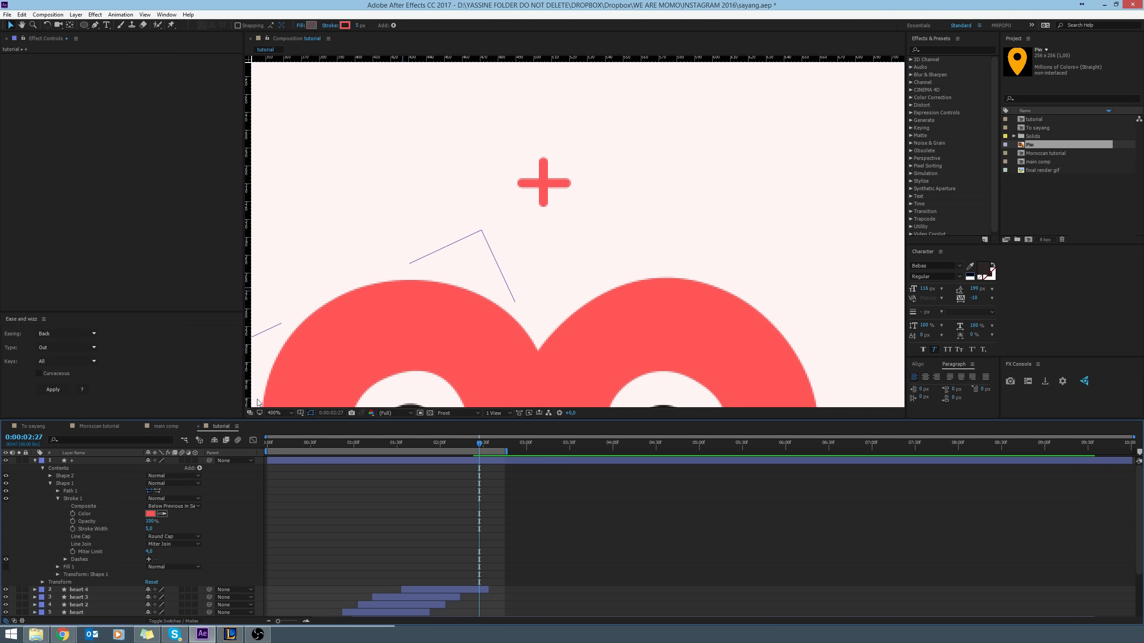
click(35, 461)
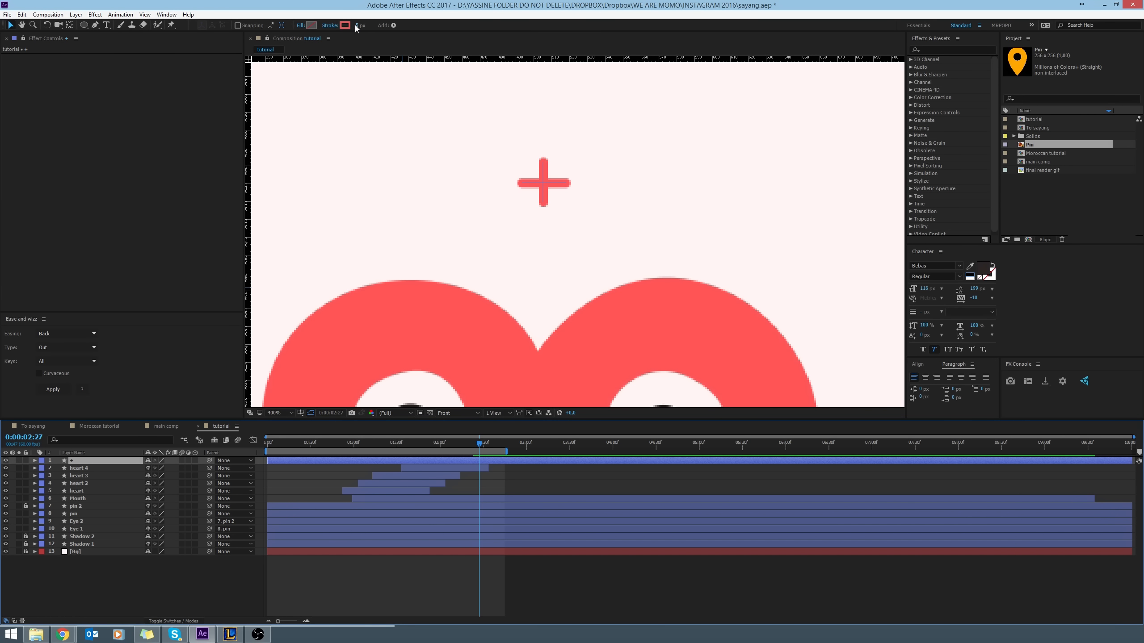
Set the plus sign's stroke width to 6 px.
click(356, 26)
text(6)
key(Return)
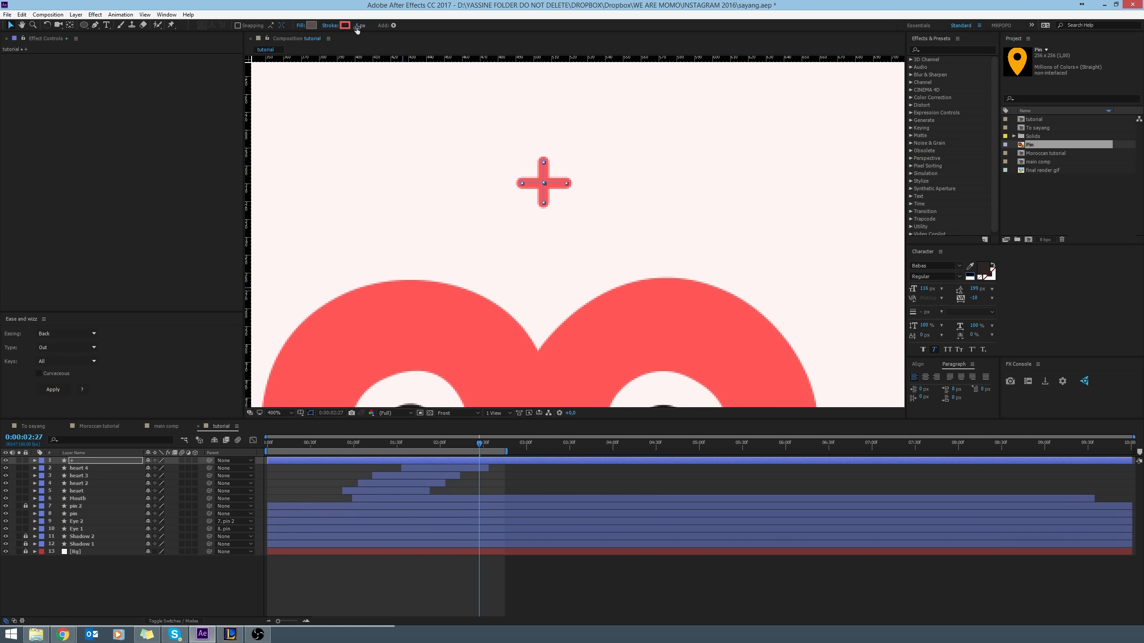
click(481, 569)
Trim the + layer's start to 0:00:00:58 and paste heart 4's position, scale and opacity keyframes onto it there.
click(481, 468)
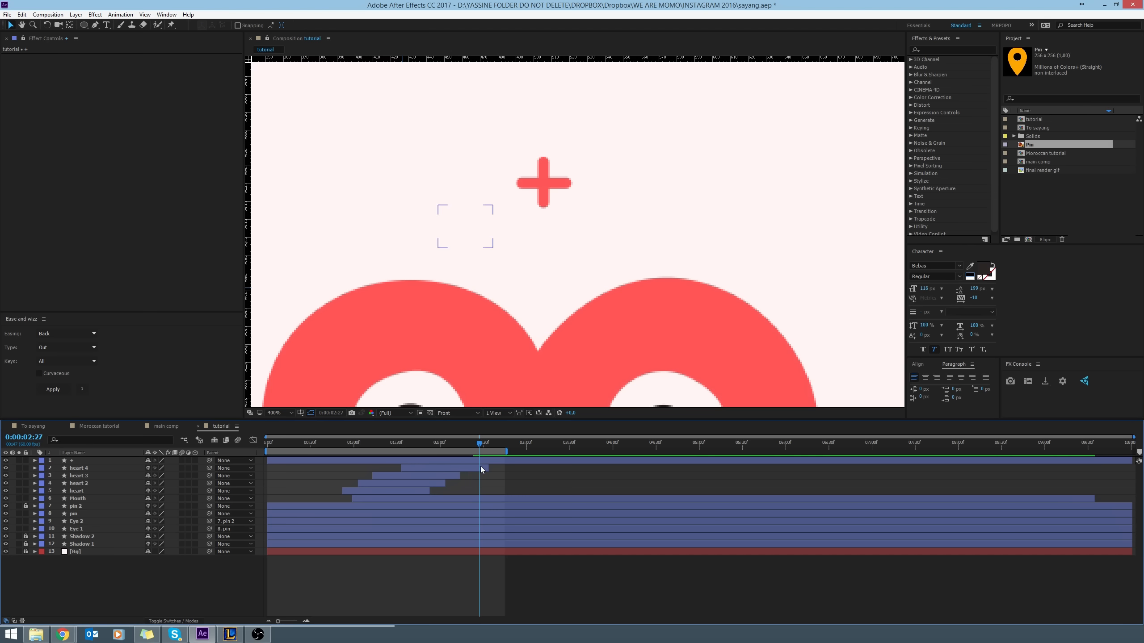
key(u)
drag(493, 477, 388, 495)
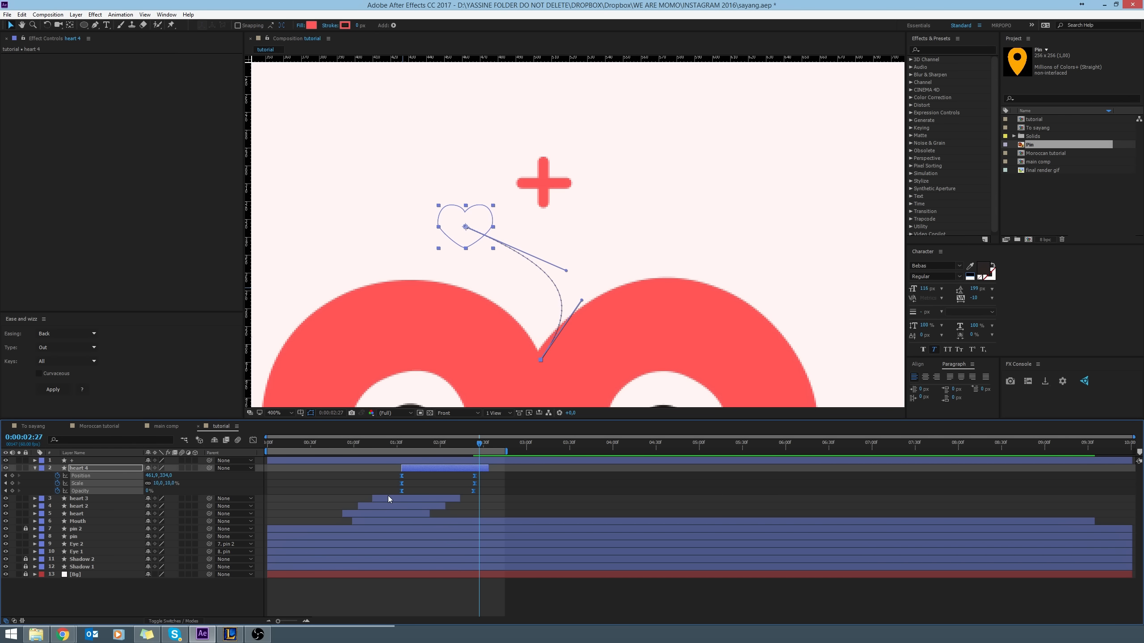
drag(417, 443, 352, 451)
click(358, 460)
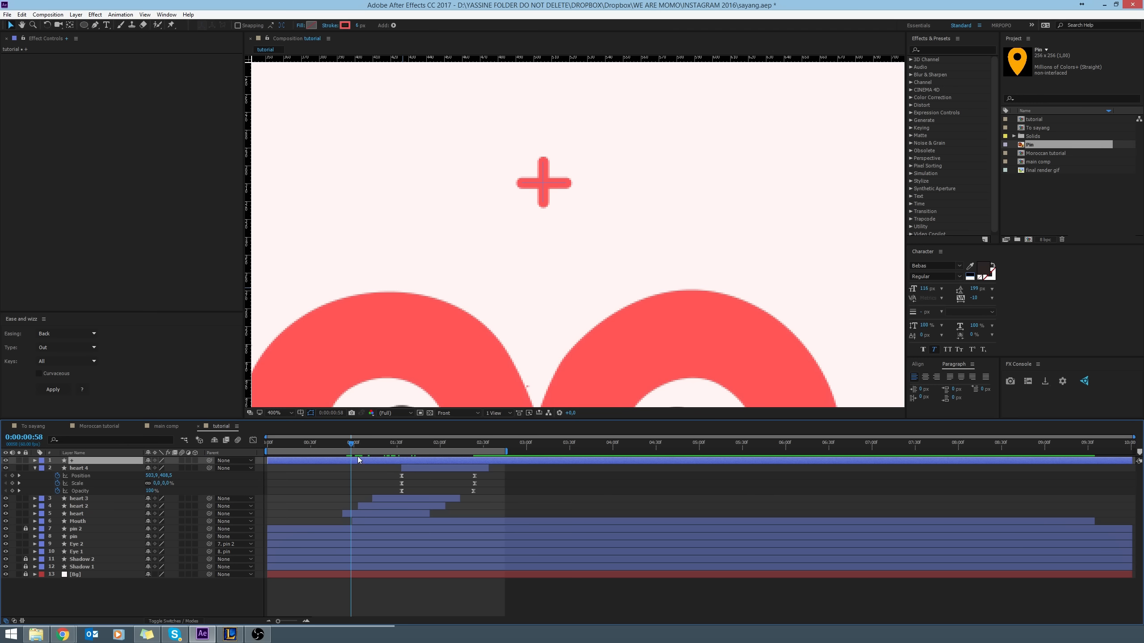
key(alt+bracketleft)
key(ctrl+v)
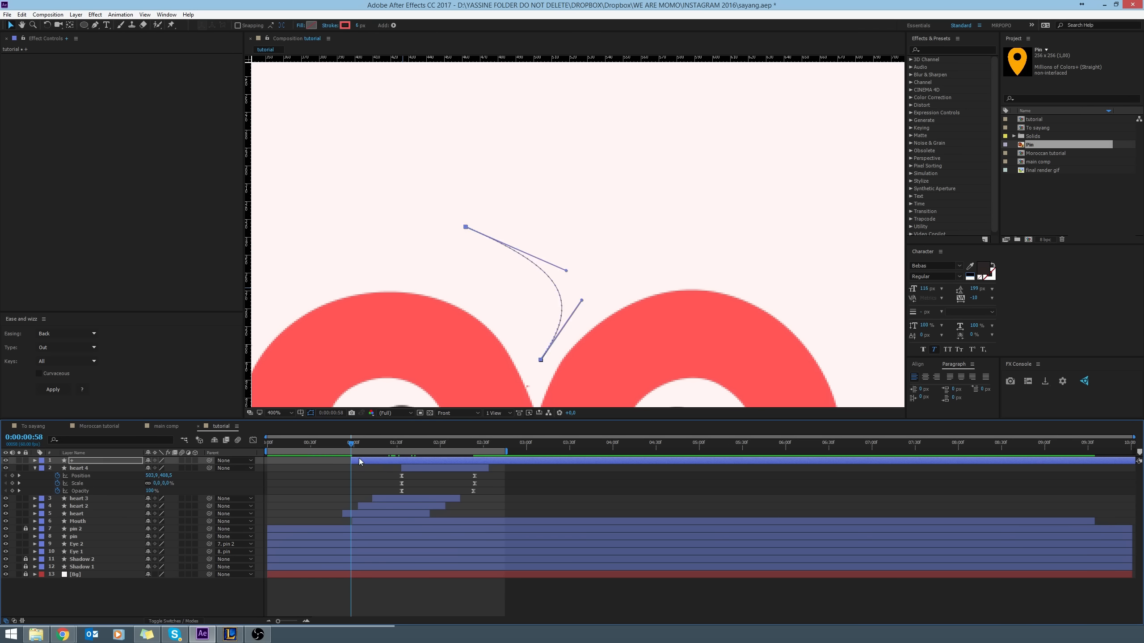
click(34, 491)
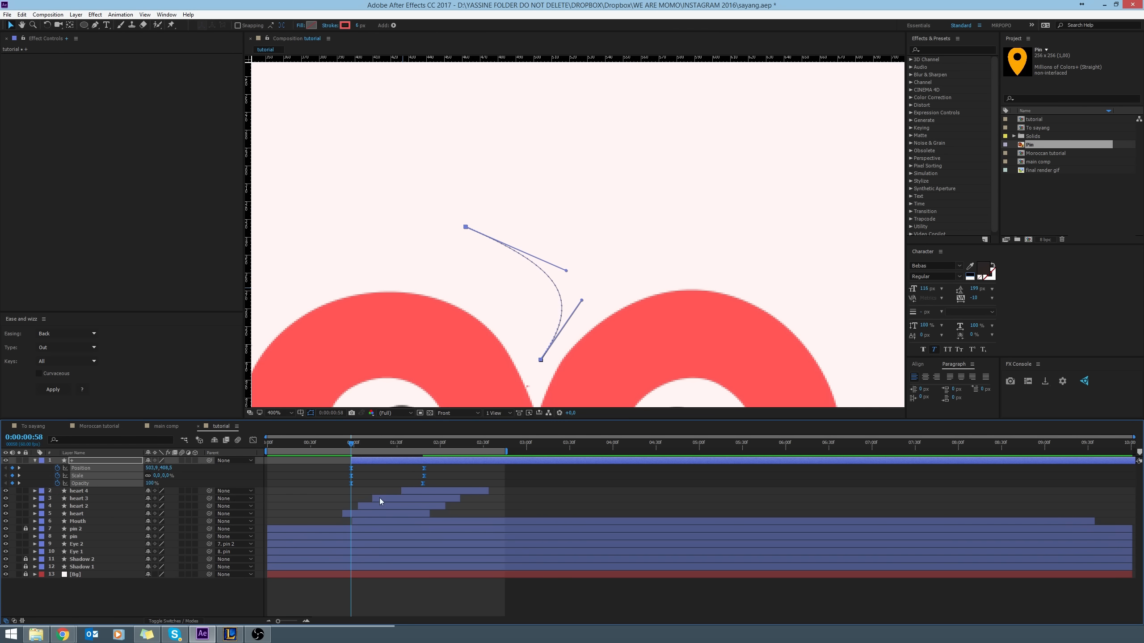
Reshape the + layer's motion path to start lower inside the heart and curve gently up-left to a farther end point.
click(468, 472)
click(352, 483)
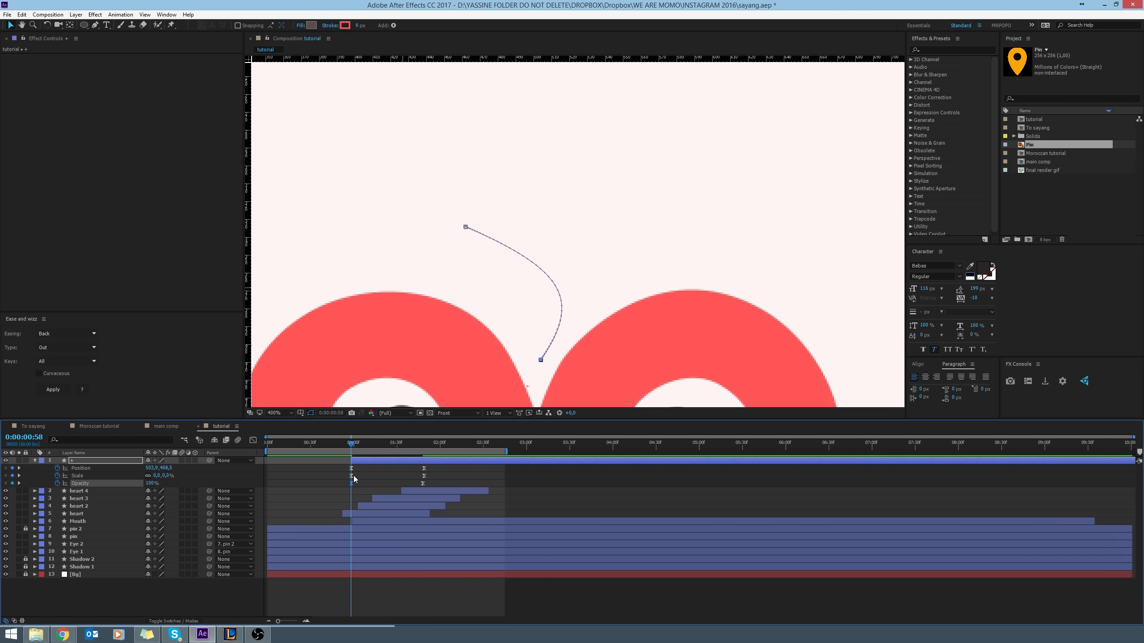
click(351, 468)
drag(613, 268, 670, 106)
drag(597, 200, 583, 275)
drag(631, 217, 583, 190)
drag(624, 108, 578, 136)
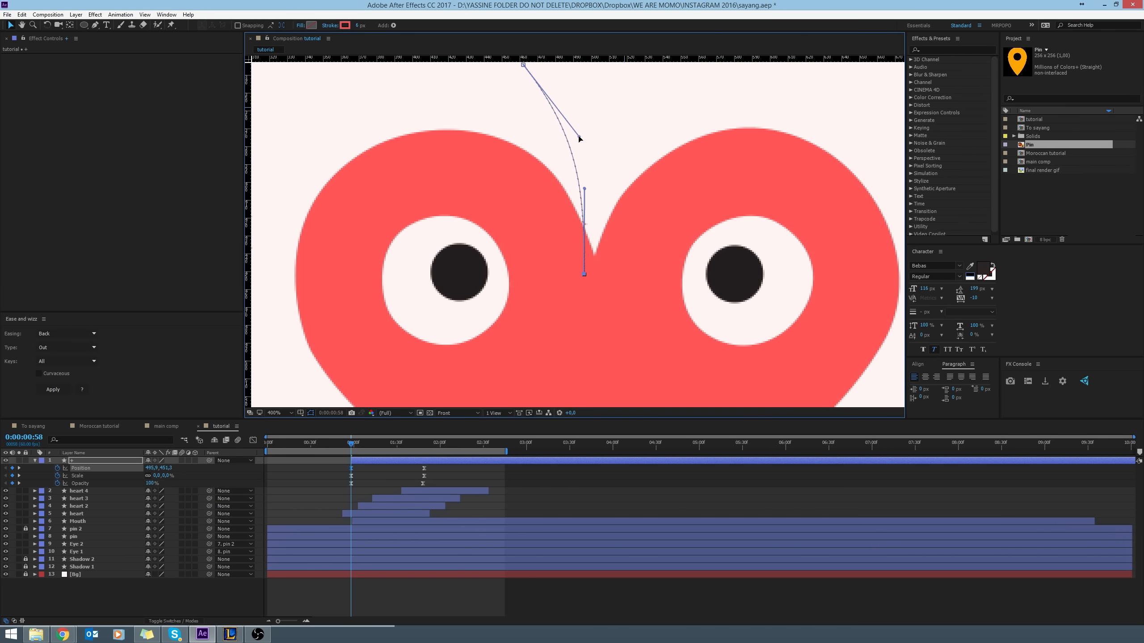
drag(524, 70, 542, 120)
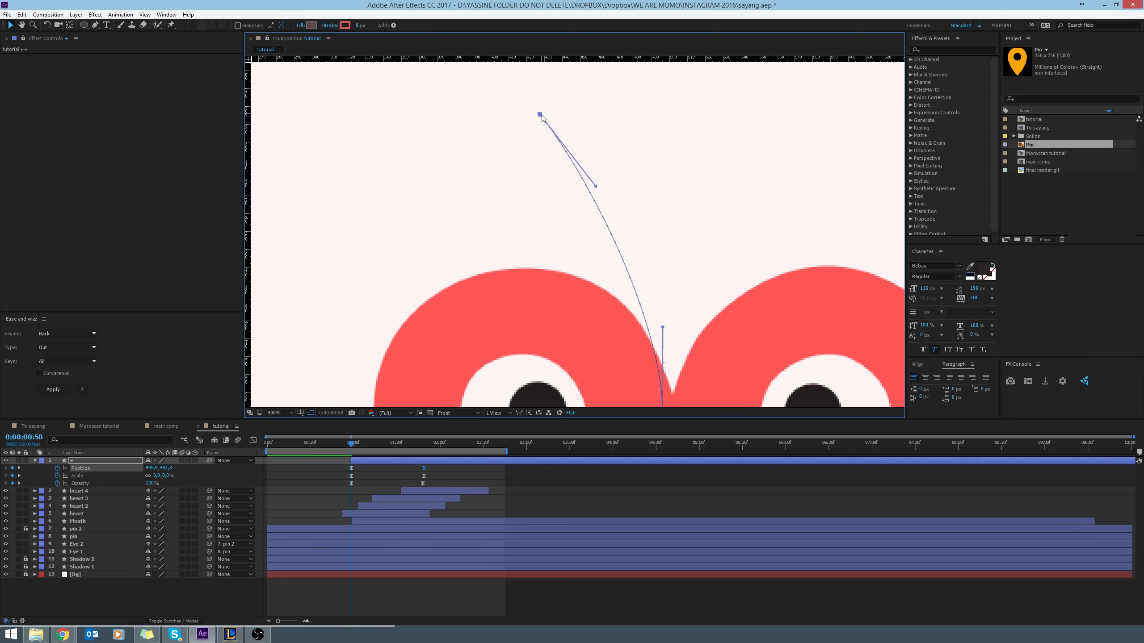
click(376, 477)
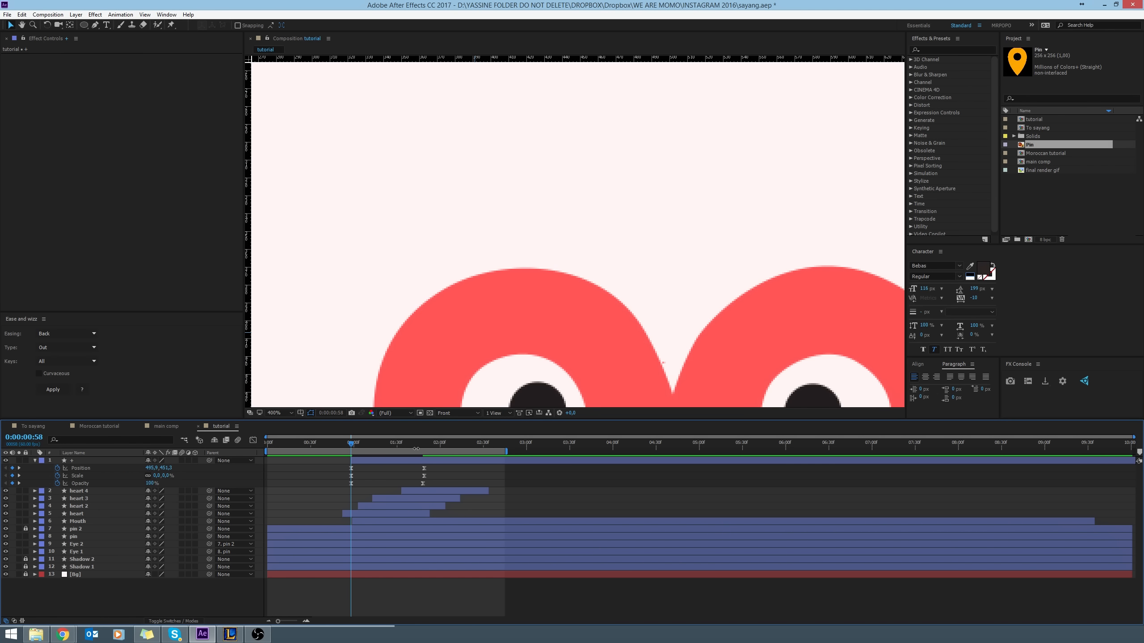
Set the + layer's scale to 100% at its ending keyframe at 0:00:01:49 and preview the animation from the start.
drag(417, 445, 425, 444)
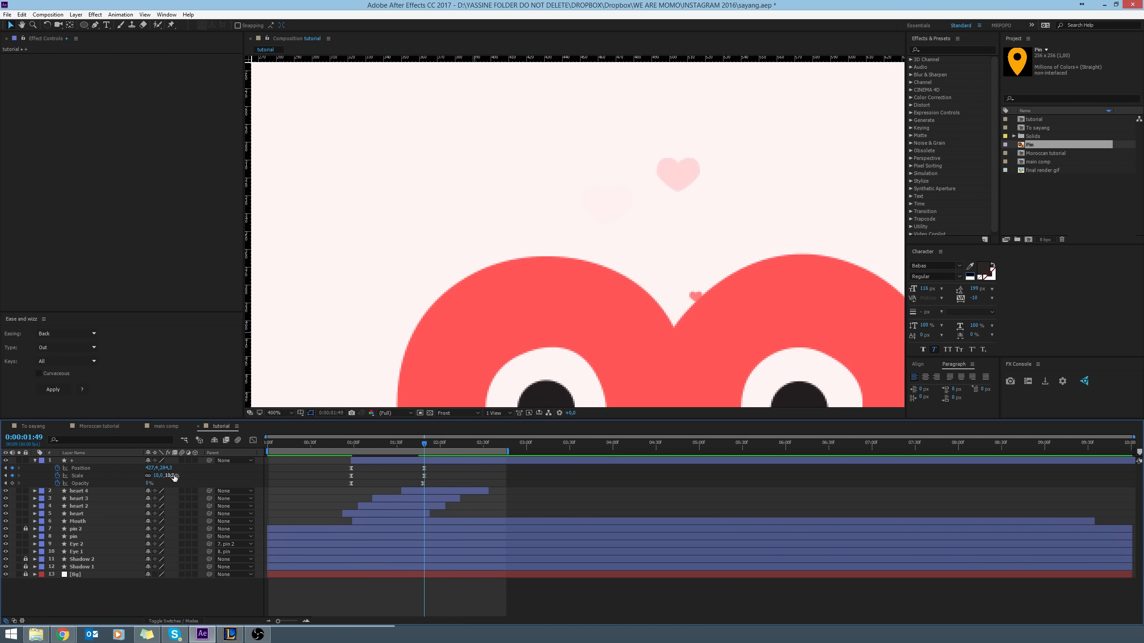
key(comma)
text(0)
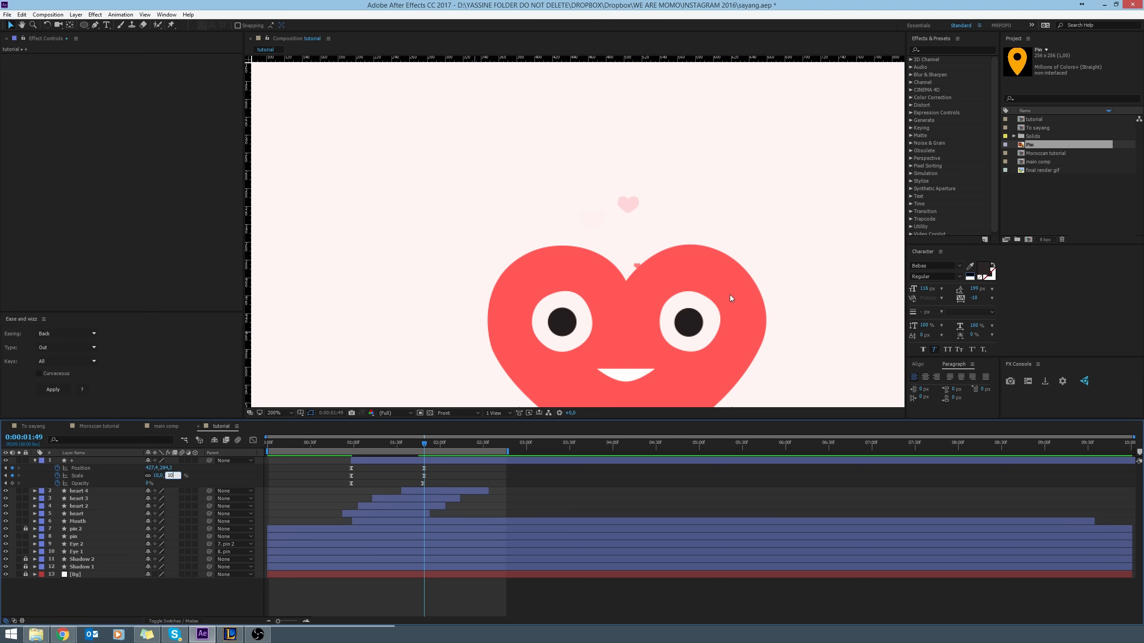
key(Return)
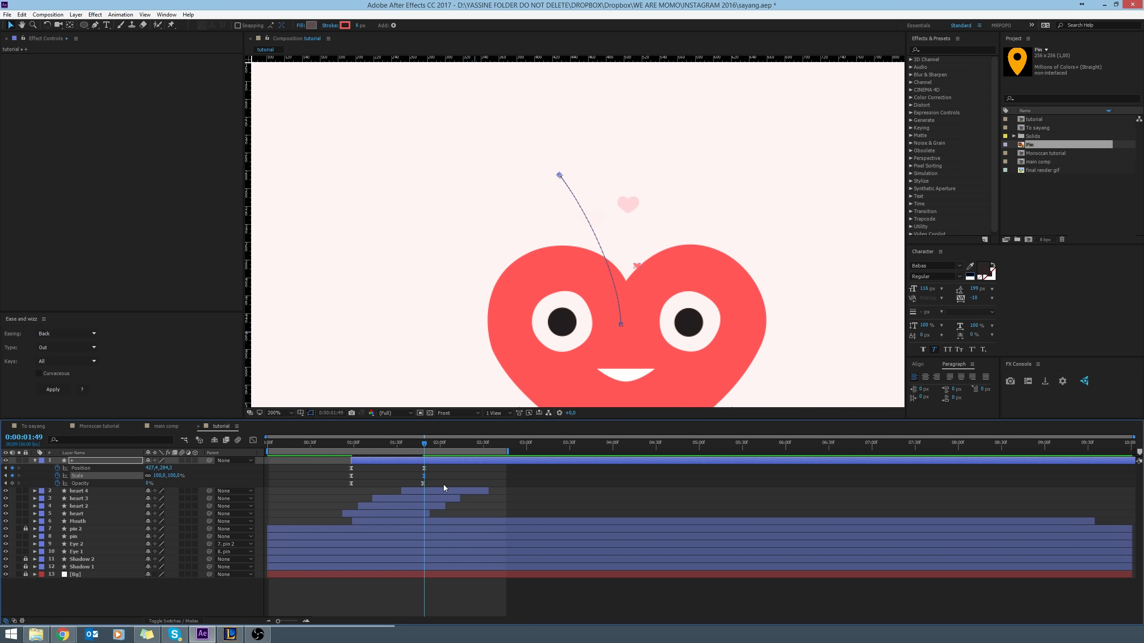
click(443, 484)
drag(424, 444, 268, 444)
key(space)
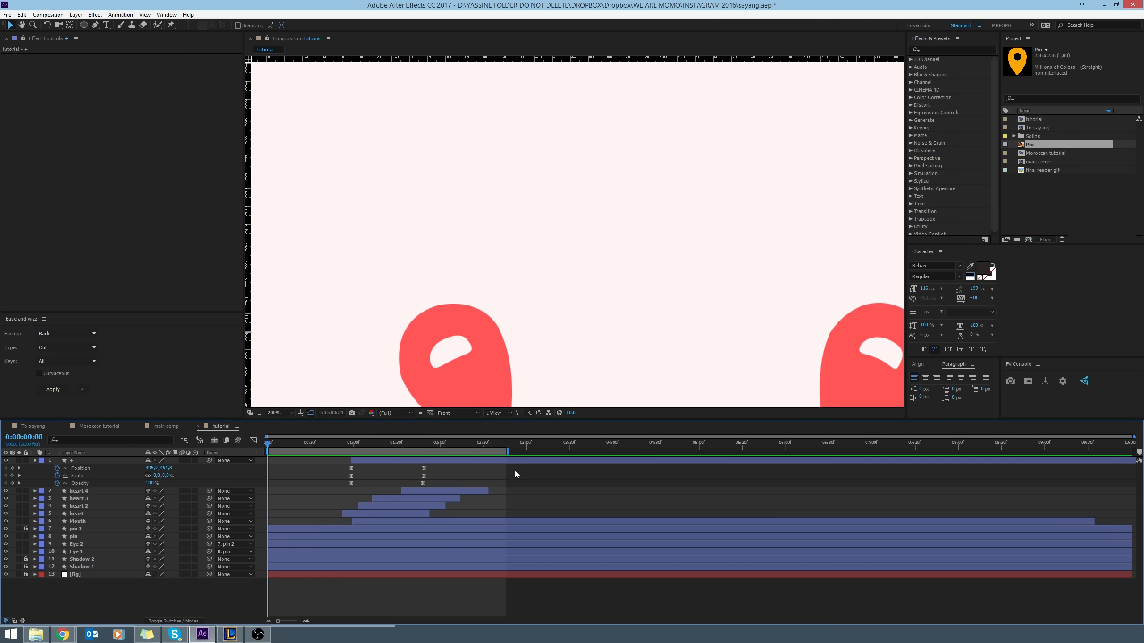
Move the + layer's ending position, scale and opacity keyframes to about 0:00:02:06 and preview the slower rise.
click(425, 445)
click(424, 469)
mouse_move(430, 466)
mouse_down()
mouse_move(412, 486)
mouse_move(449, 473)
mouse_up()
key(Home)
key(space)
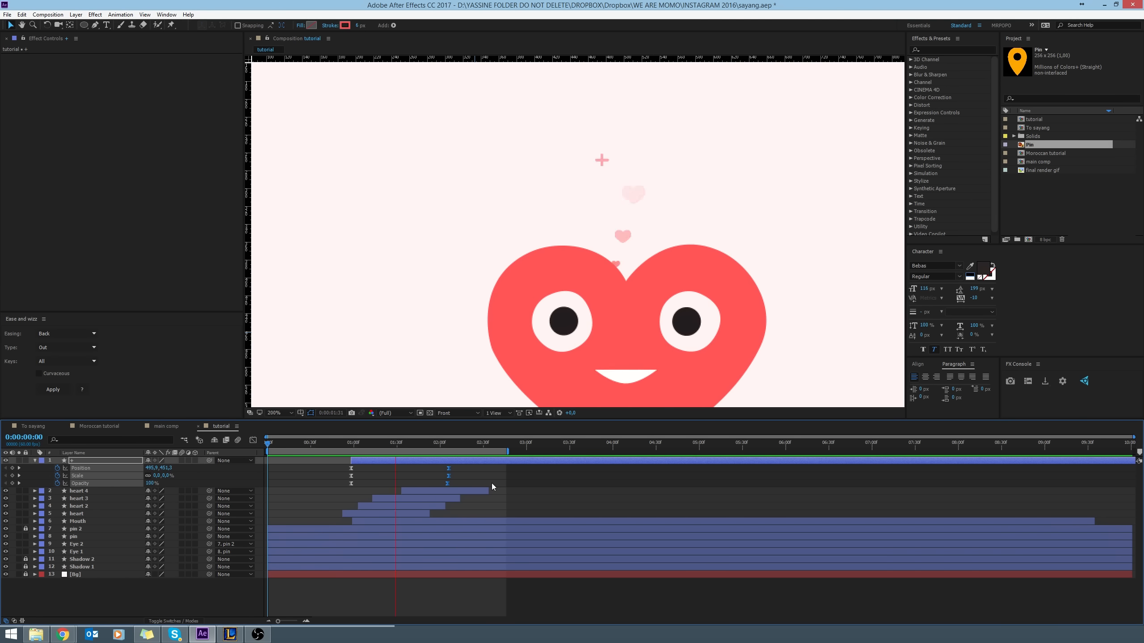
key(space)
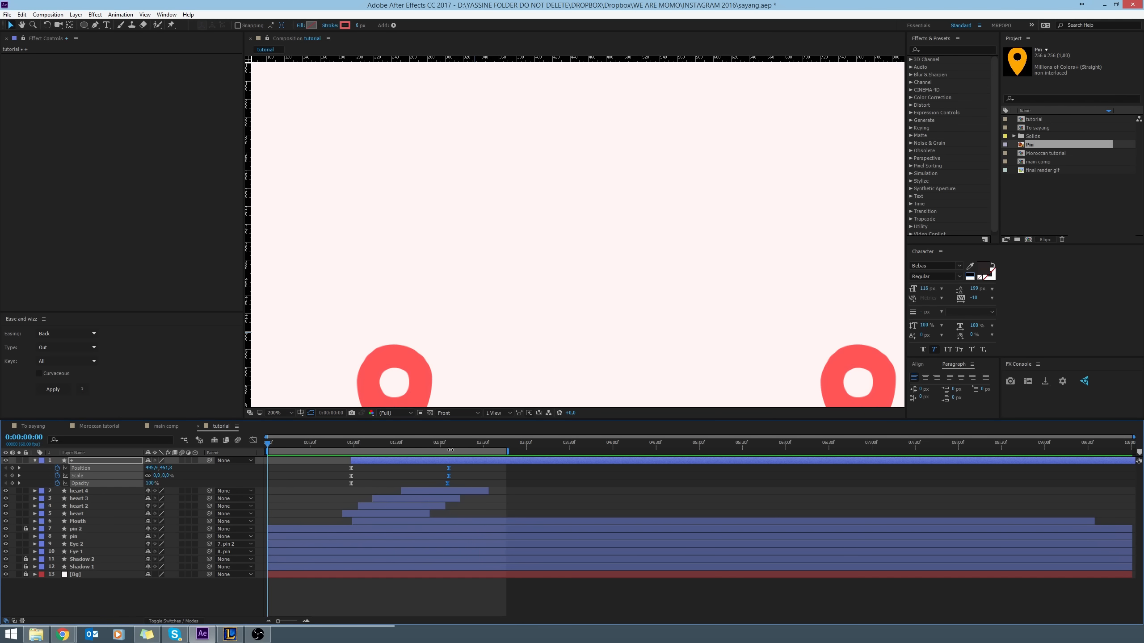
key(space)
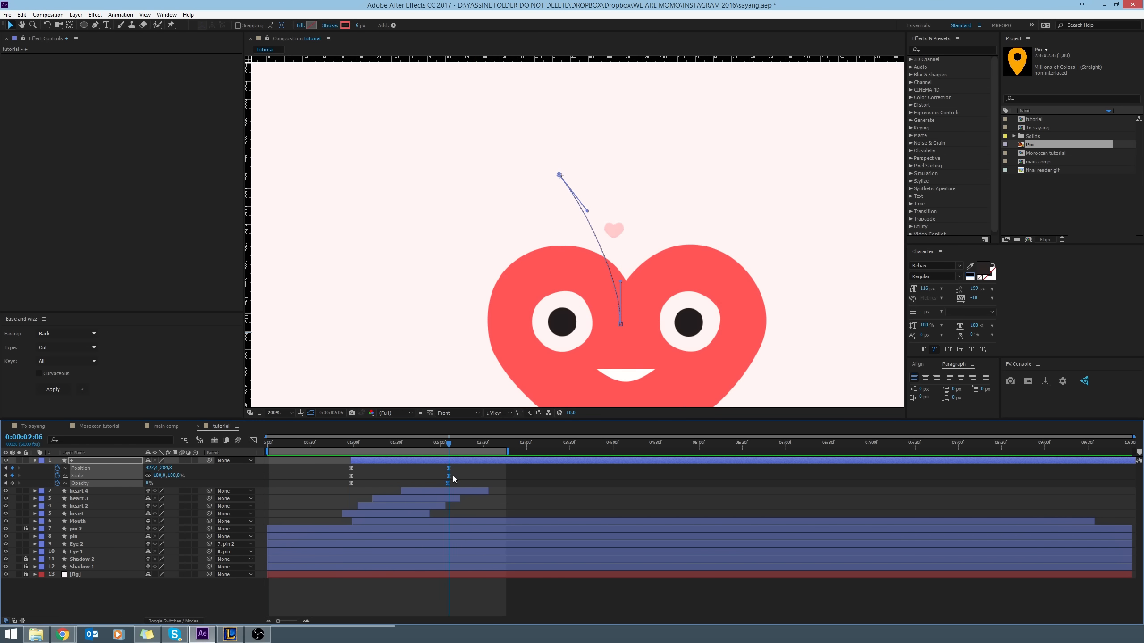
At 0:00:02:06, move the end point of the + layer's motion path down-right, closer to the heart, and preview it.
key(j)
click(463, 481)
click(449, 468)
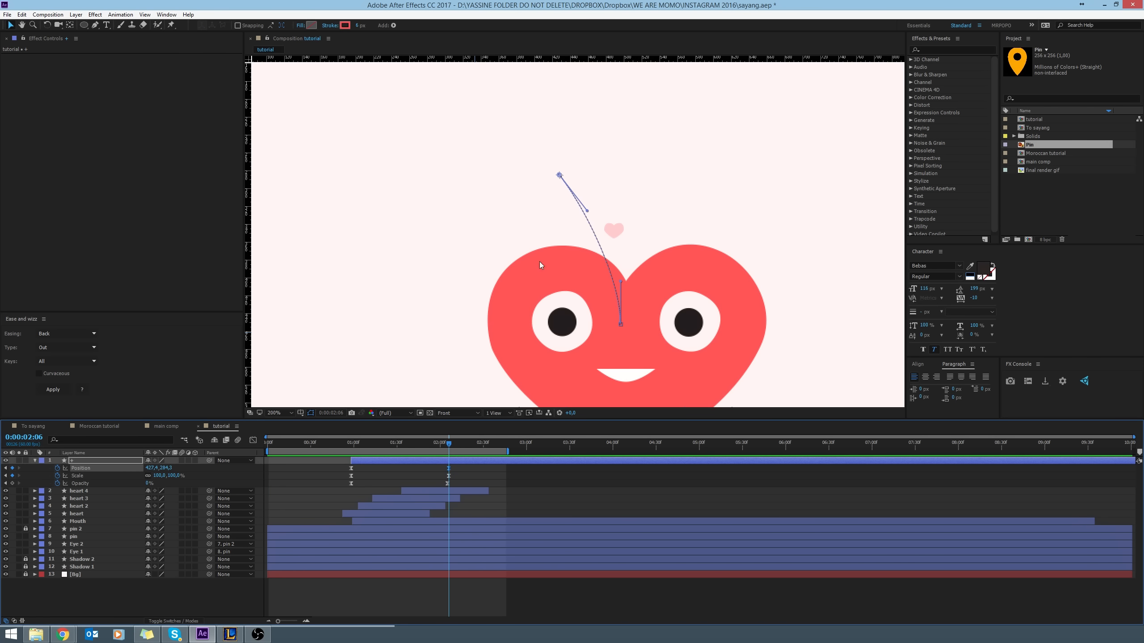
drag(560, 175, 591, 205)
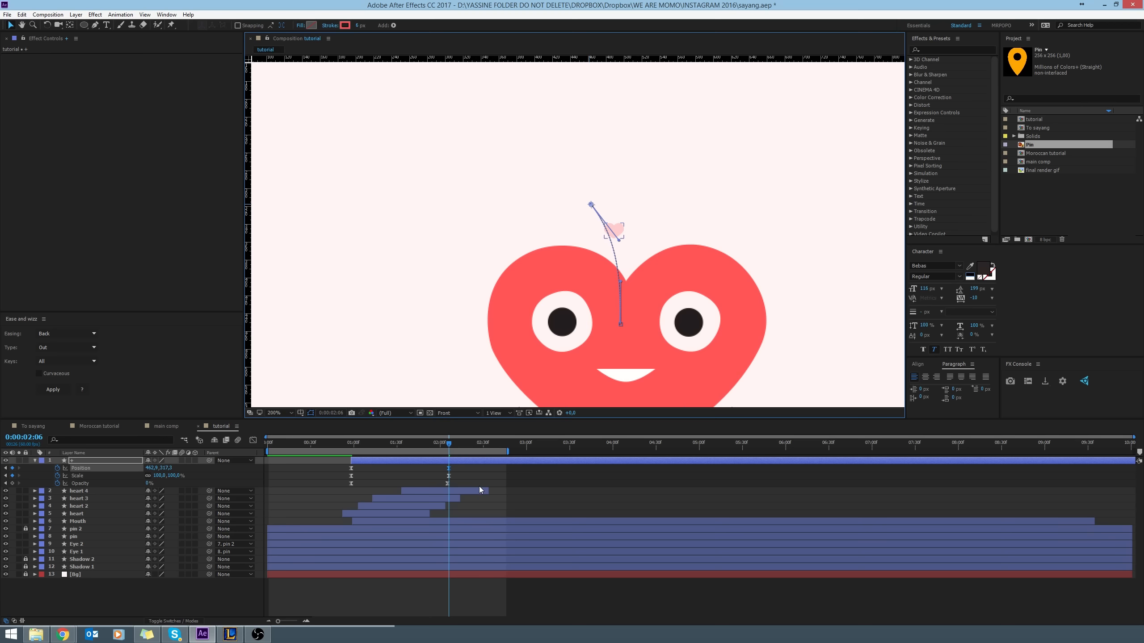
click(456, 458)
key(space)
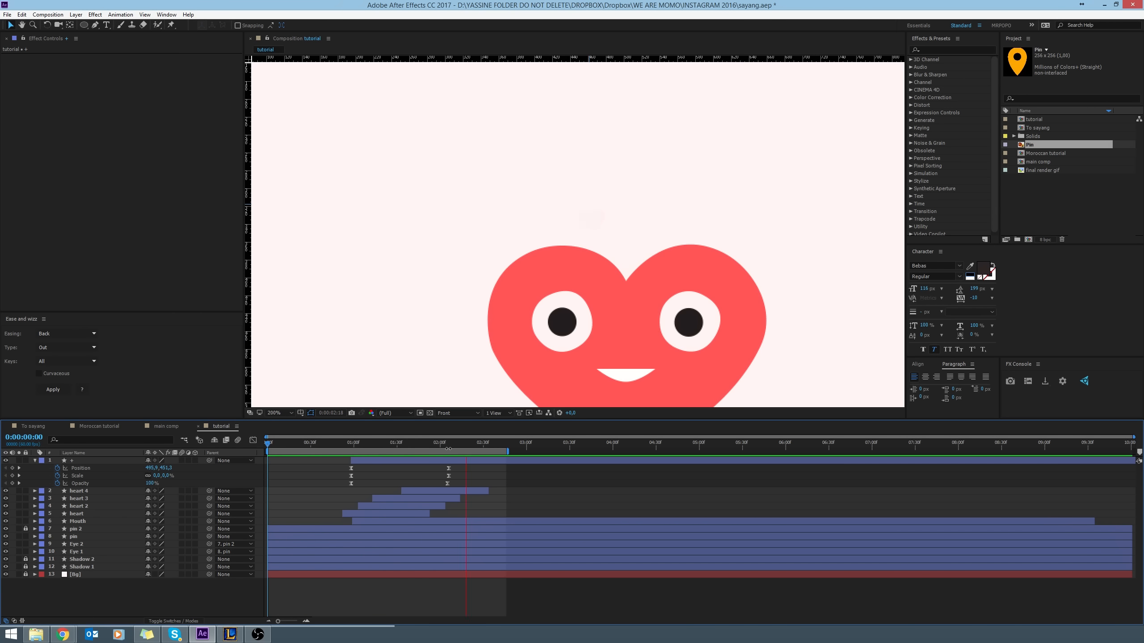
Trim the + layer's end to 0:00:02:06, duplicate the layer and shift the copy about 24 frames later.
click(458, 460)
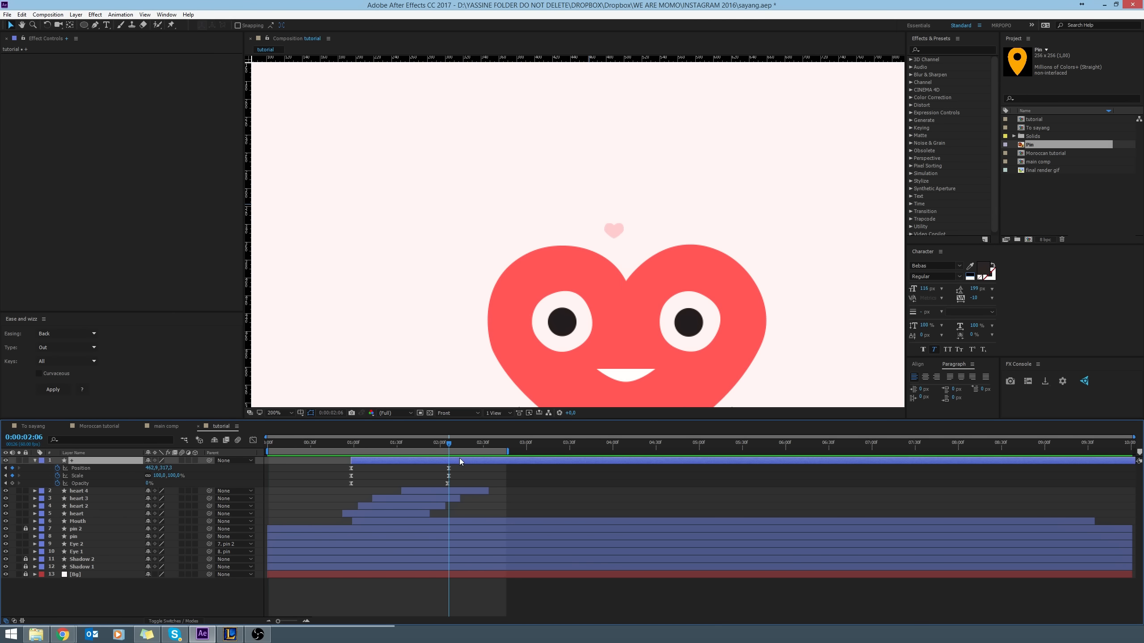
key(alt+])
key(ctrl+d)
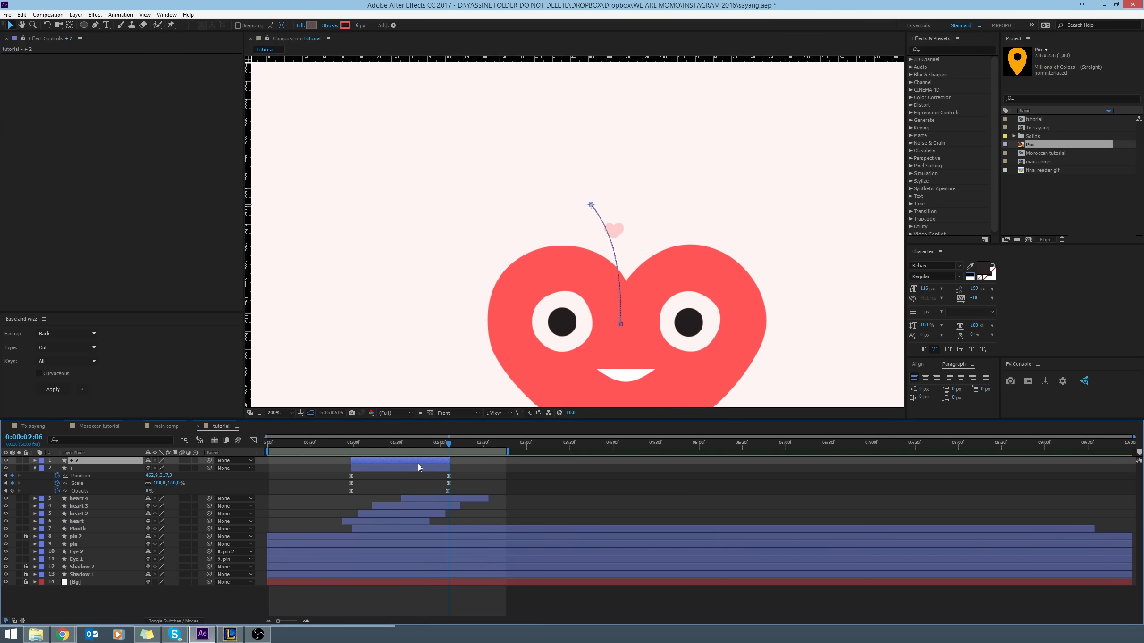
drag(412, 464, 459, 459)
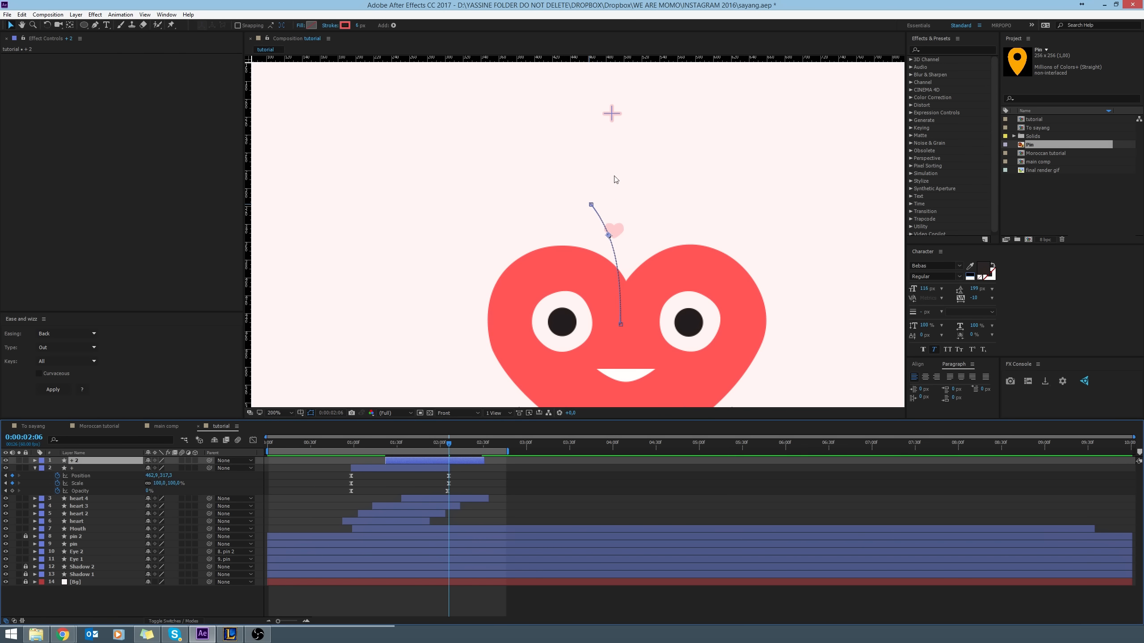
Reshape the + 2 layer's motion path to start lower and curve smoothly up-right to its end point, and preview it.
click(591, 205)
drag(596, 205, 701, 298)
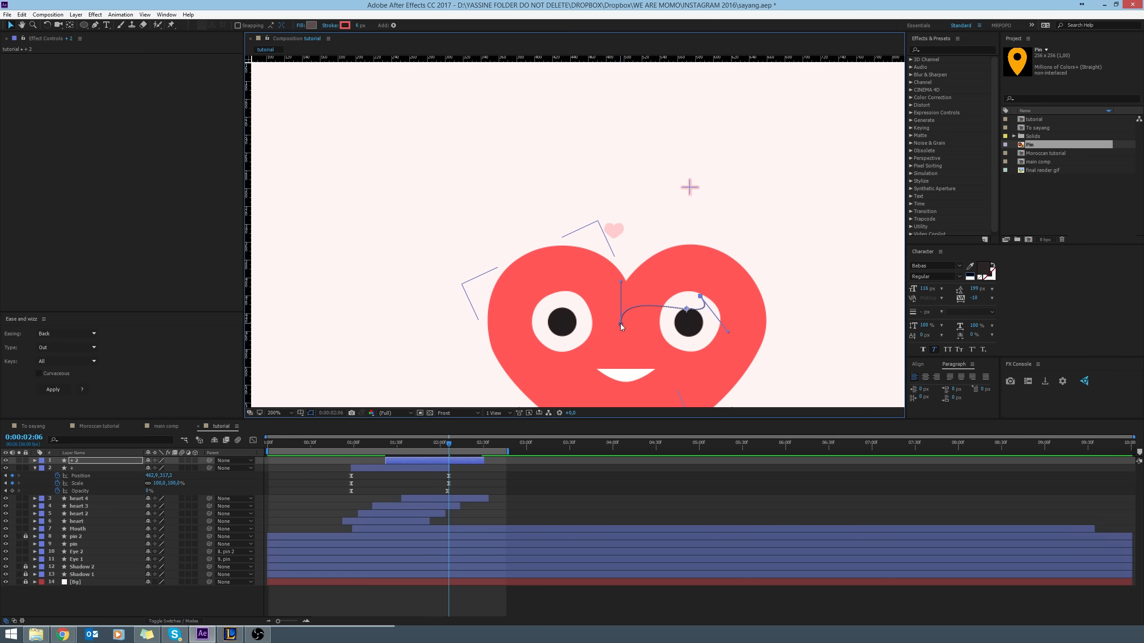
drag(620, 324, 632, 391)
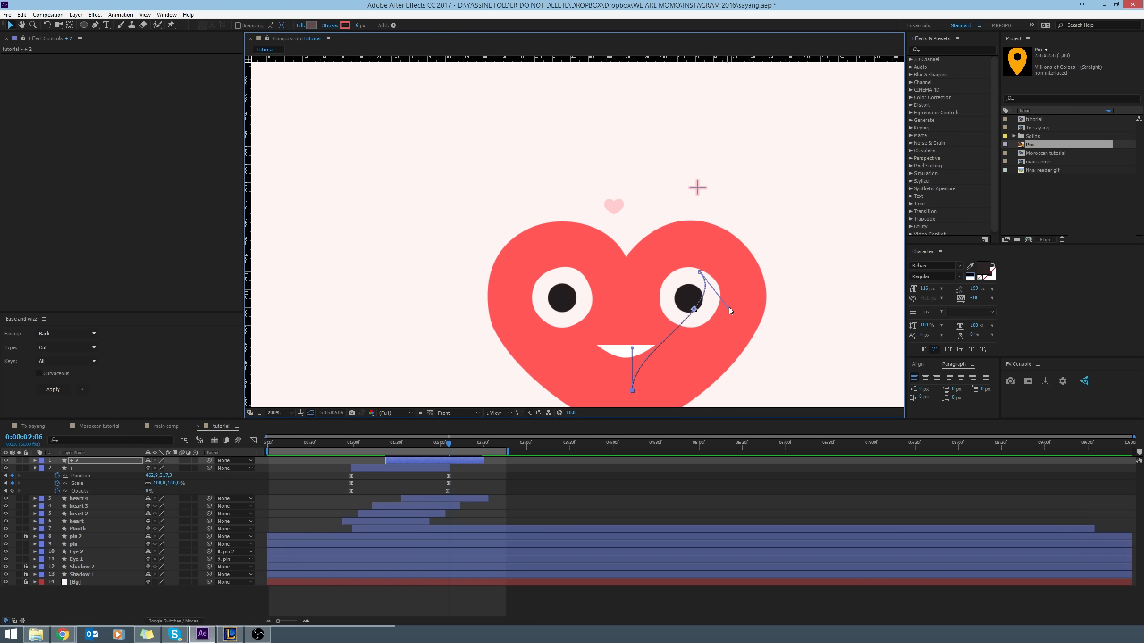
drag(728, 307, 639, 295)
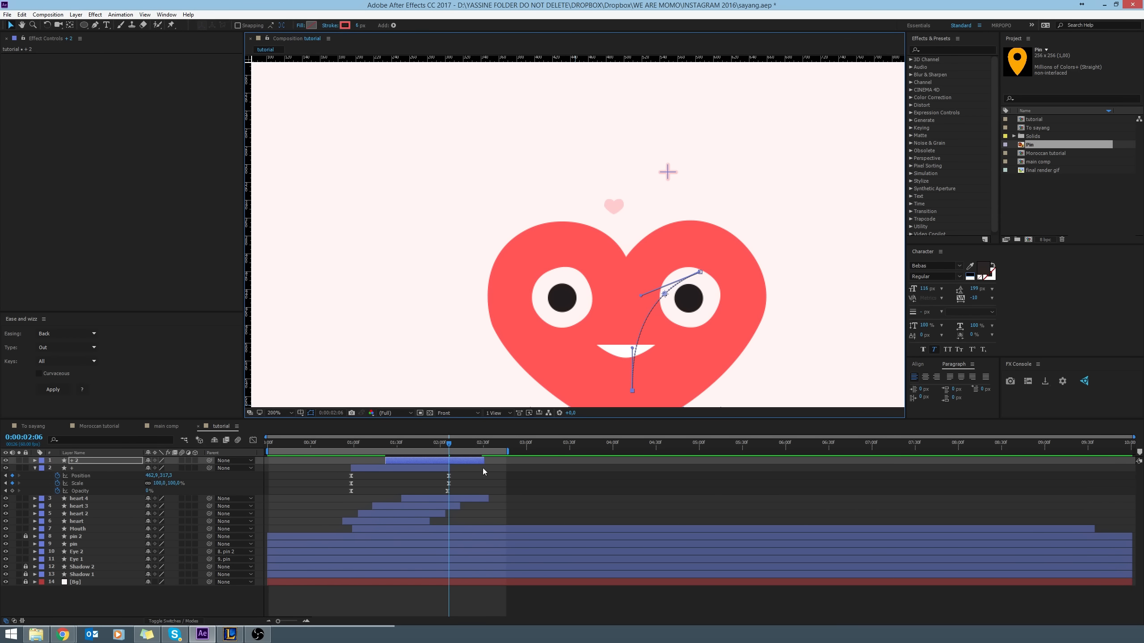
click(506, 478)
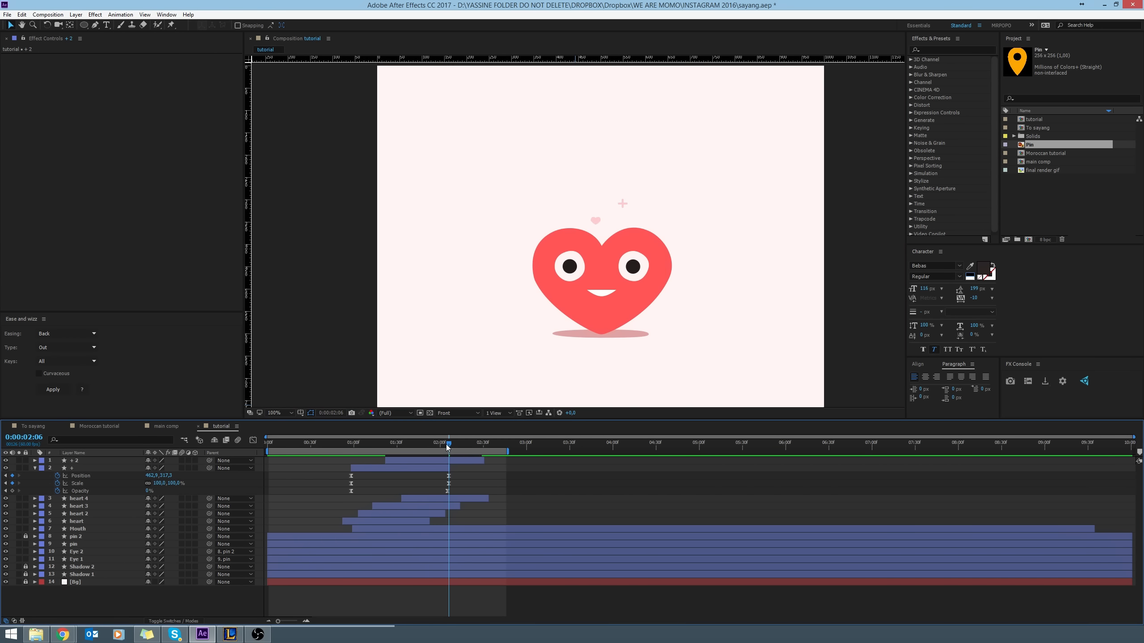
drag(448, 445, 254, 442)
key(space)
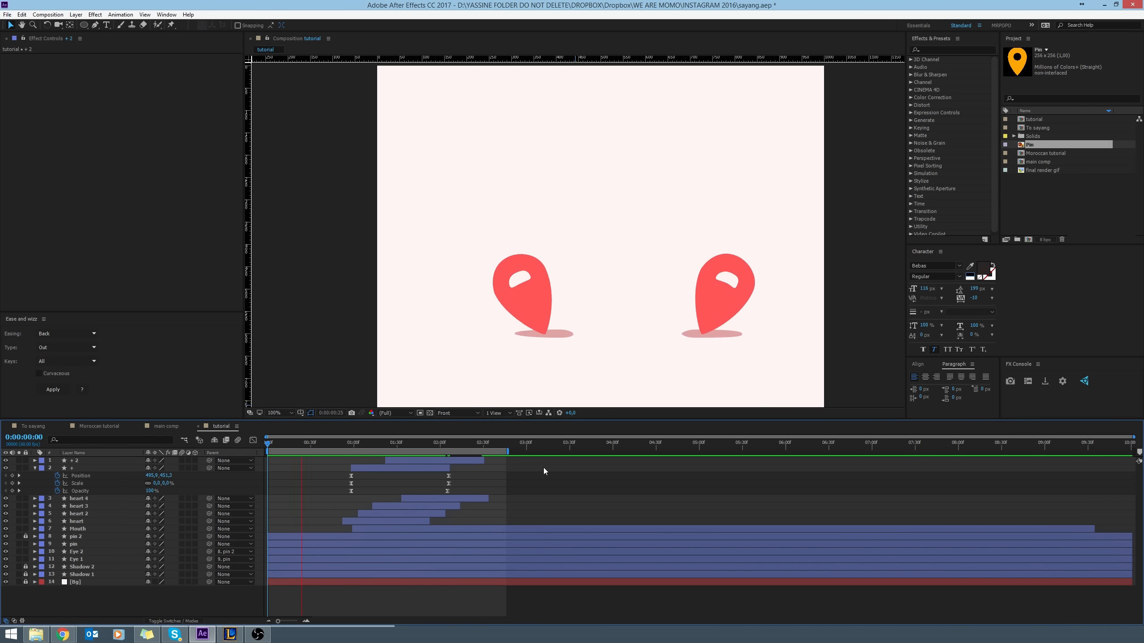
Rotate the + 2 layer by about 23° and preview the whole animation from the start.
drag(433, 444, 444, 447)
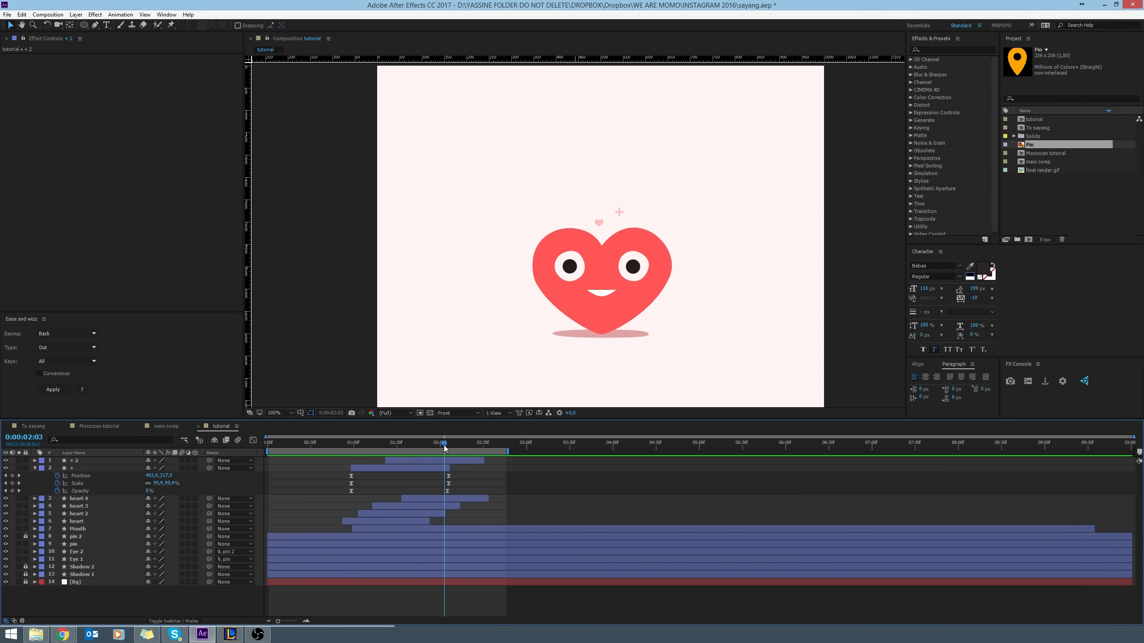
click(451, 460)
key(r)
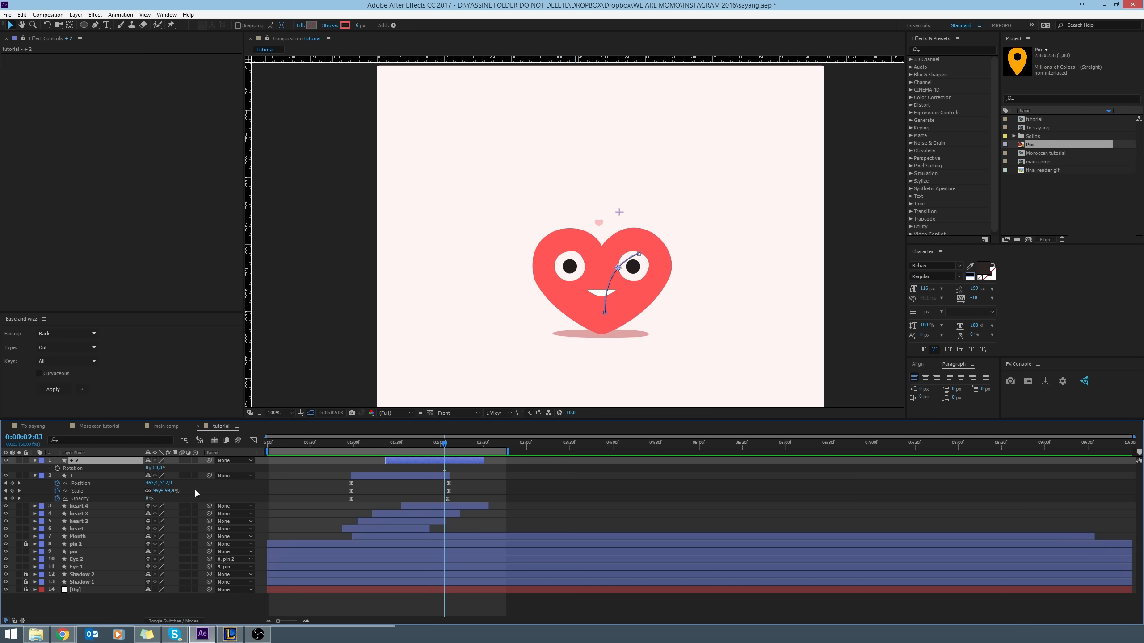
drag(156, 468, 209, 473)
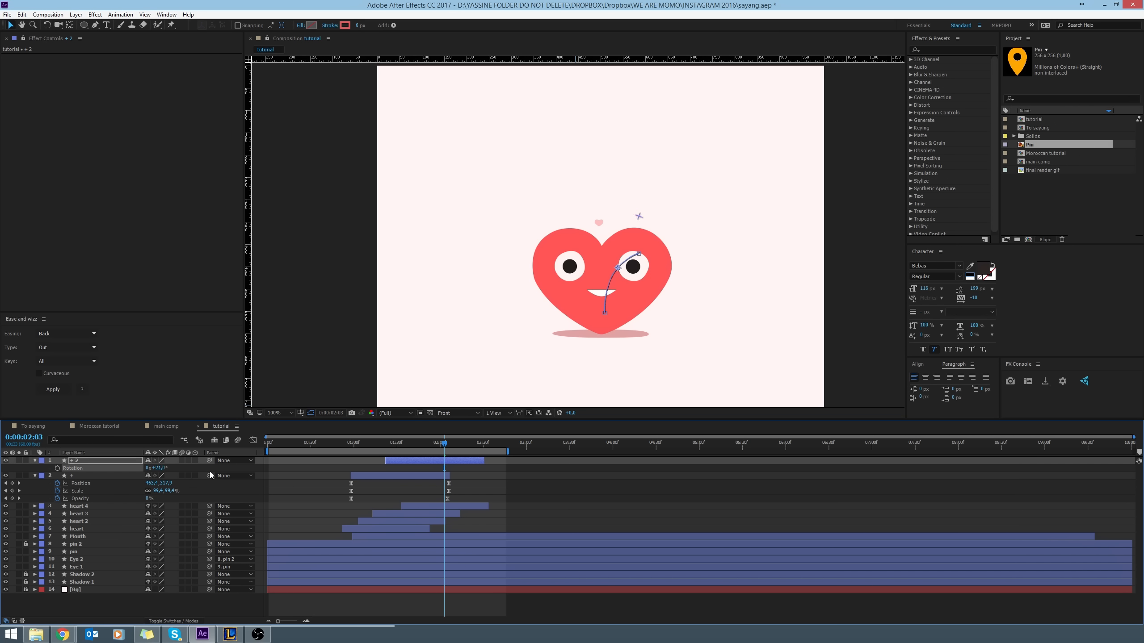
click(485, 474)
drag(444, 444, 352, 447)
key(Home)
key(space)
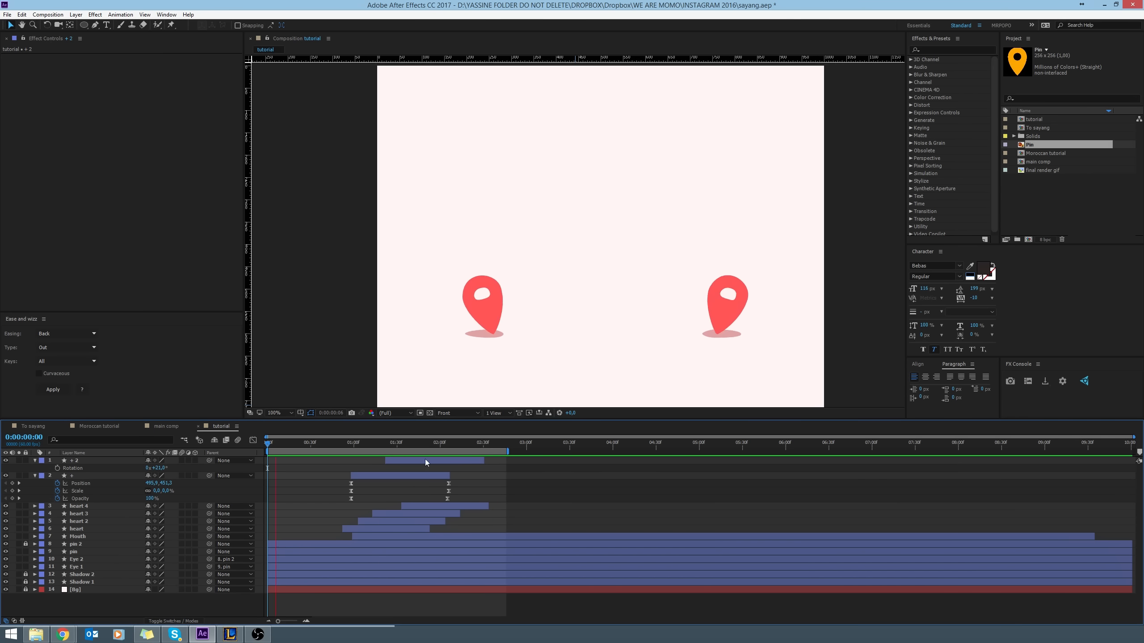
scroll(629, 329, down, 2)
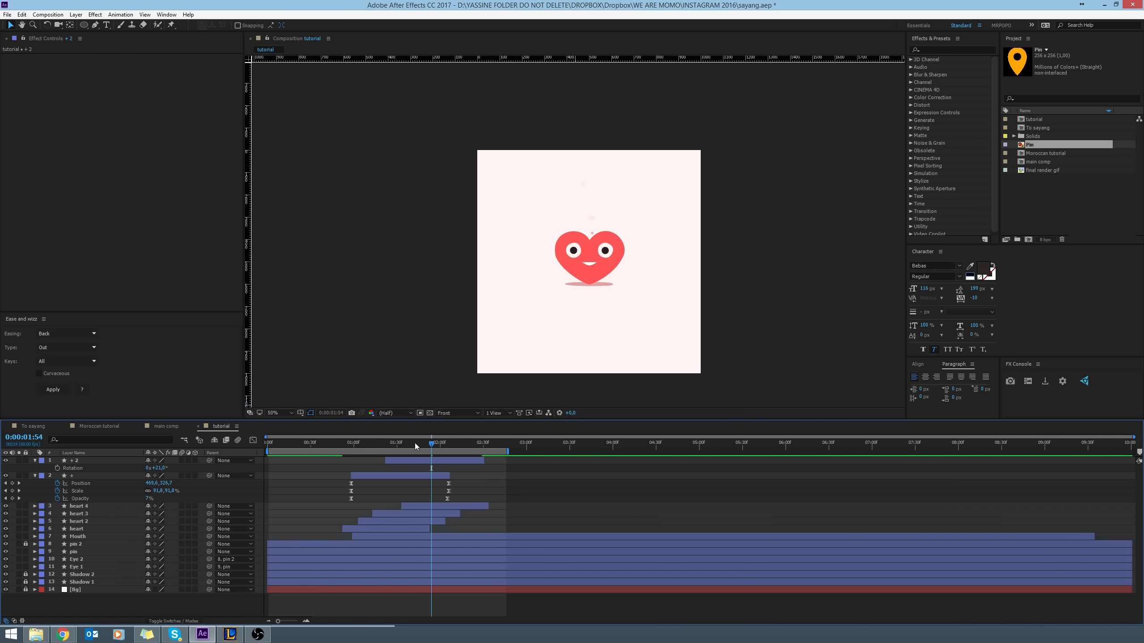